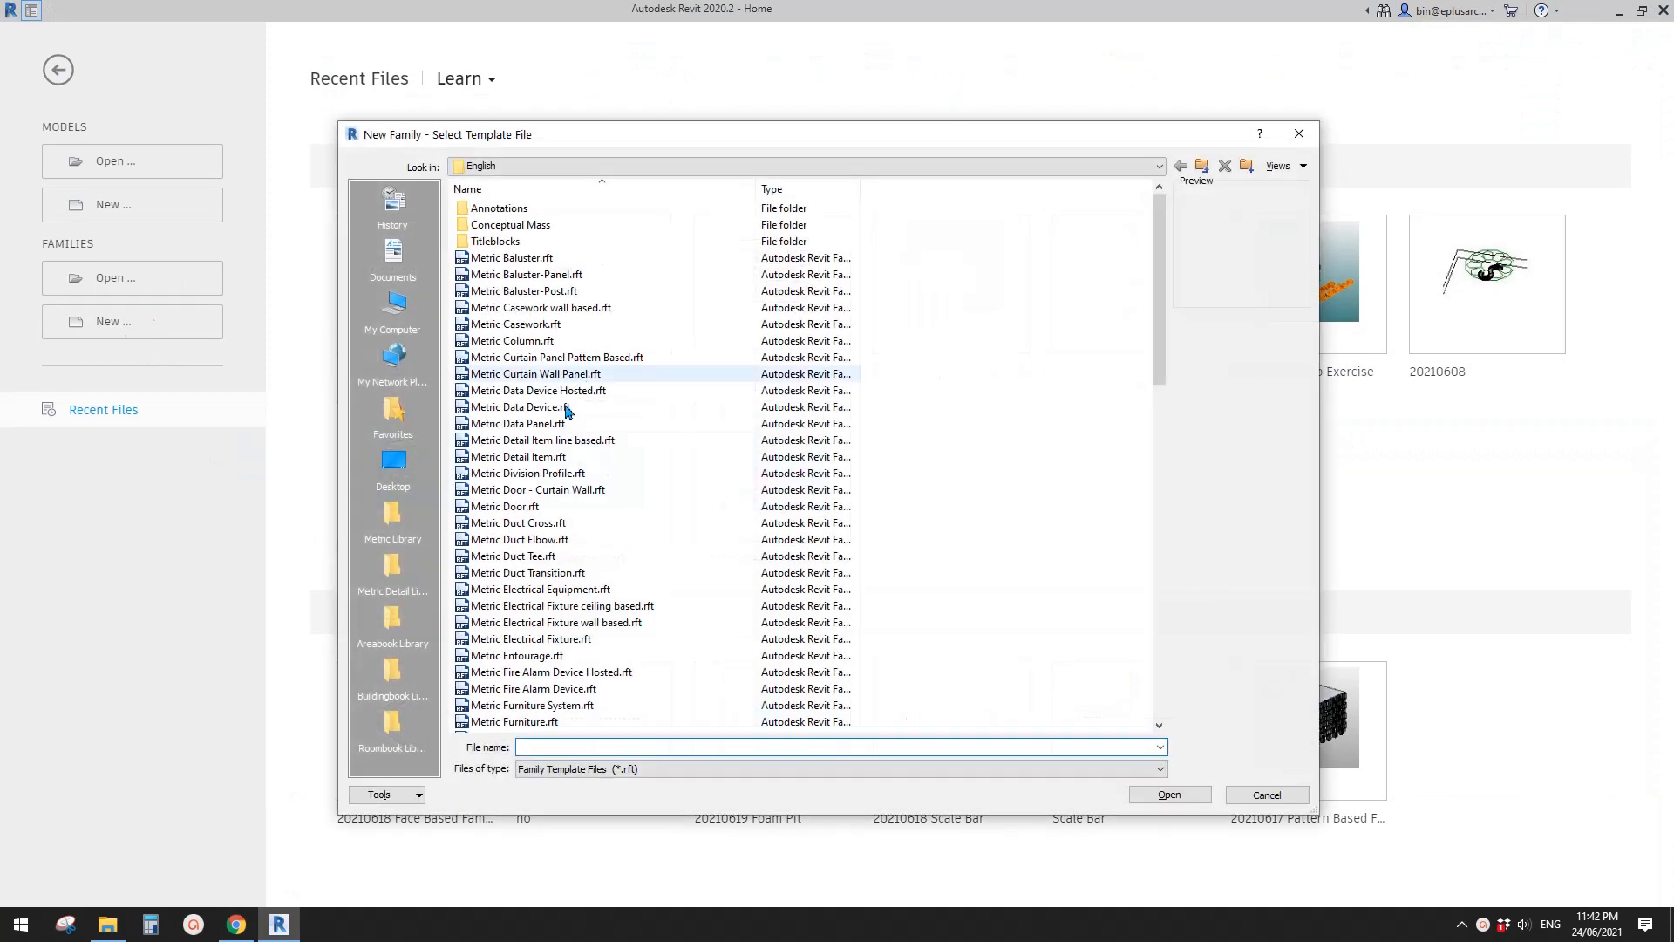
- Create a new family from the Metric Generic Model face based.rft template
scroll(544, 537, "down", 9)
left_click(583, 325)
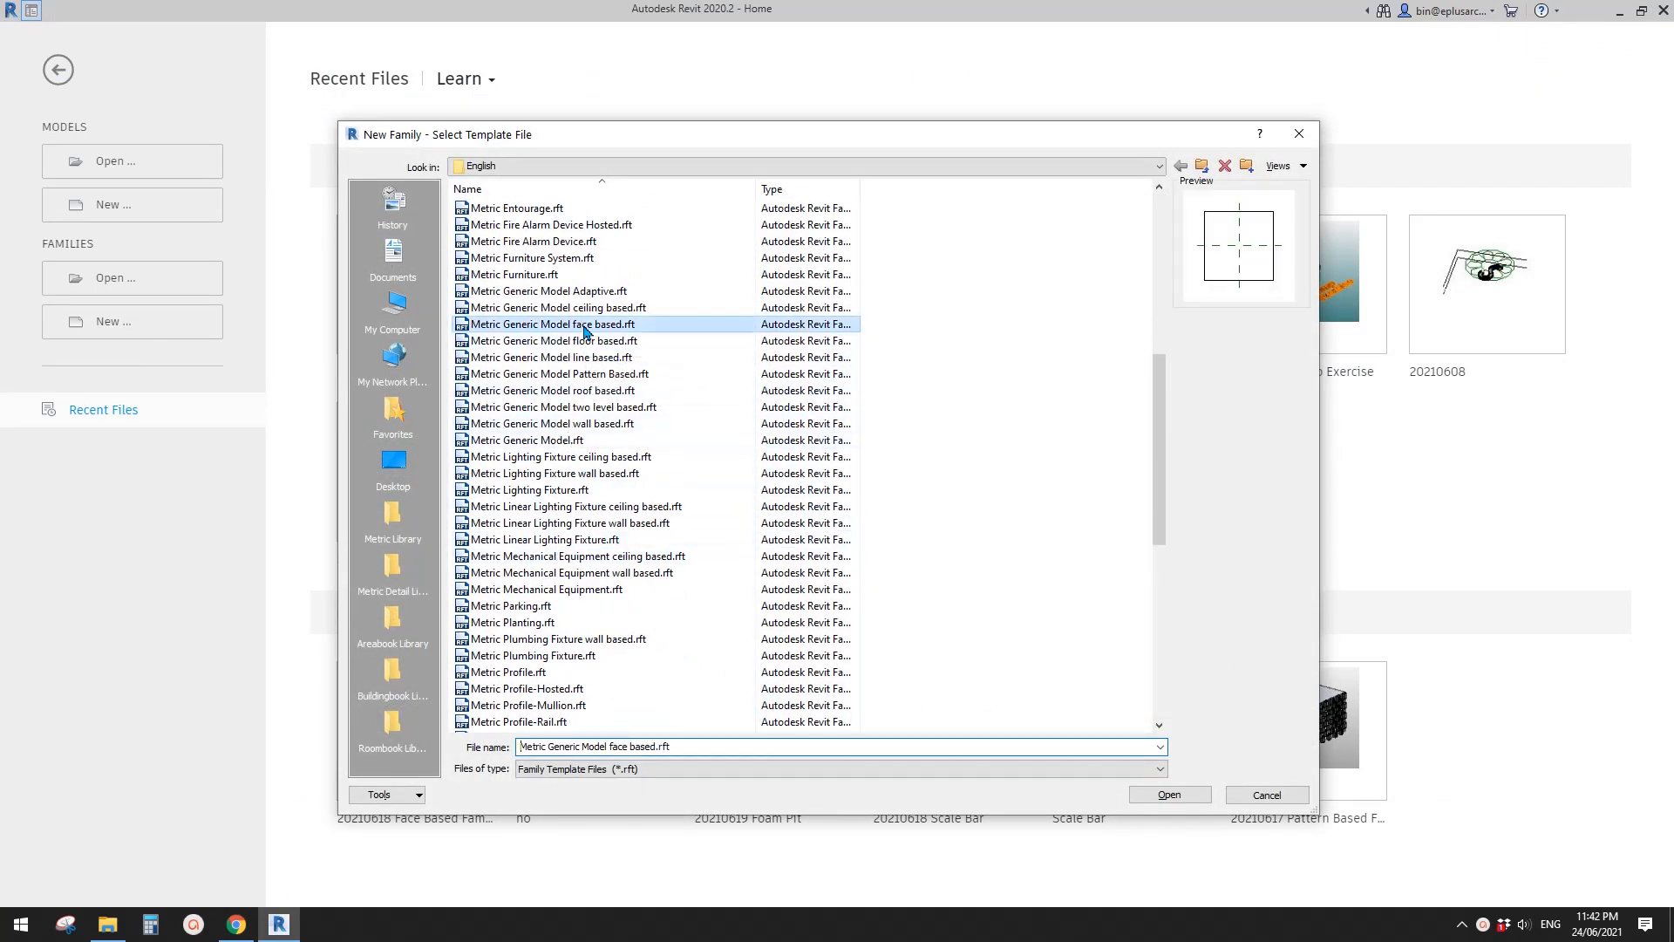
left_click(1179, 793)
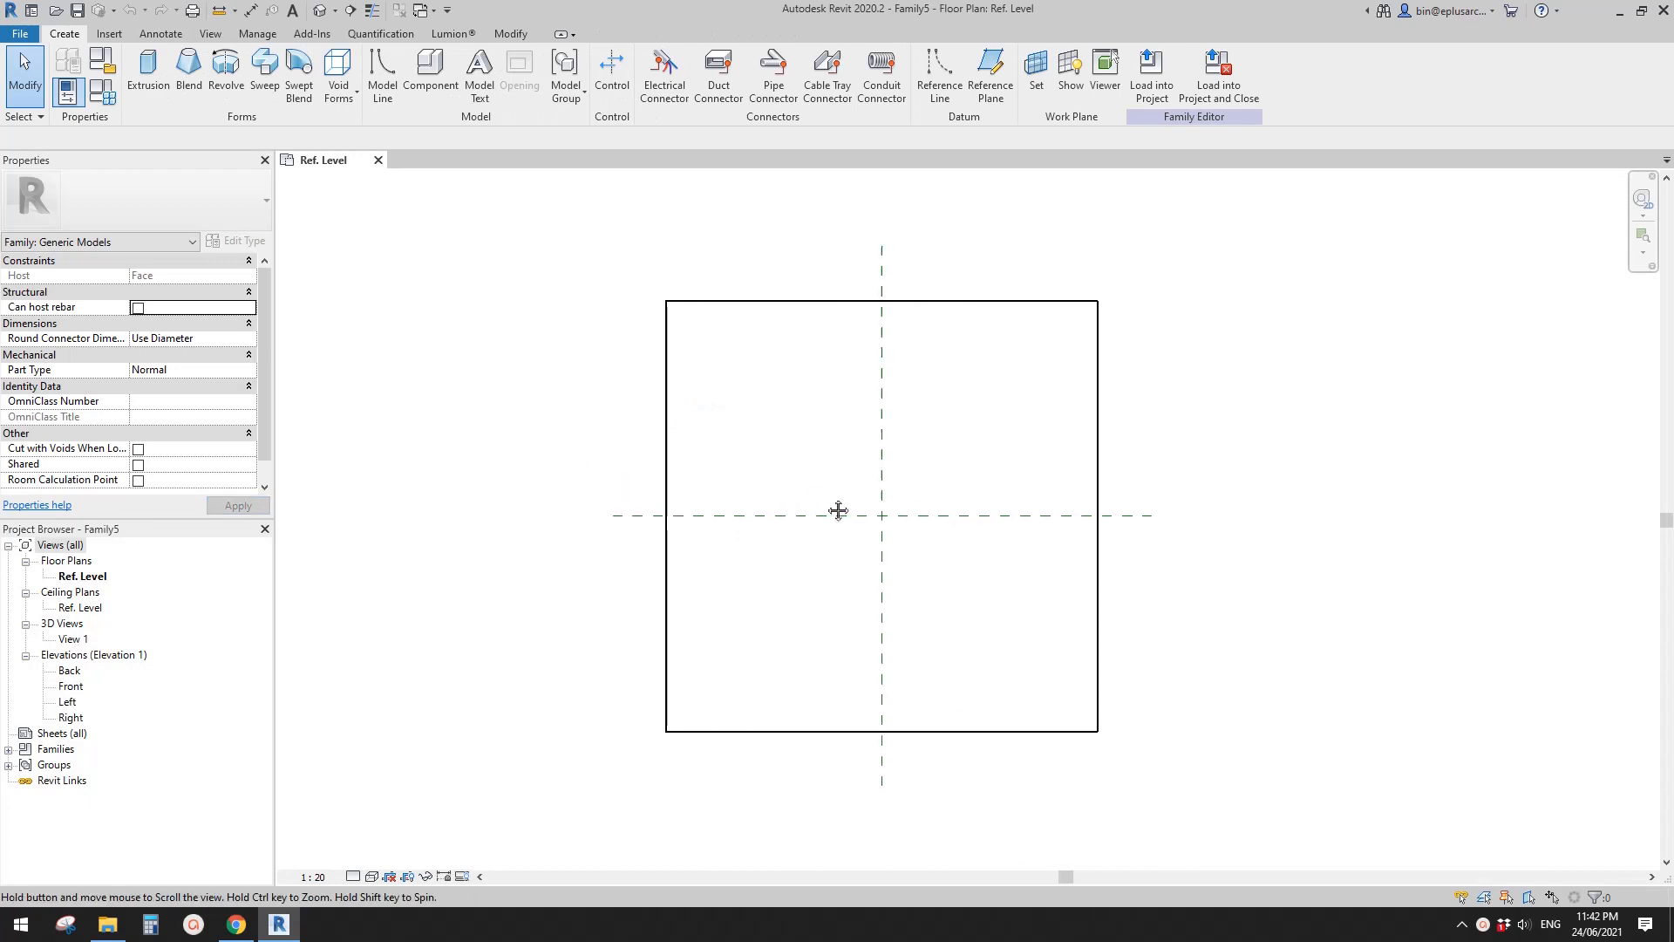
- Draw two vertical reference planes inside the host square, one on each side of the vertical centre plane
middle_click_drag(838, 510, 817, 512)
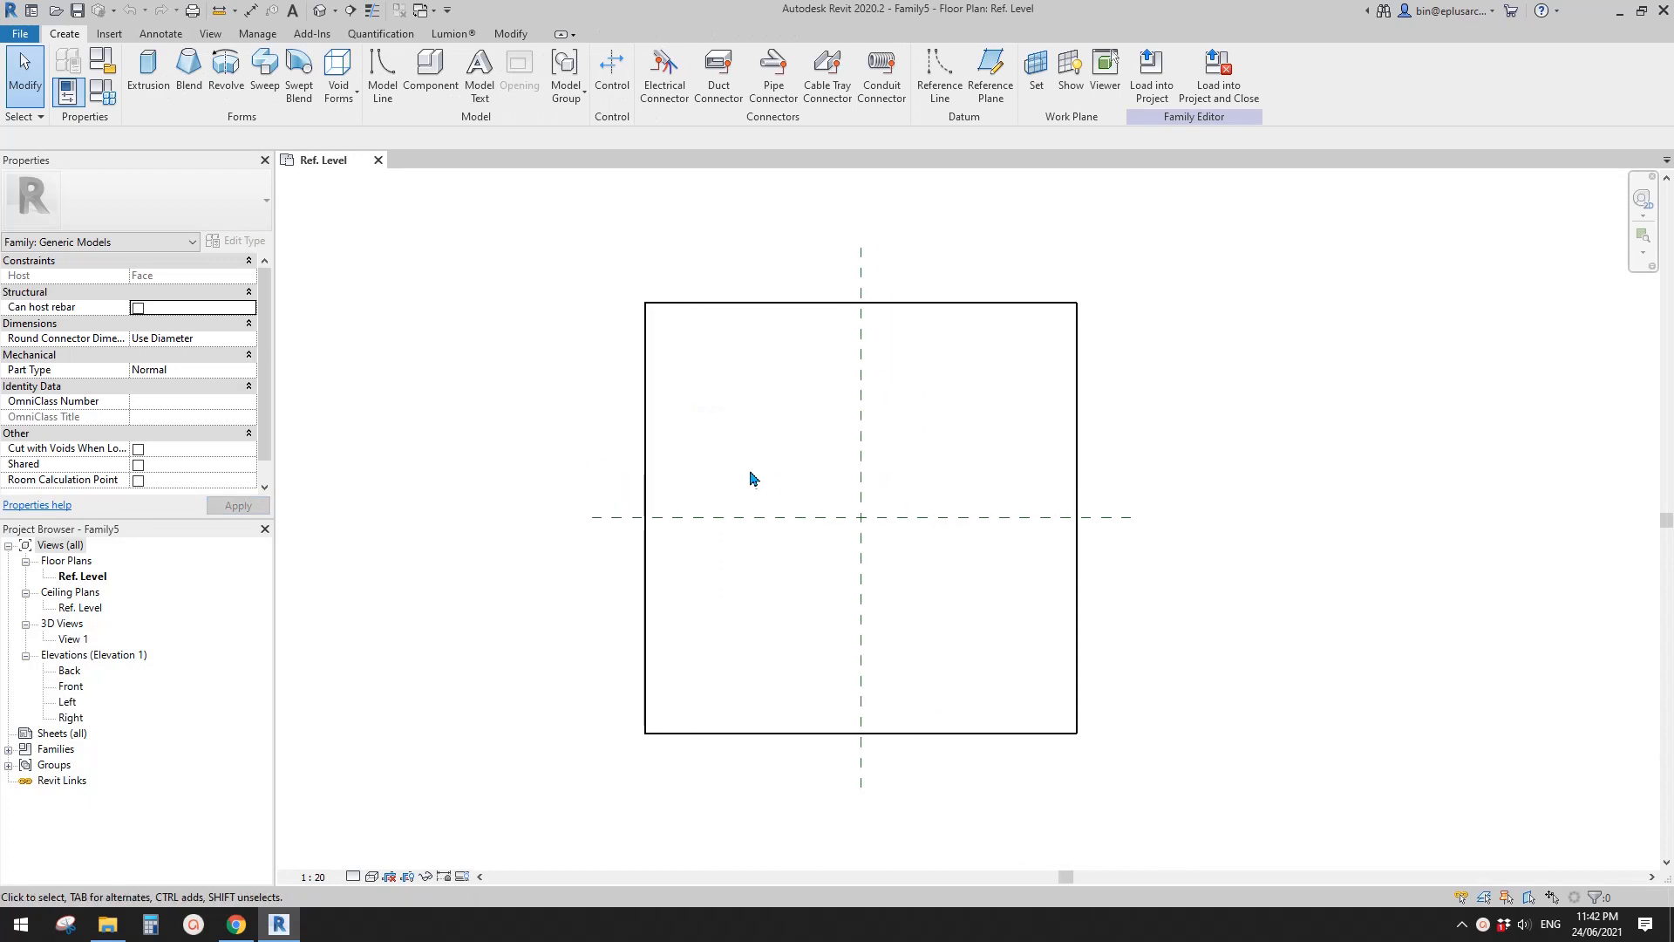
key("p")
left_click(757, 622)
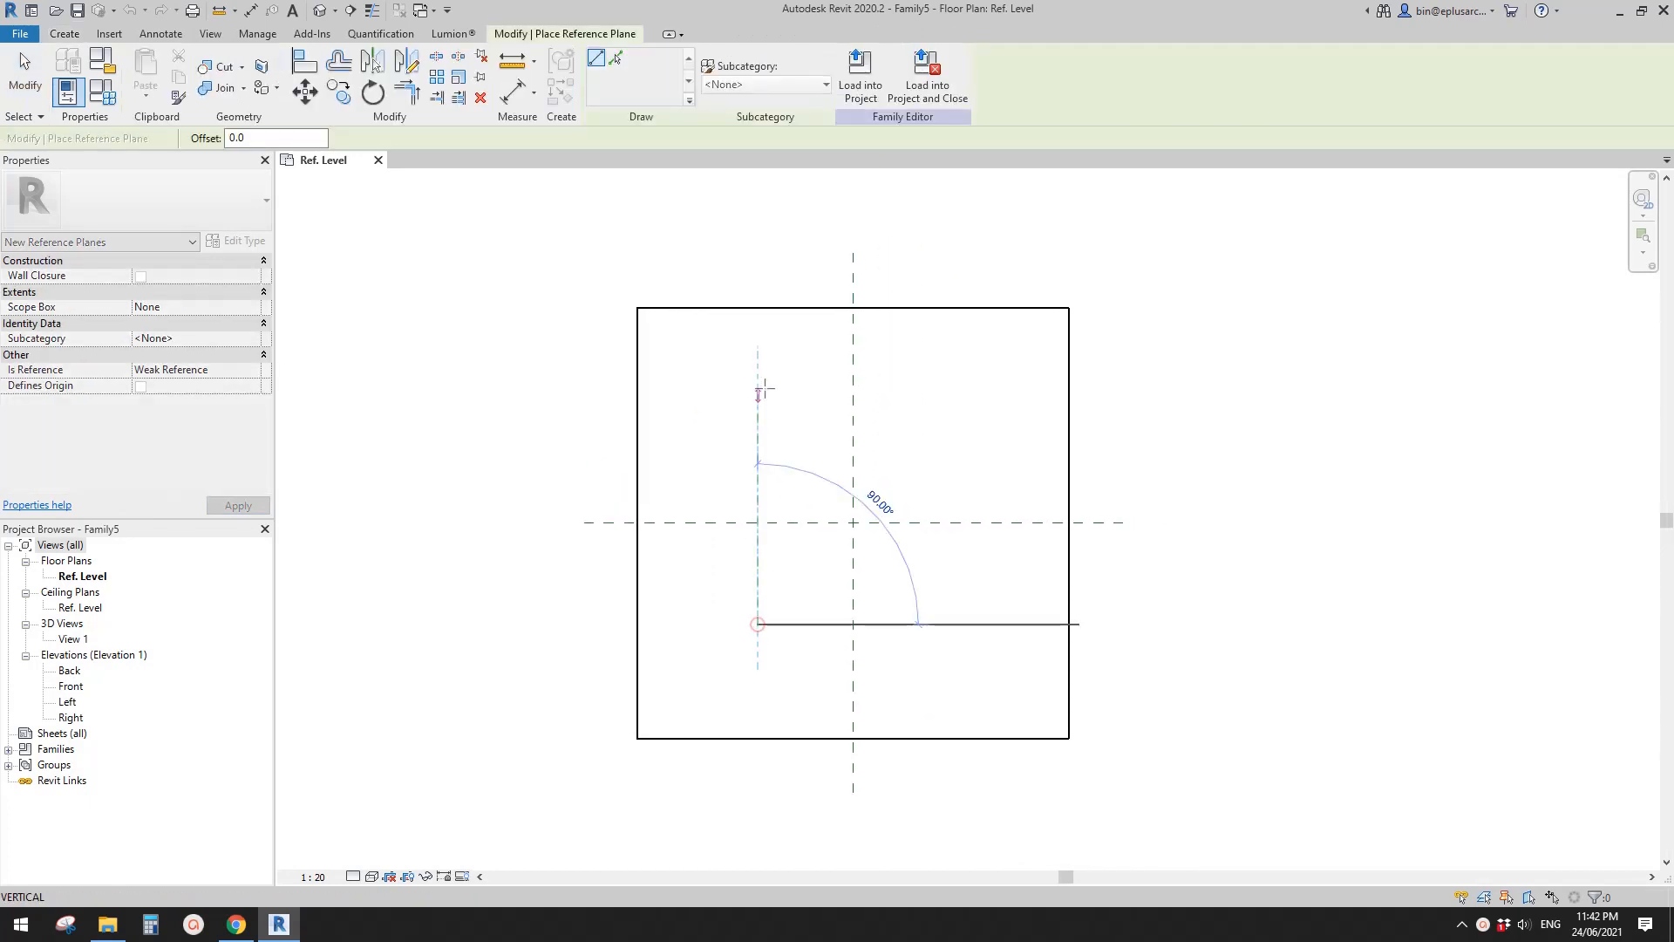
left_click(758, 360)
left_click(931, 621)
left_click(930, 353)
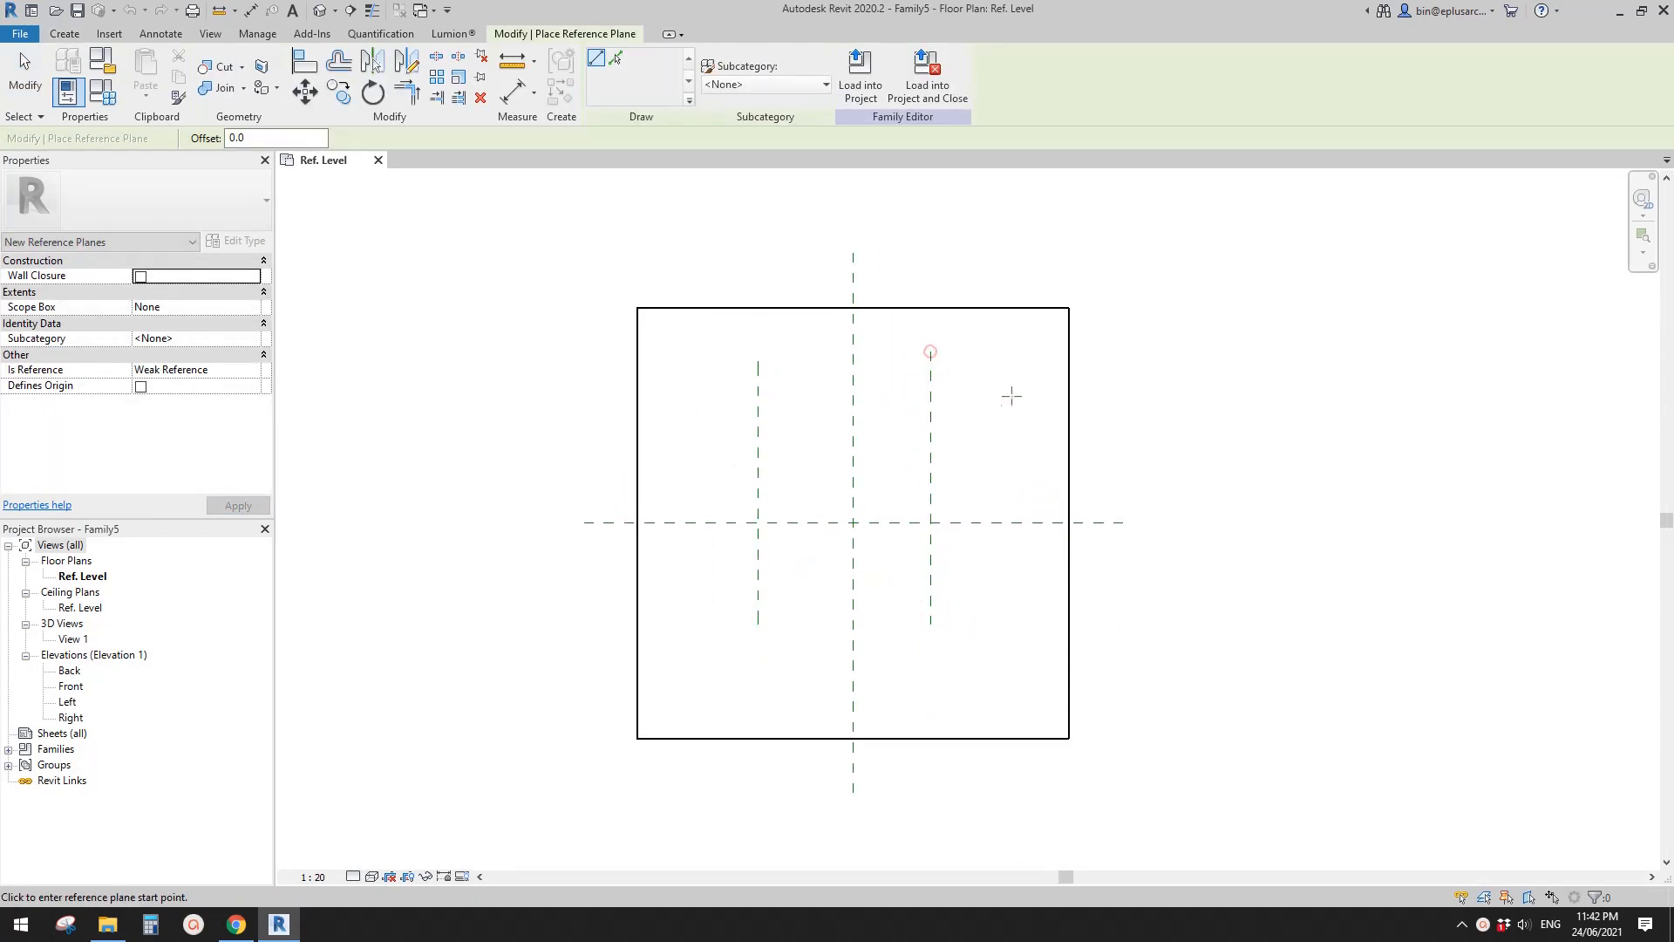
- Draw two horizontal reference planes, one above the horizontal centre plane and one about 380 mm below it
left_click(1010, 395)
left_click(719, 394)
left_click(719, 591)
left_click(1011, 590)
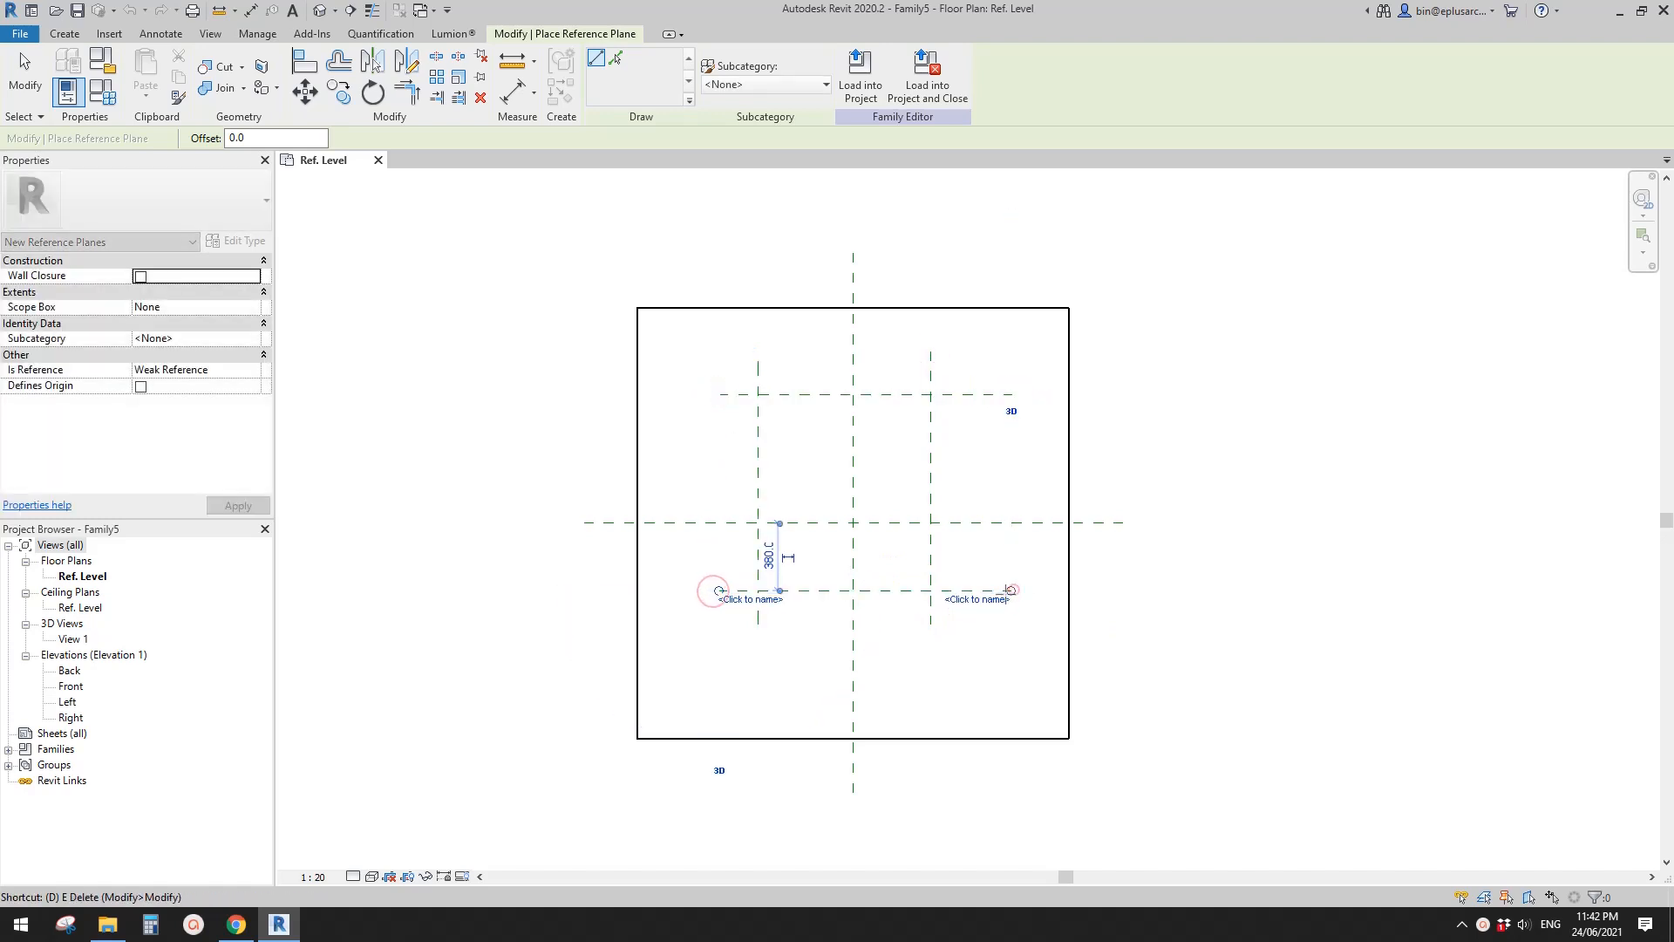
- Dimension the two horizontal reference planes through the centre plane and constrain their spacing as equal (EQ)
key("d")
key("i")
left_click(966, 591)
left_click(969, 522)
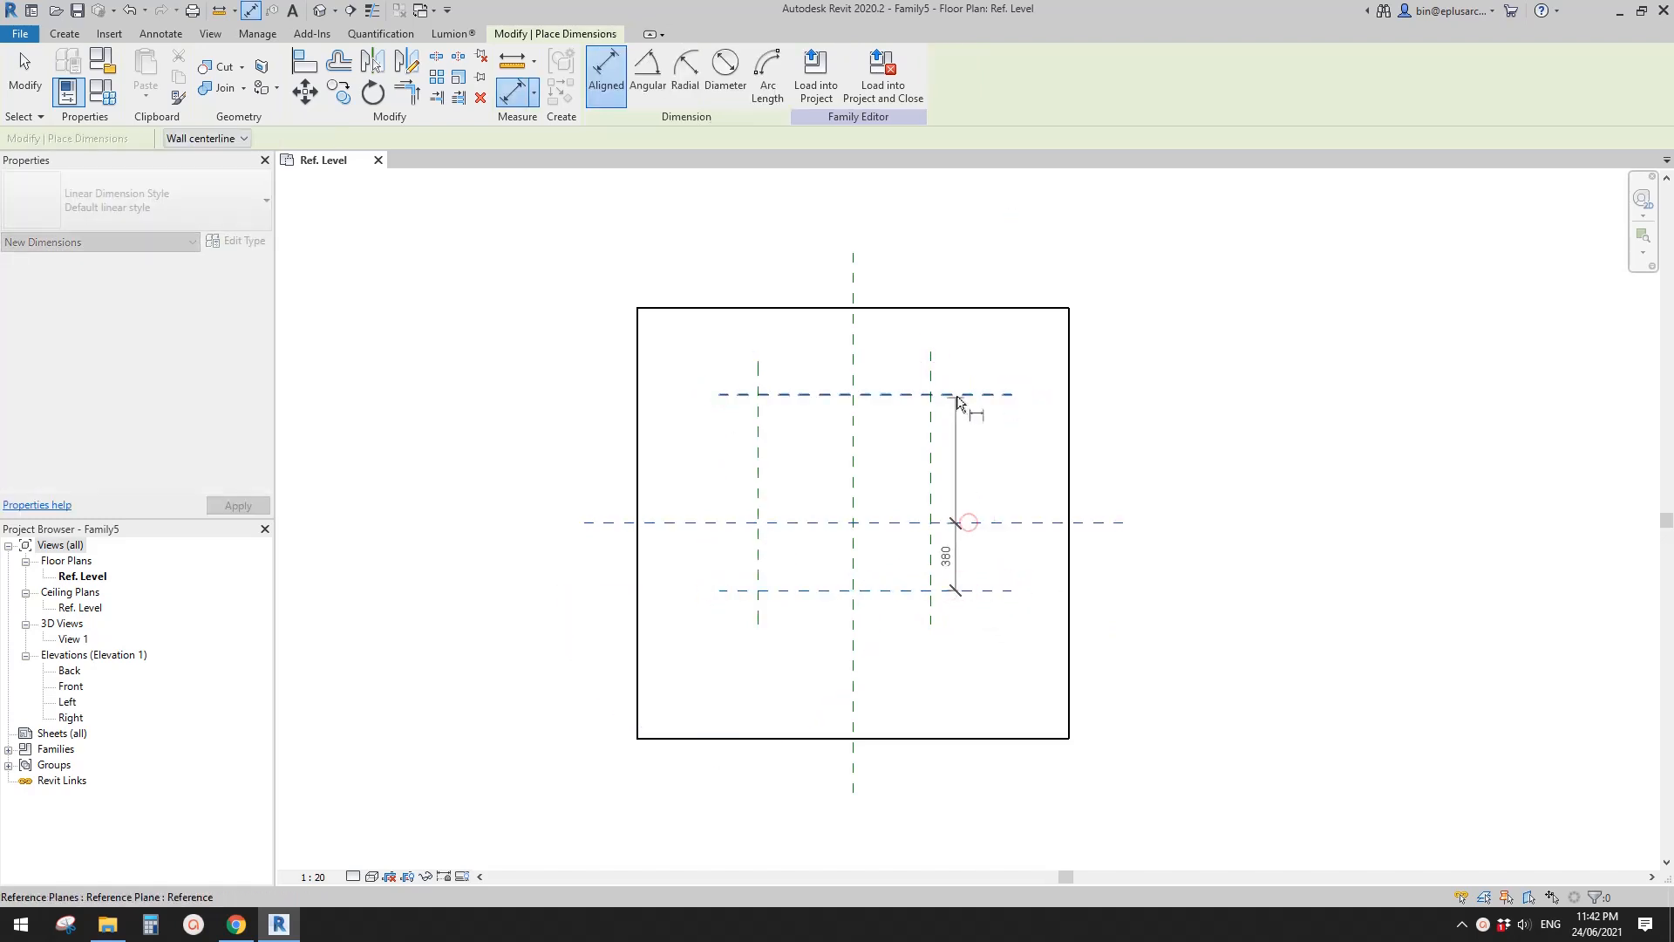
left_click(957, 395)
left_click(976, 452)
left_click(1003, 495)
- Dimension the two vertical reference planes through the centre plane and constrain their spacing as equal (EQ)
left_click(931, 398)
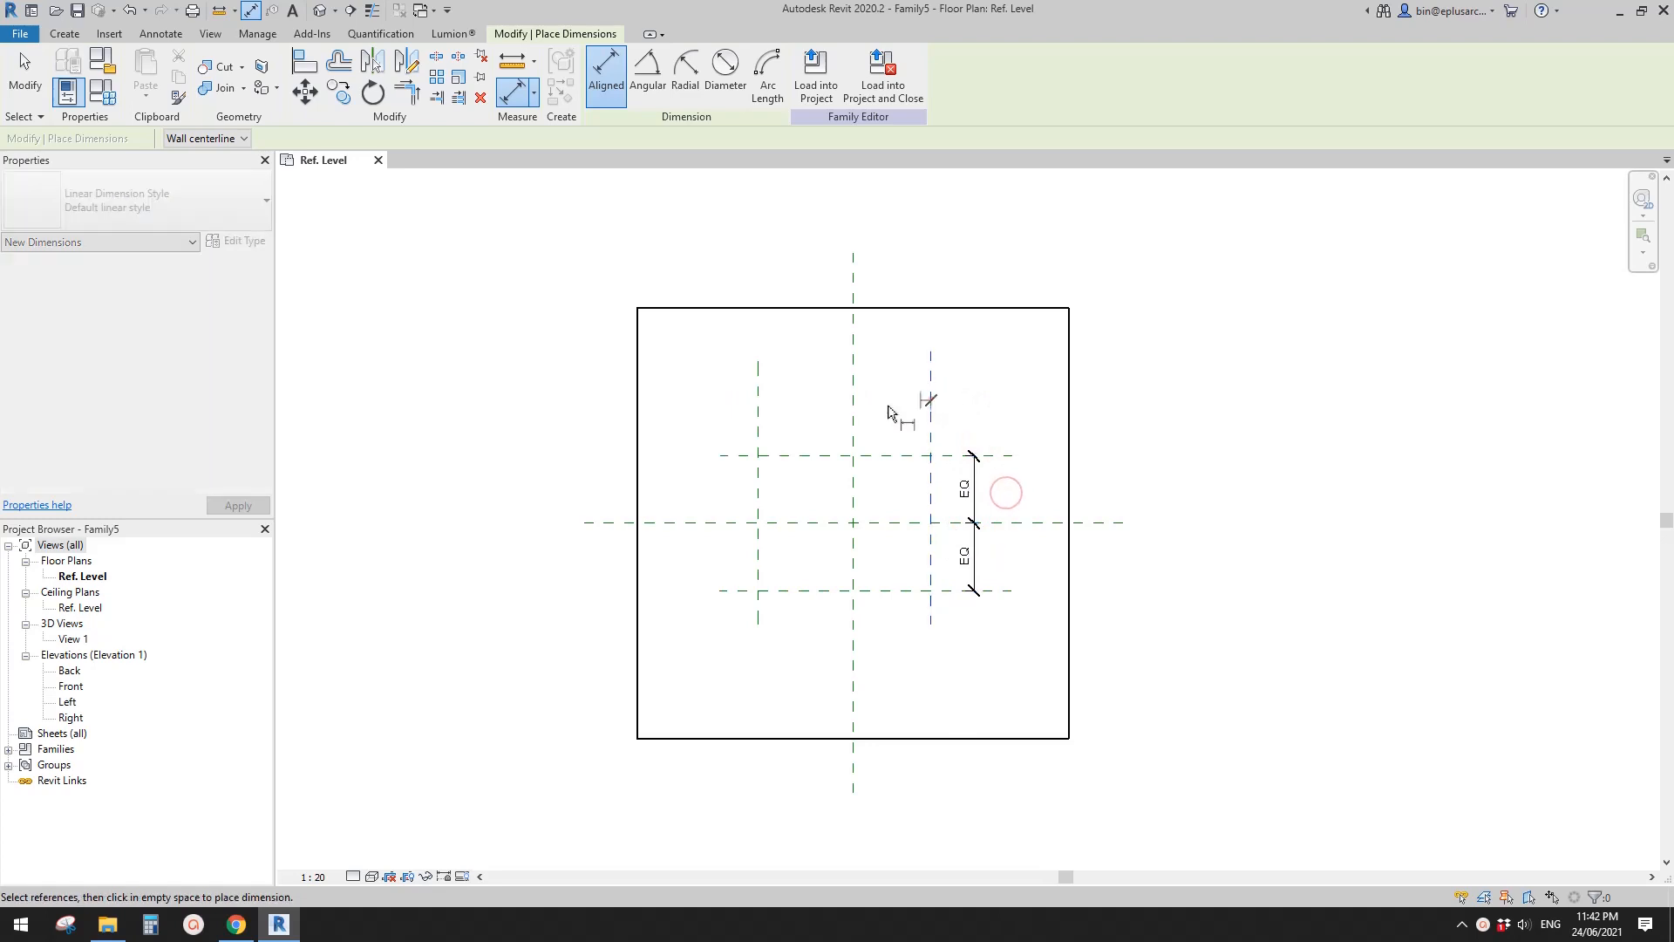
left_click(852, 401)
left_click(757, 397)
left_click(811, 386)
left_click(852, 340)
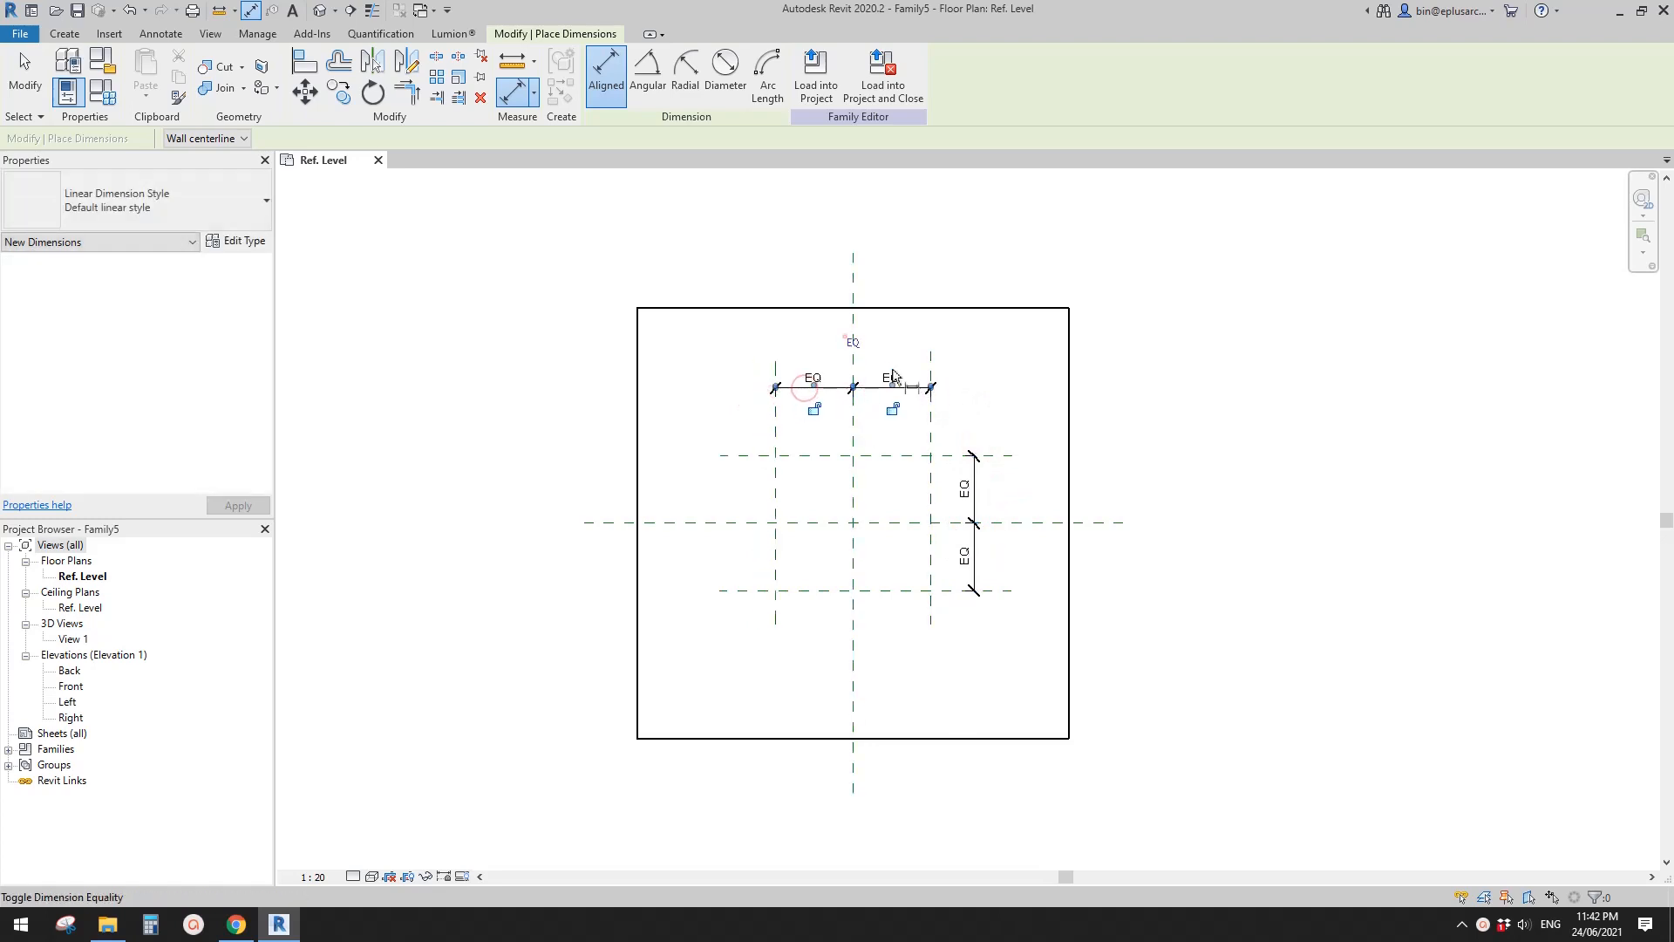
- Dimension the overall width between the outer vertical planes and label it with a new type parameter W
left_click(931, 440)
left_click(775, 437)
left_click(801, 340)
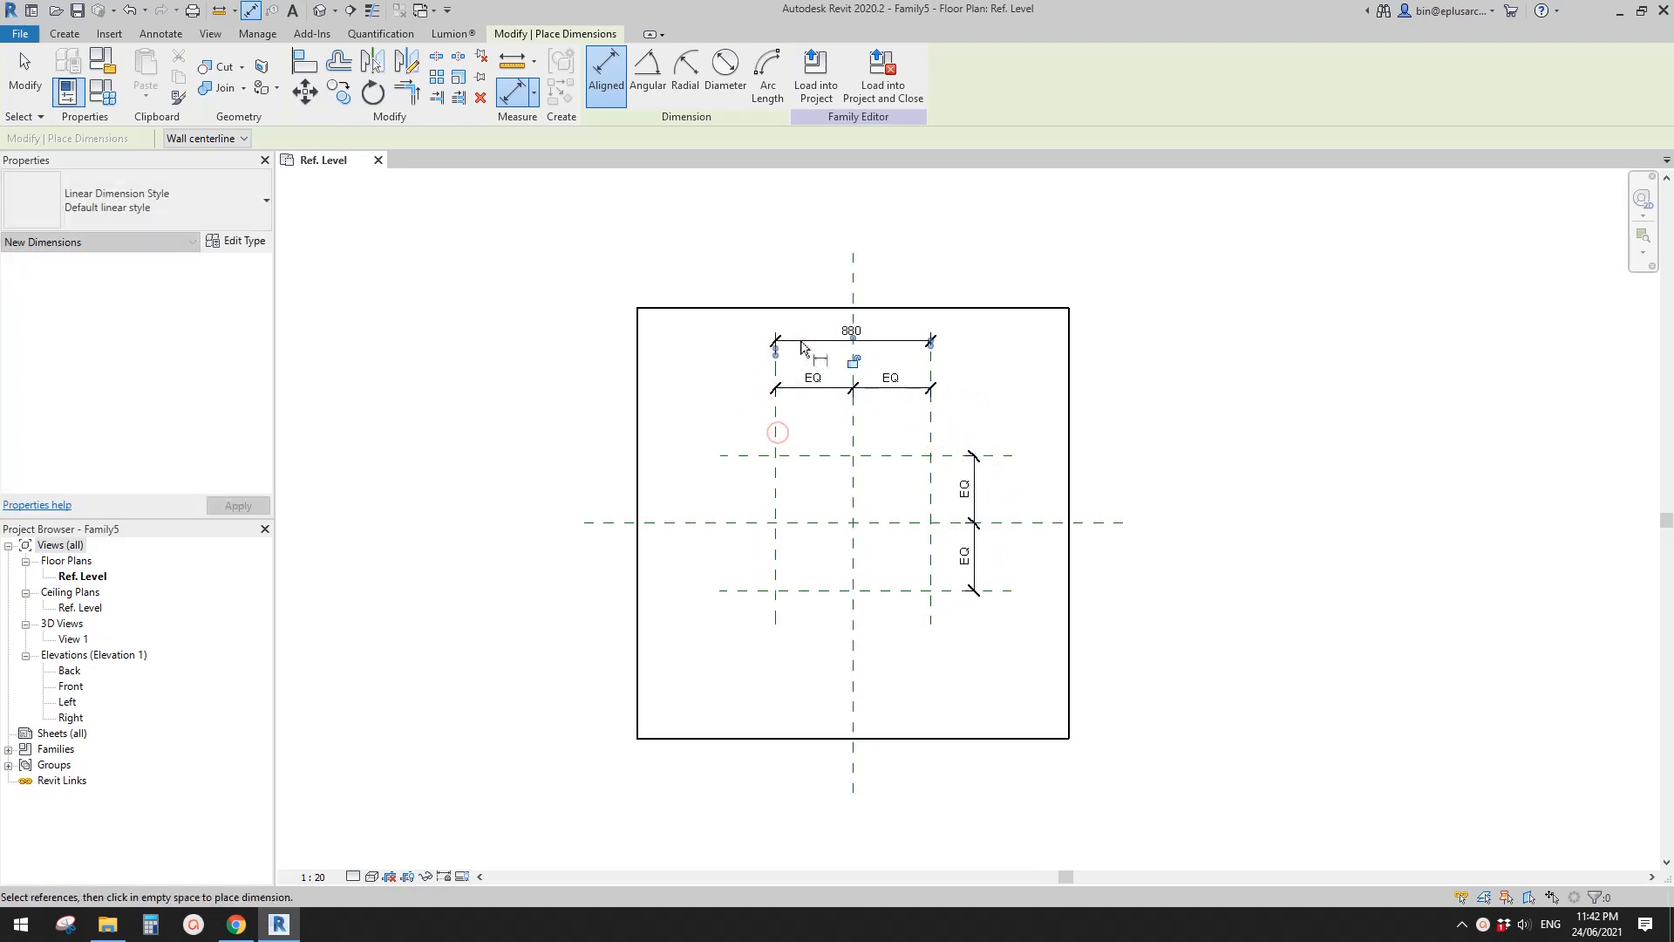
key("Escape")
left_click(836, 331)
scroll(835, 332, "up", 2)
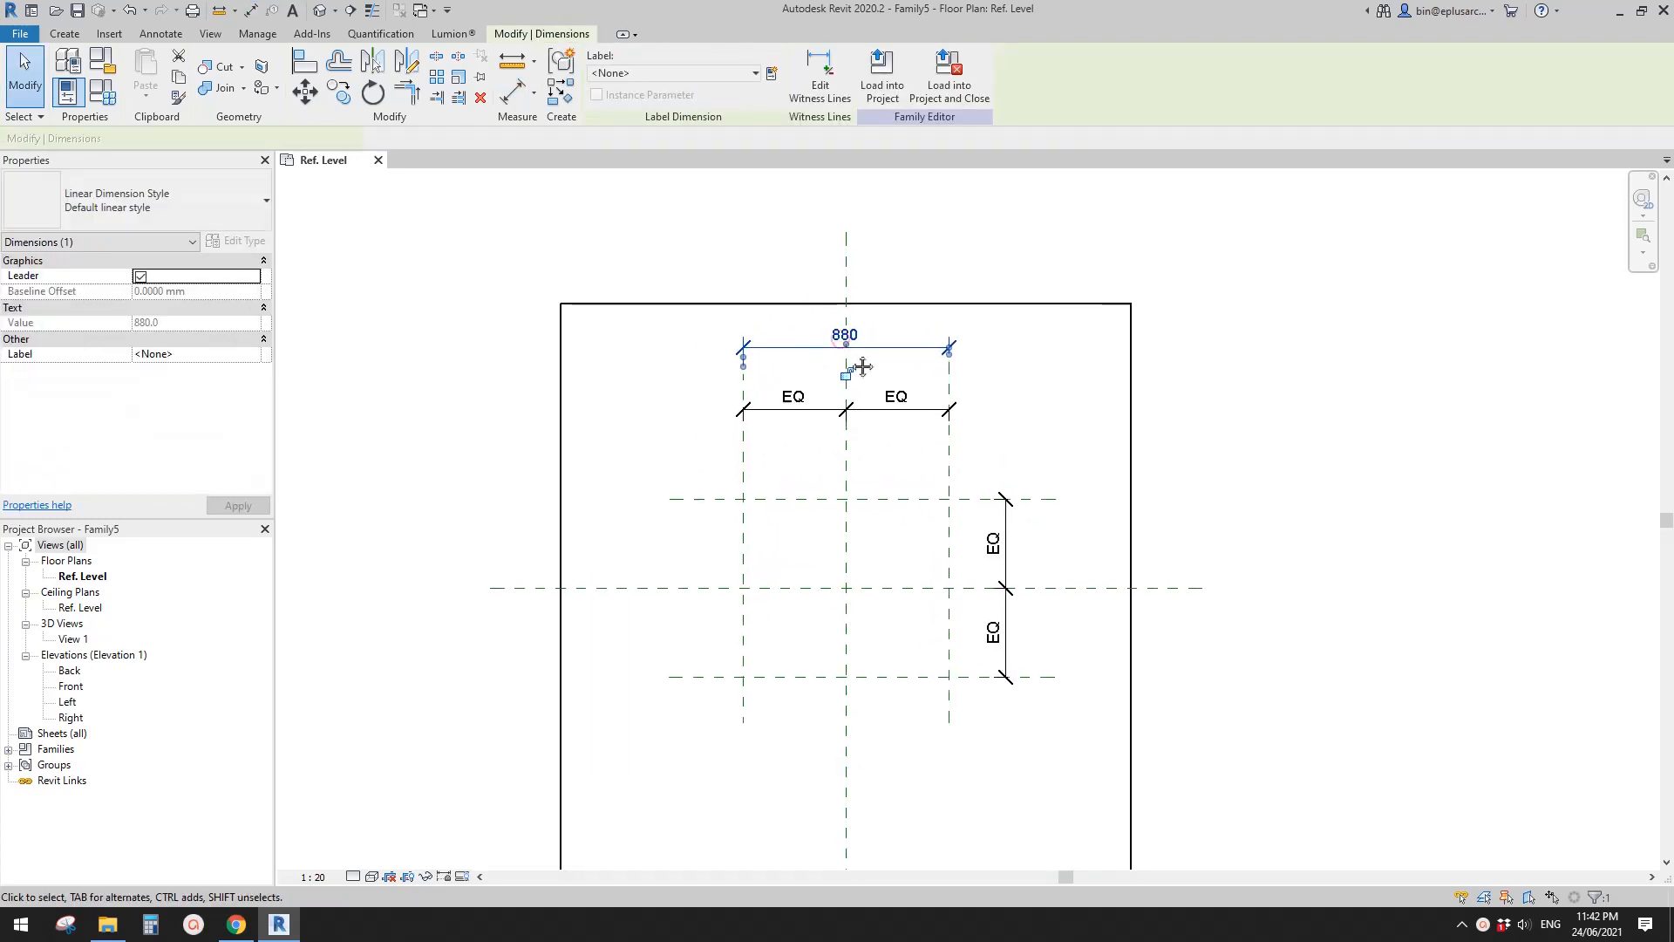
left_click(772, 73)
type("W")
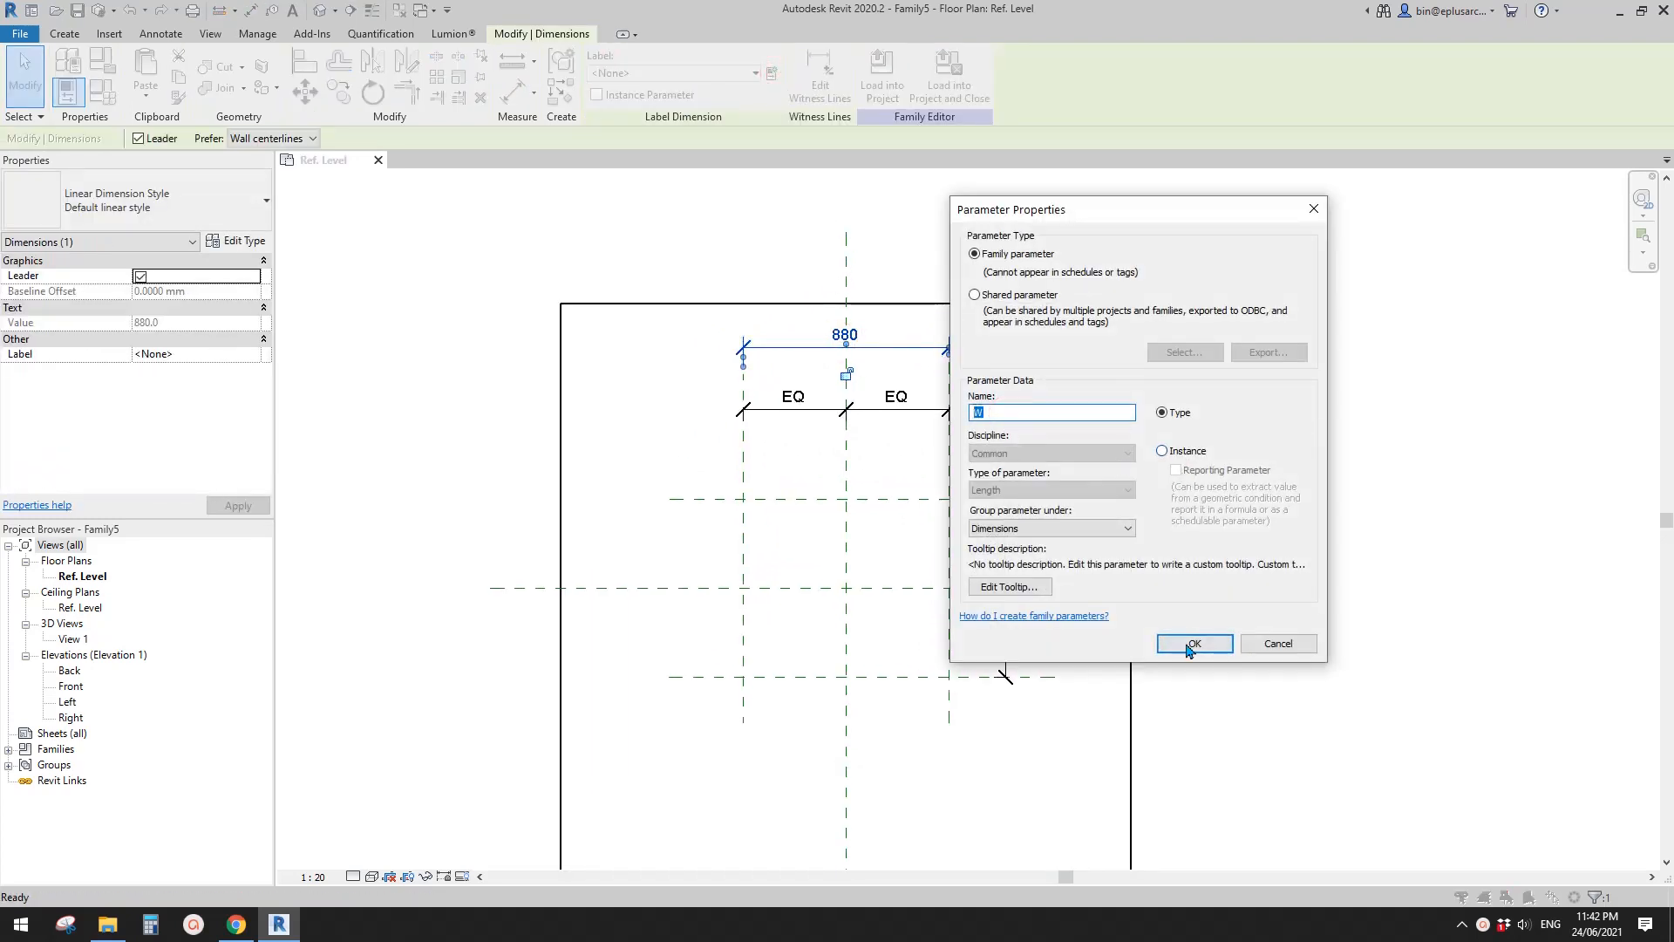
left_click(1193, 643)
- Dimension the overall height between the outer horizontal planes and label it with a new type parameter H
key("d")
key("i")
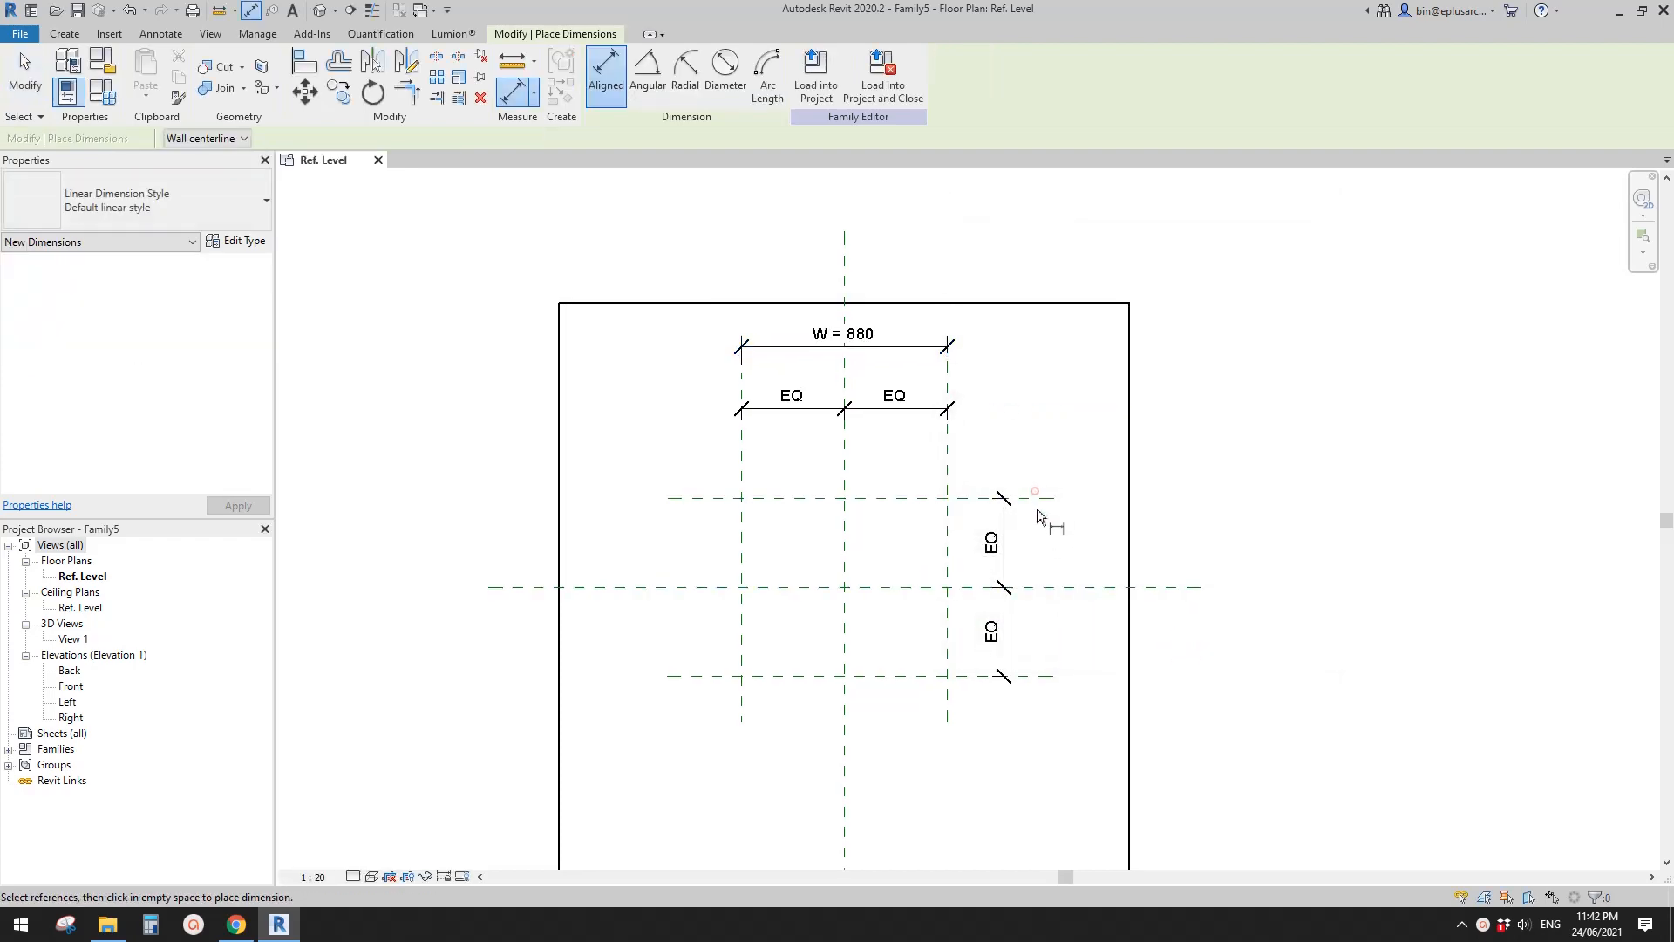
left_click(1034, 497)
left_click(1035, 676)
left_click(1054, 626)
key("Escape")
left_click(1046, 591)
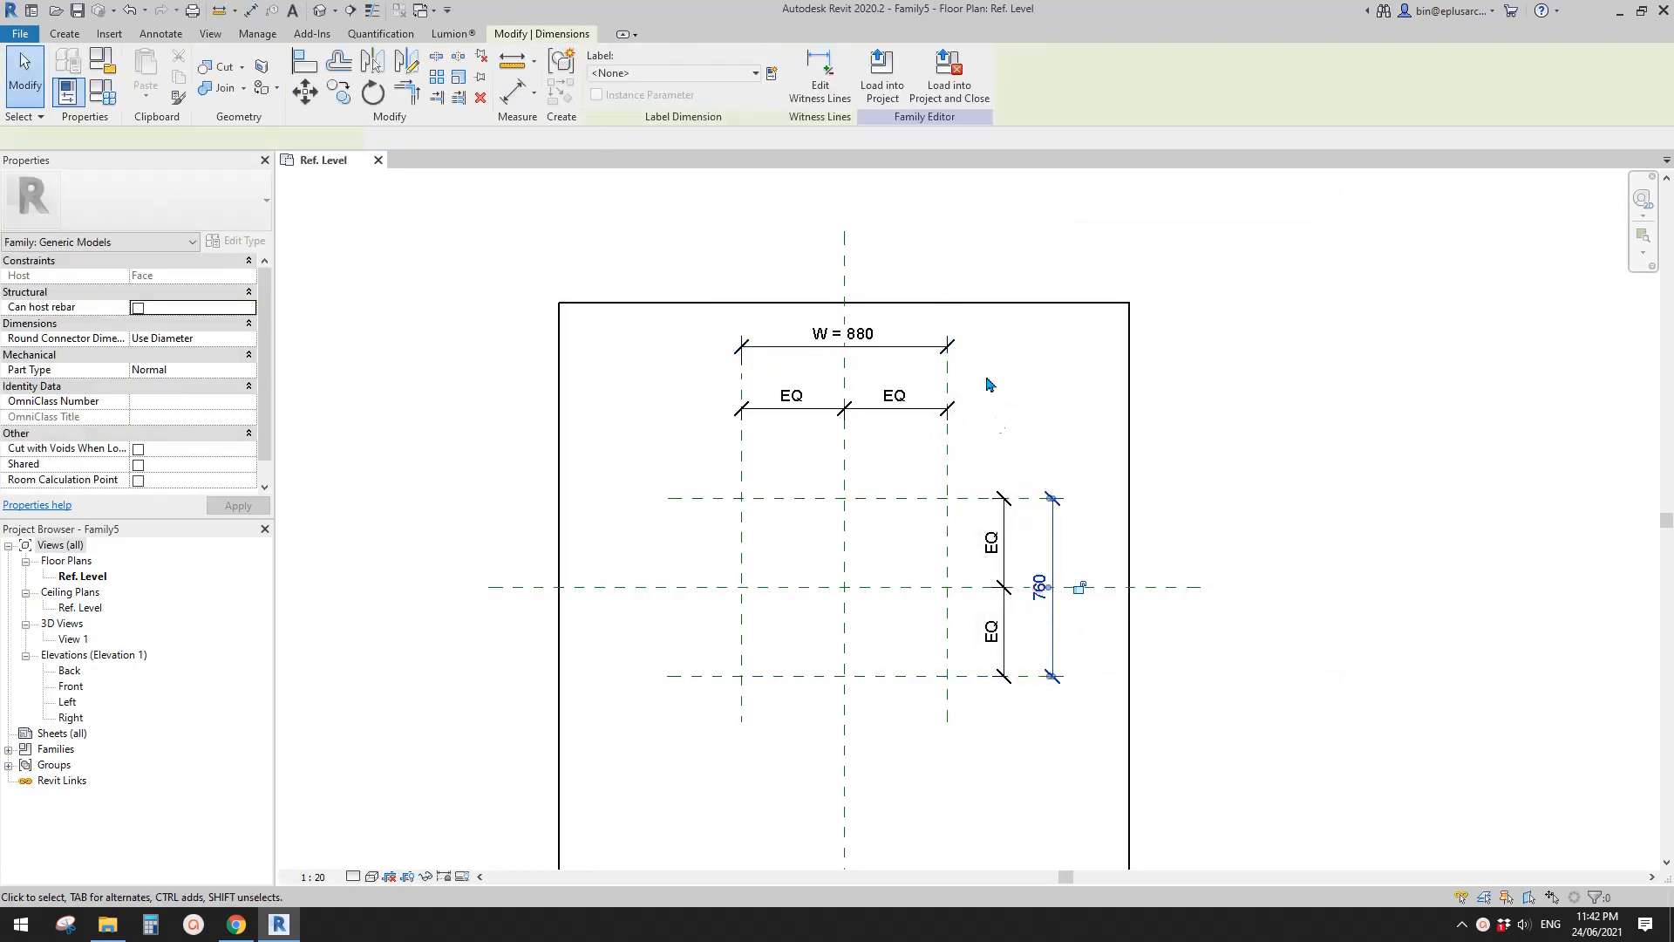
left_click(772, 73)
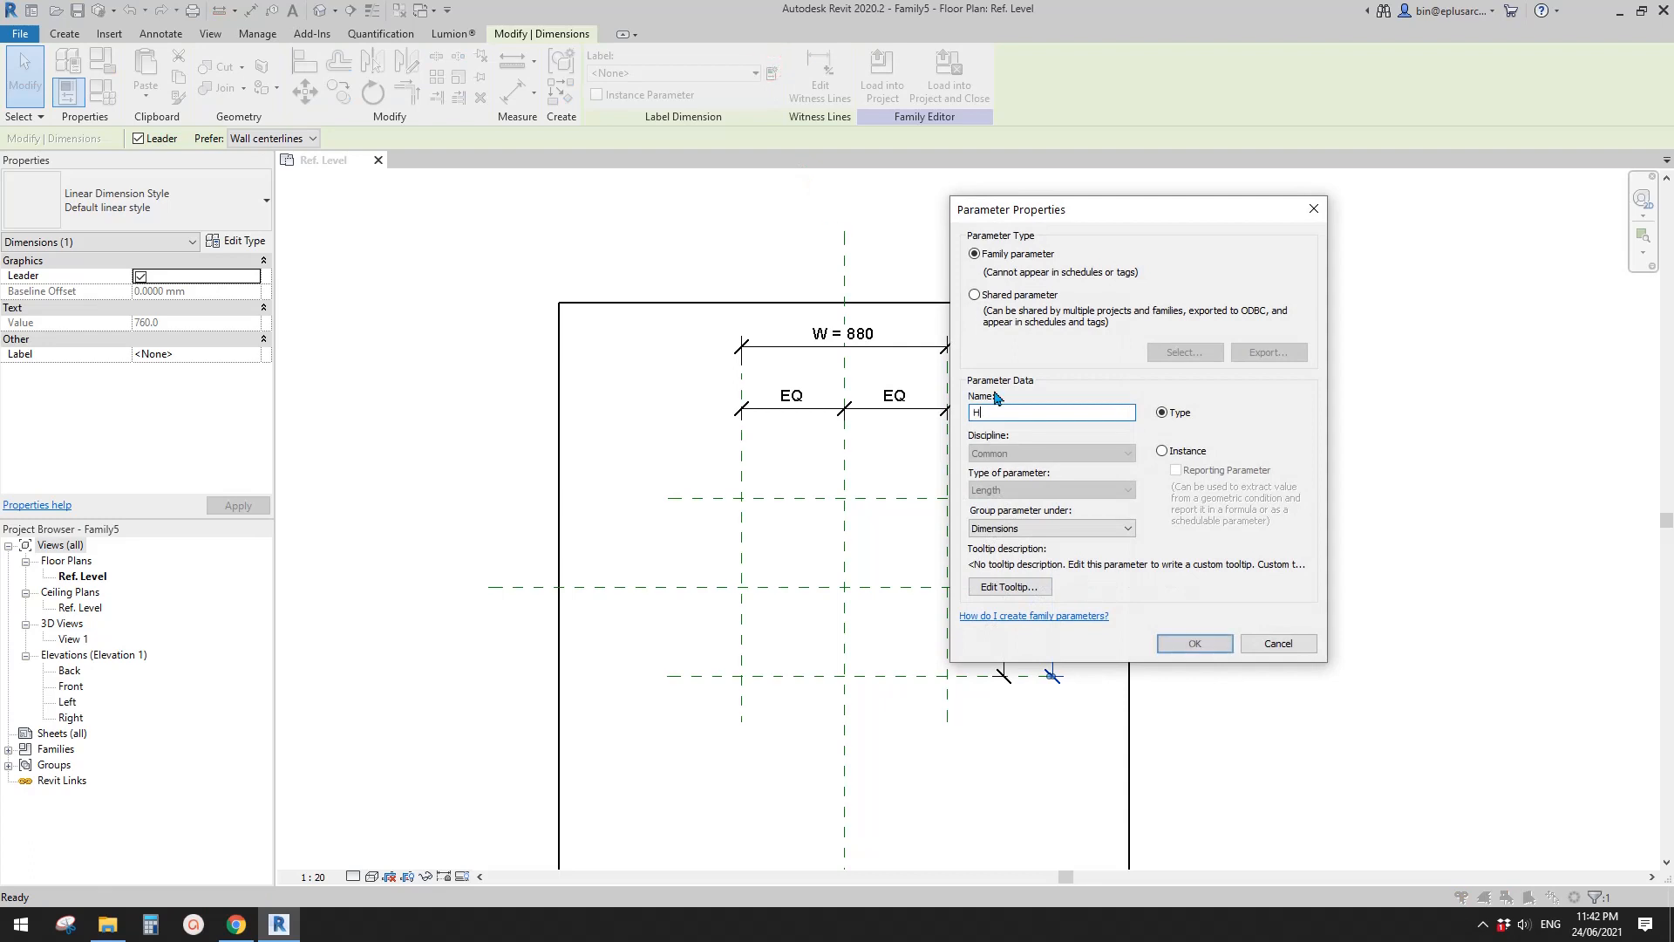
left_click(1183, 649)
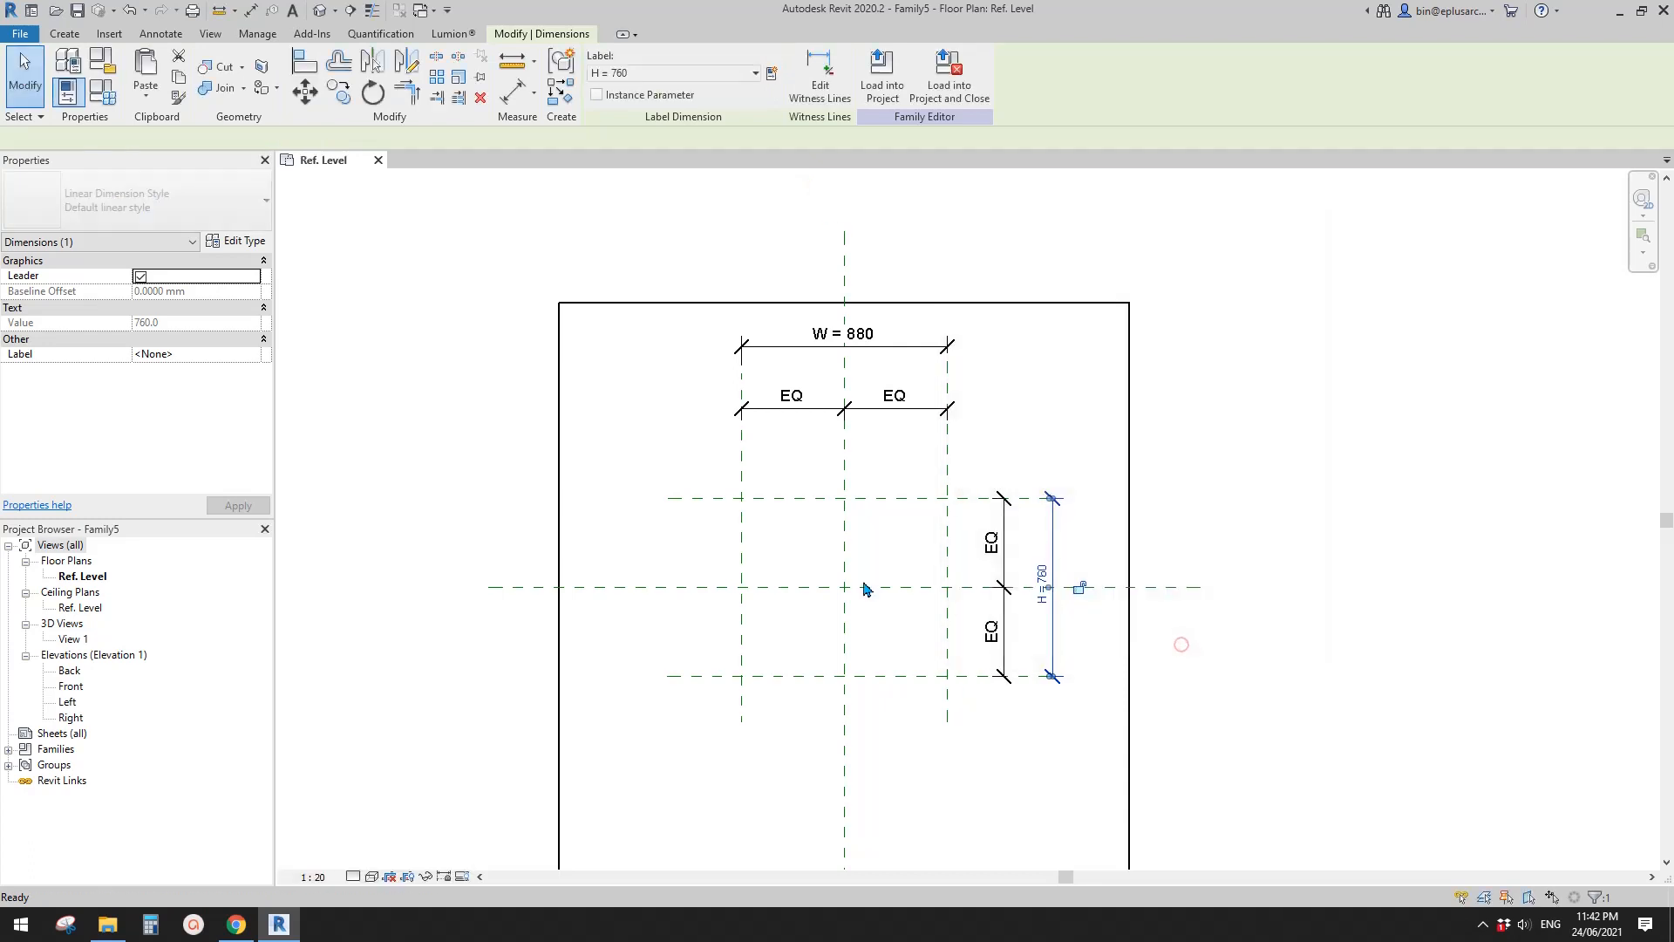
- Examine the UNStudio Van B facade image in Chrome and return to the family in Revit
left_click(792, 609)
mouse_move(789, 607)
middle_mouse_down()
mouse_move(794, 553)
mouse_move(770, 585)
mouse_move(810, 619)
middle_mouse_up()
left_click(236, 924)
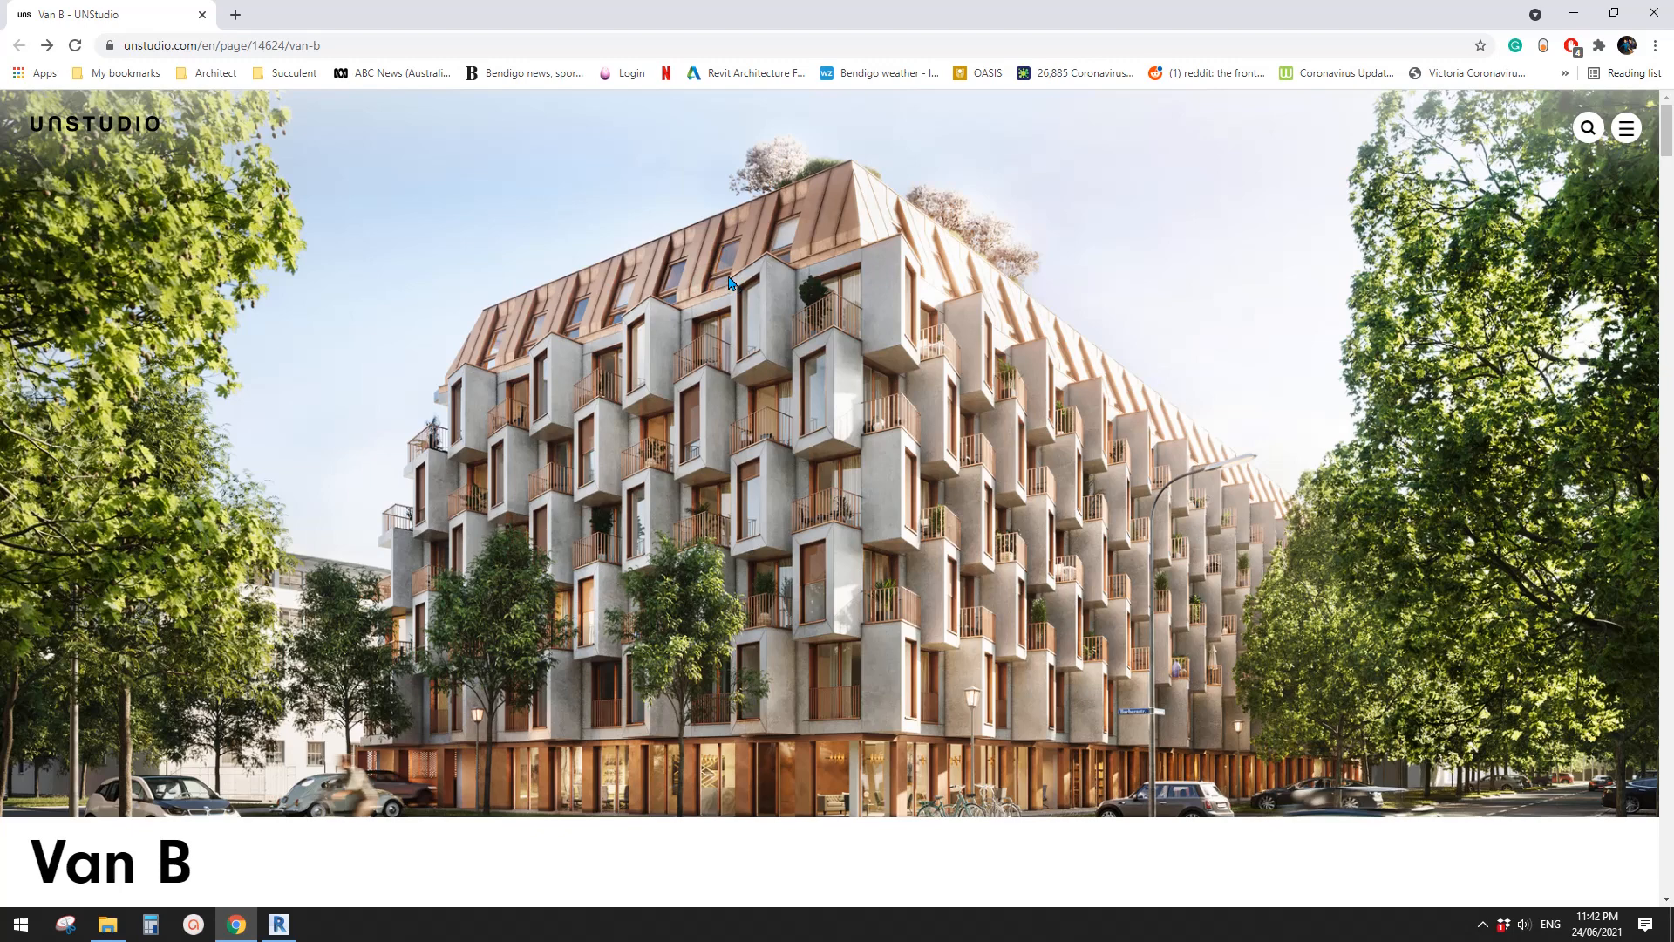
left_click(279, 924)
- Draw a horizontal reference plane below the centre plane, about 256 mm above the lower outer plane
scroll(784, 554, "up", 3)
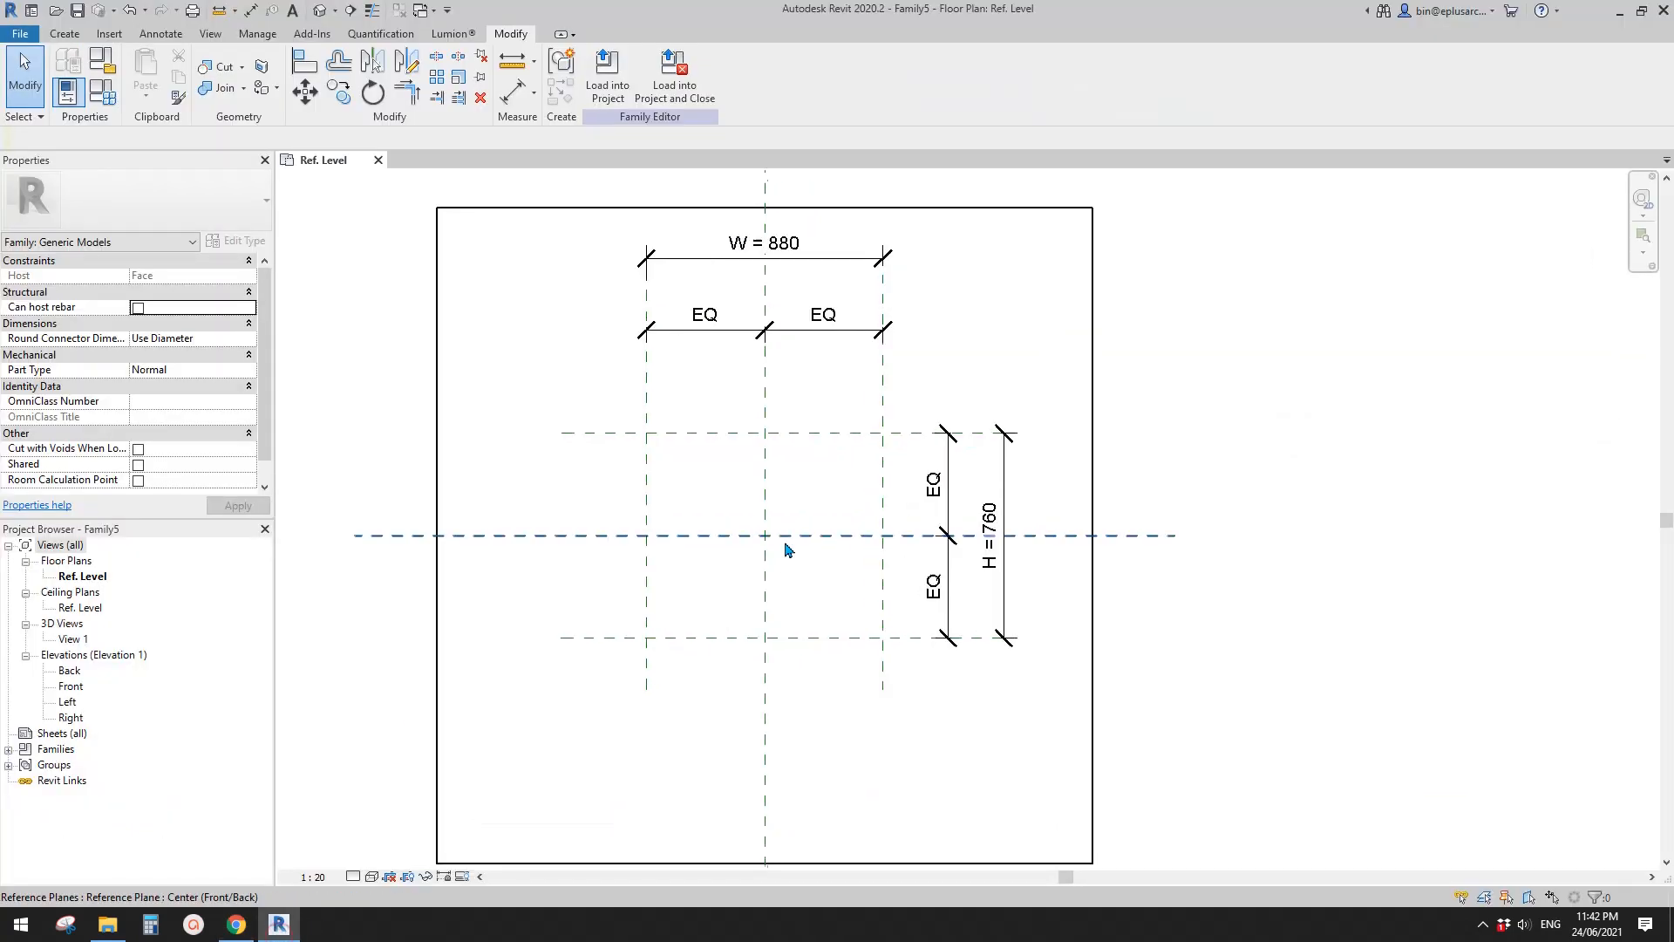
left_click(916, 581)
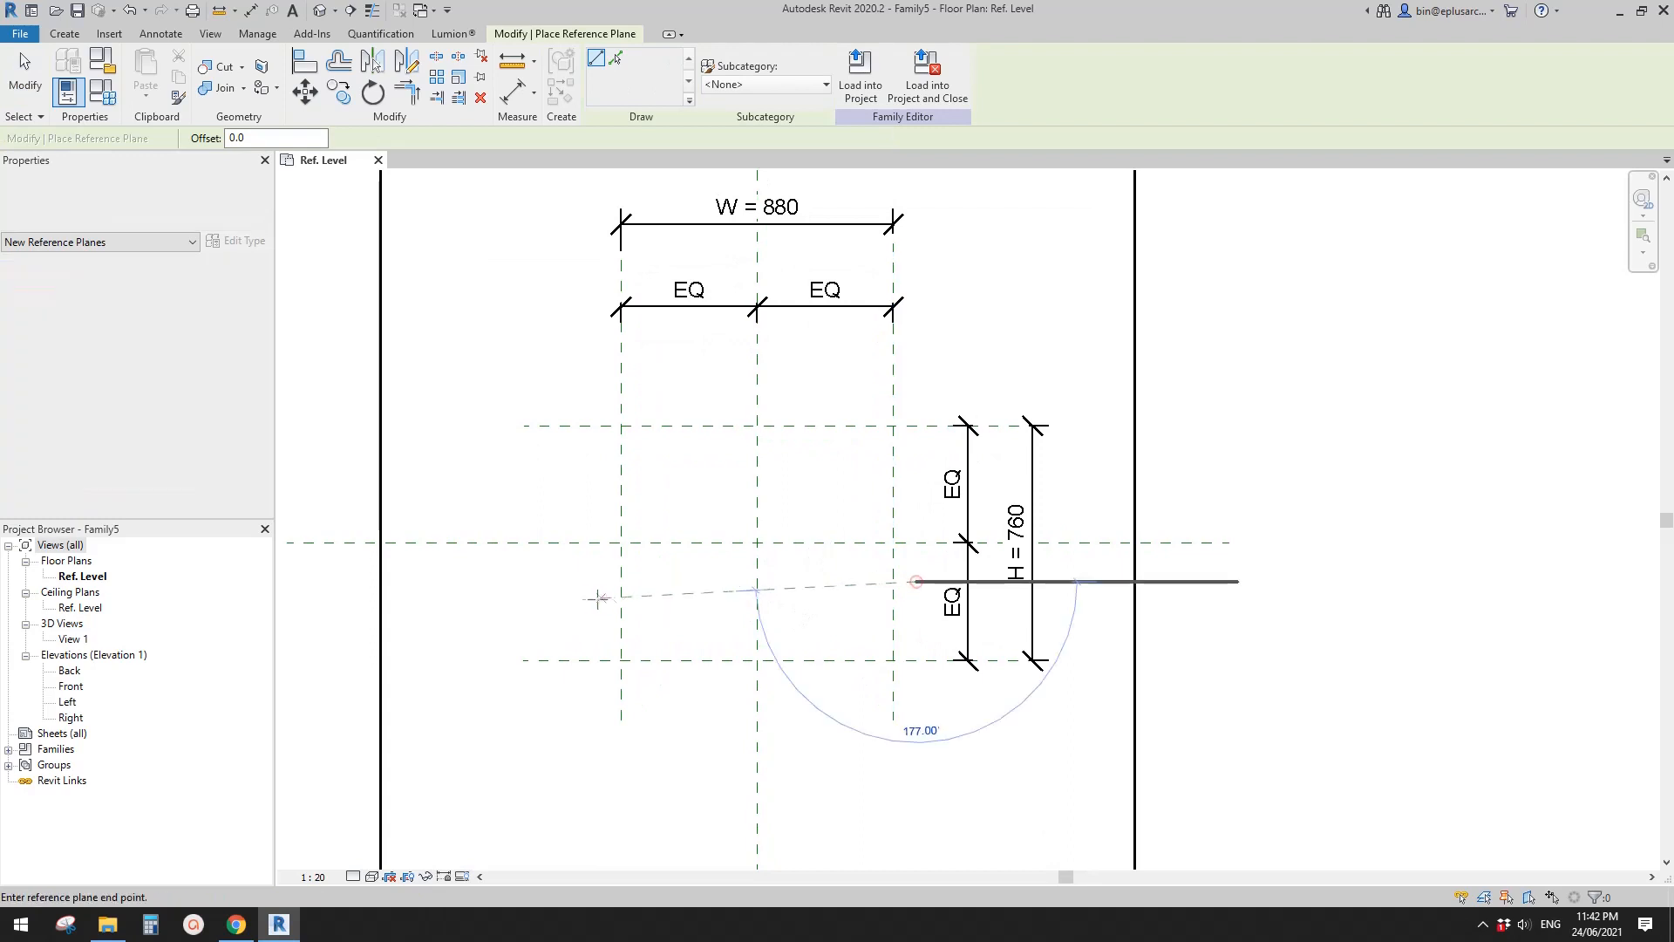
left_click(575, 581)
- Dimension the distance from the lower outer plane to the new intermediate horizontal reference plane
key("d")
key("i")
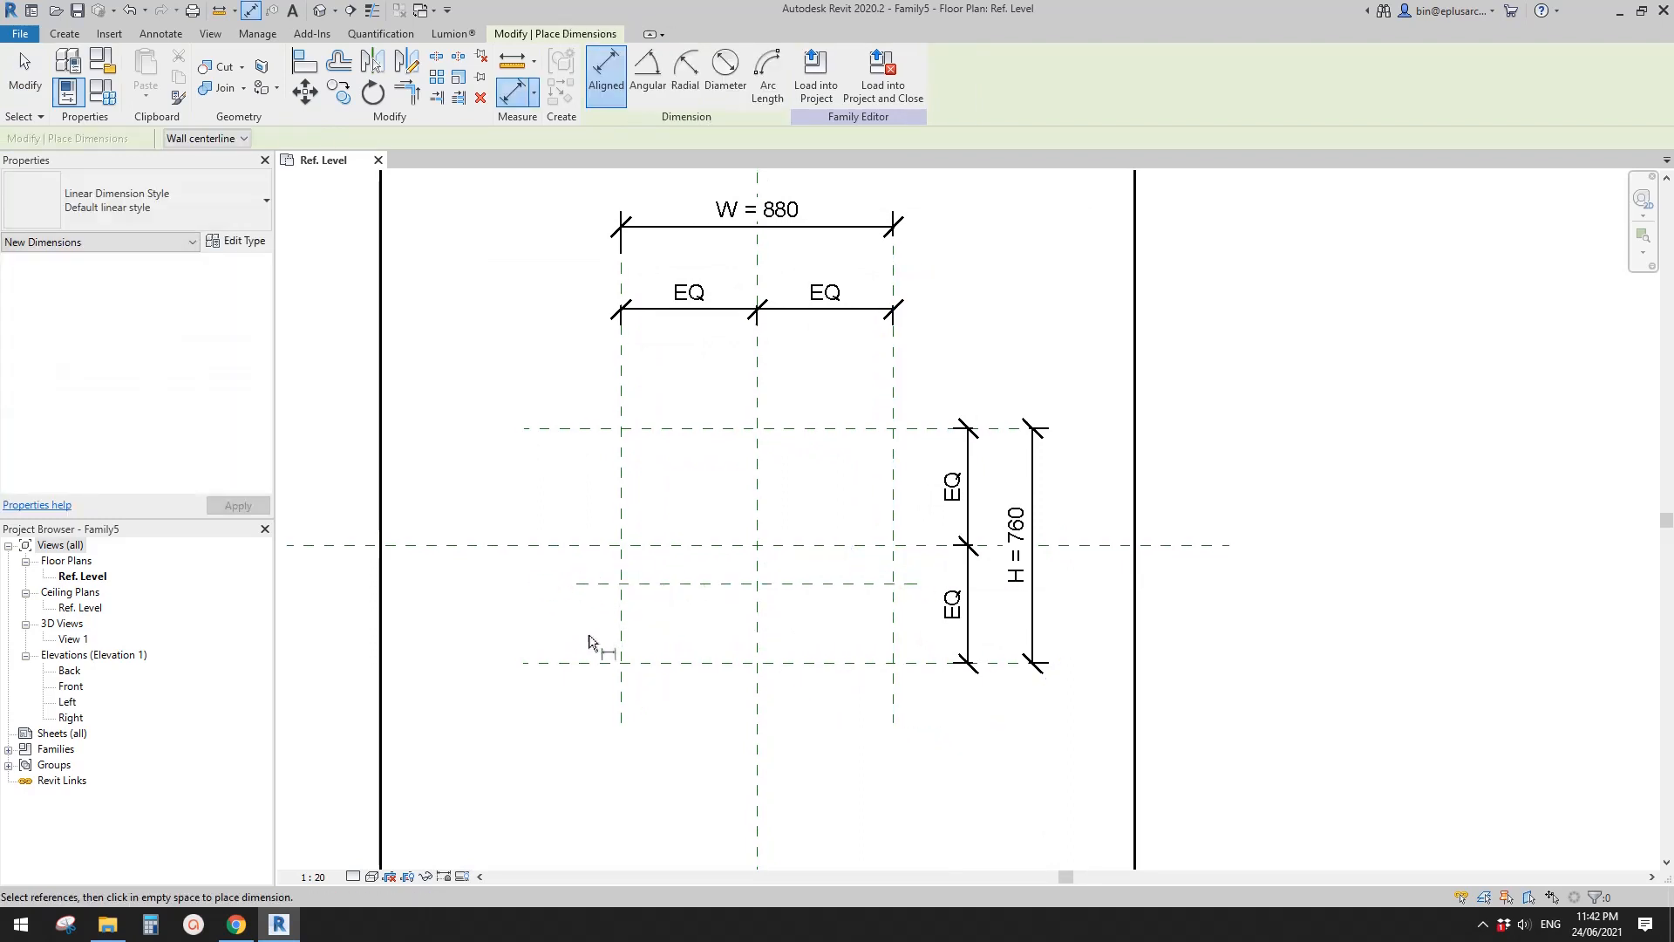
left_click(602, 660)
left_click(606, 582)
left_click(506, 611)
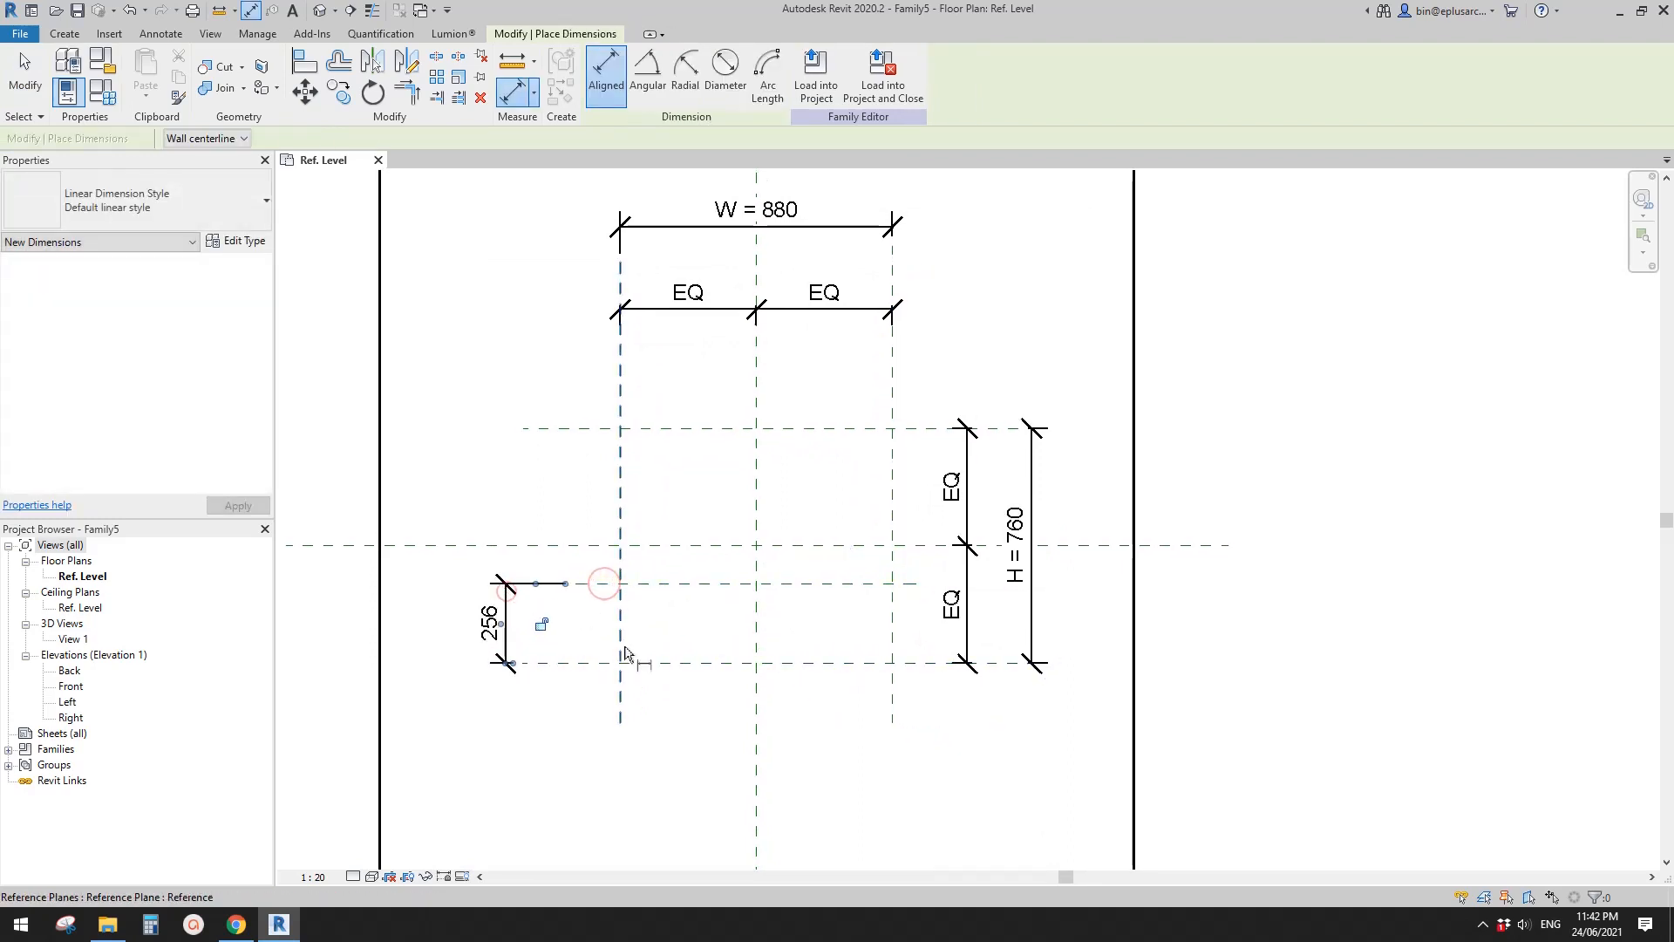
key("Escape")
key("Escape")
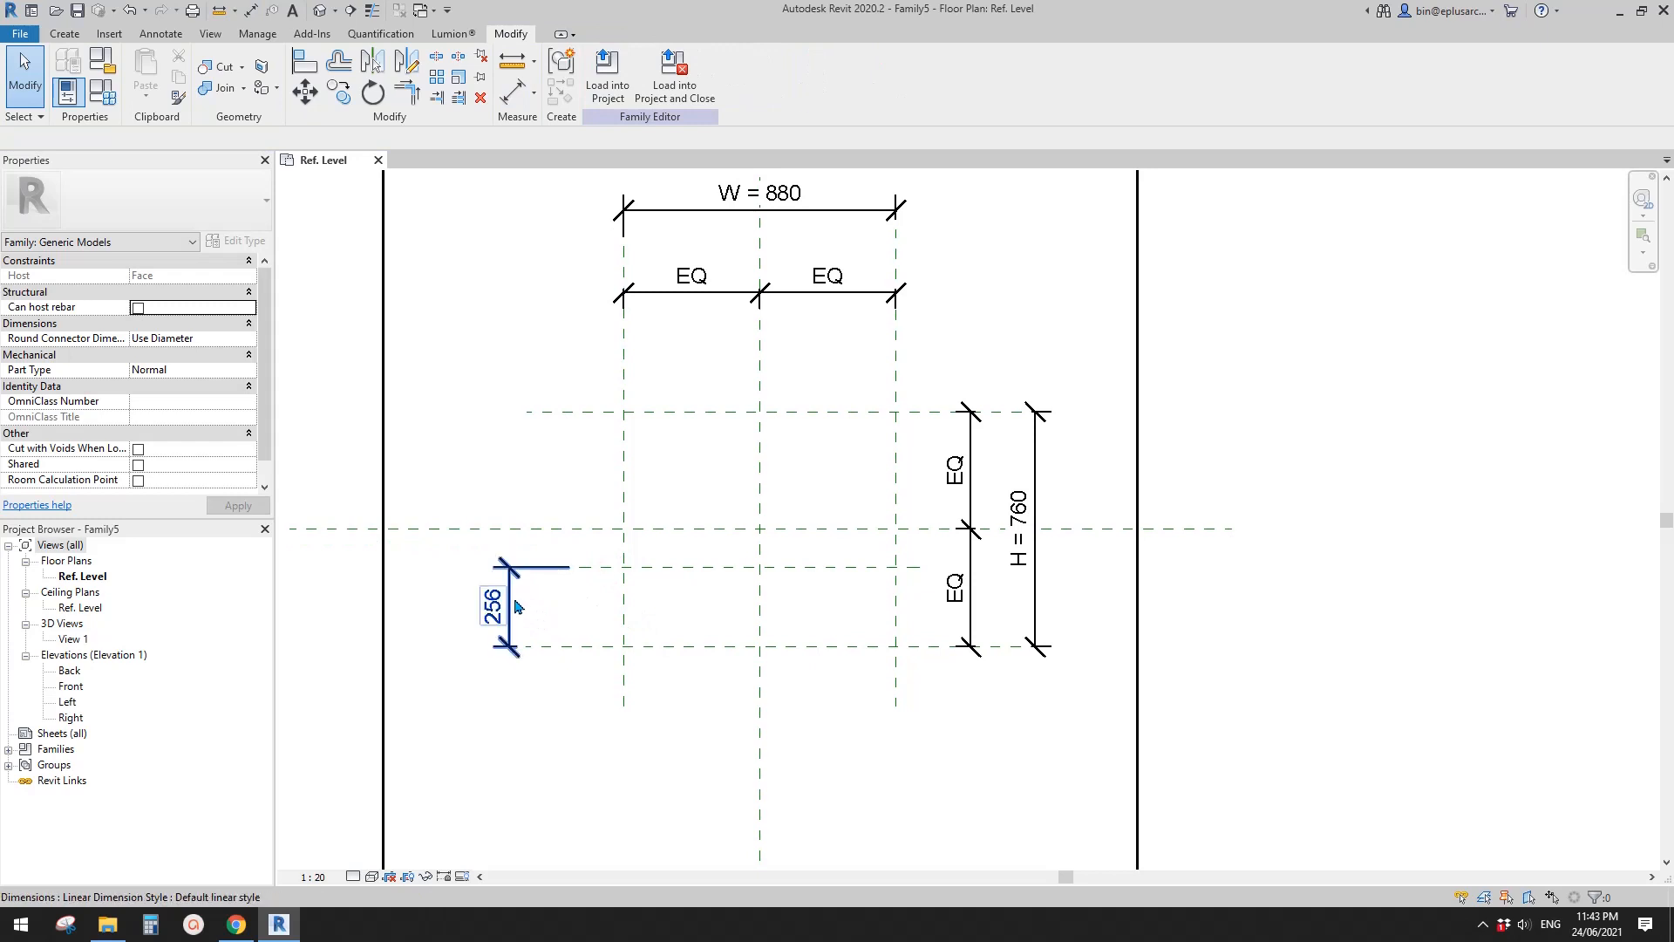
- Open the Front elevation view and check the Van B facade image in Chrome before returning to Revit
scroll(506, 608, "up", 1)
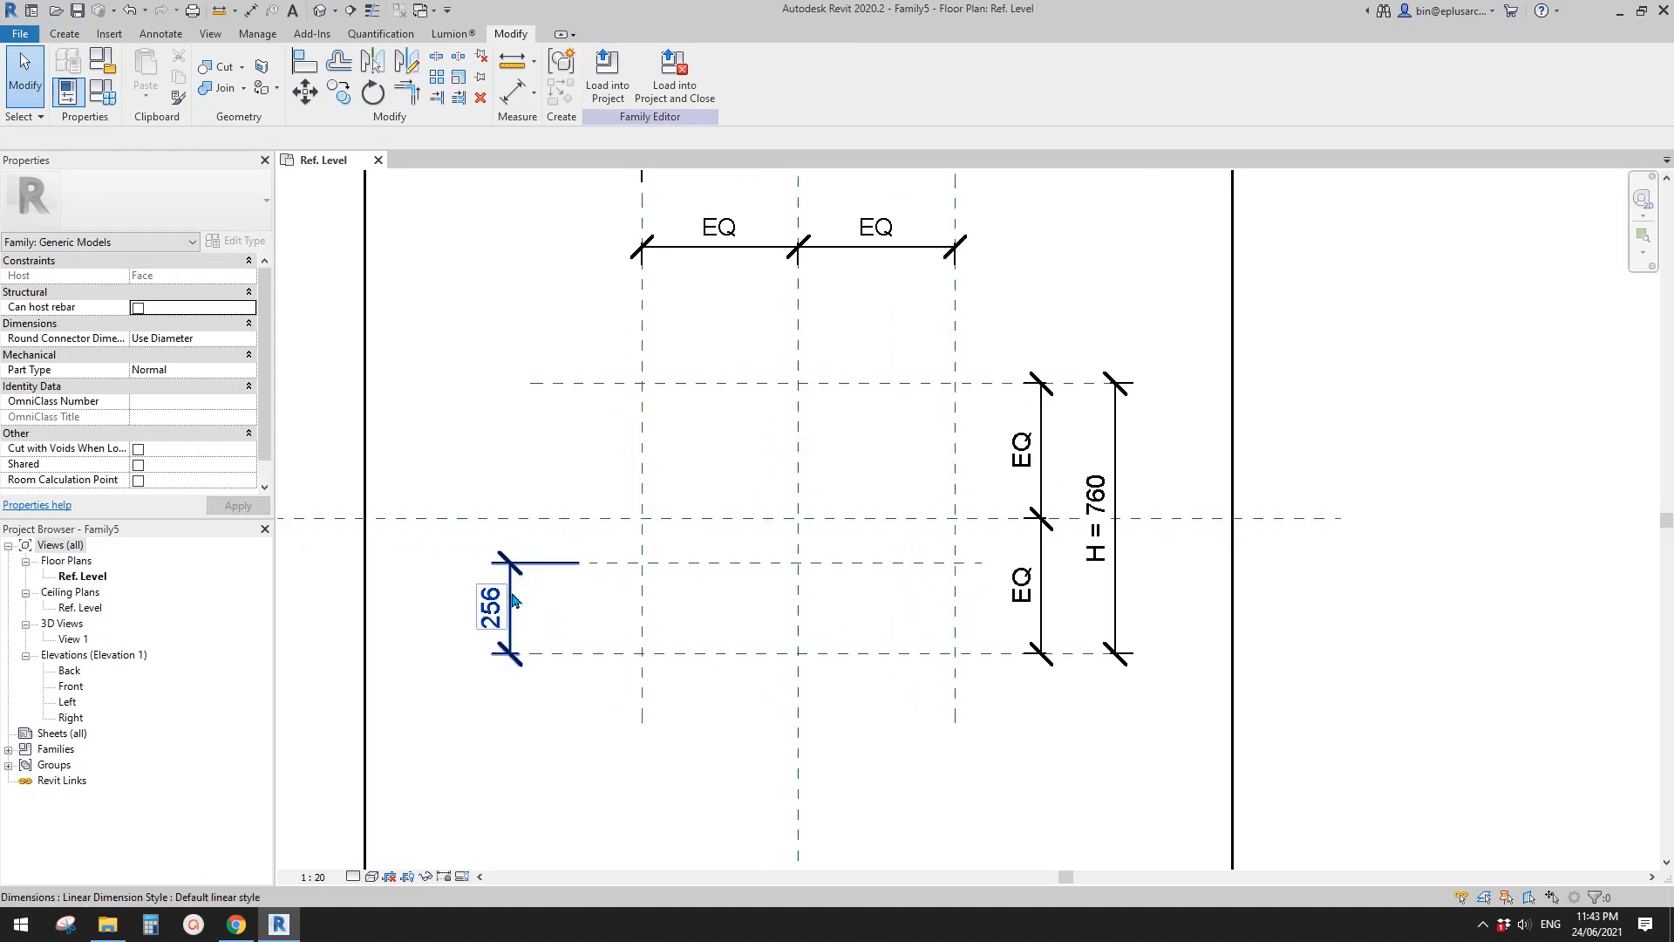
scroll(553, 598, "down", 1)
middle_click_drag(687, 572, 668, 578)
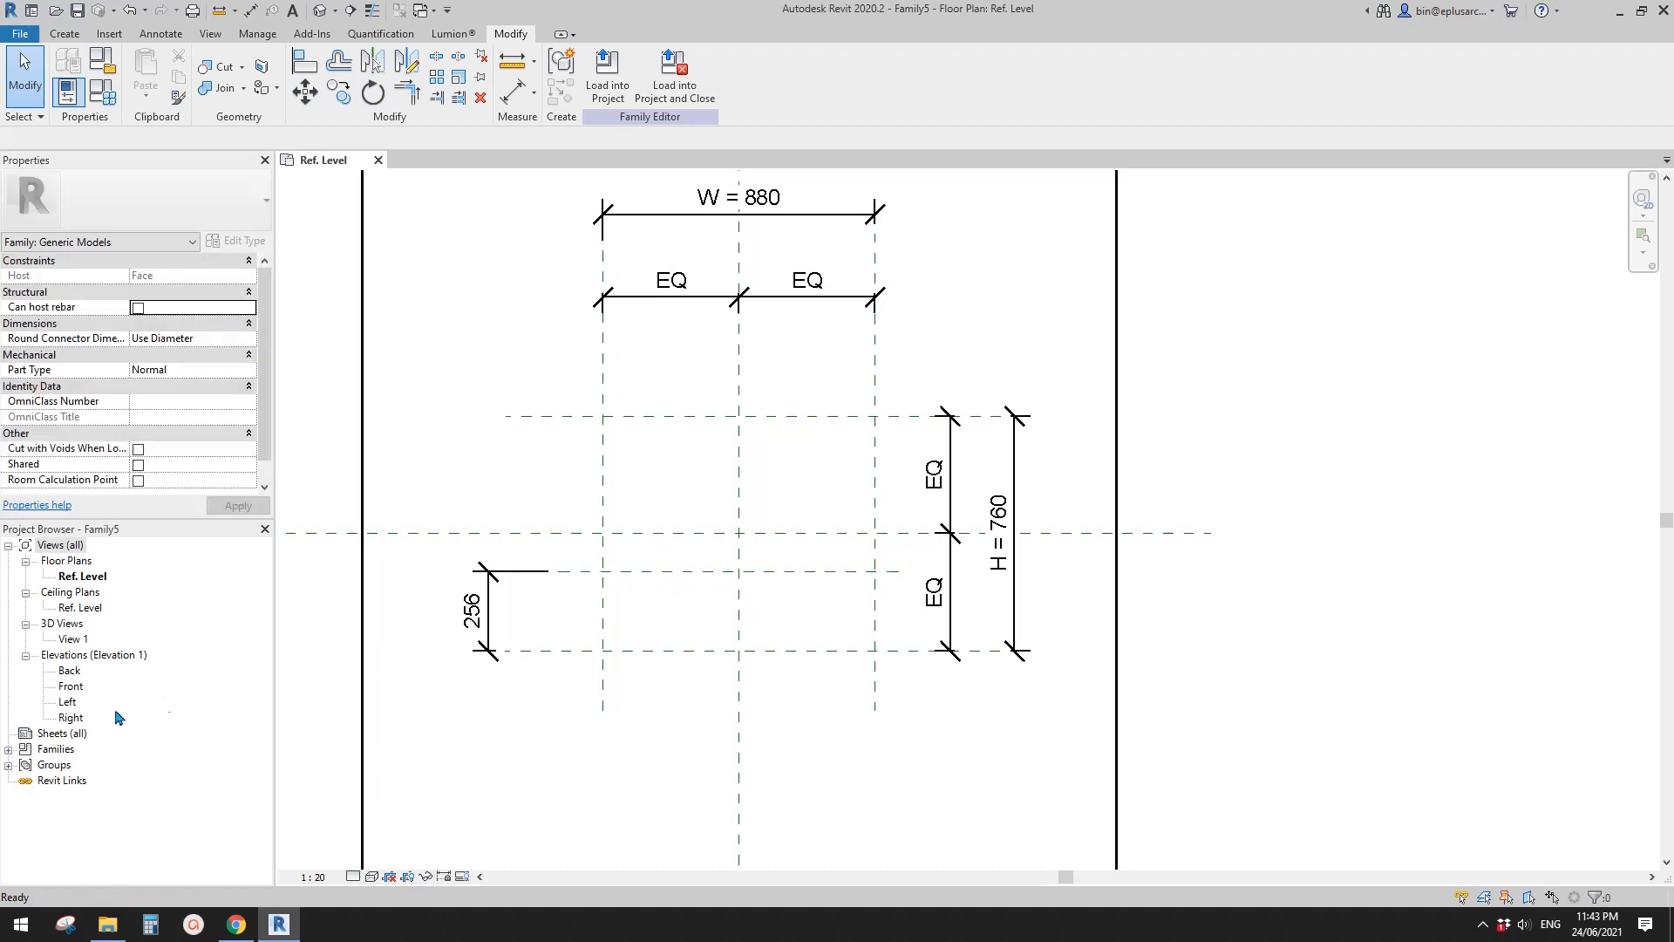
double_click(73, 689)
middle_click_drag(850, 689, 708, 695)
left_click(241, 928)
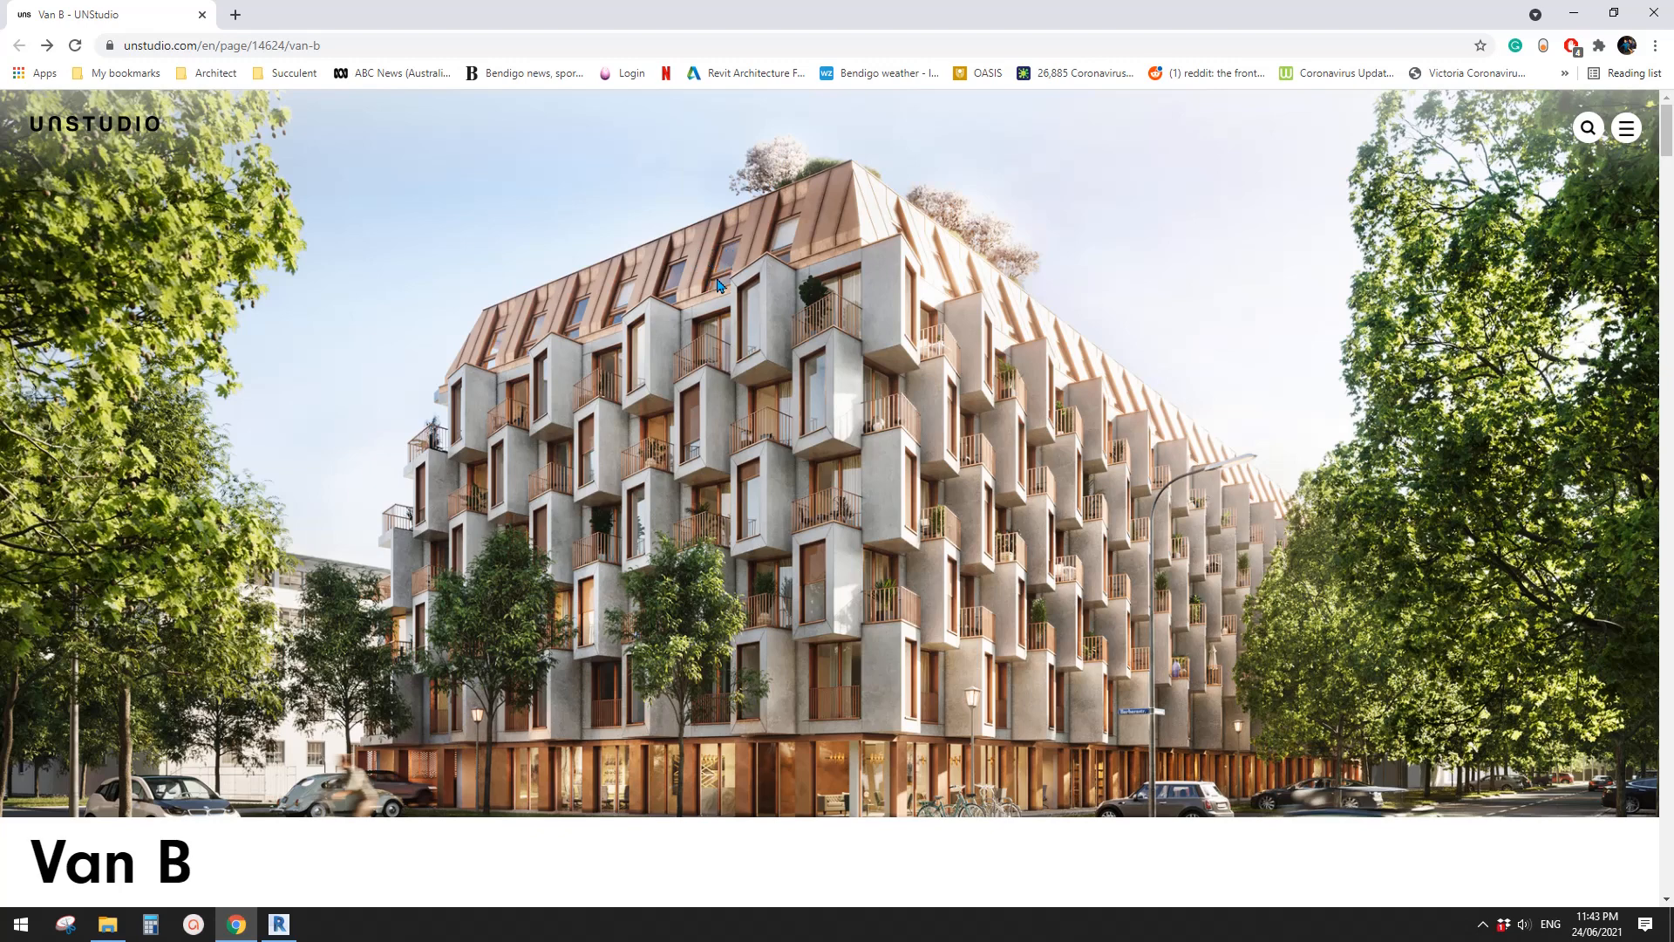
left_click(292, 924)
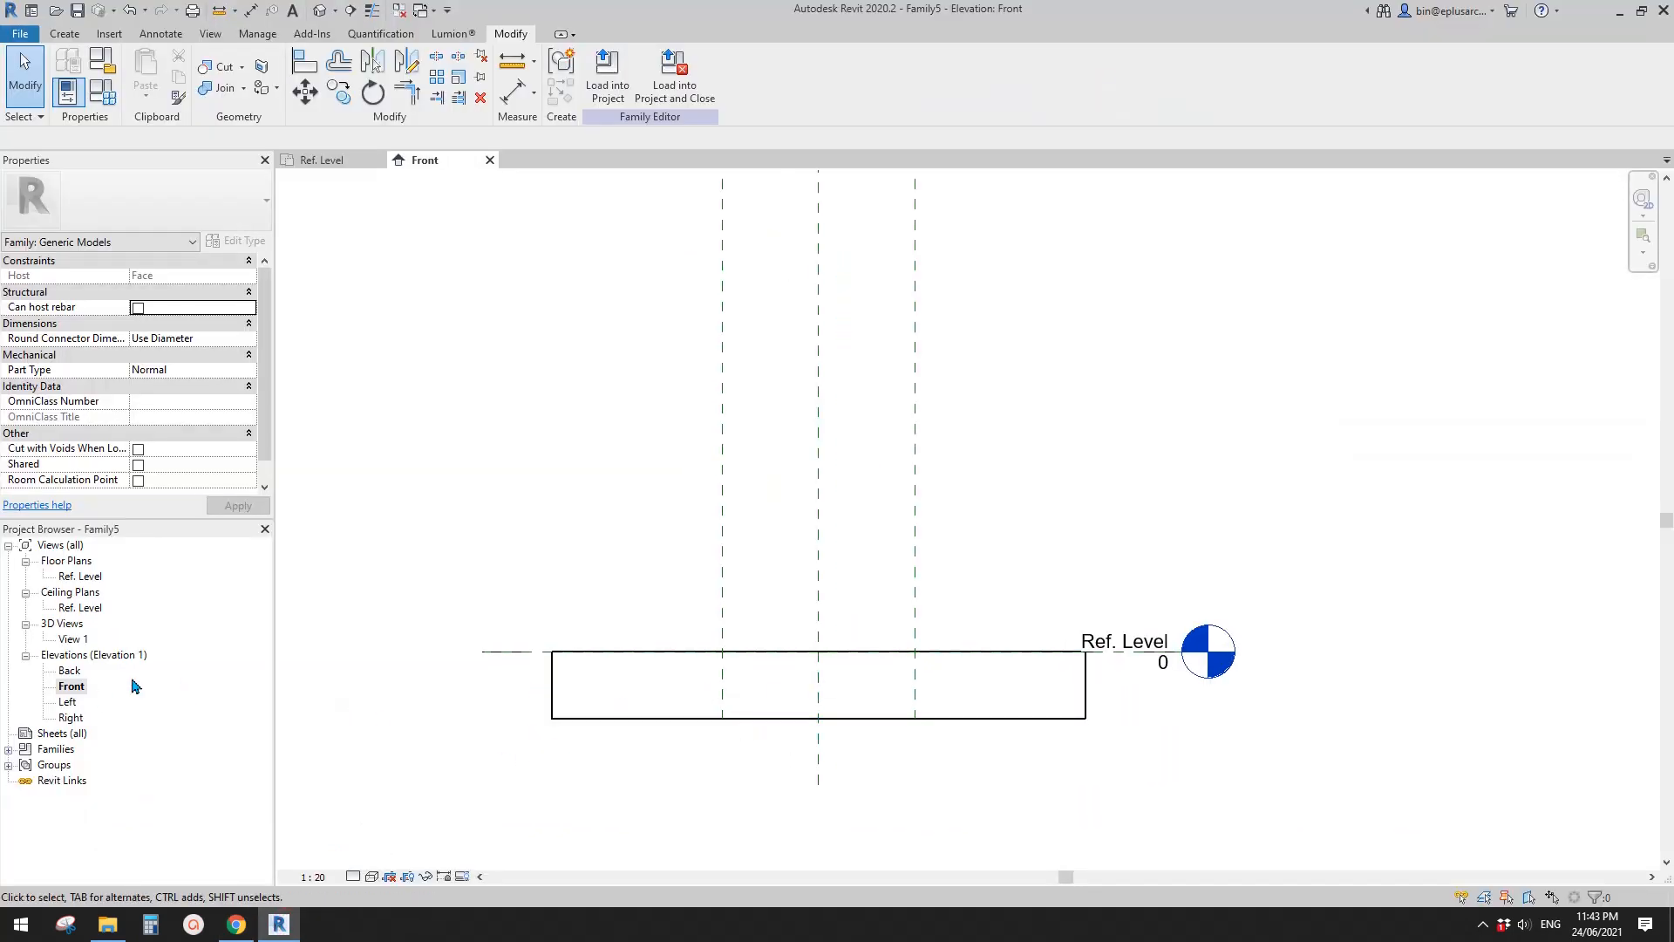
- Draw a horizontal reference plane inside the host in the Front elevation, about 142 mm below Ref. Level
key("r")
key("p")
scroll(747, 677, "up", 1)
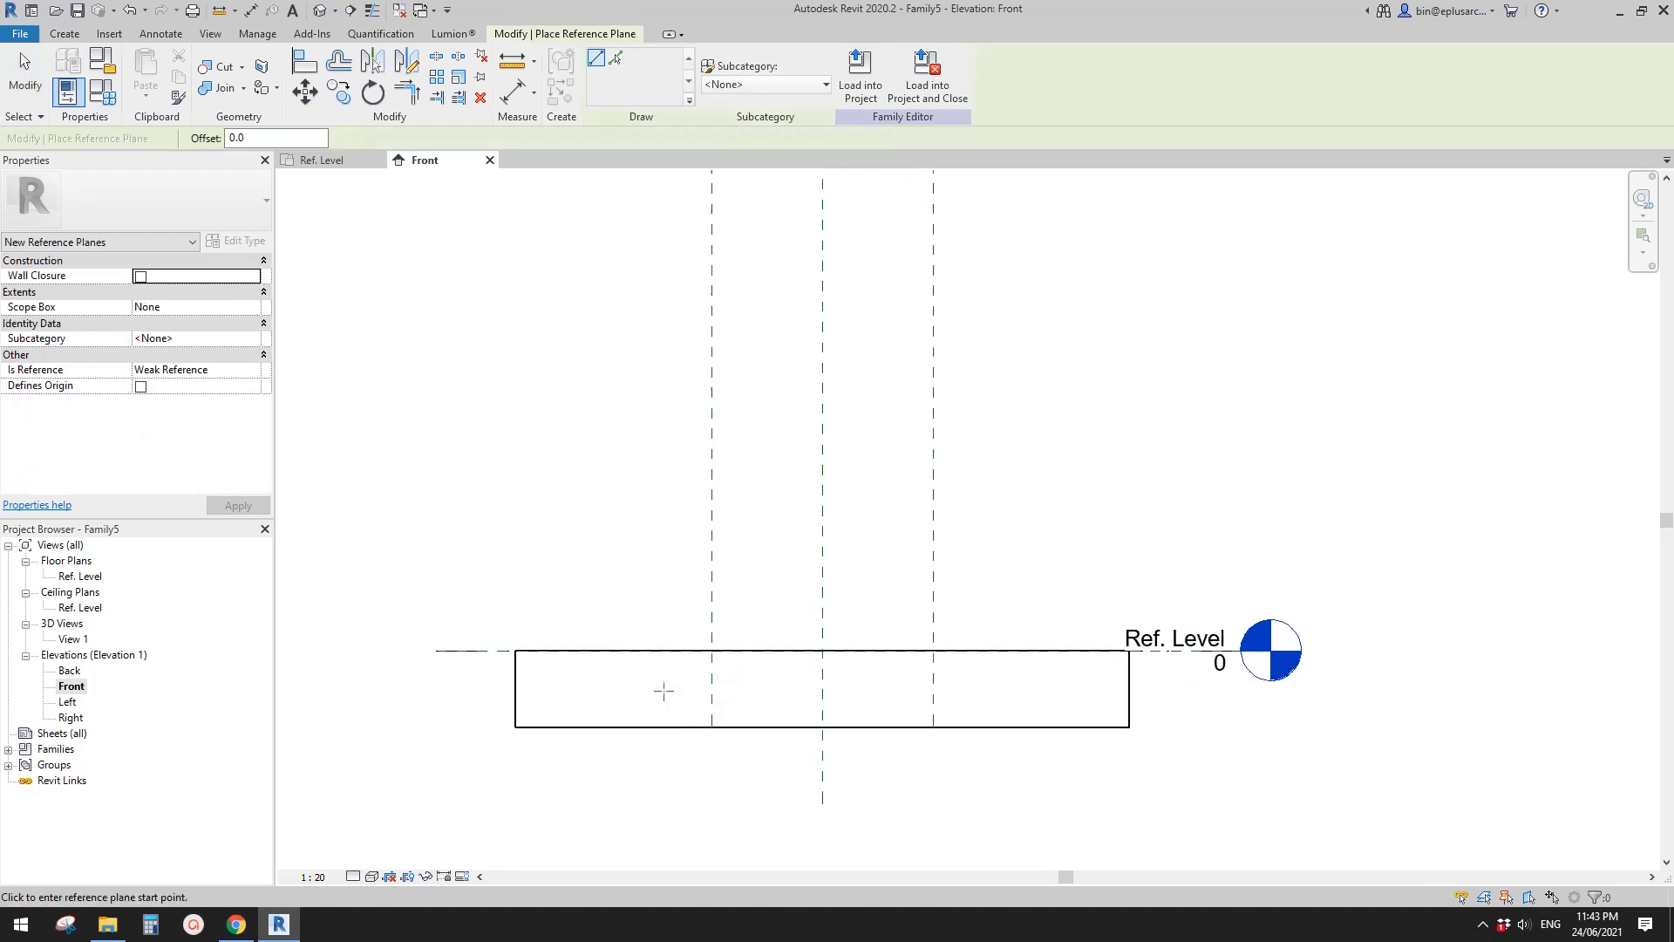
left_click(569, 686)
left_click(1064, 685)
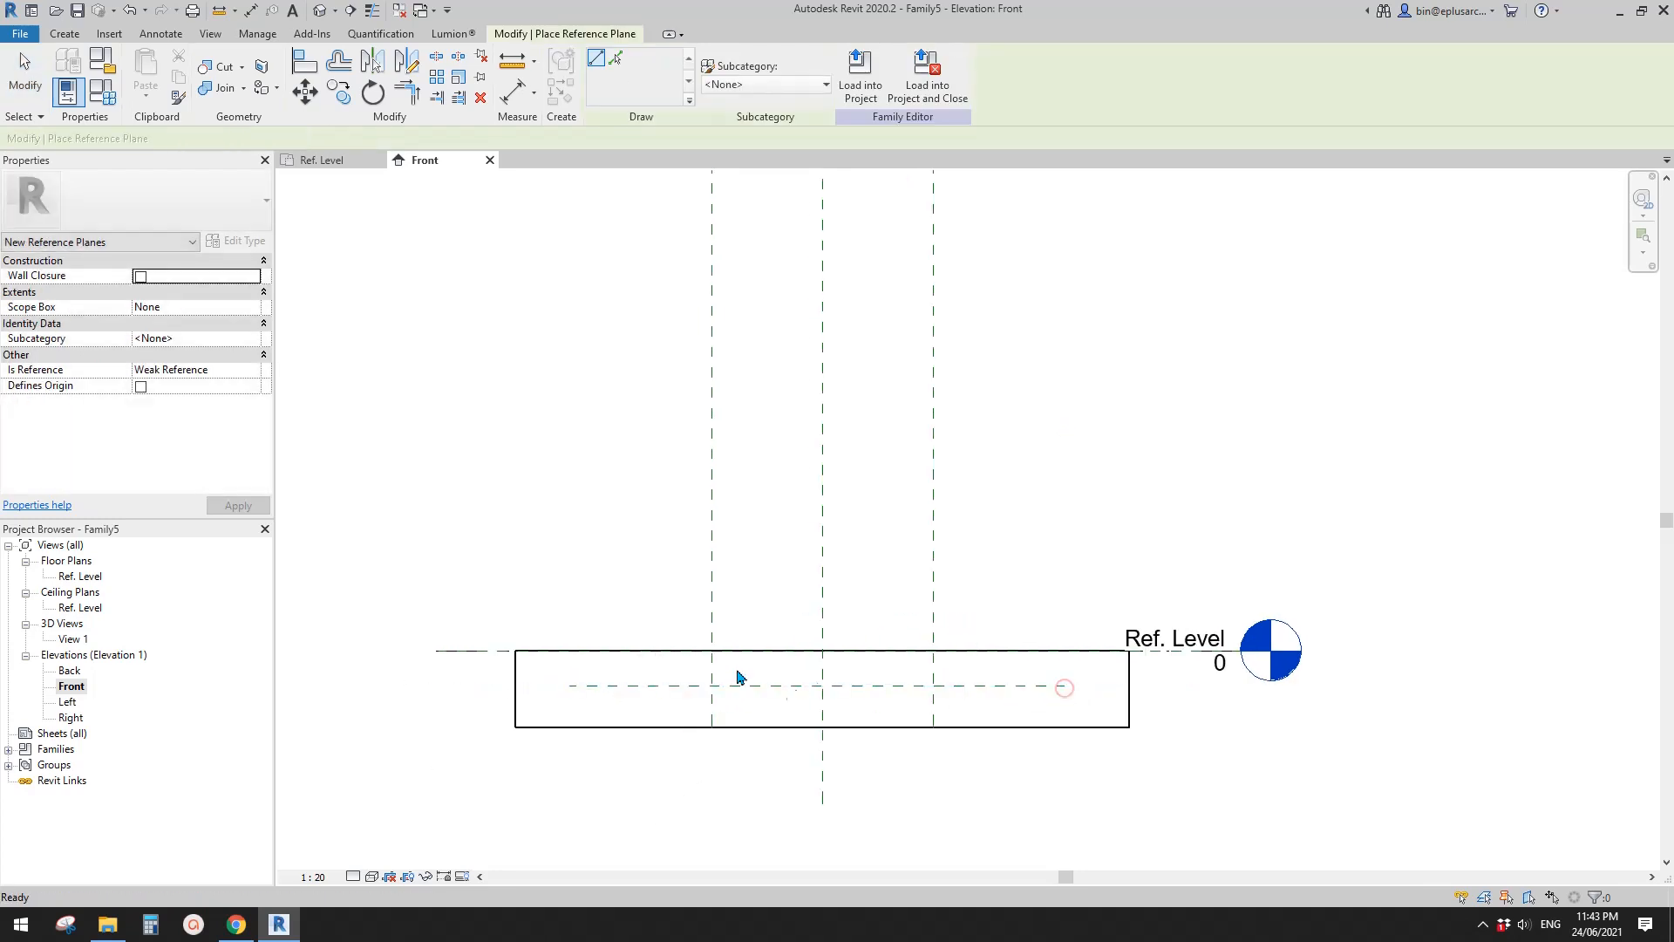
key("Escape")
- Dimension the depth from Ref. Level to the horizontal reference plane below it and label it with a new type parameter D
scroll(674, 681, "up", 1)
key("i")
scroll(590, 692, "up", 1)
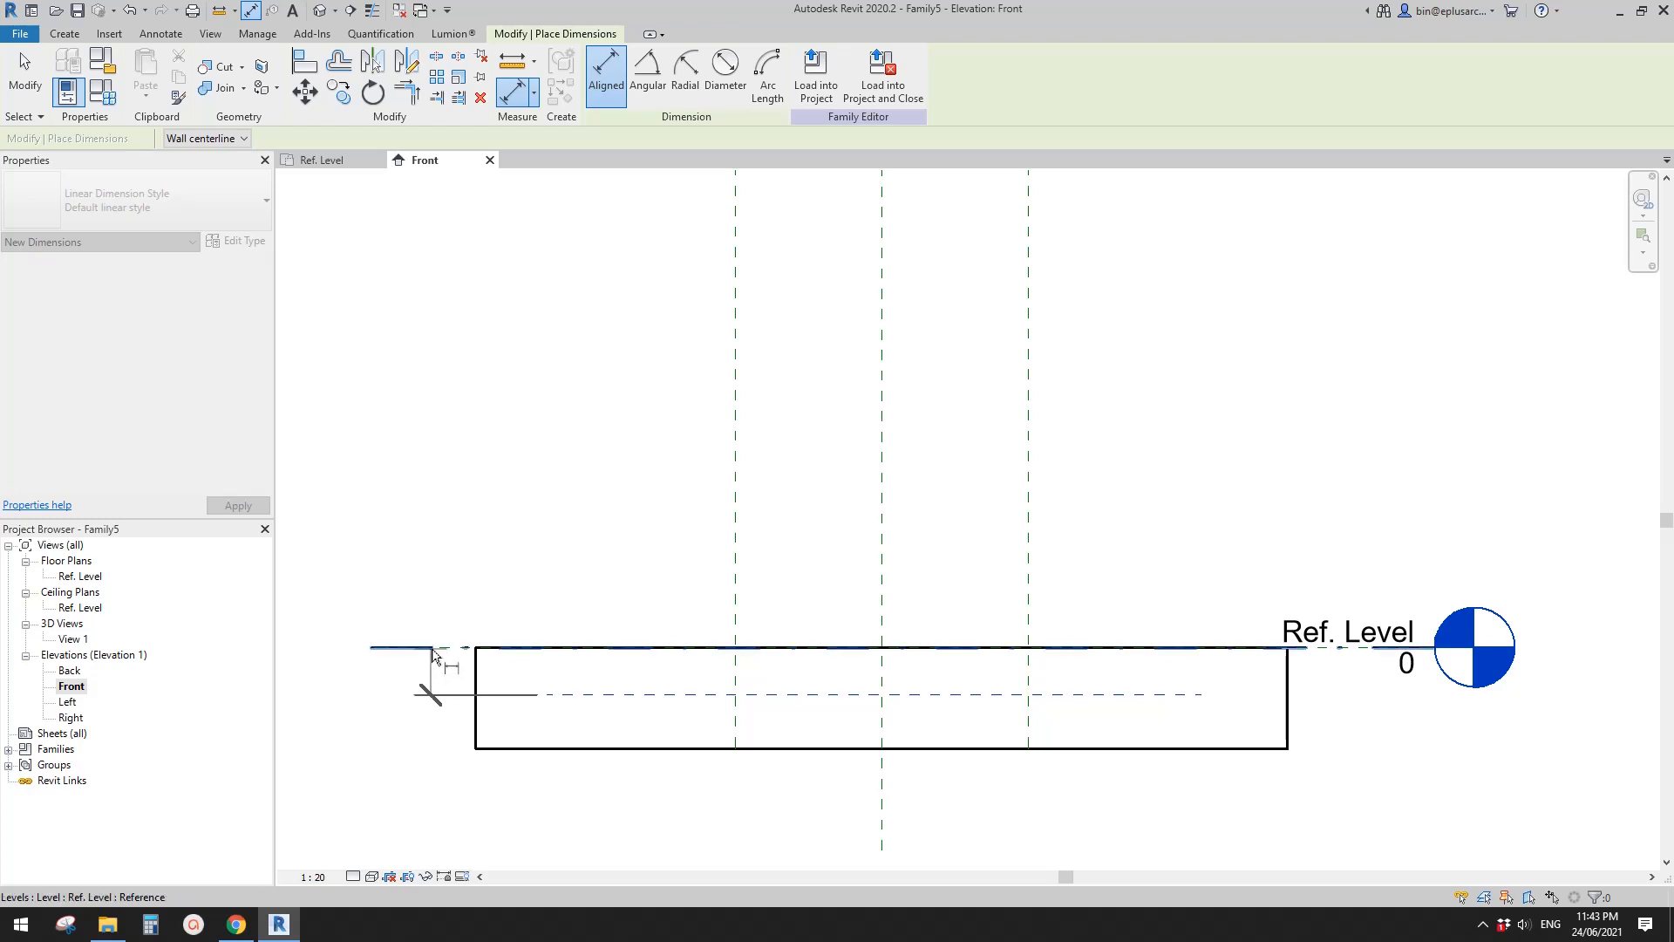
scroll(433, 654, "up", 1)
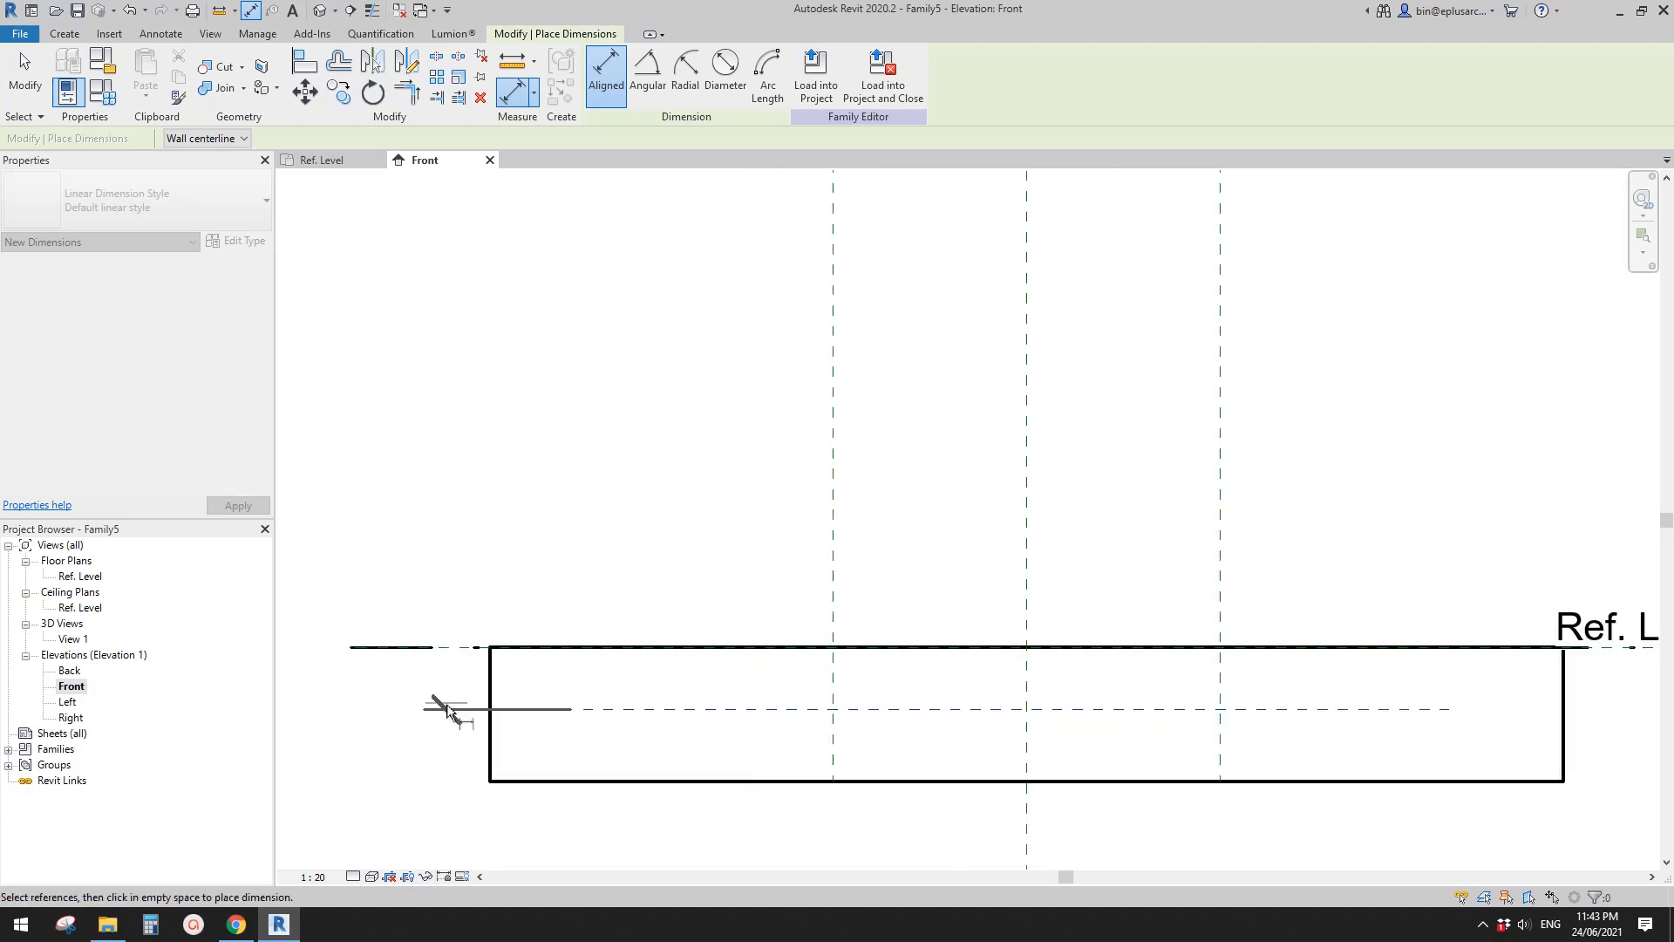
left_click(445, 654)
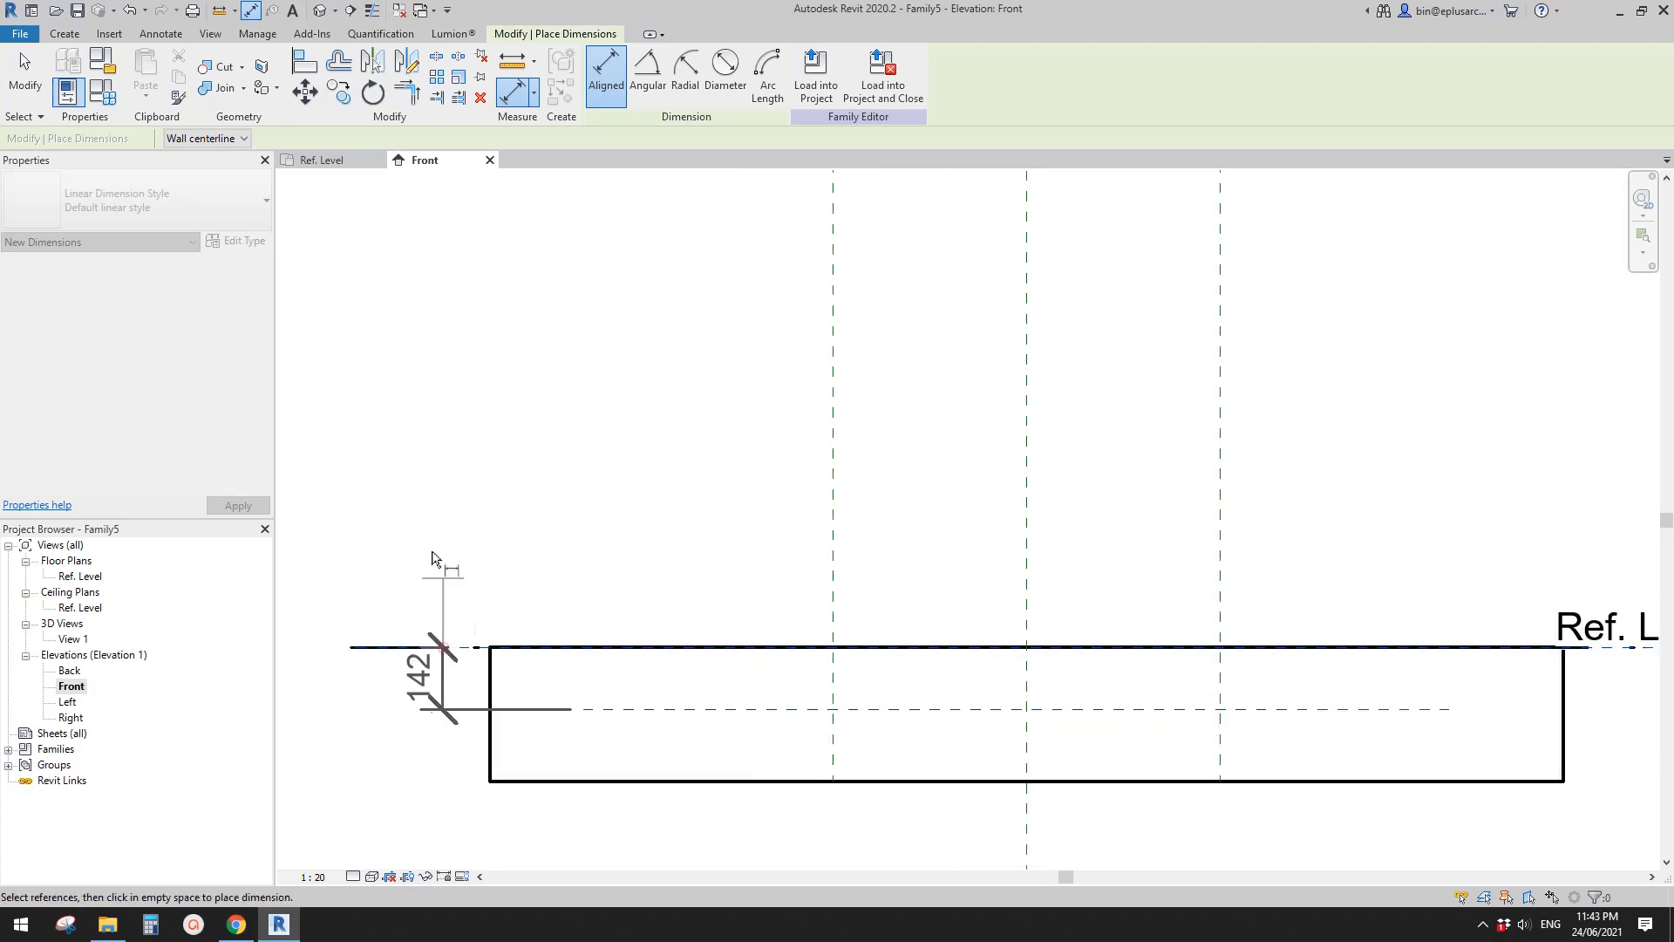
left_click(433, 611)
key("Escape")
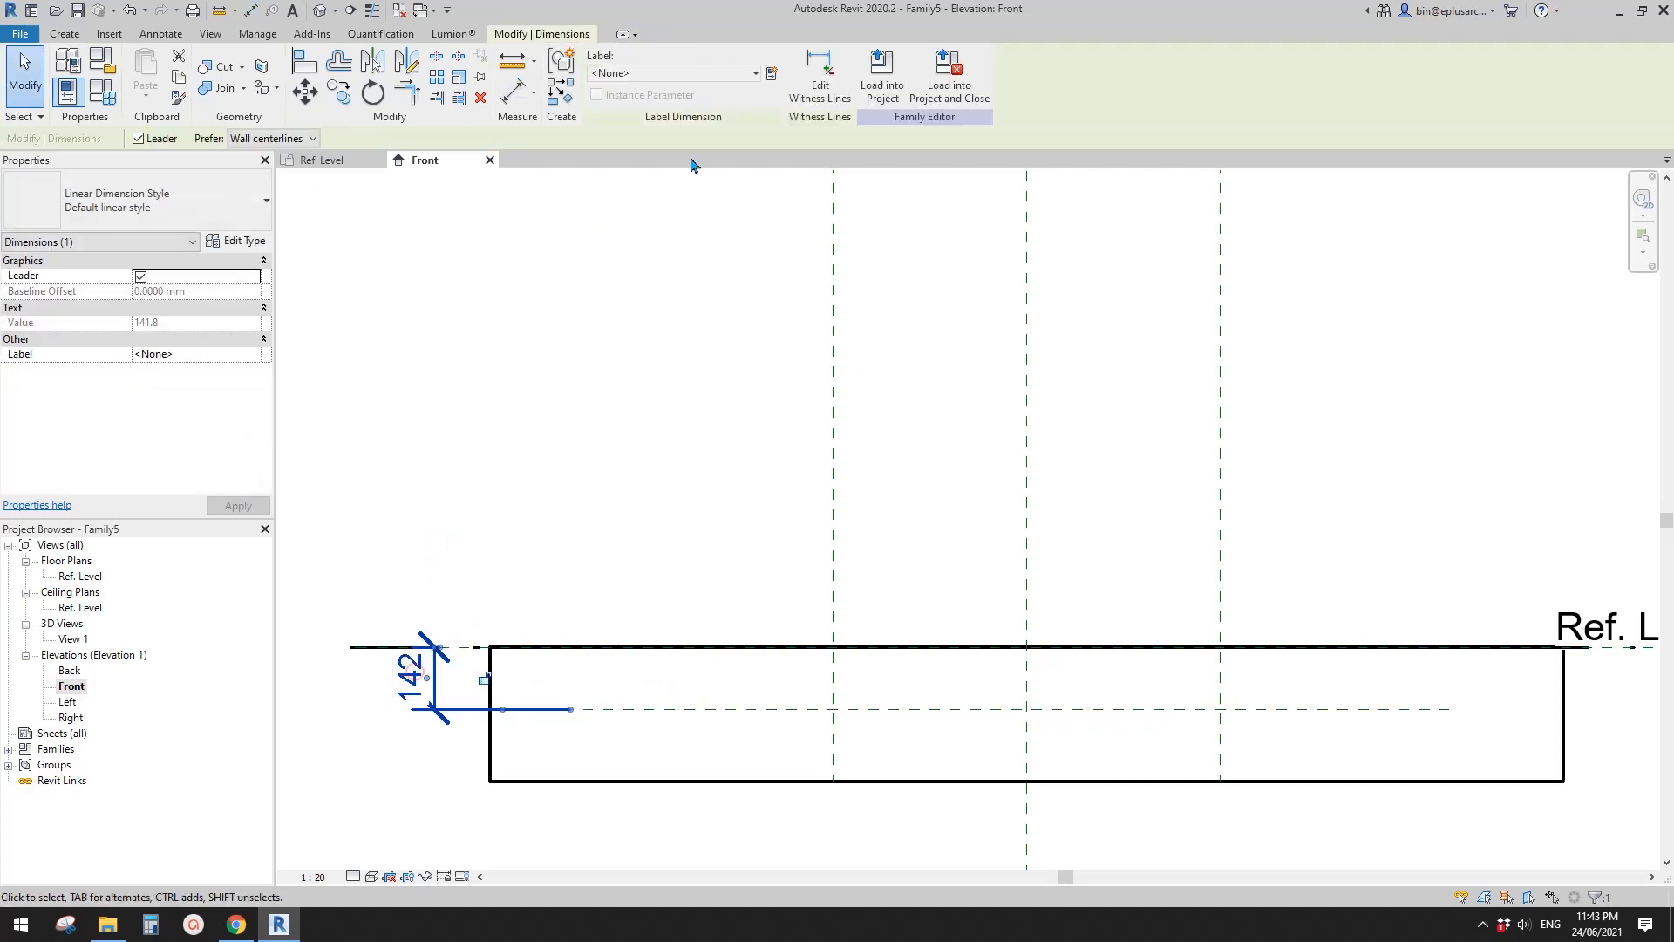
left_click(771, 73)
type("D")
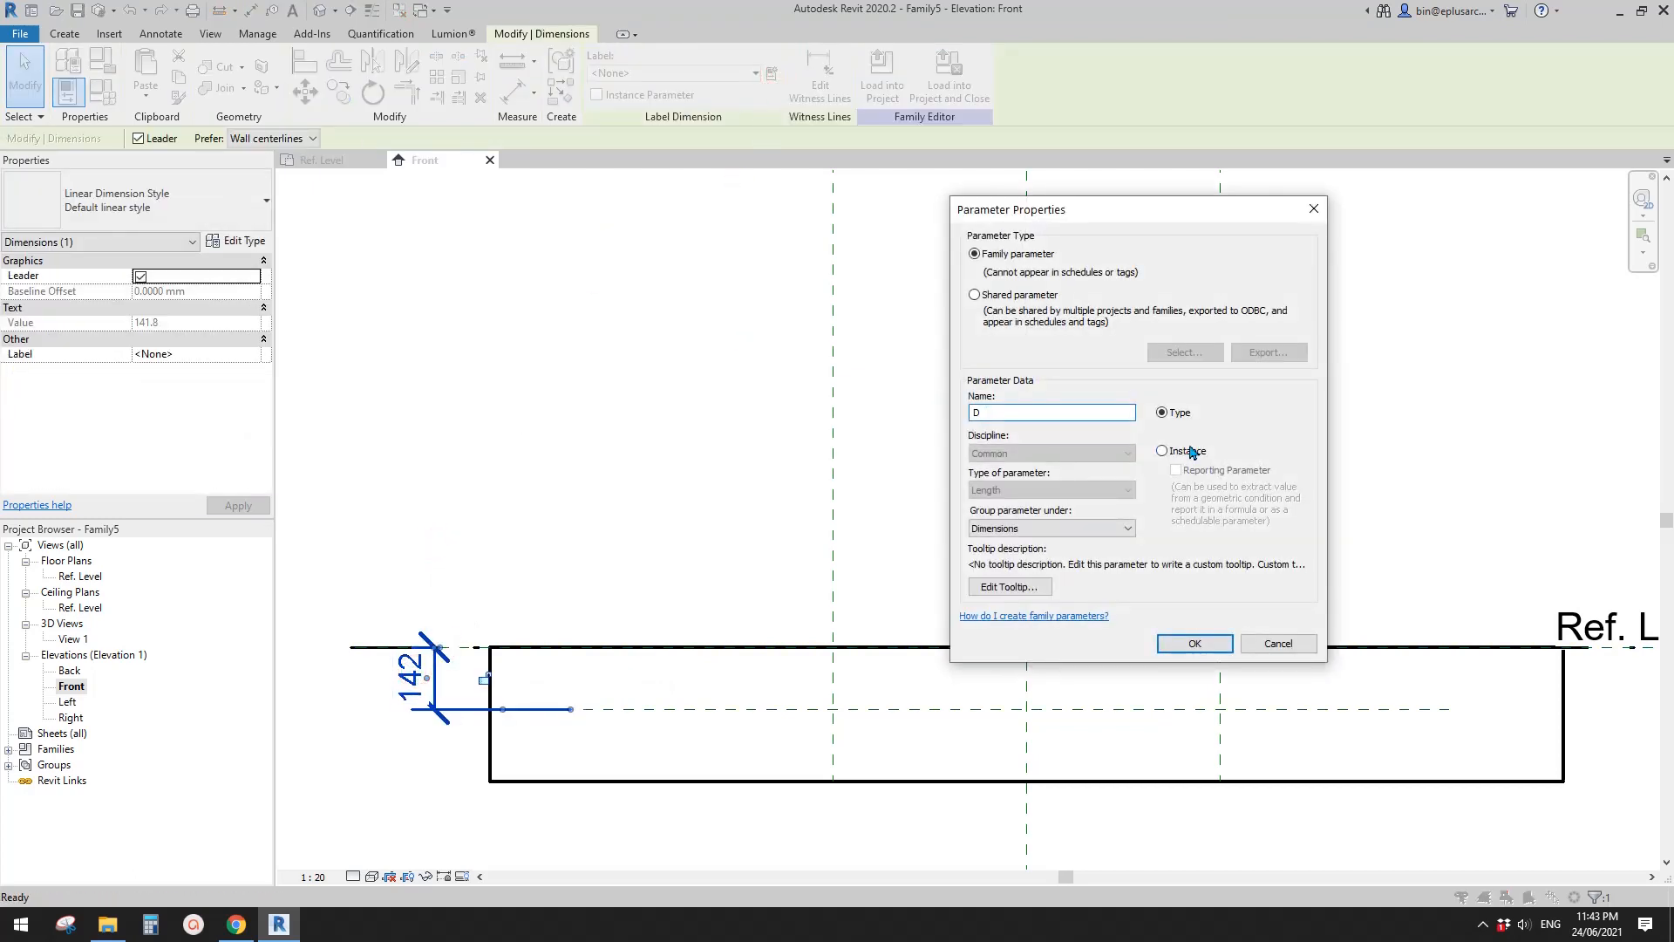
left_click(1172, 652)
scroll(933, 552, "down", 3)
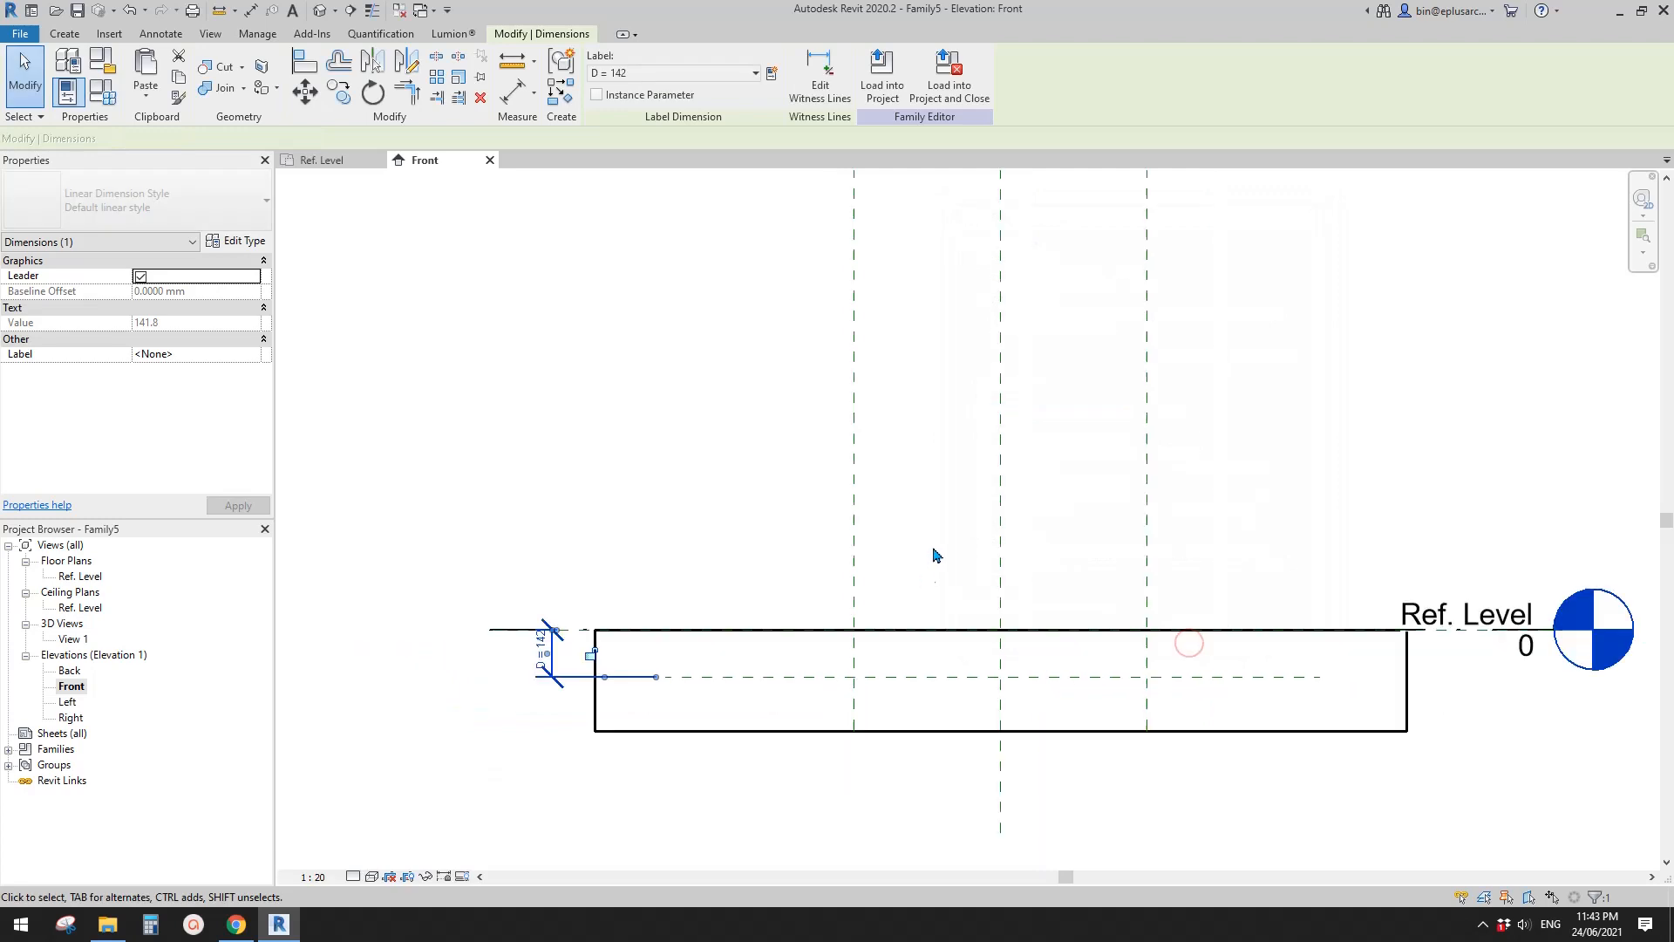
left_click(692, 553)
- Name the horizontal reference plane below Ref. Level D
left_click(656, 654)
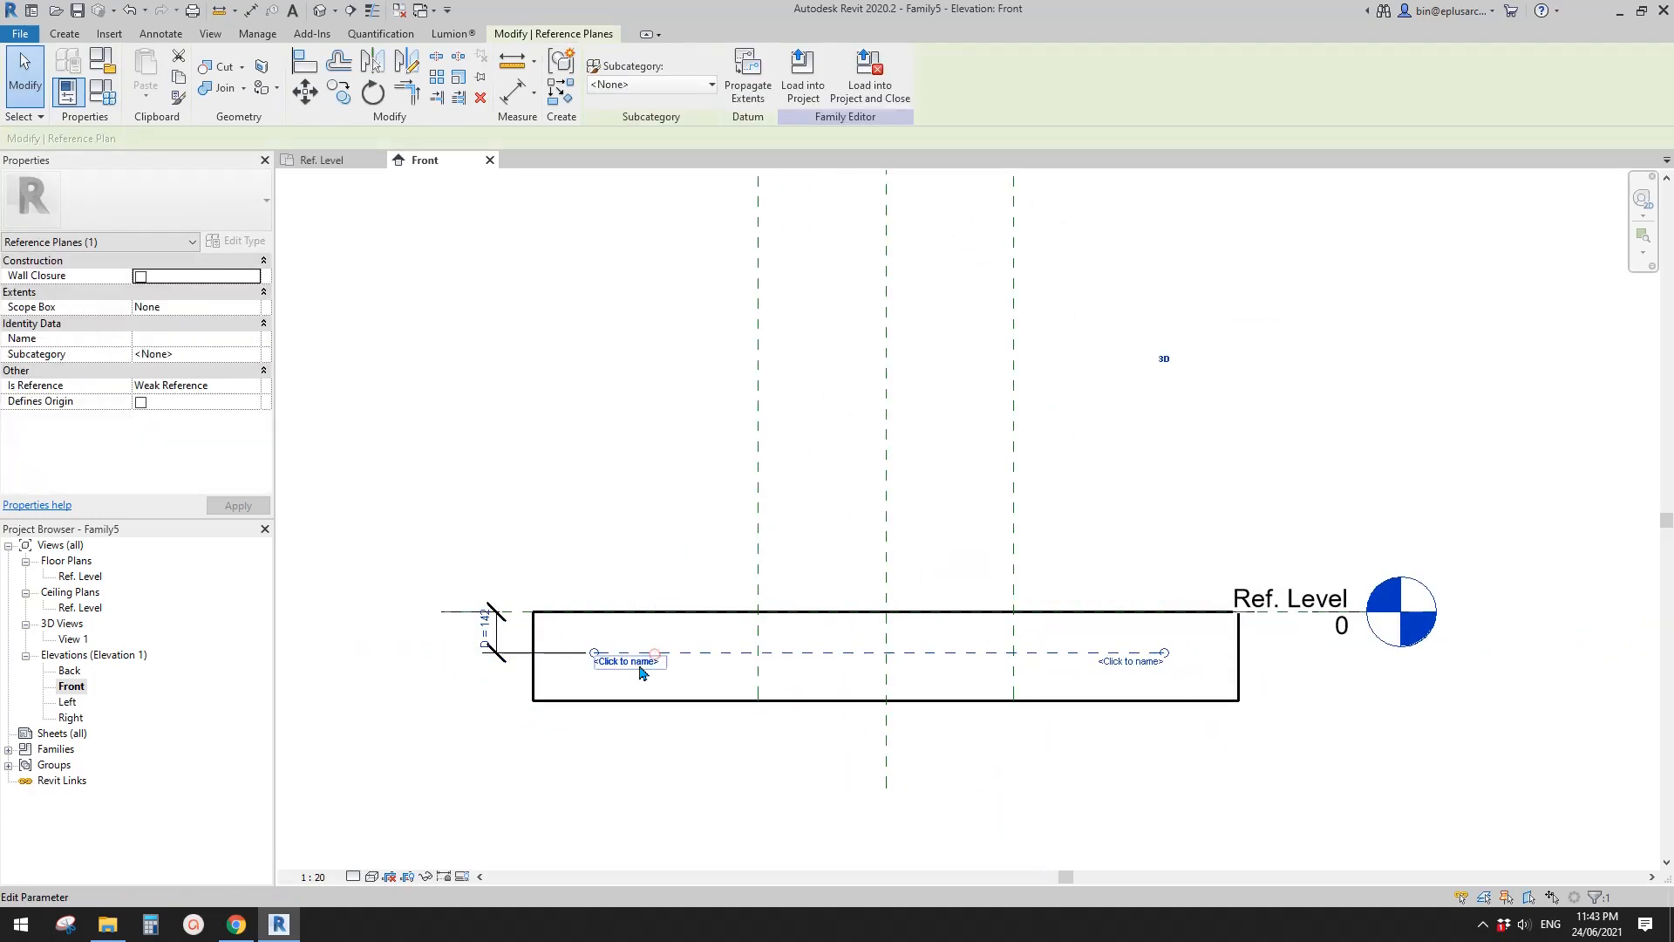
scroll(633, 672, "up", 2)
left_click(612, 663)
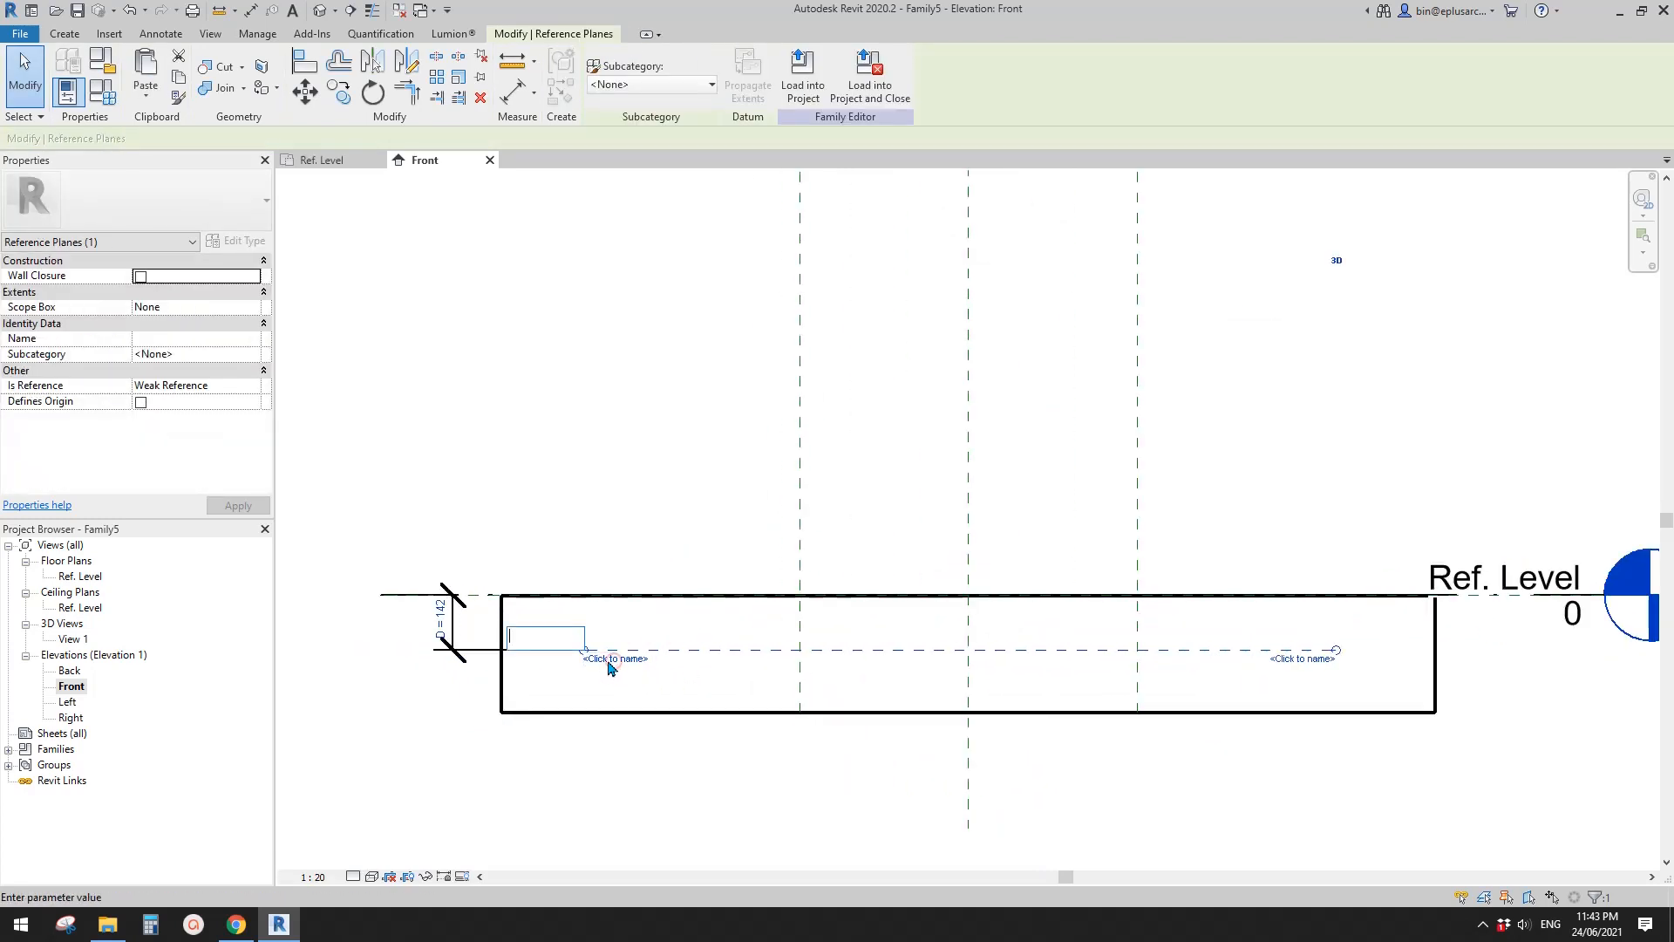
key("Return")
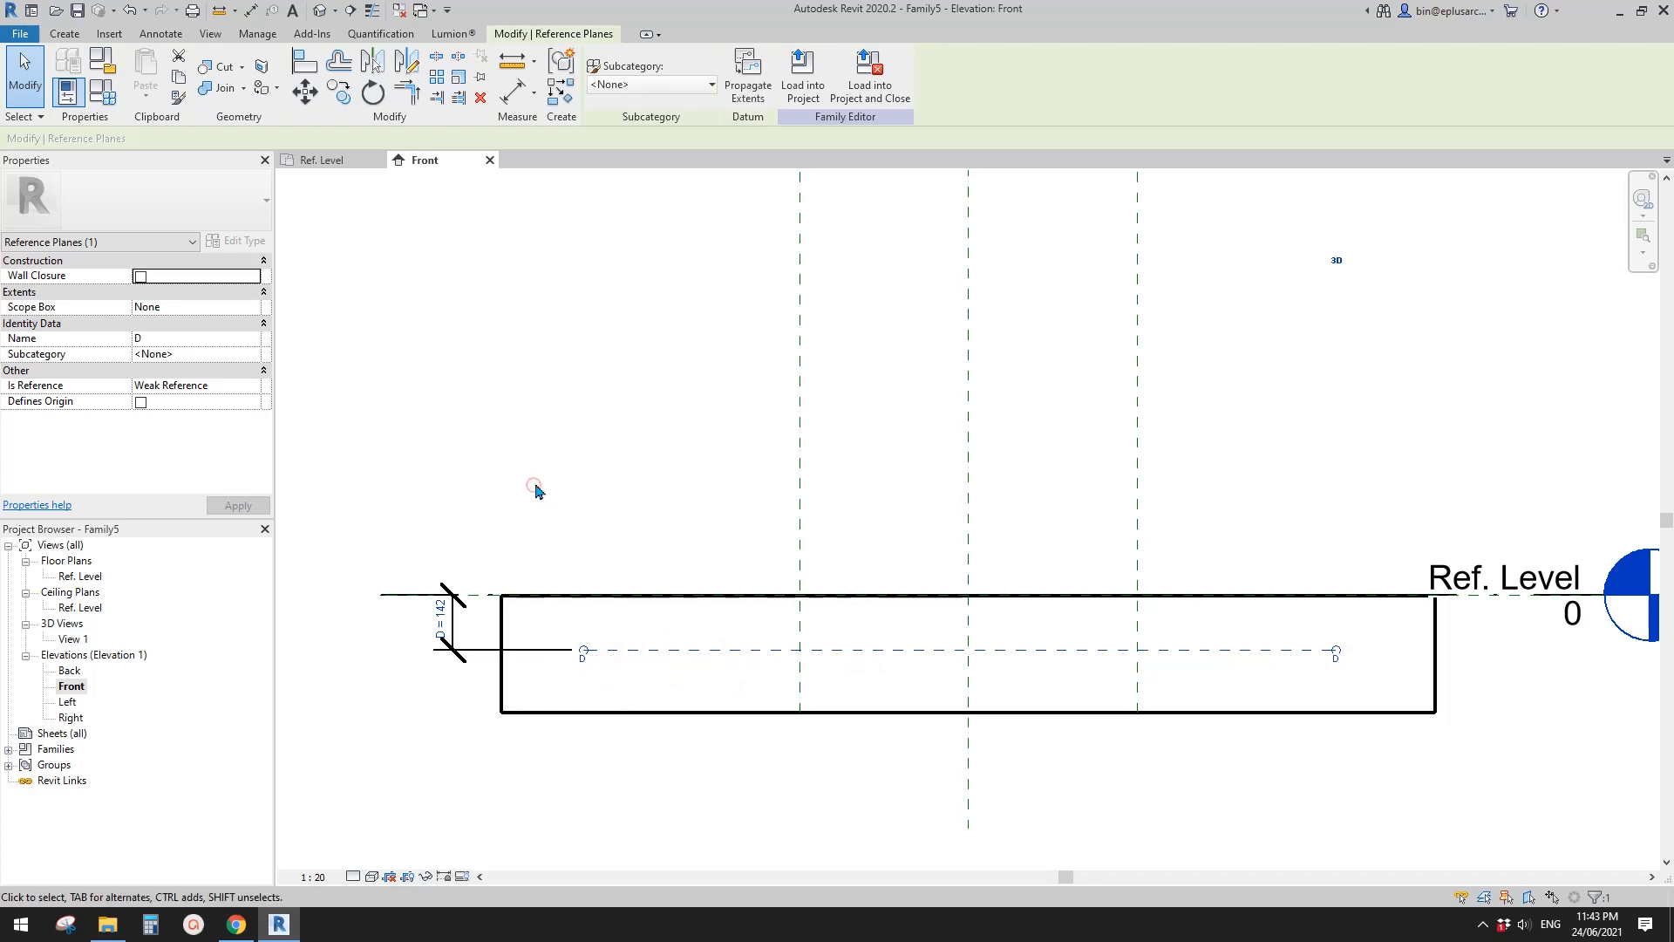
key("Escape")
- Open the Ref. Level floor plan and start a solid sweep with Reference Plane : D as its work plane
double_click(87, 578)
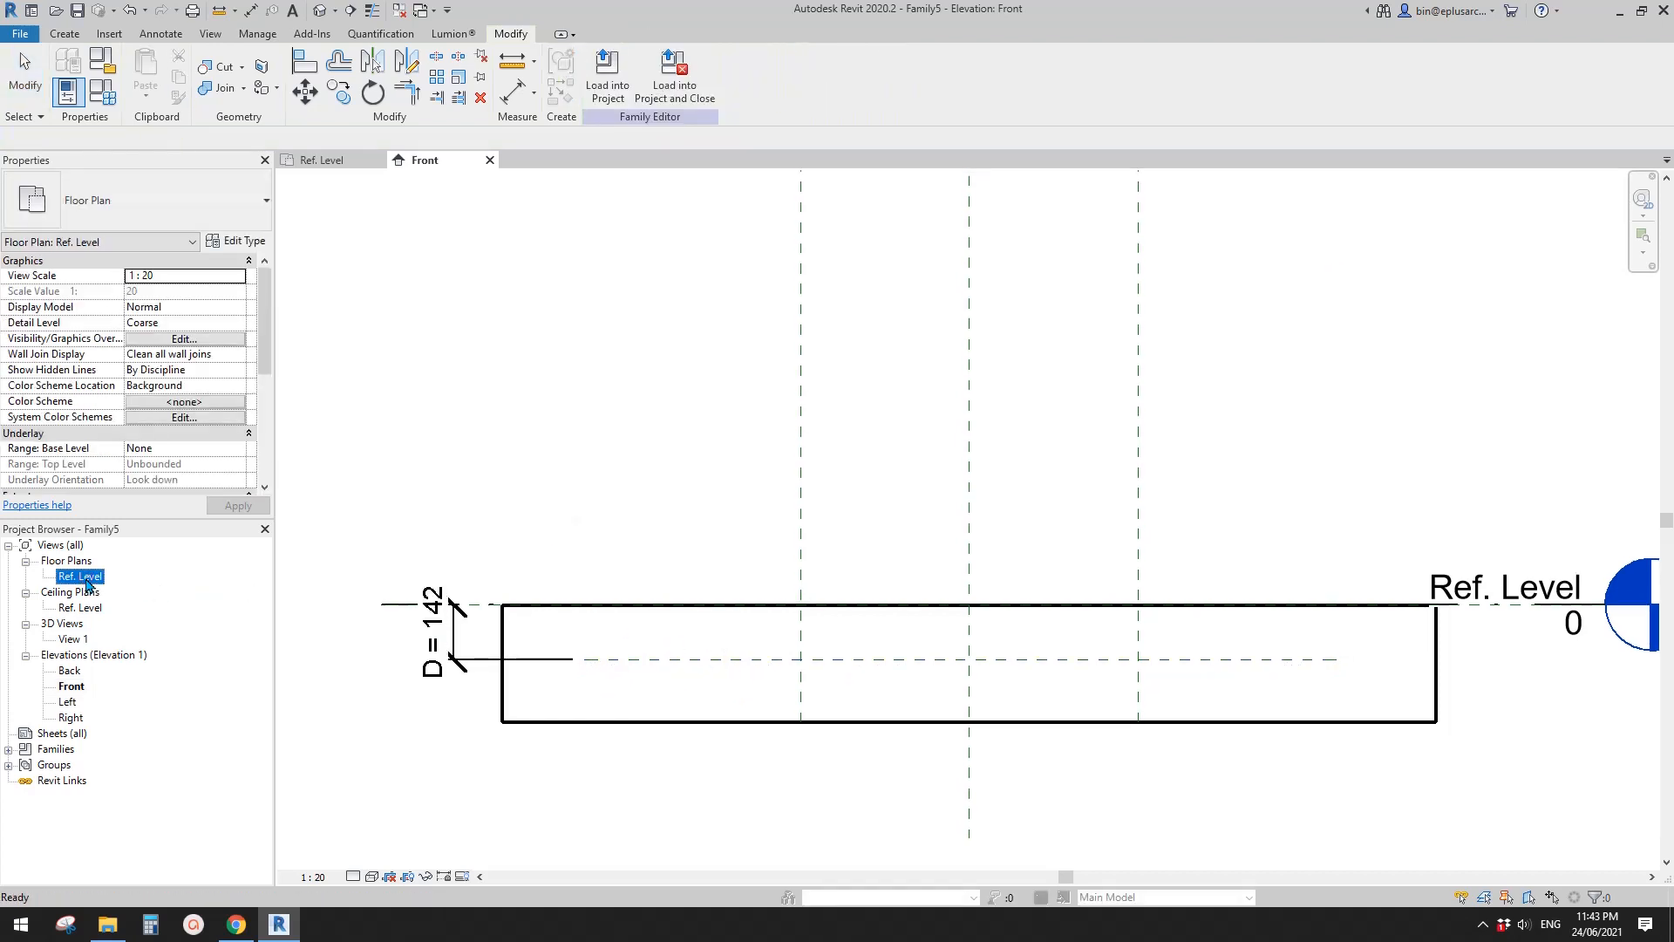
scroll(703, 525, "up", 2)
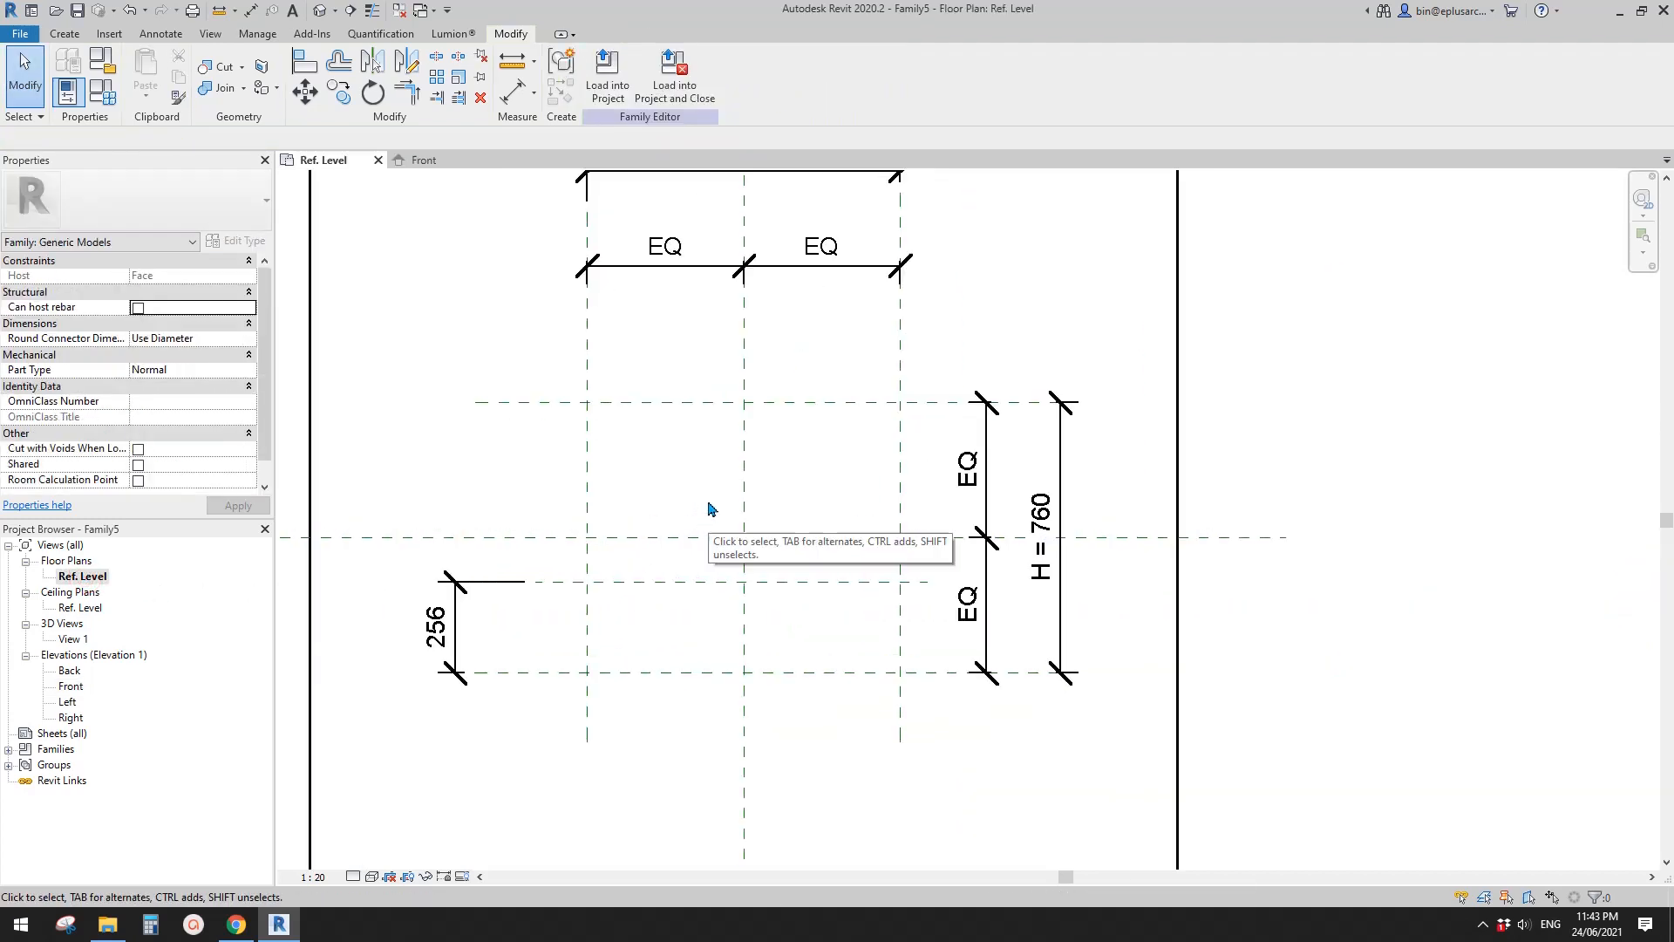
scroll(661, 530, "up", 1)
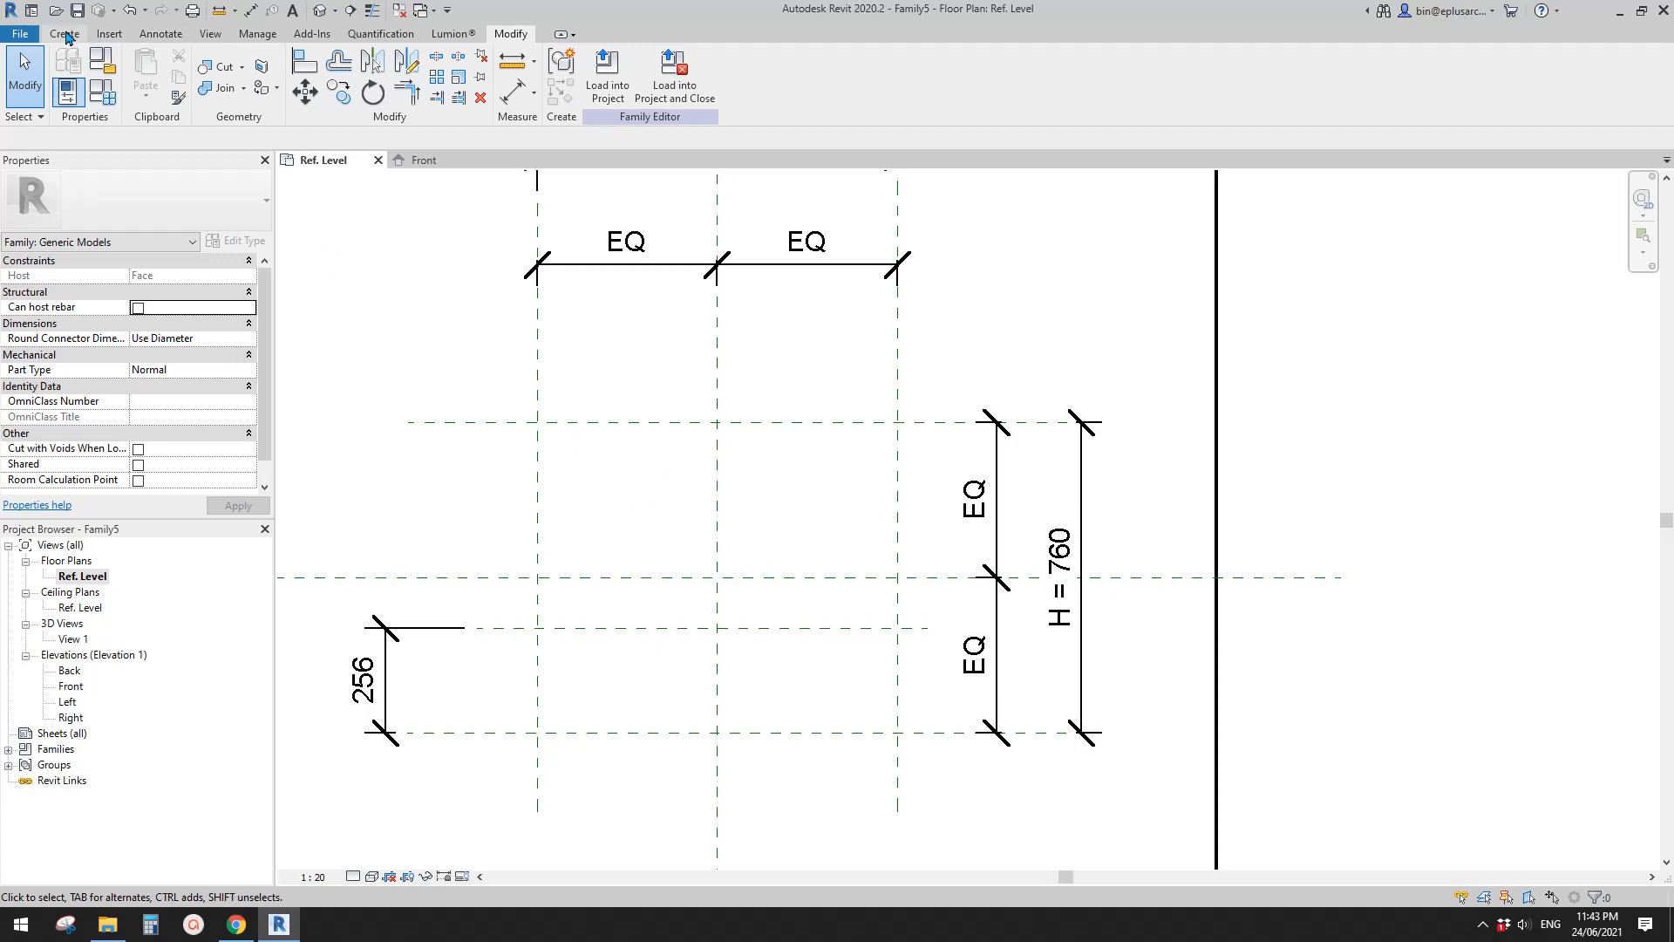
left_click(65, 35)
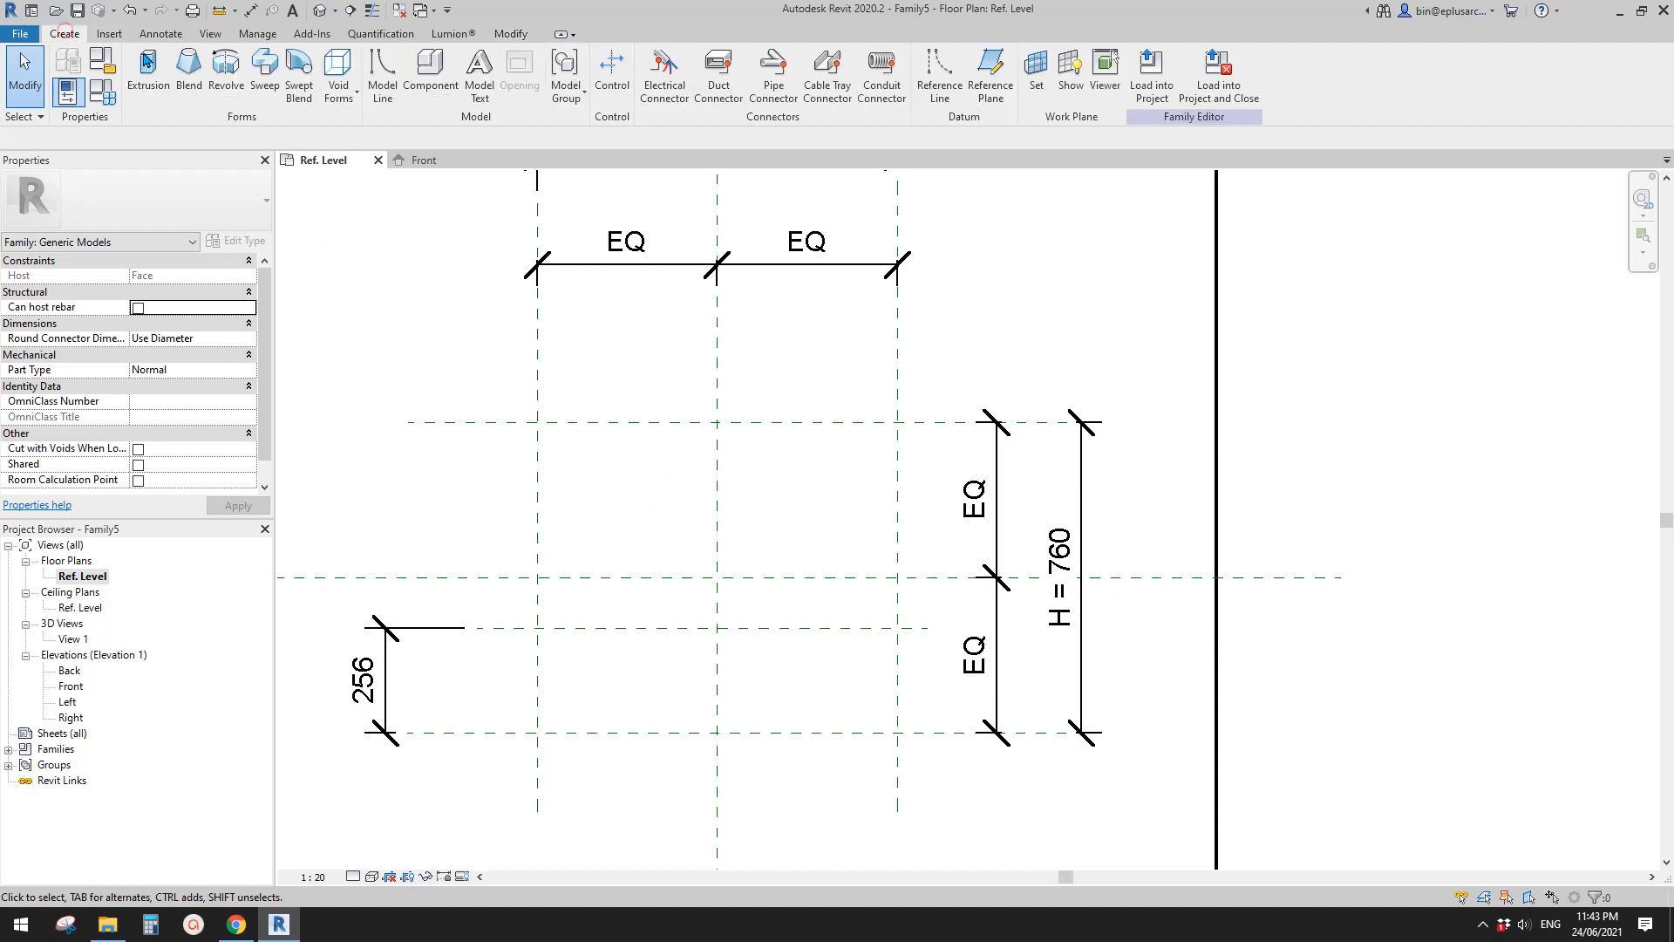
left_click(266, 88)
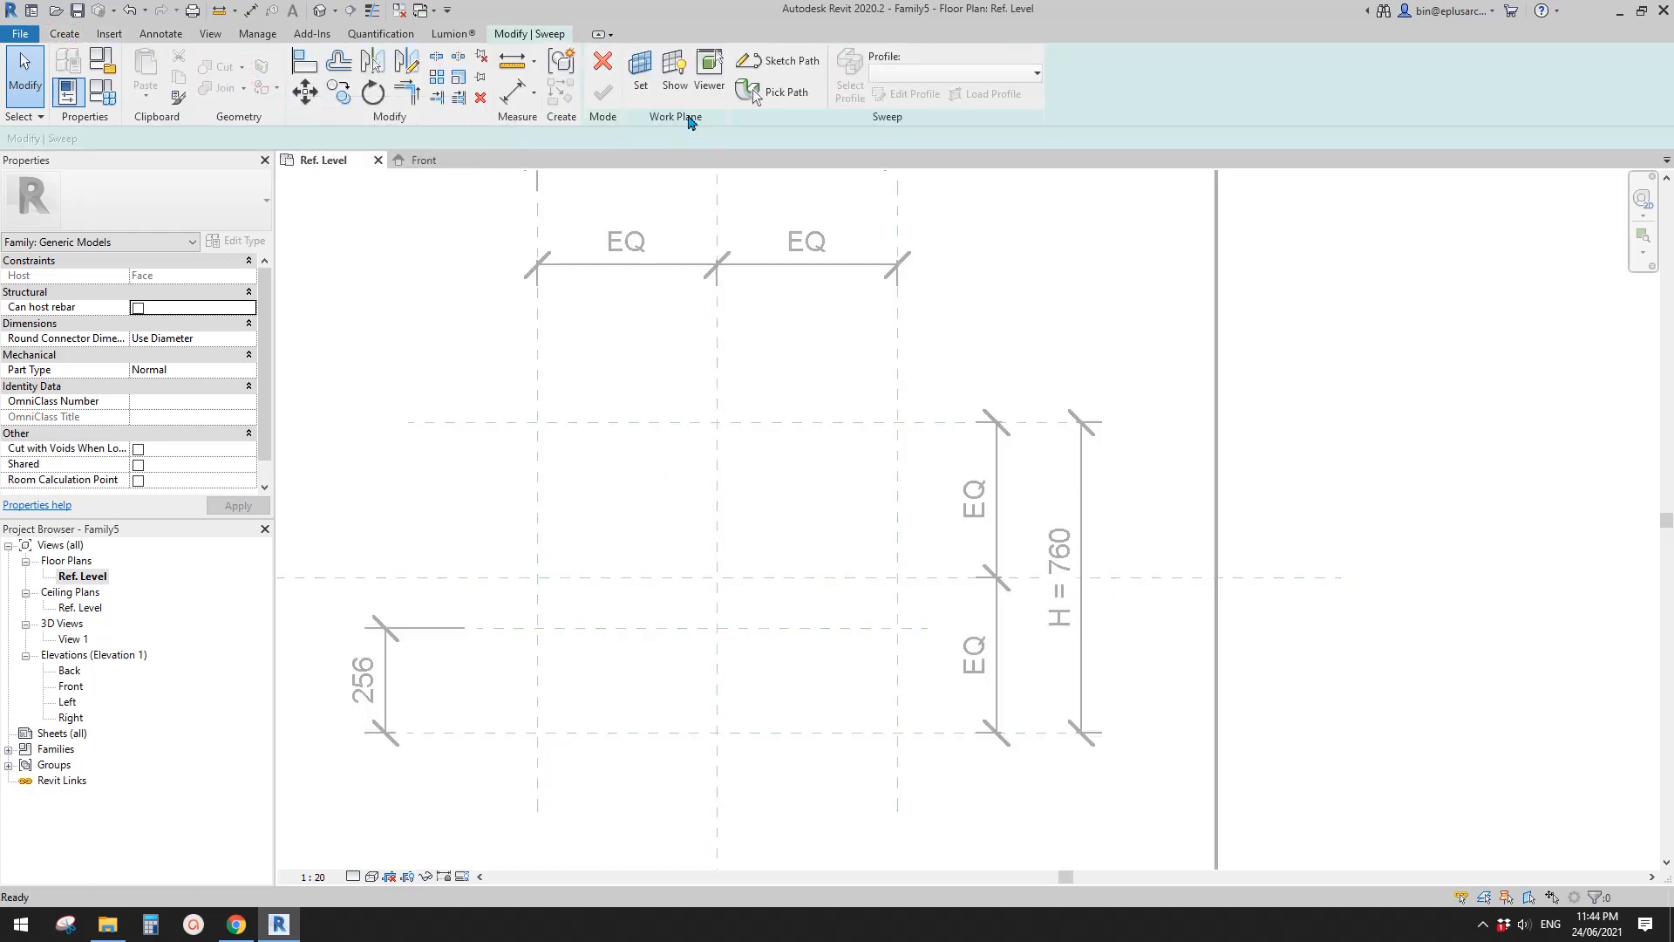
left_click(657, 82)
left_click(643, 312)
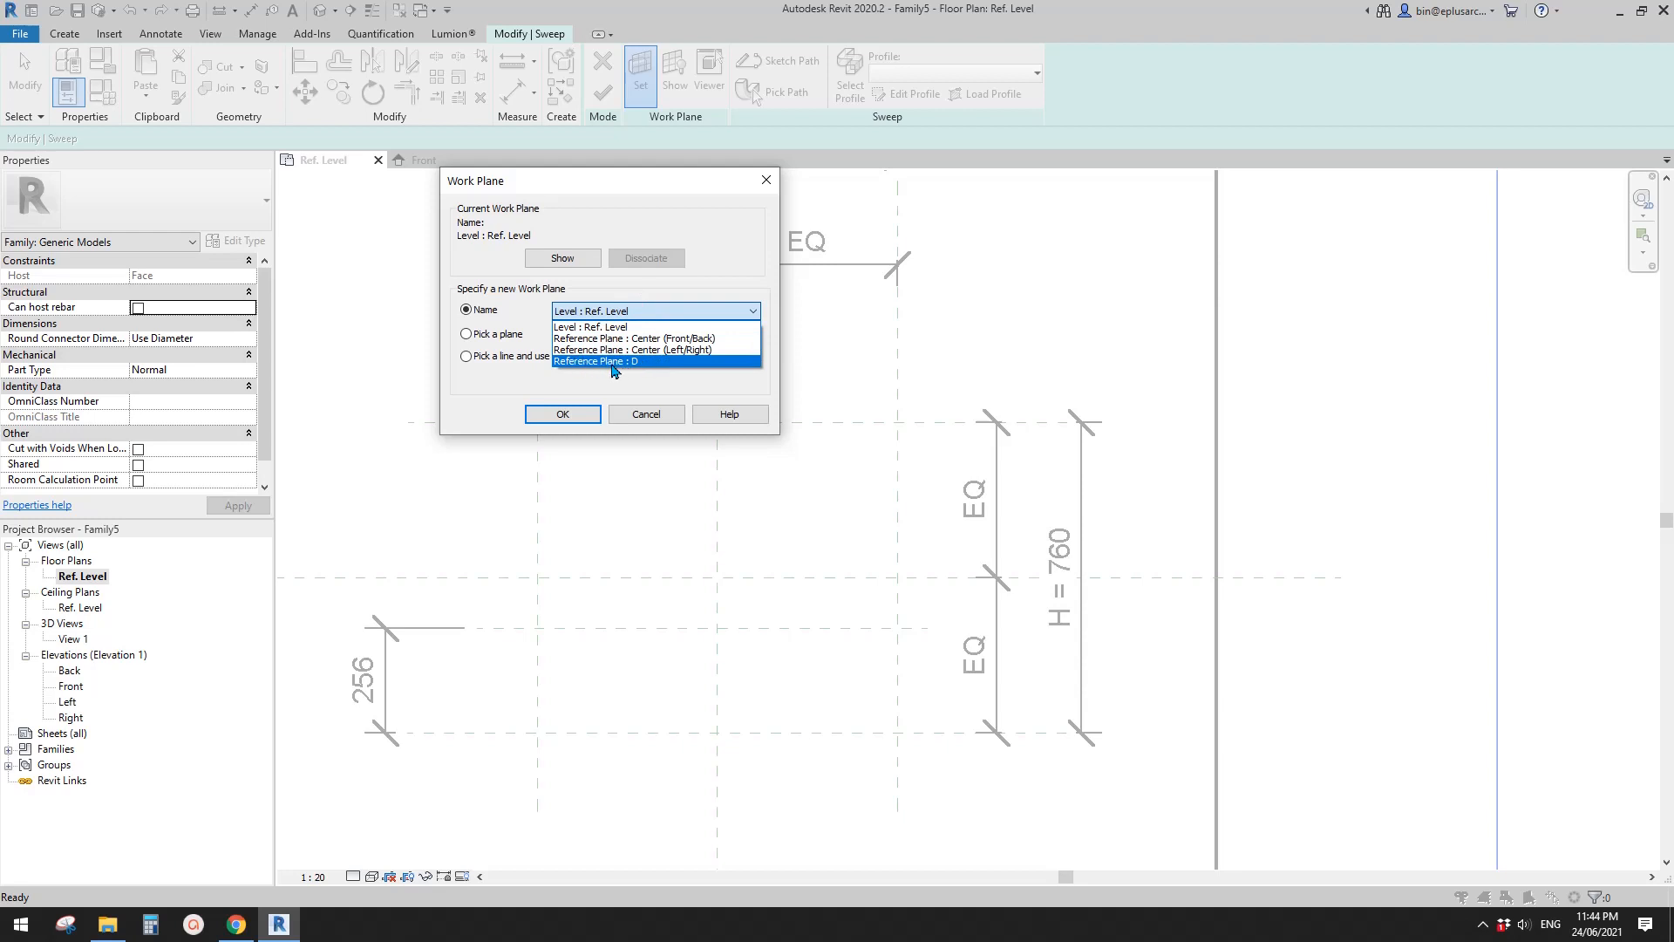
left_click(635, 361)
left_click(562, 414)
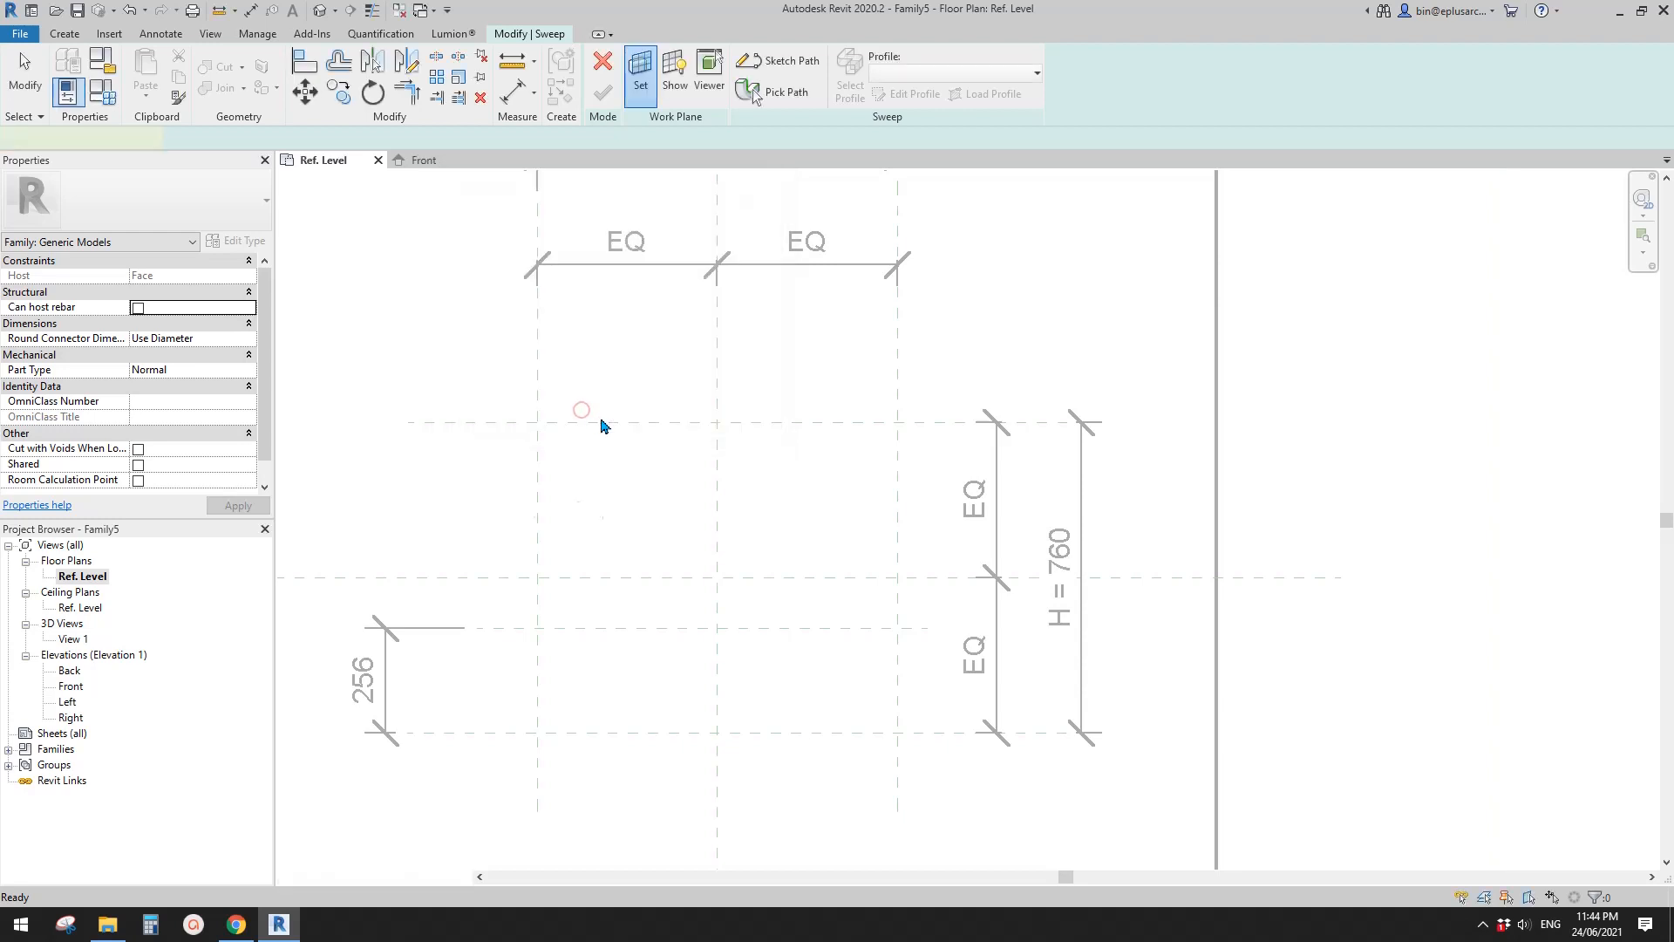
- Sketch a rectangular sweep path about 880 by 504 mm between the two outer vertical planes, from the upper H plane to the intermediate plane
key("l")
key("i")
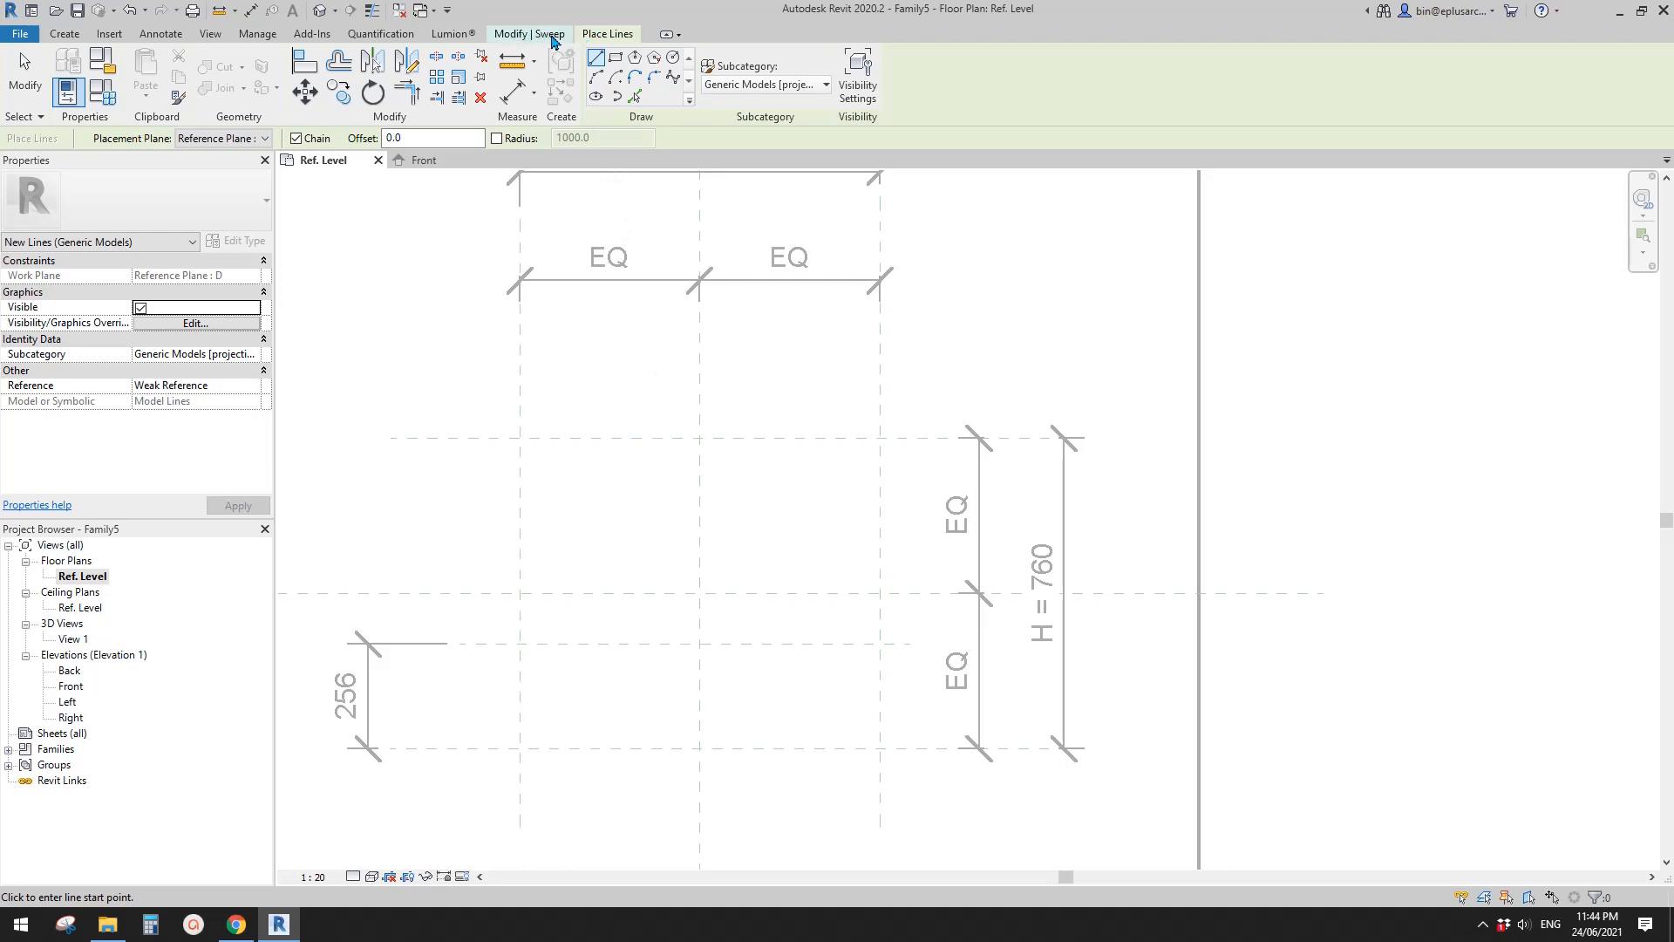
left_click(551, 37)
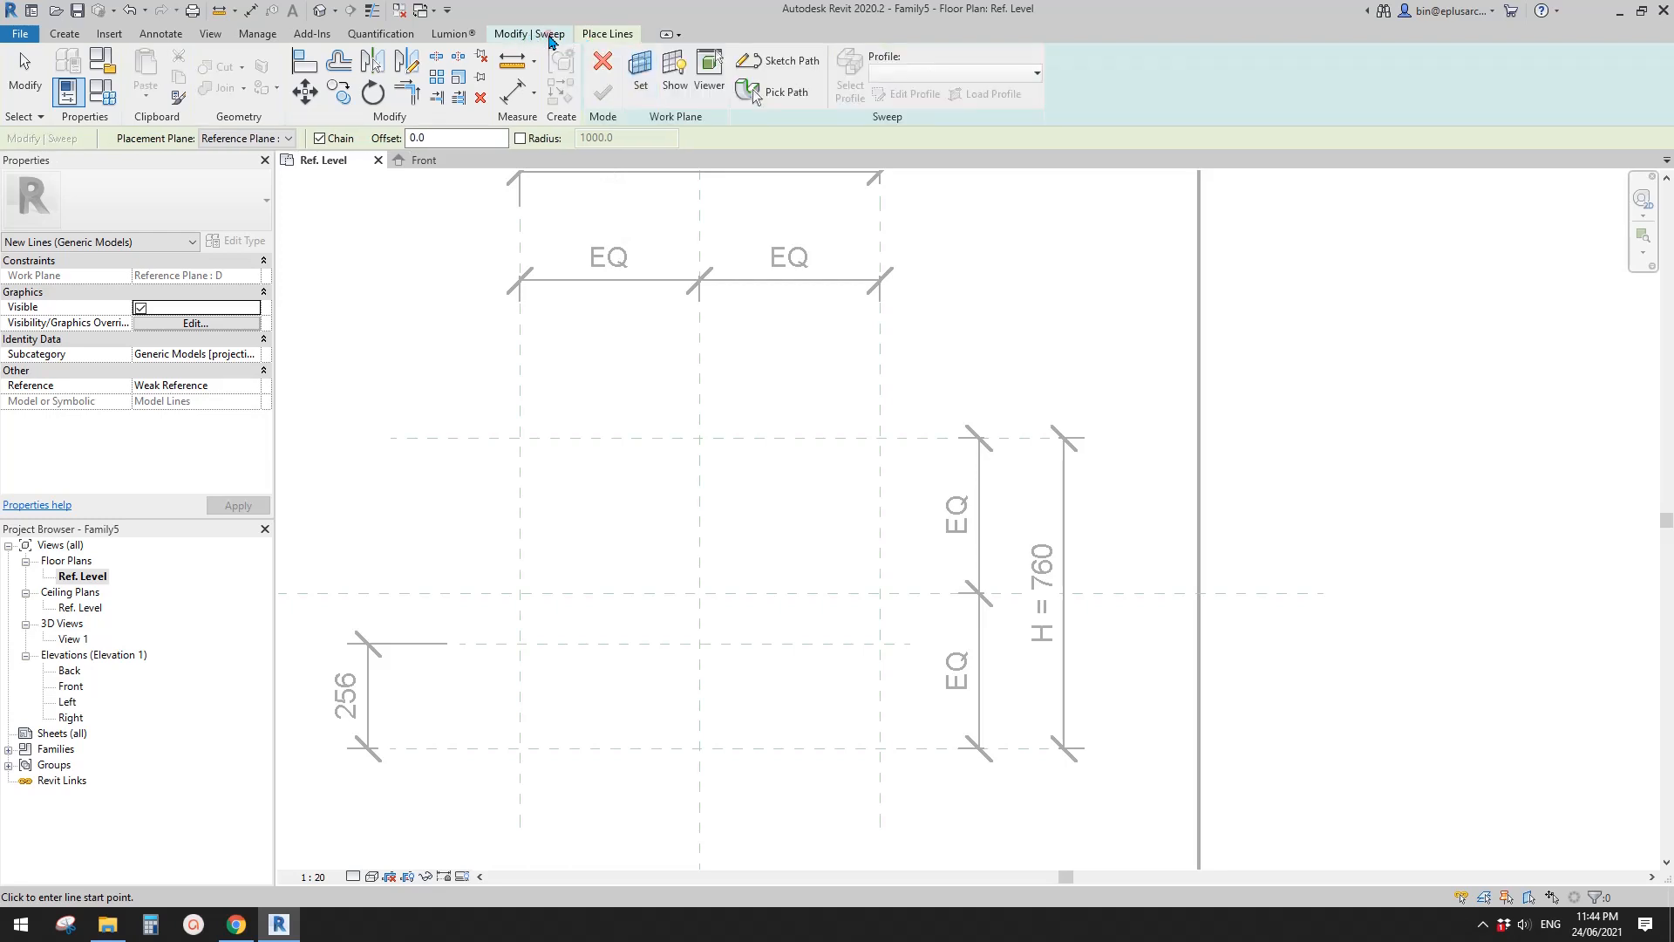
left_click(791, 63)
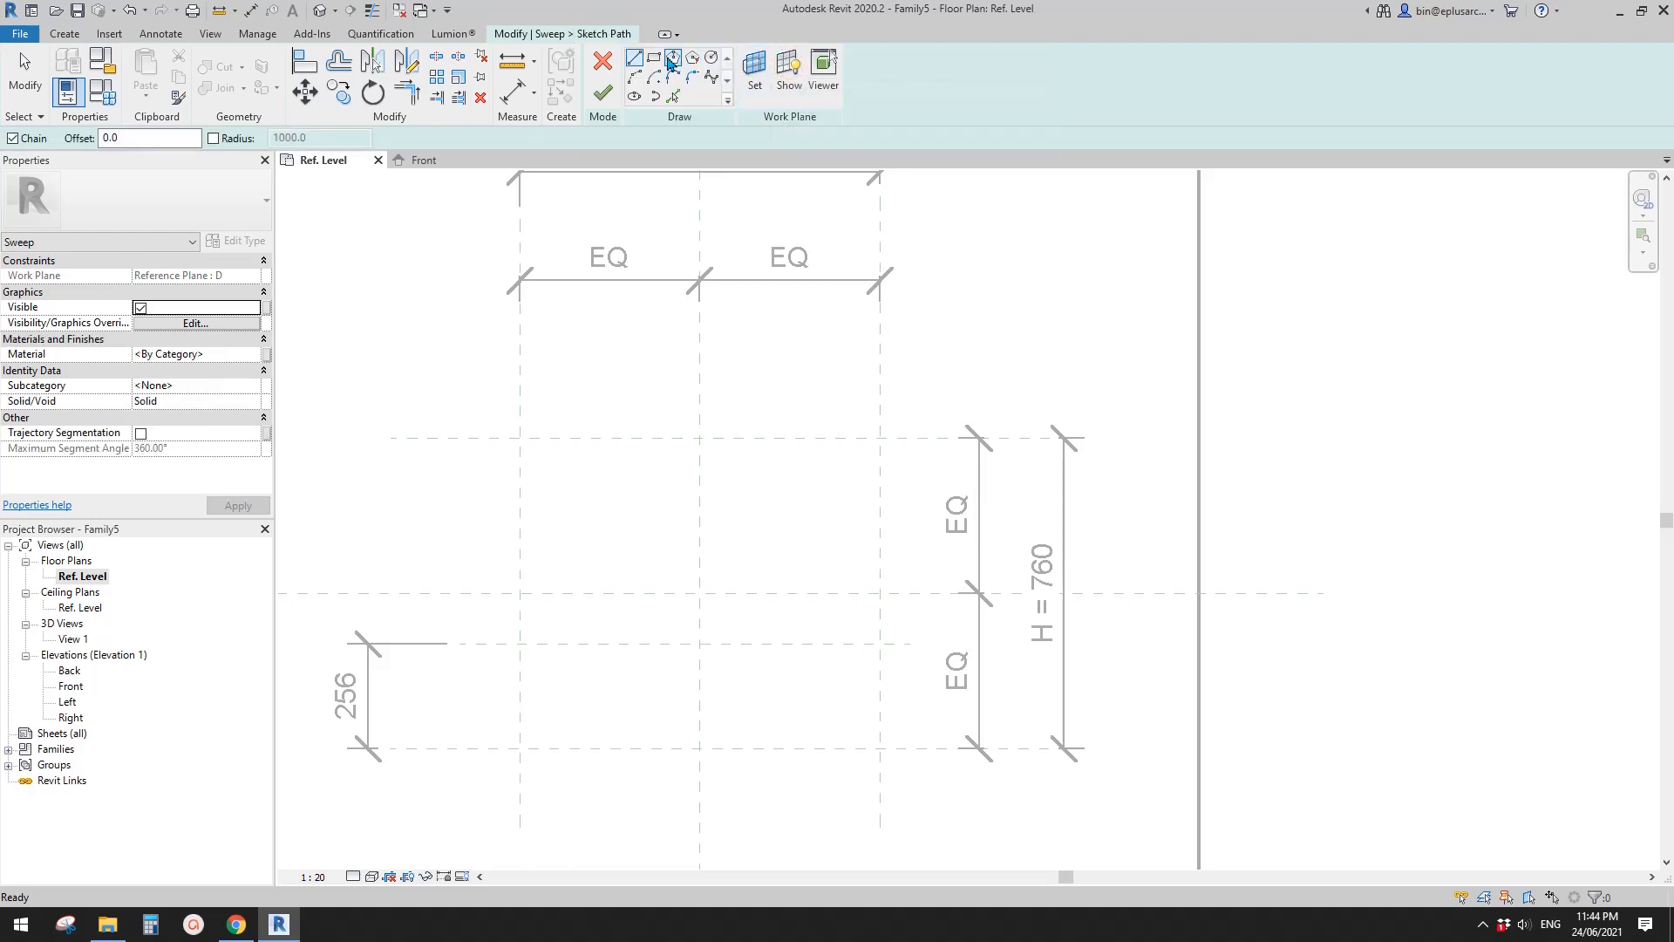
left_click(655, 63)
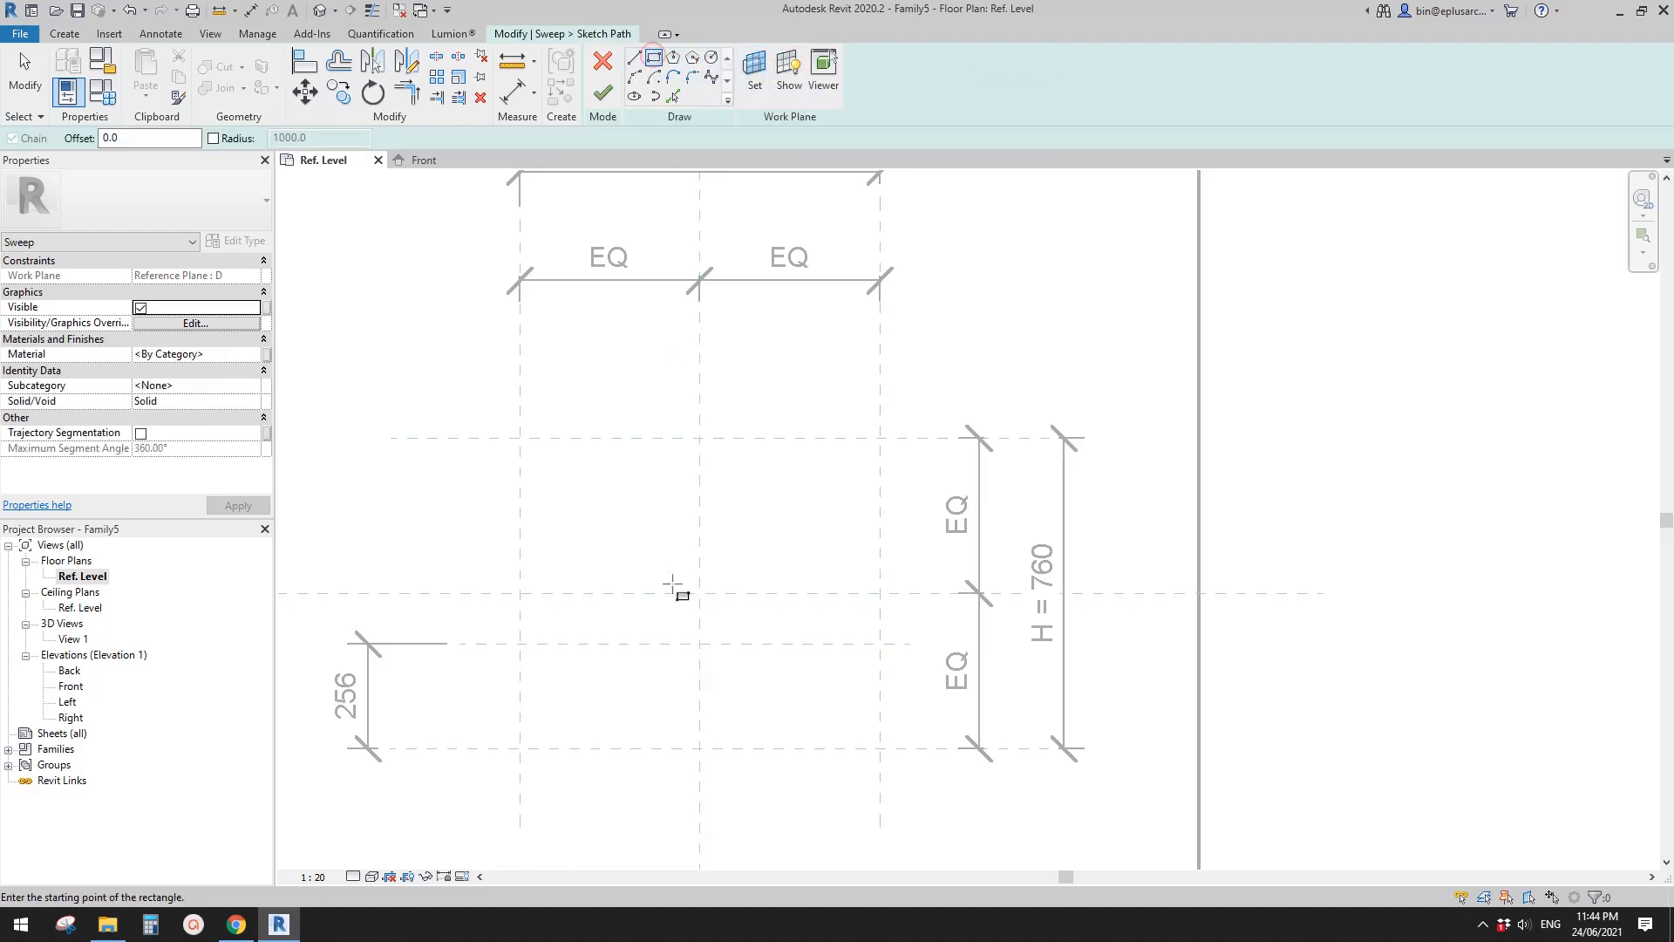
middle_click_drag(634, 550, 655, 498)
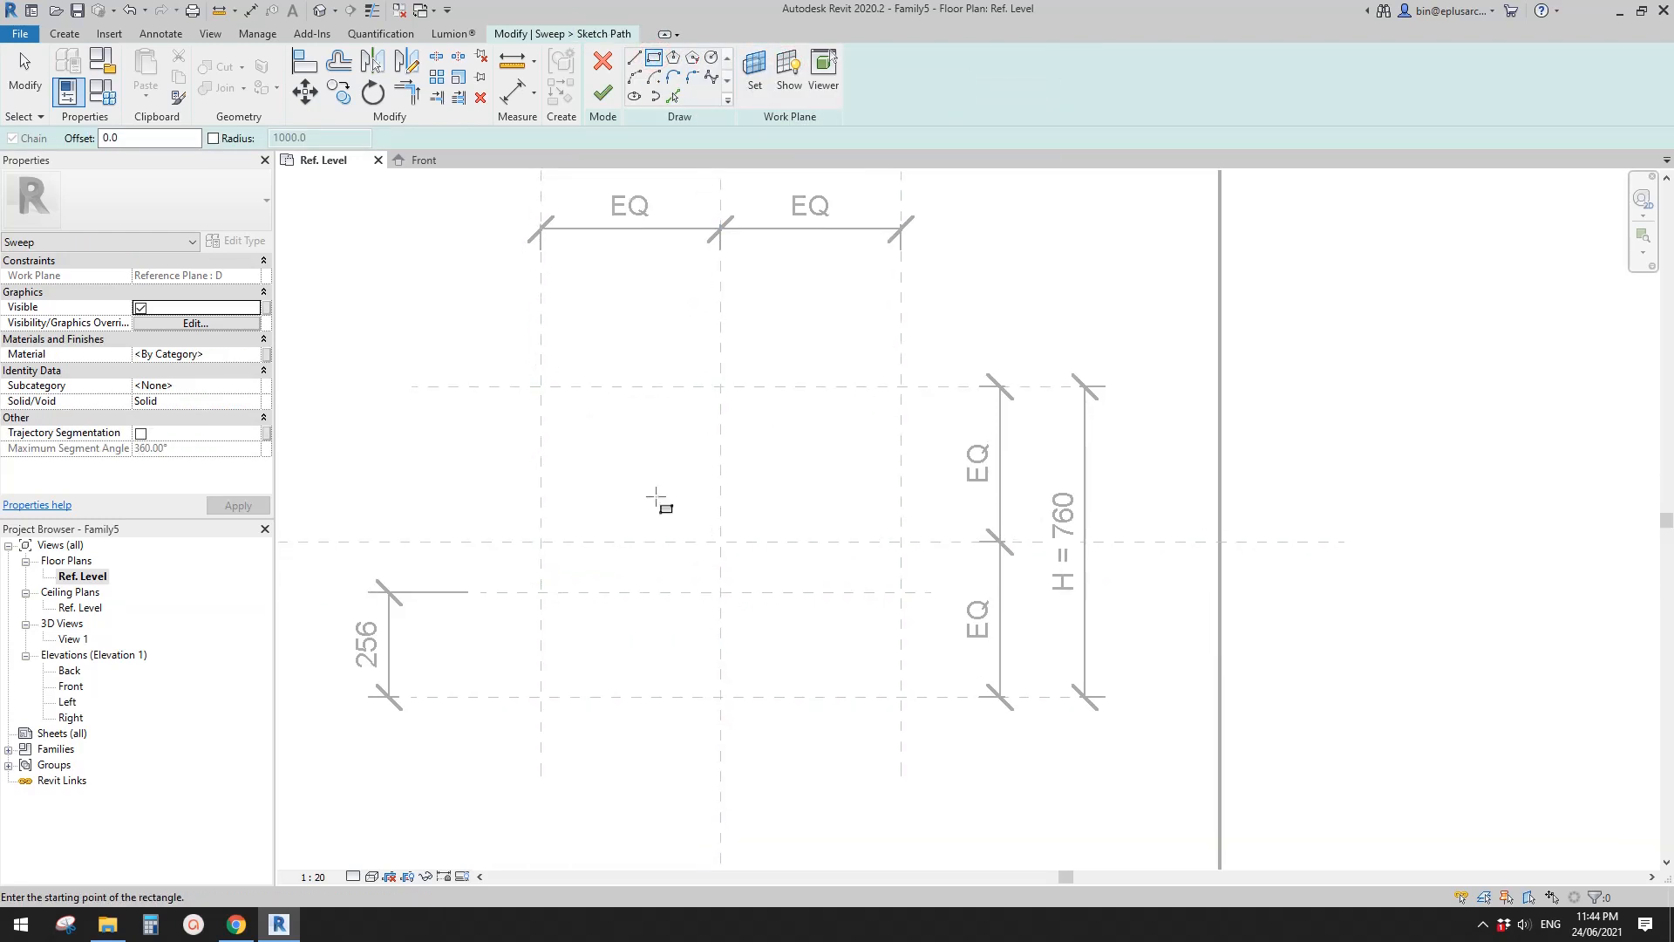
left_click(540, 386)
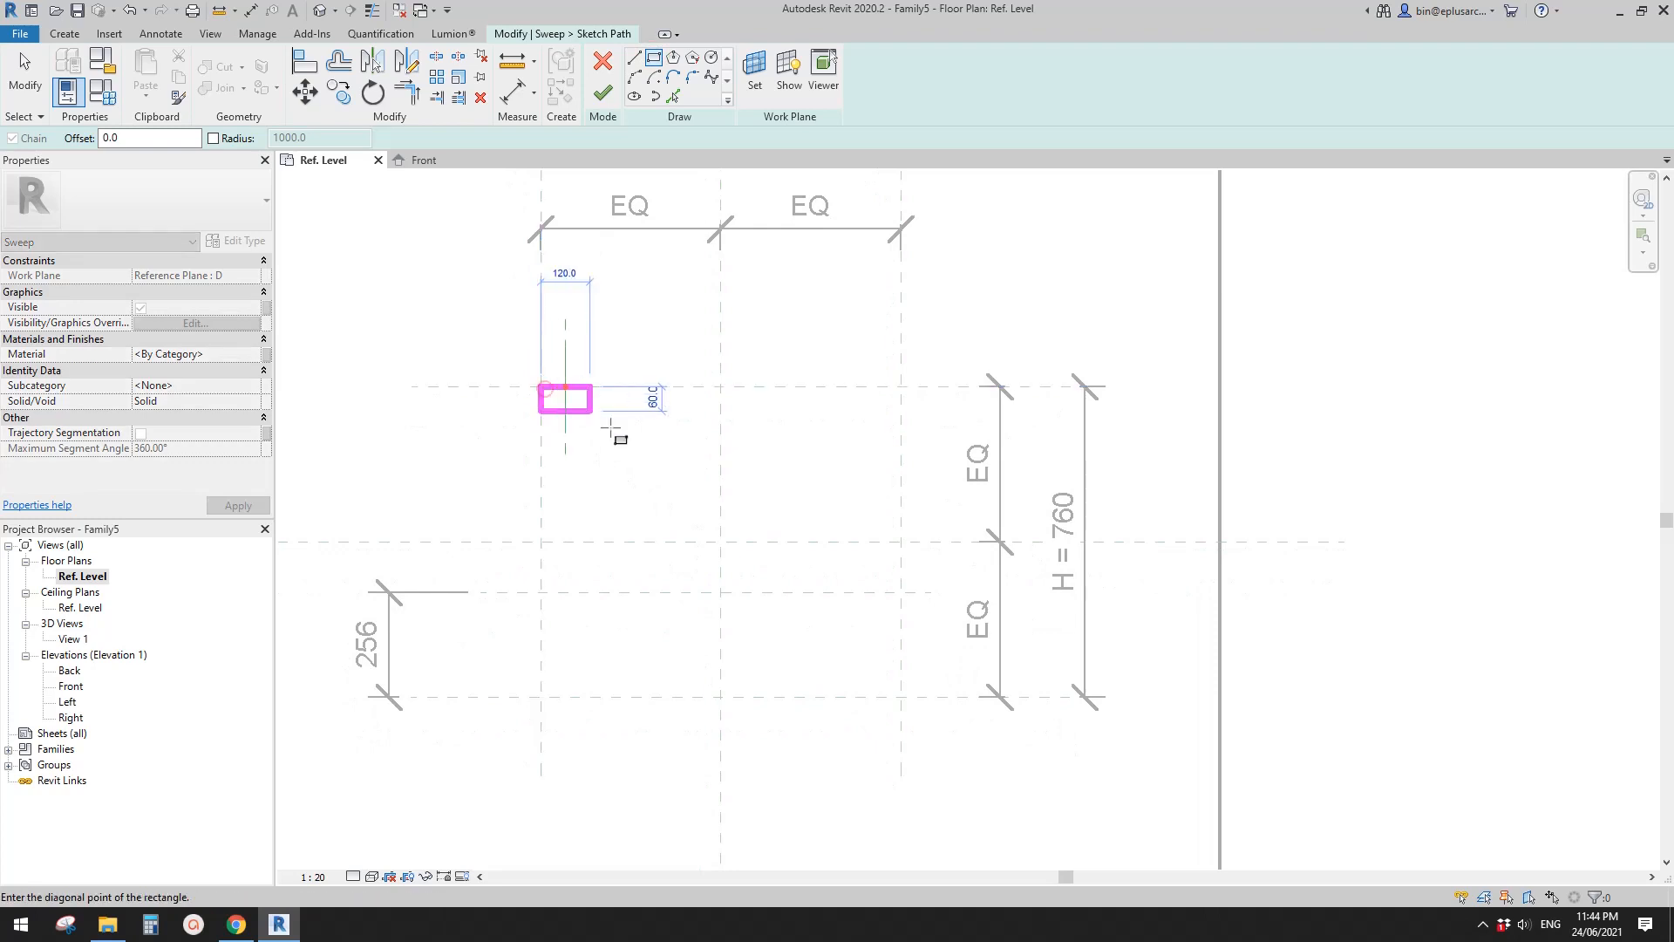
left_click(900, 592)
- Lock all four edges of the rectangular path to their reference planes and finish the path sketch
left_click(733, 565)
left_click(871, 442)
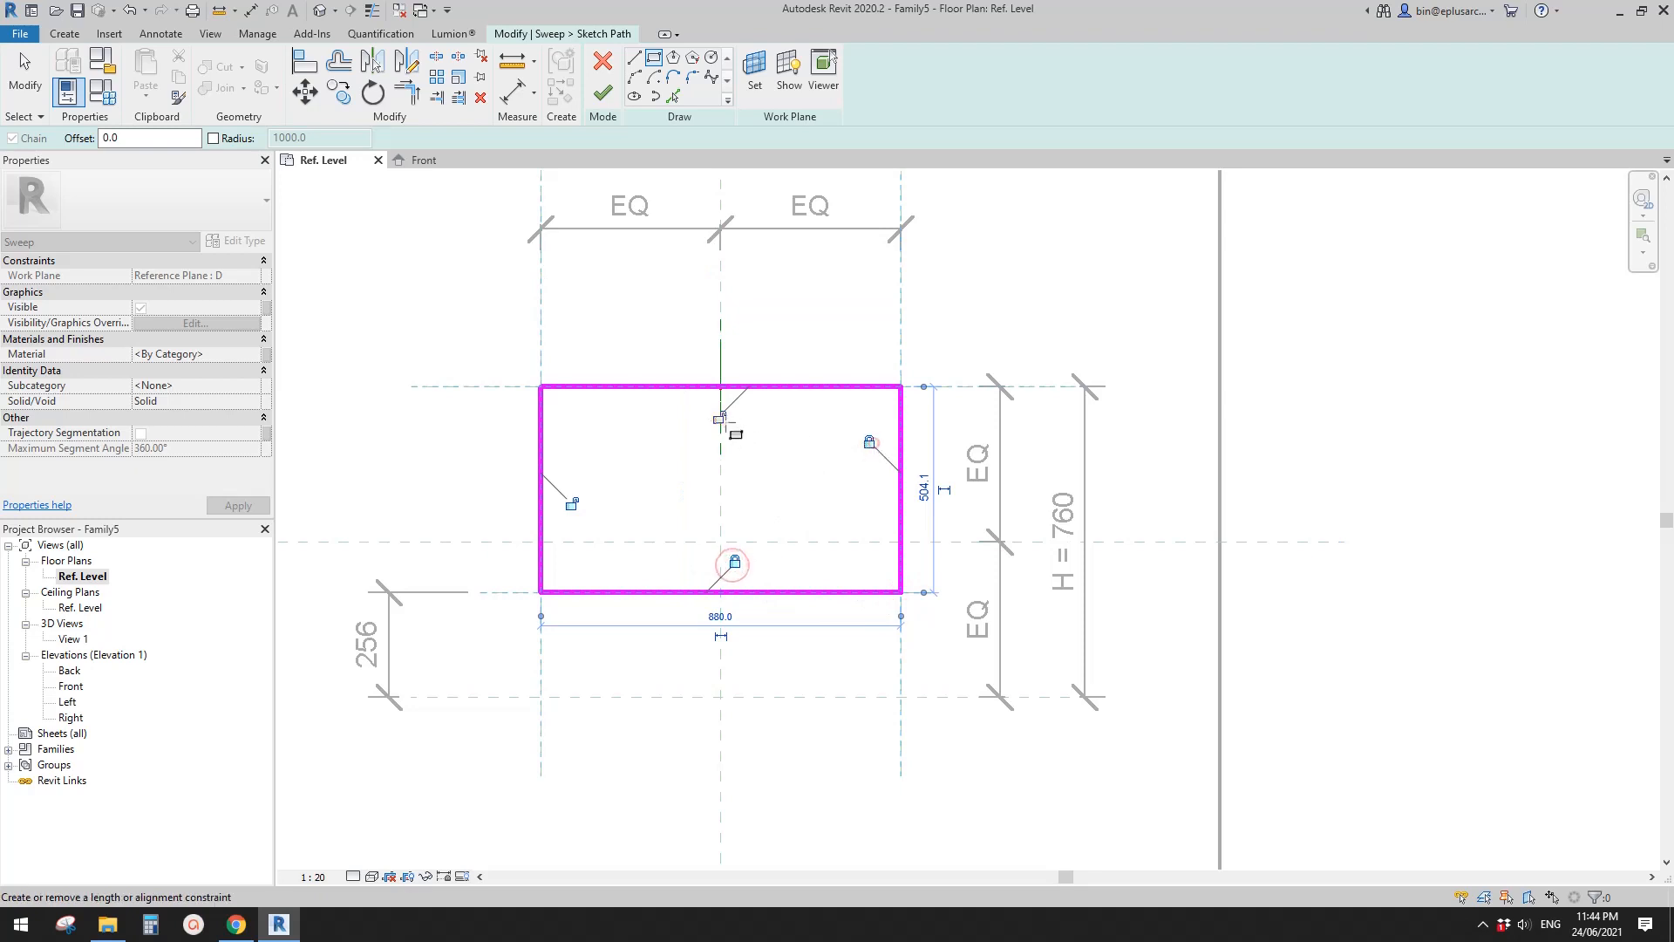
left_click(718, 418)
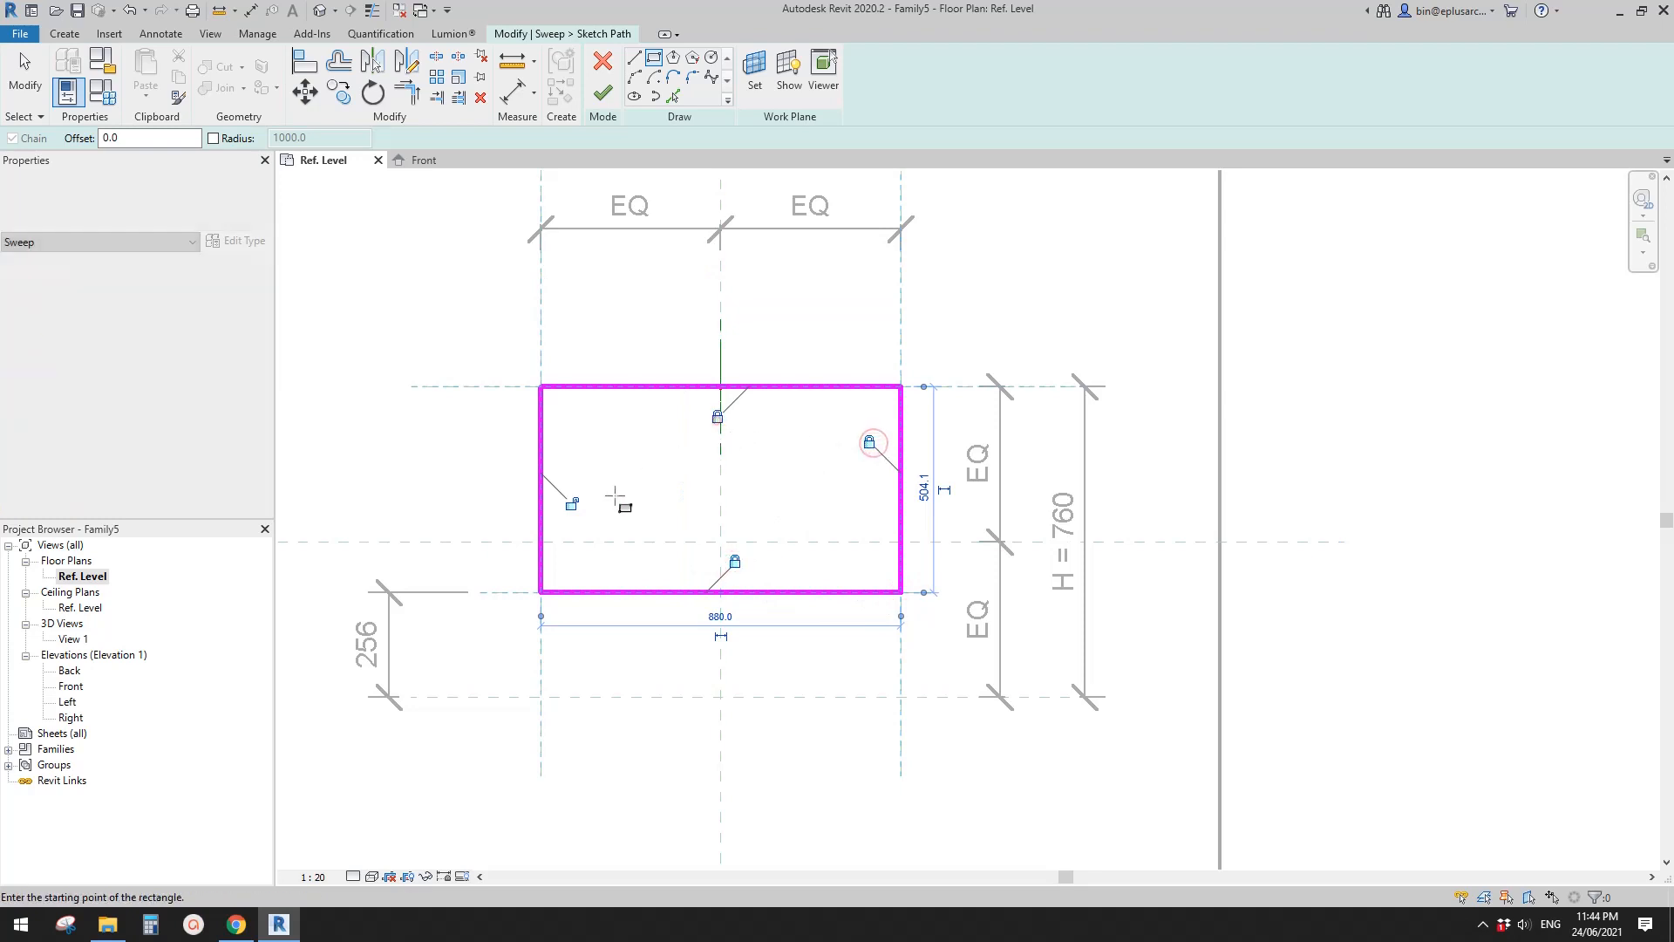
left_click(571, 505)
scroll(698, 553, "up", 2)
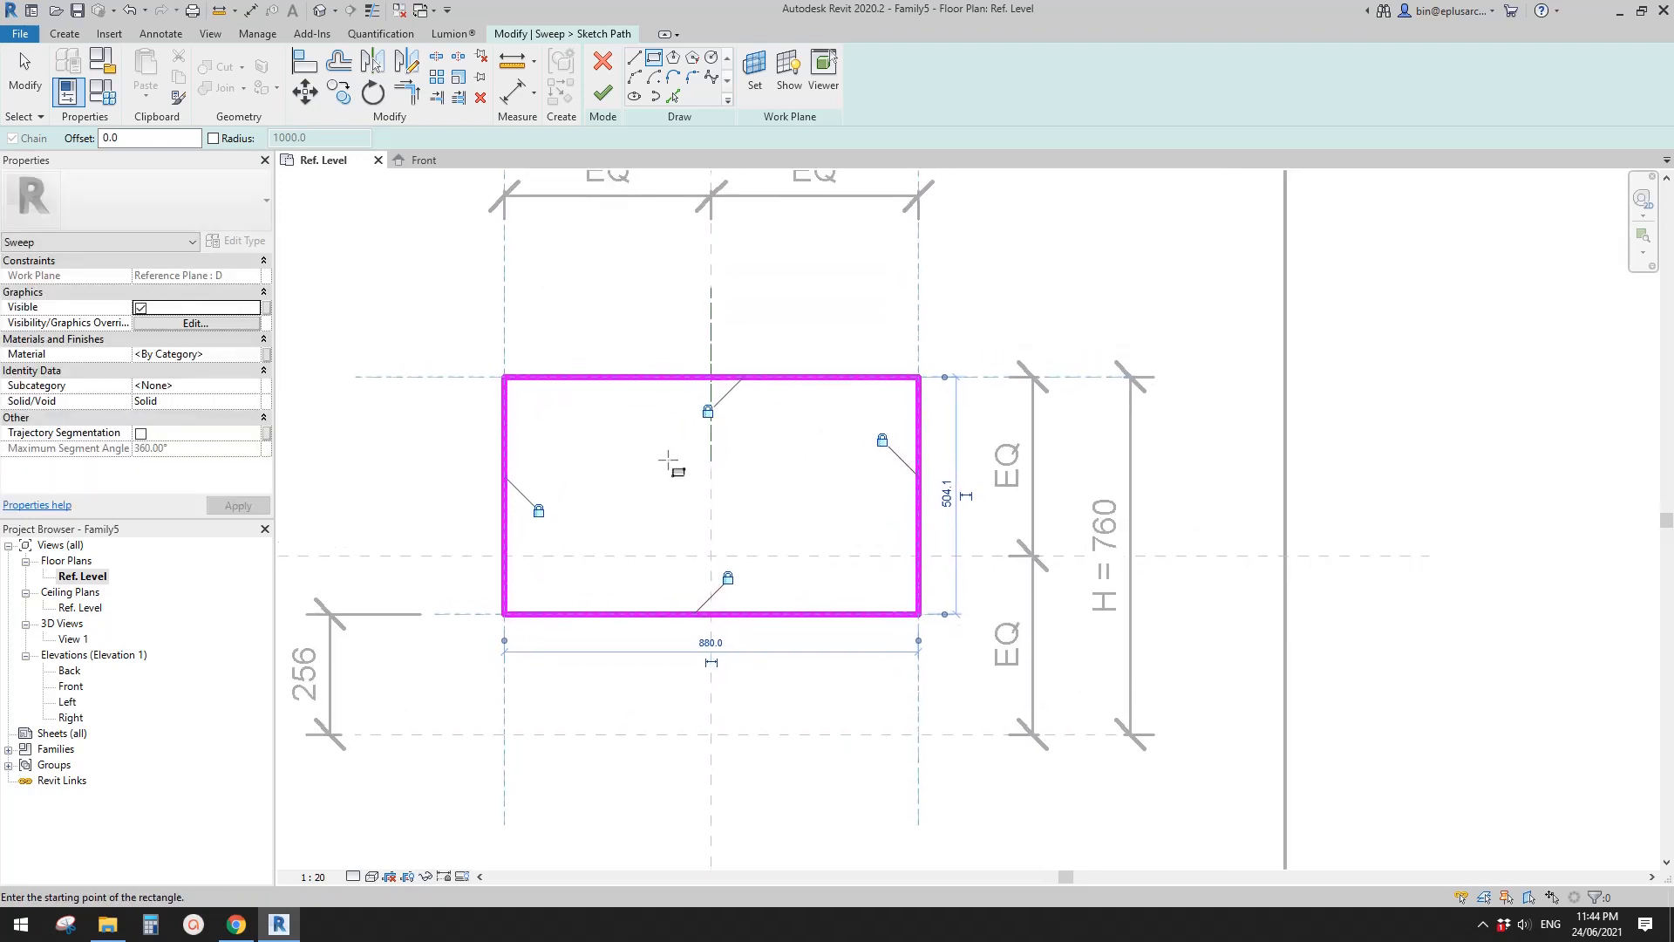
middle_click_drag(668, 461, 696, 457)
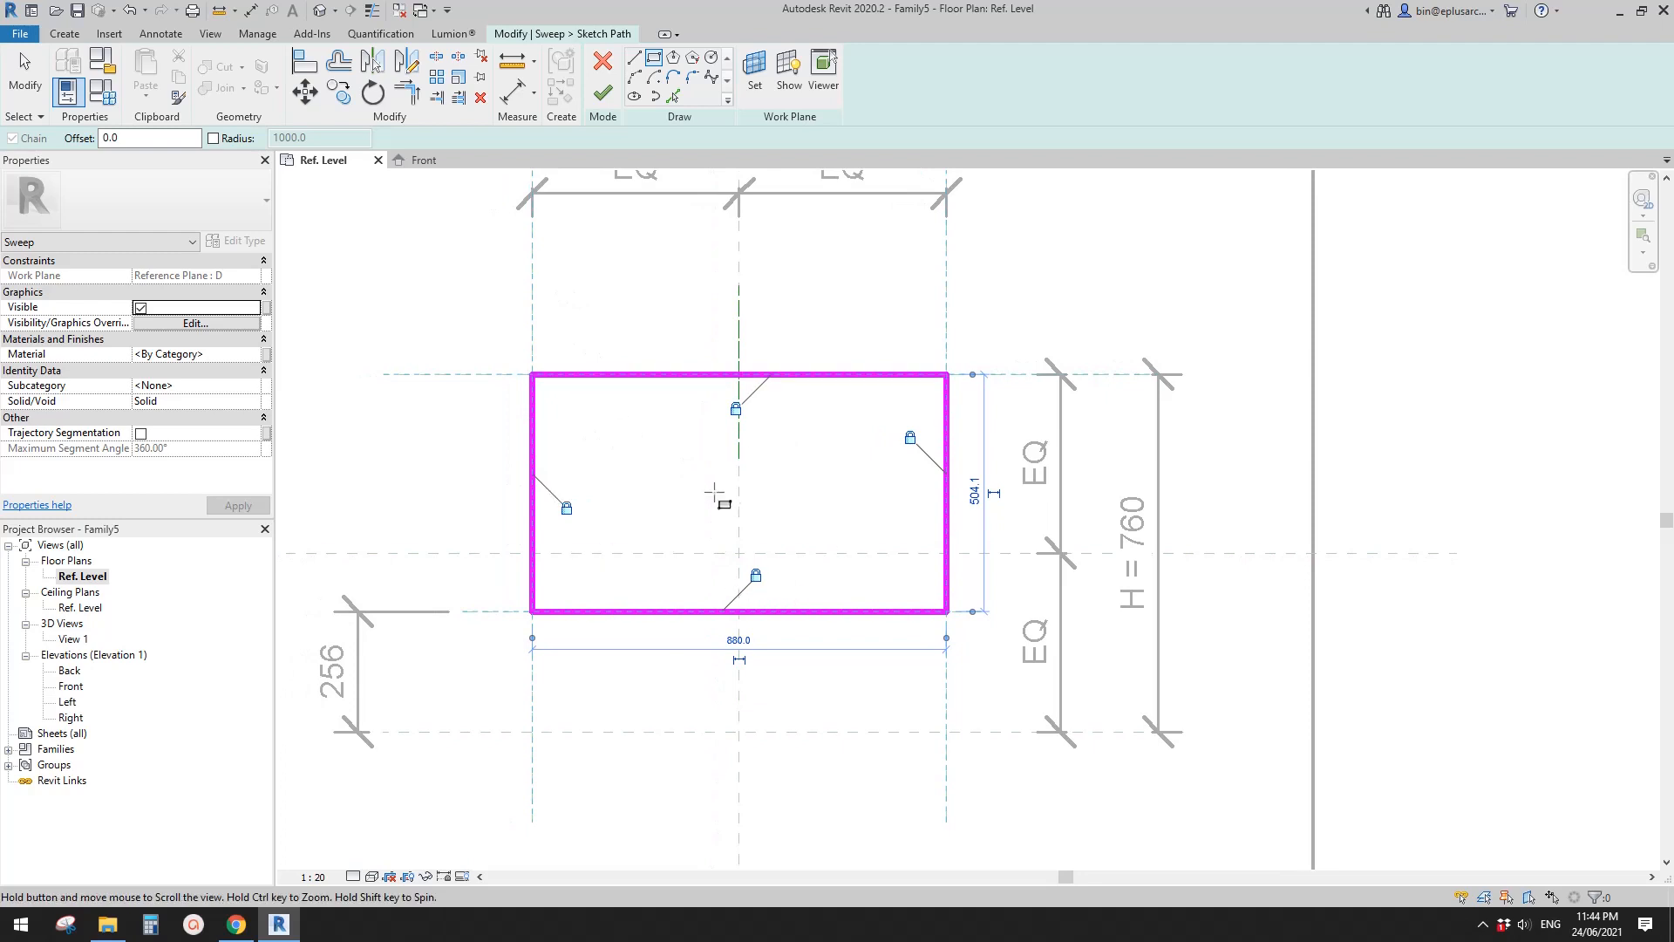
left_click(602, 92)
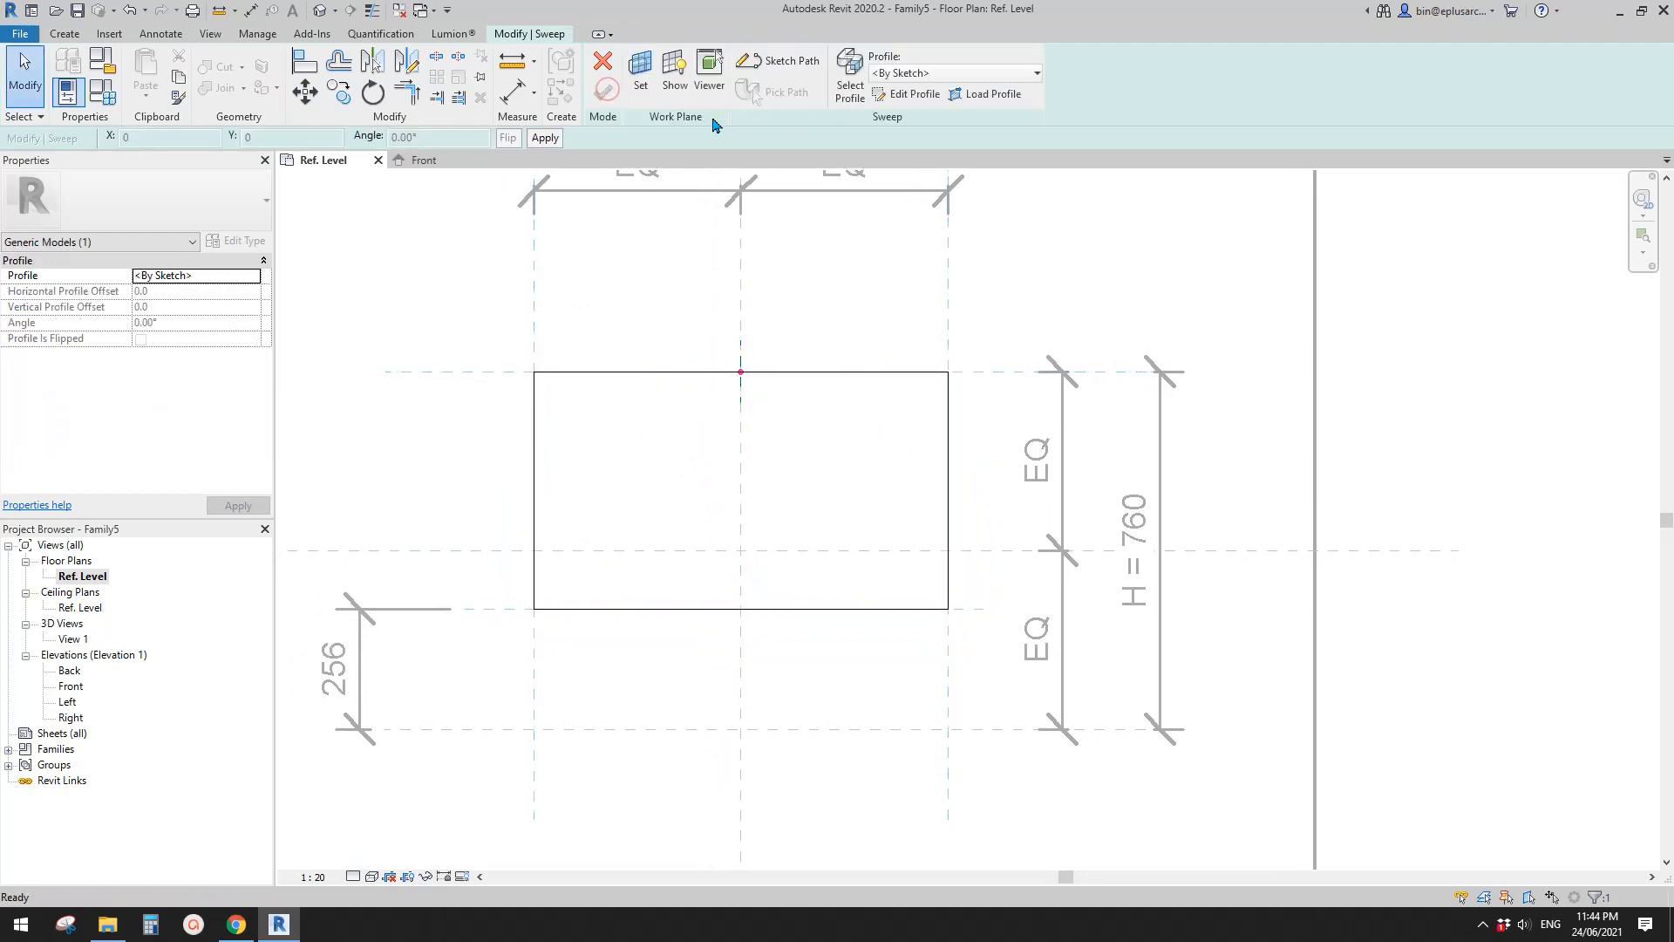
- Edit the sweep profile in the Left elevation and draw a rectangle about 30 by 55 mm below plane D from the path's profile point
left_click(904, 94)
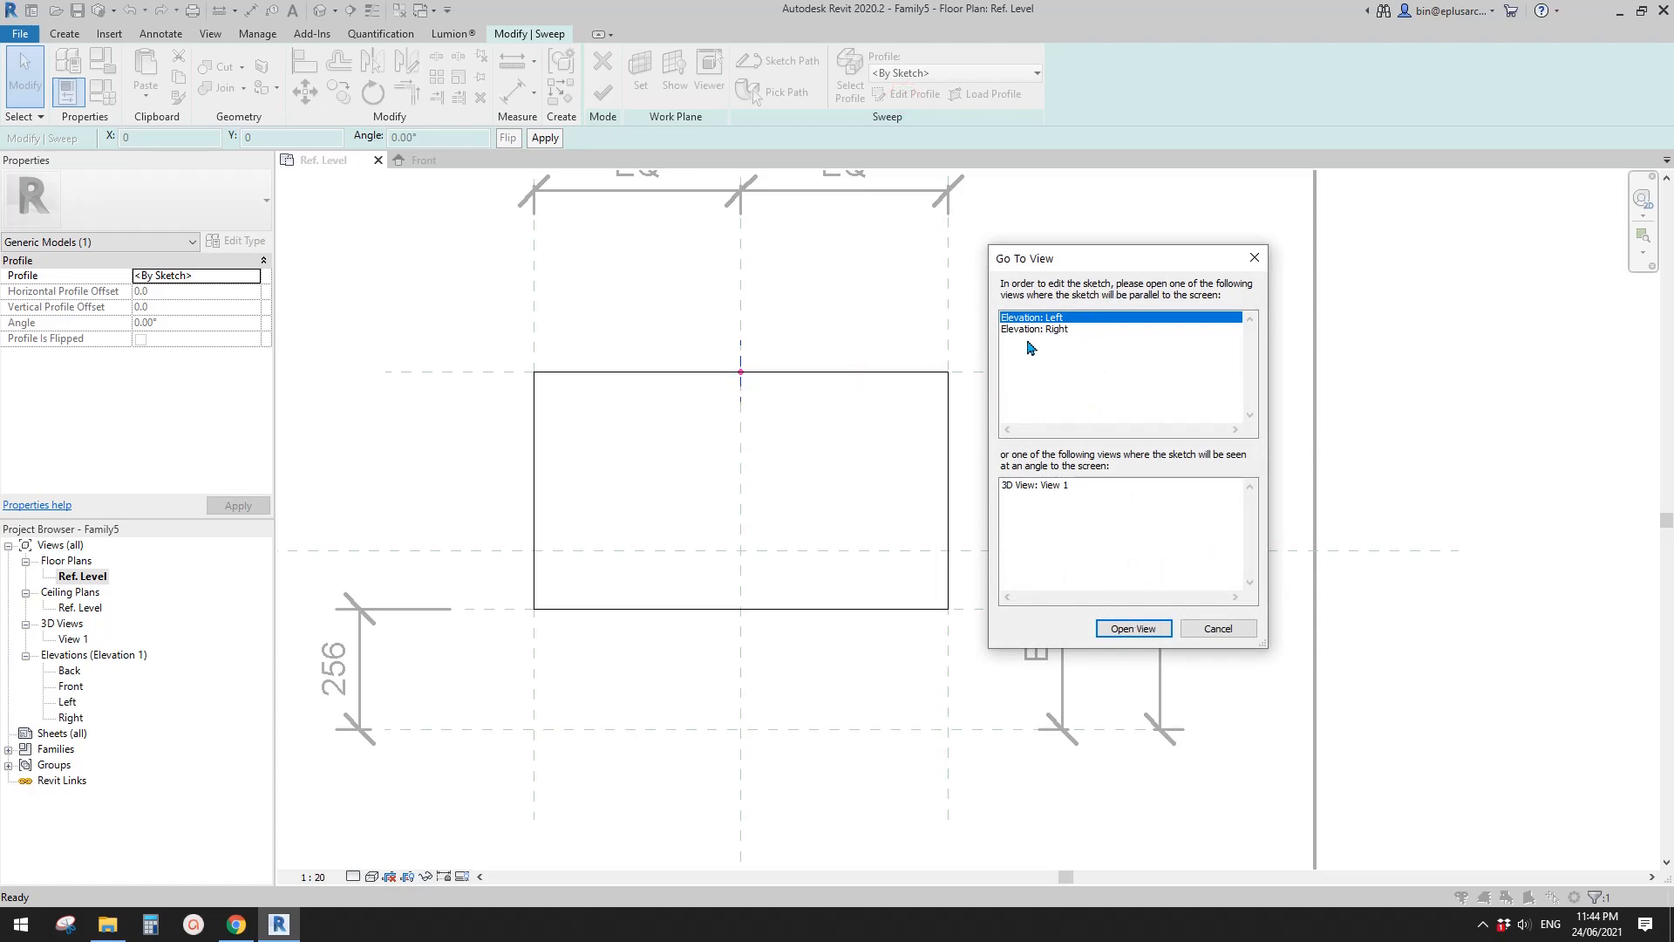
left_click(1129, 629)
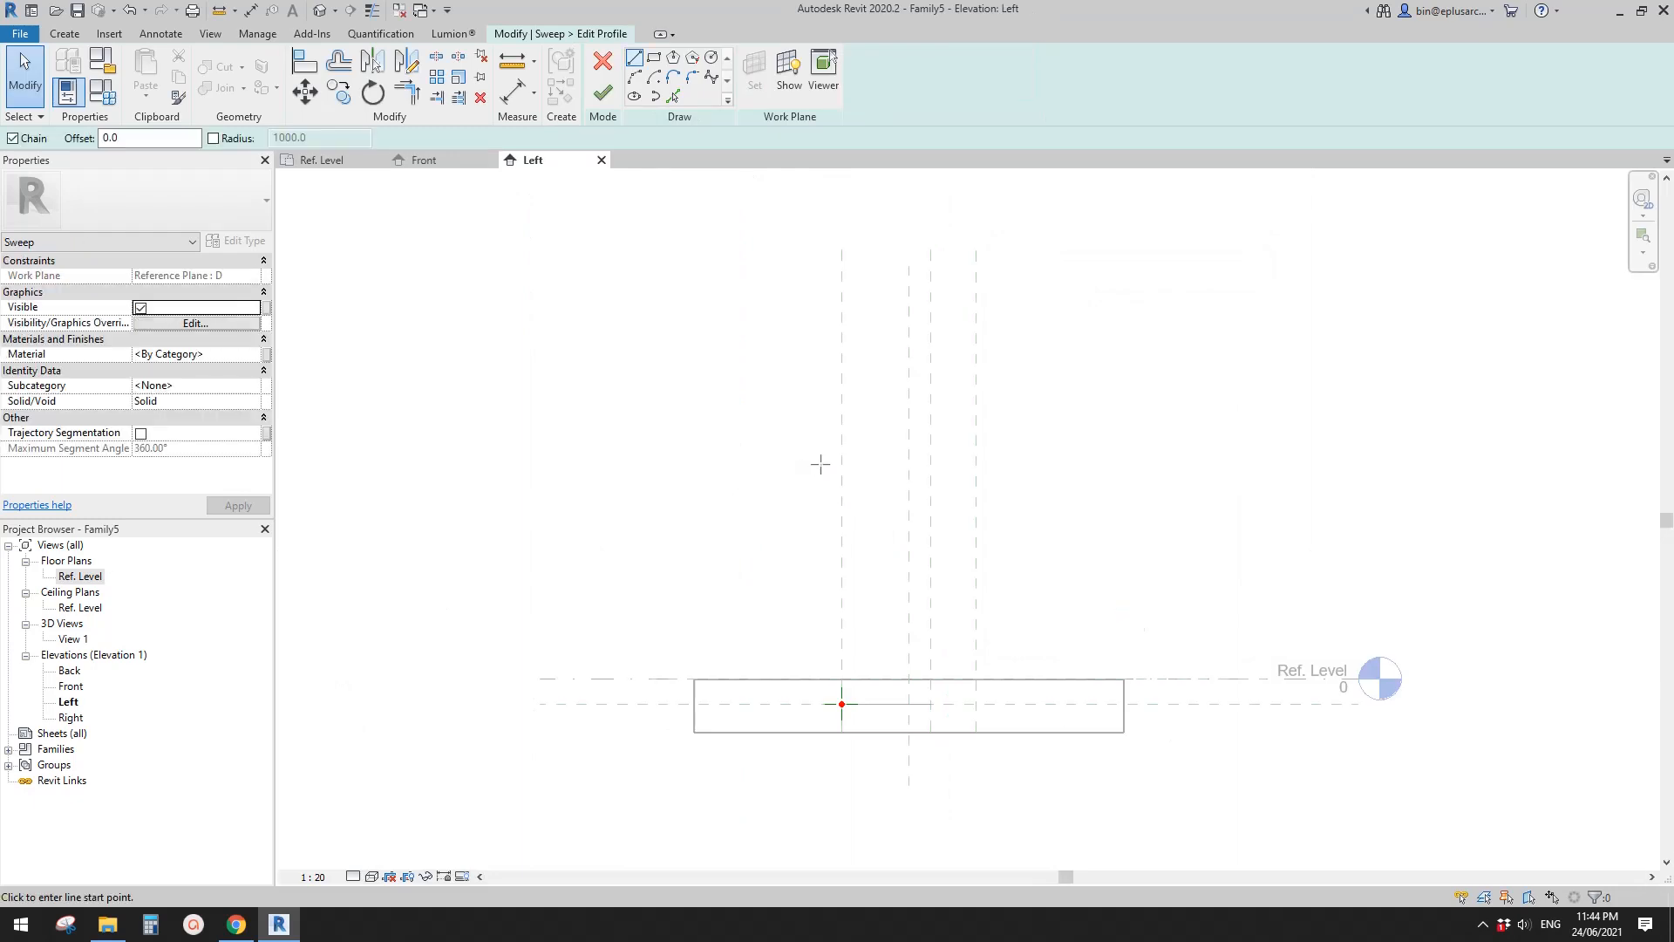
scroll(785, 606, "up", 2)
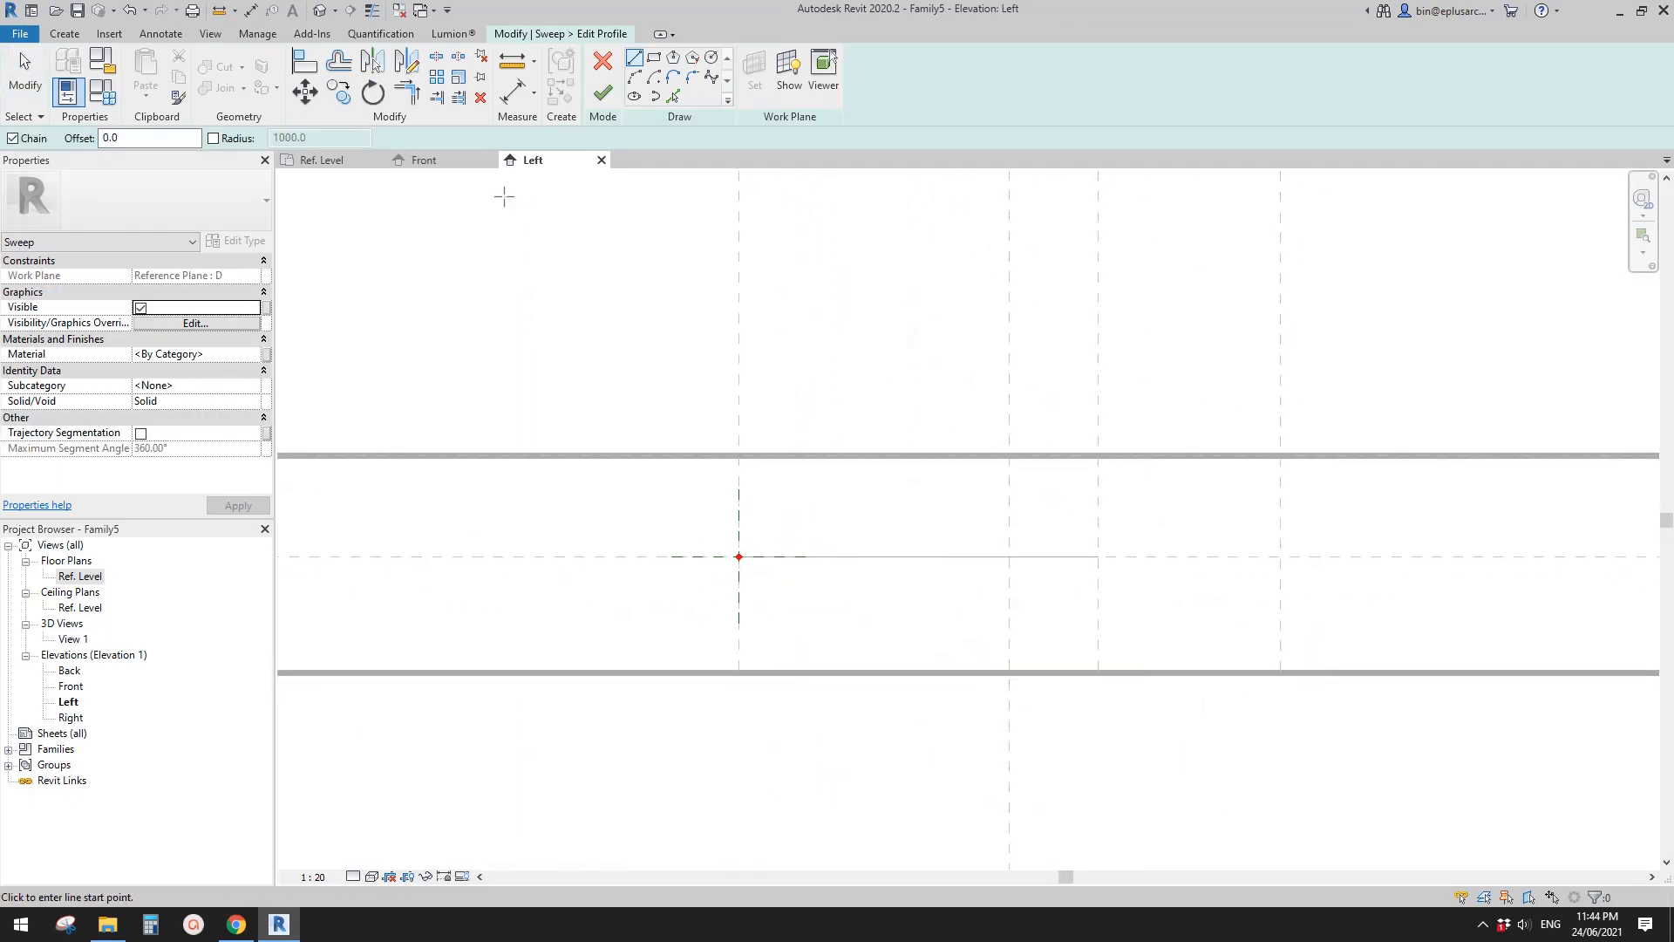
left_click(655, 60)
scroll(745, 558, "up", 2)
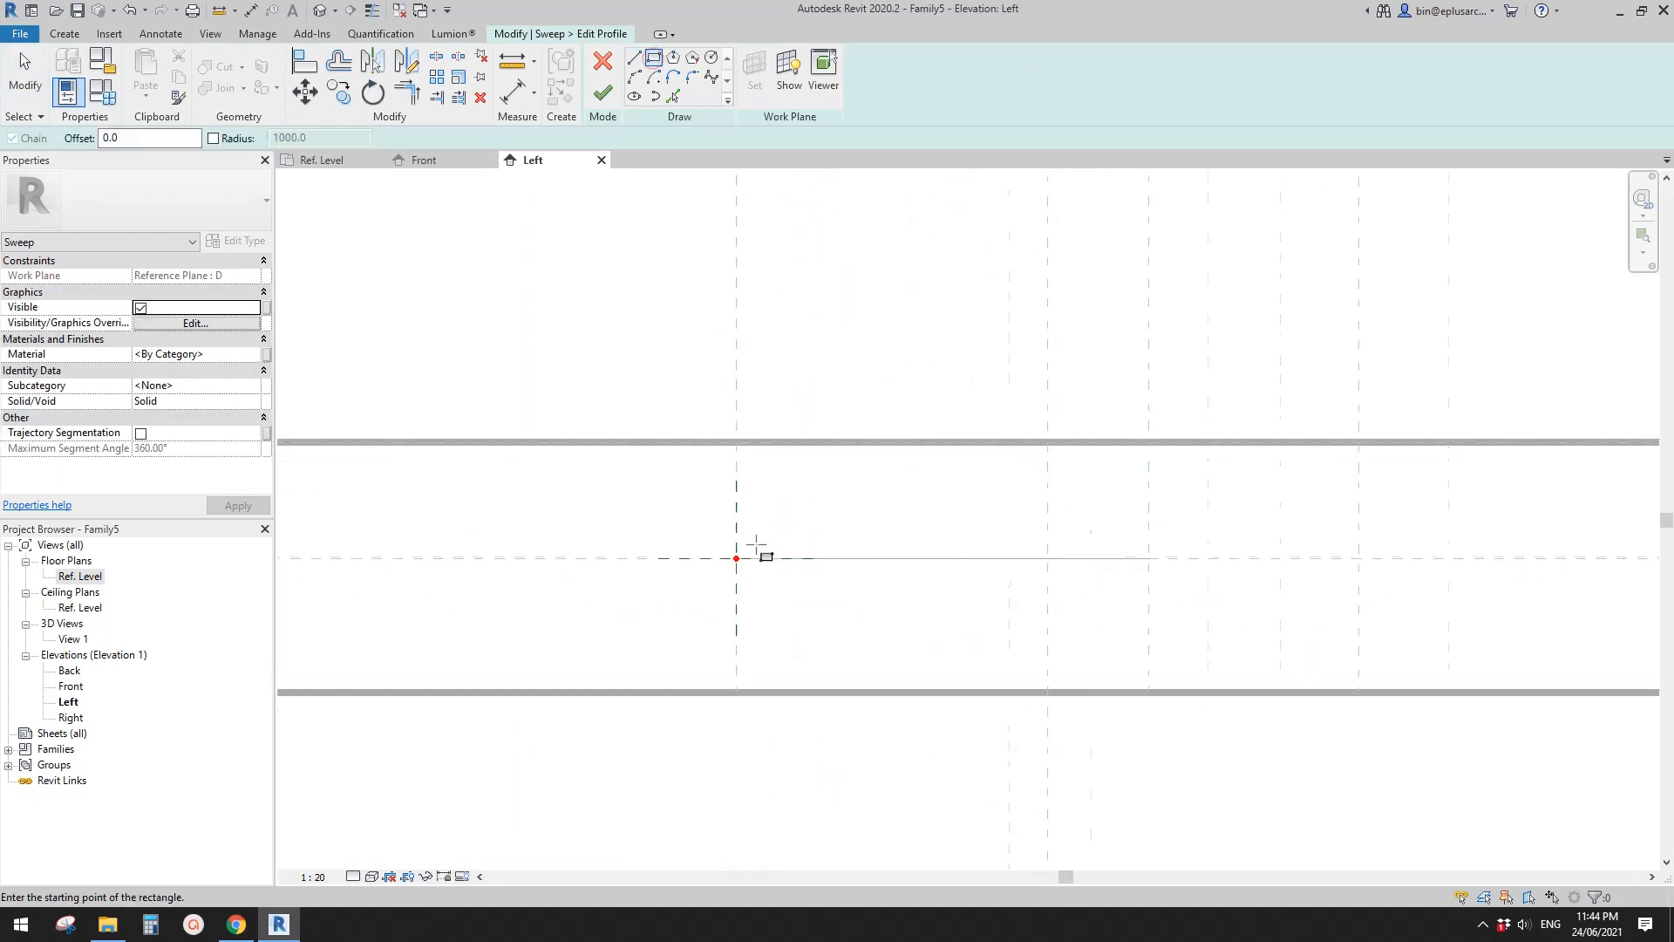
left_click(728, 563)
left_click(773, 613)
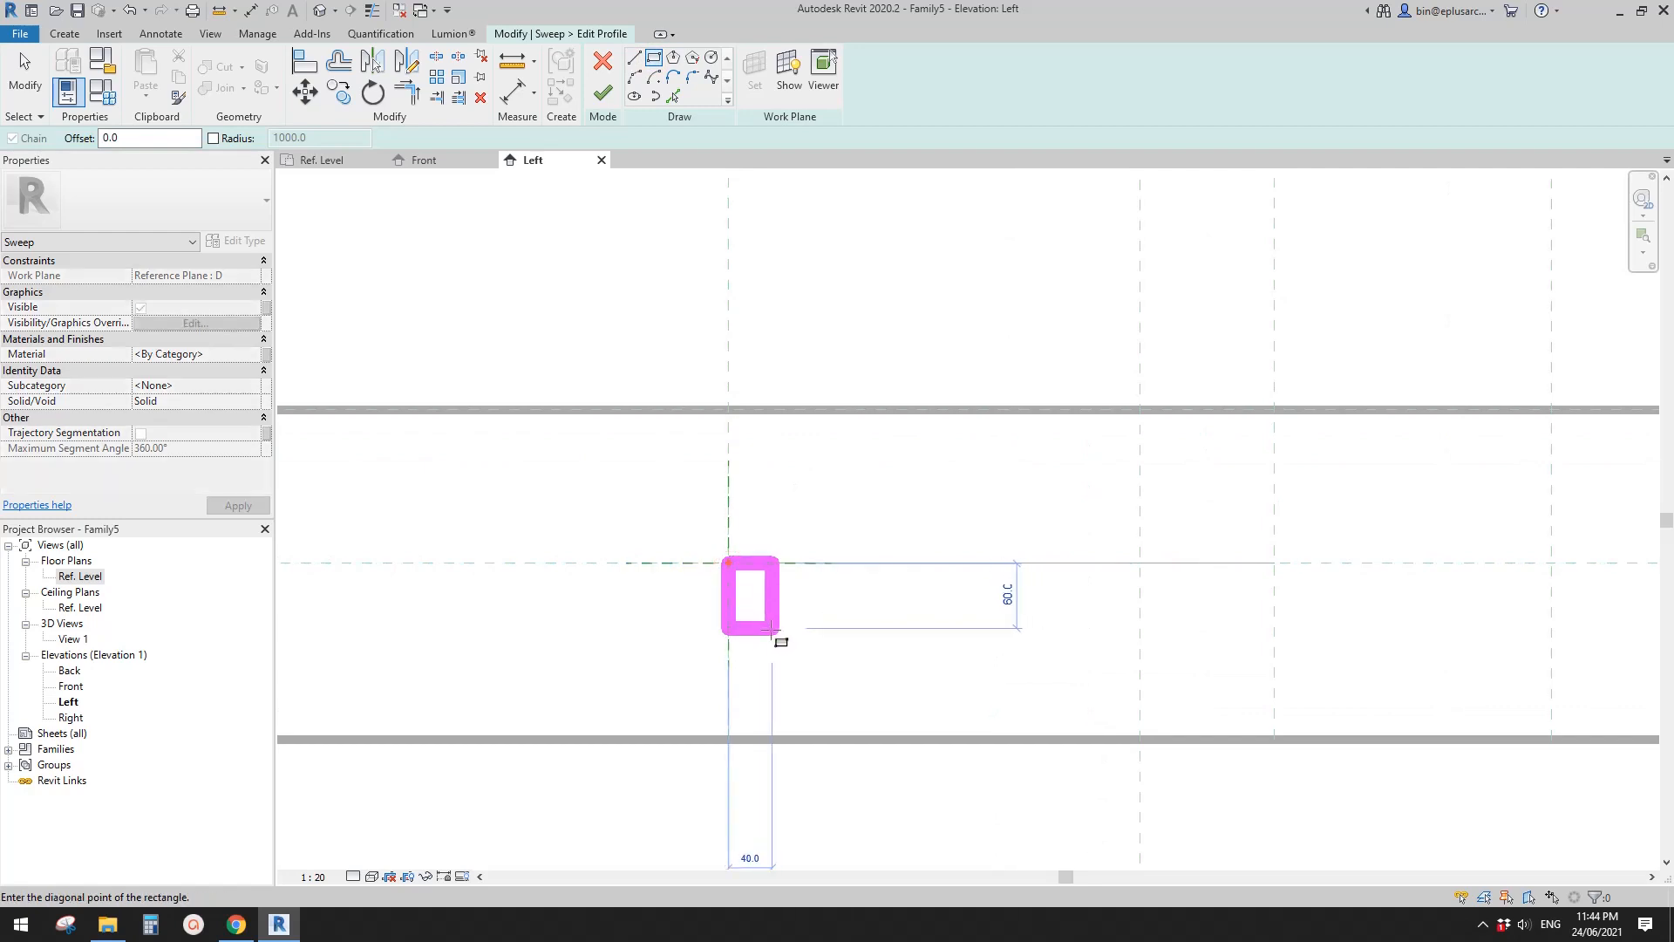
middle_click_drag(782, 625, 786, 540)
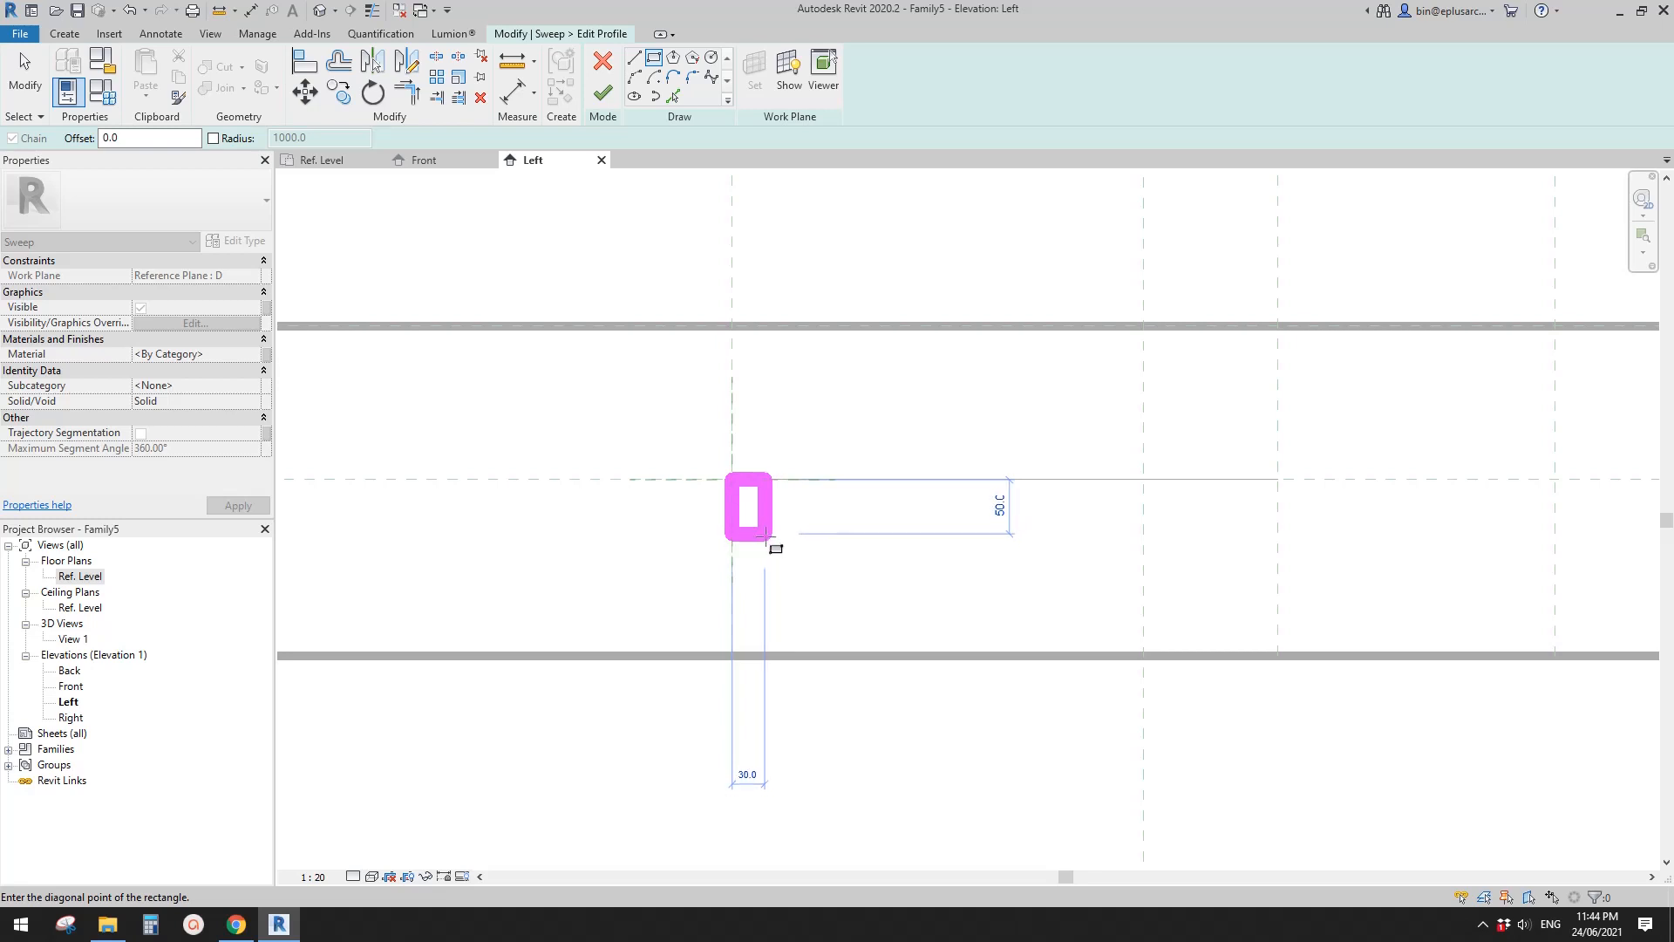
left_click(766, 541)
scroll(768, 523, "up", 5)
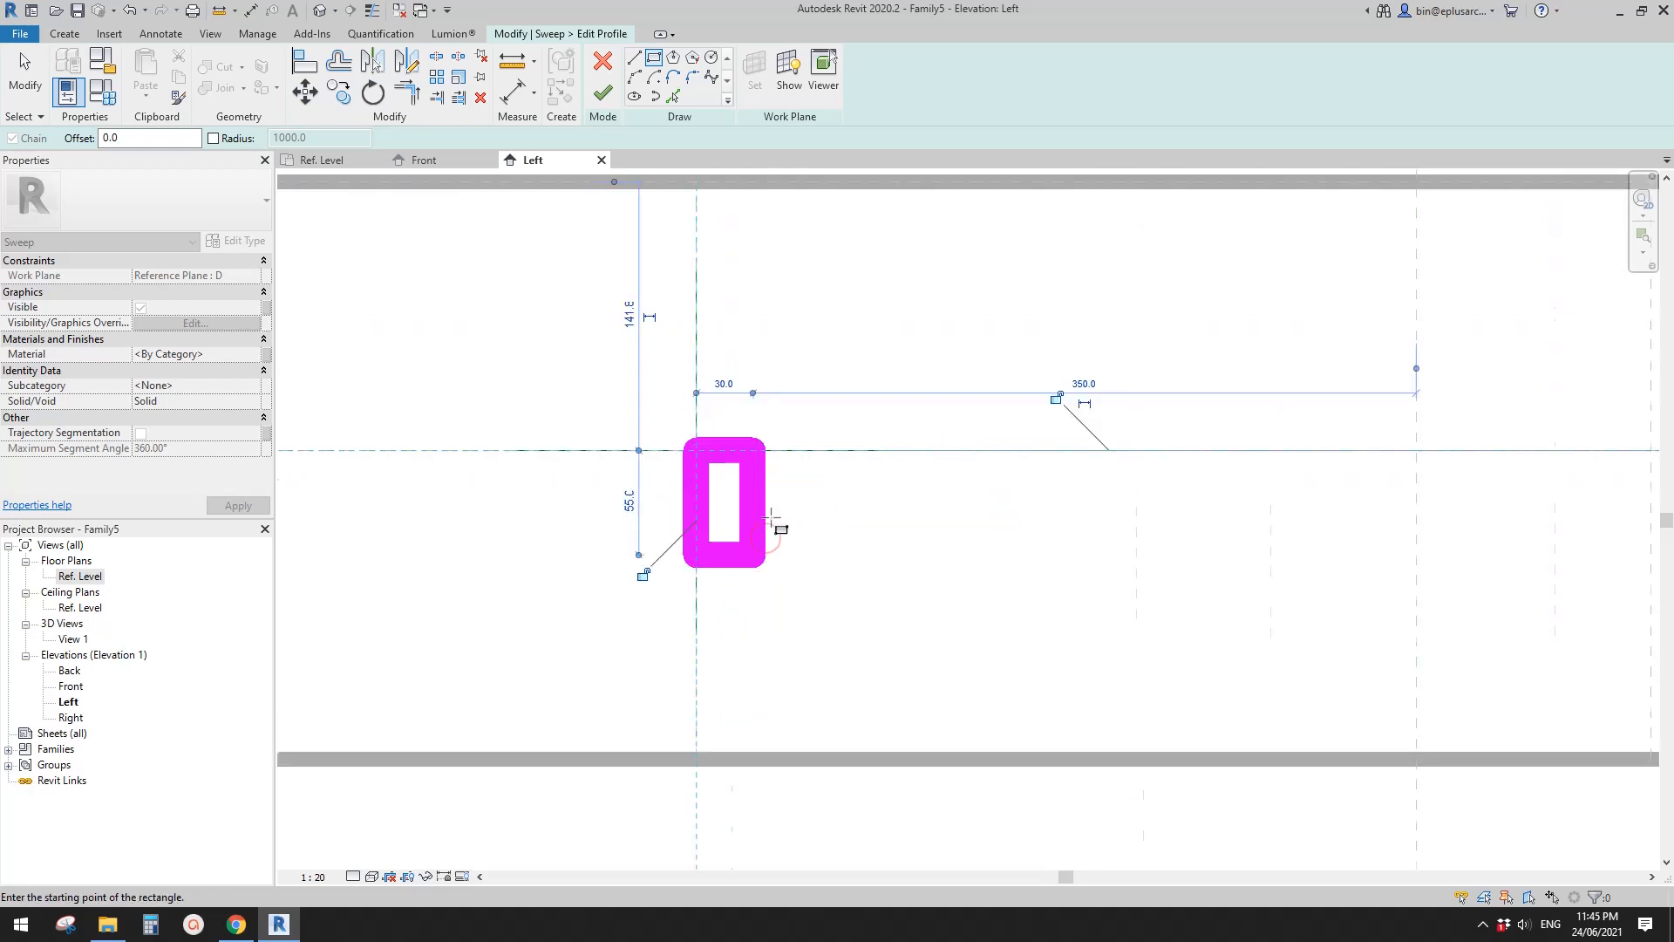
- Set the profile rectangle's height to 50 mm by repositioning its lower edge
key("Escape")
key("Escape")
left_click(749, 488)
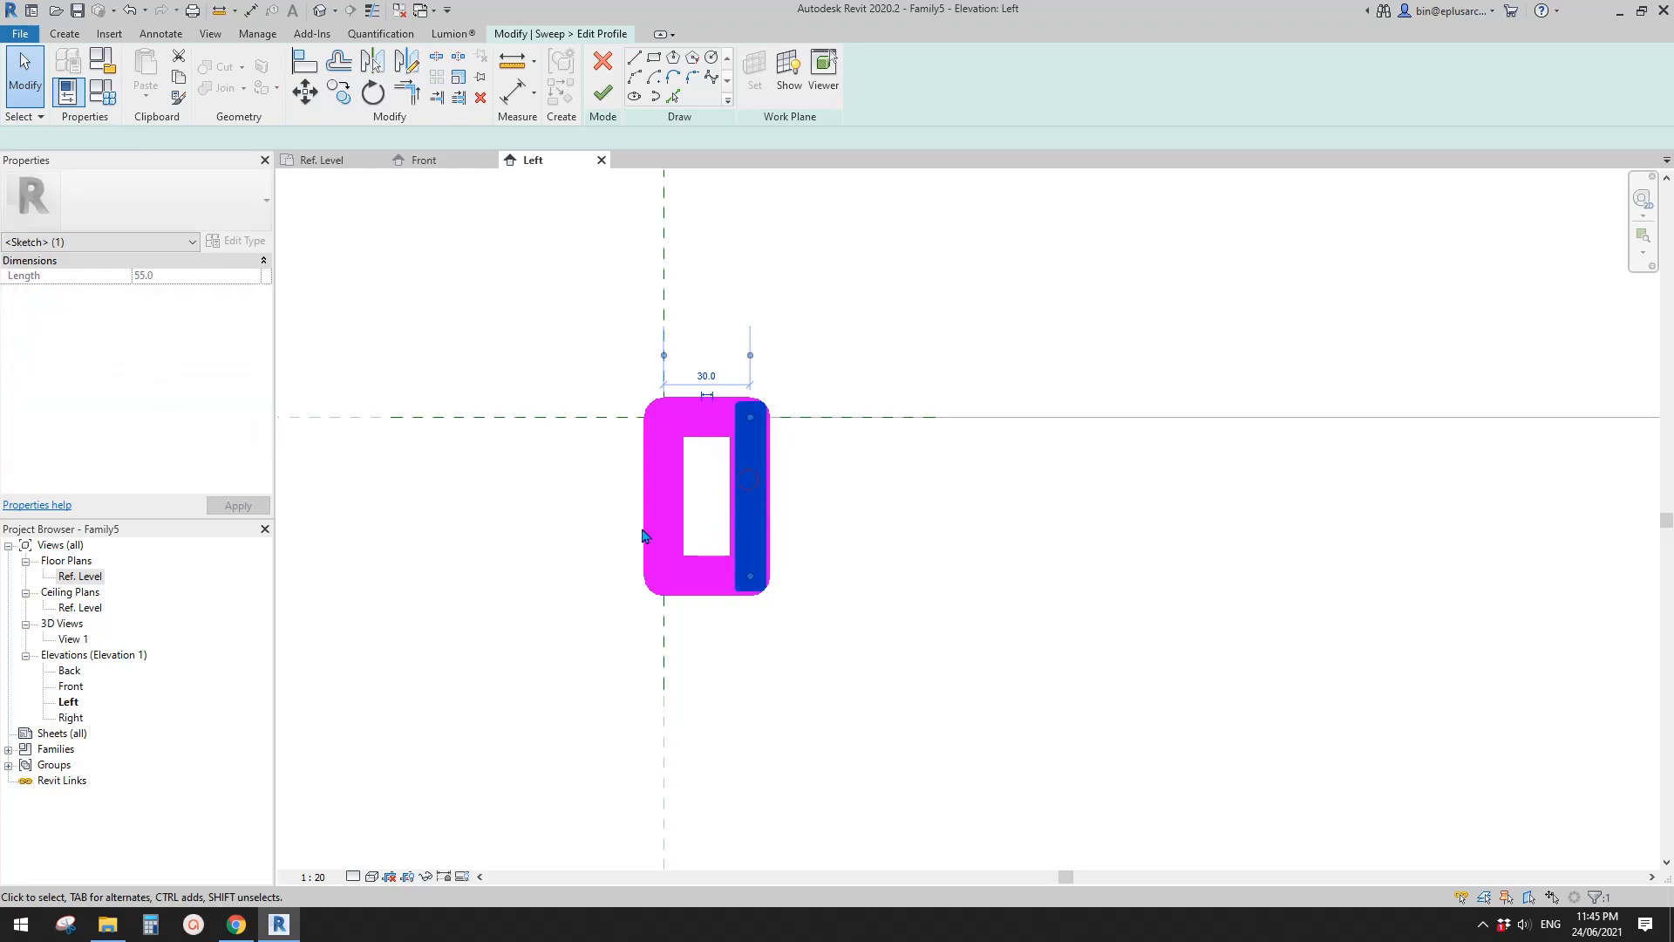
left_click(775, 505)
type("5")
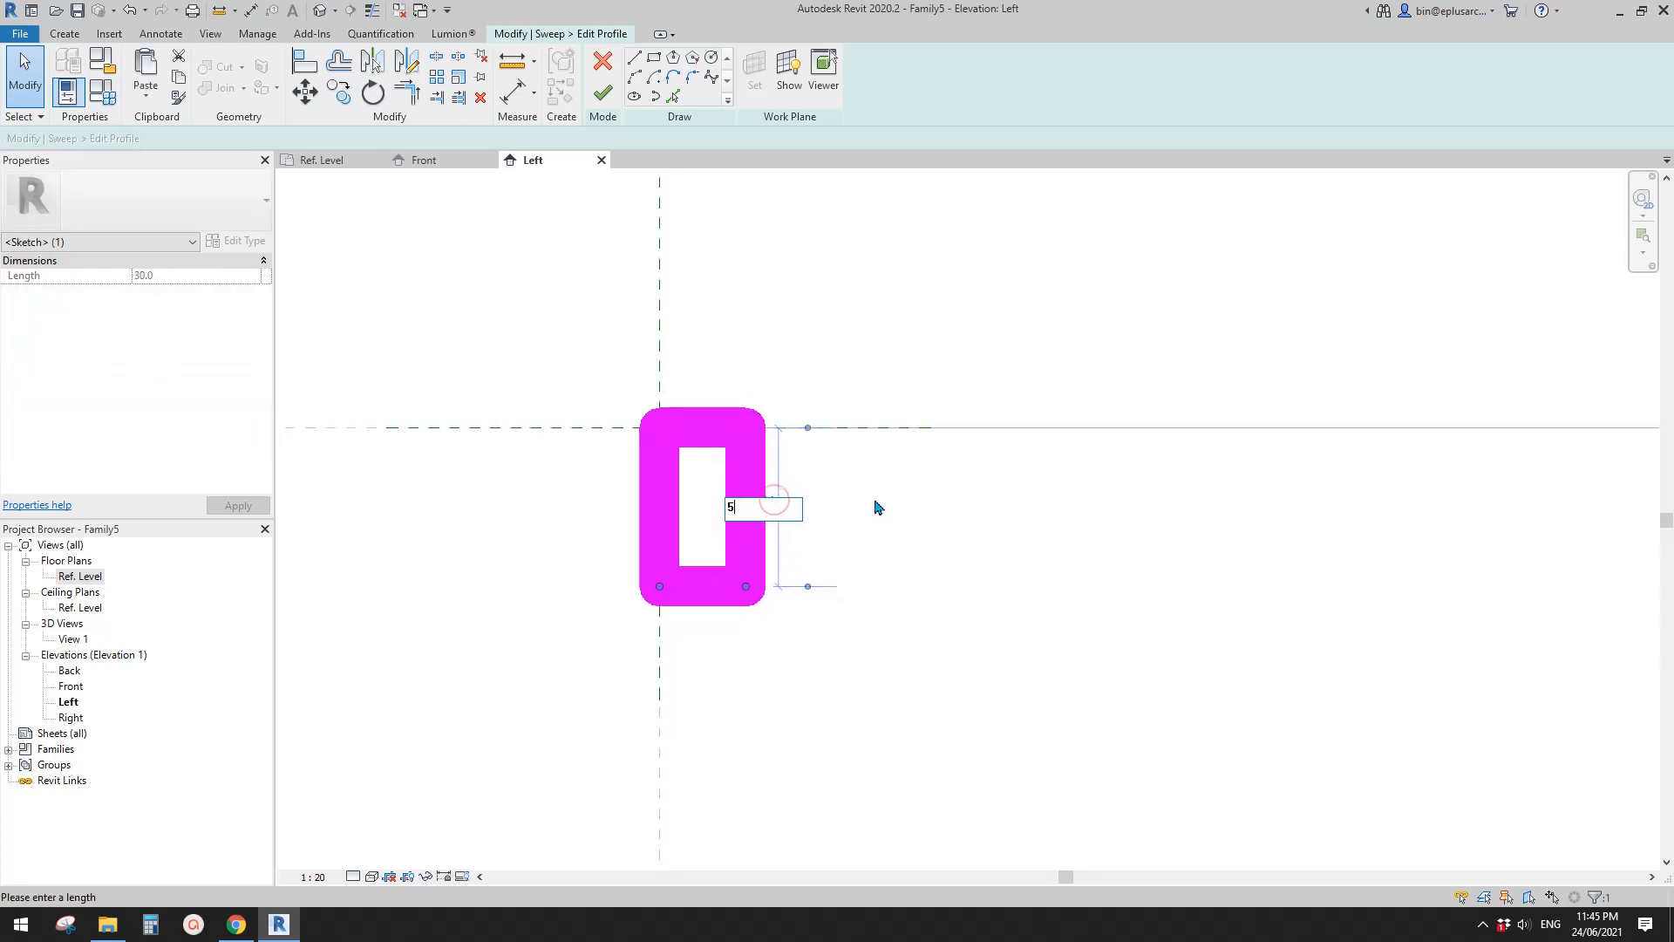
key("Return")
key("Escape")
scroll(763, 467, "down", 3)
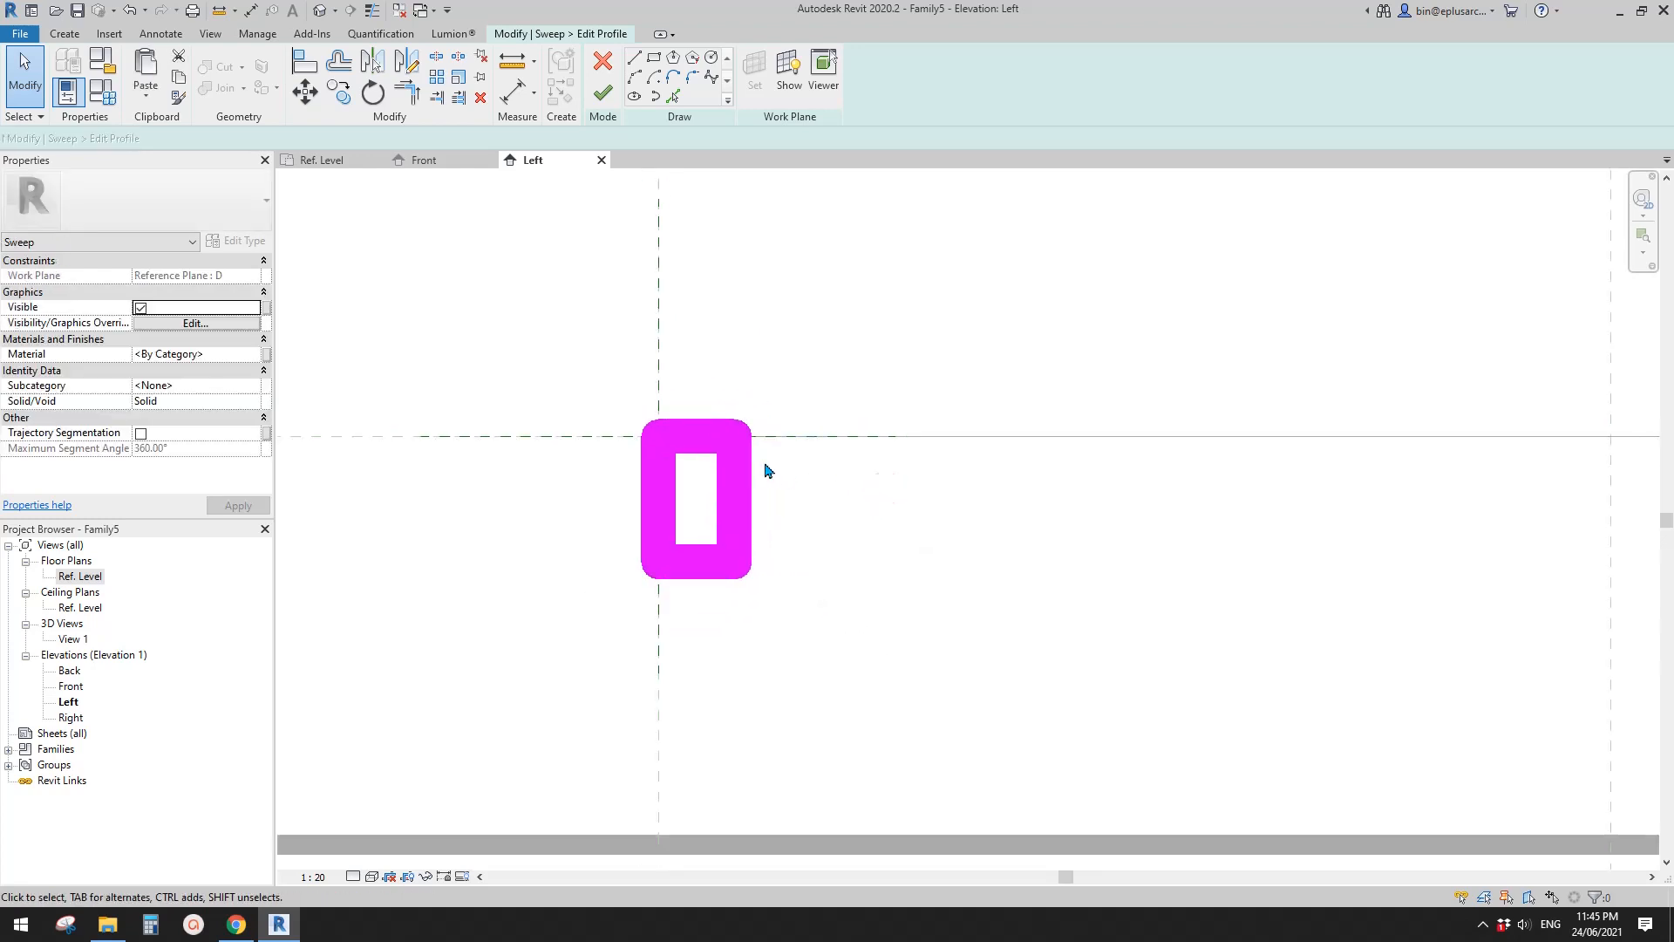
middle_click_drag(737, 521, 717, 553)
scroll(791, 530, "down", 2)
scroll(775, 541, "down", 2)
scroll(718, 553, "up", 2)
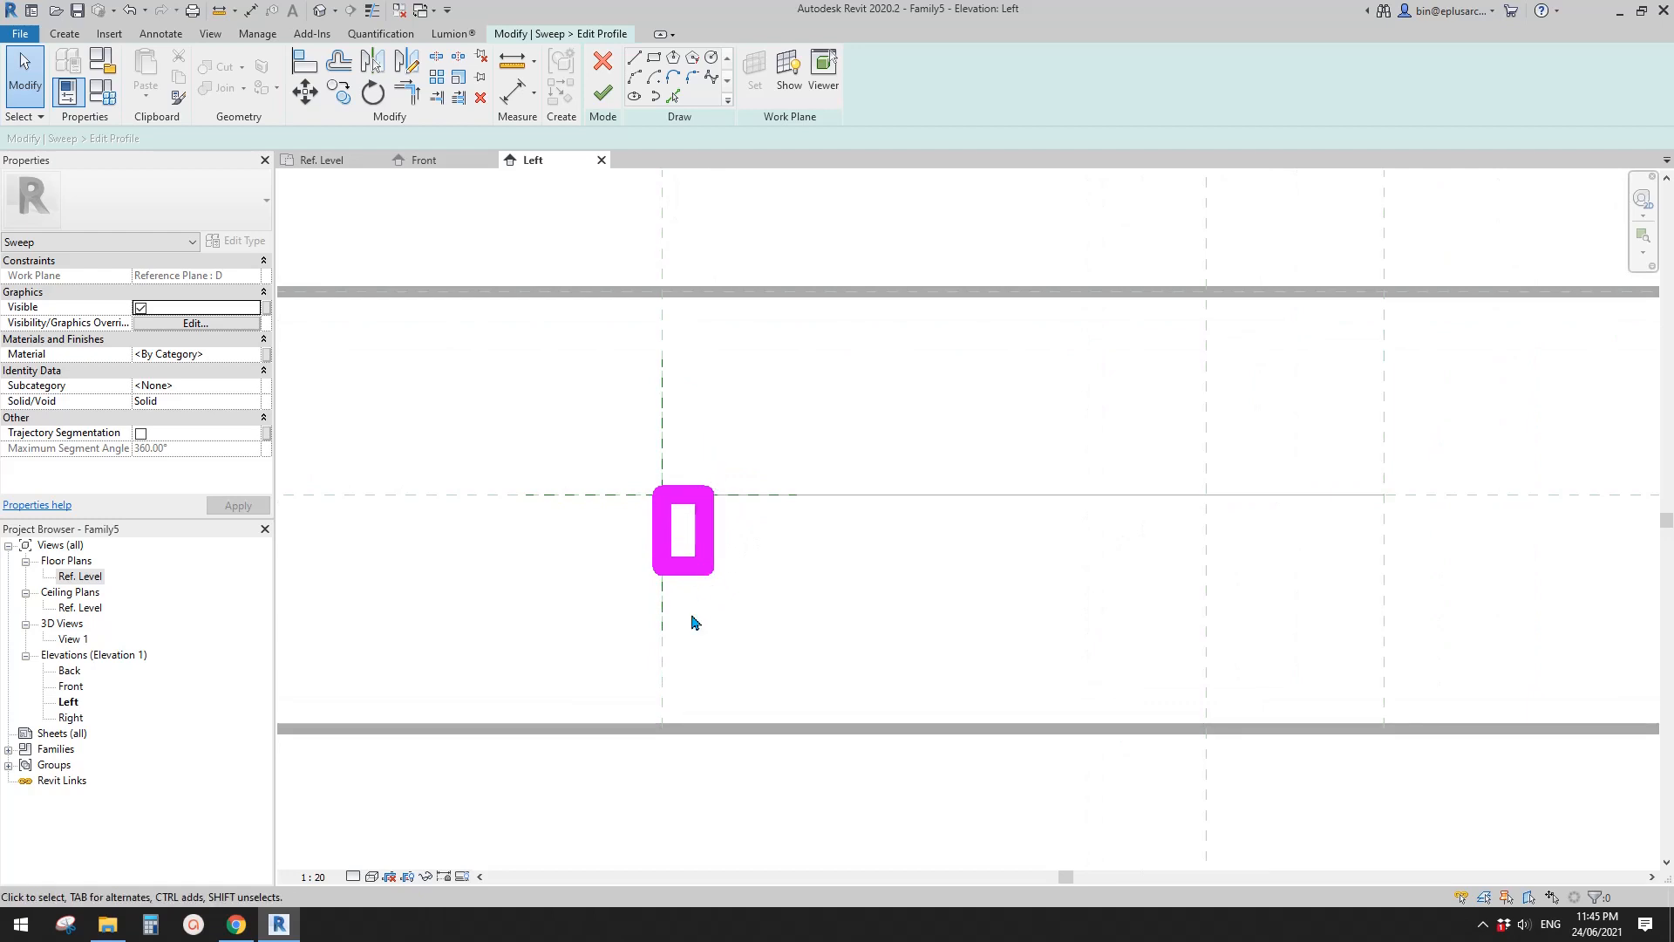
middle_click_drag(700, 530, 702, 537)
scroll(697, 537, "down", 3)
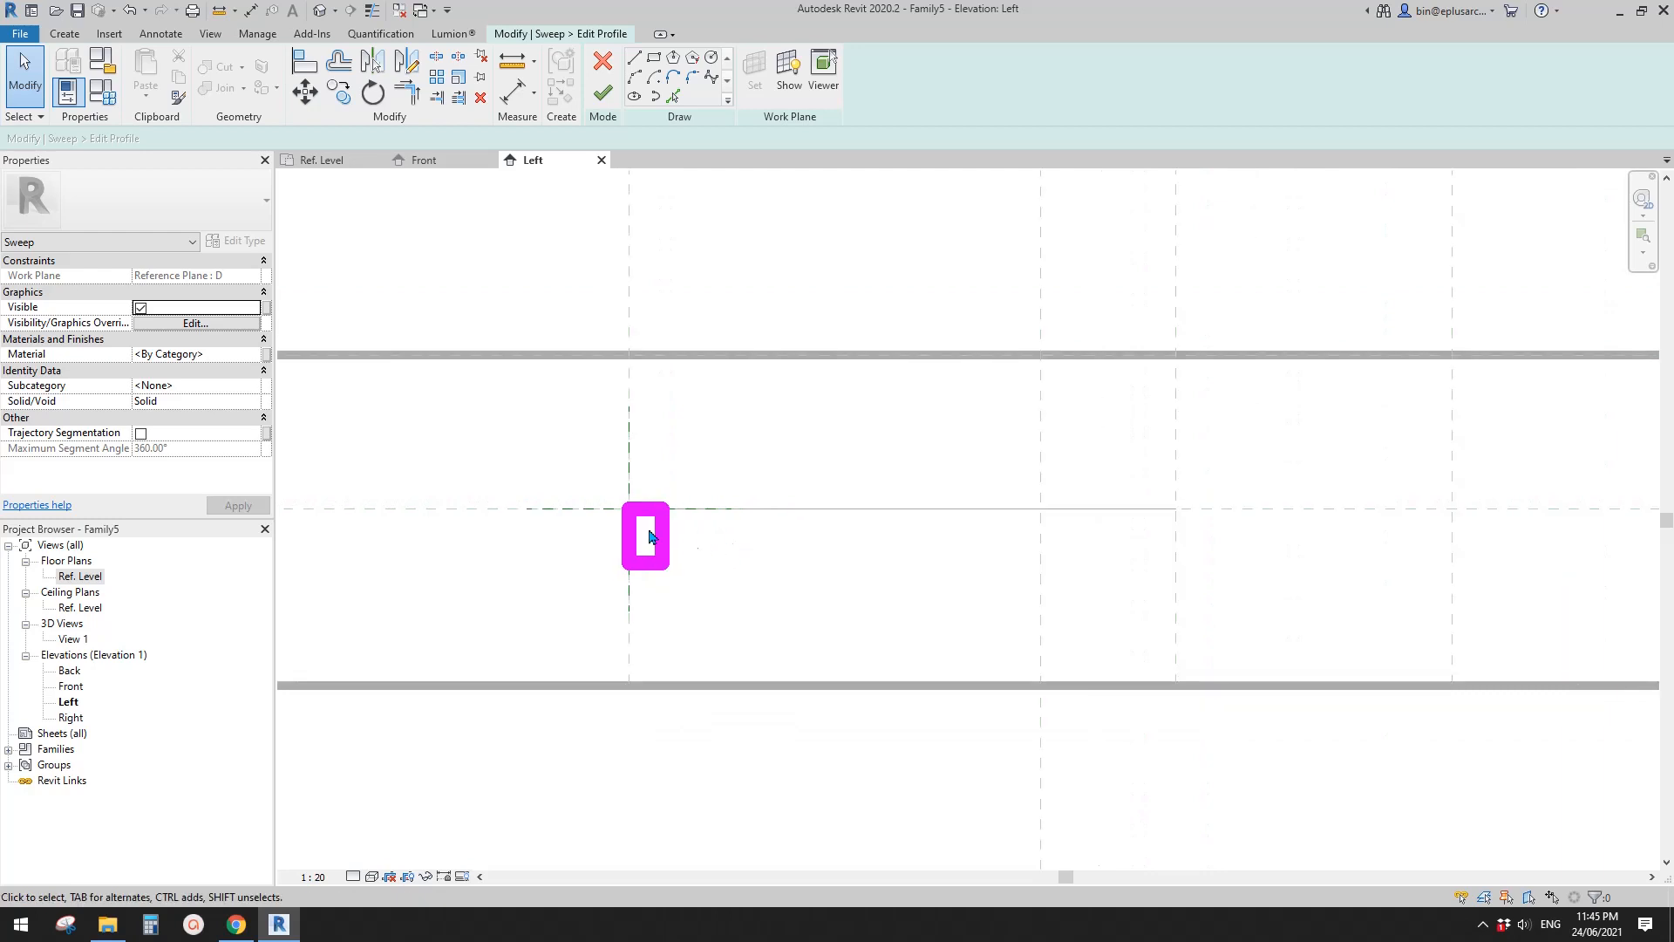
middle_click_drag(729, 551, 683, 562)
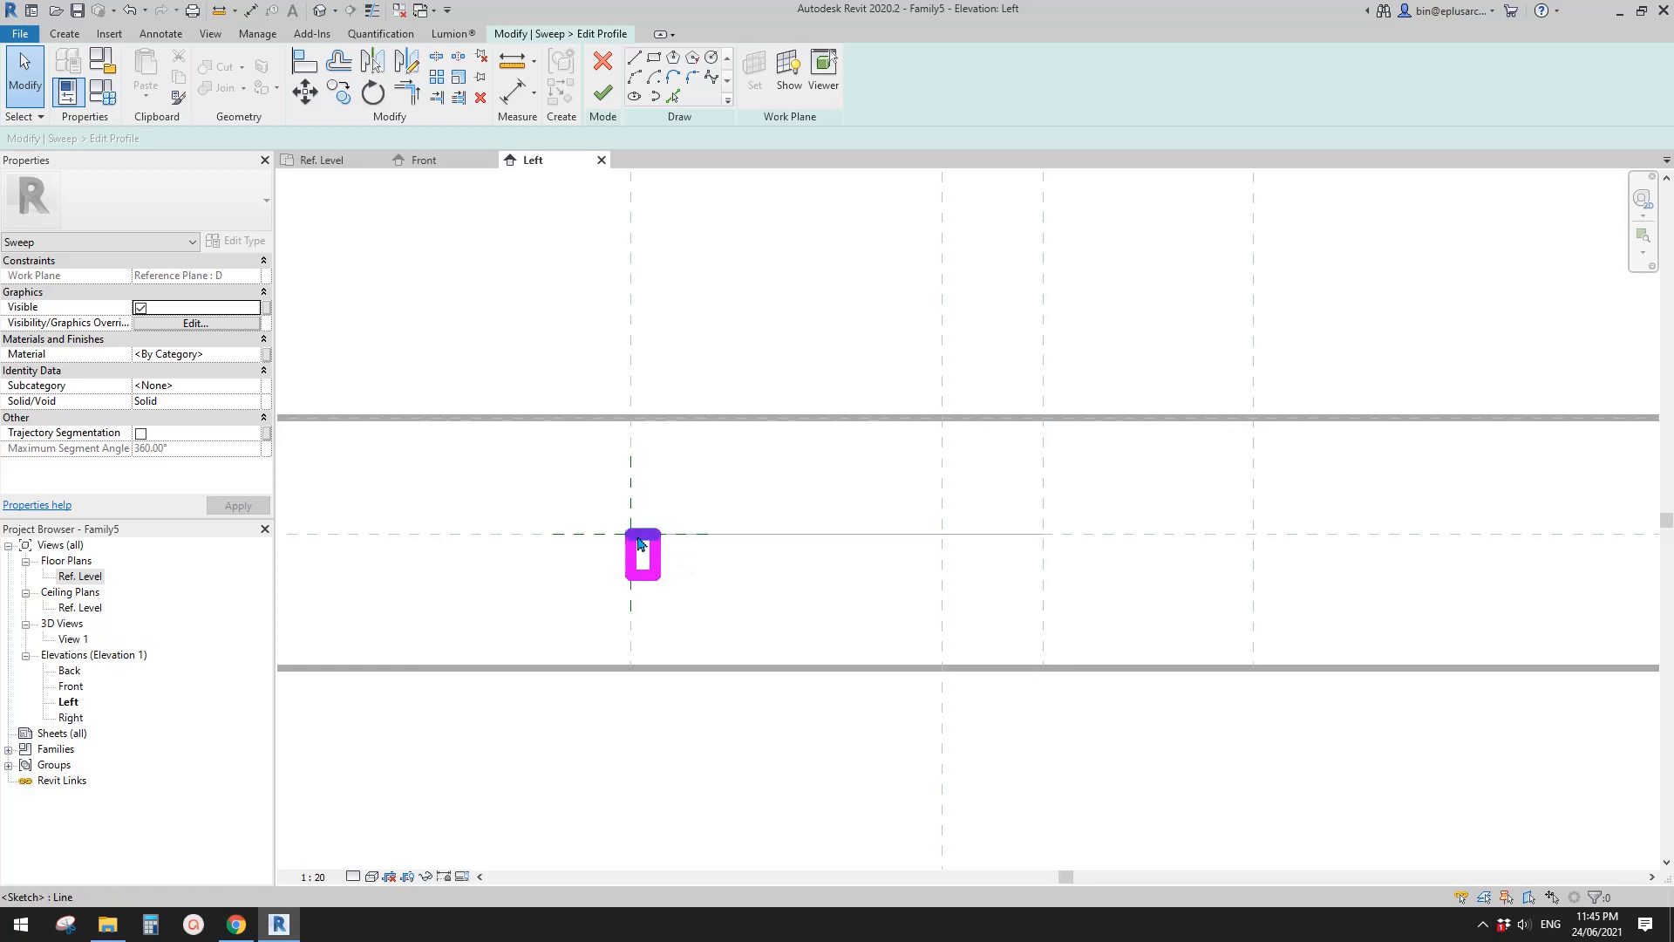
middle_click_drag(686, 534, 686, 536)
middle_click_drag(708, 500, 705, 504)
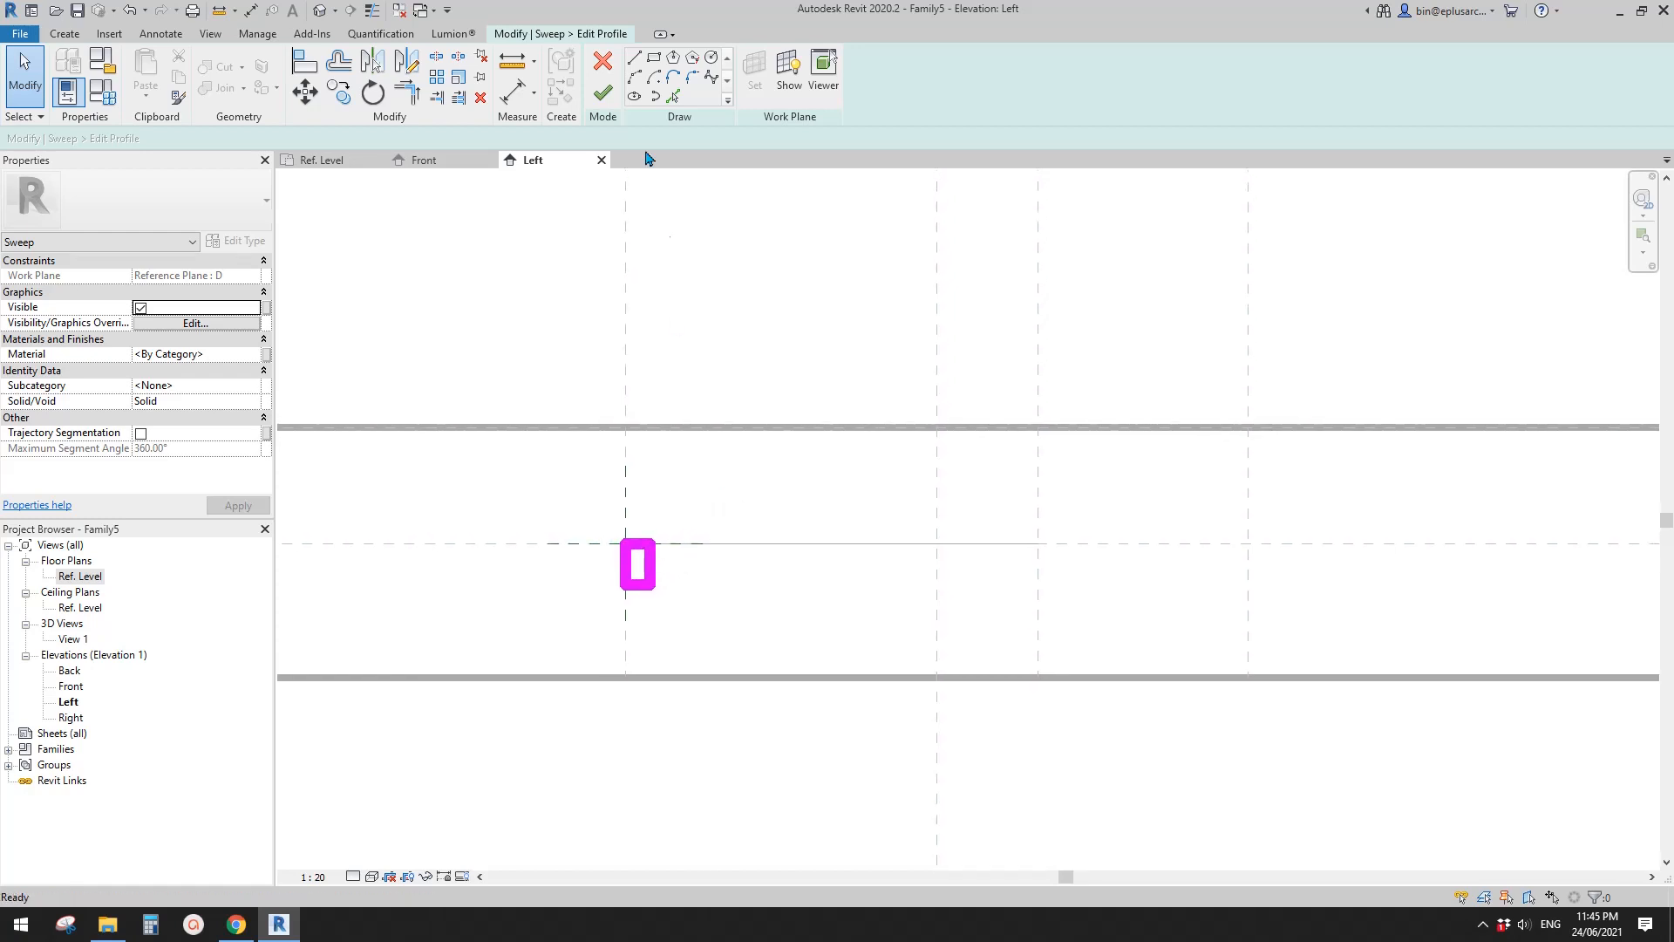
- Finish the 30 by 50 mm profile sketch and complete the upper frame sweep
left_click(604, 102)
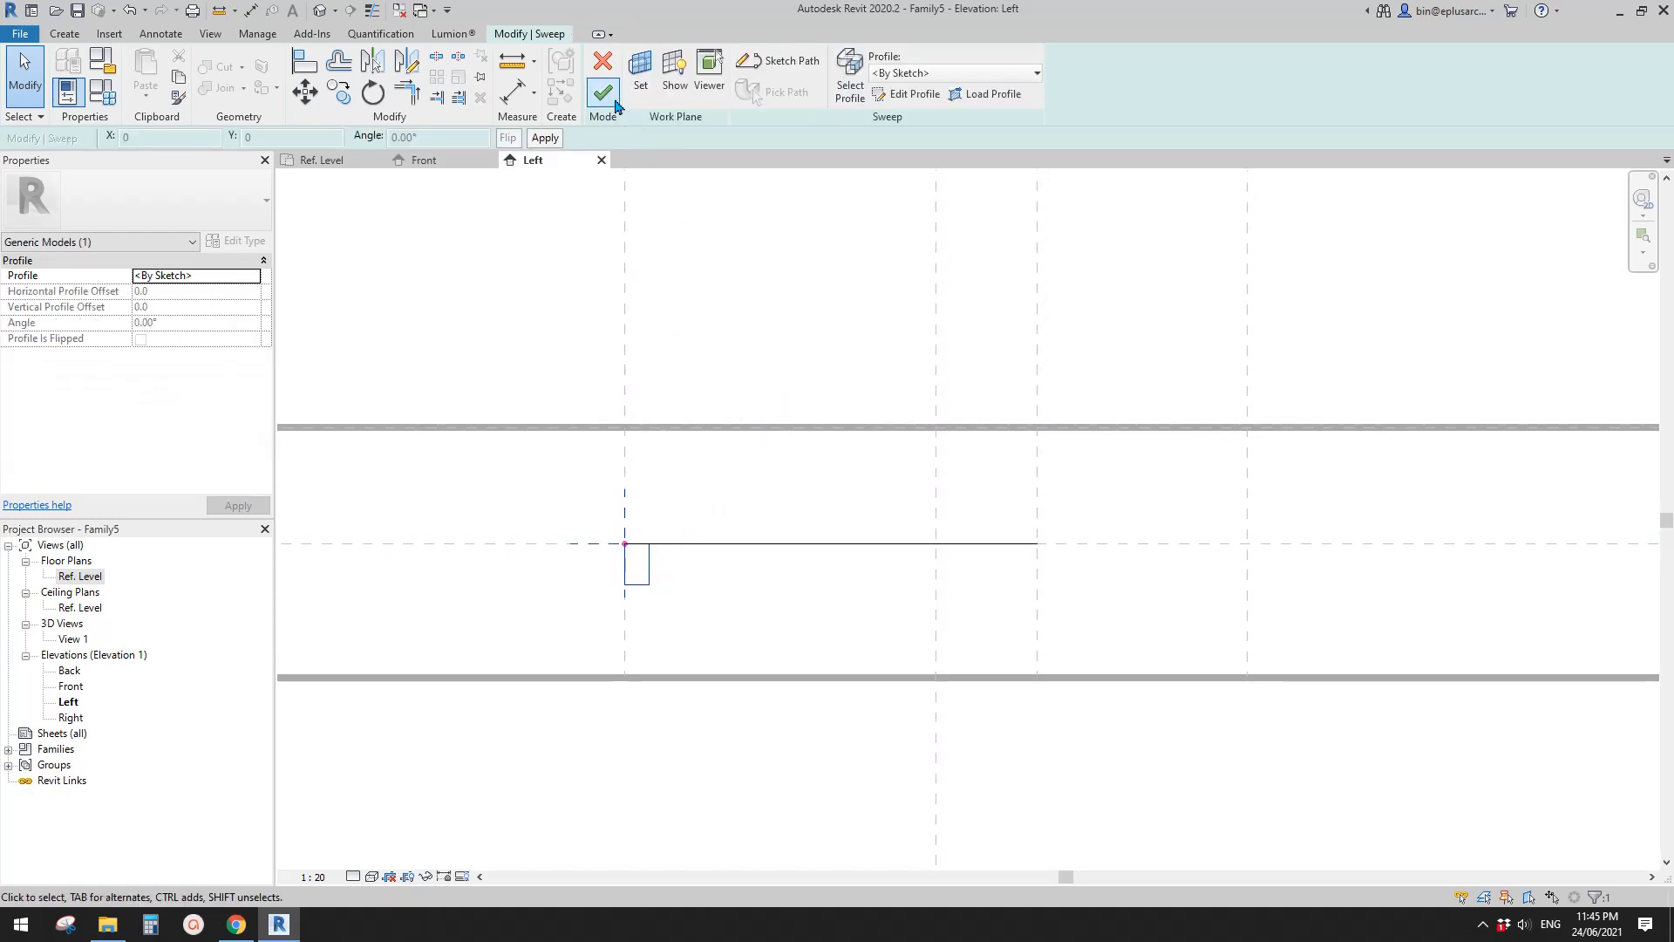
left_click(602, 98)
left_click(935, 544)
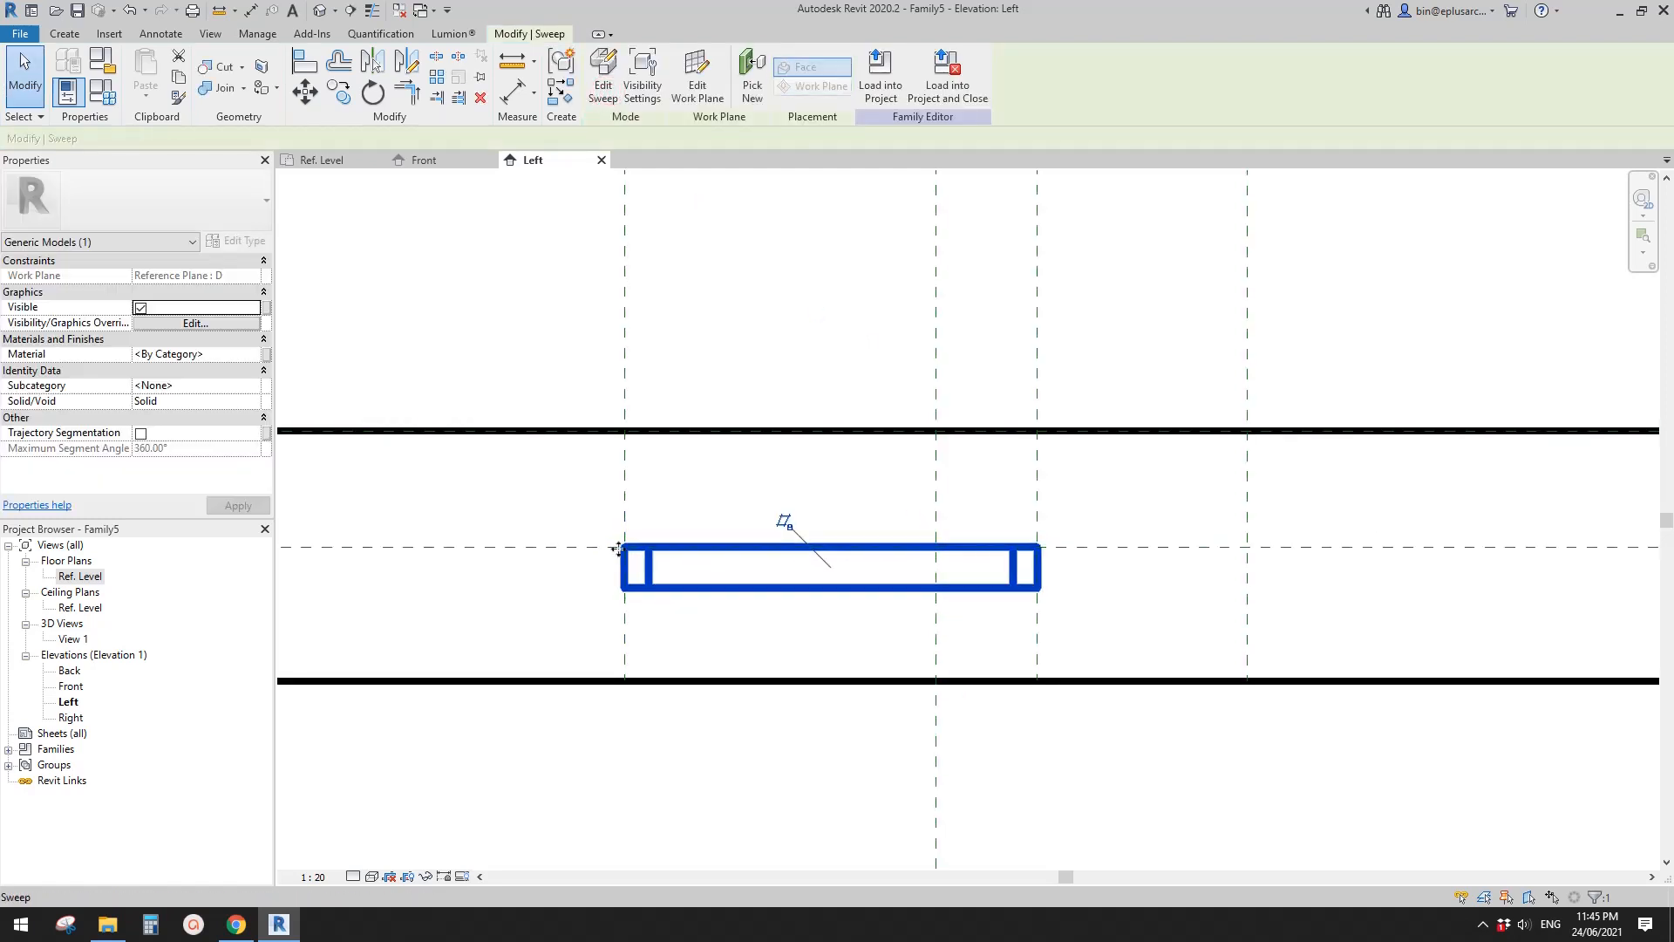
scroll(546, 449, "down", 1)
left_click(523, 370)
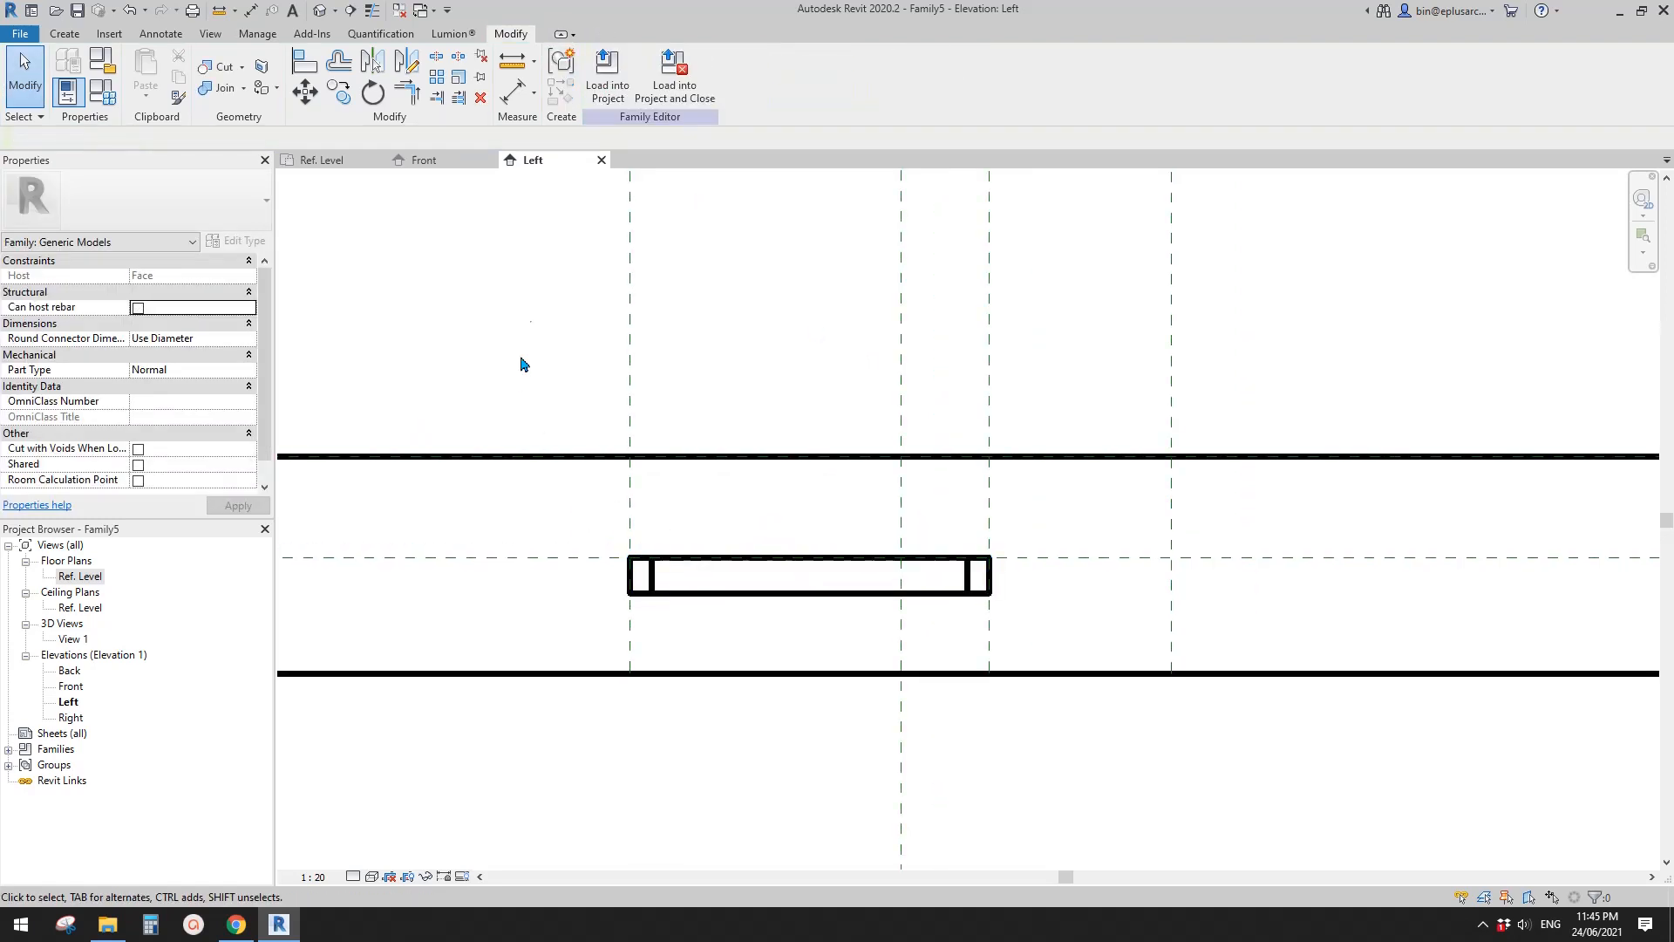
middle_click_drag(617, 350, 611, 349)
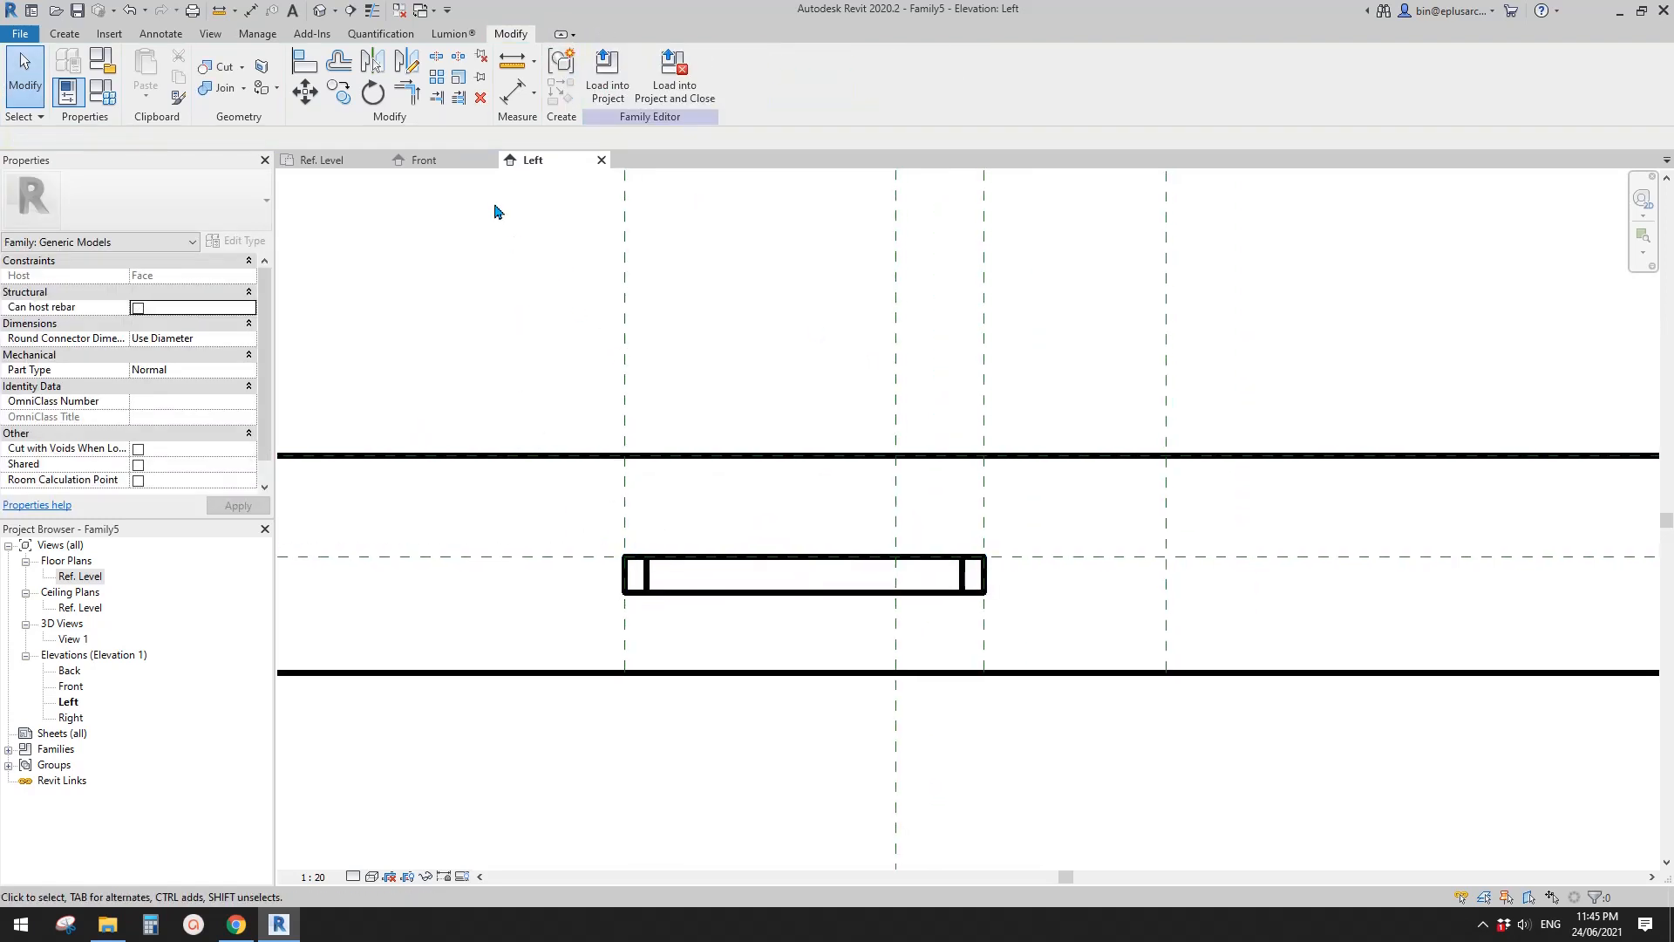
- Open the default 3D view and temporarily hide the host extrusion so only the frame geometry shows
left_click(322, 12)
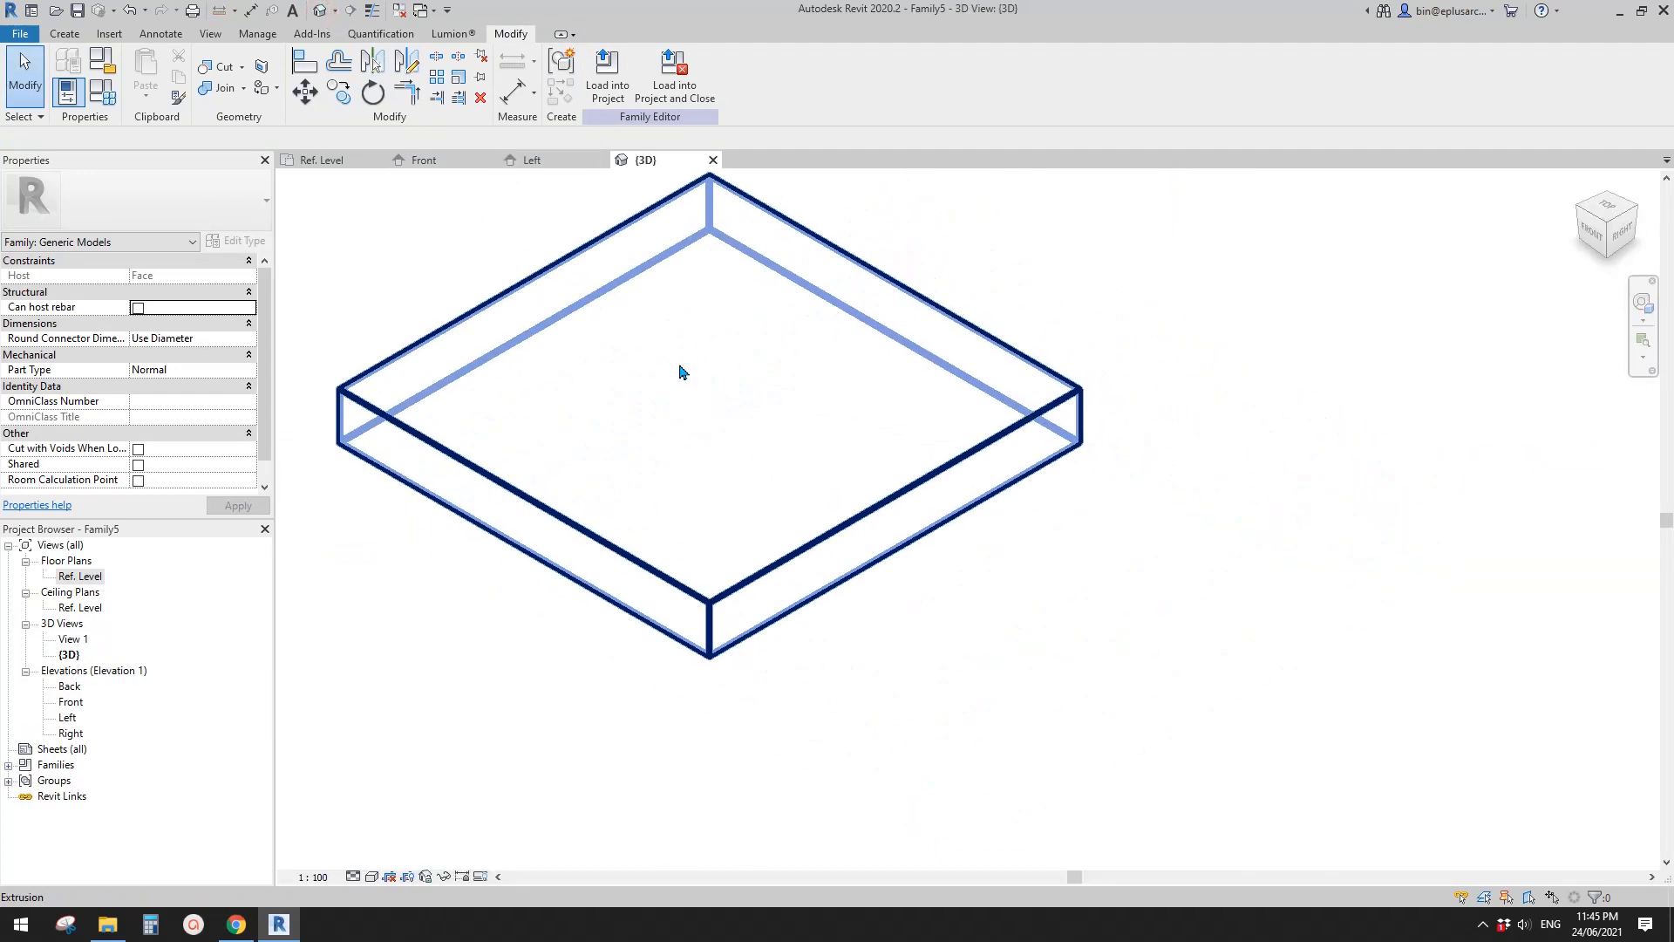
left_click(705, 407)
middle_click_drag(704, 407, 561, 485)
key("h")
key("h")
- Start a second sweep on plane D in Ref. Level and sketch a rectangular path about 880 by 256 mm from the intermediate to the lower H plane
double_click(80, 575)
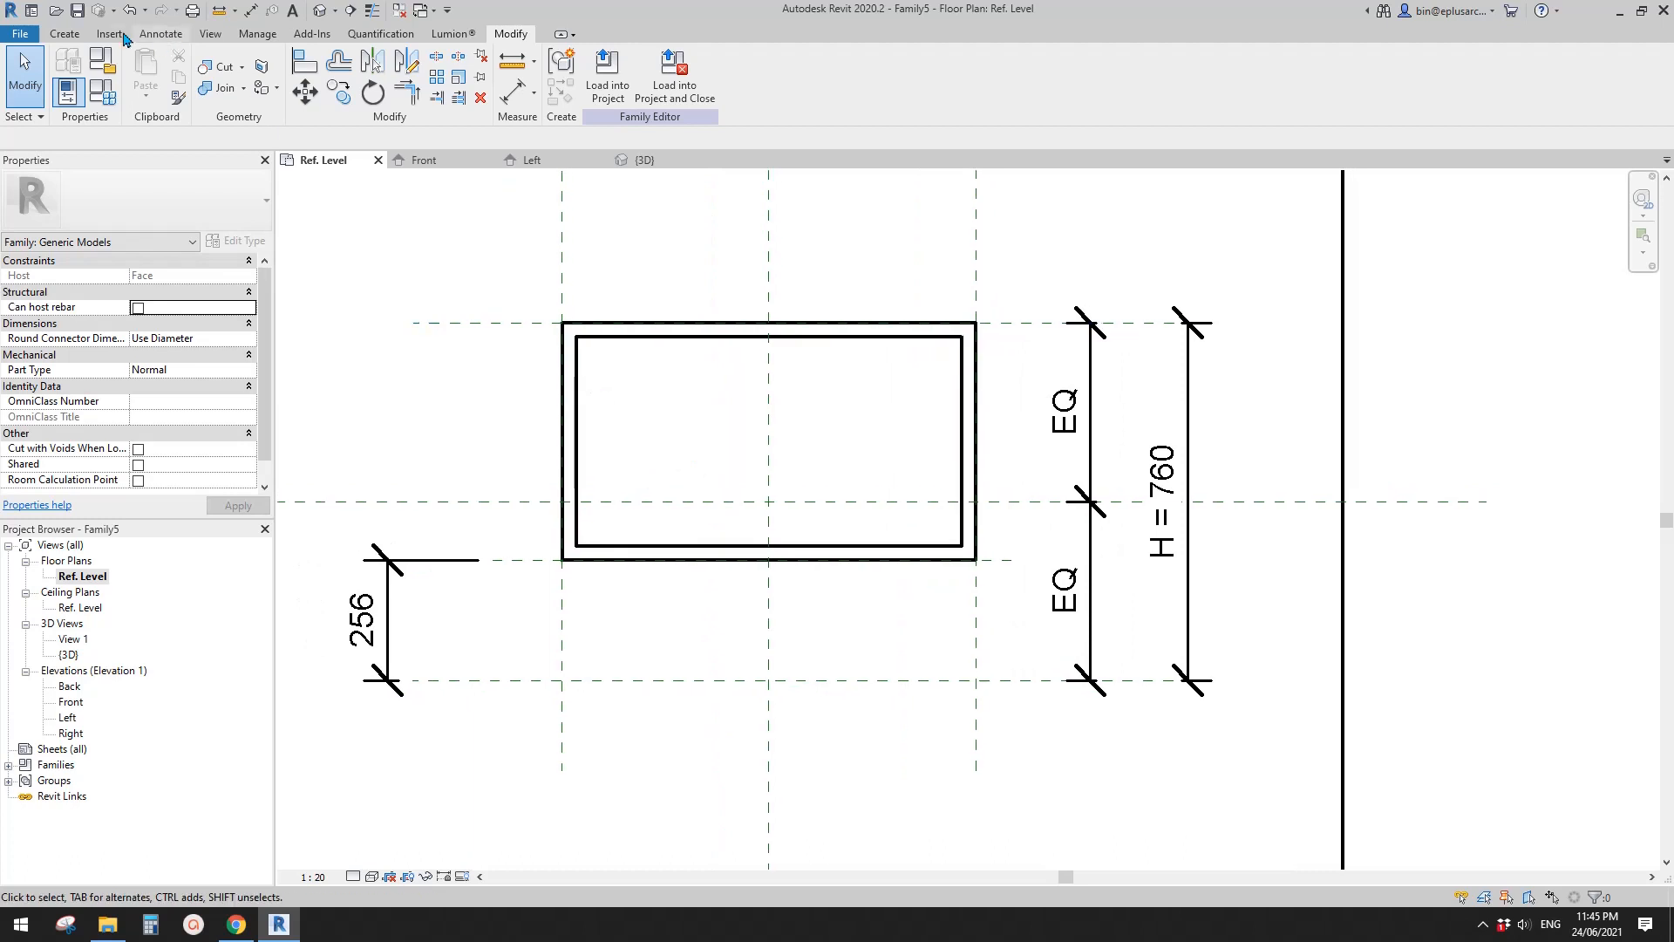
left_click(65, 34)
left_click(264, 70)
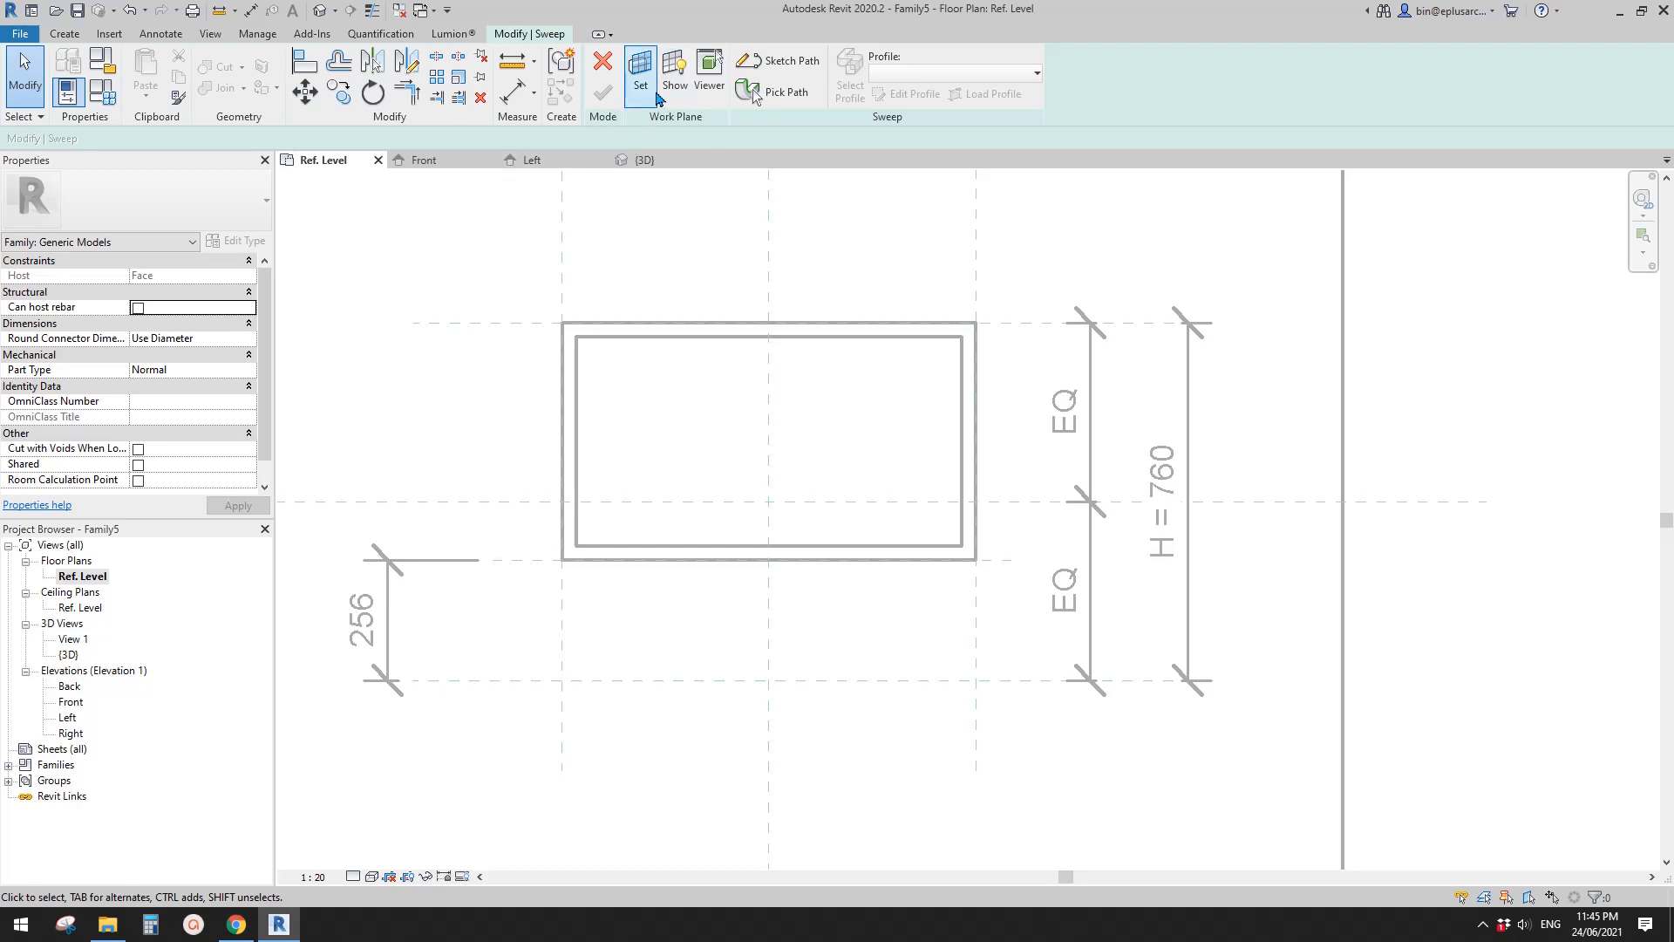
left_click(640, 70)
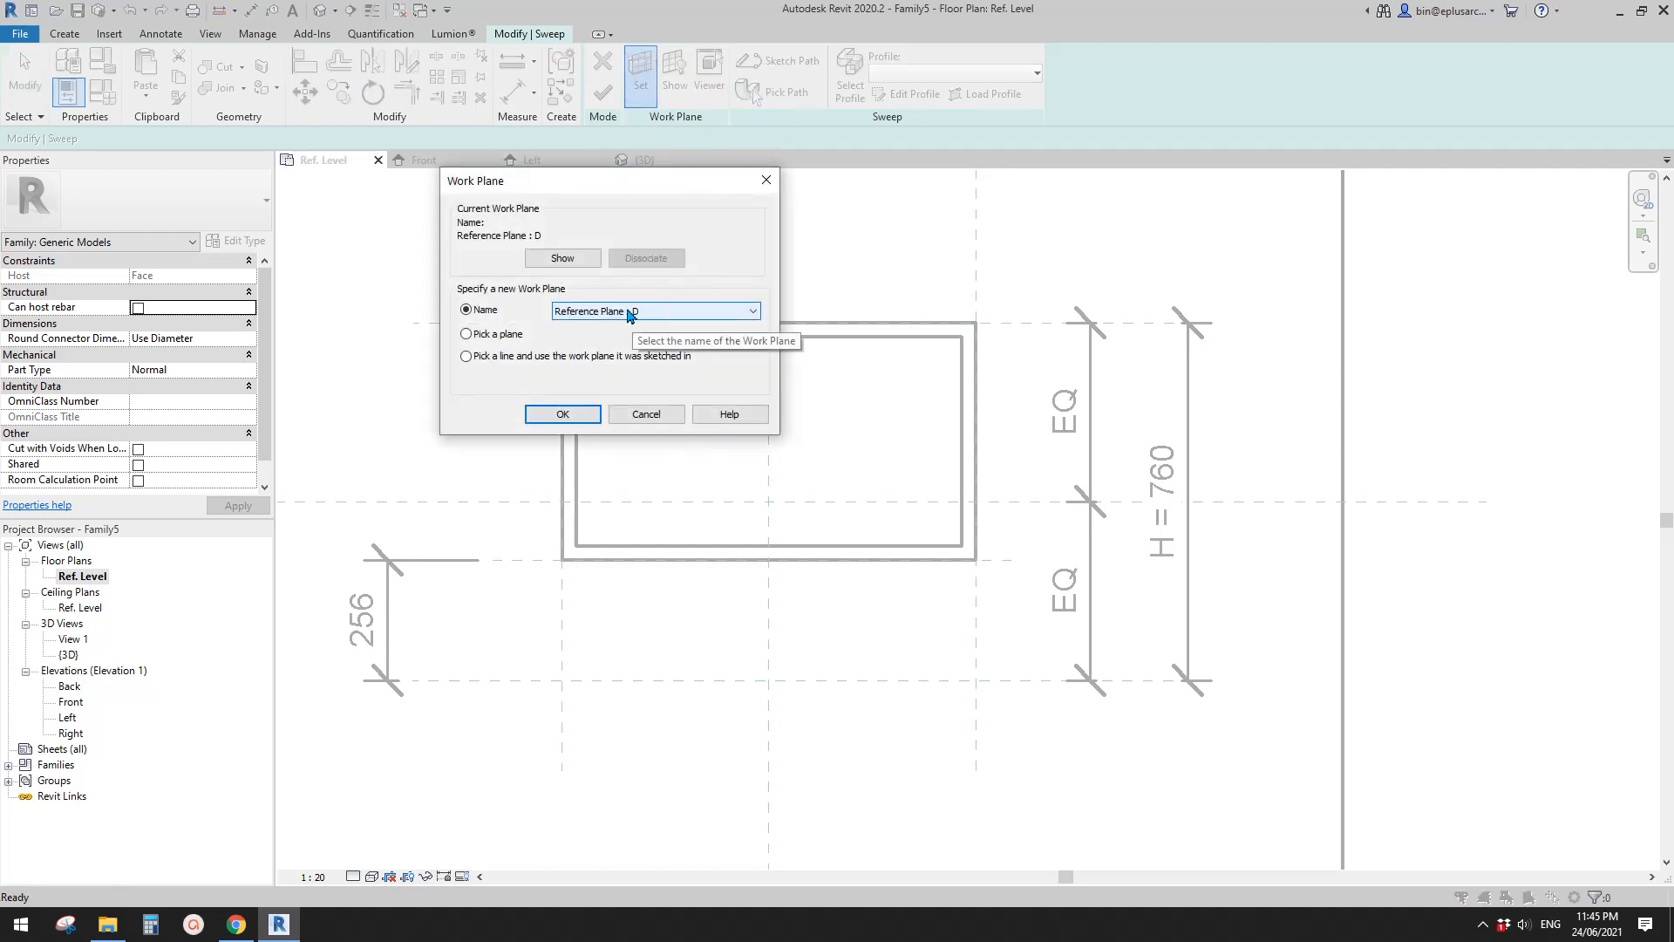
left_click(655, 415)
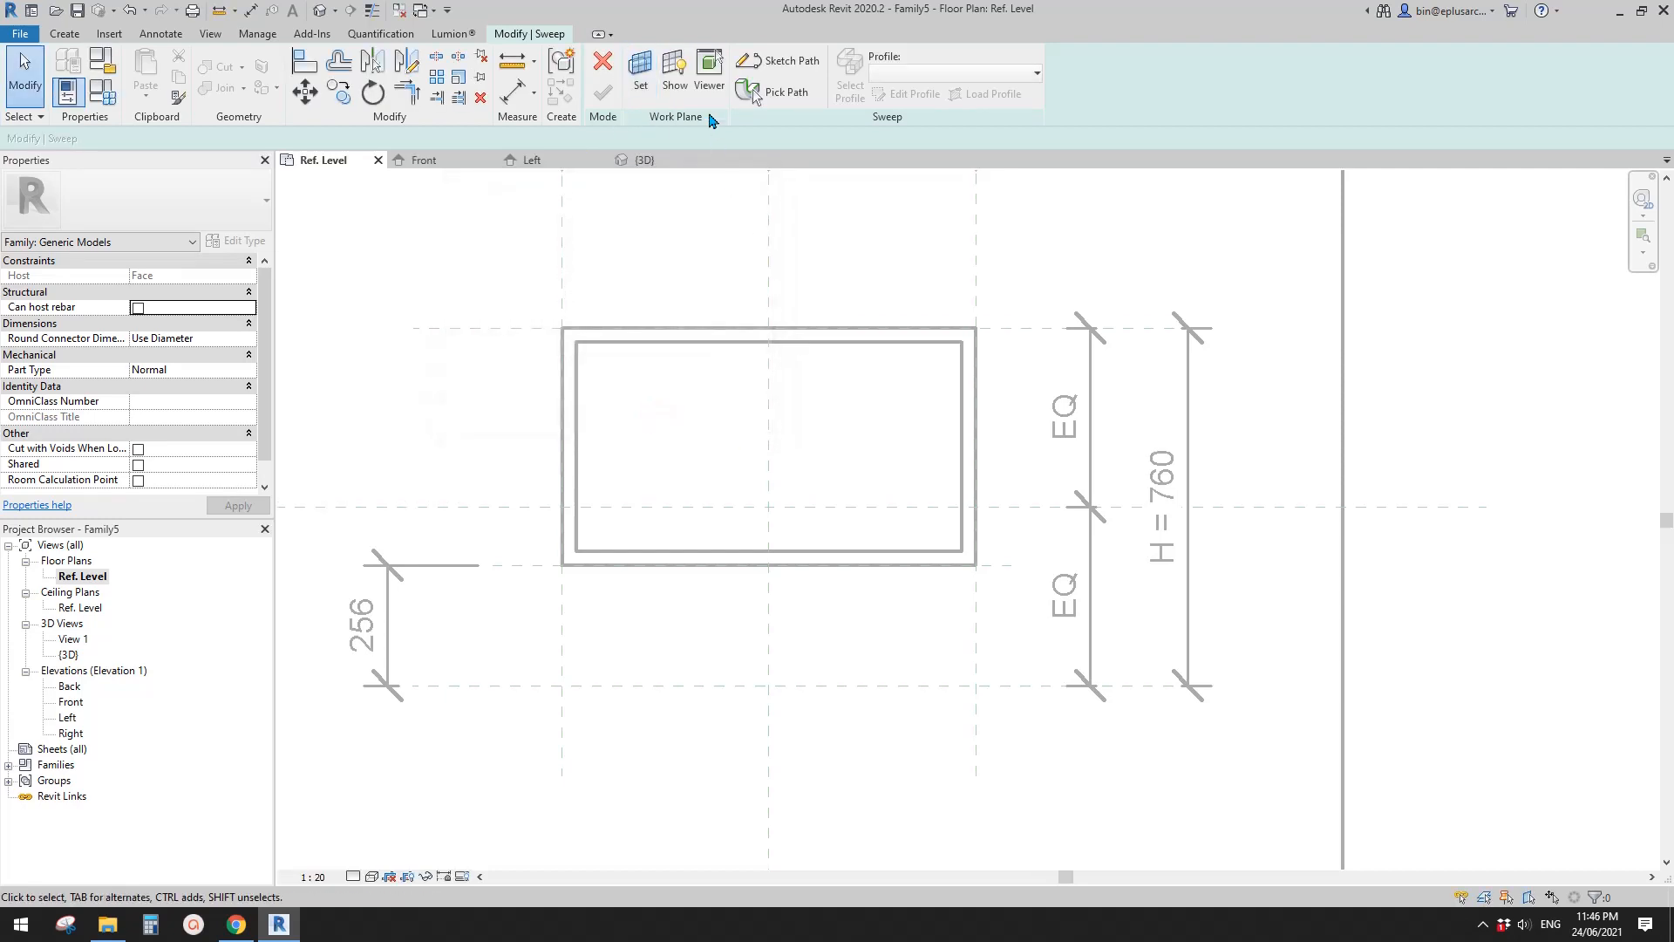
left_click(776, 66)
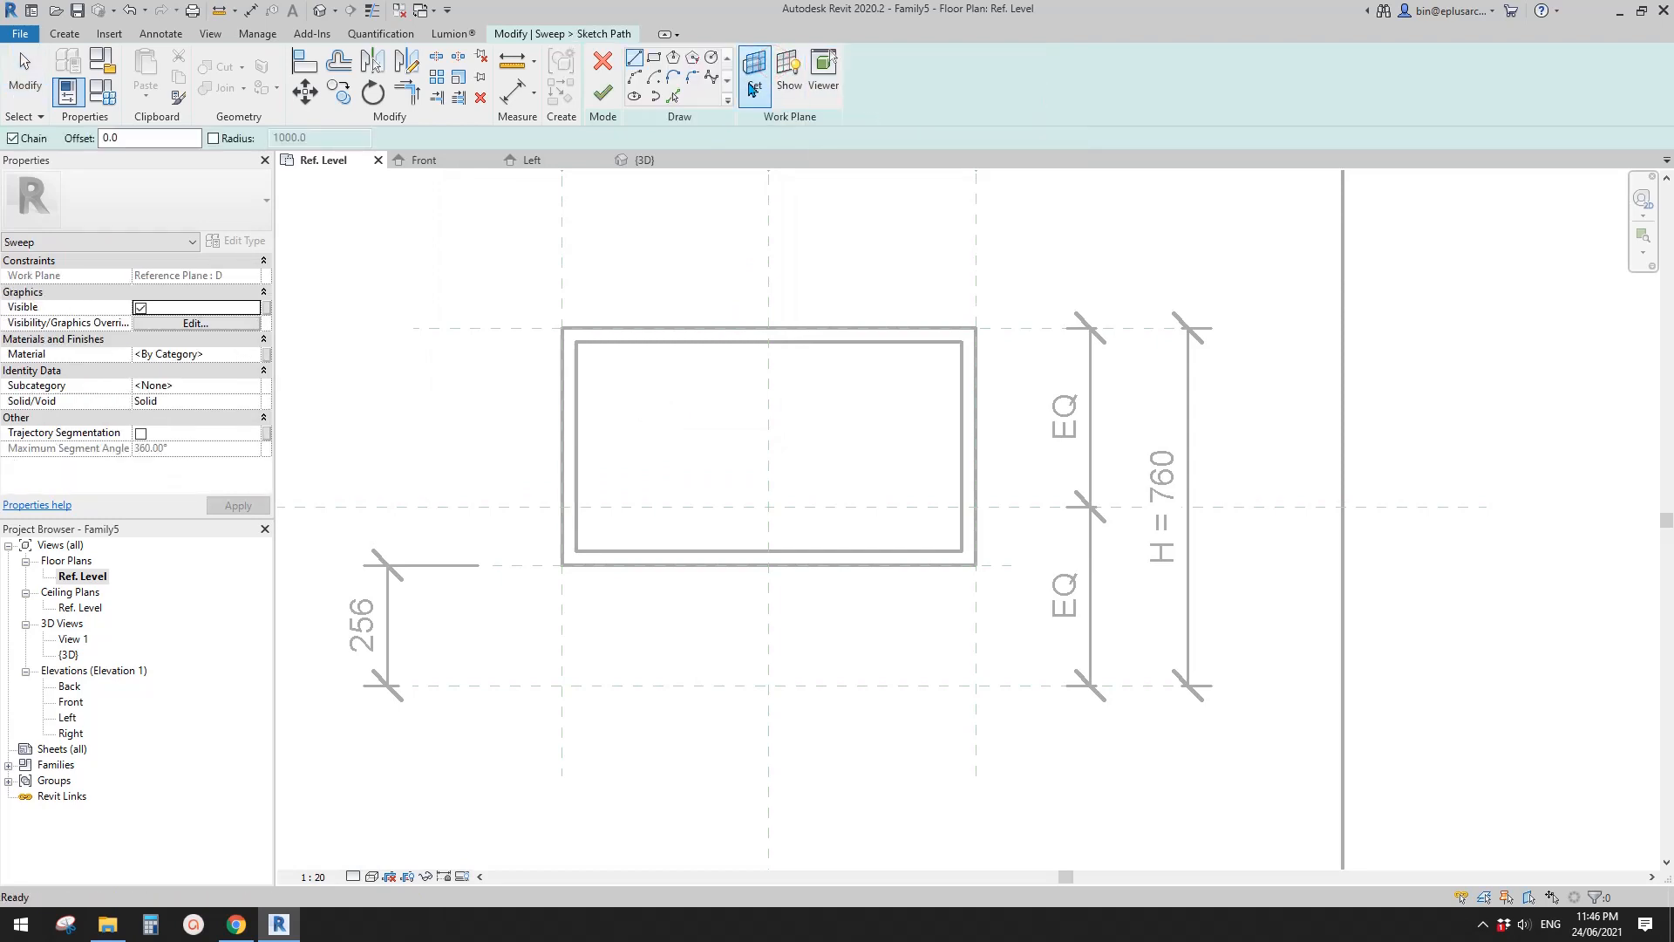
left_click(656, 61)
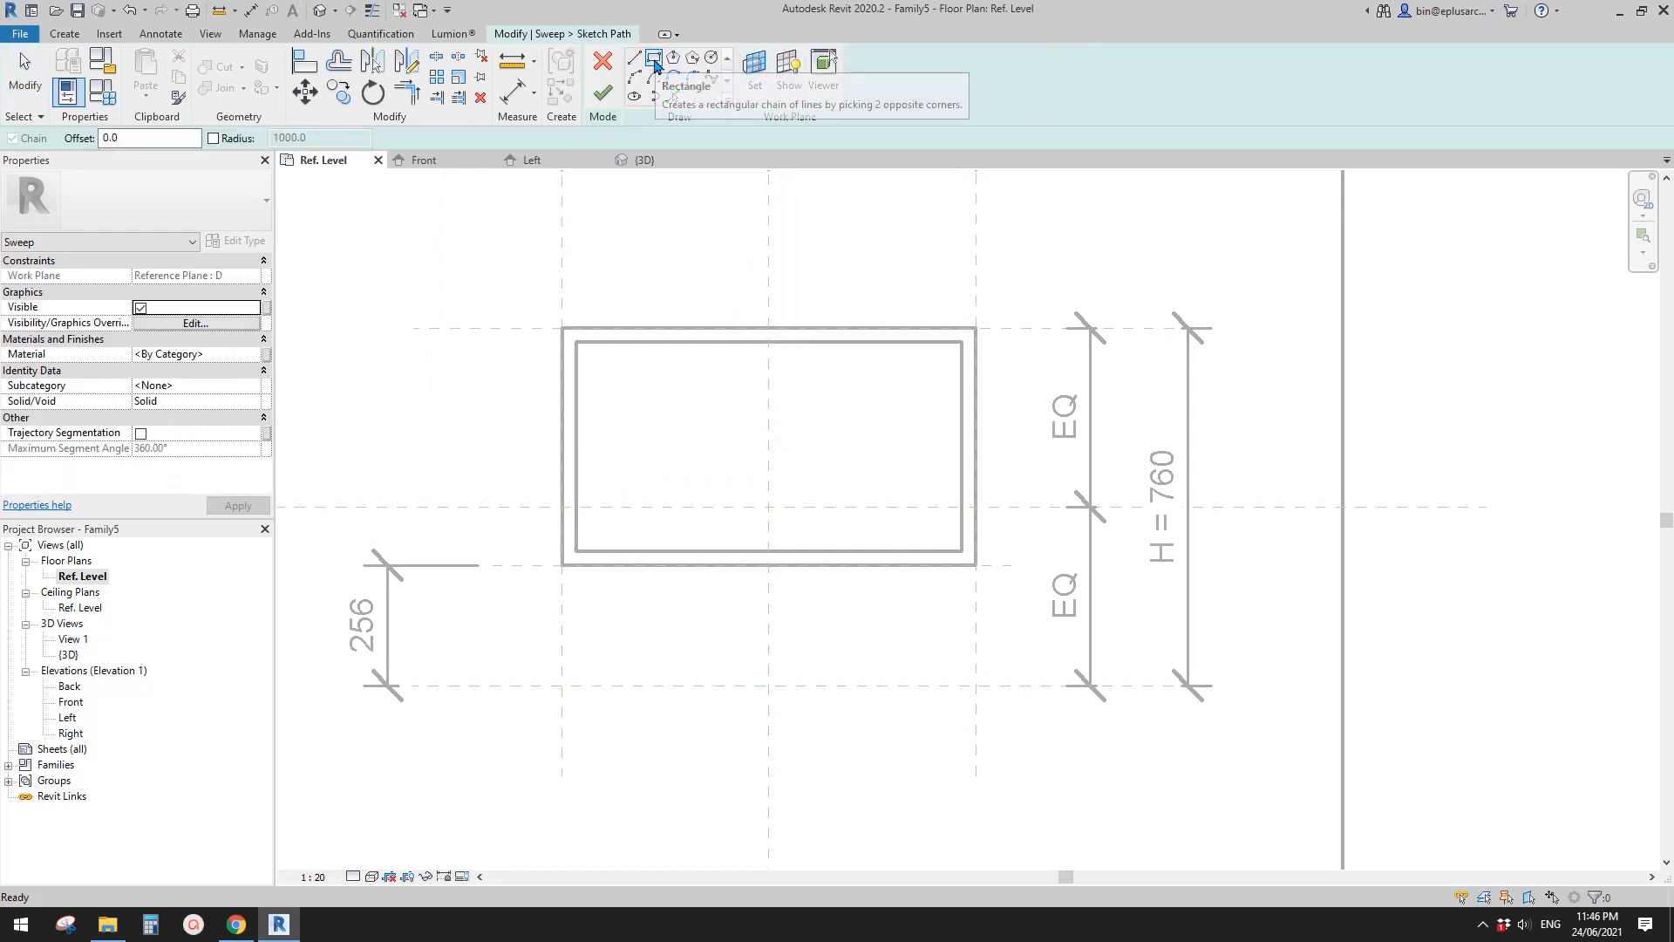
left_click(562, 567)
left_click(977, 686)
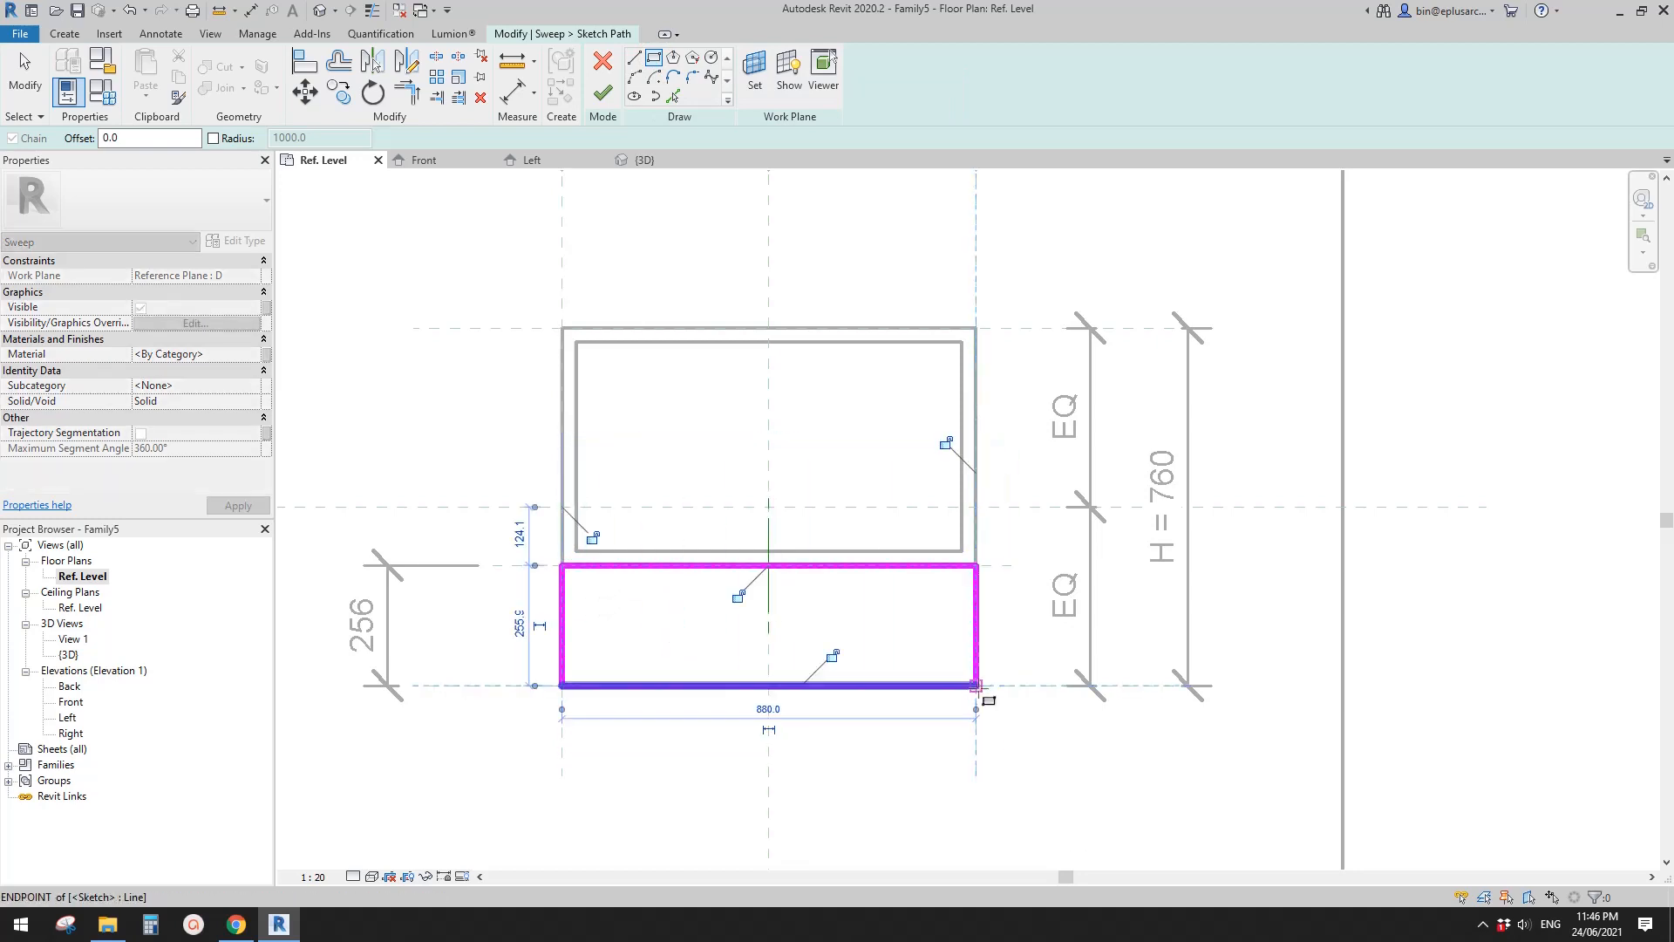
- Lock all four edges of the lower rectangular path to their reference planes and finish the path sketch
left_click(739, 597)
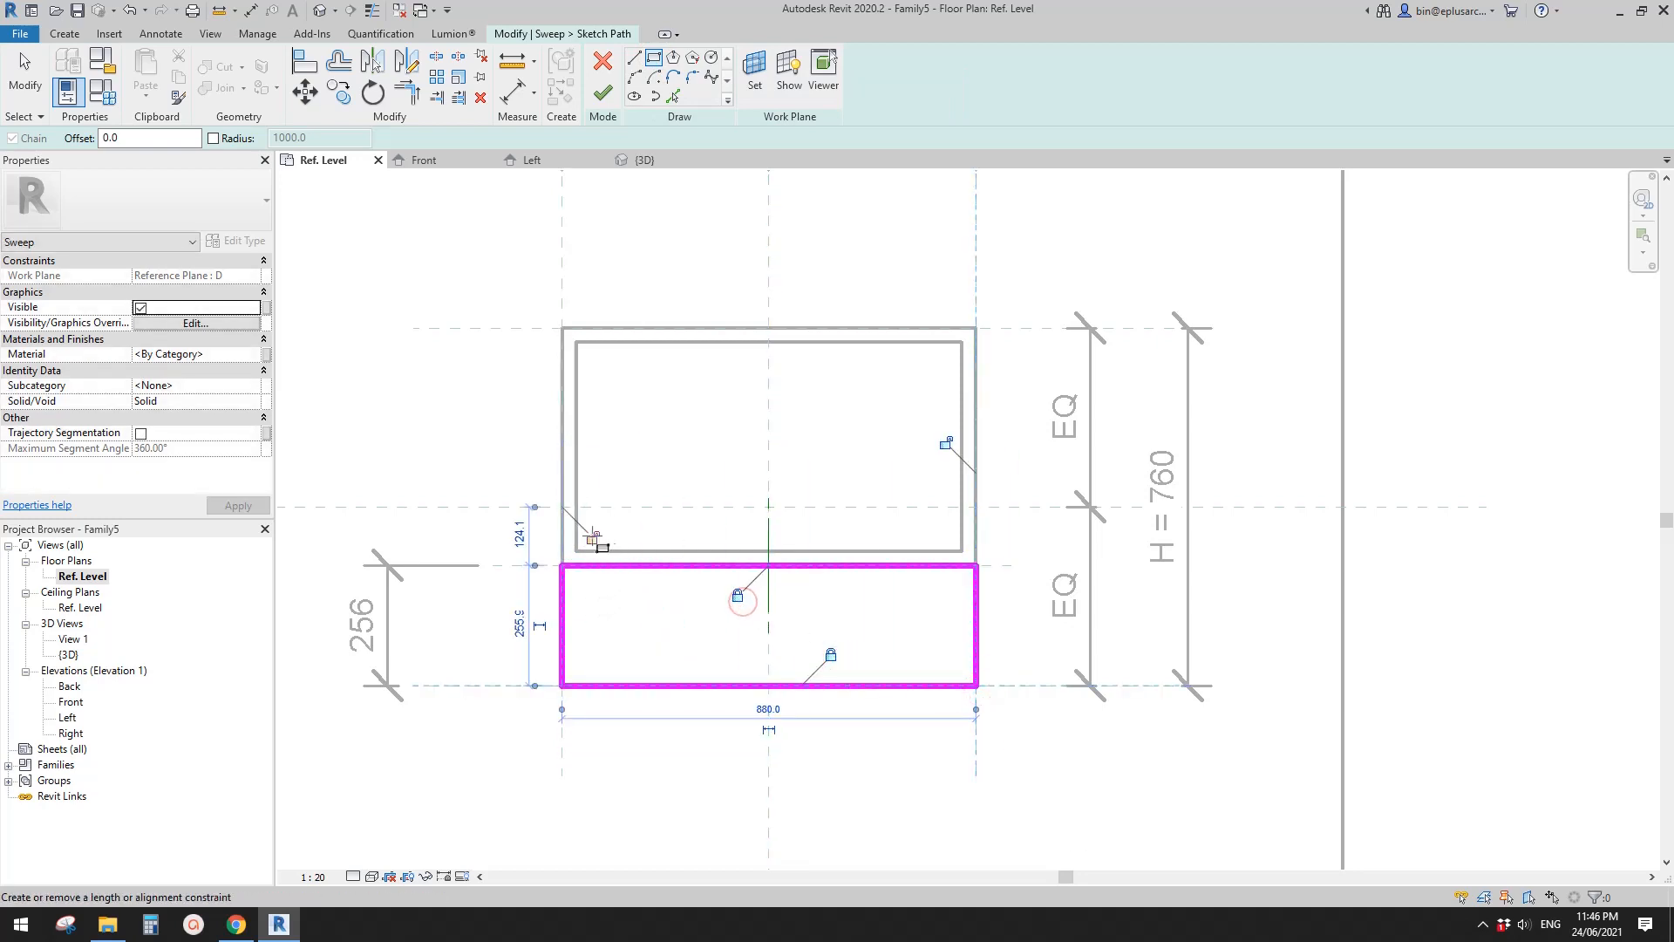
left_click(594, 537)
left_click(946, 442)
left_click(602, 94)
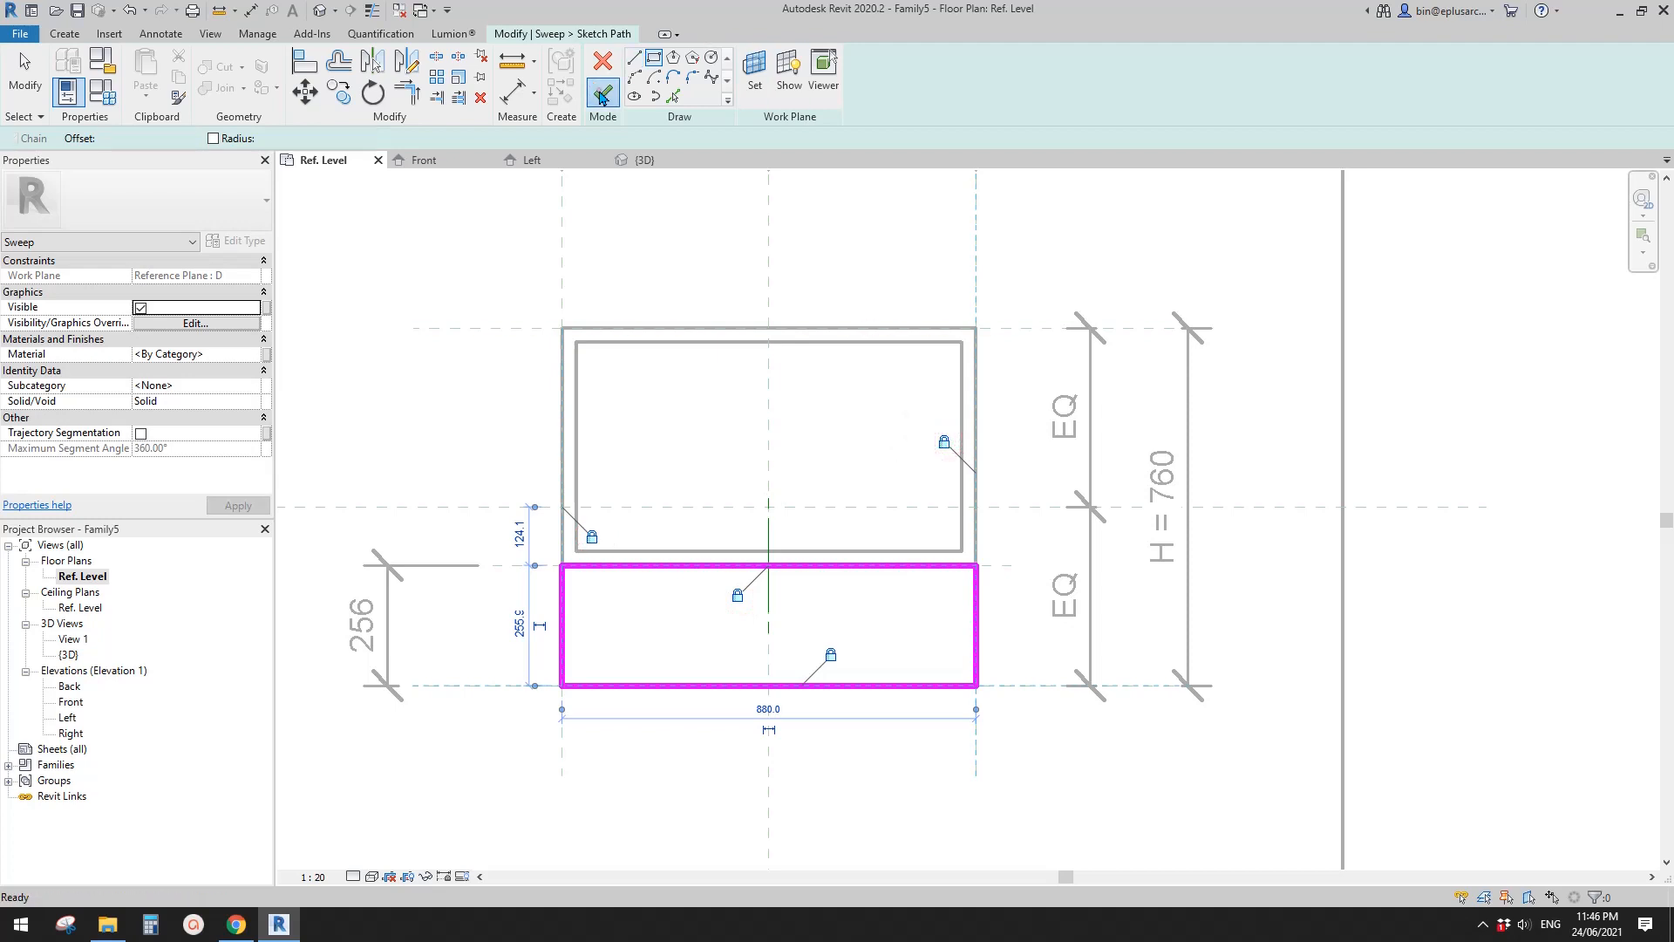
- Edit the second sweep's profile in the Left elevation and draw a 30 by 50 mm rectangle below plane D from the profile point
left_click(898, 94)
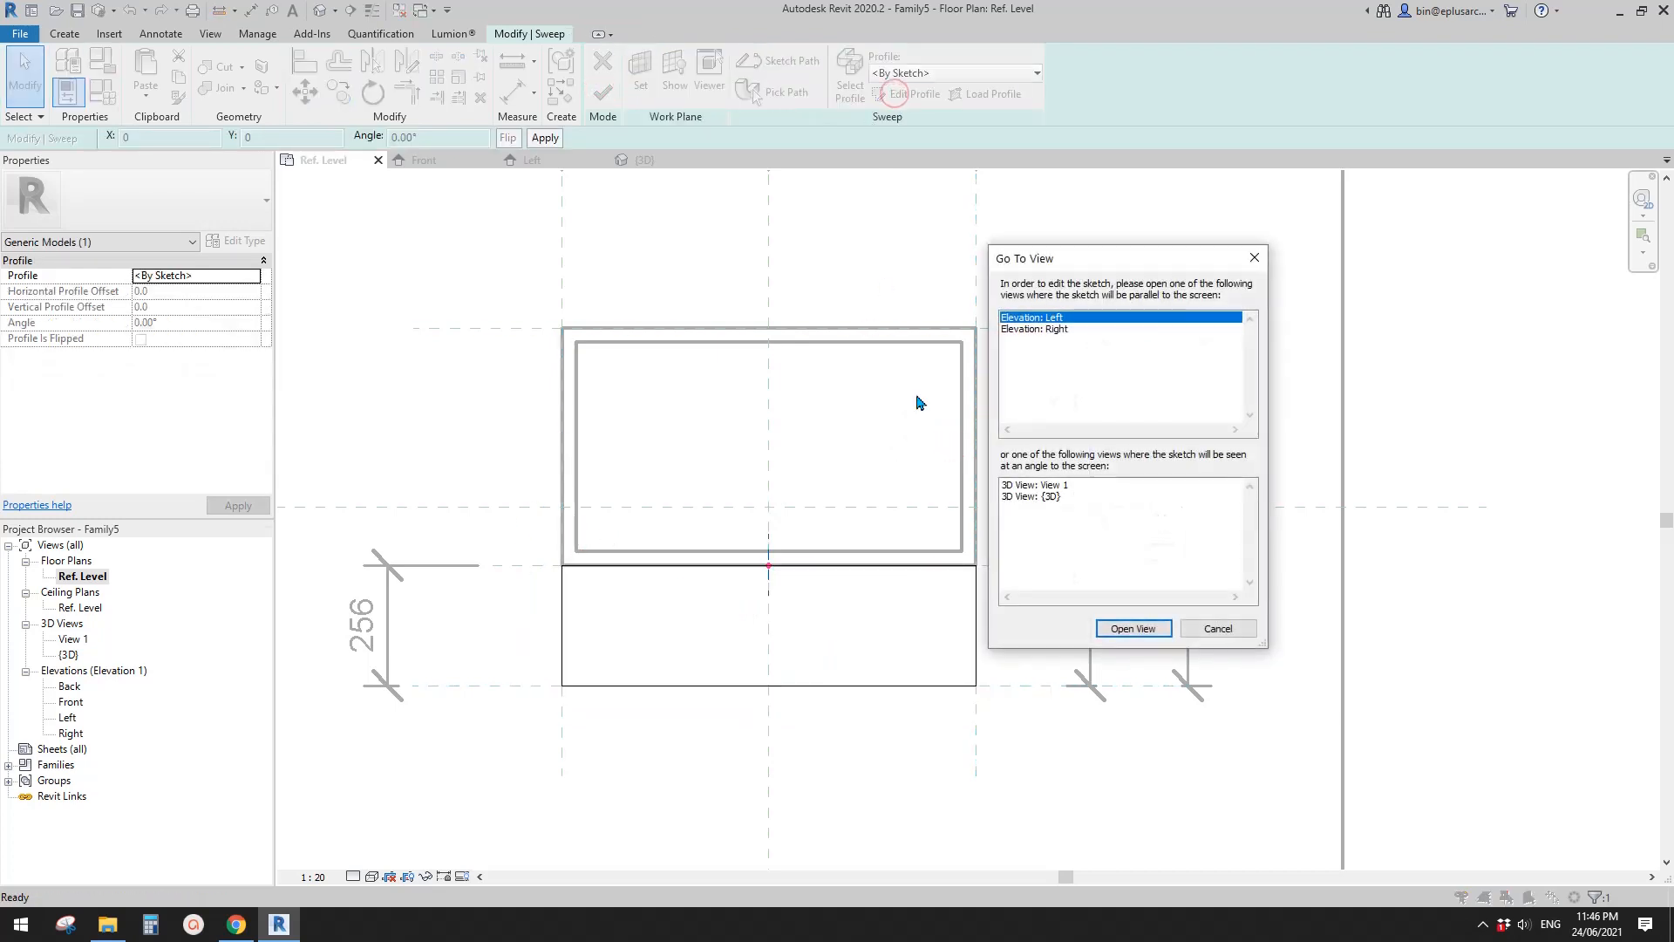
left_click(1130, 629)
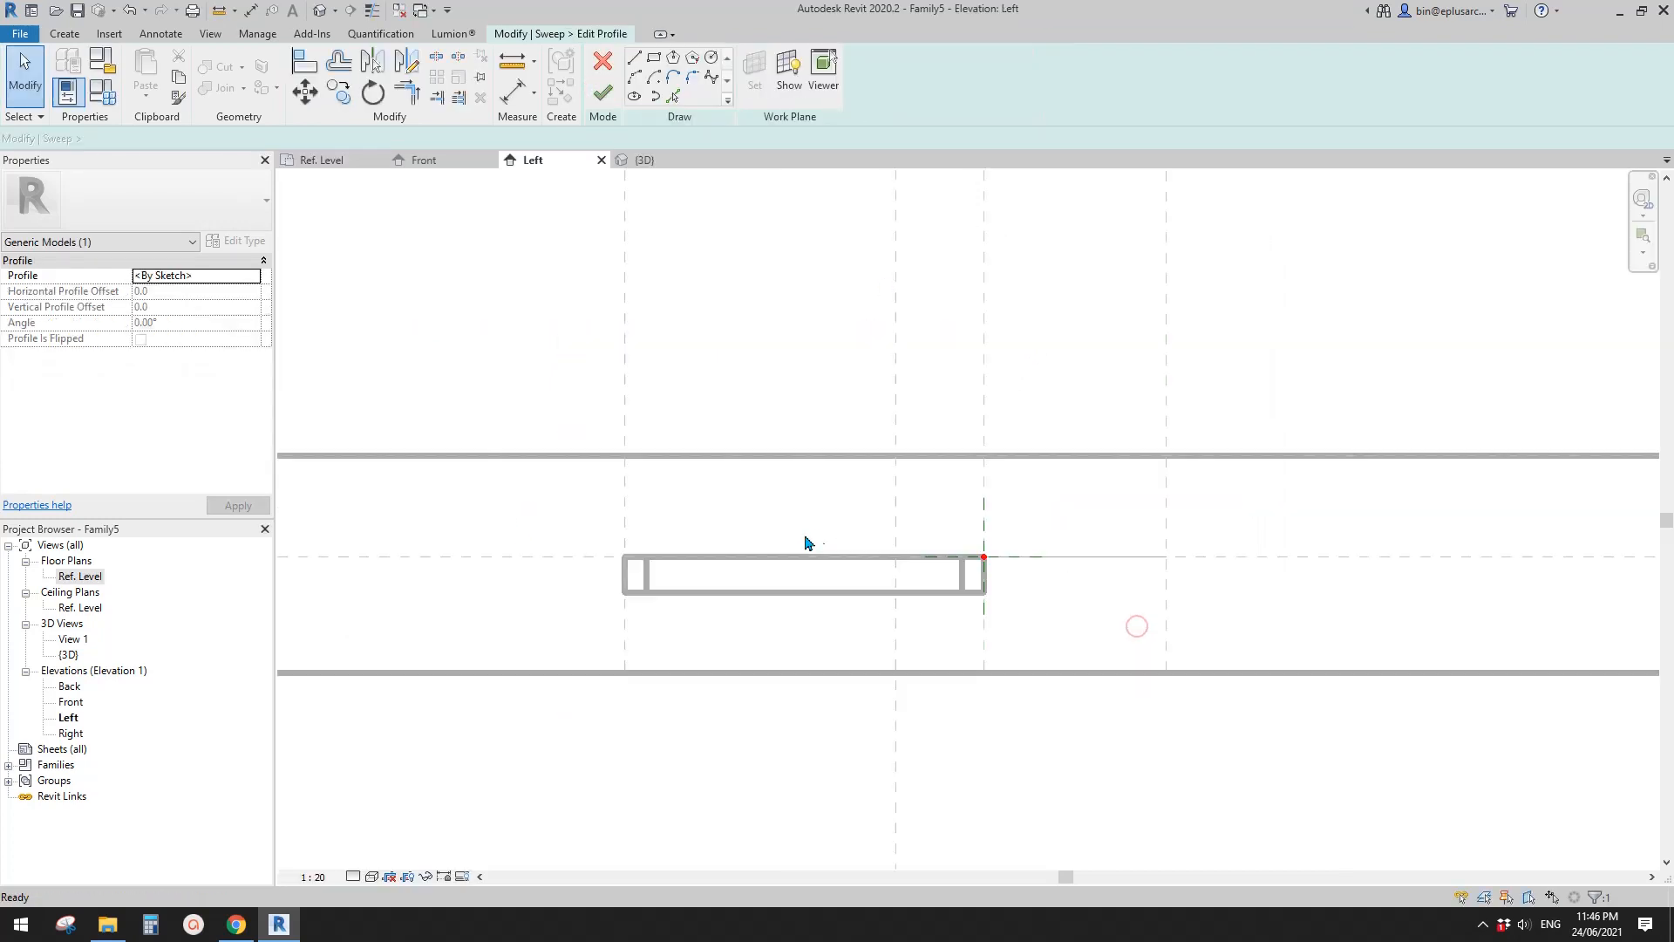
middle_click_drag(869, 581, 829, 600)
scroll(829, 600, "up", 3)
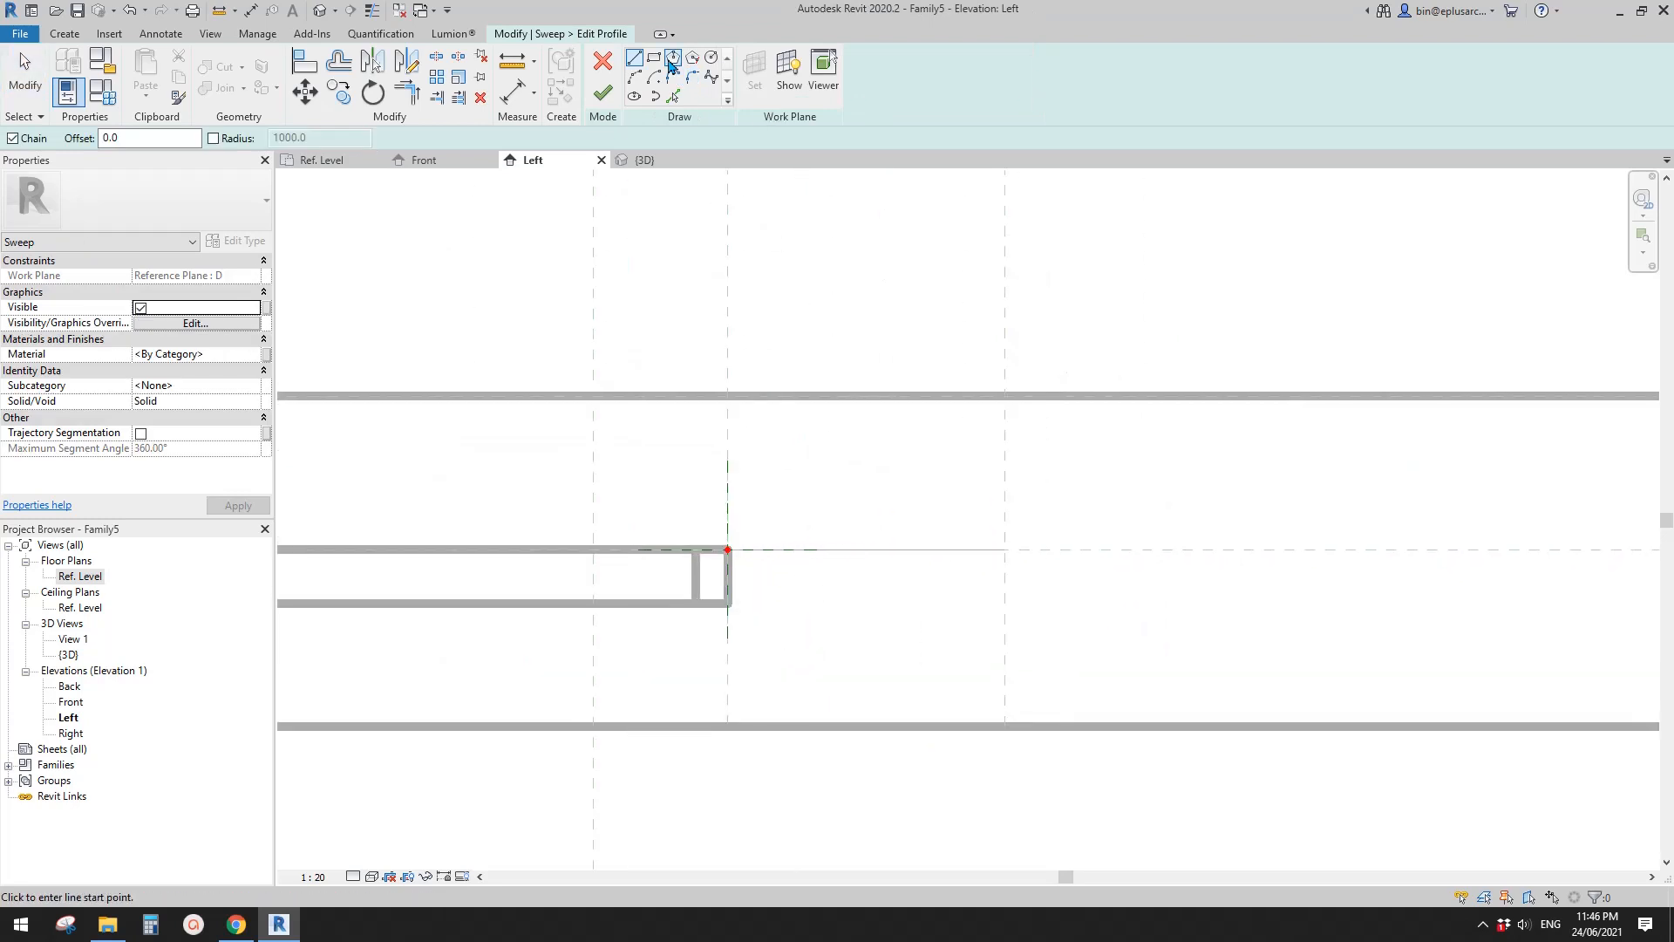
left_click(654, 59)
scroll(811, 567, "up", 2)
left_click(687, 547)
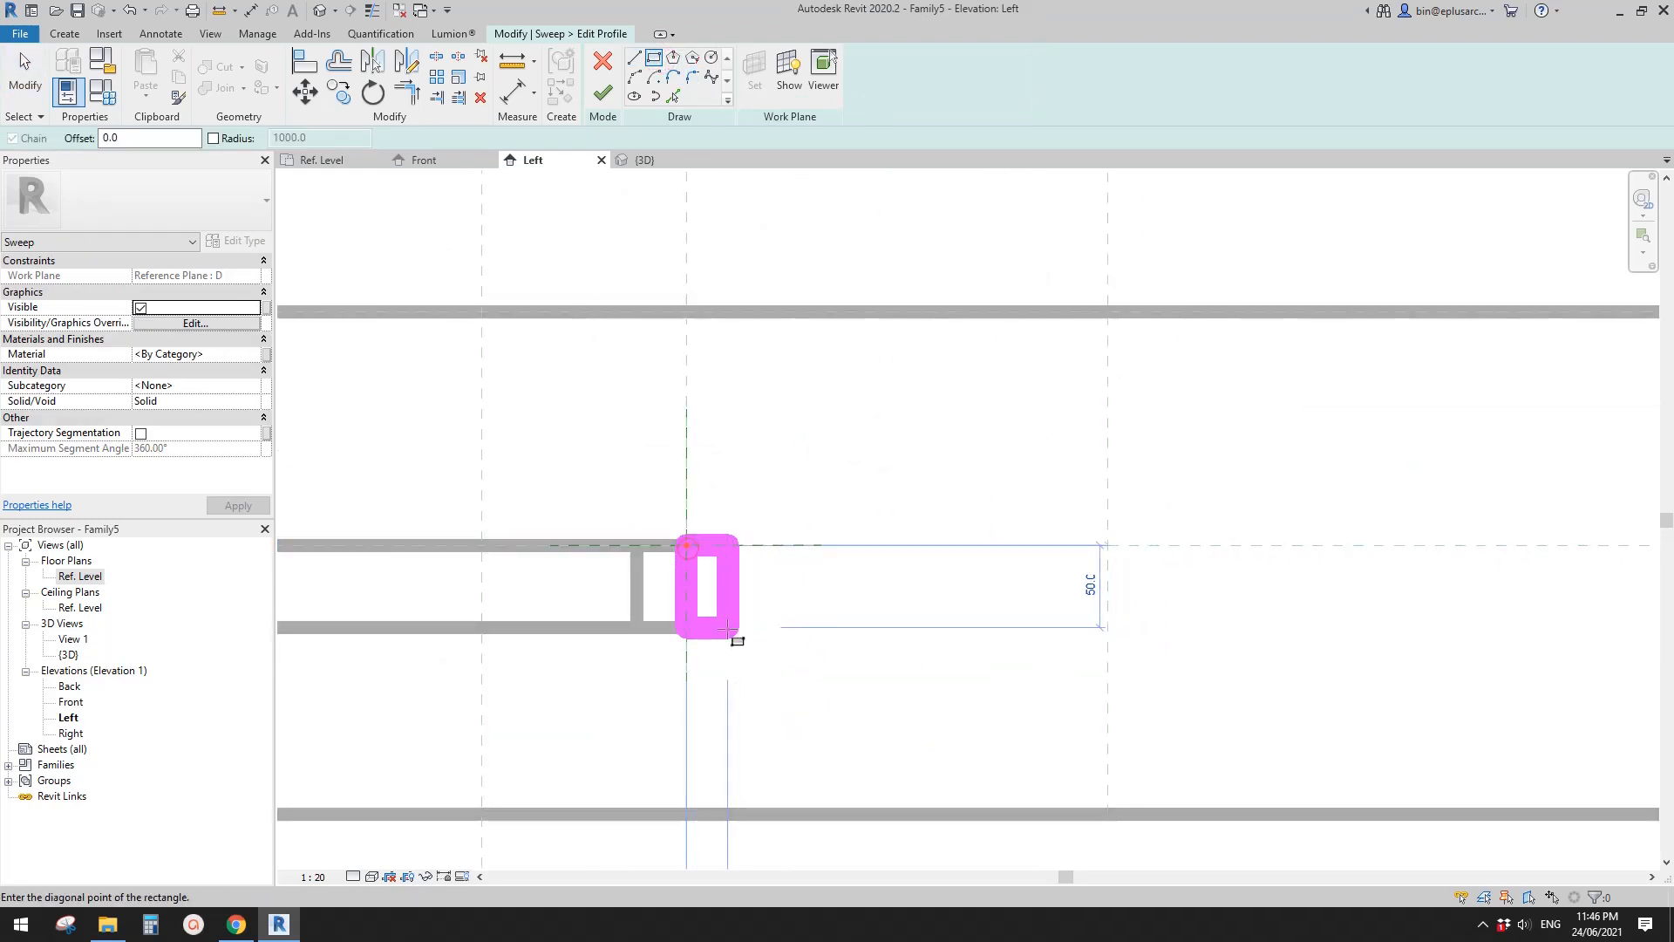
left_click(736, 628)
scroll(841, 655, "up", 1)
middle_click_drag(840, 655, 845, 551)
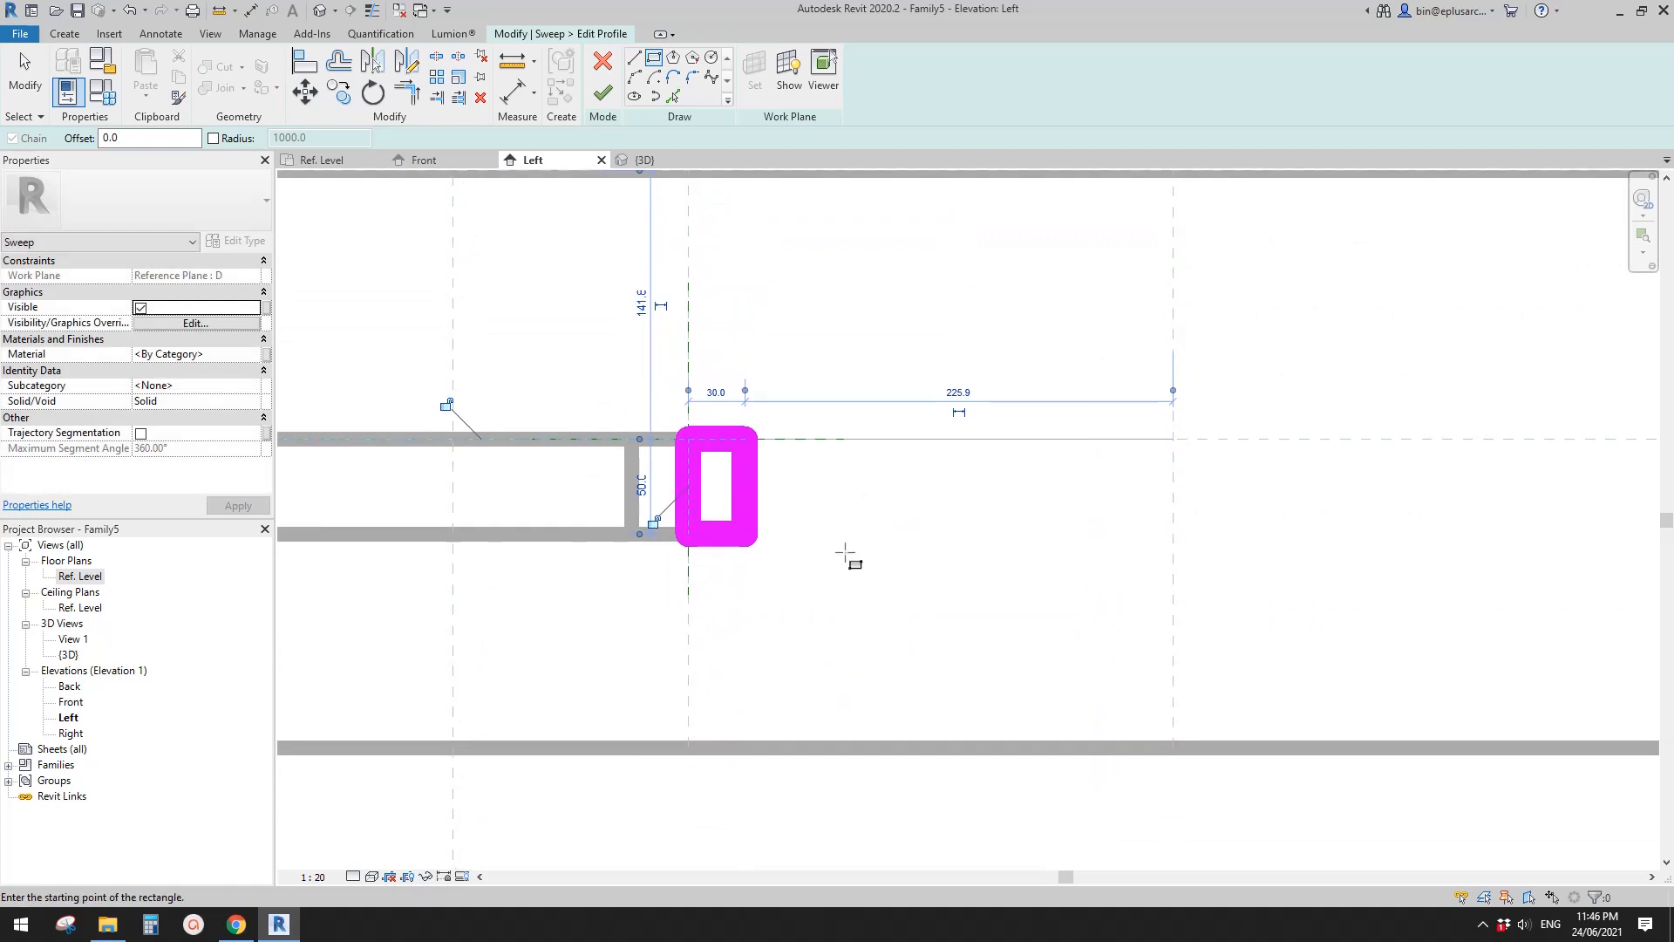
- Finish the profile and complete the lower frame sweep, then view both frames in the default 3D view
scroll(816, 505, "down", 1)
left_click(600, 96)
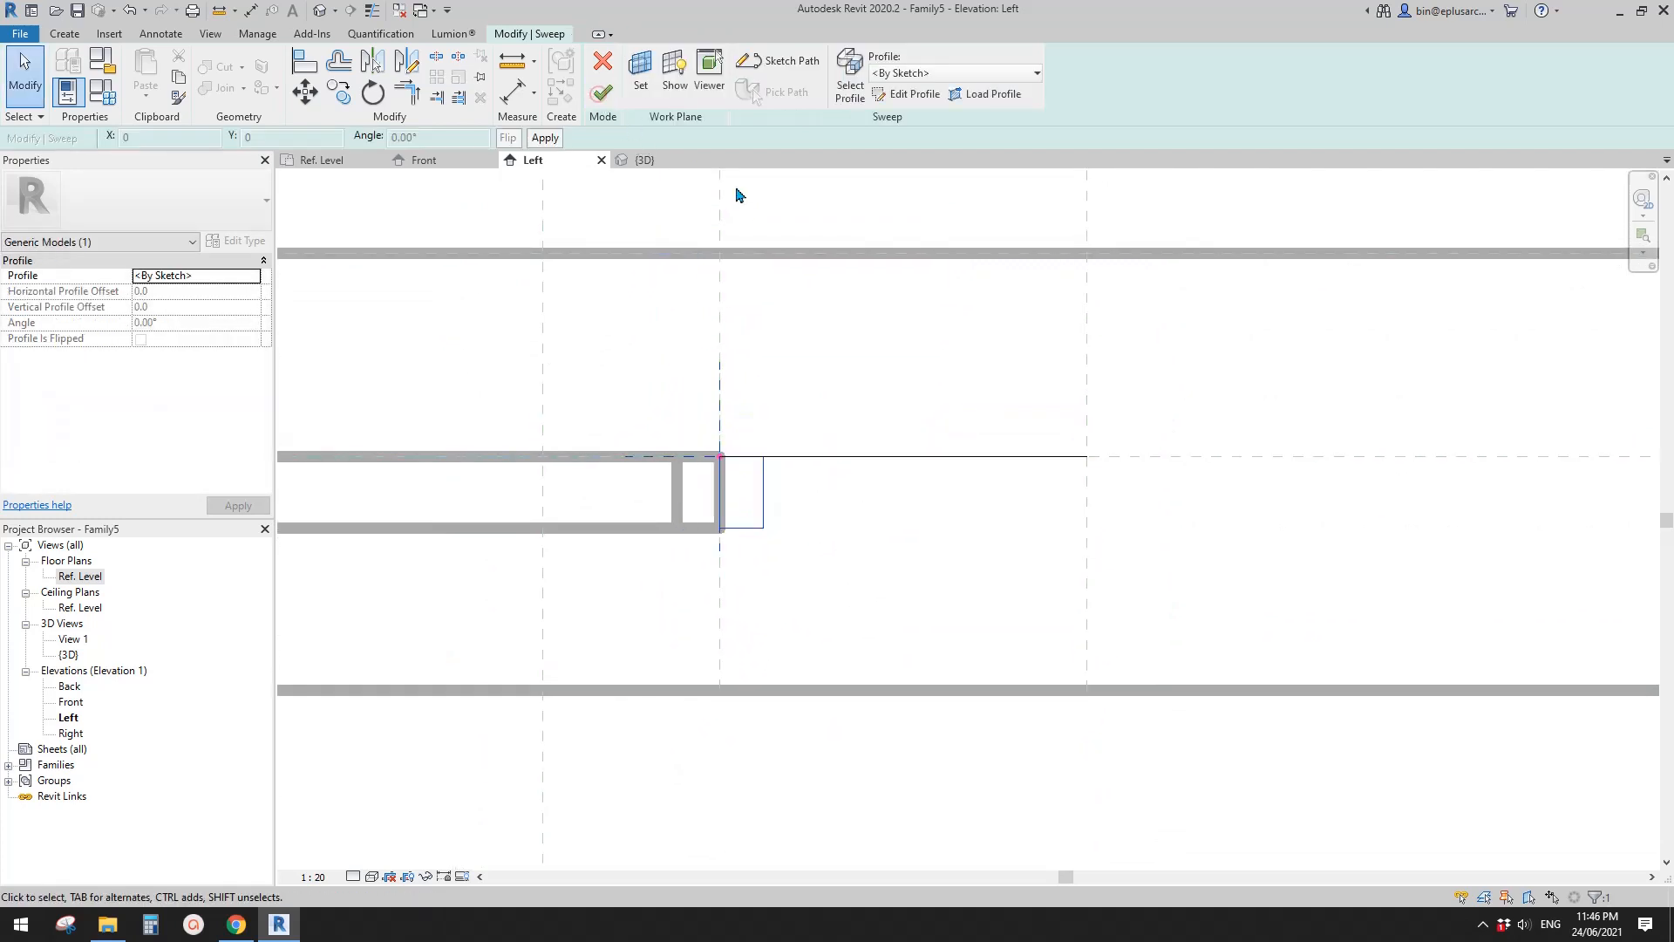
left_click(602, 102)
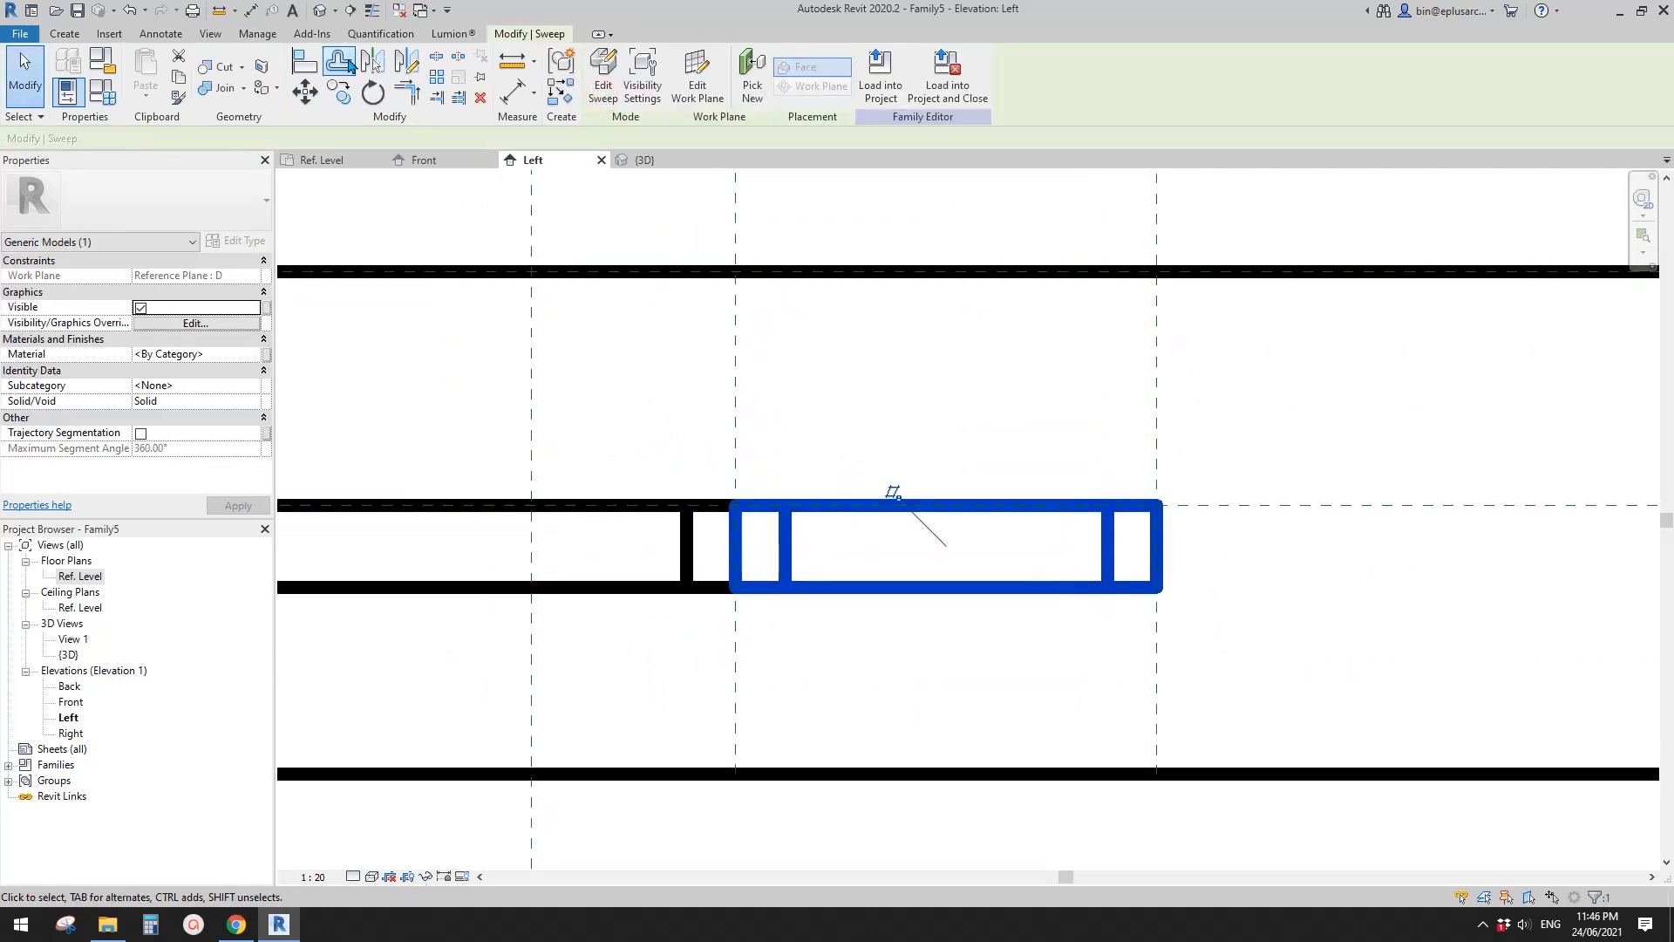
left_click(318, 18)
mouse_move(829, 453)
middle_mouse_down("shift")
mouse_move(685, 463)
mouse_move(828, 450)
middle_mouse_up("shift")
middle_click_drag(762, 523, 856, 523, "shift")
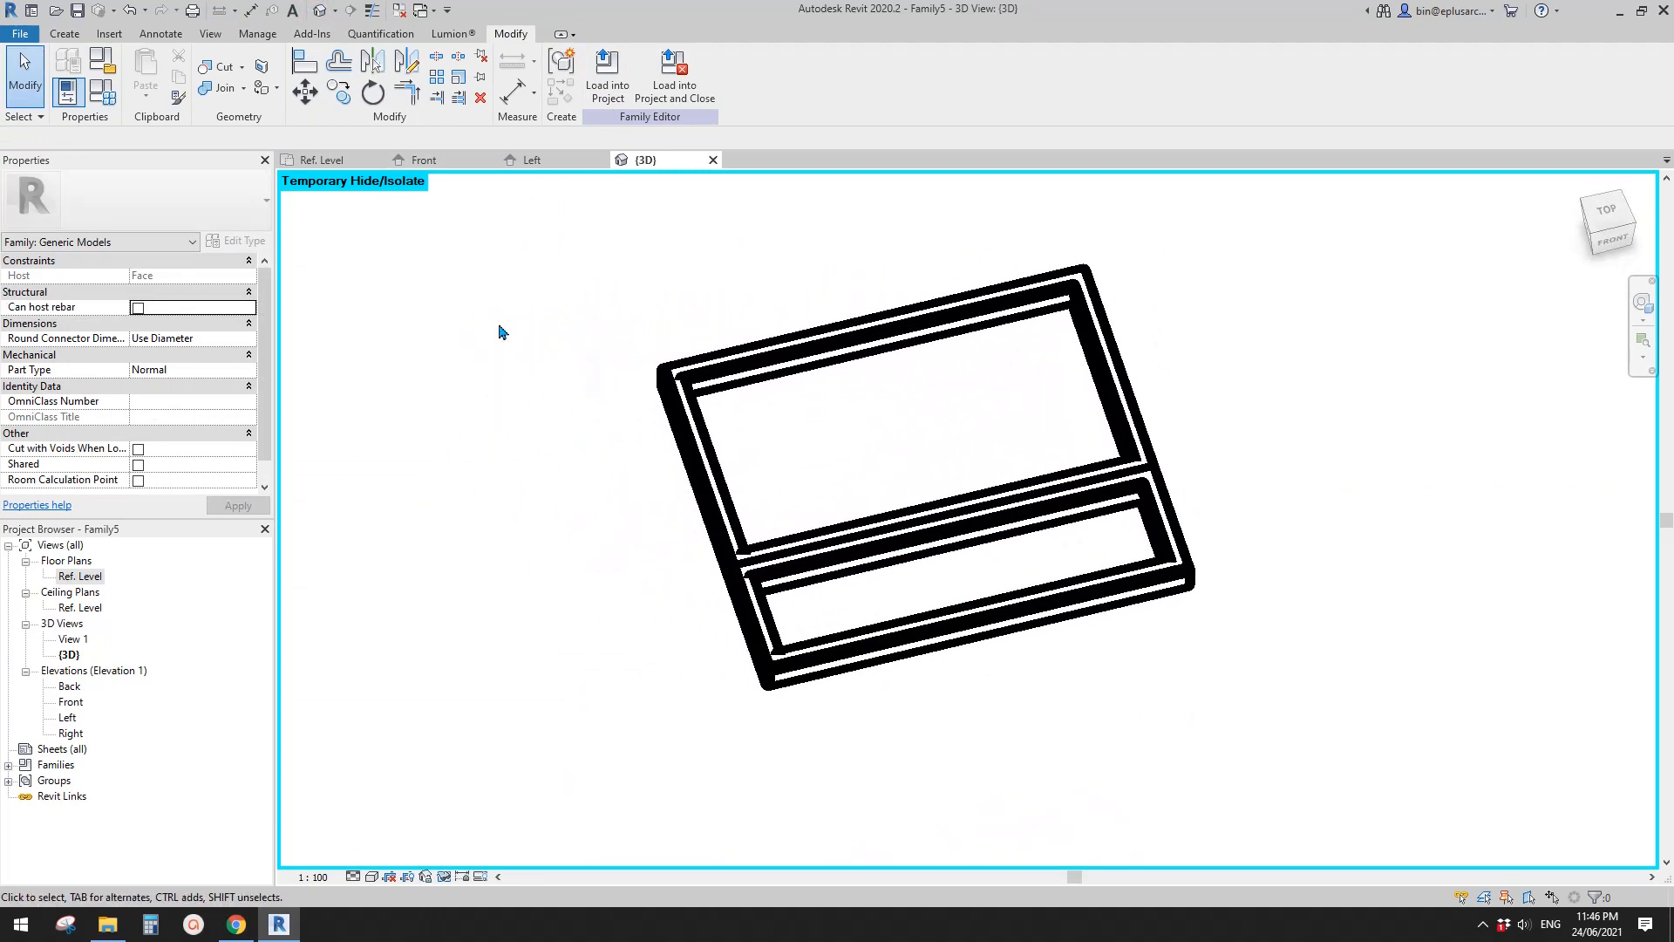
- Flex the family by setting parameter H to 900 and W to 600, applying each change
left_click(110, 103)
left_click_drag(375, 181, 321, 150)
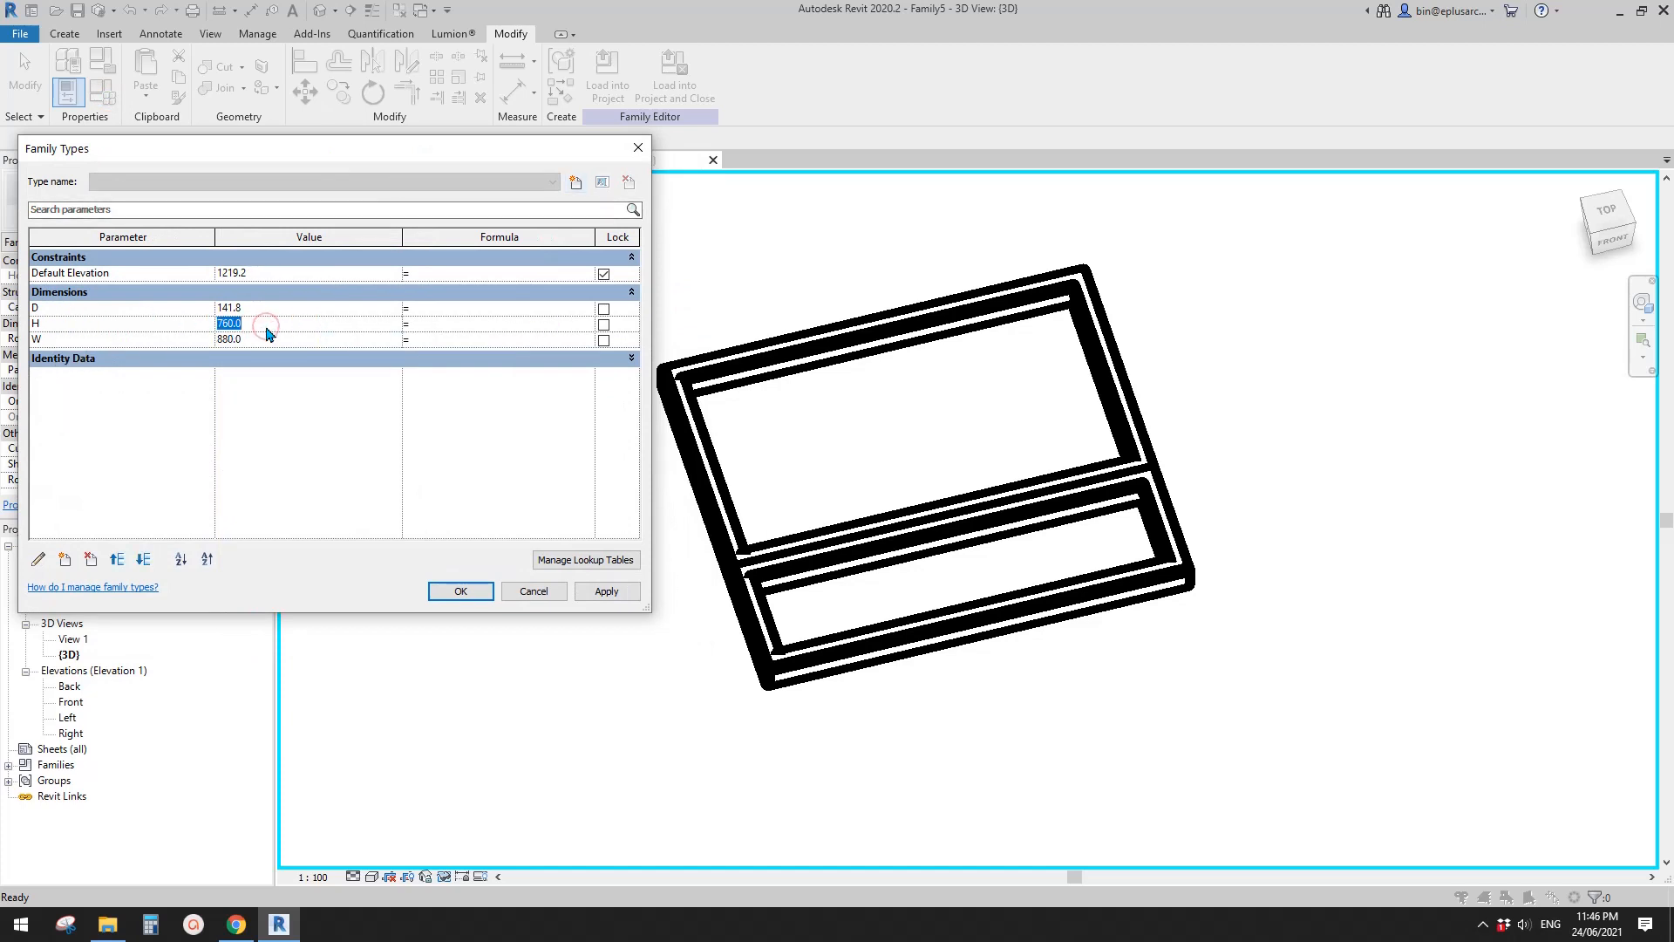
left_click(623, 597)
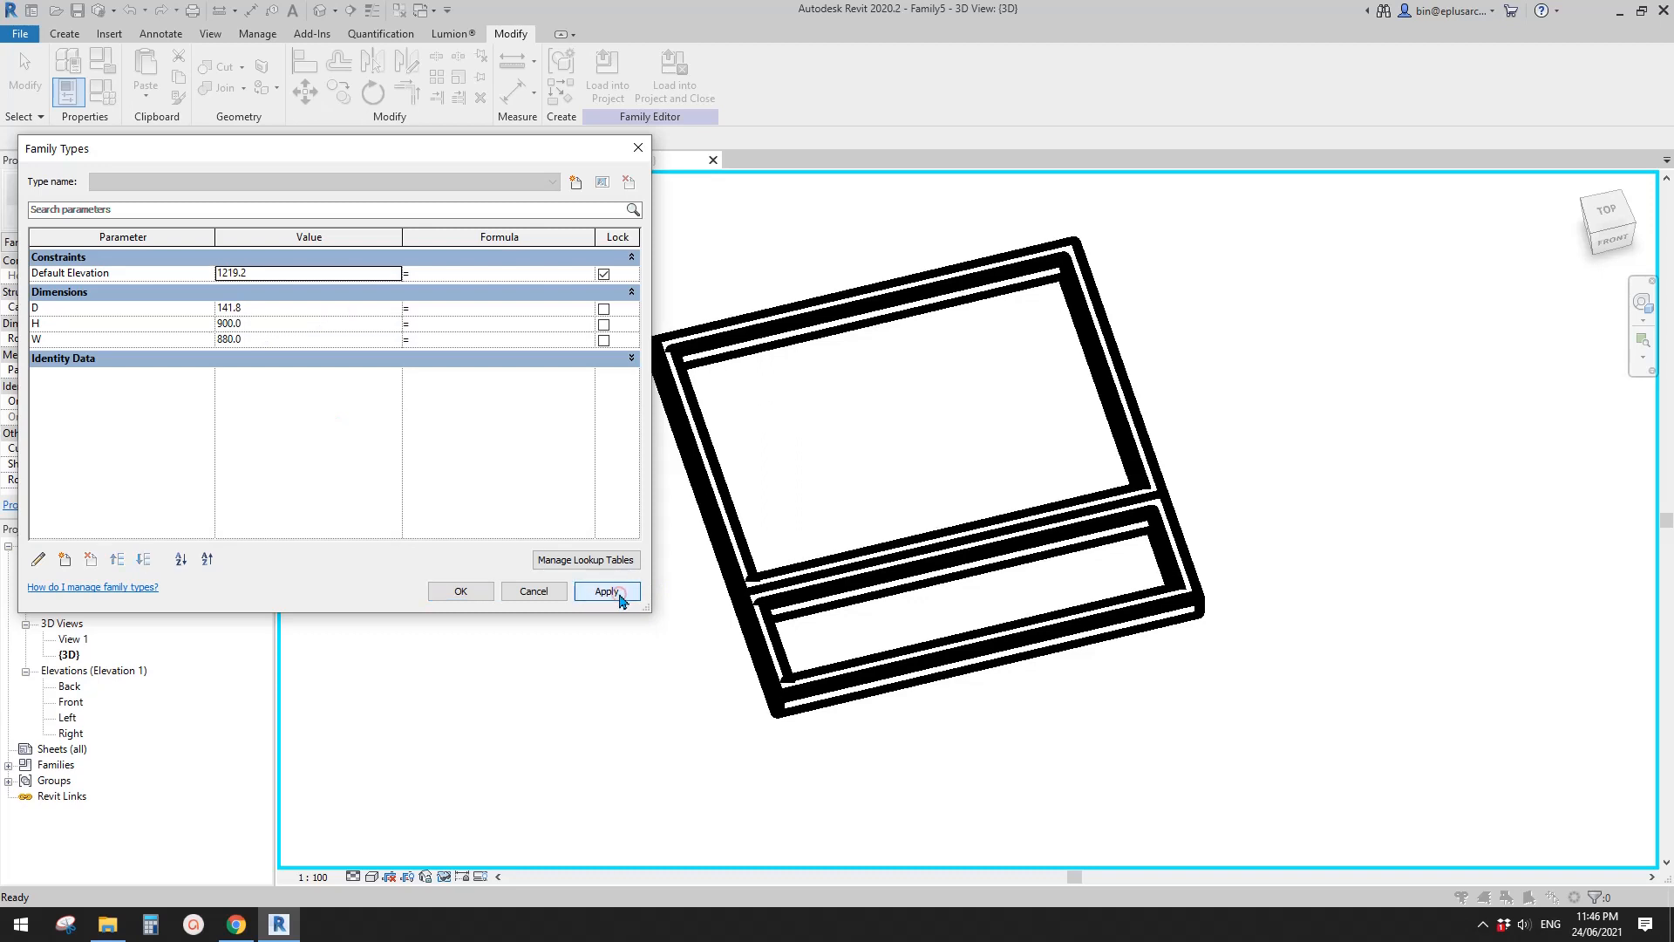
left_click(280, 341)
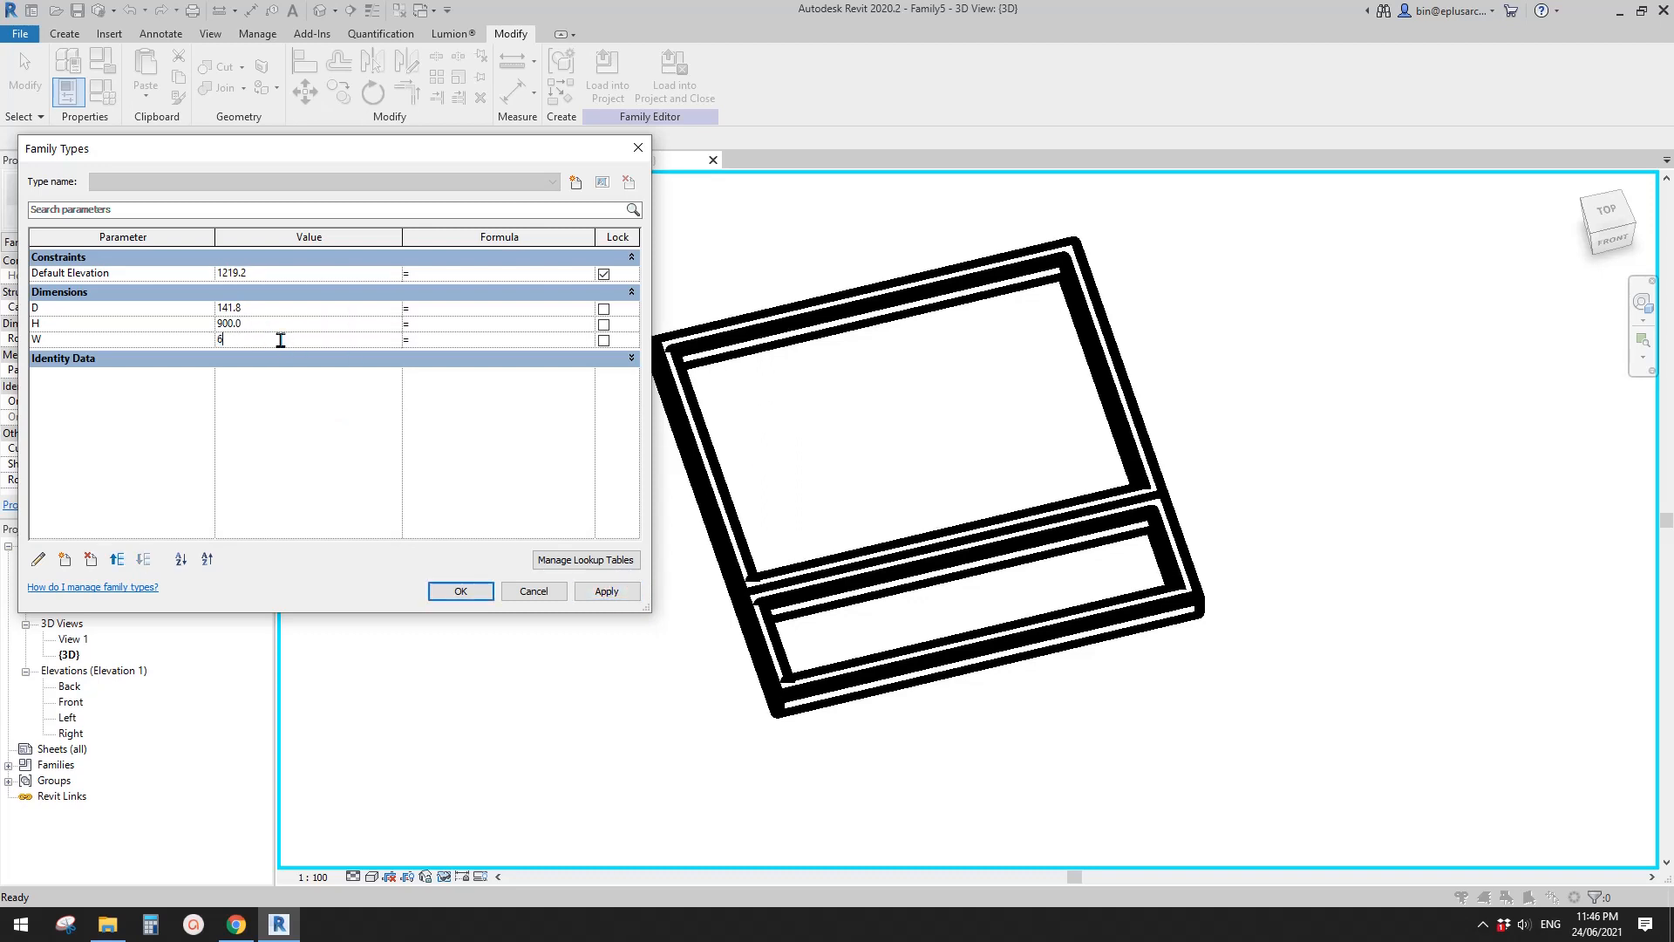
left_click(605, 591)
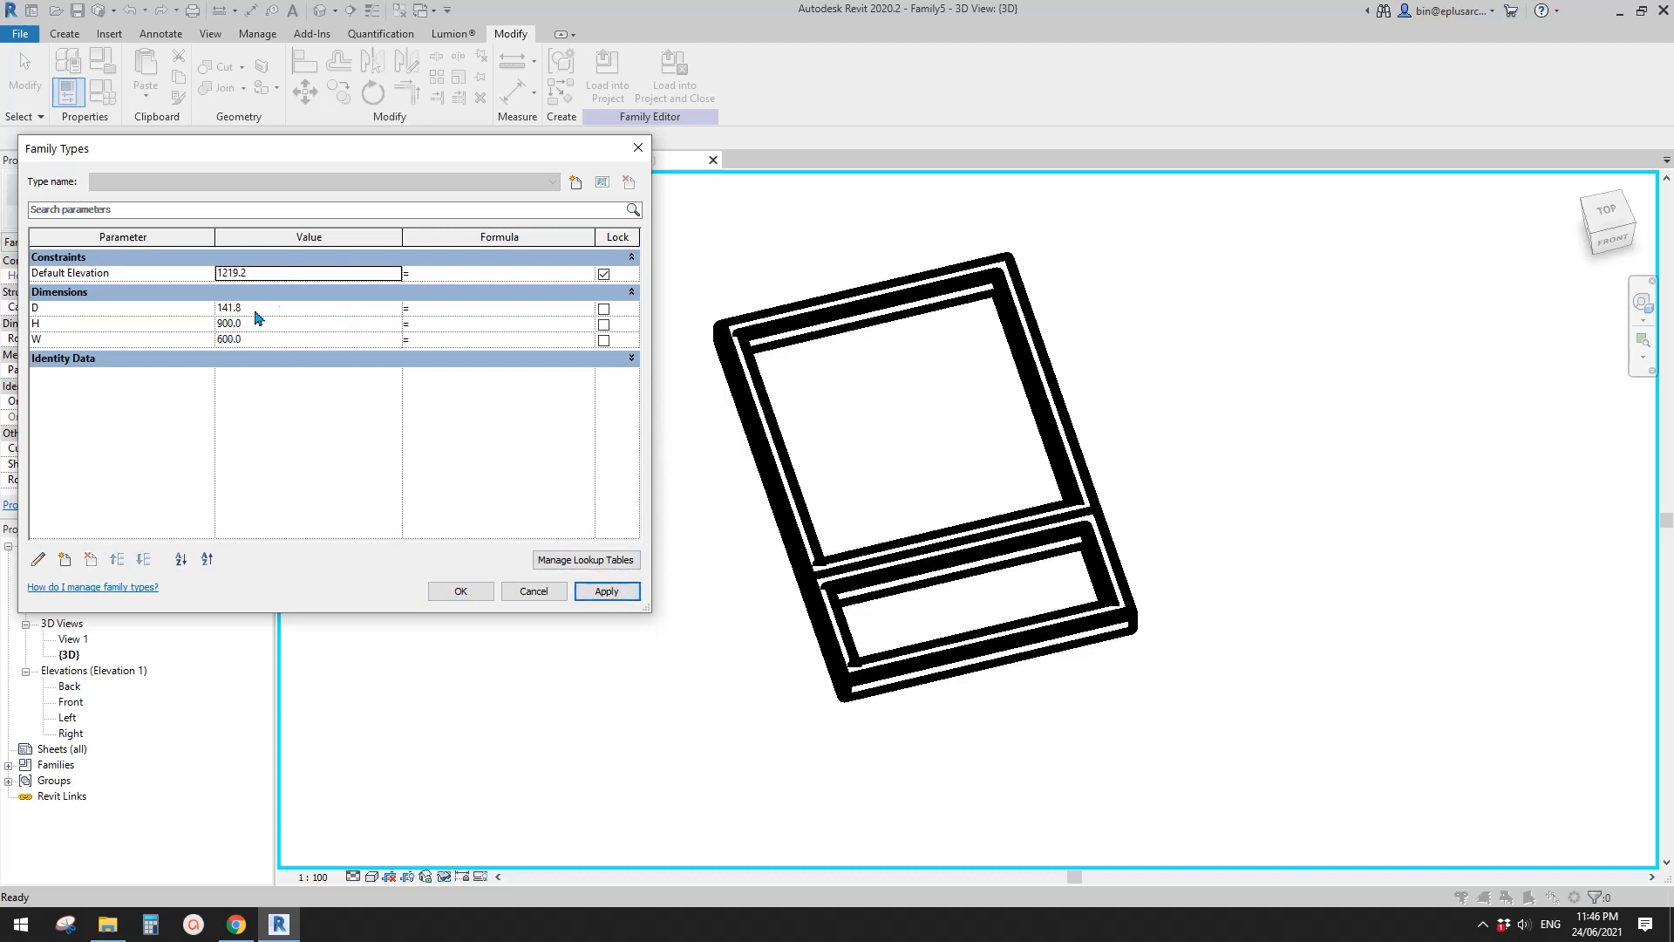
- Set the family's D parameter to 200 and accept the family type values
left_click(283, 311)
type("200")
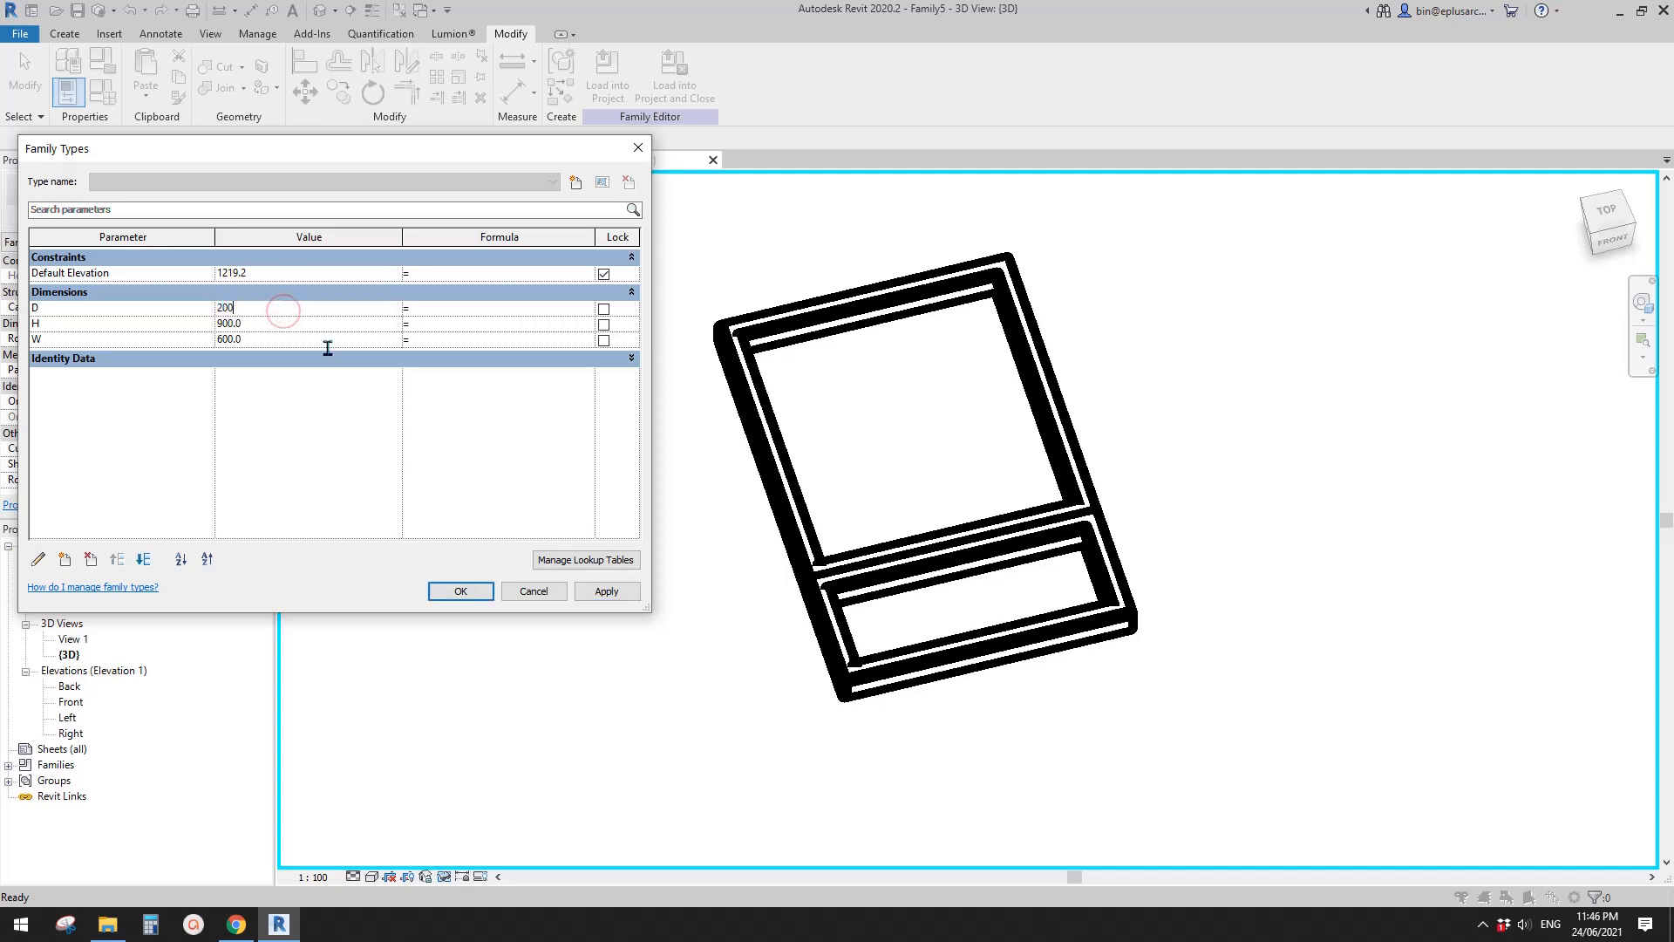
left_click(604, 591)
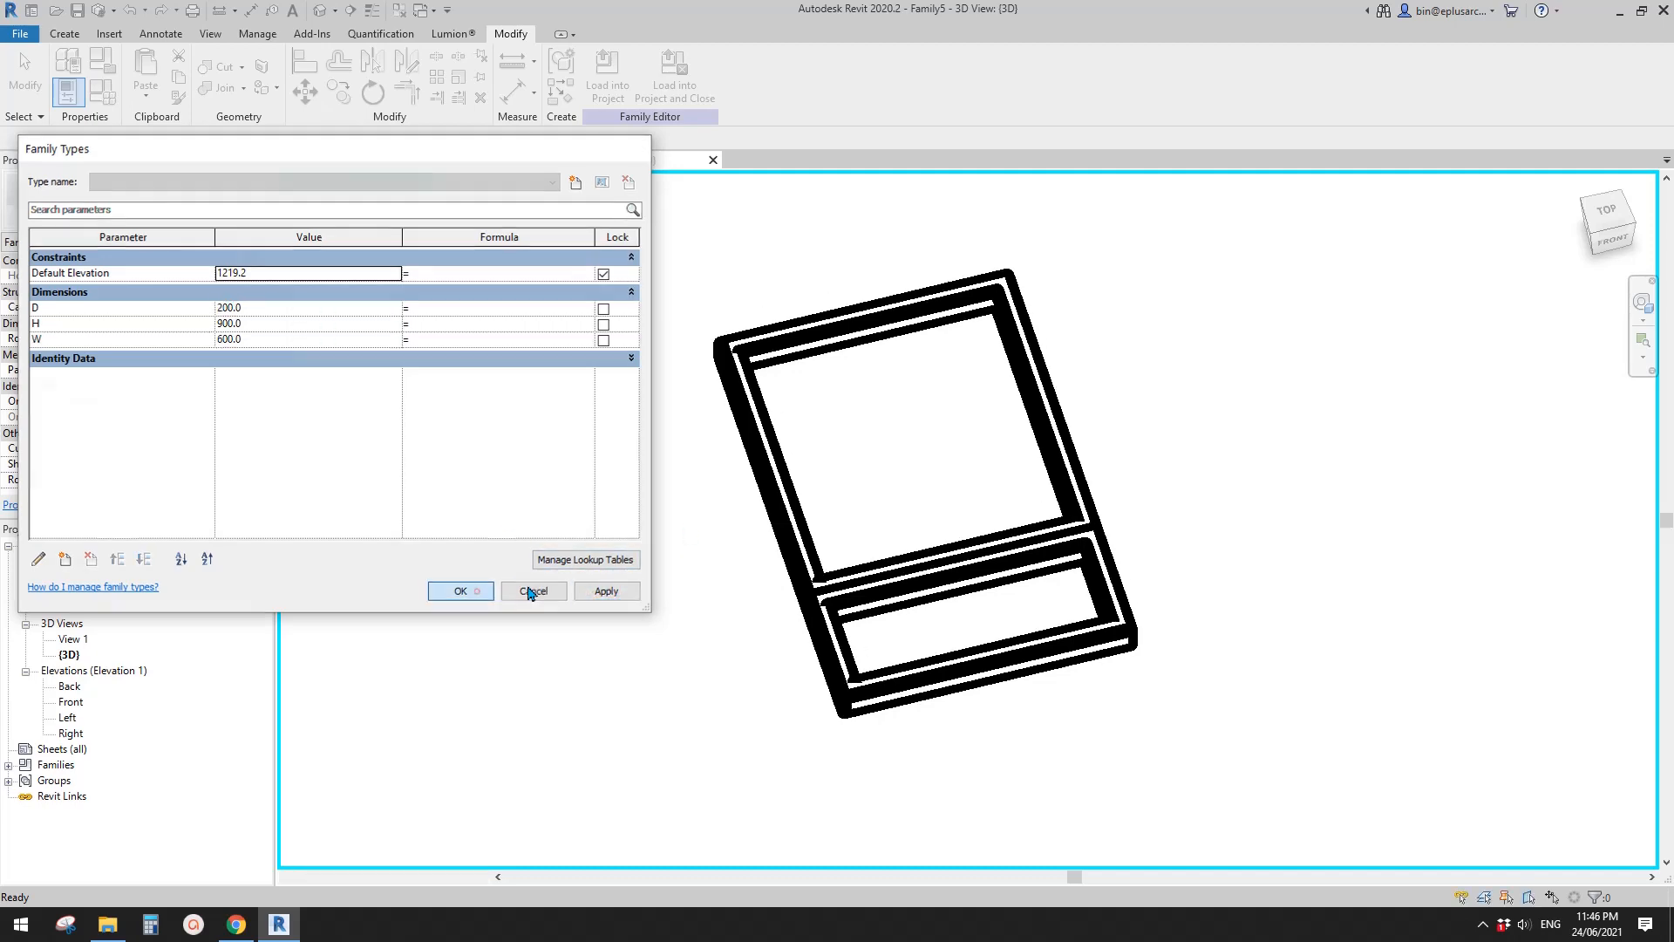
left_click(476, 591)
- Start an extrusion in the Ref. Level plan and sketch a rectangle about 540 by 584 mm along the upper frame's inner opening
double_click(64, 579)
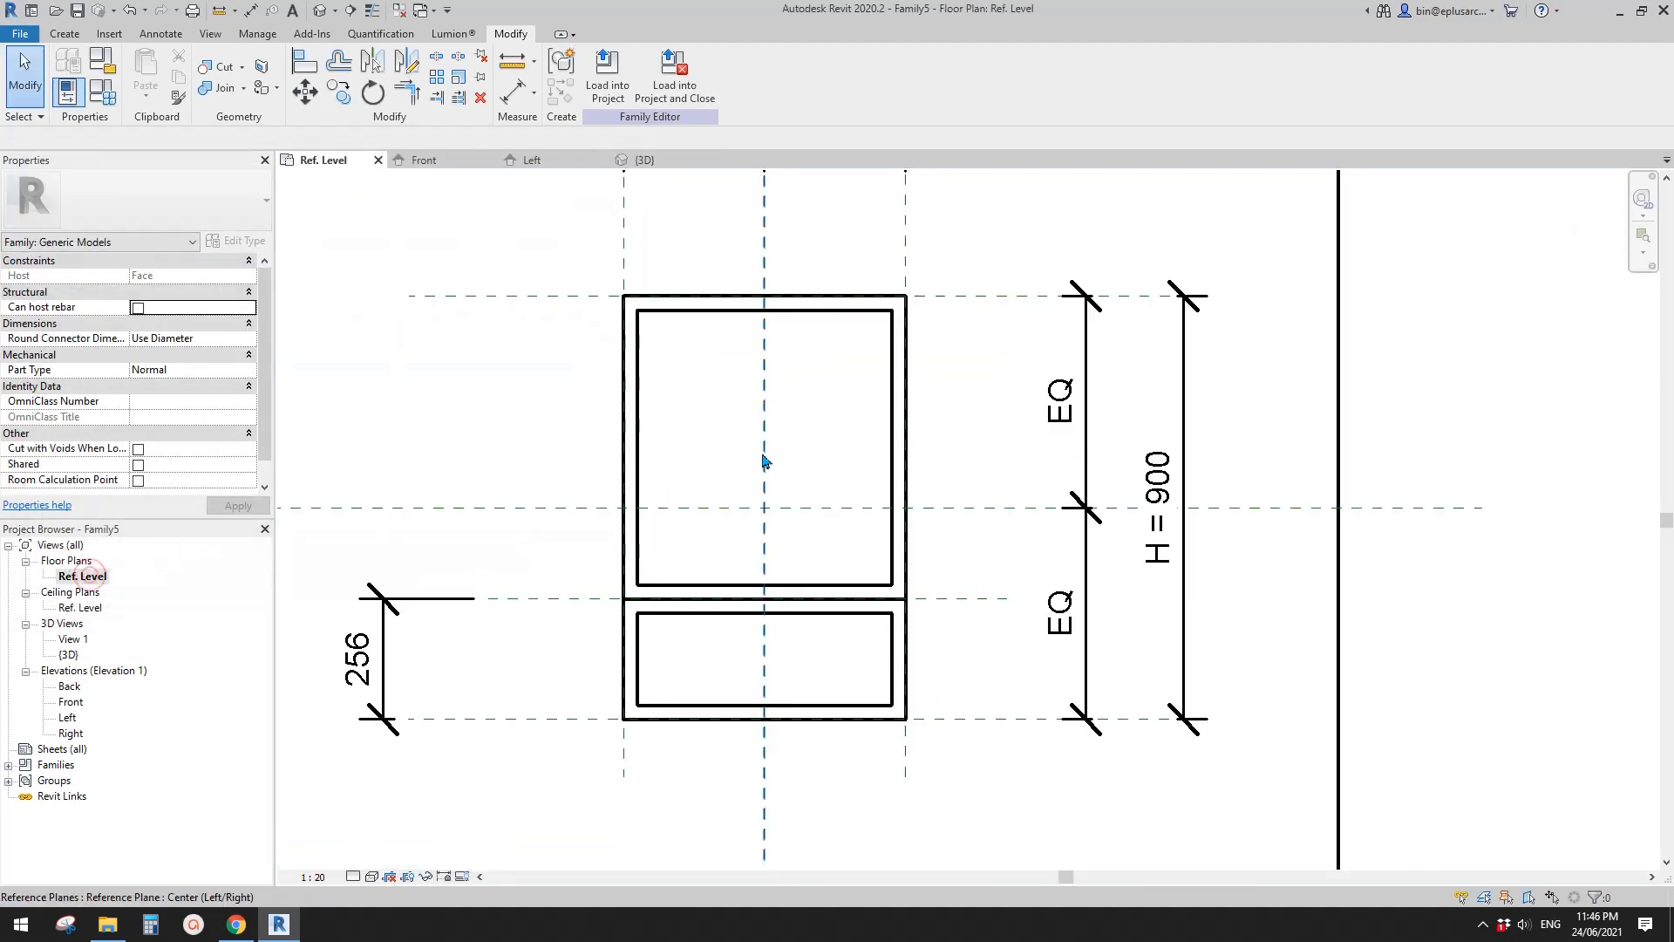
scroll(804, 450, "up", 2)
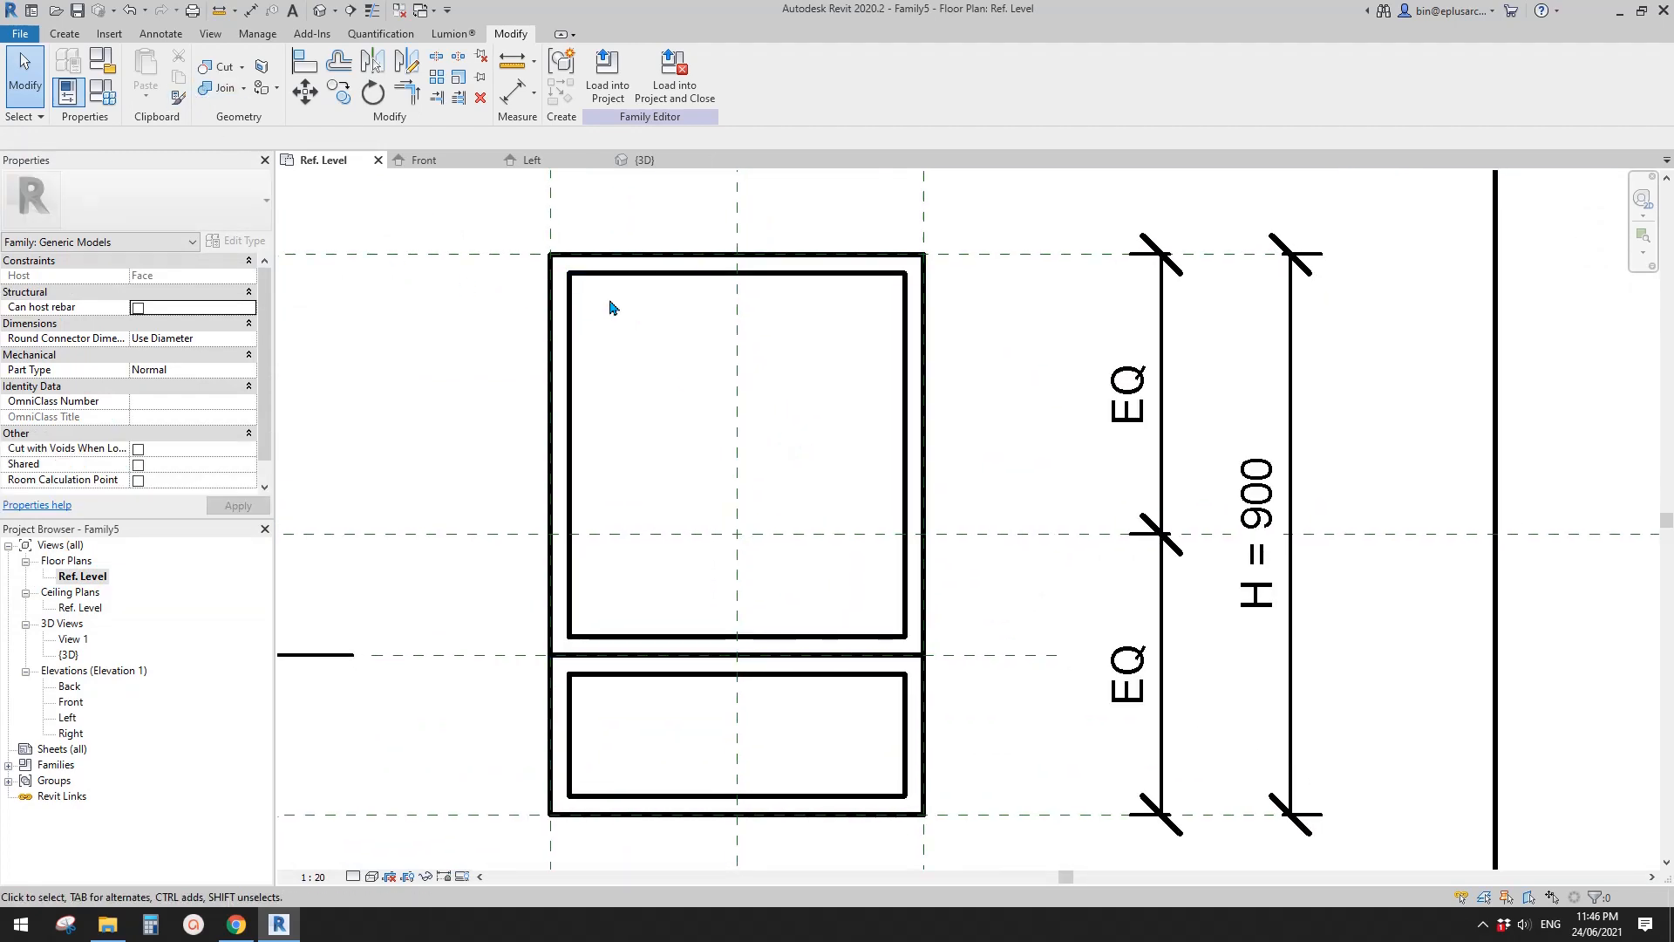
middle_click_drag(609, 302, 561, 292)
middle_click_drag(602, 464, 583, 435)
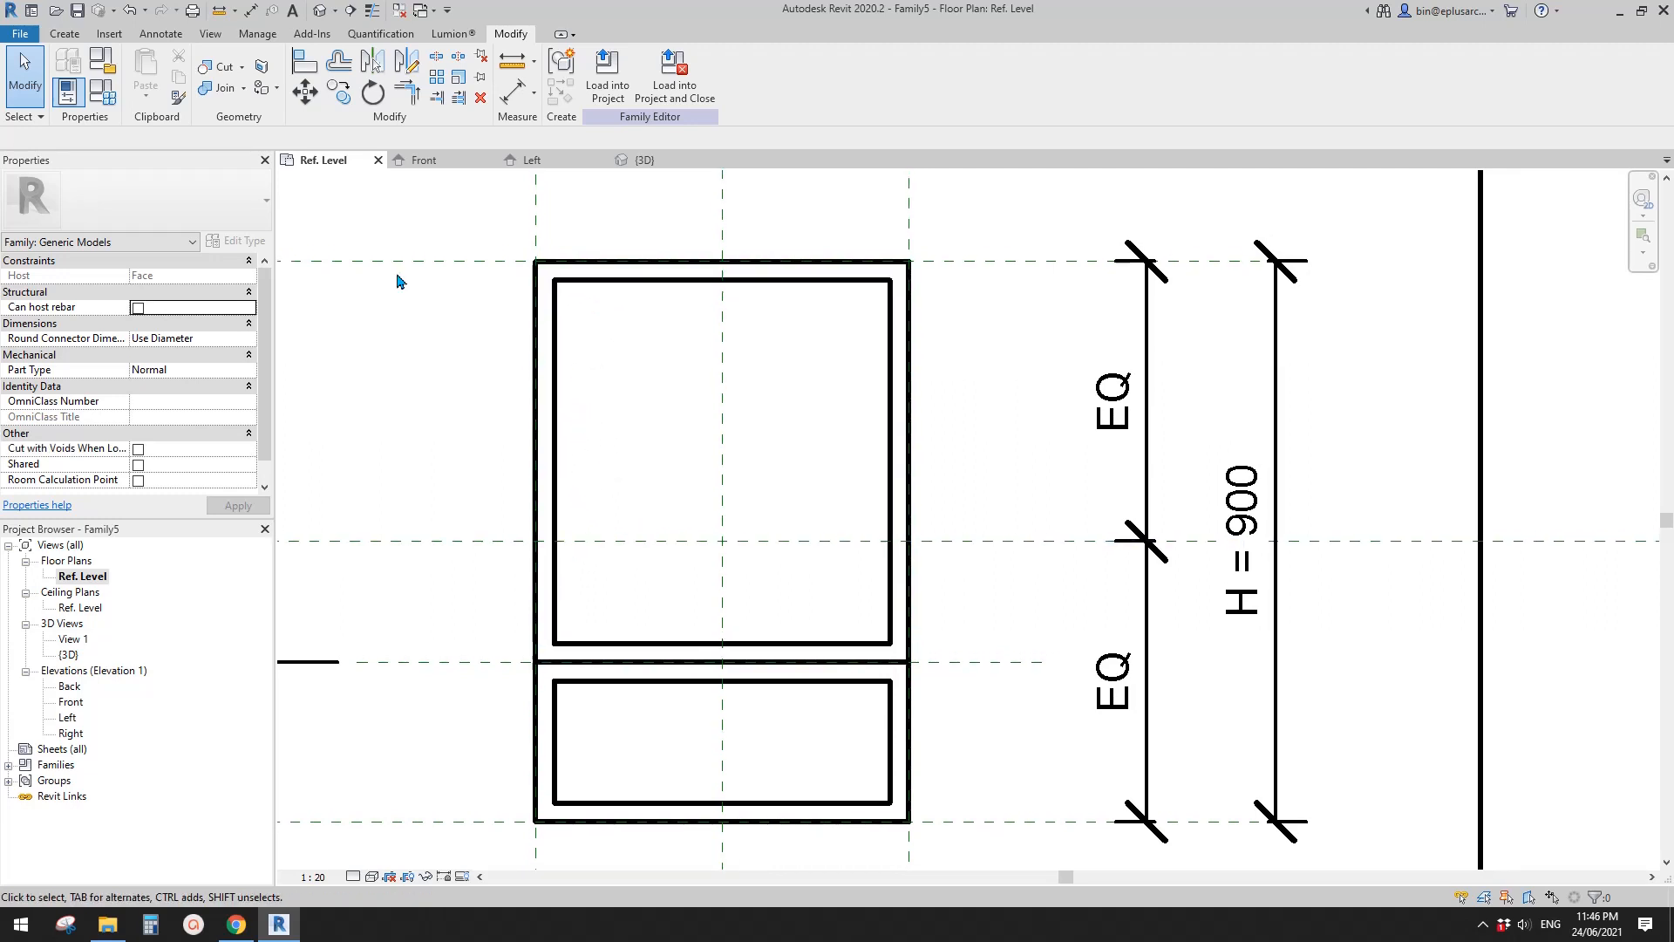
middle_click_drag(572, 356, 479, 329)
left_click(67, 36)
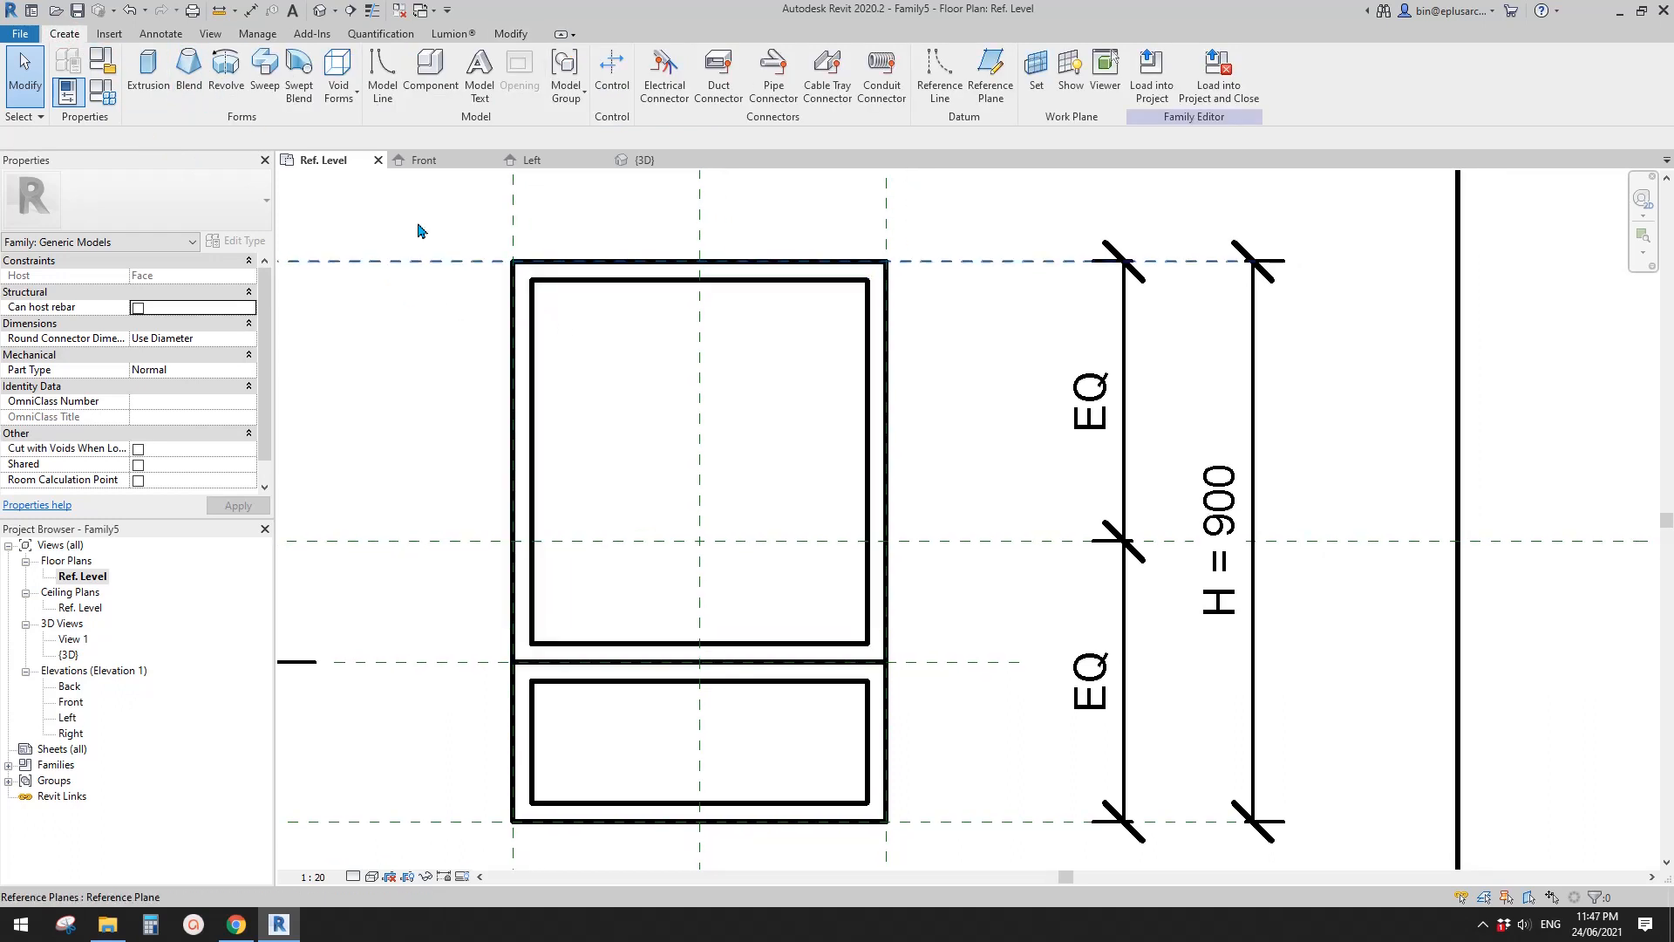
left_click(148, 70)
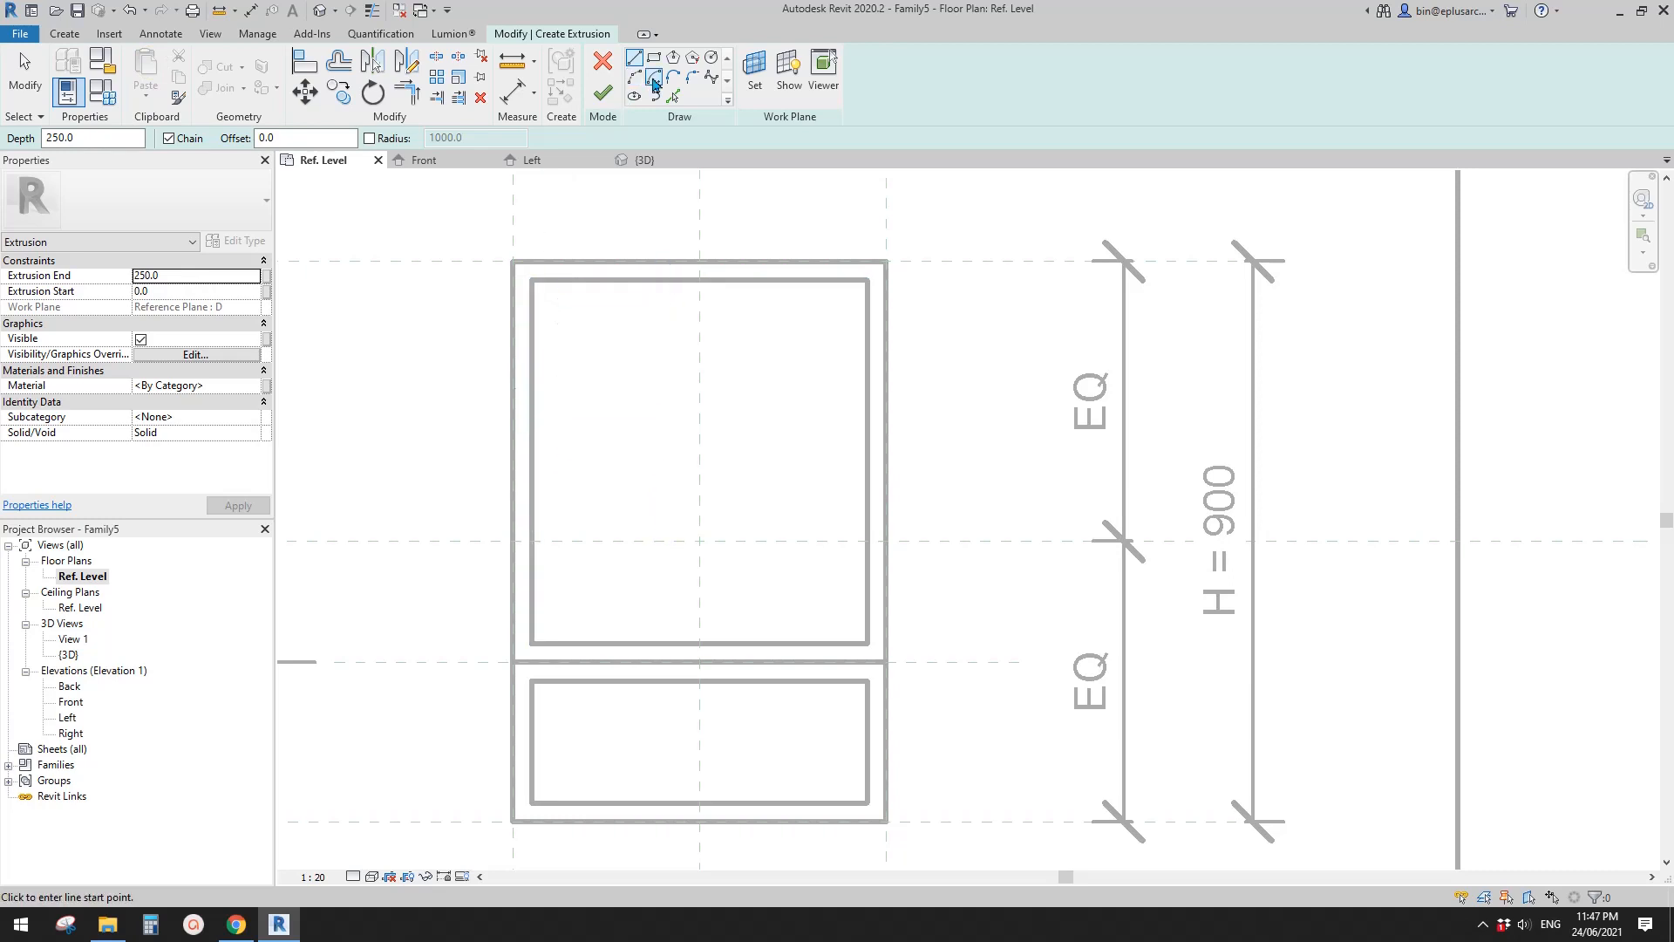
left_click(654, 57)
left_click(534, 280)
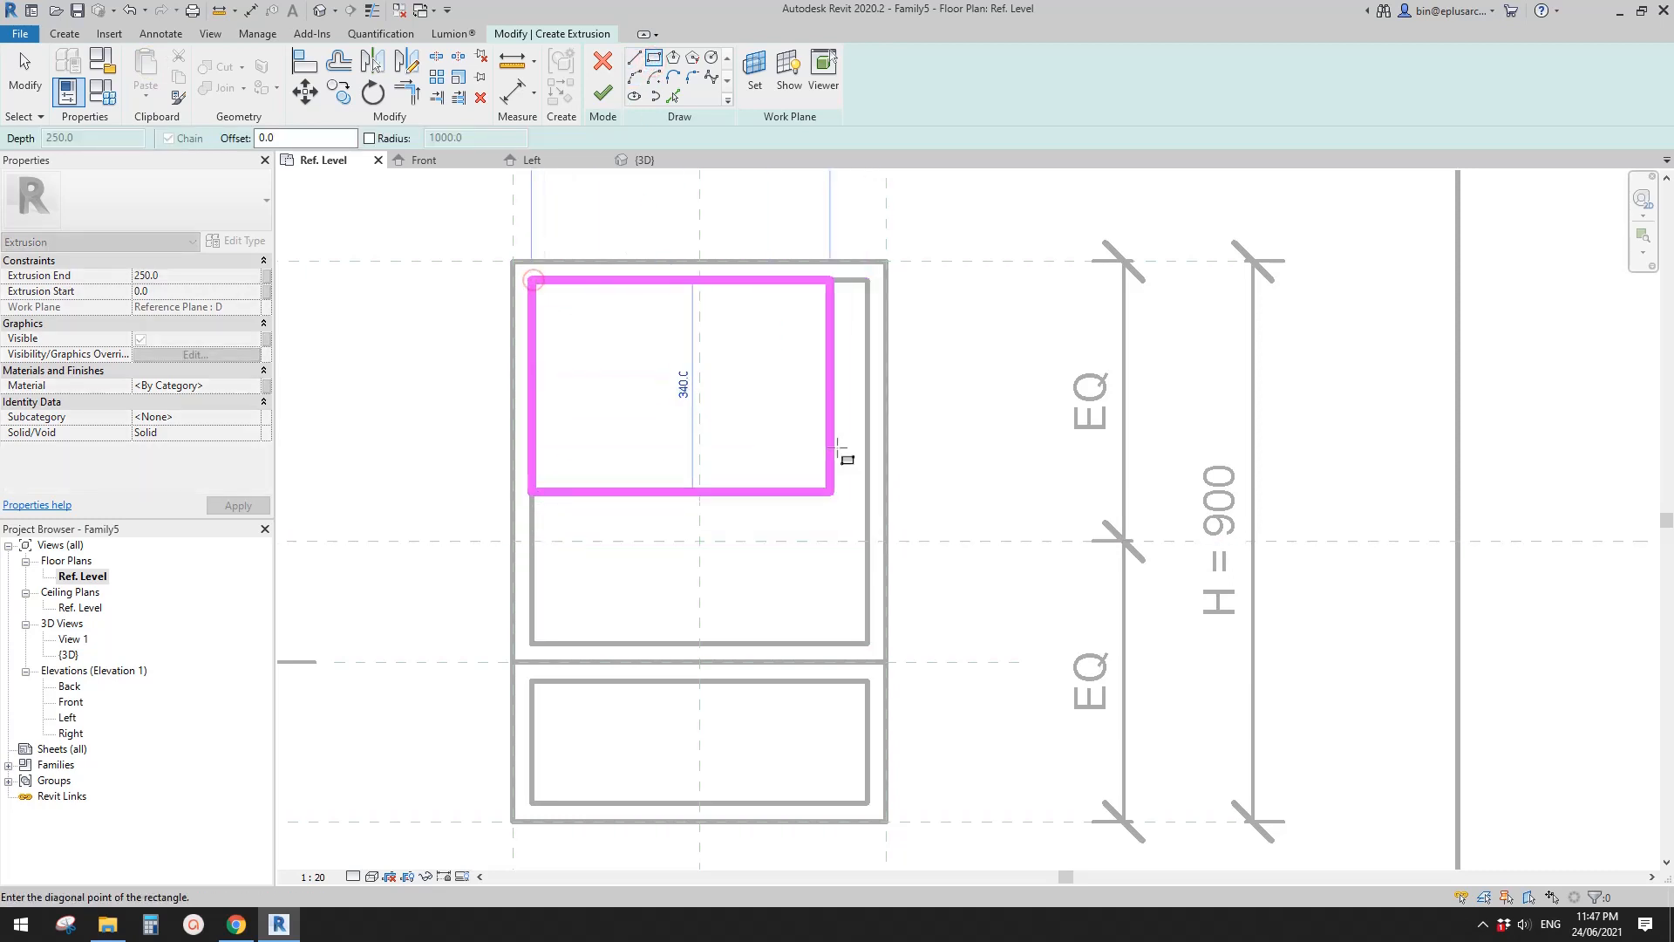
left_click(869, 645)
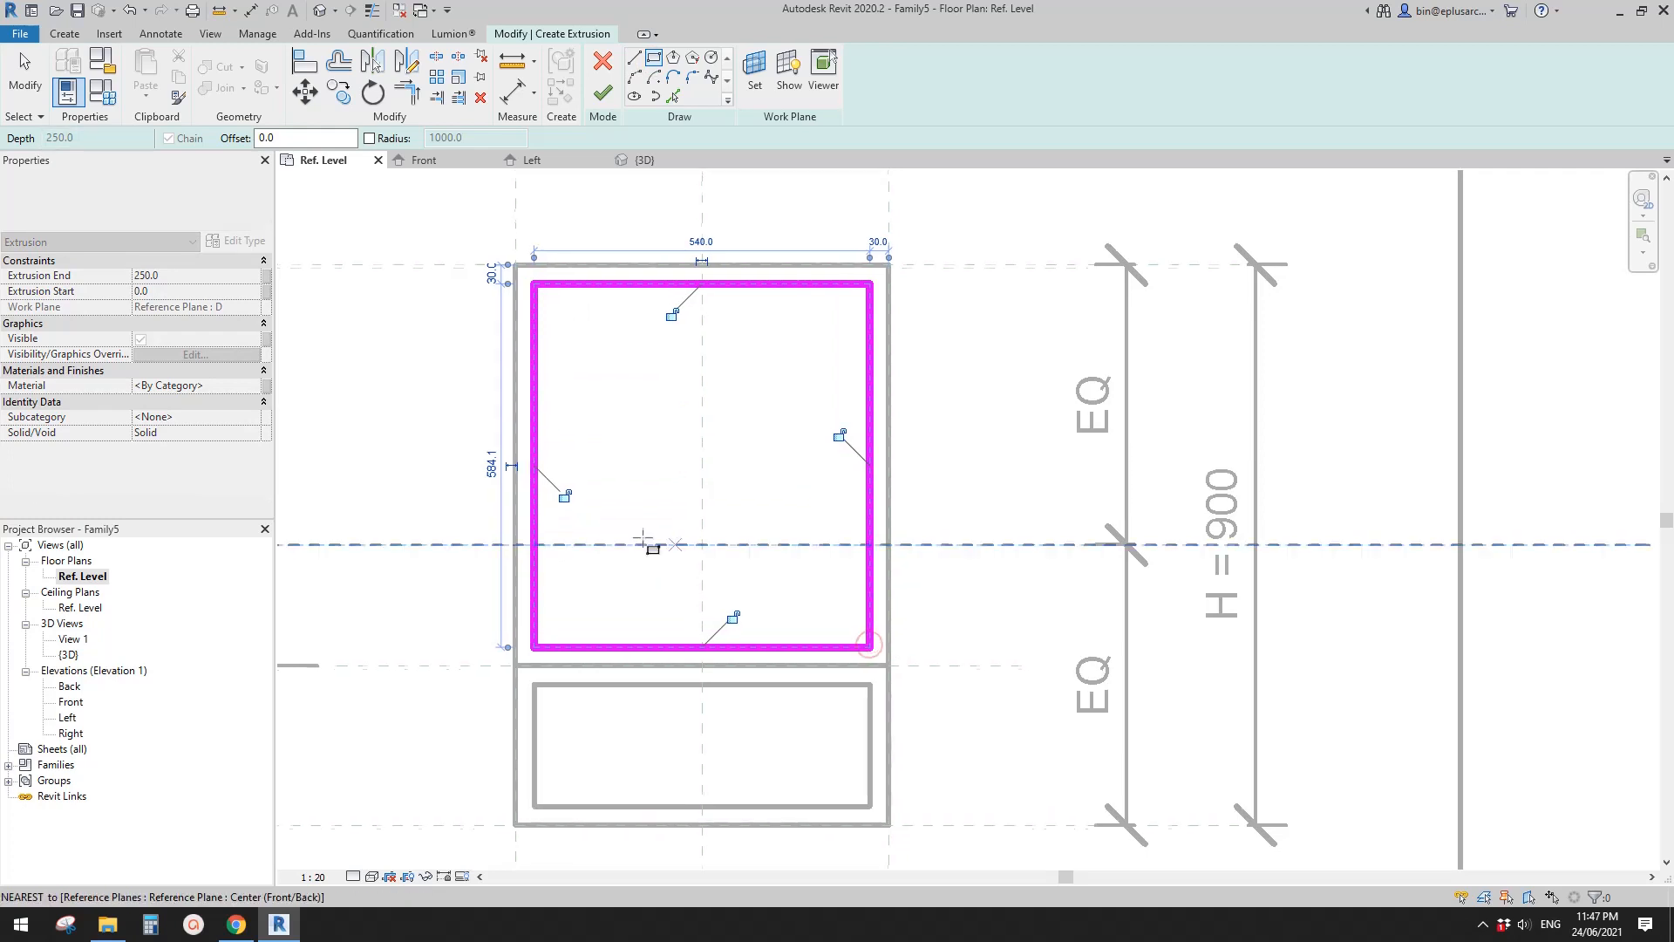
- Lock all four sides of the upper rectangle to the upper frame's inner edges
left_click(564, 495)
left_click(671, 314)
left_click(839, 435)
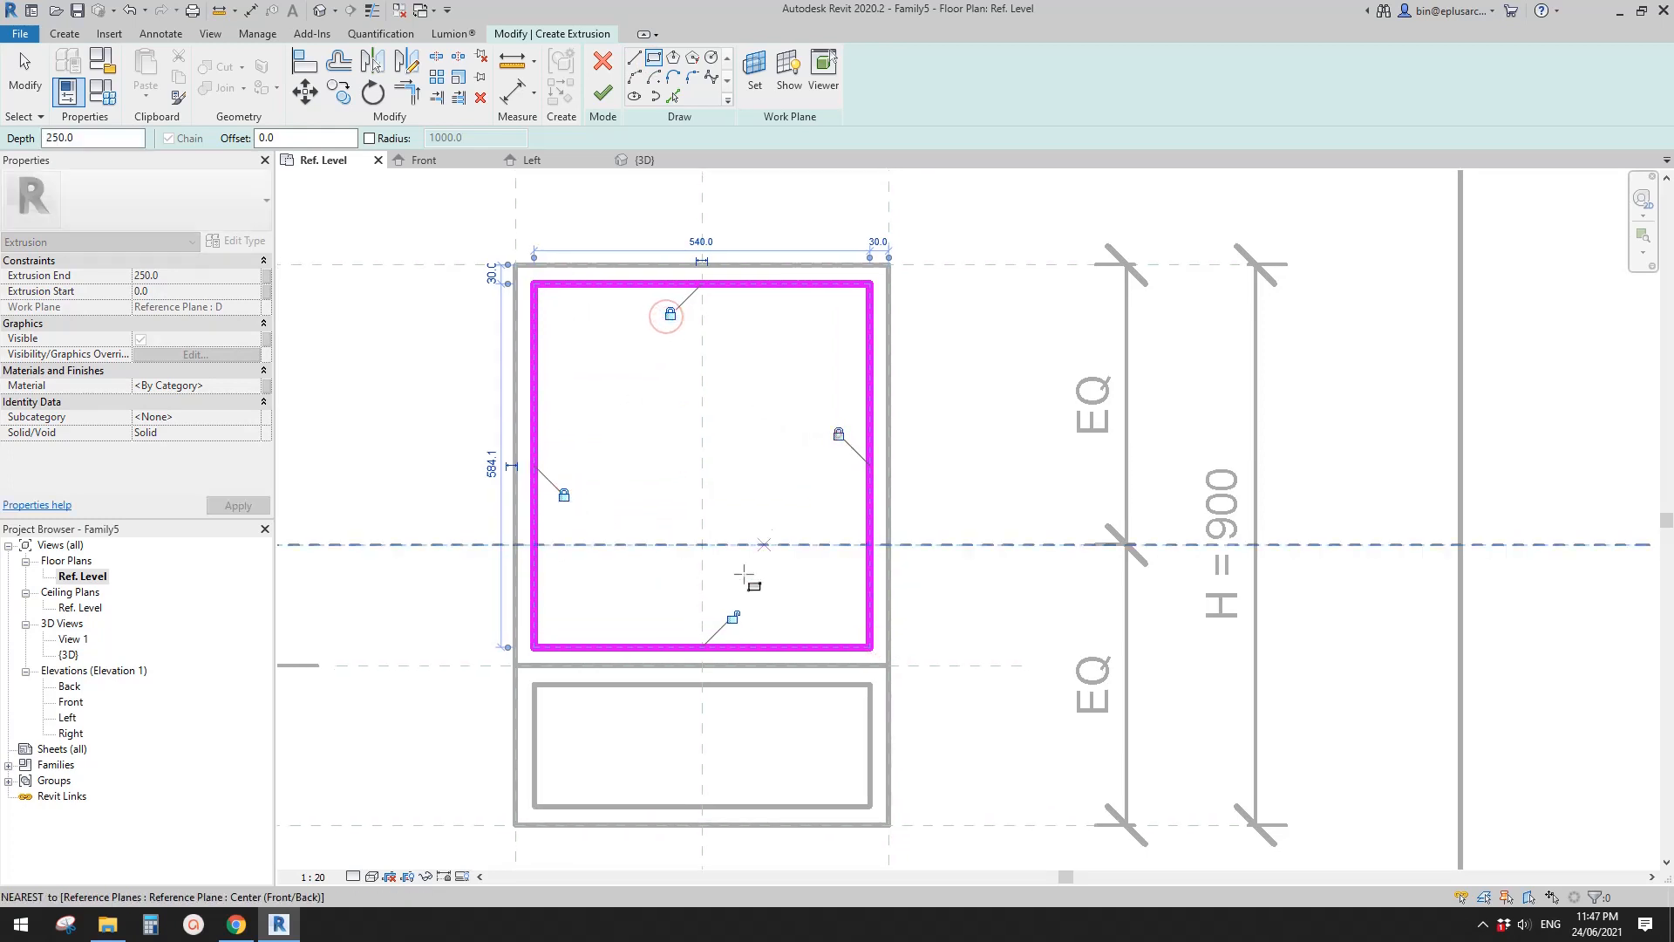
left_click(733, 617)
middle_click_drag(733, 618, 746, 570)
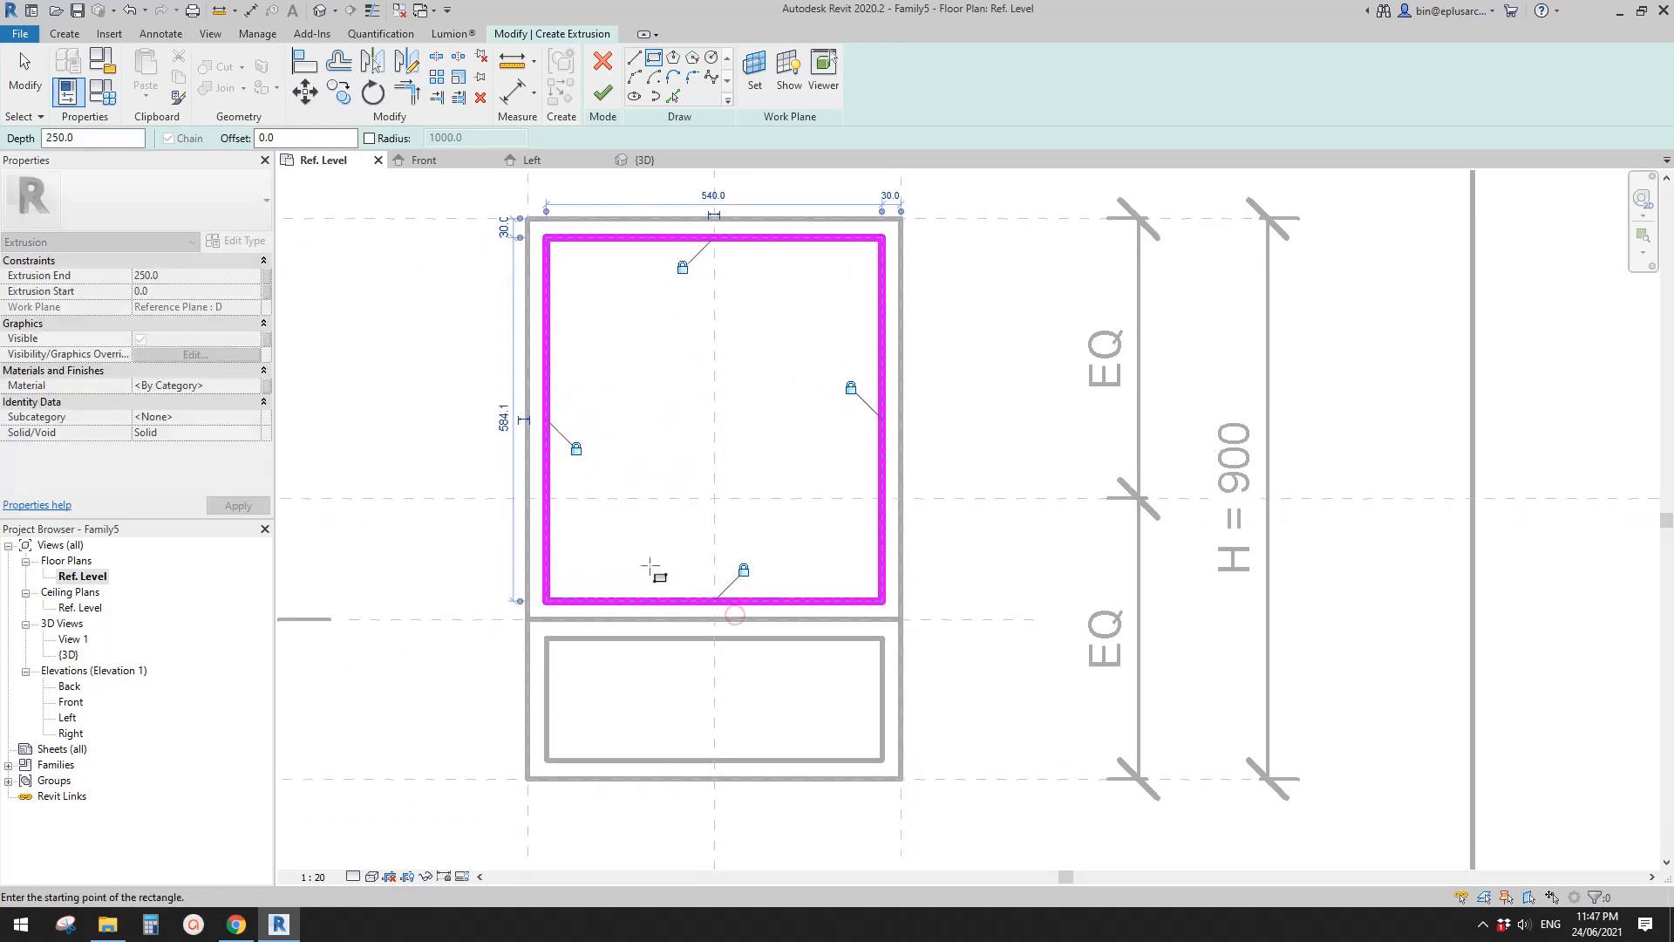
- Sketch a rectangle about 540 by 196 mm along the lower frame's inner opening and lock its four sides to the frame
left_click(547, 637)
left_click(880, 760)
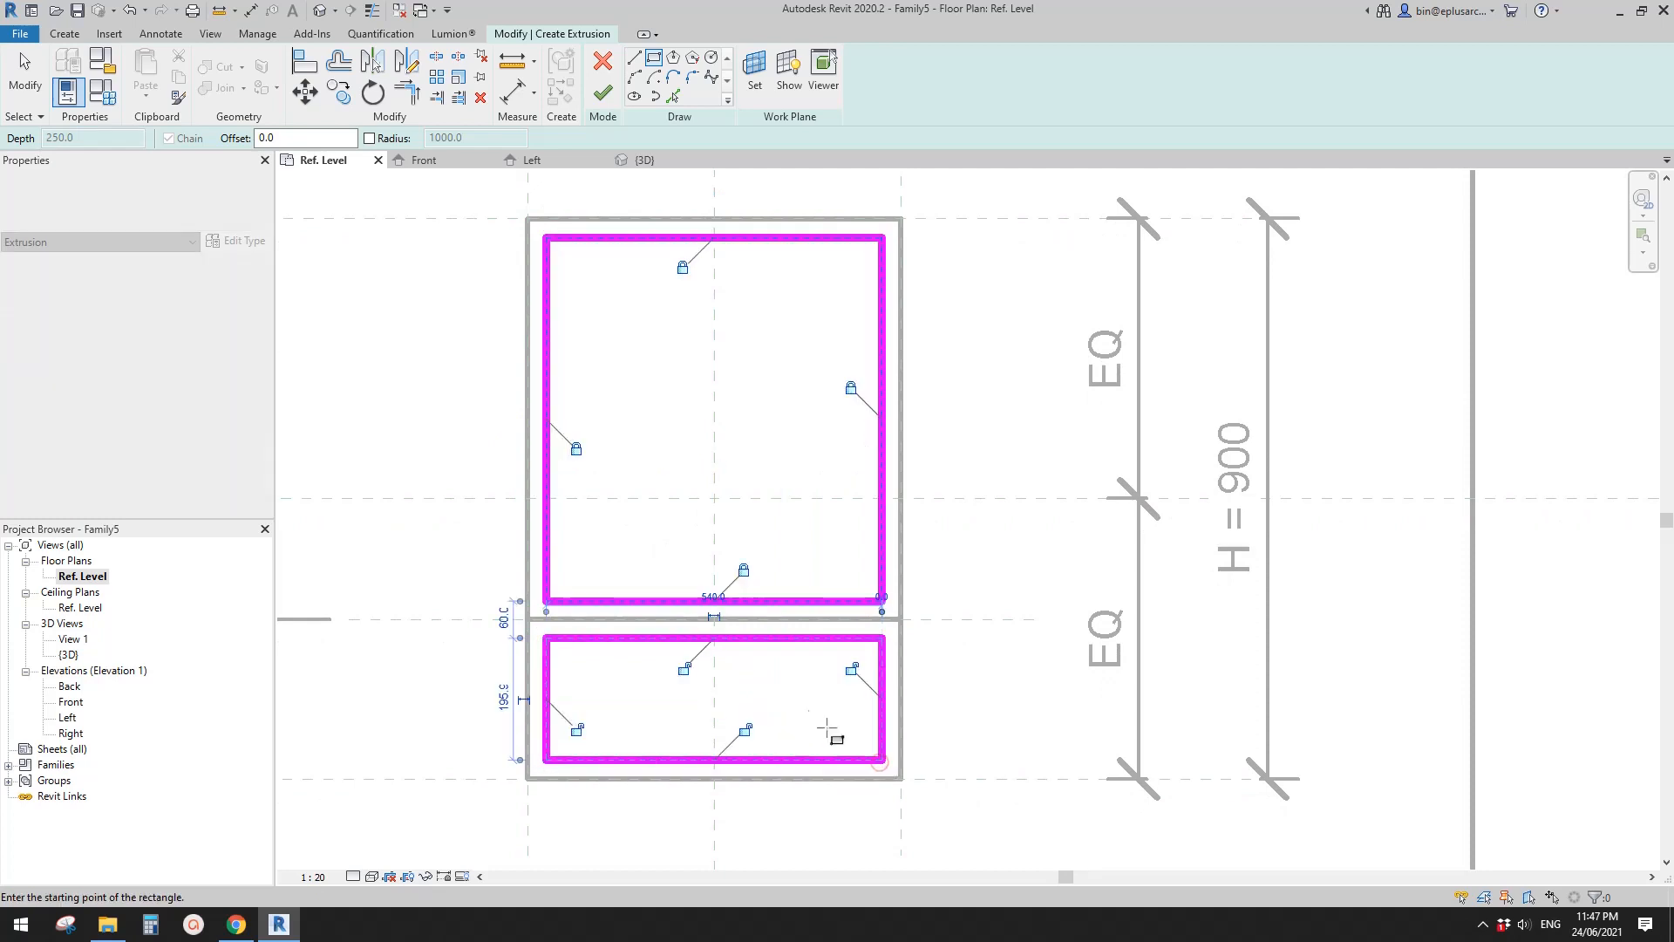
left_click(852, 669)
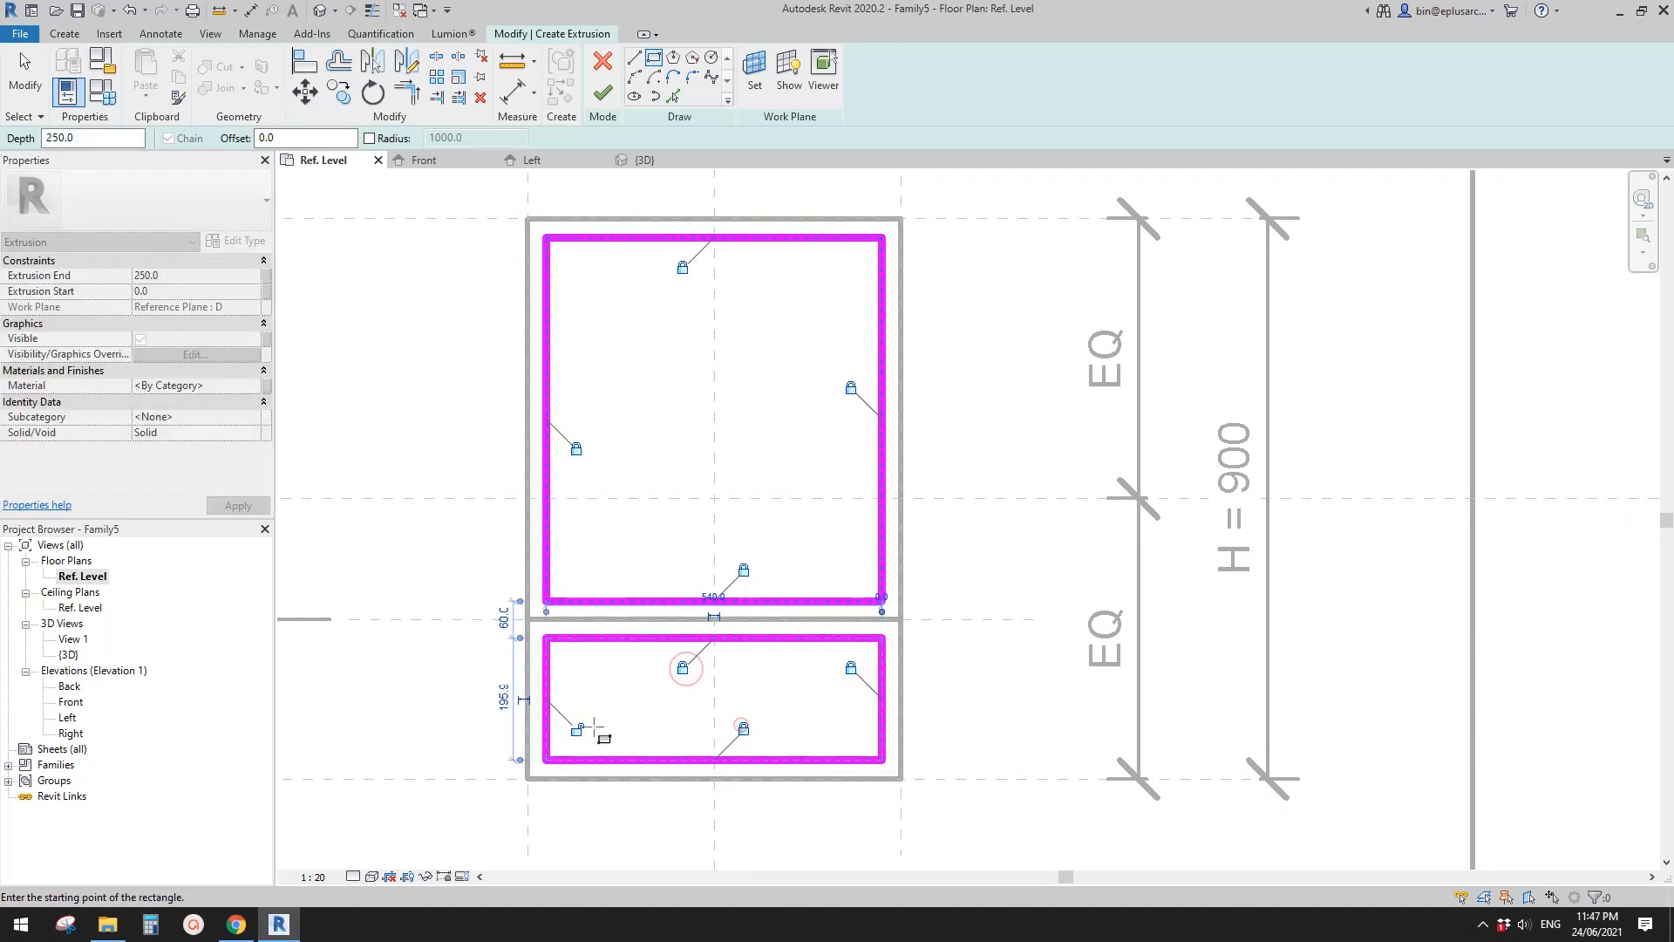
scroll(733, 726, "up", 2)
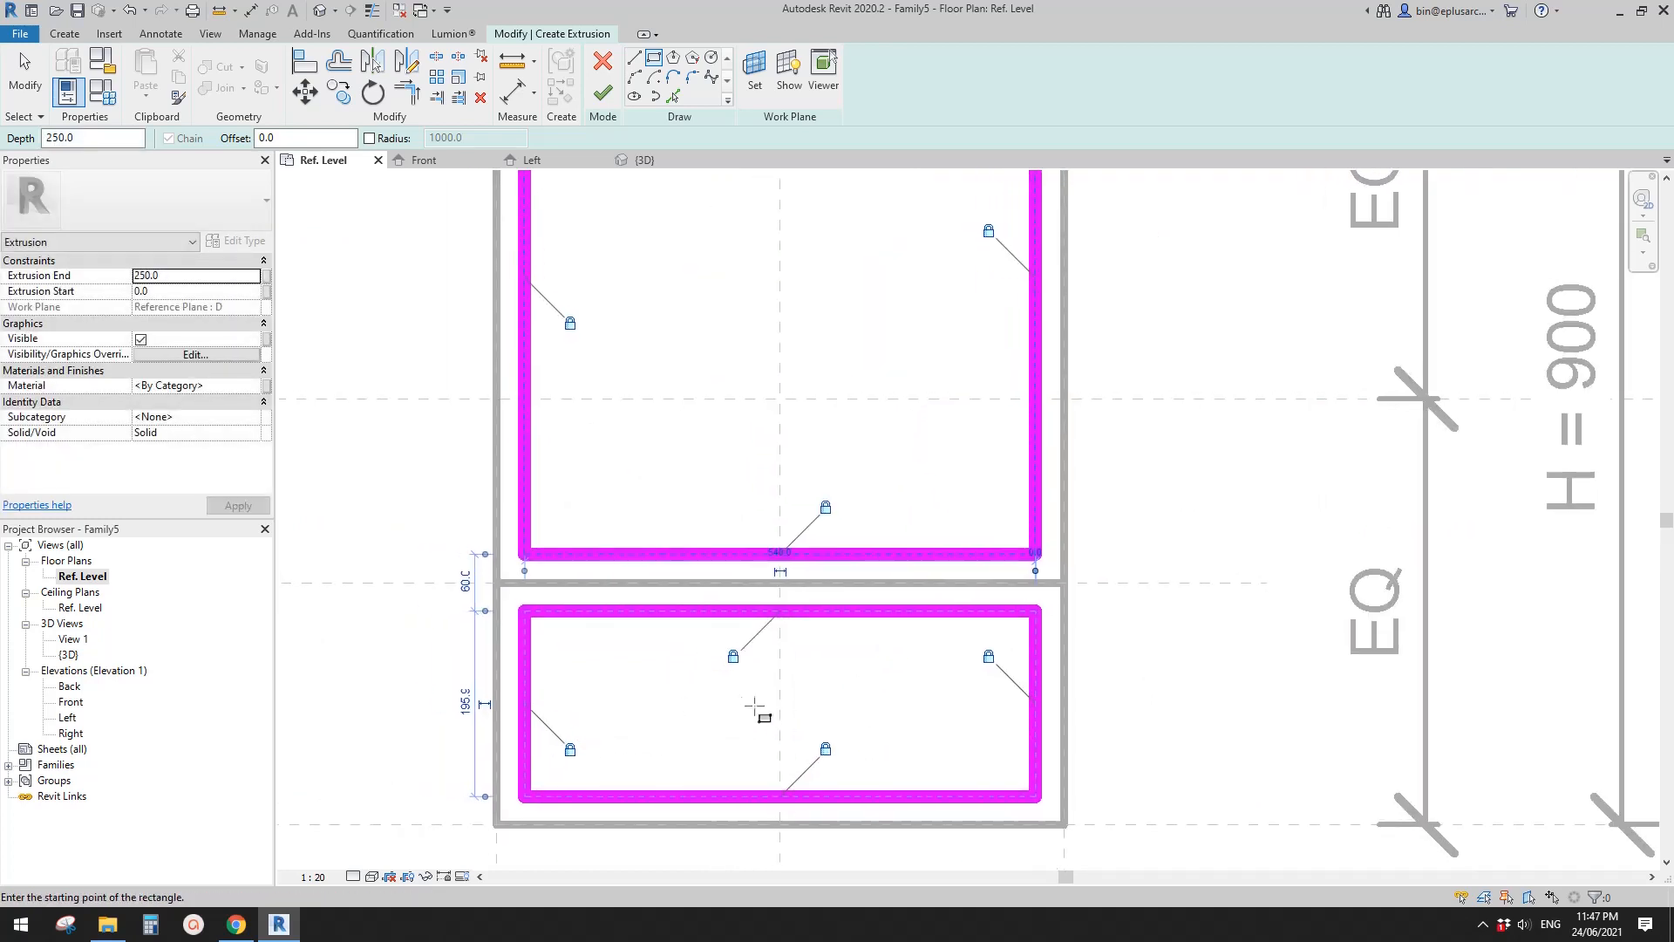
middle_click_drag(754, 705, 752, 713)
scroll(619, 700, "down", 3)
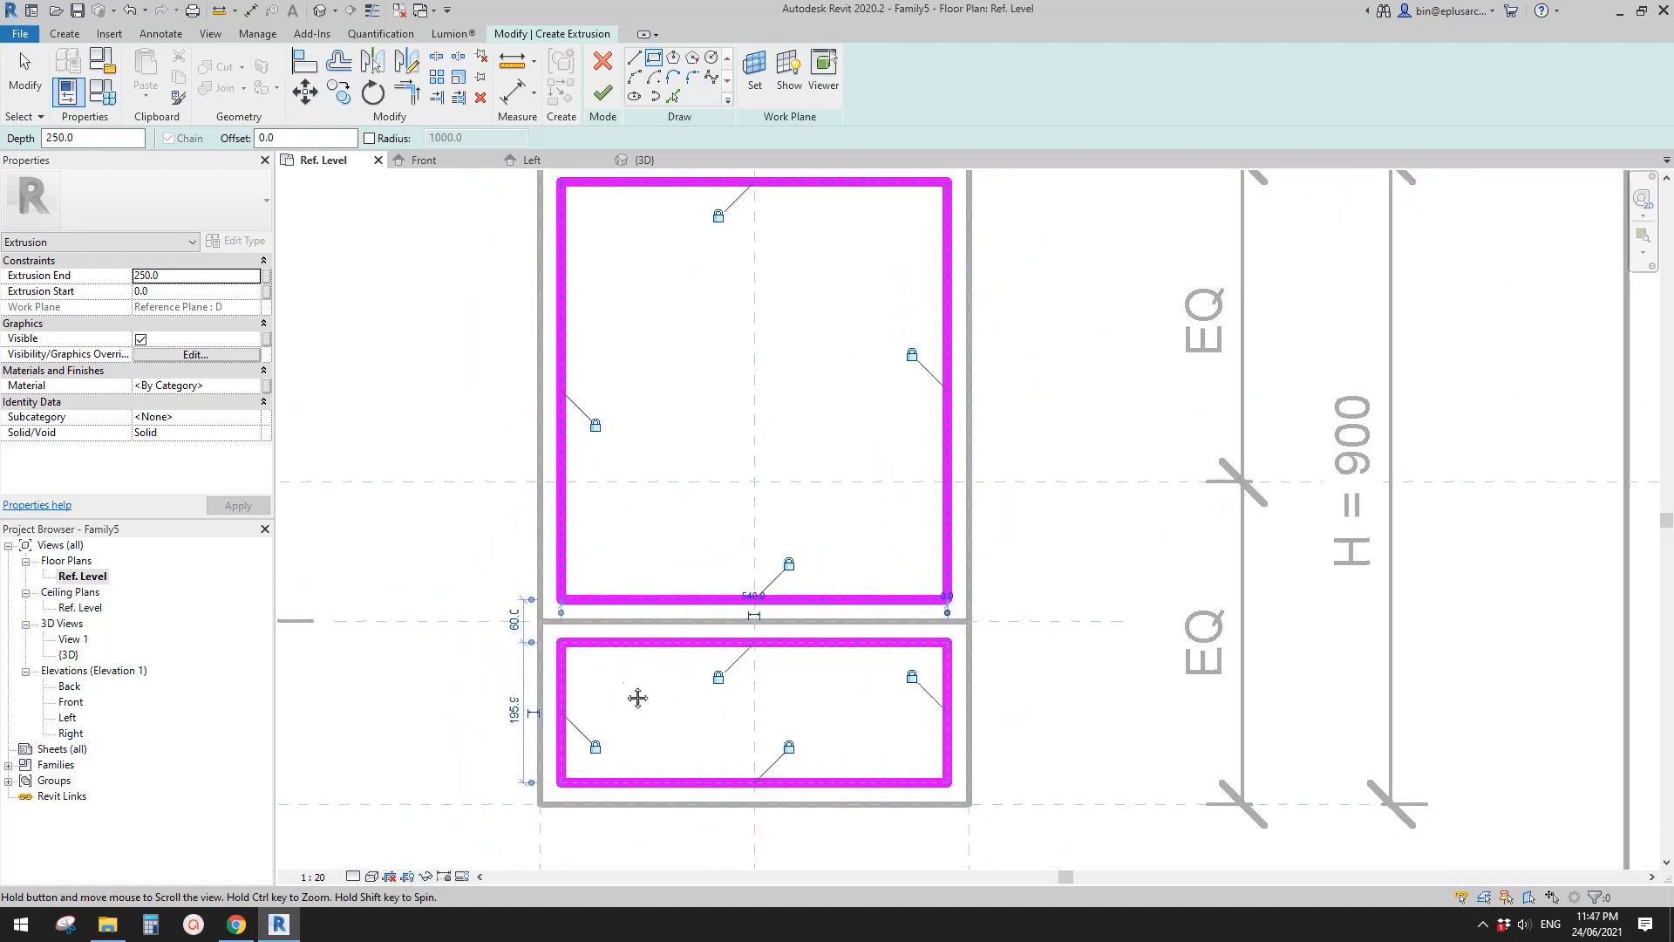
- Open the default 3D view and set its view scale to 1:20
left_click(322, 13)
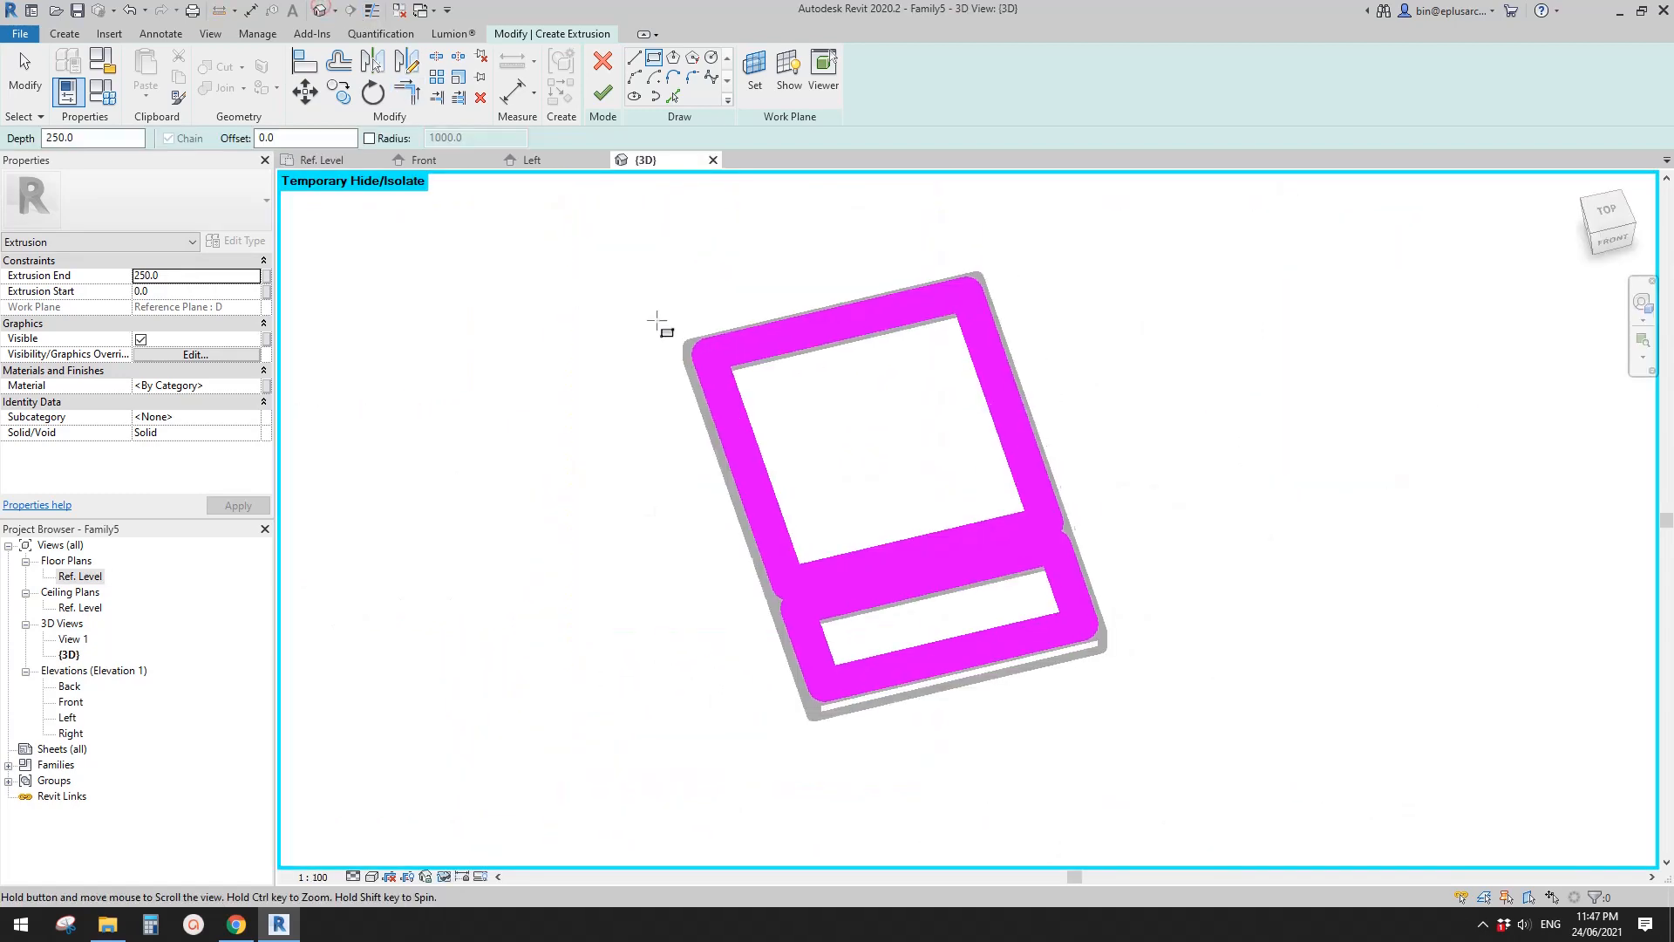
scroll(785, 406, "up", 3)
scroll(784, 406, "up", 3)
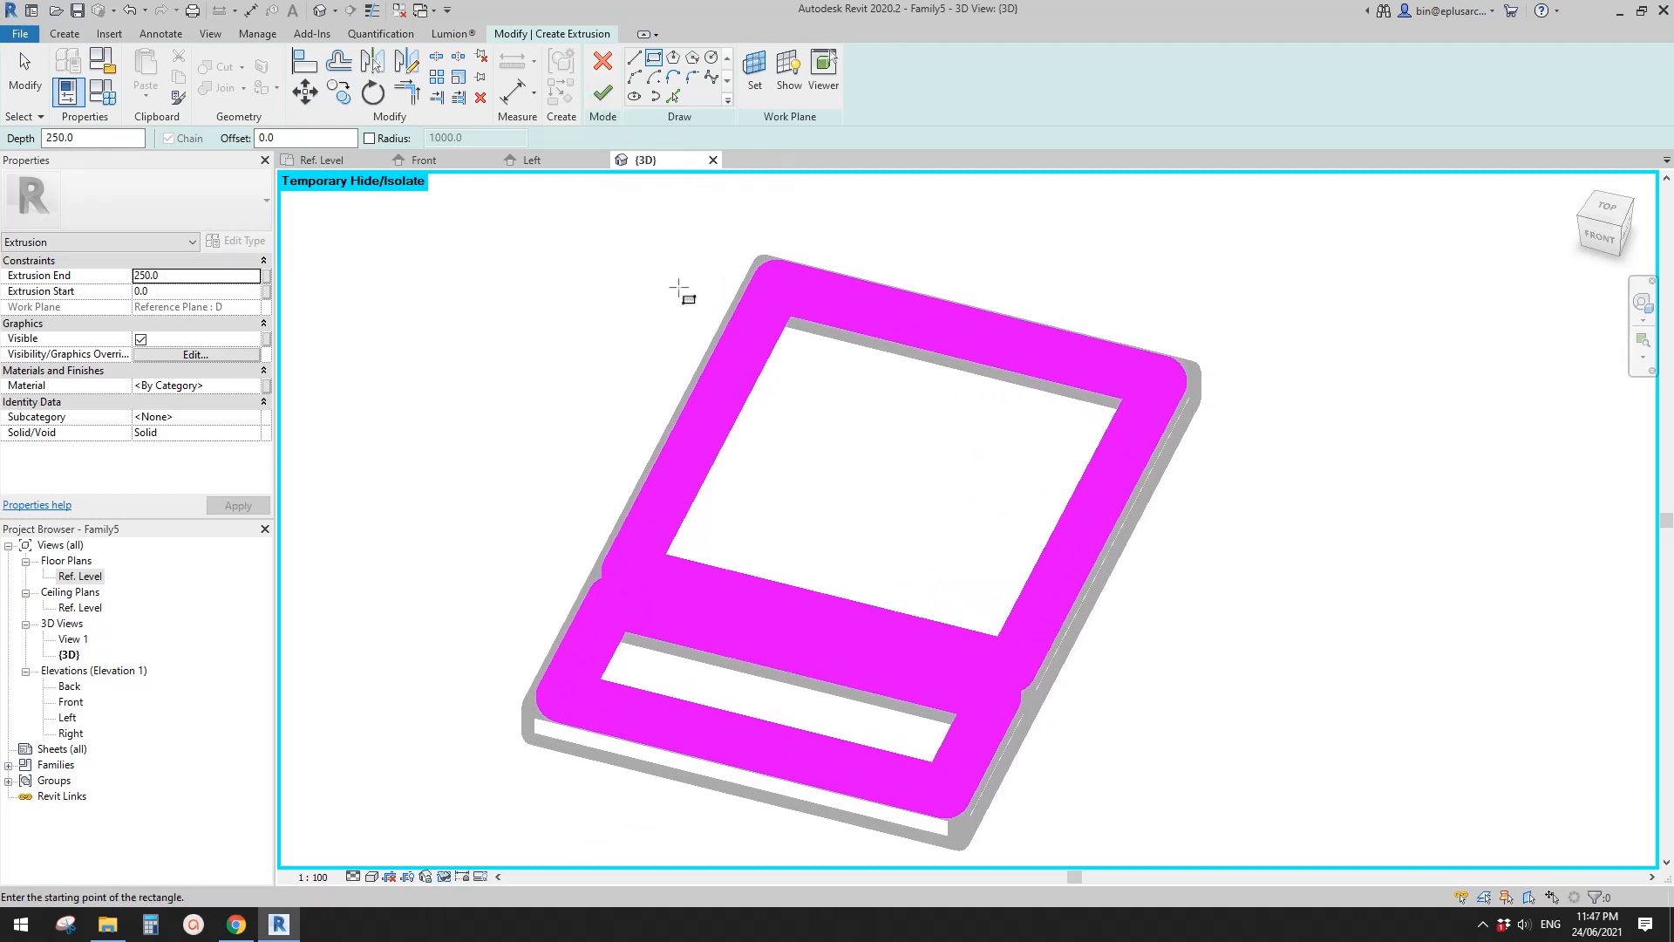
middle_click_drag(719, 356, 717, 366)
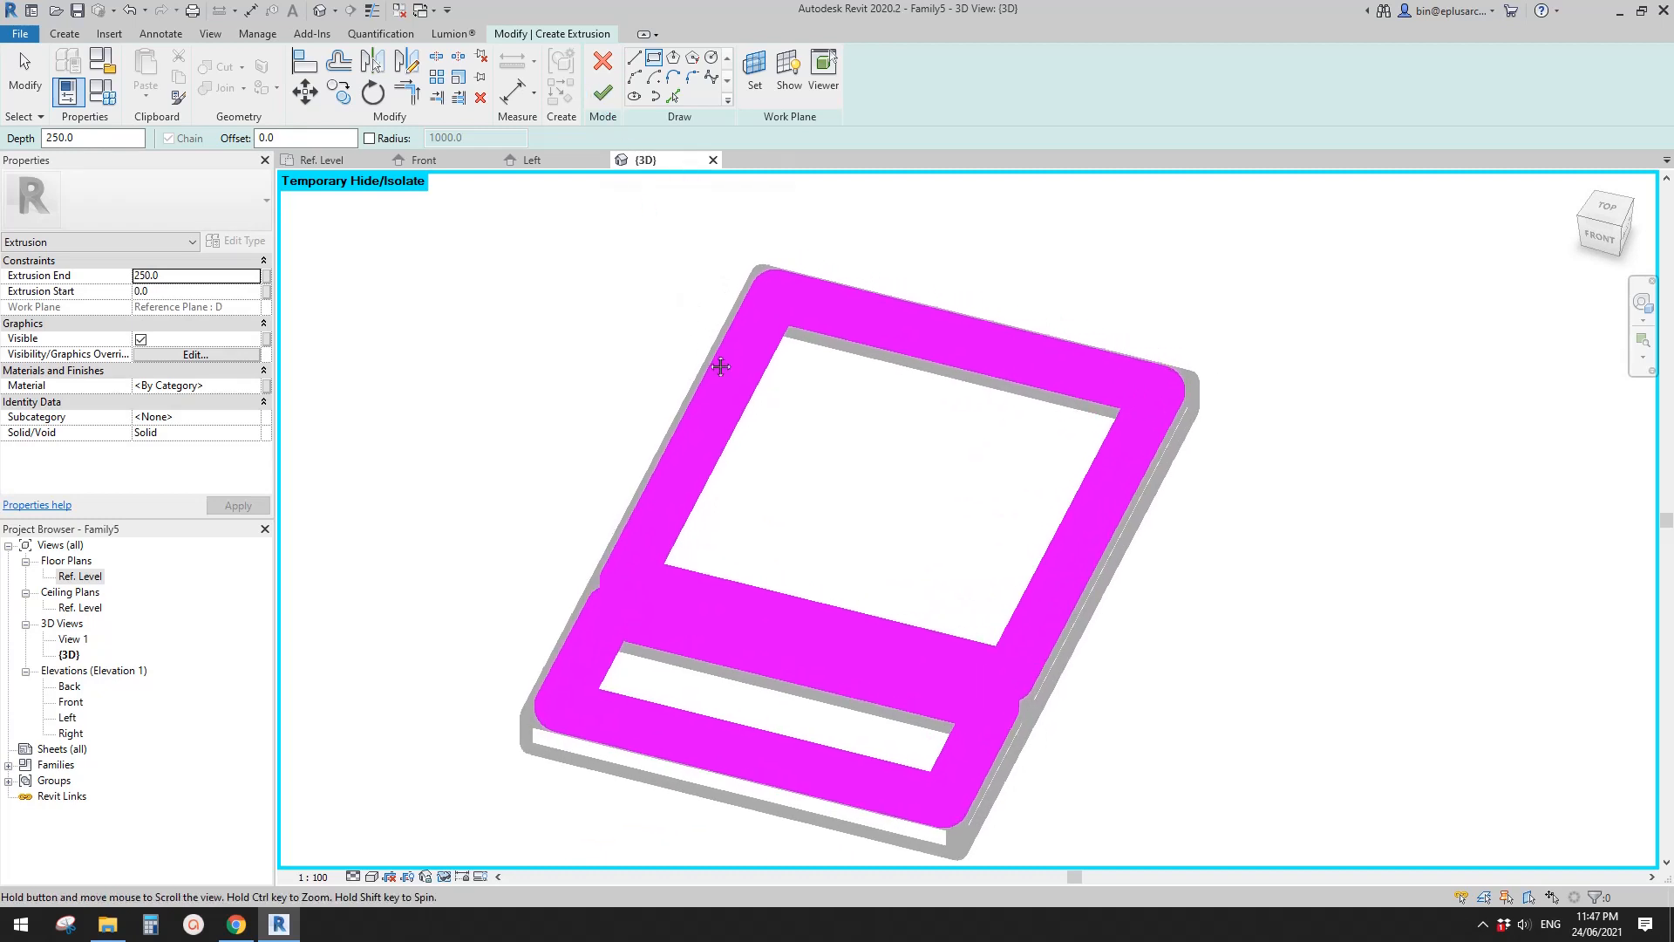
middle_click_drag(676, 311, 719, 296)
scroll(712, 289, "down", 1)
scroll(713, 289, "down", 1)
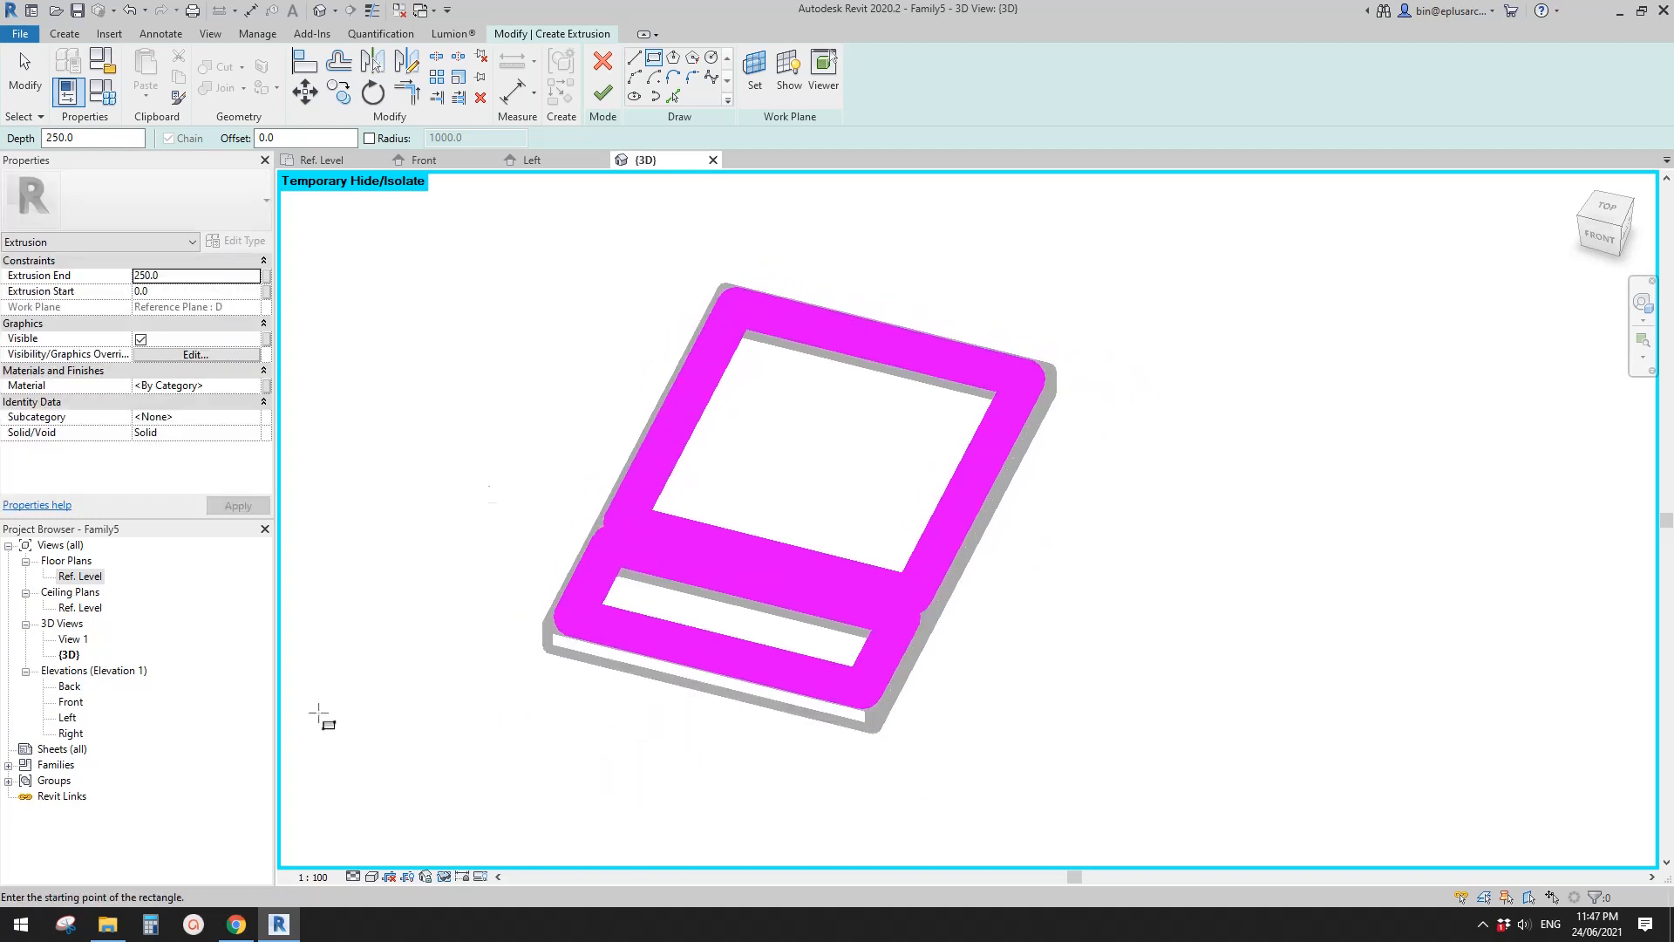
left_click(314, 876)
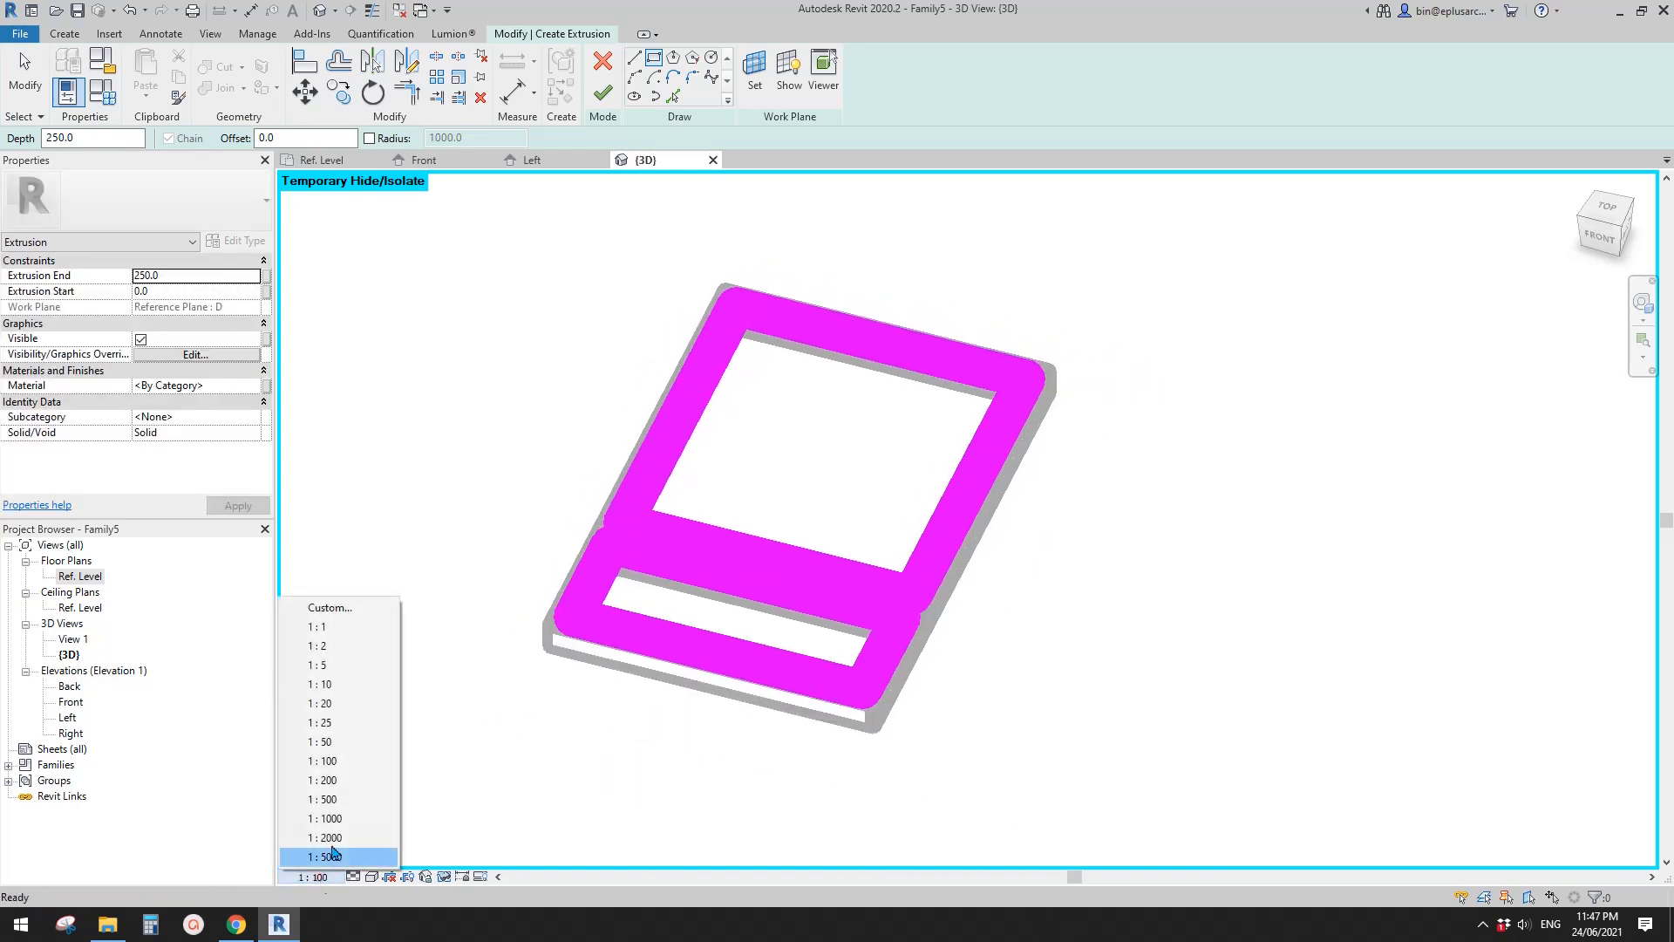
left_click(329, 702)
middle_click_drag(732, 529, 722, 544, "shift")
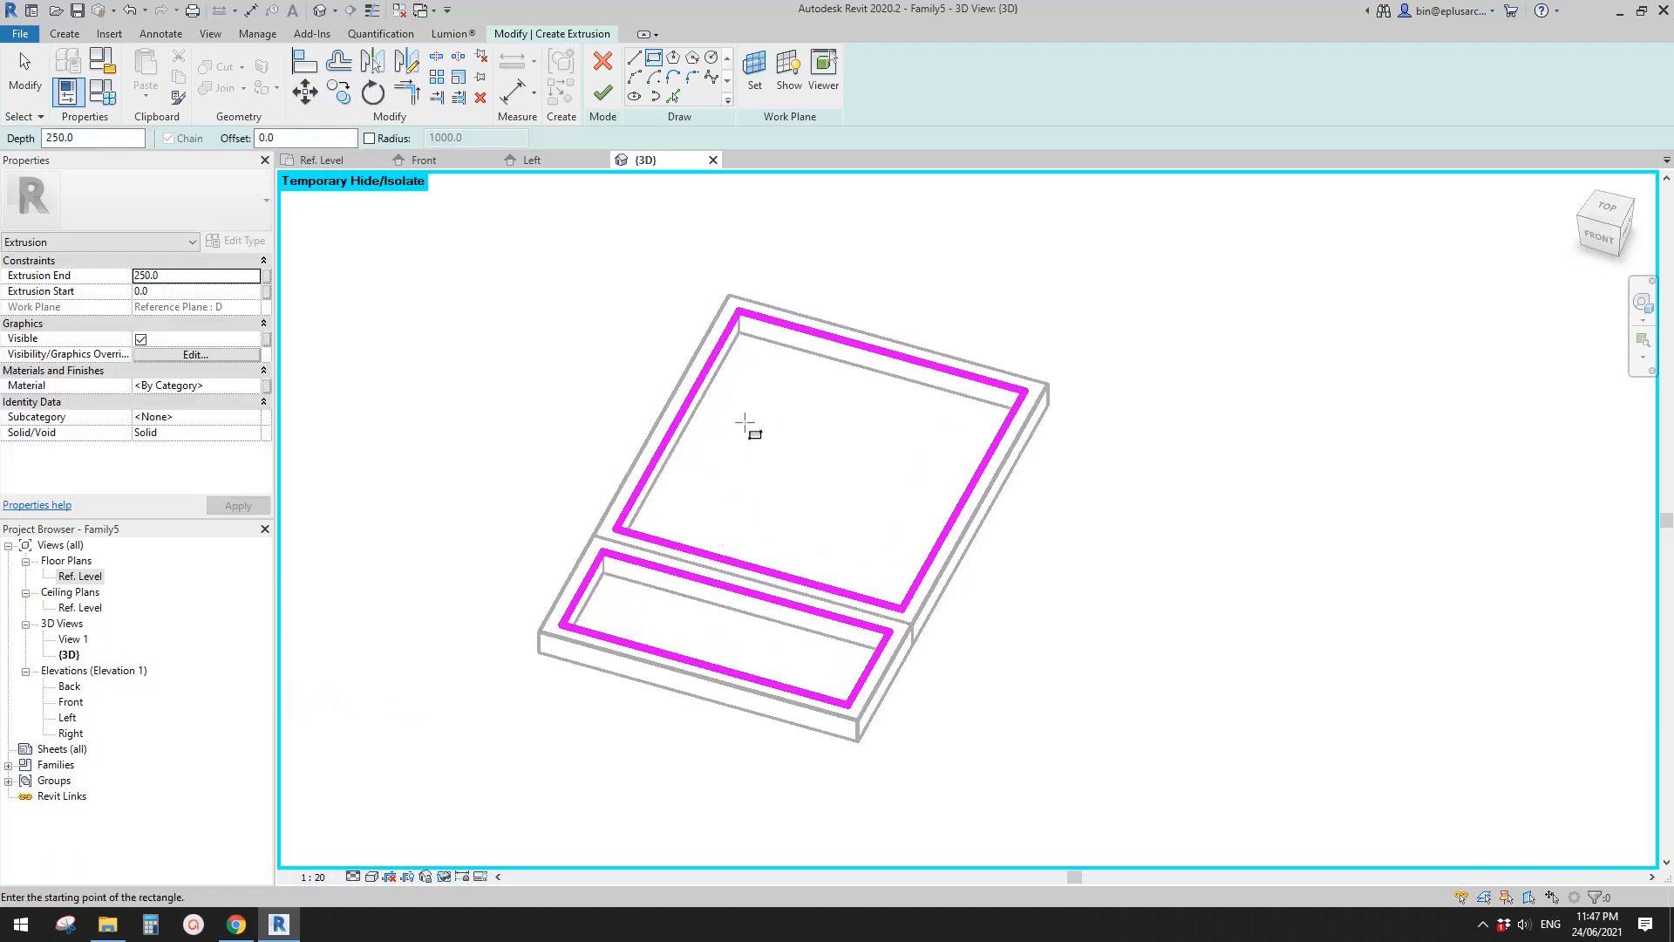
- Finish the panel extrusion and set its Extrusion End to -20 and Extrusion Start to -30
scroll(756, 413, "up", 3)
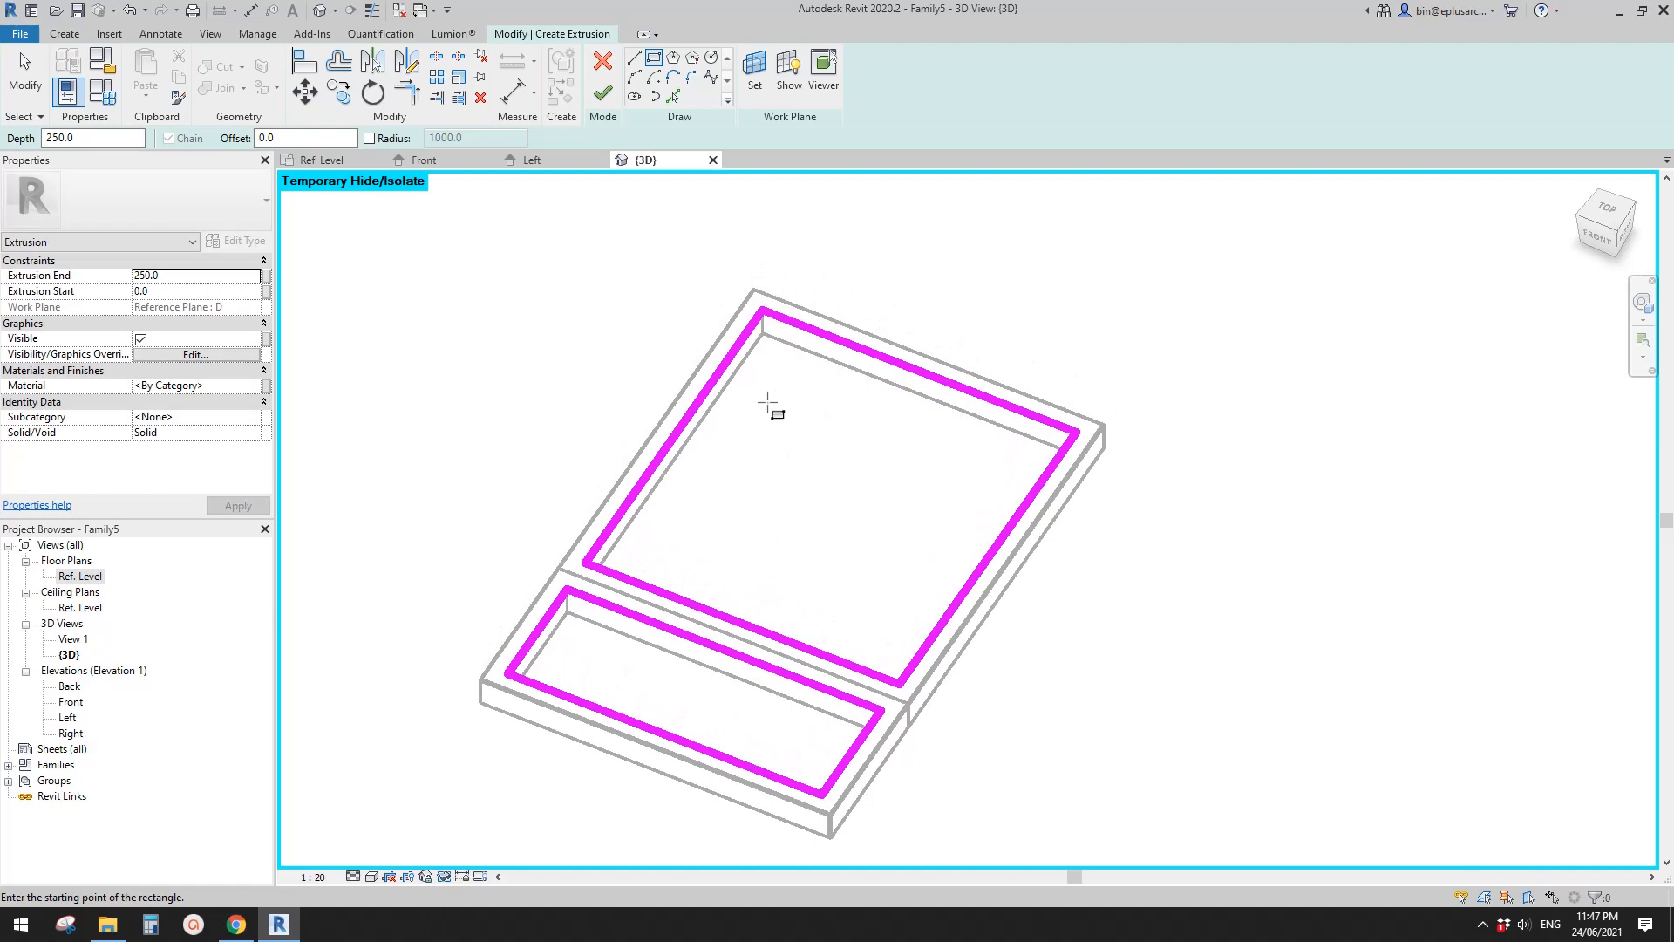
middle_click_drag(694, 484, 692, 475)
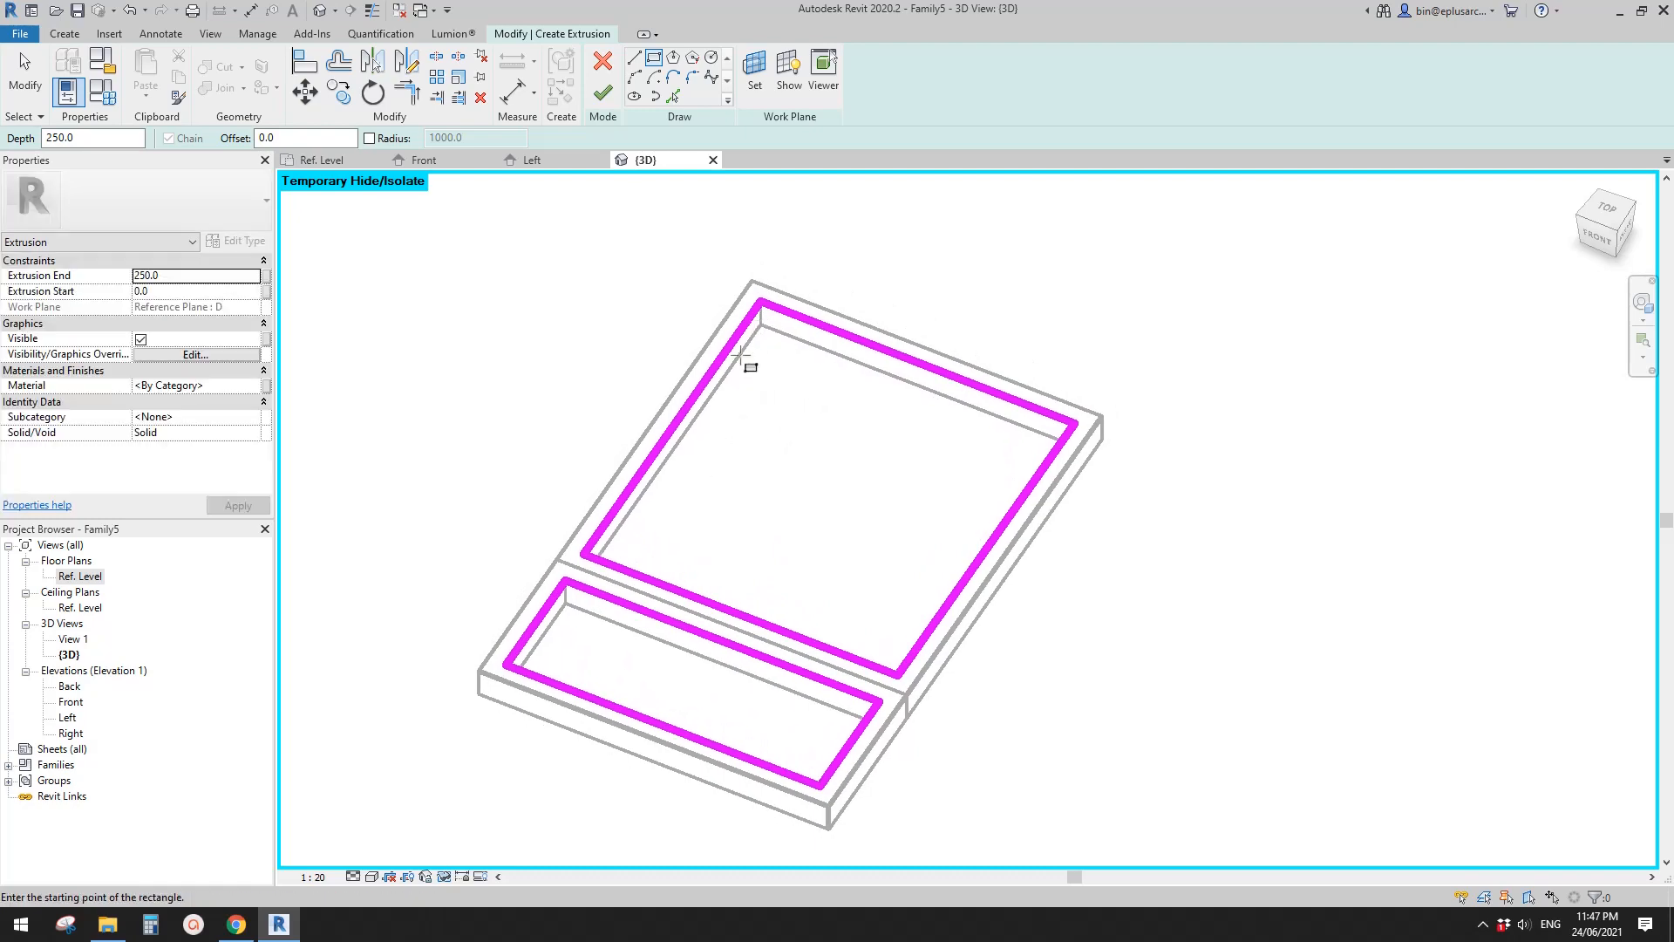
key("Escape")
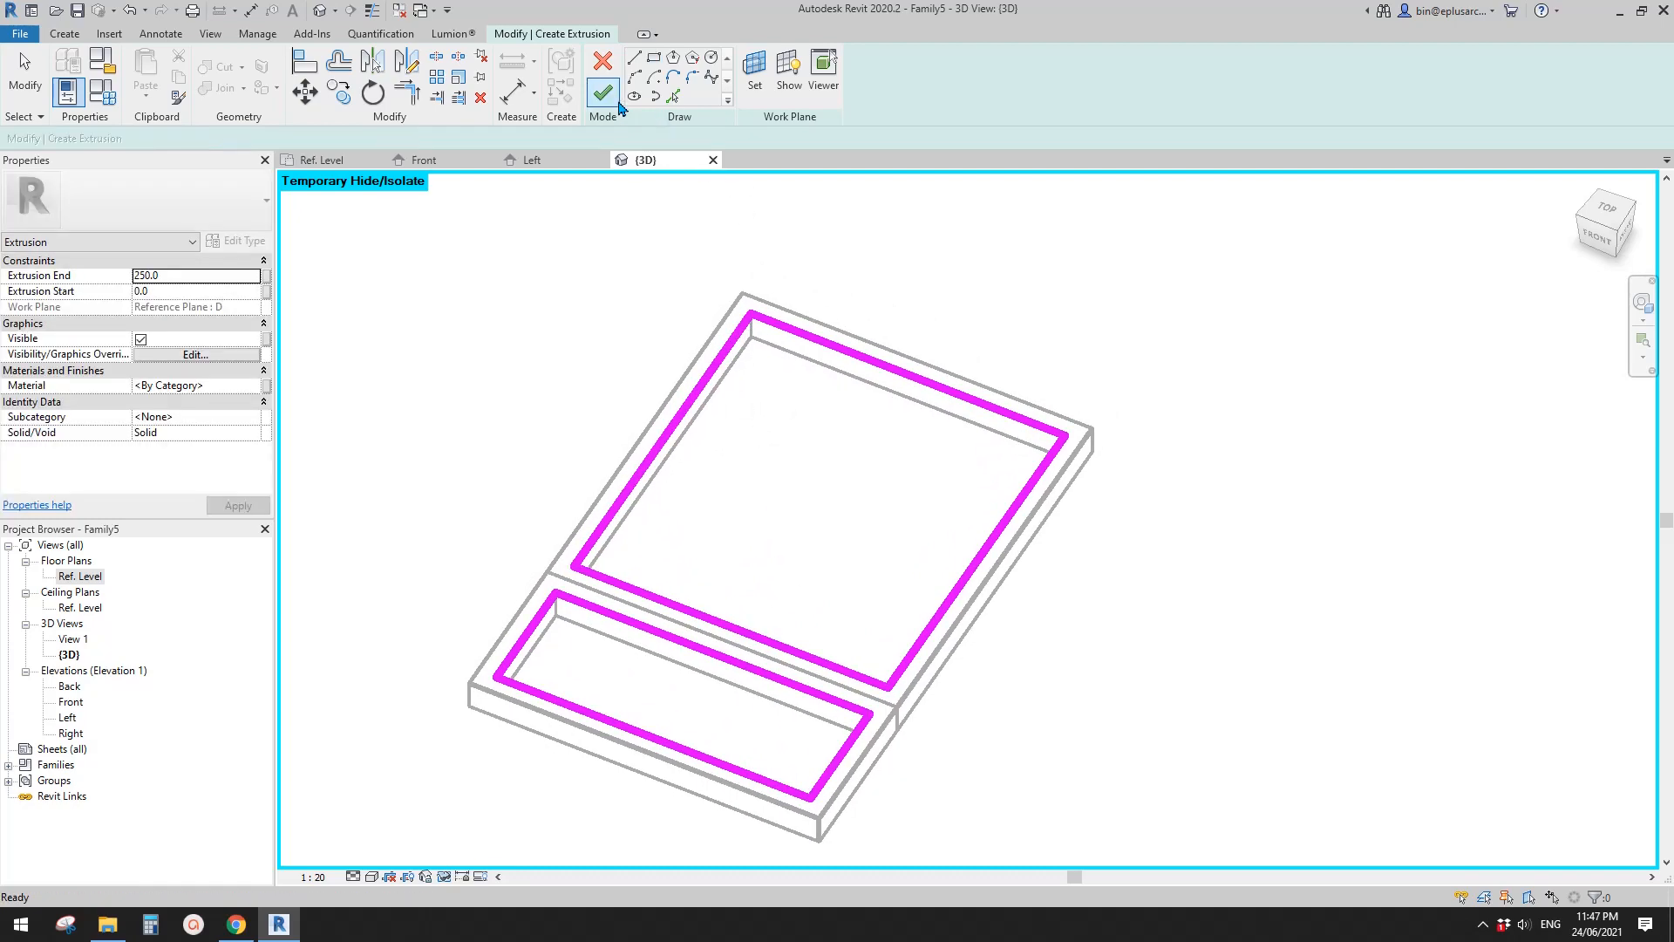
left_click(619, 107)
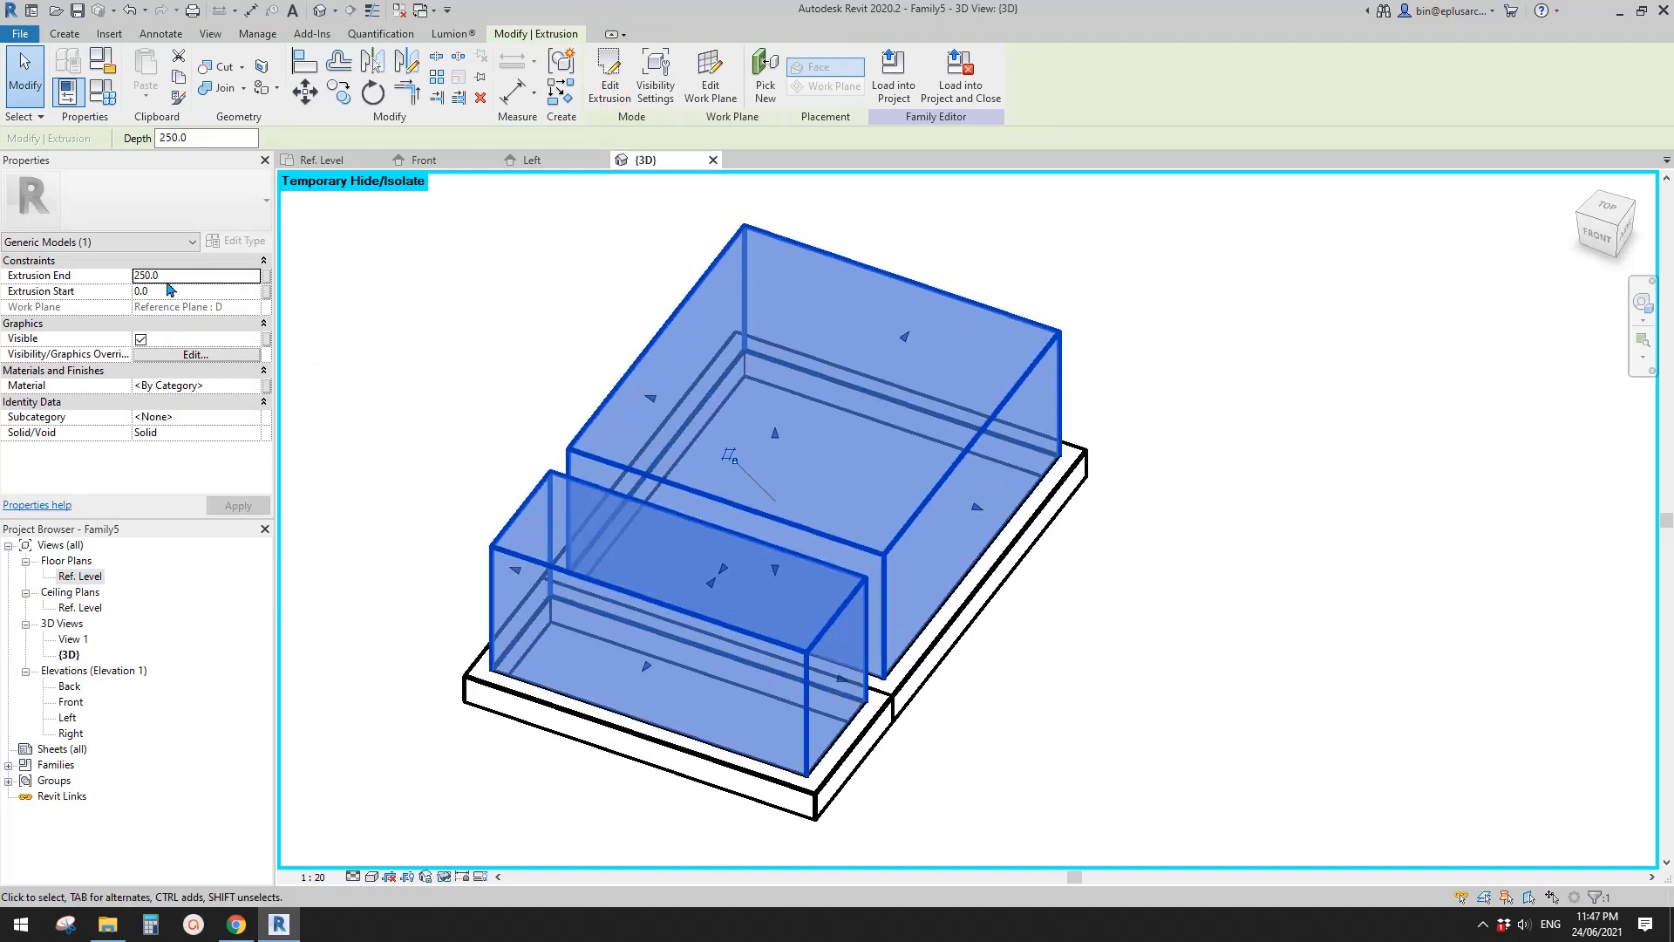
left_click(182, 281)
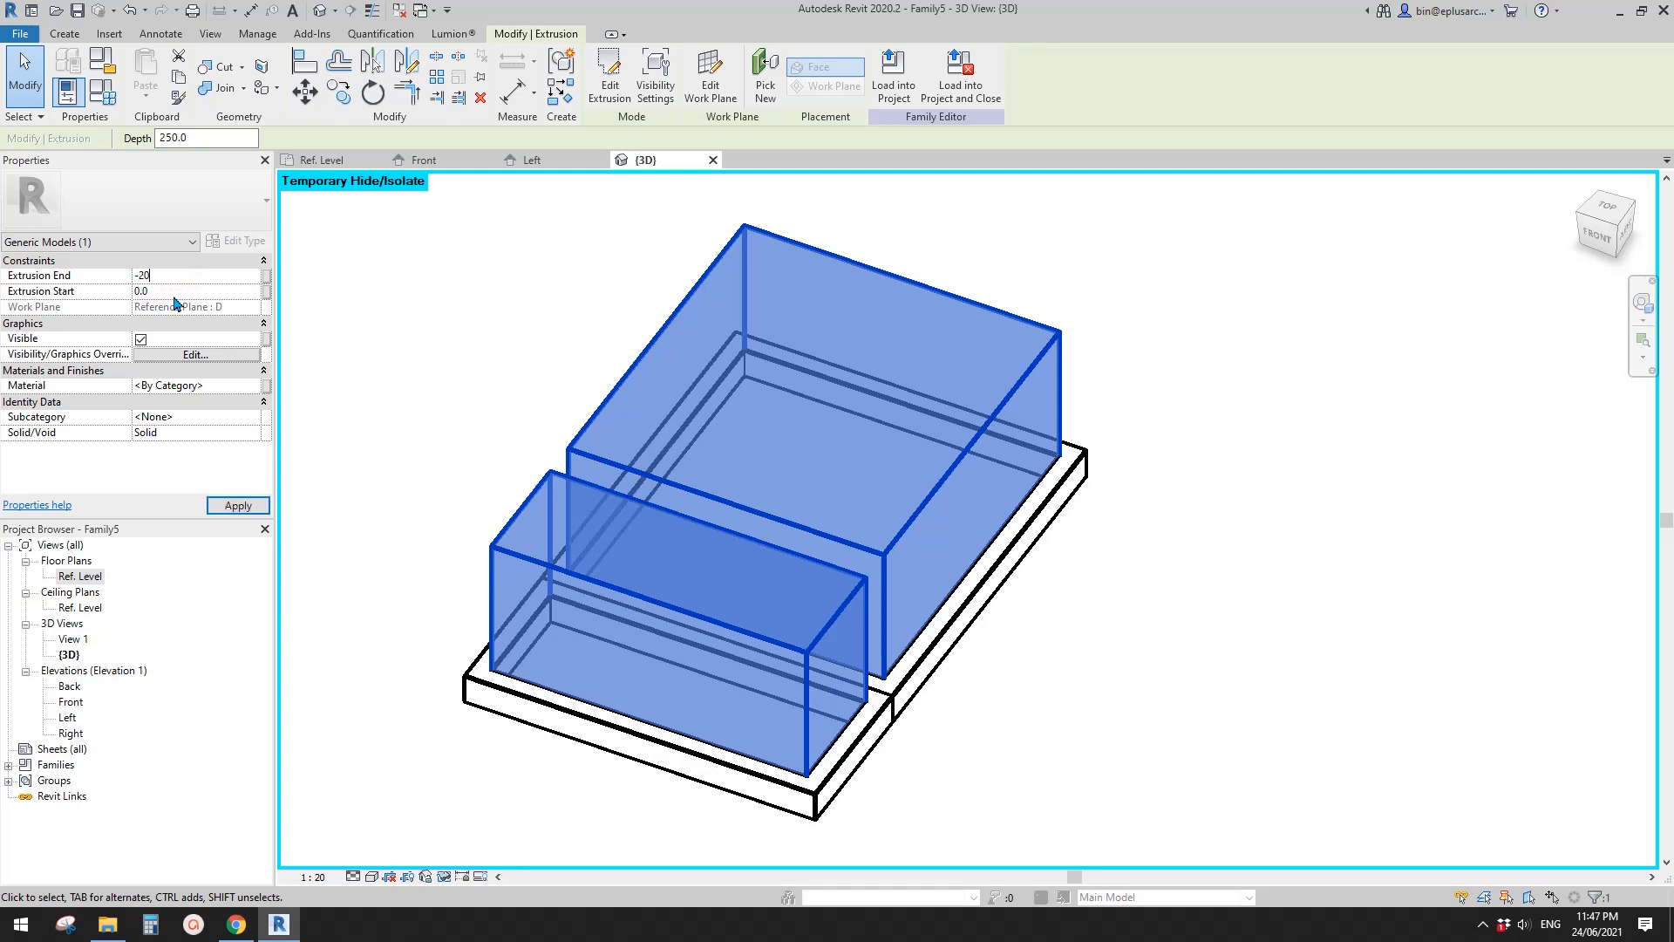
left_click(175, 297)
type("-30")
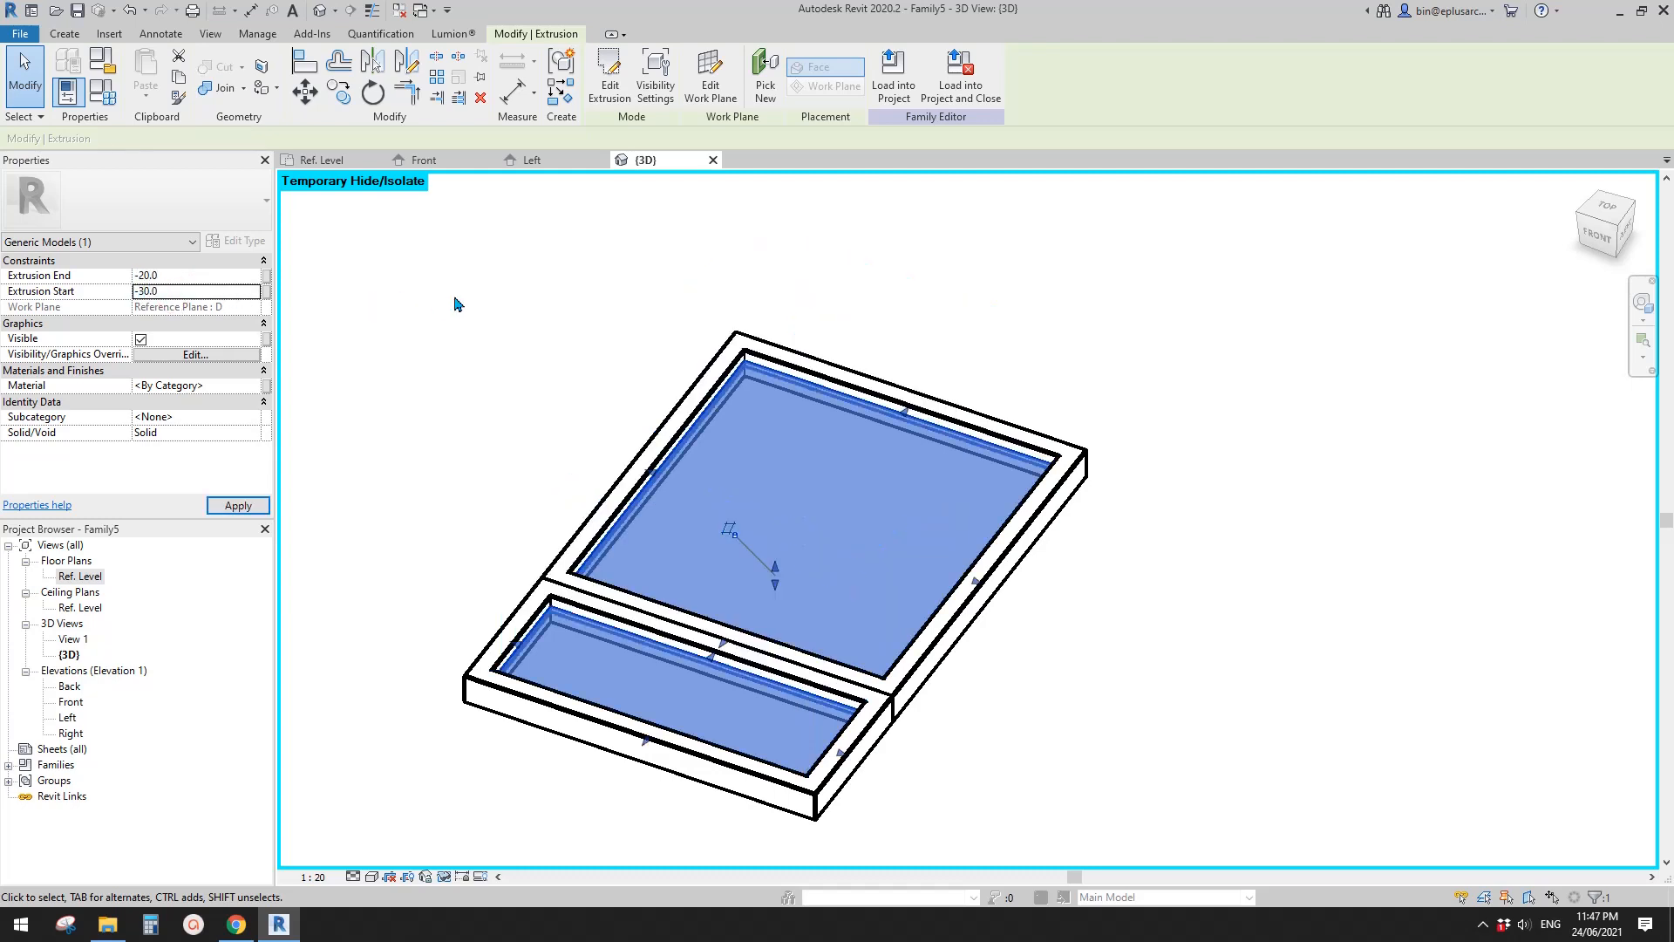
- Assign a glass material to the extruded panels inside the two frames
middle_click_drag(870, 467, 822, 440)
key("Escape")
middle_click_drag(841, 534, 912, 515, "shift")
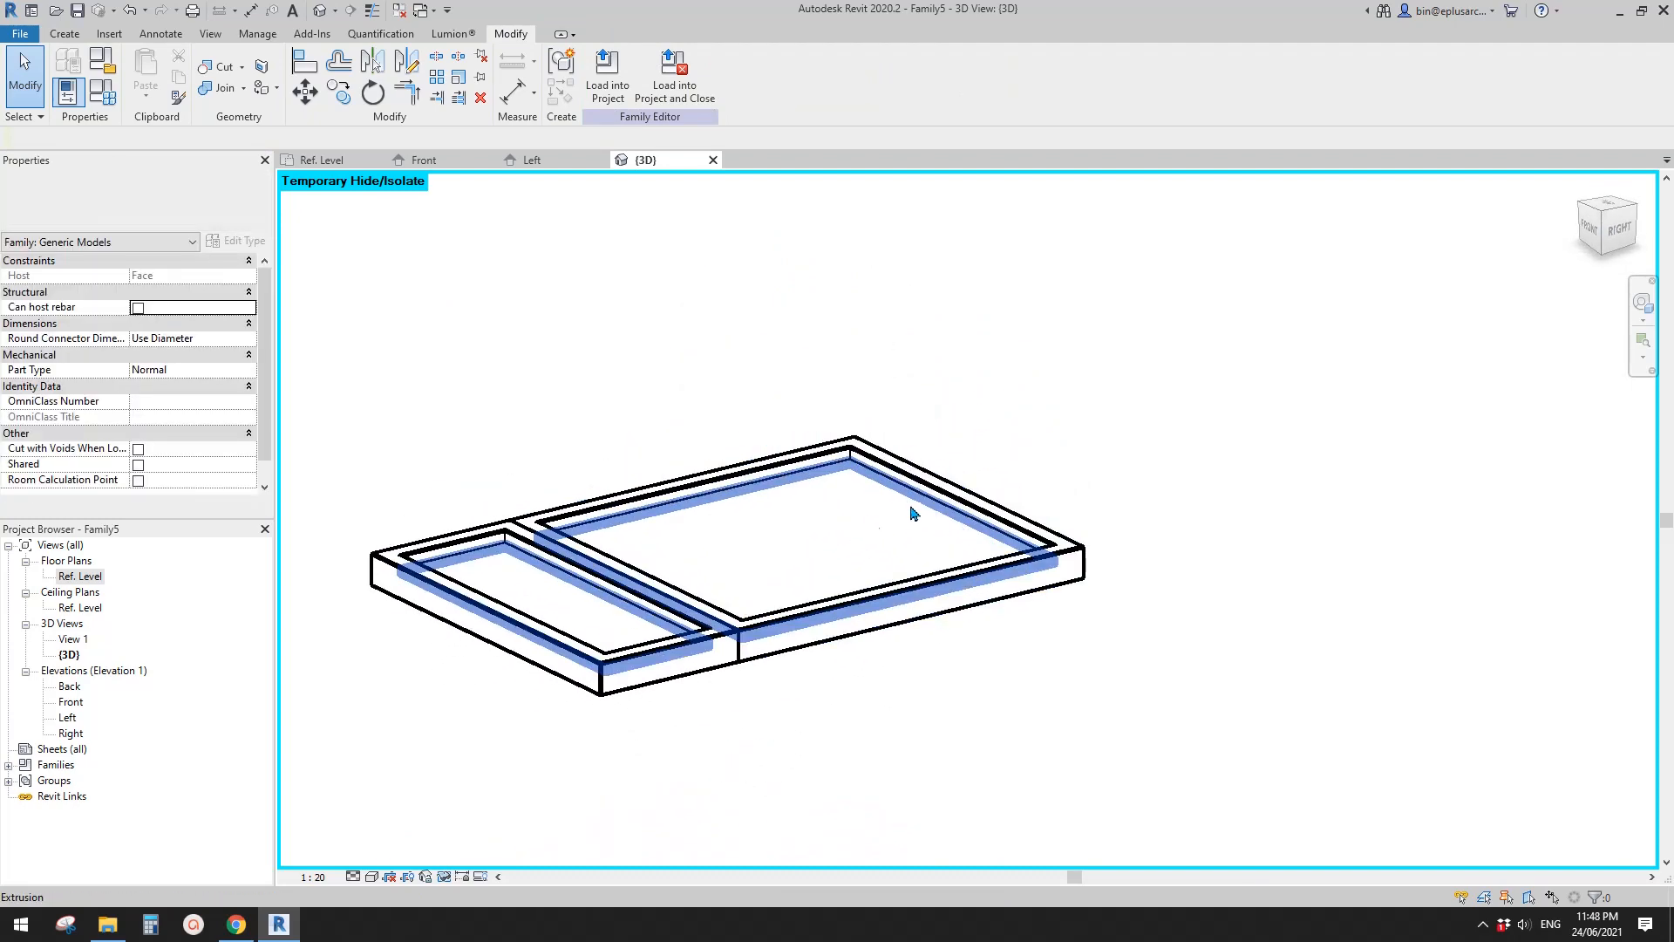
left_click(773, 547)
left_click(229, 386)
type("GLA")
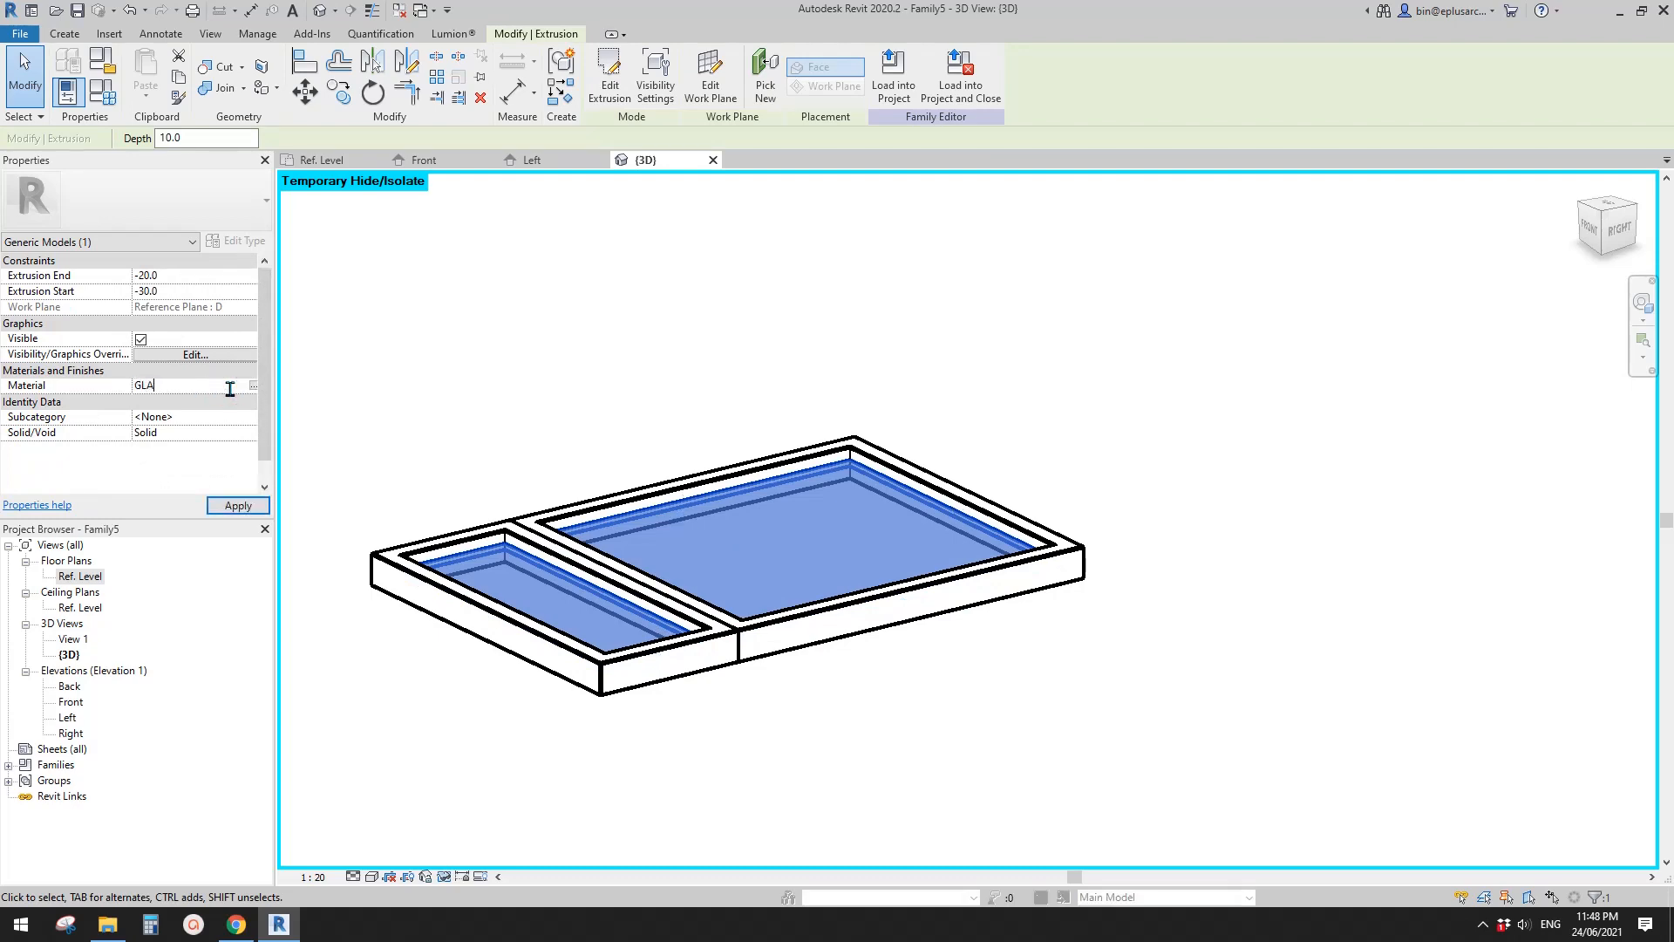
left_click(486, 336)
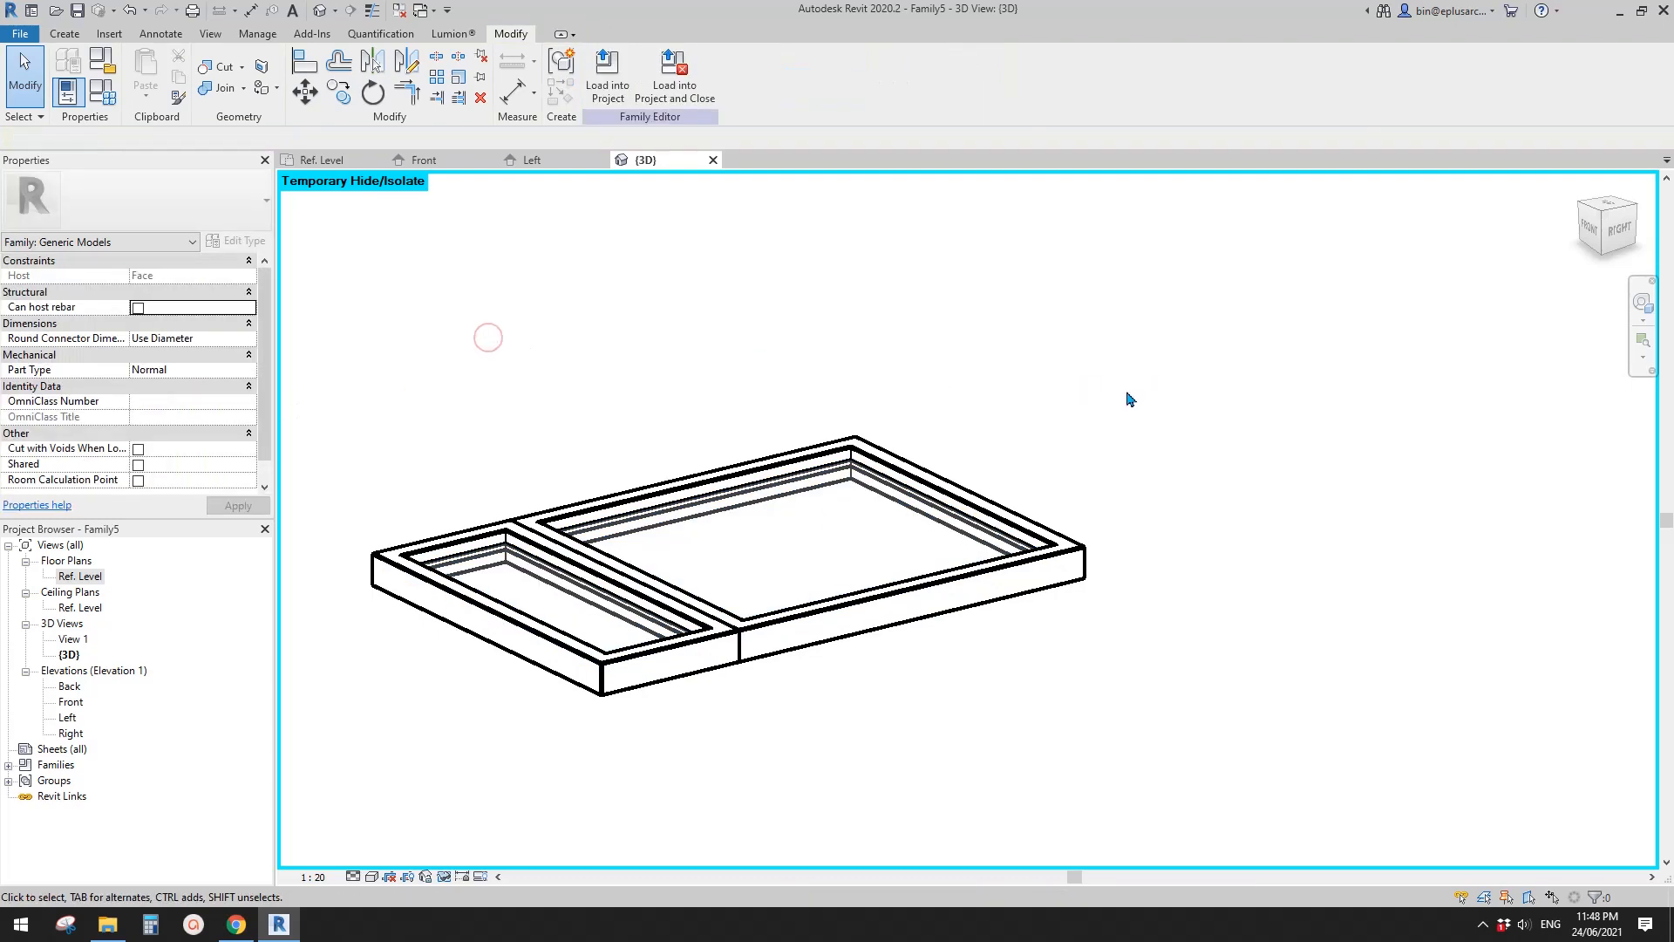
- Display the 3D view in the Shaded visual style and check the upper frame sweep's material property
key("s")
key("d")
middle_click_drag(1092, 422, 841, 558, "shift")
middle_click_drag(631, 556, 721, 523, "shift")
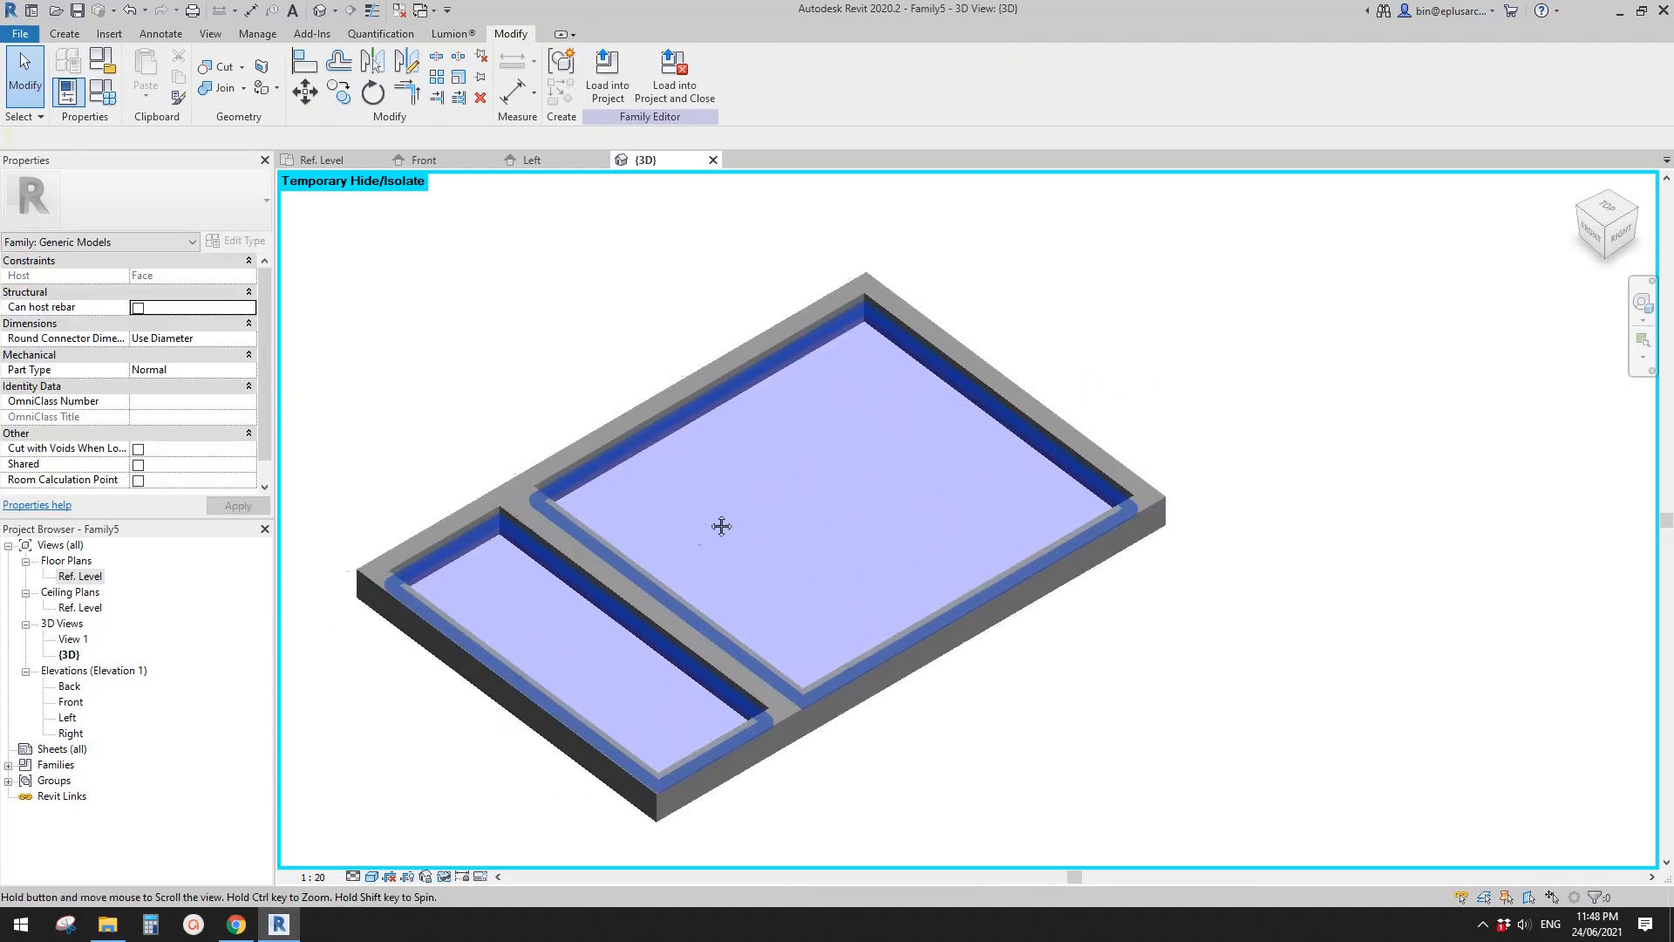
left_click(593, 468)
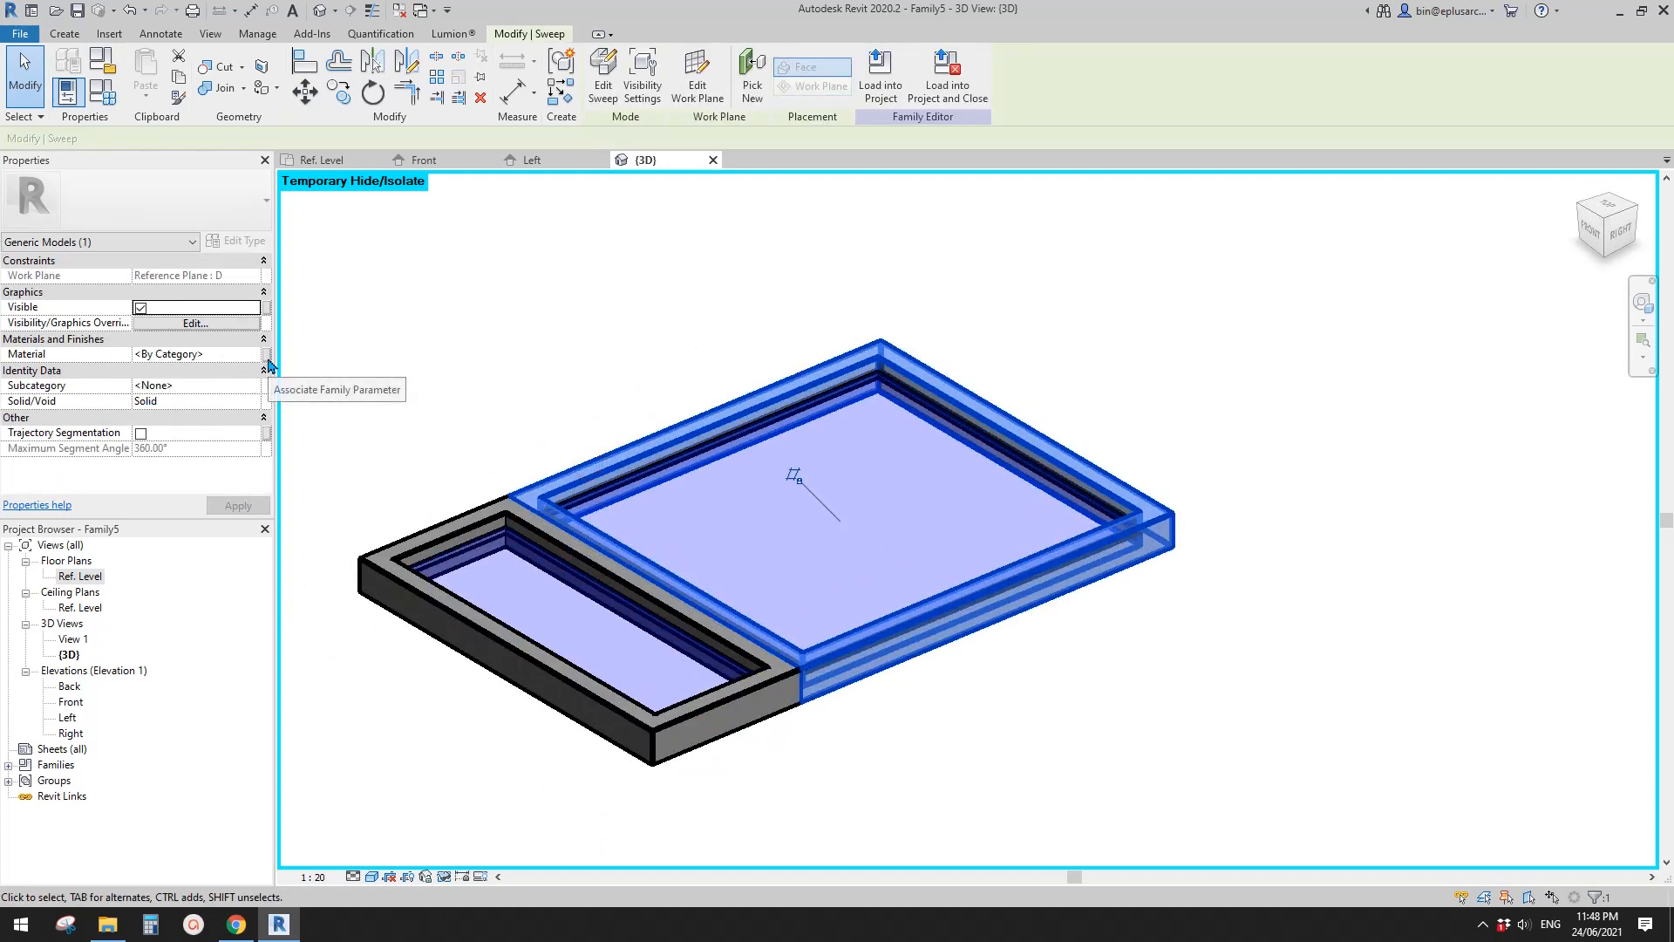
left_click(1080, 370)
- View the whole window from the front, look at the Van B facade image in Chrome, and return to Revit
middle_click_drag(1120, 388, 461, 835, "shift")
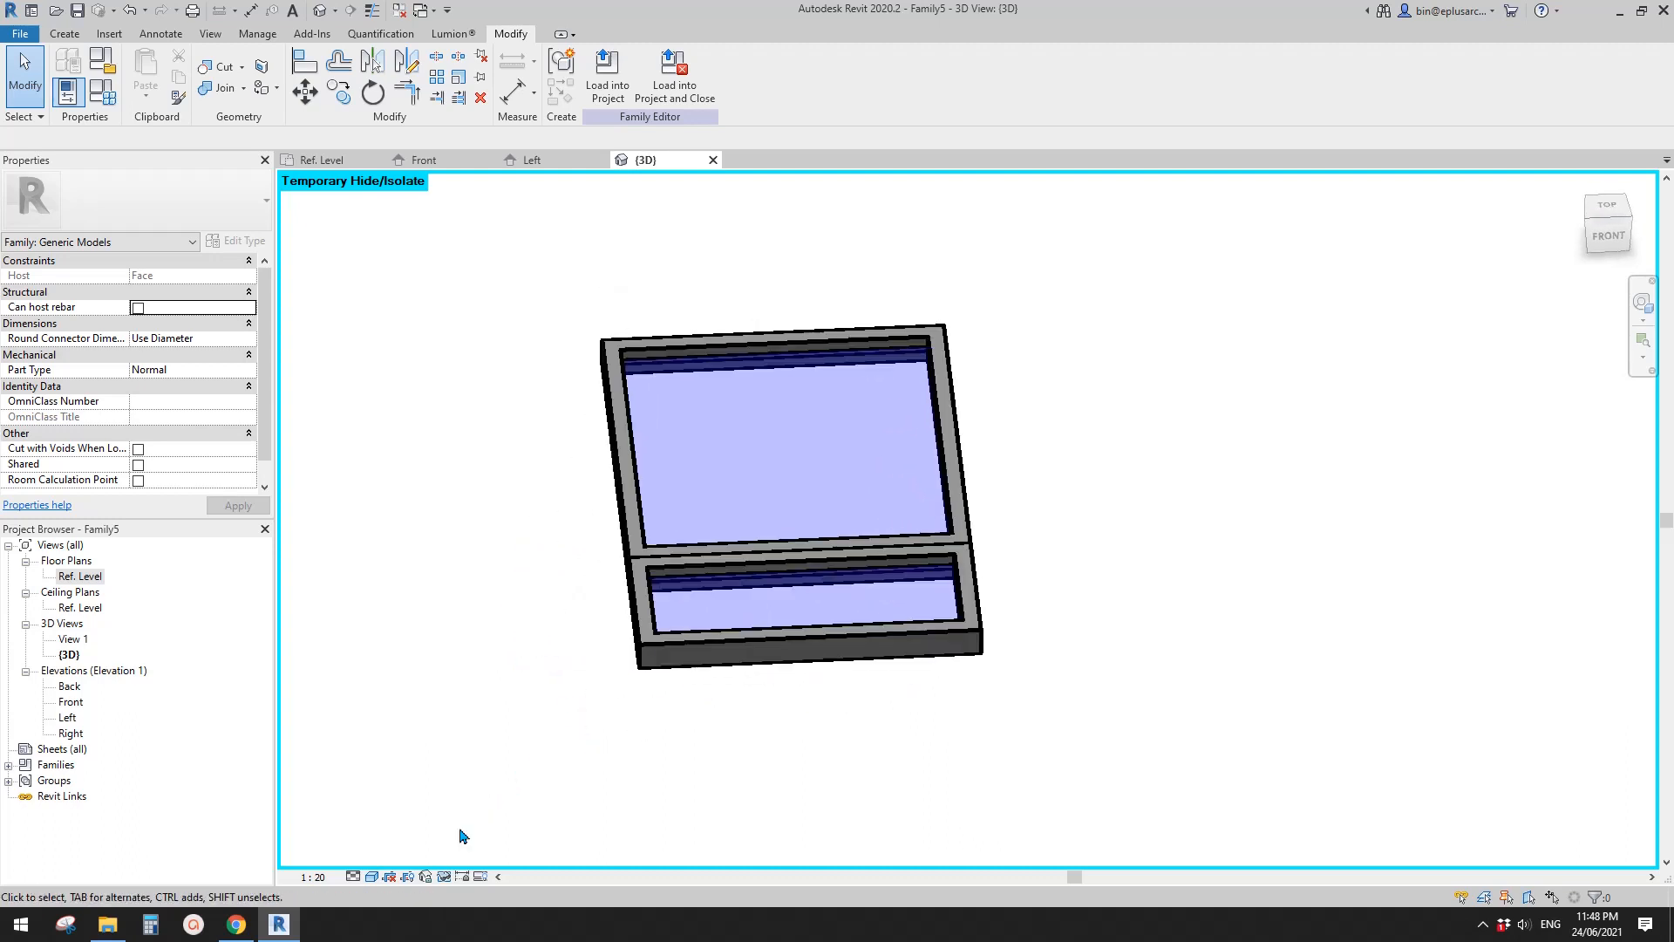
left_click(236, 924)
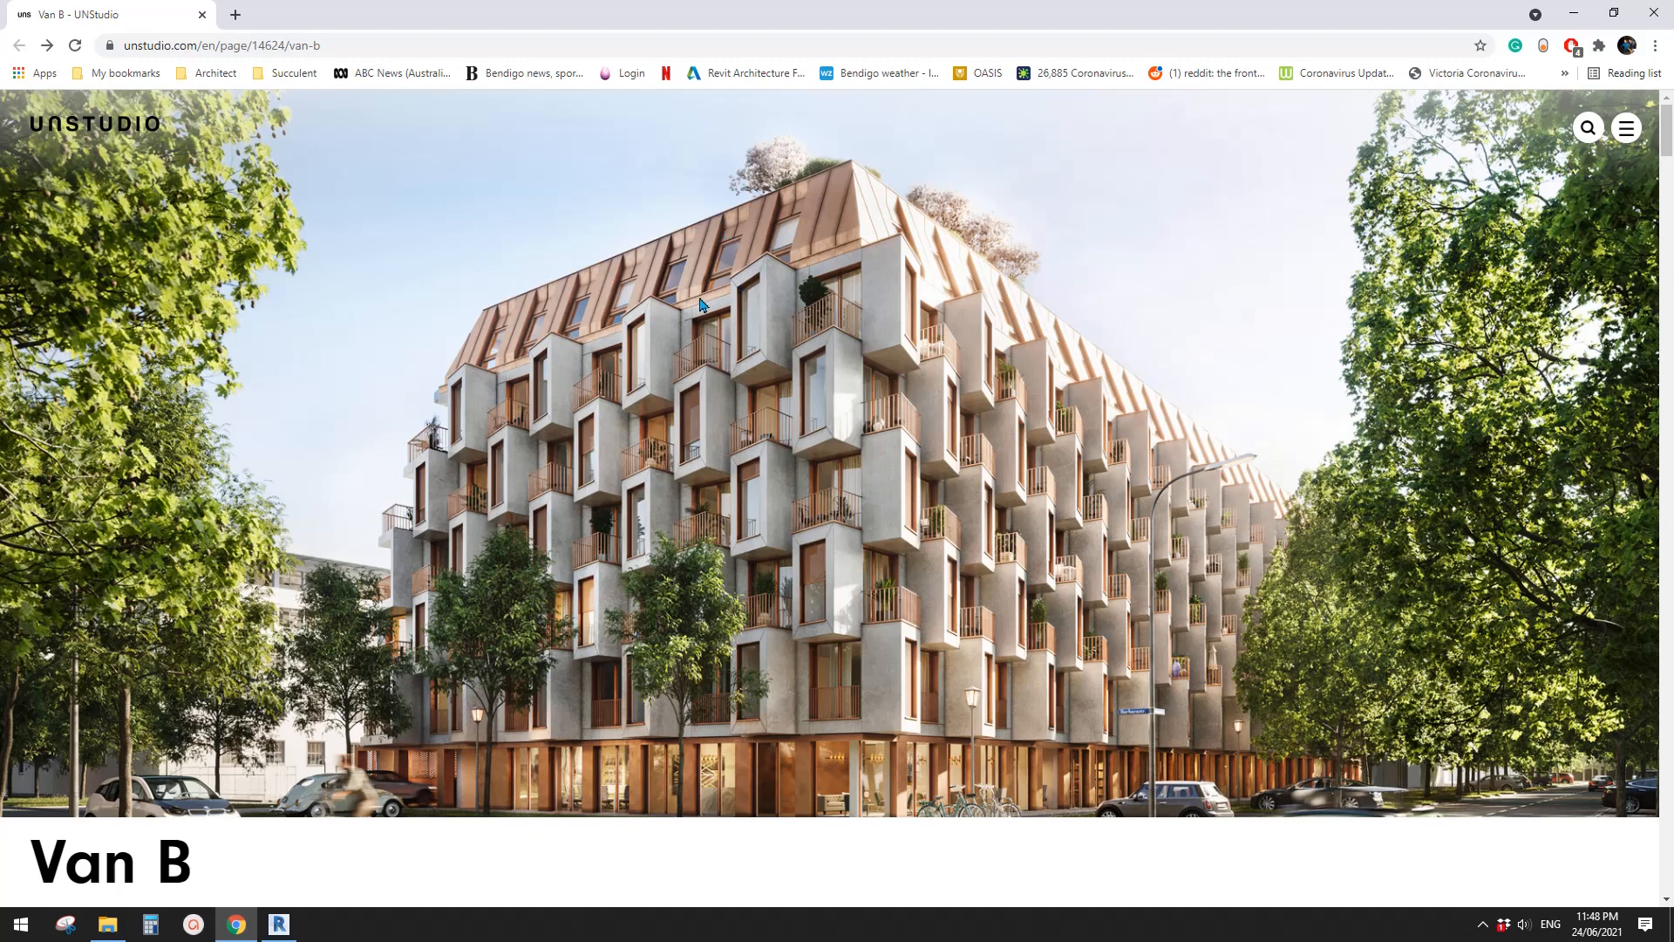
left_click(279, 926)
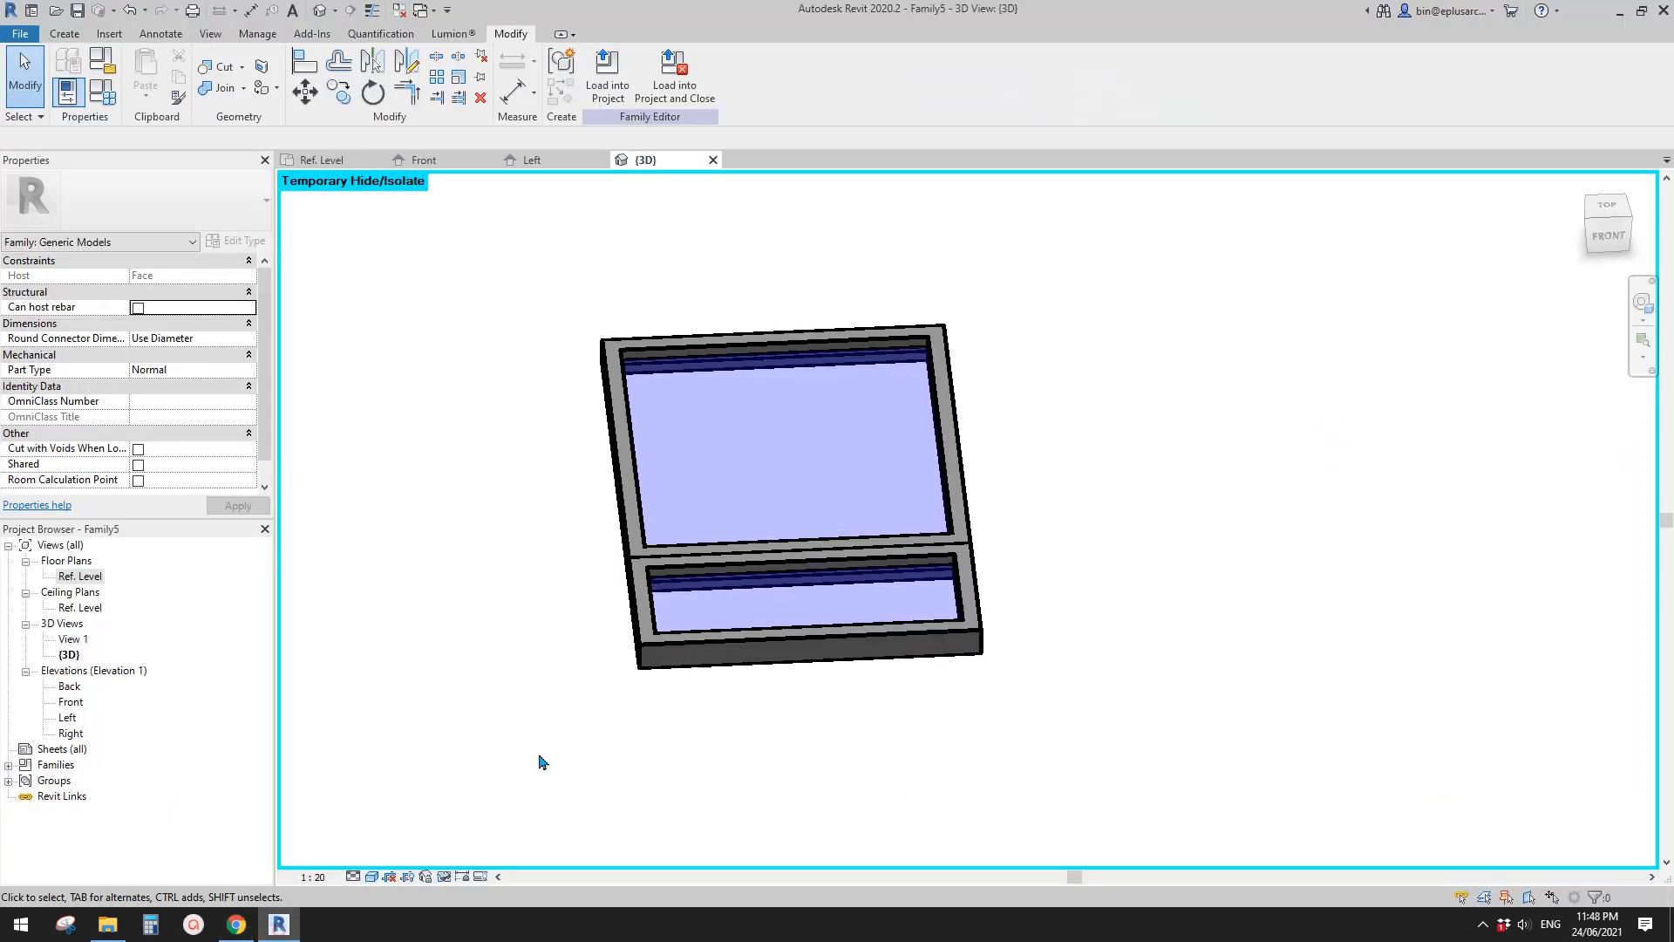
- In the Ref. Level plan, place two horizontal reference planes above the frame, about 172 mm above its upper edge and 240 mm further up
left_click(77, 578)
double_click(78, 577)
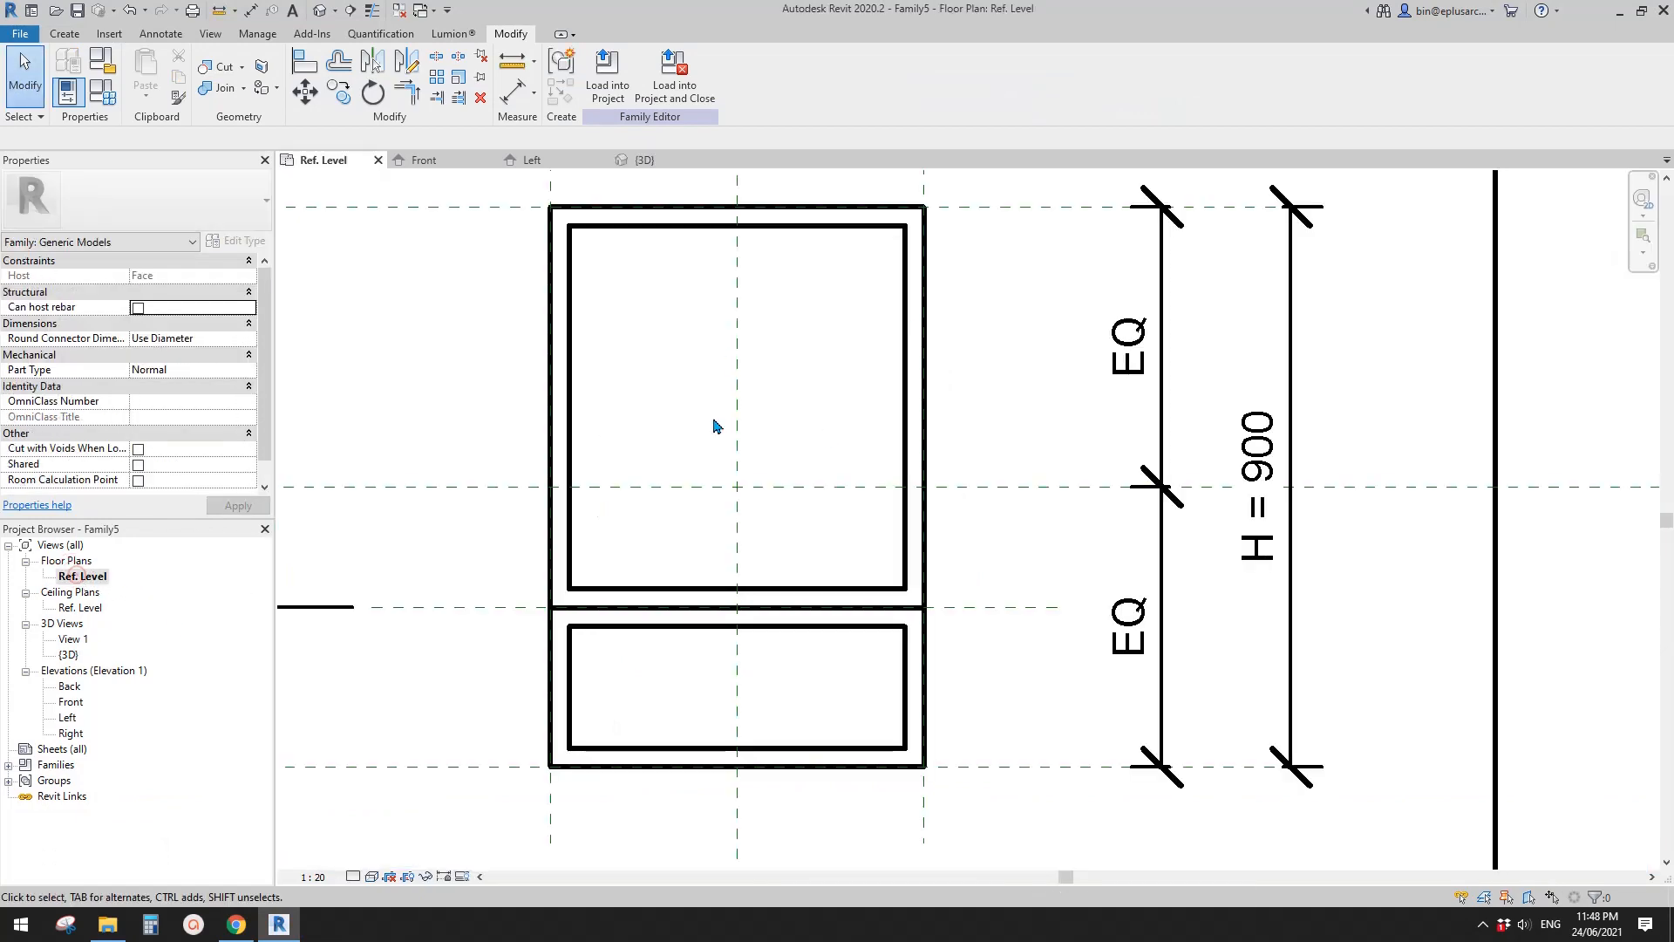
scroll(684, 418, "down", 2)
scroll(693, 413, "down", 2)
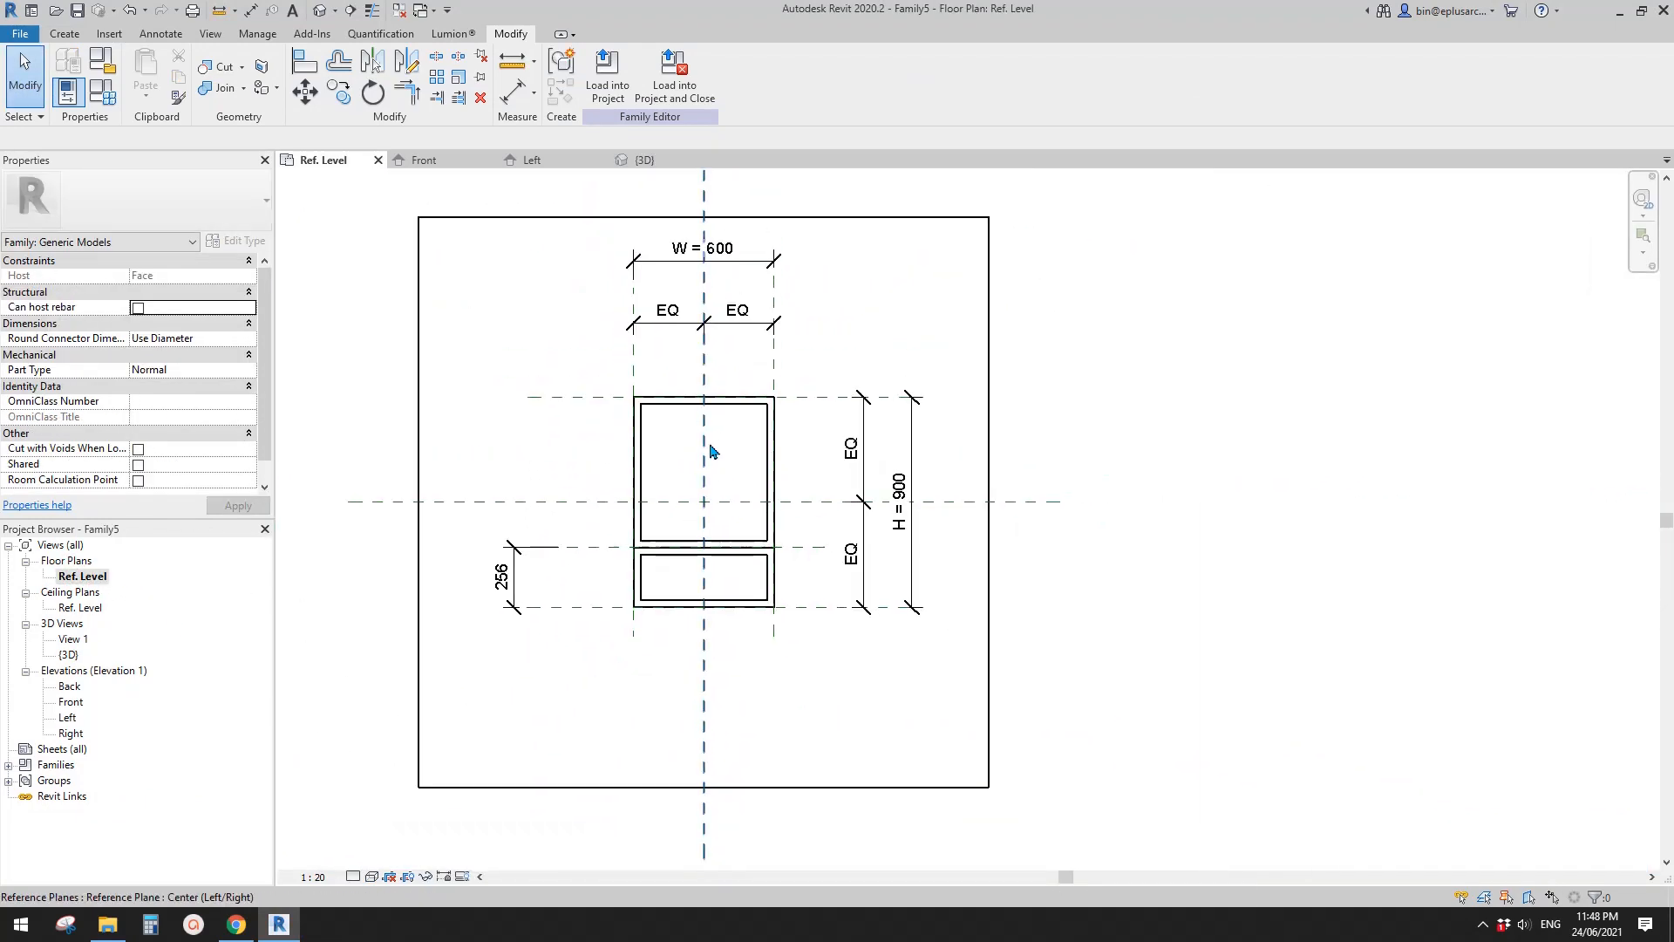
key("r")
key("p")
left_click(575, 409)
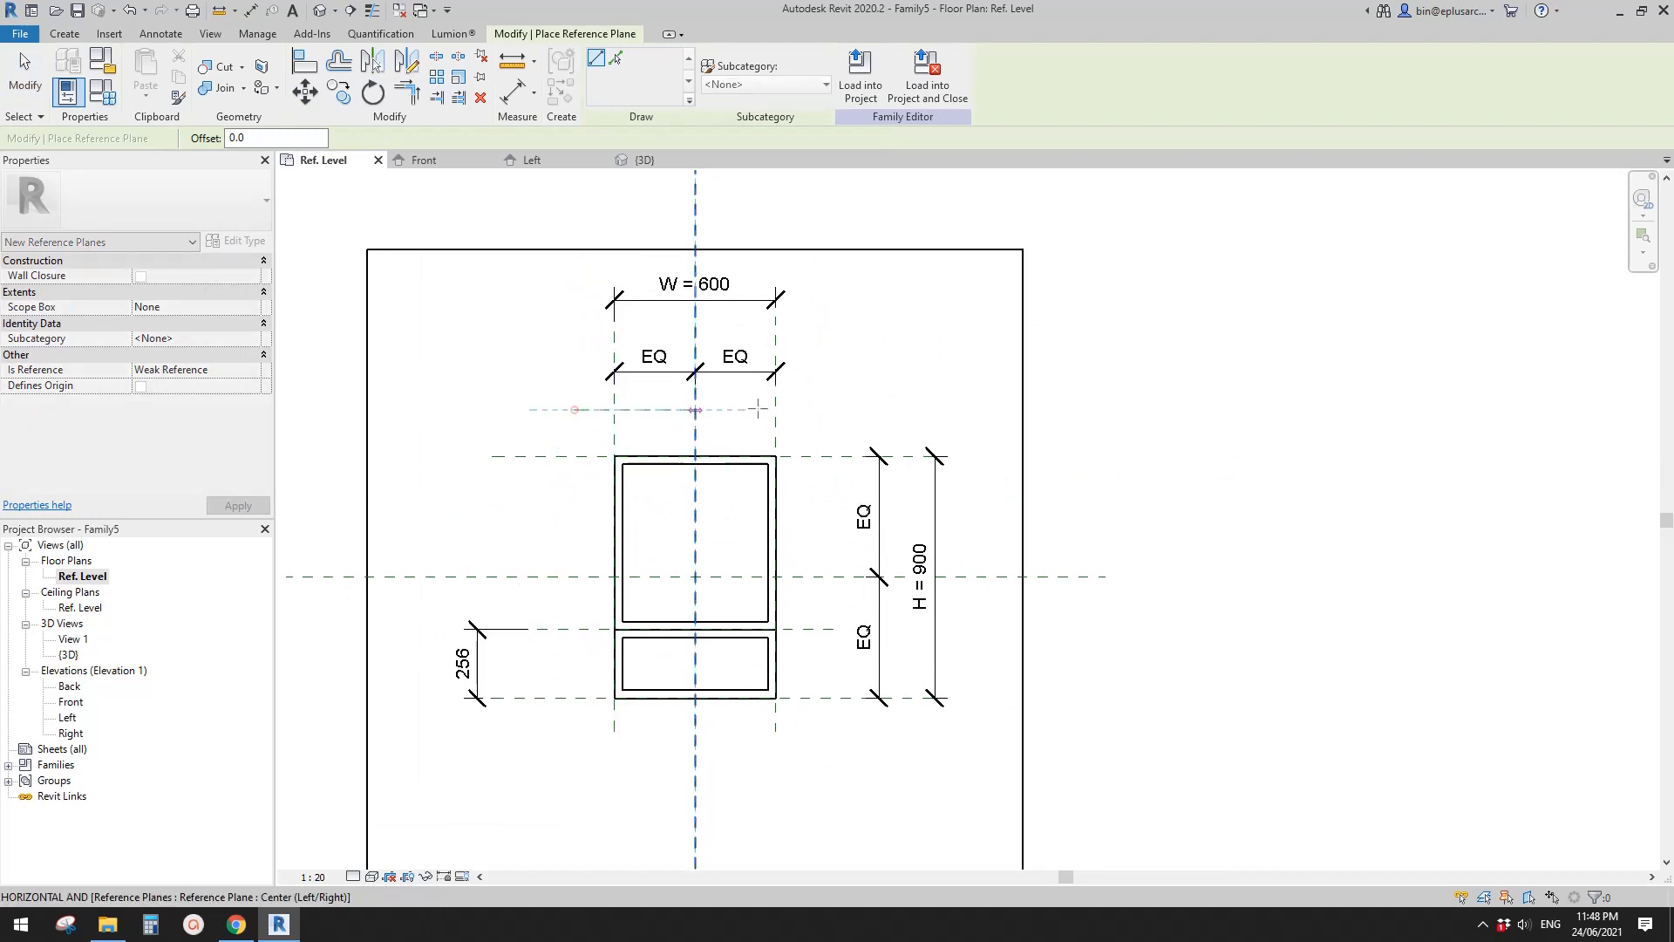
left_click(833, 408)
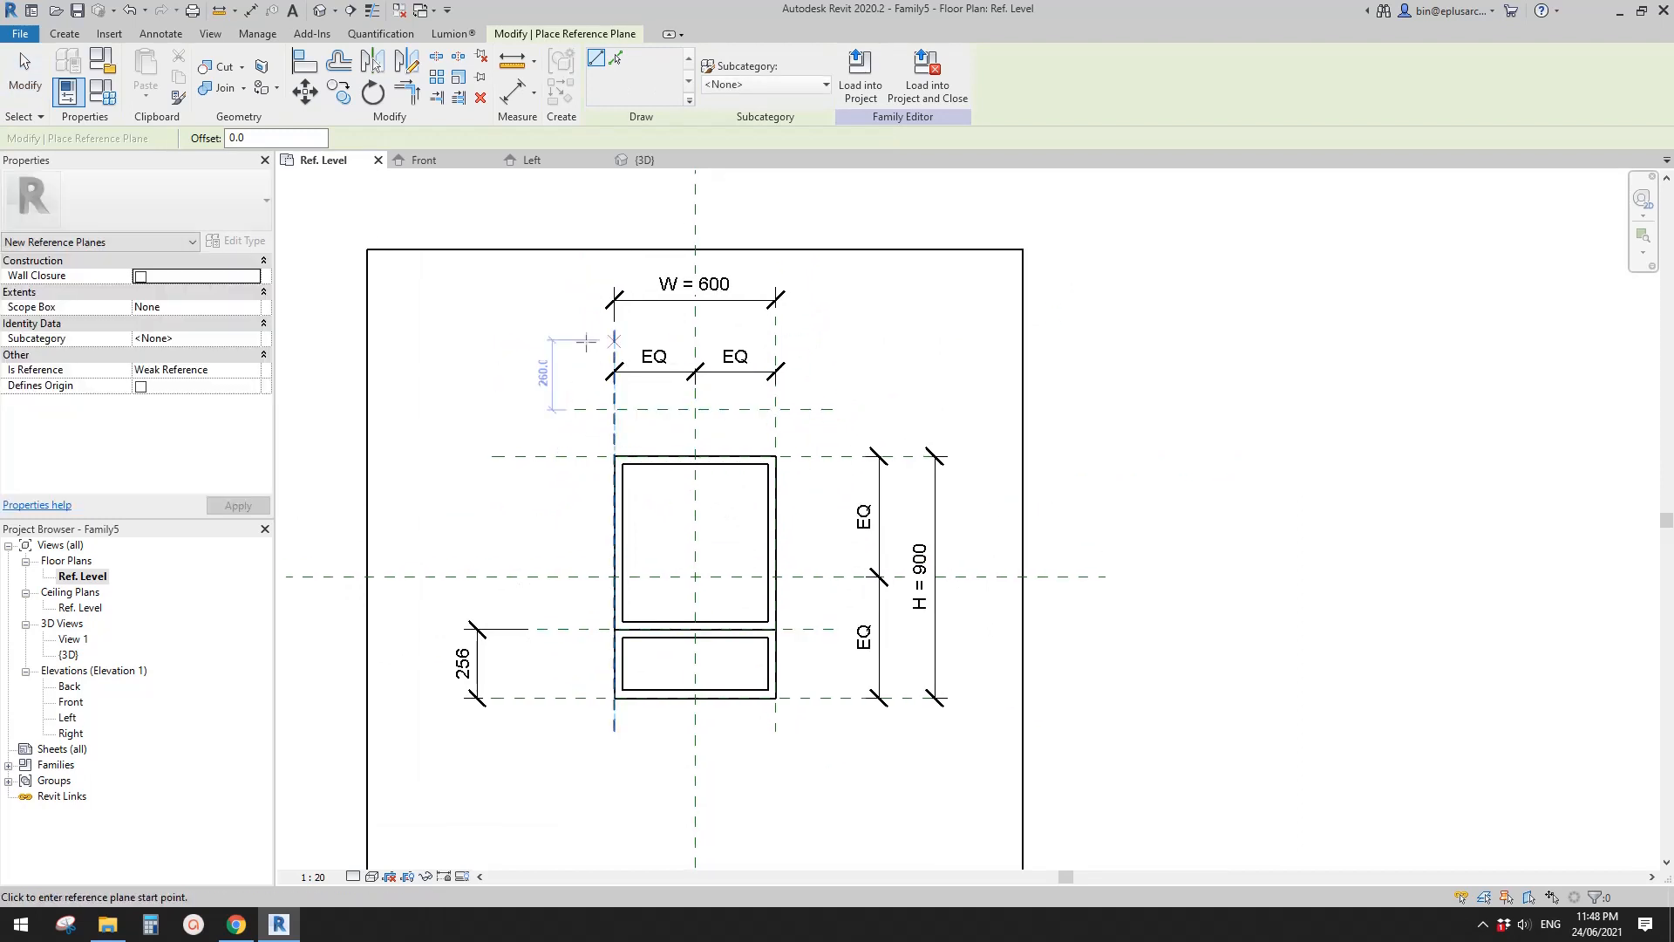
left_click(575, 344)
left_click(832, 344)
- Place a horizontal reference plane about 212 mm below the frame's lower edge
middle_click_drag(818, 456, 844, 322)
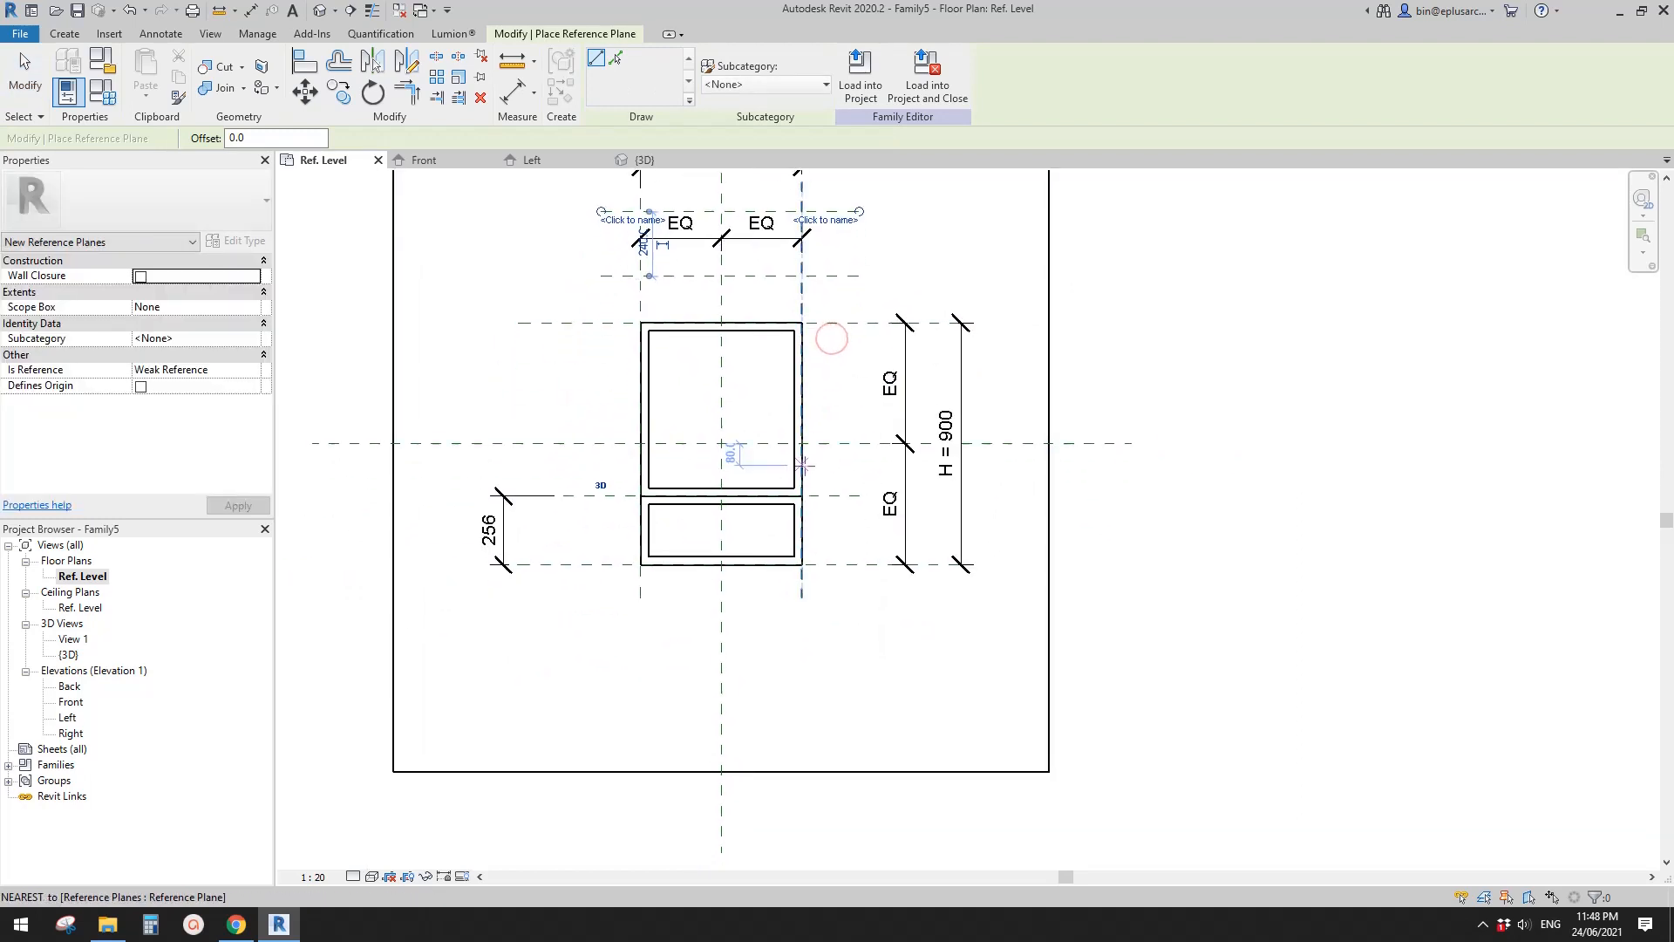
left_click(592, 621)
left_click(859, 622)
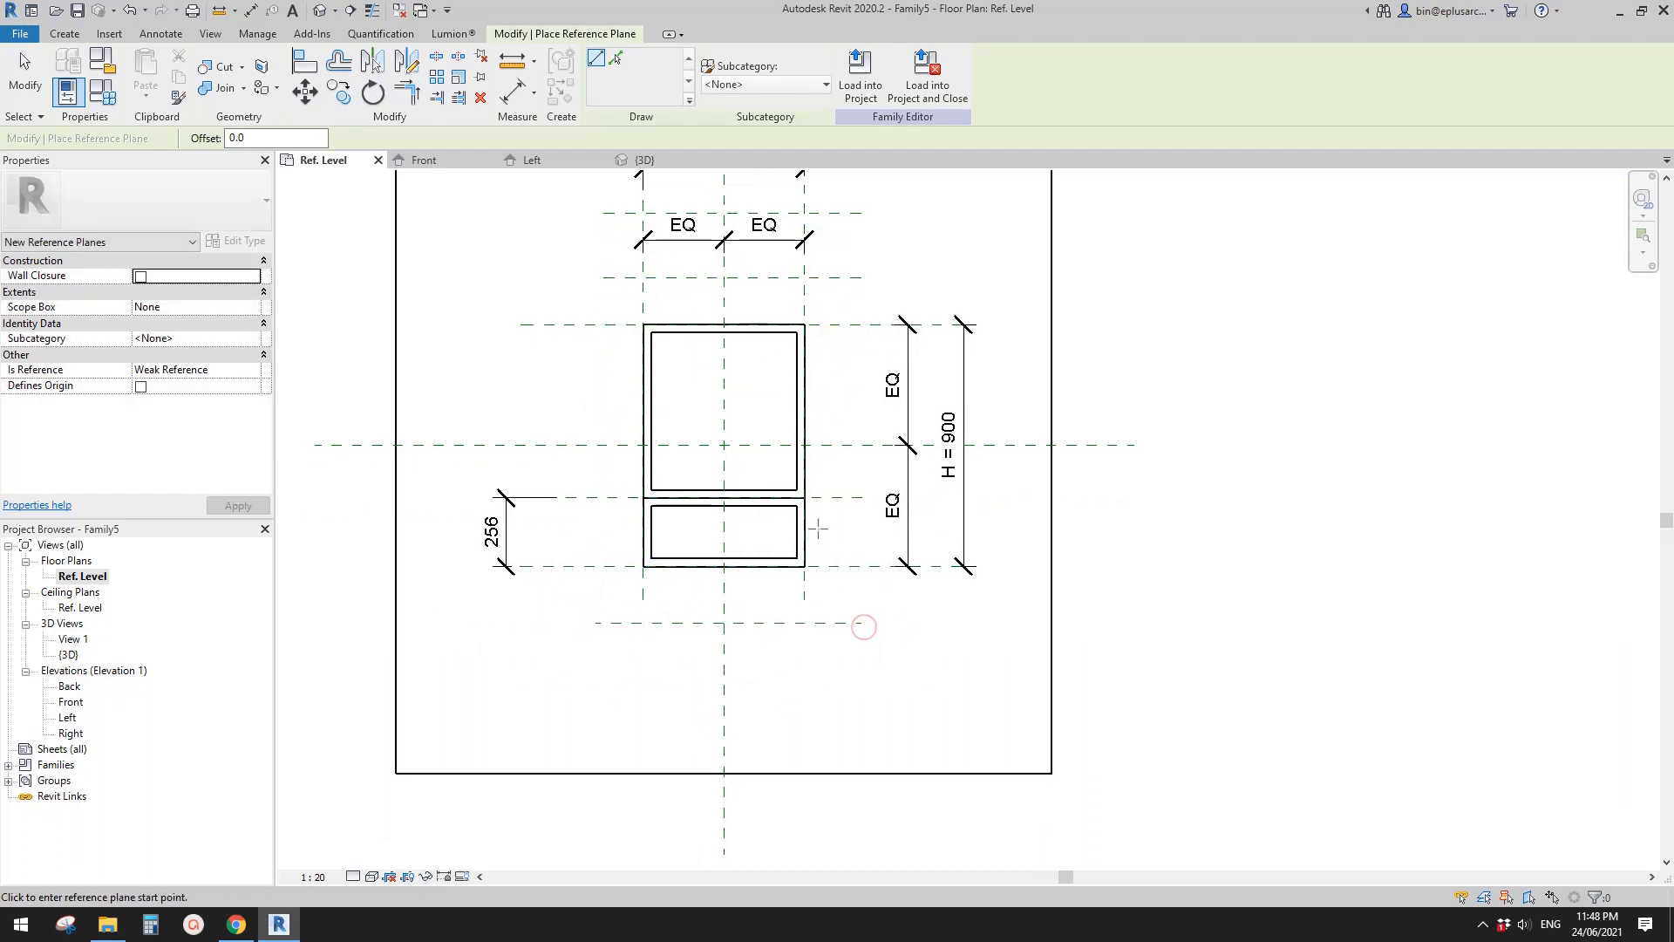
- Dimension the distance between the frame's lower edge and the reference plane below it
key("d")
key("i")
scroll(628, 650, "up", 1)
left_click(613, 570)
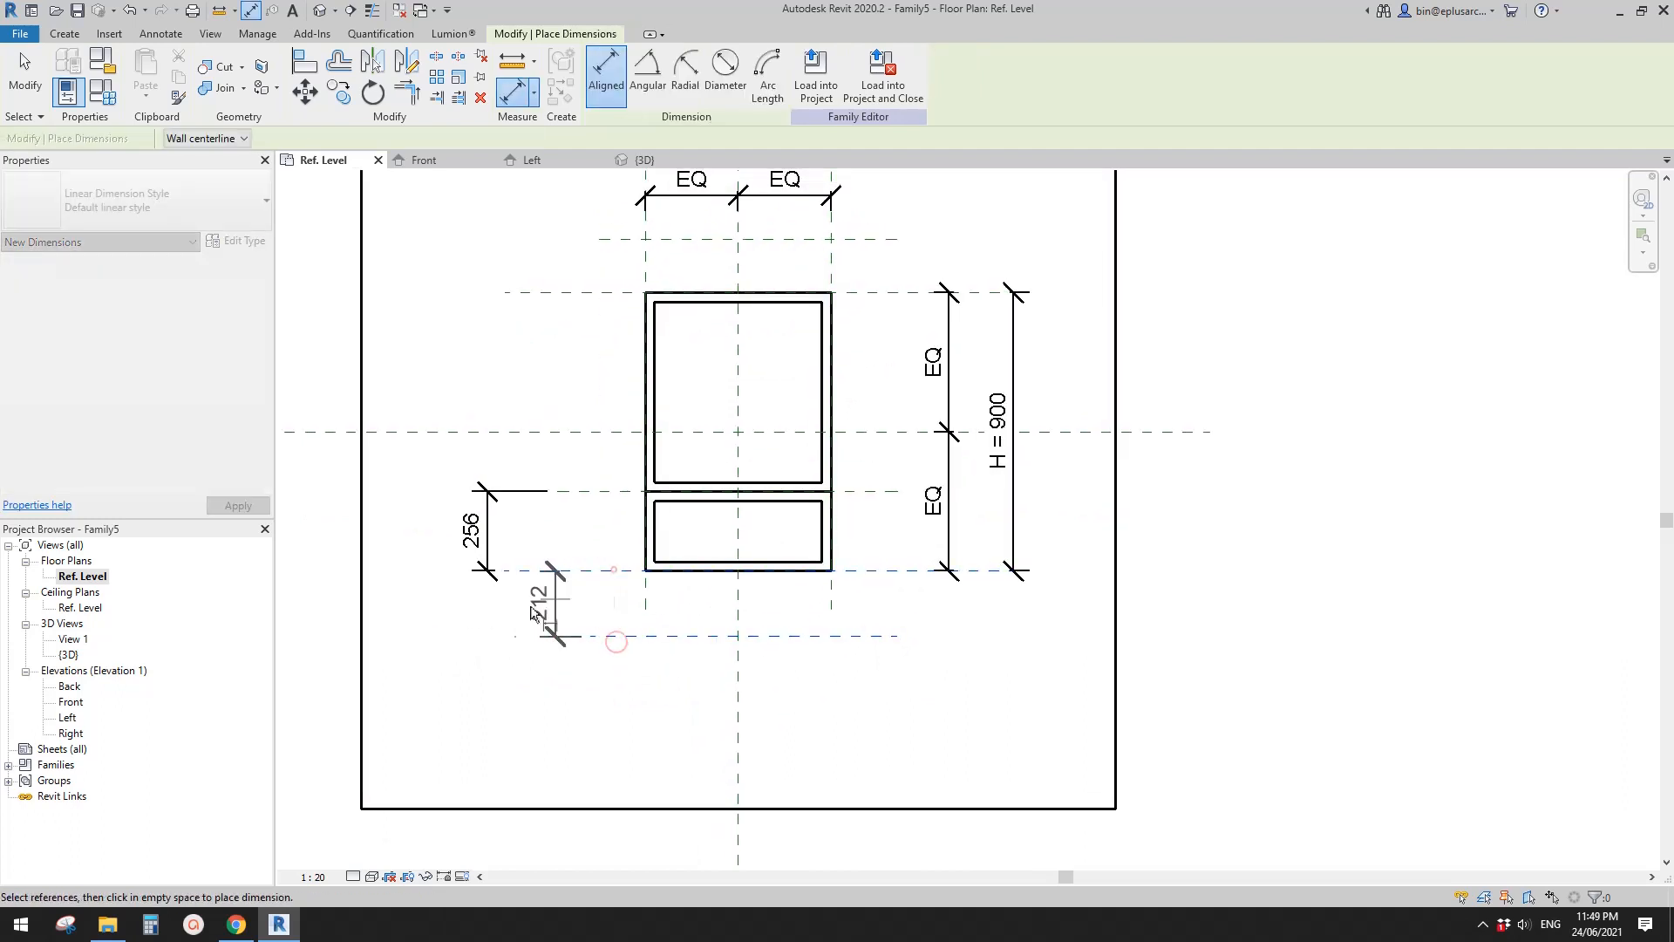
left_click(506, 615)
- Dimension the gap from the frame's upper edge to the first plane above it and the spacing between the two upper reference planes
middle_click_drag(595, 691, 625, 850)
left_click(646, 450)
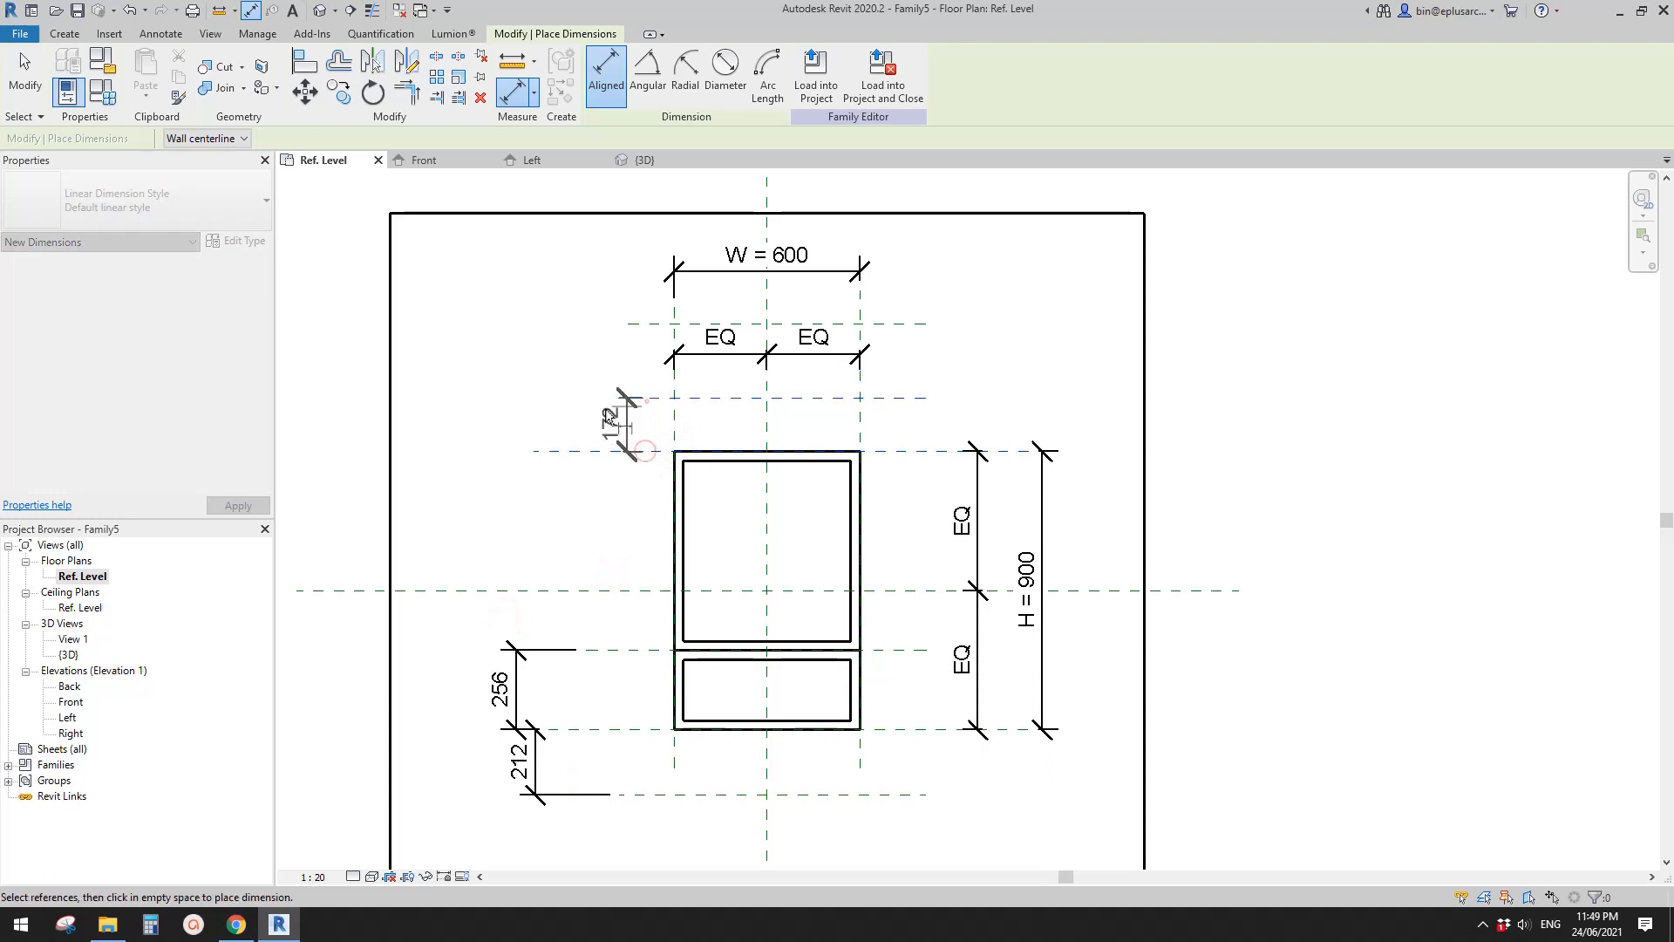
left_click(649, 394)
left_click(645, 323)
left_click(567, 326)
middle_click_drag(618, 446, 654, 340)
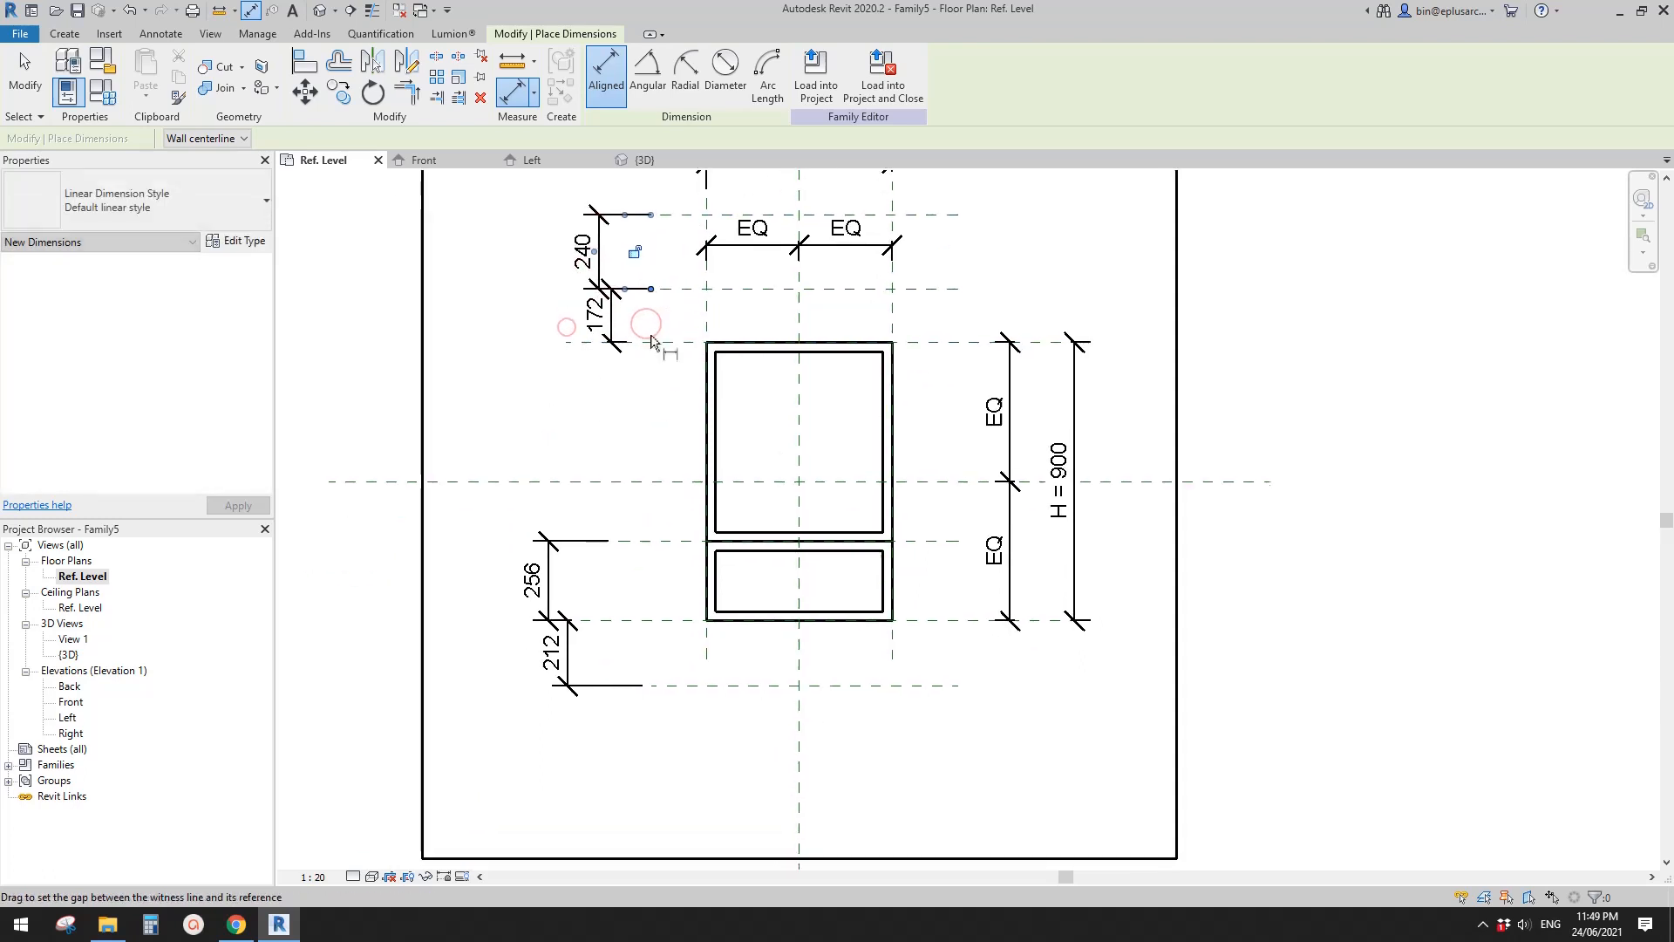
- Label the dimension between the frame's lower edge and the reference plane below it with a new instance parameter H1
key("Escape")
middle_click_drag(635, 654, 633, 614)
scroll(577, 566, "up", 1)
middle_click_drag(561, 564, 556, 573)
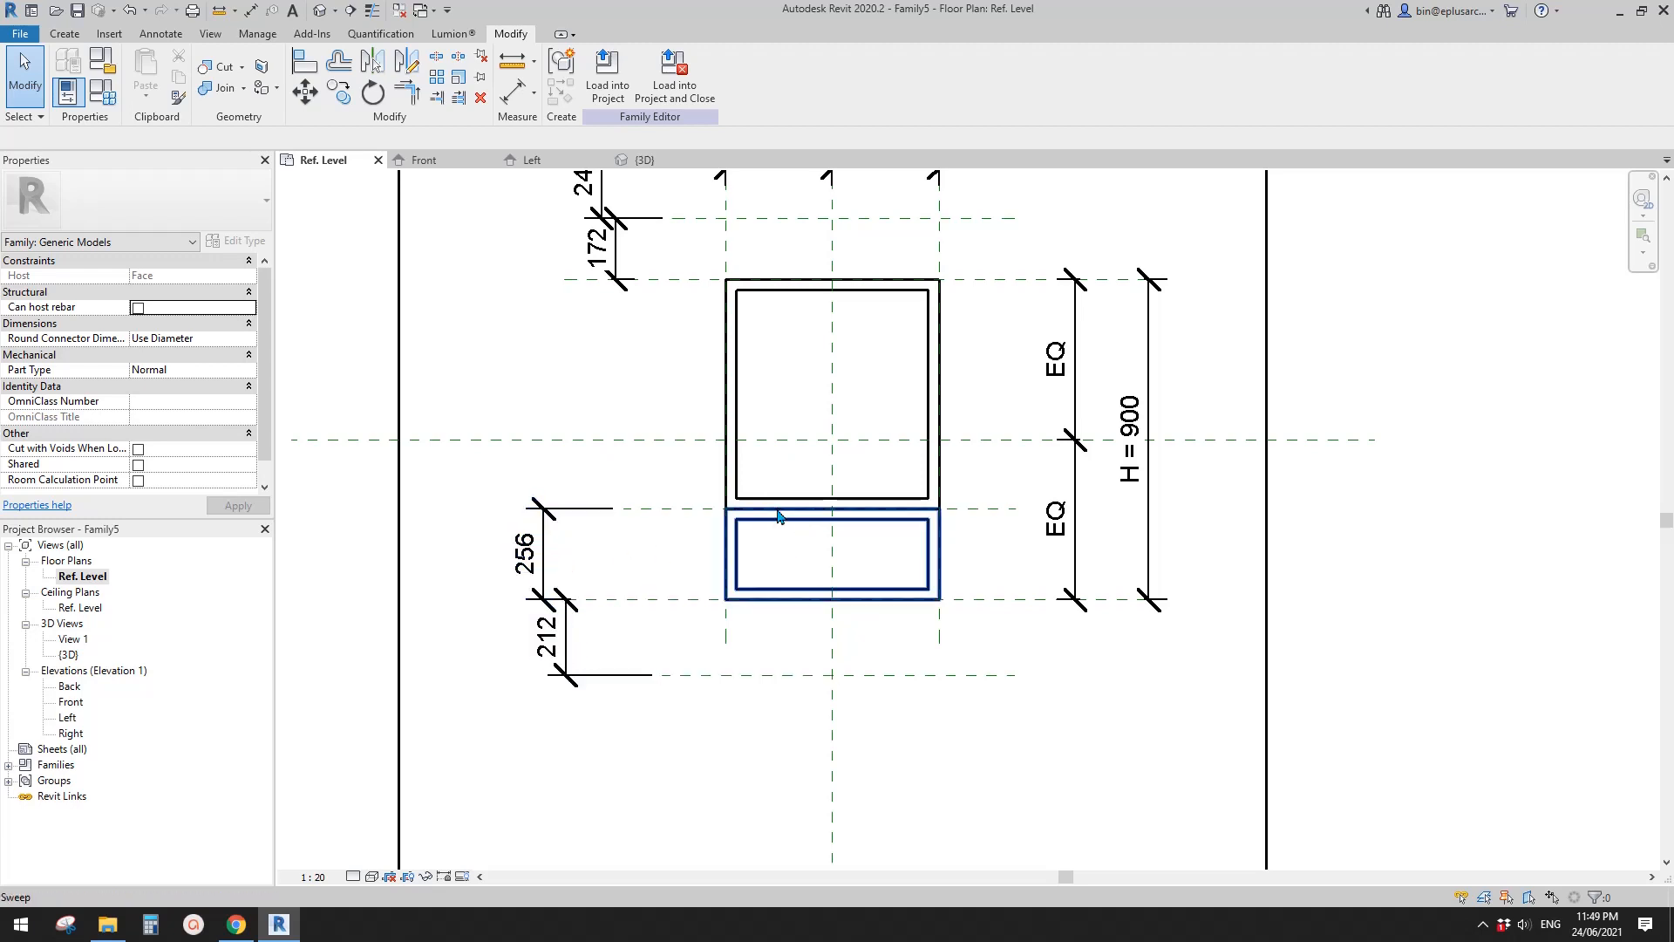
scroll(702, 516, "down", 2)
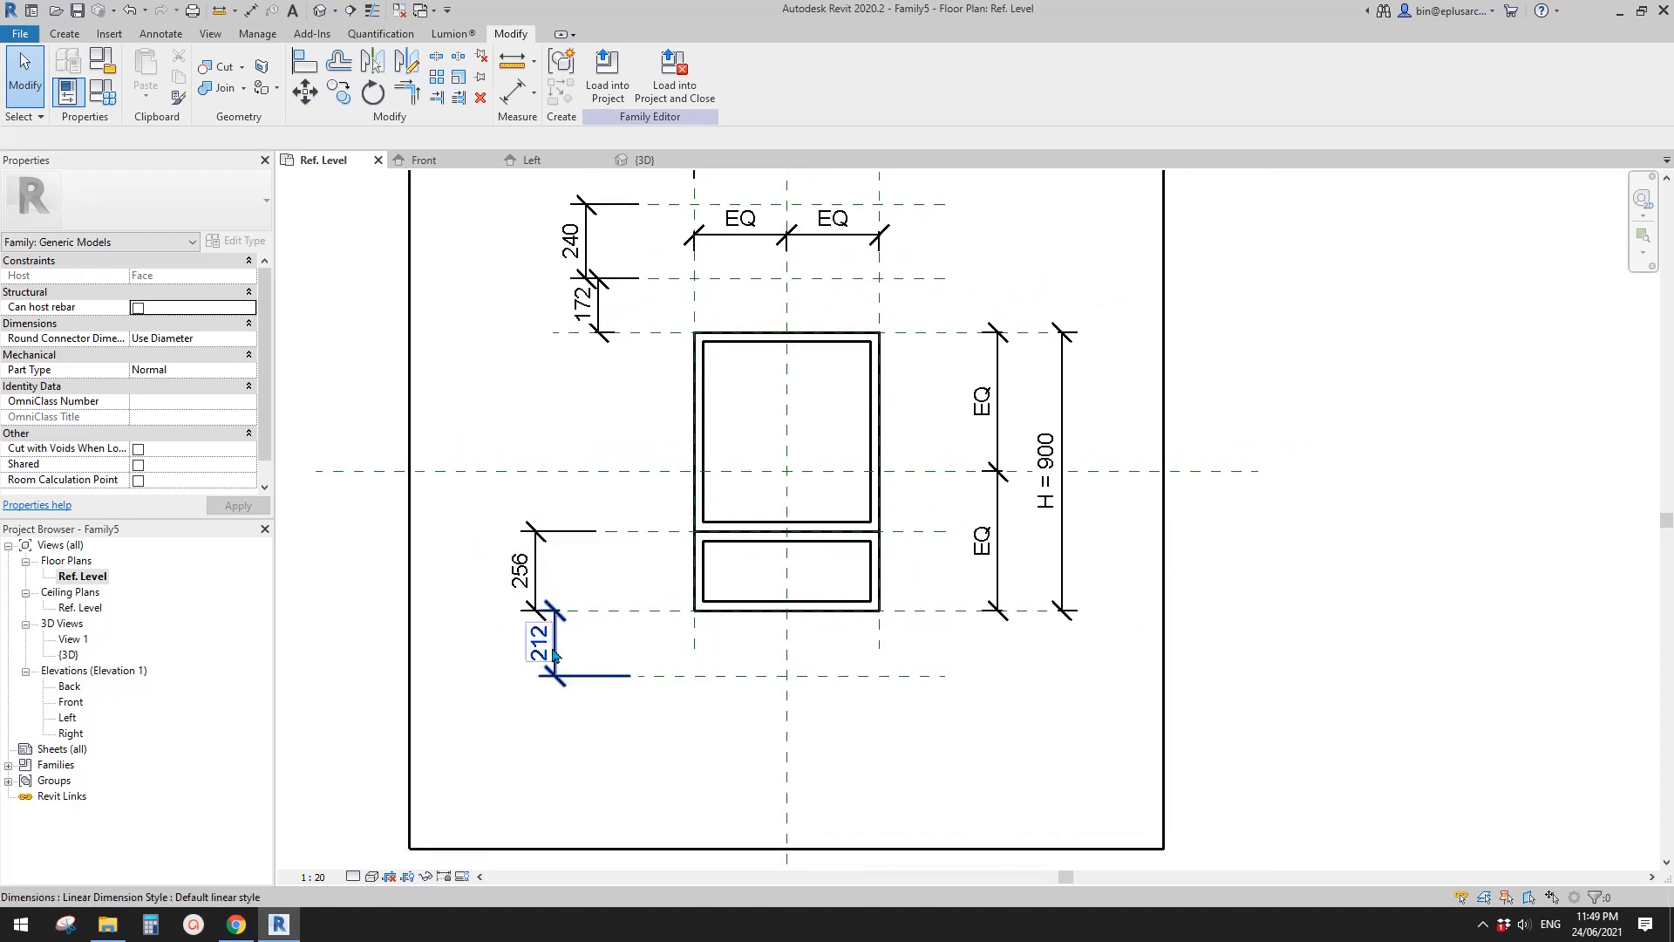
middle_click_drag(693, 582, 680, 595)
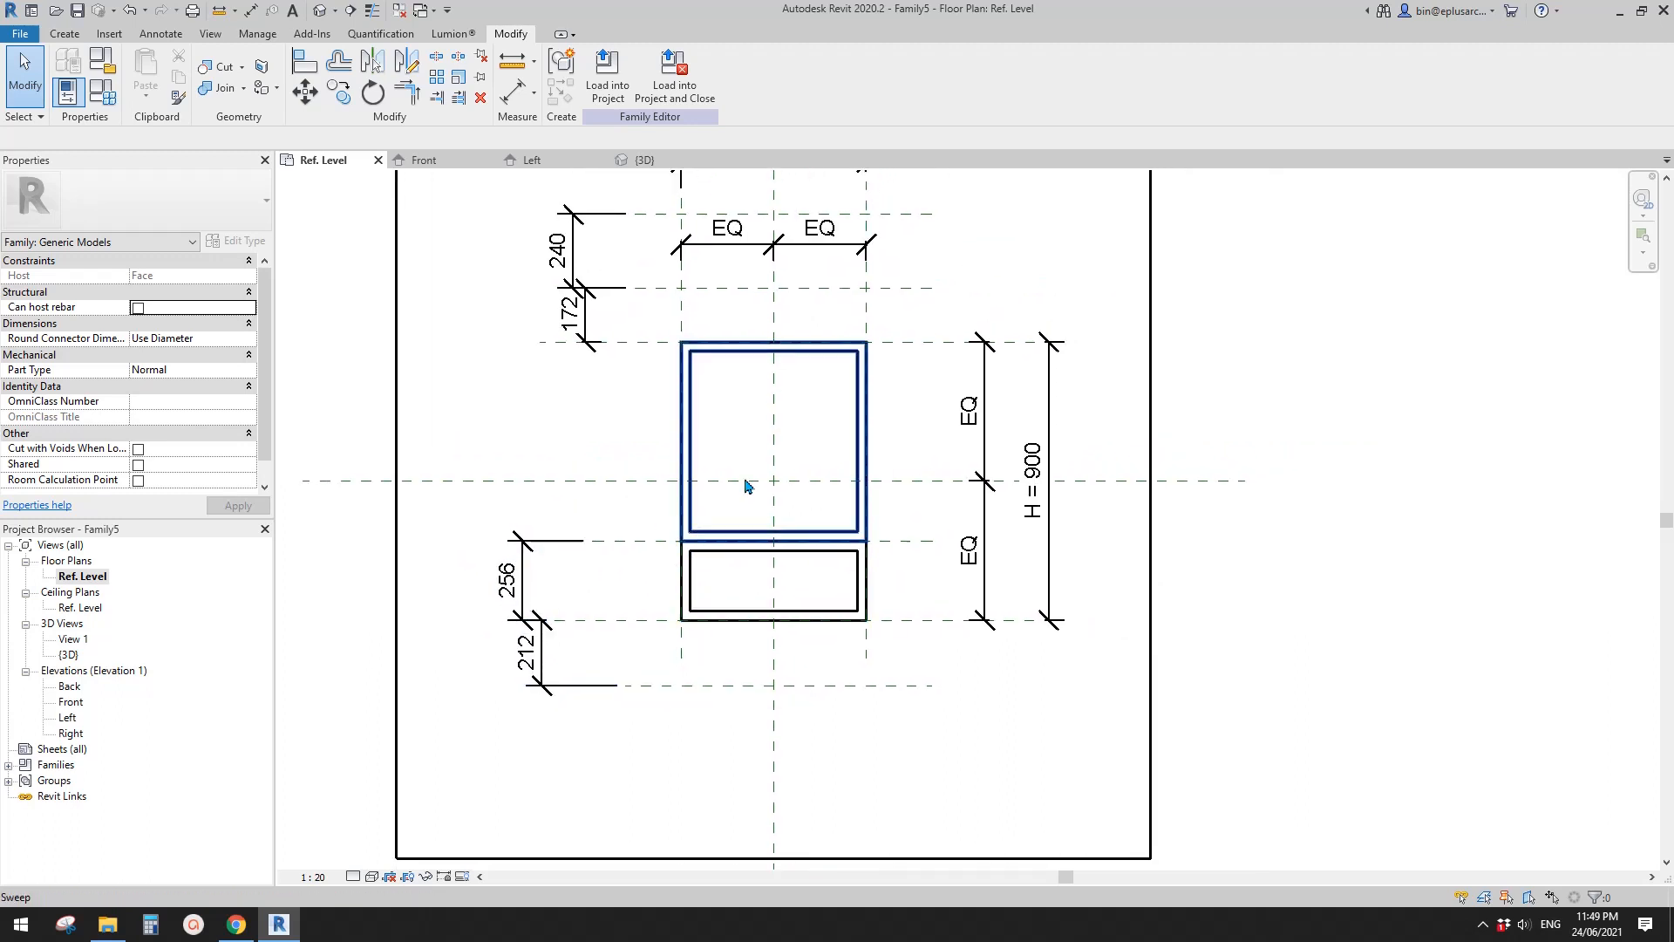
left_click(550, 661)
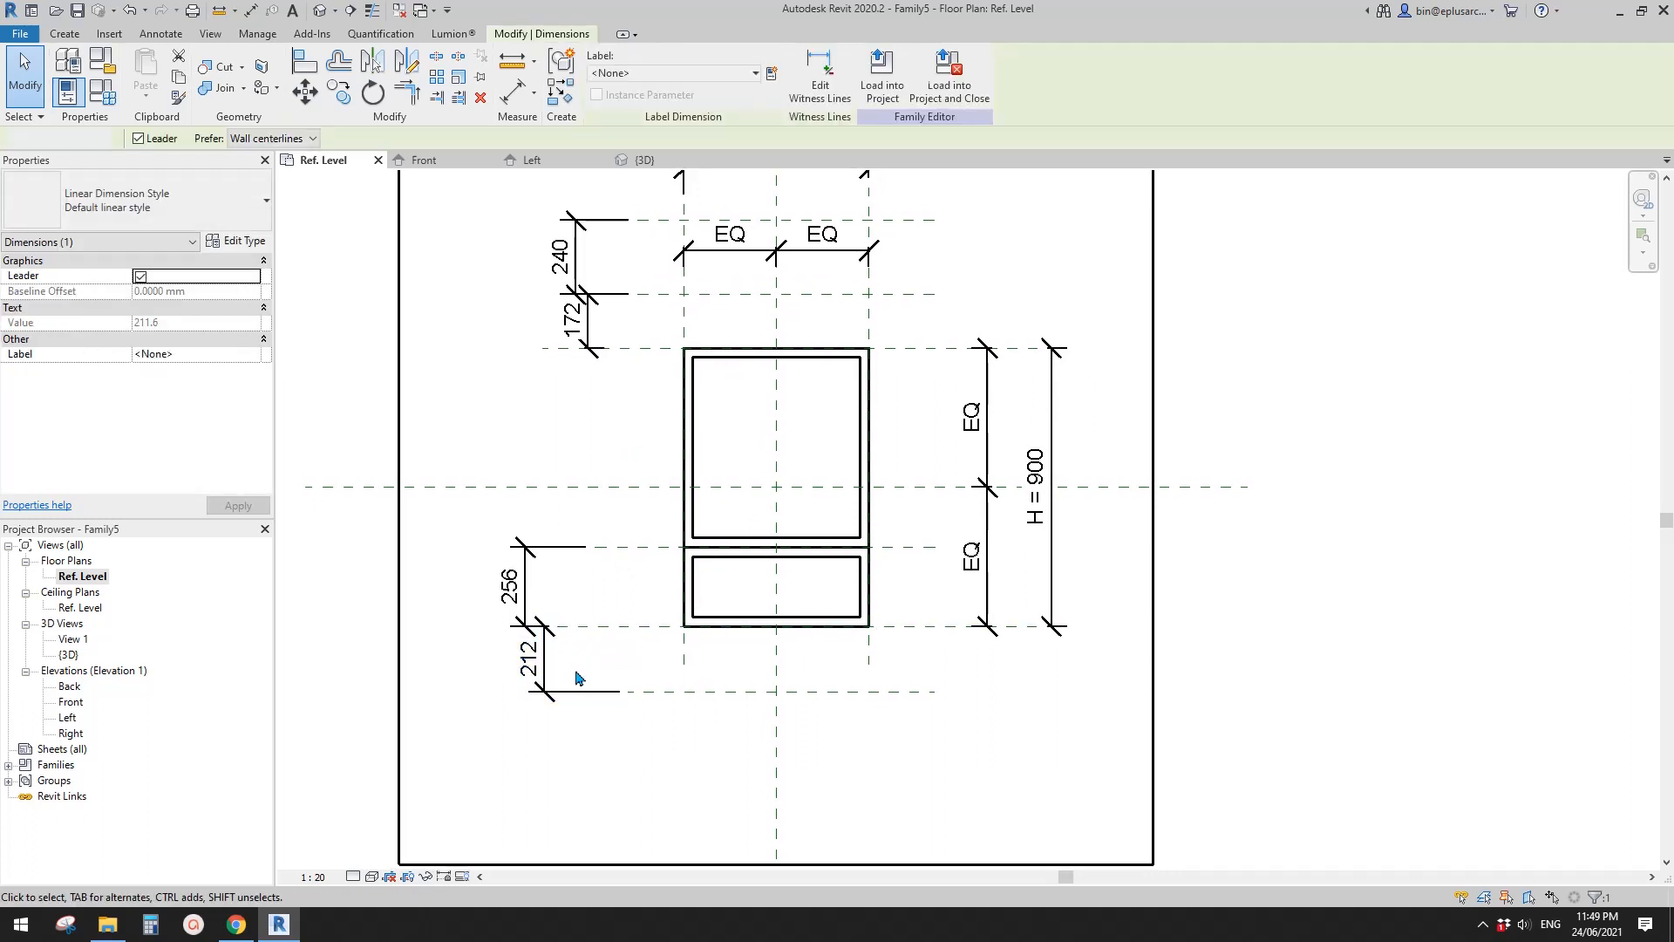
left_click(549, 661)
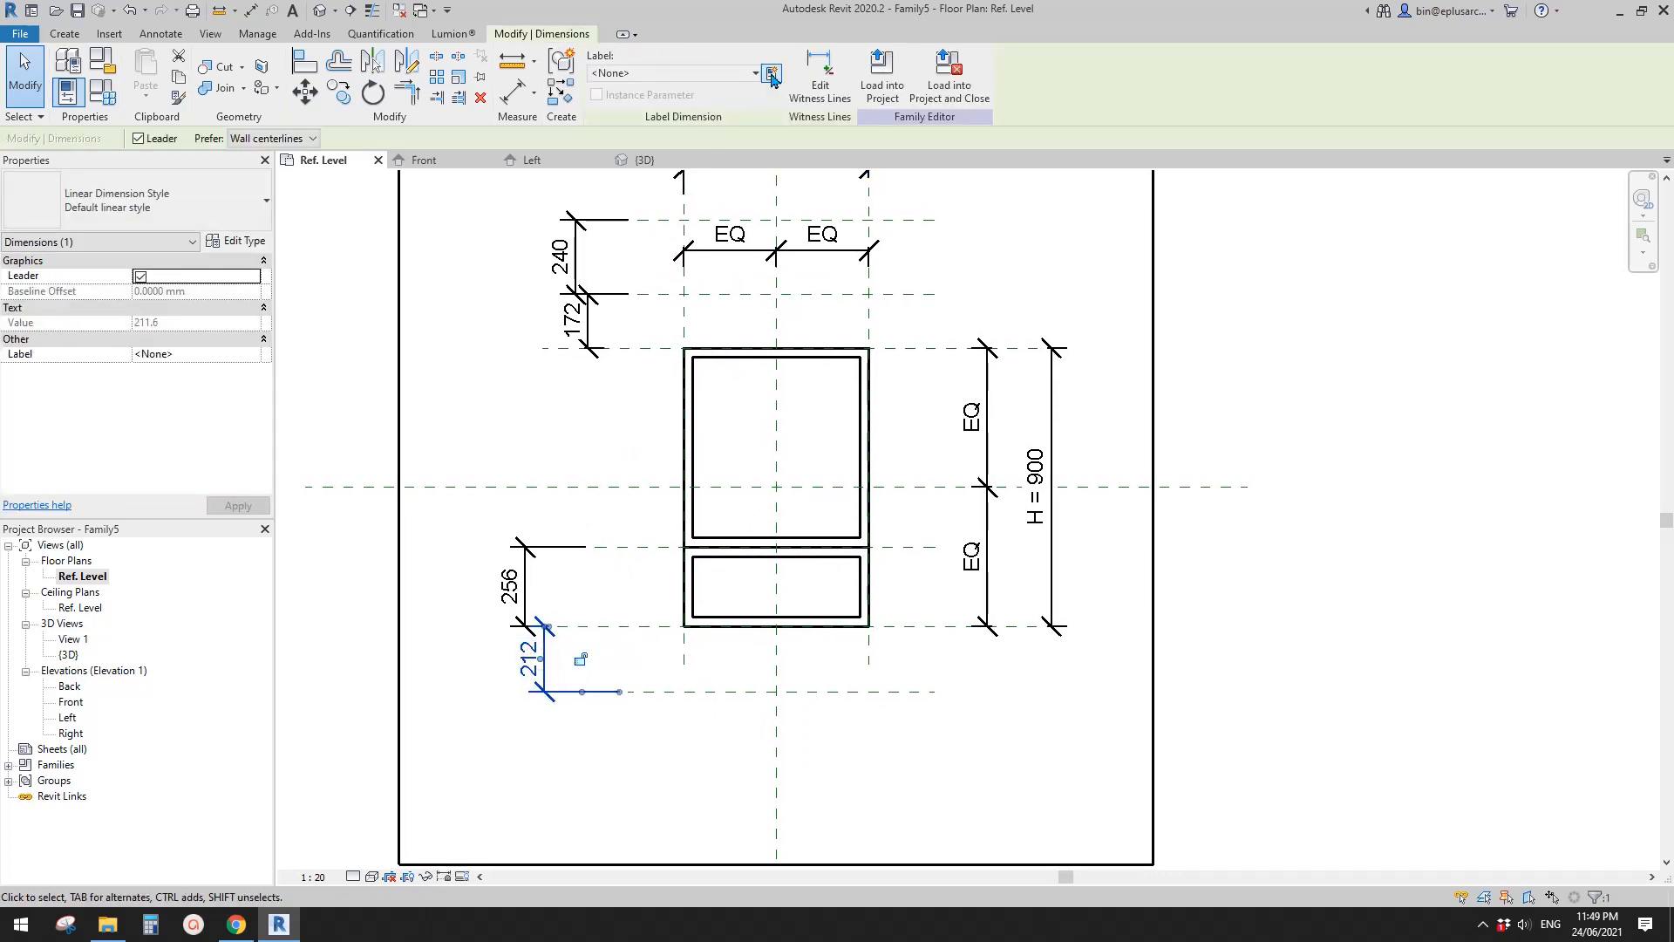
left_click(772, 75)
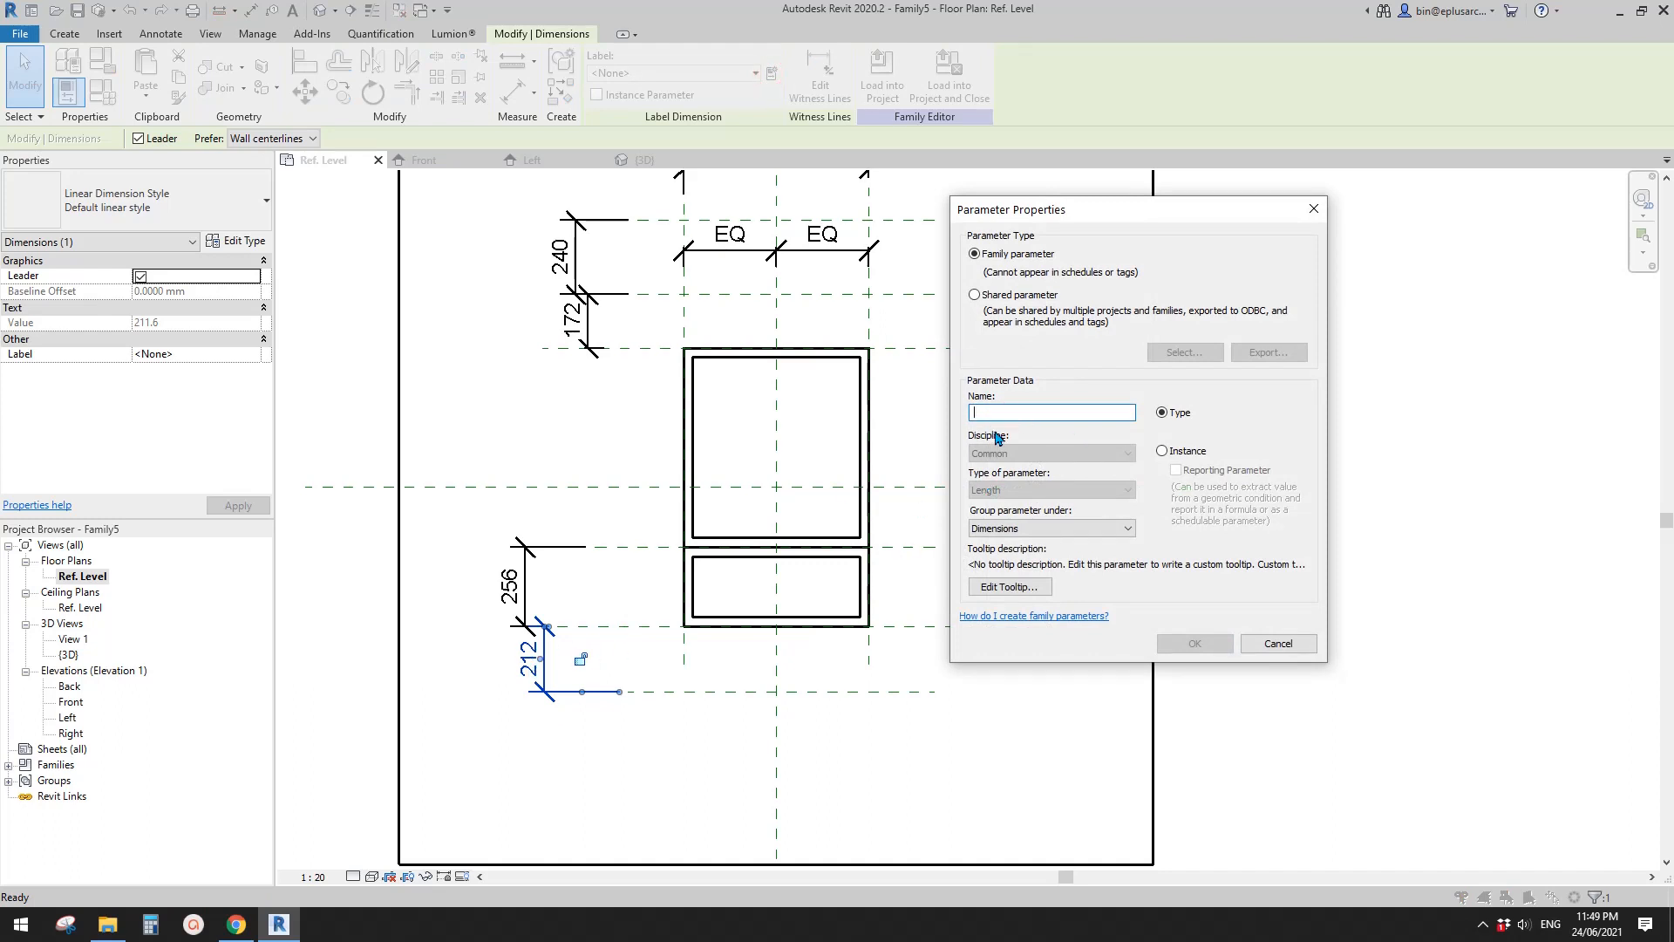
type("H1")
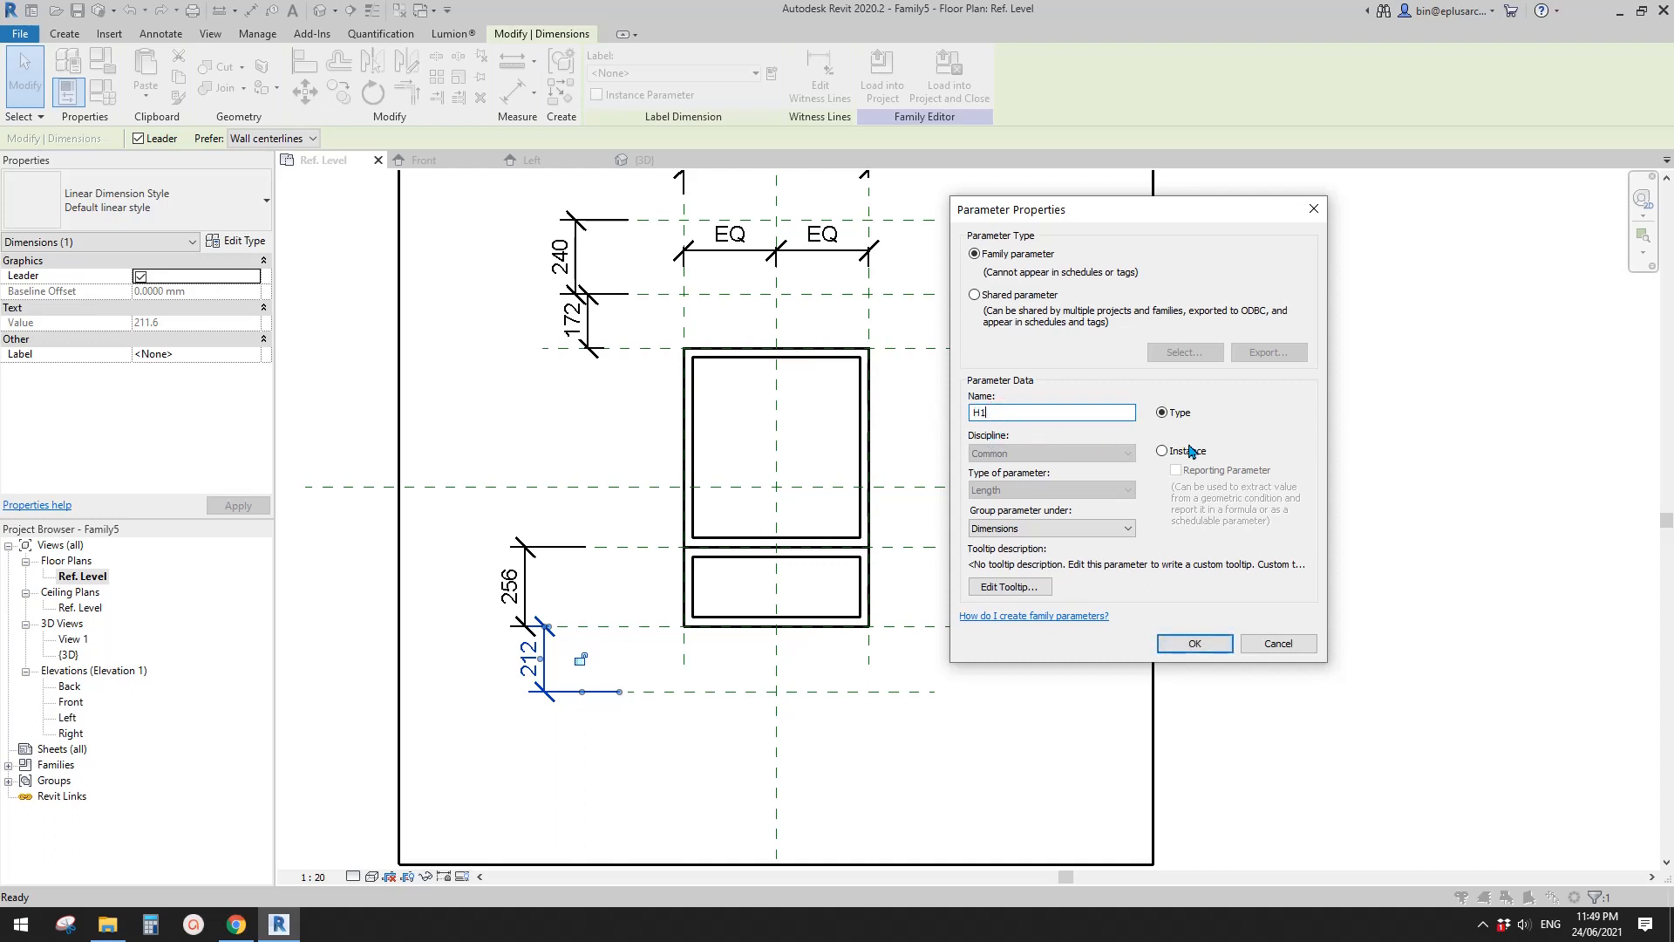
left_click(1185, 455)
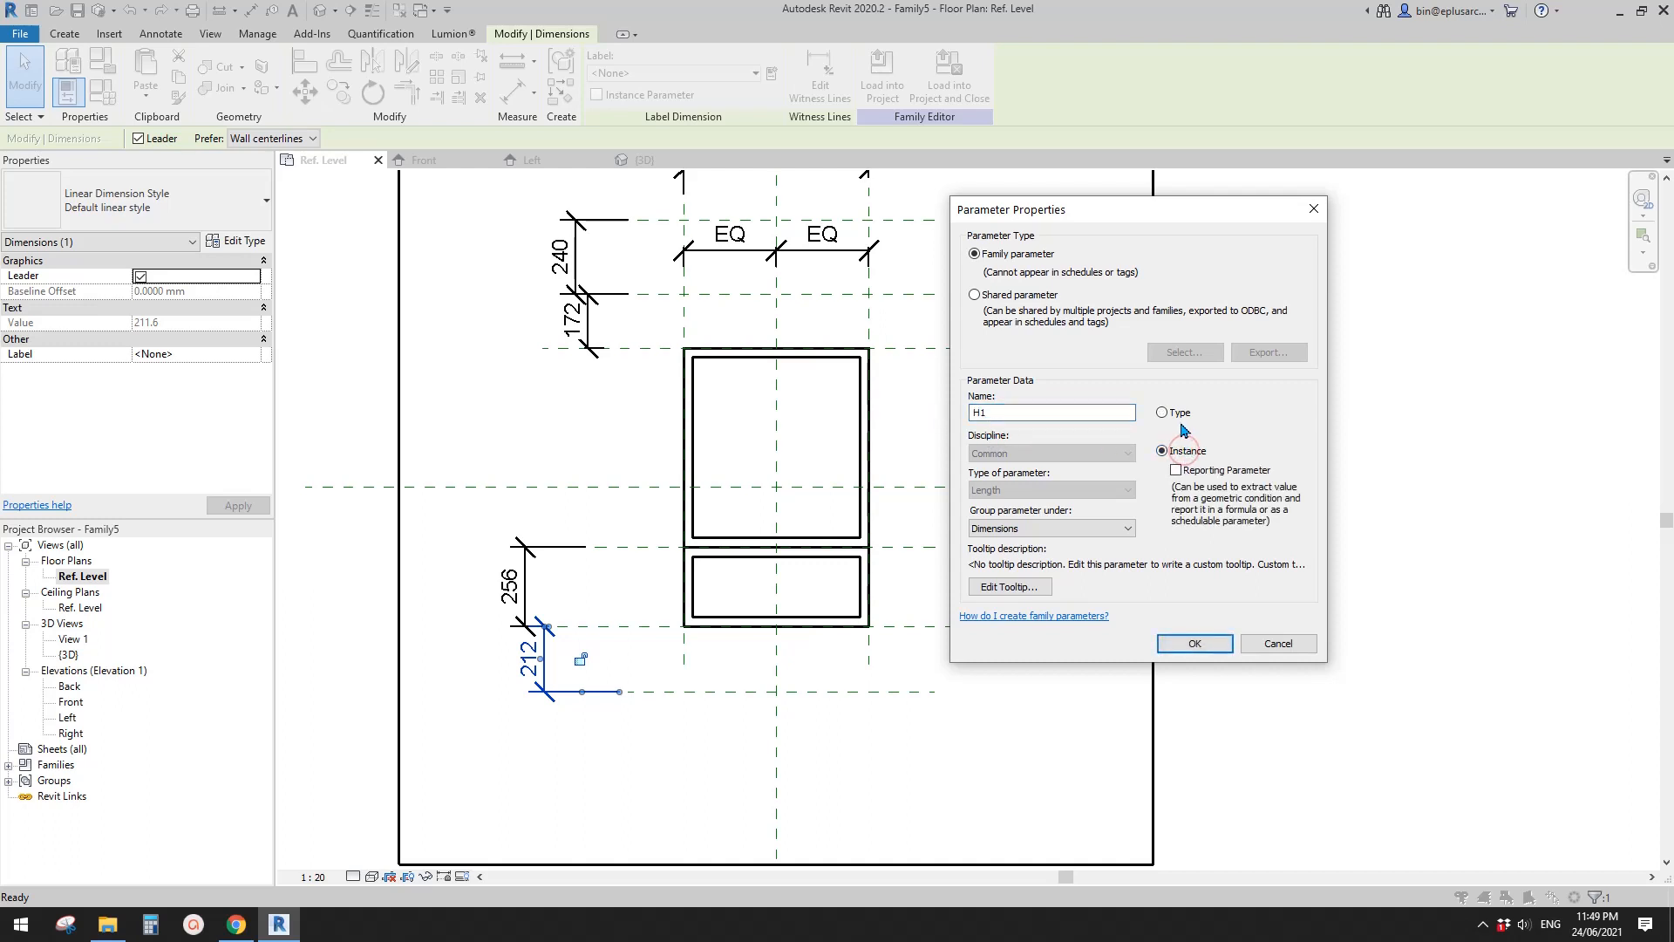
left_click(1194, 644)
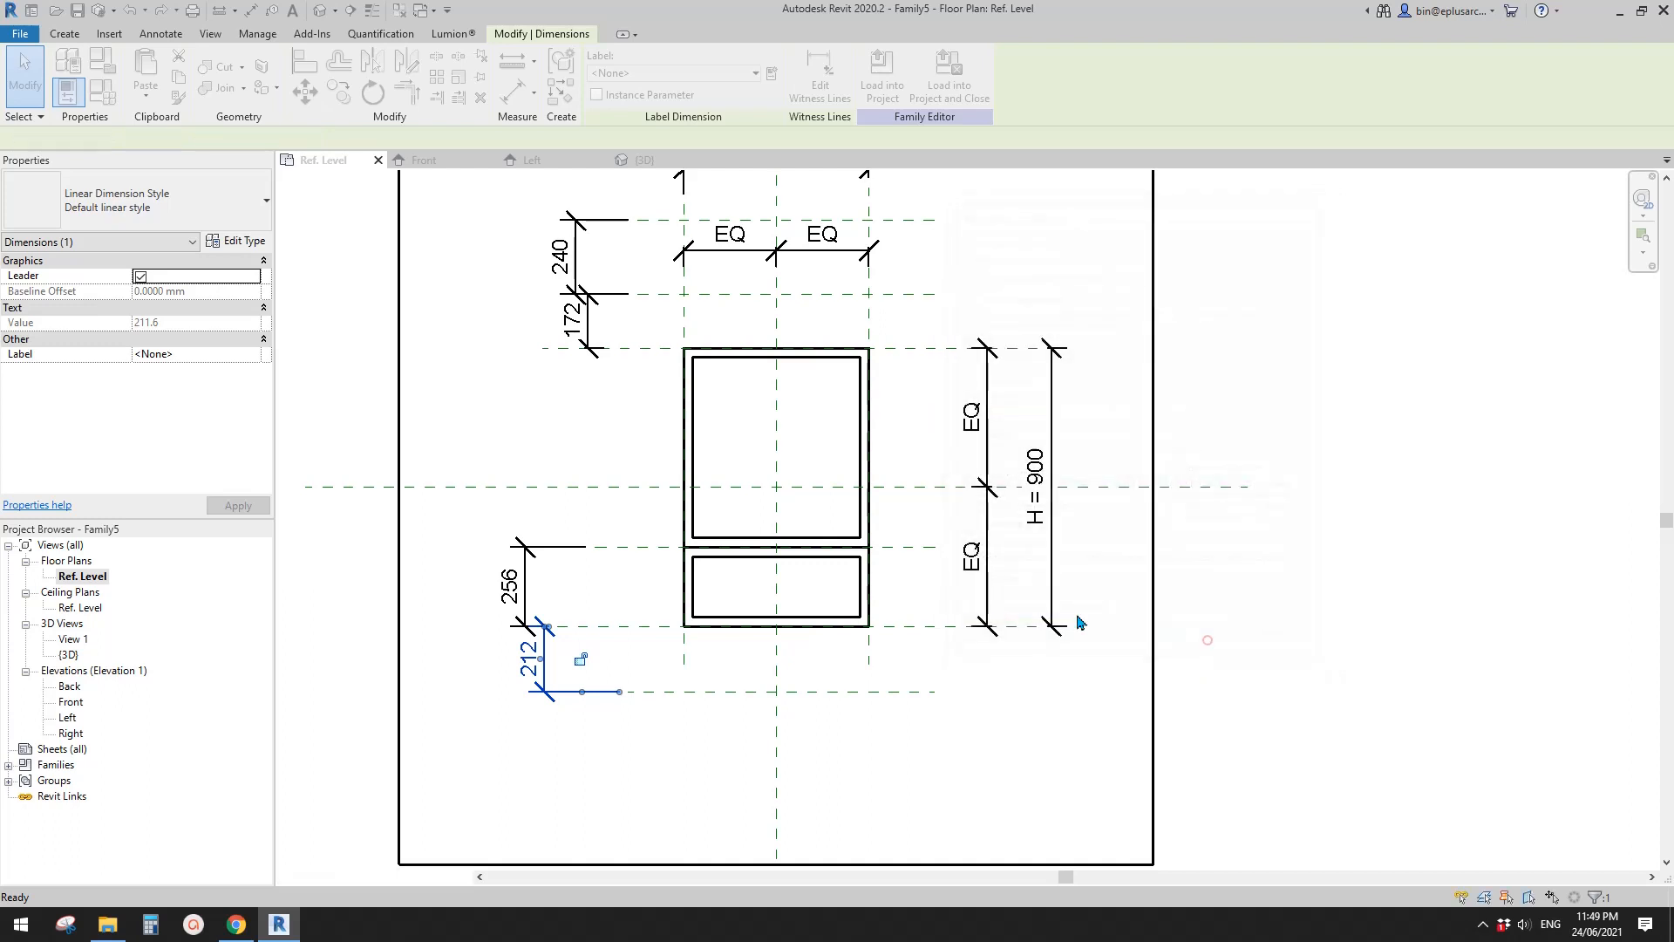
- Label the dimension from the frame's lower edge to its horizontal divider with a new type parameter WL
left_click(517, 598)
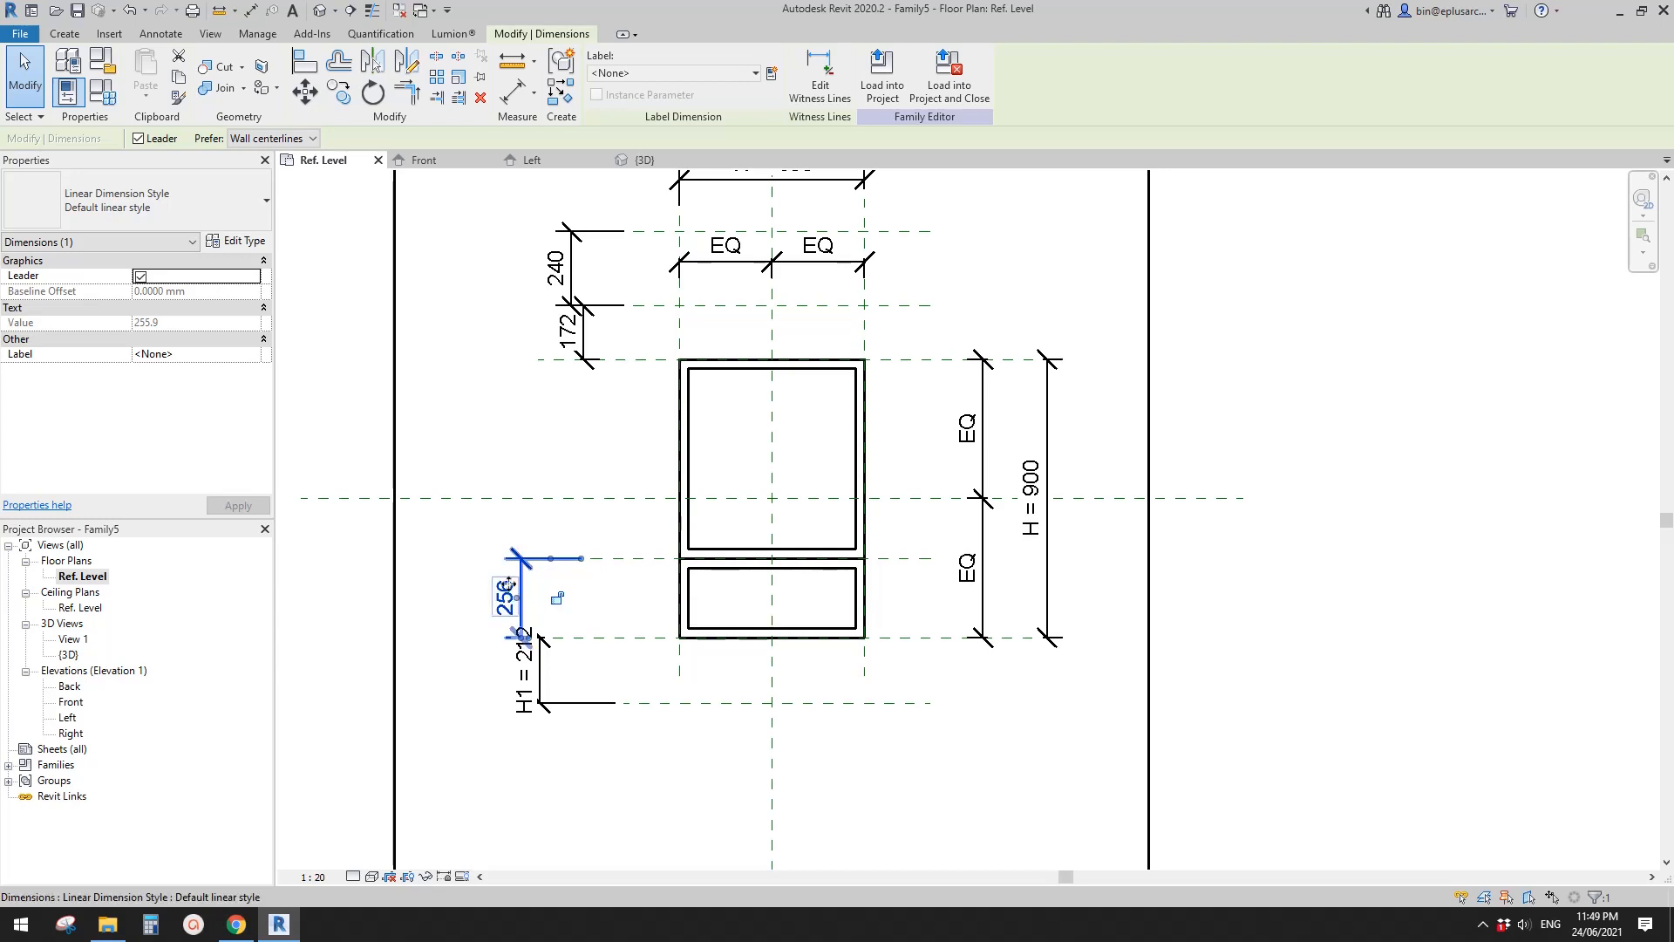
left_click(771, 74)
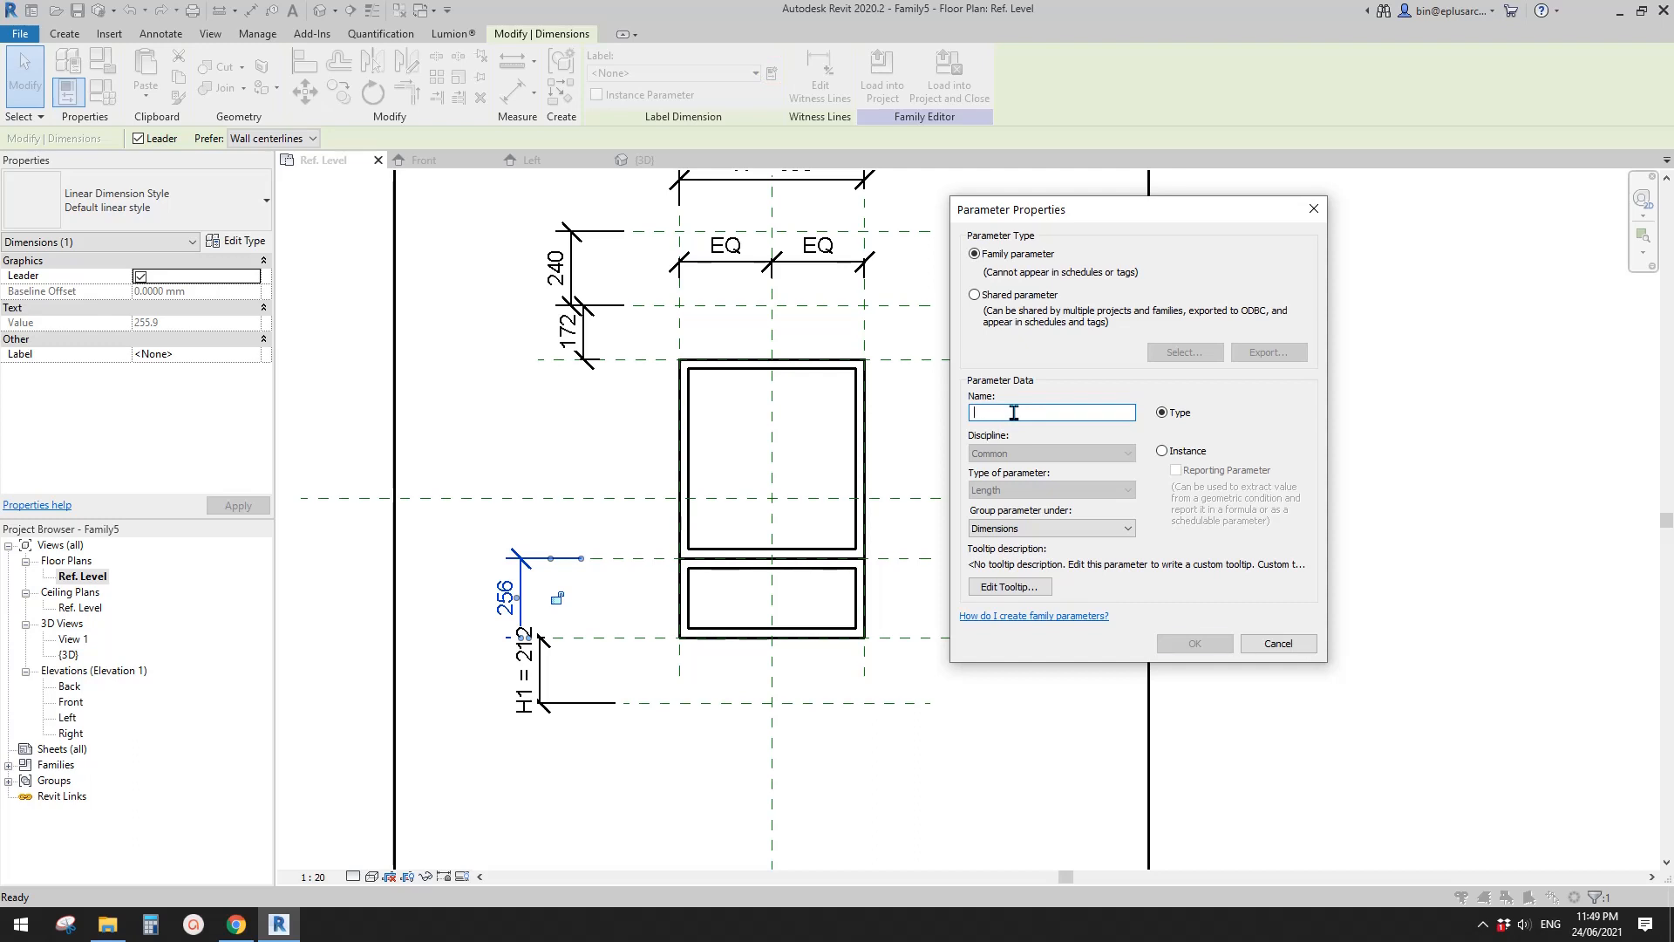
type("WL")
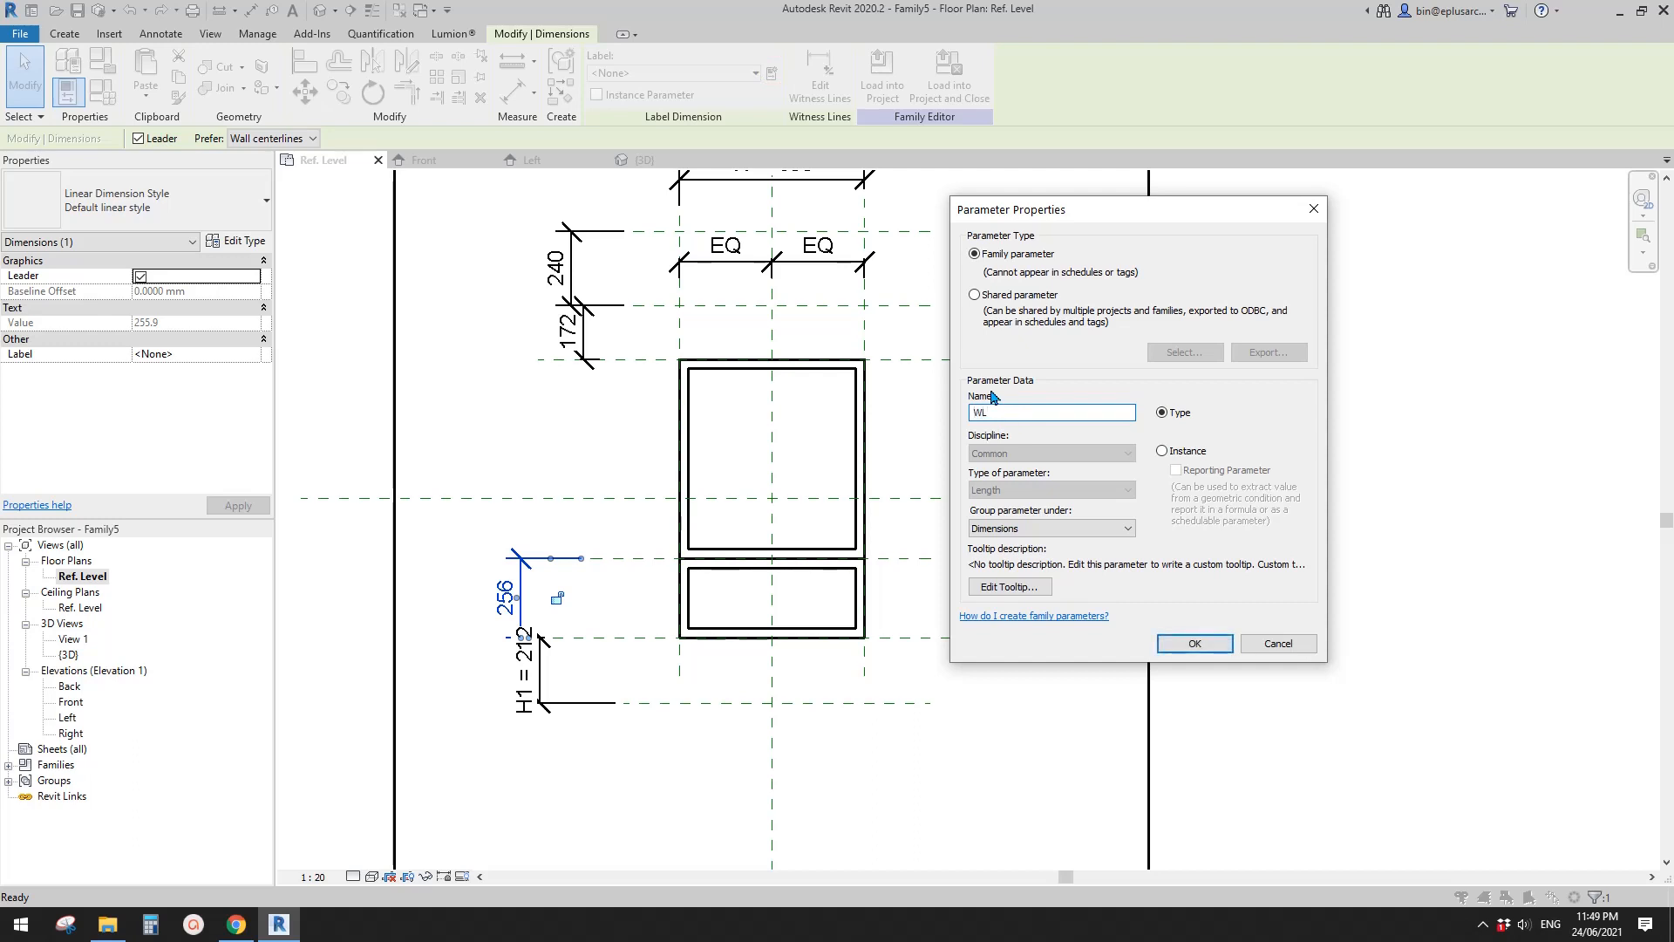
left_click(1194, 643)
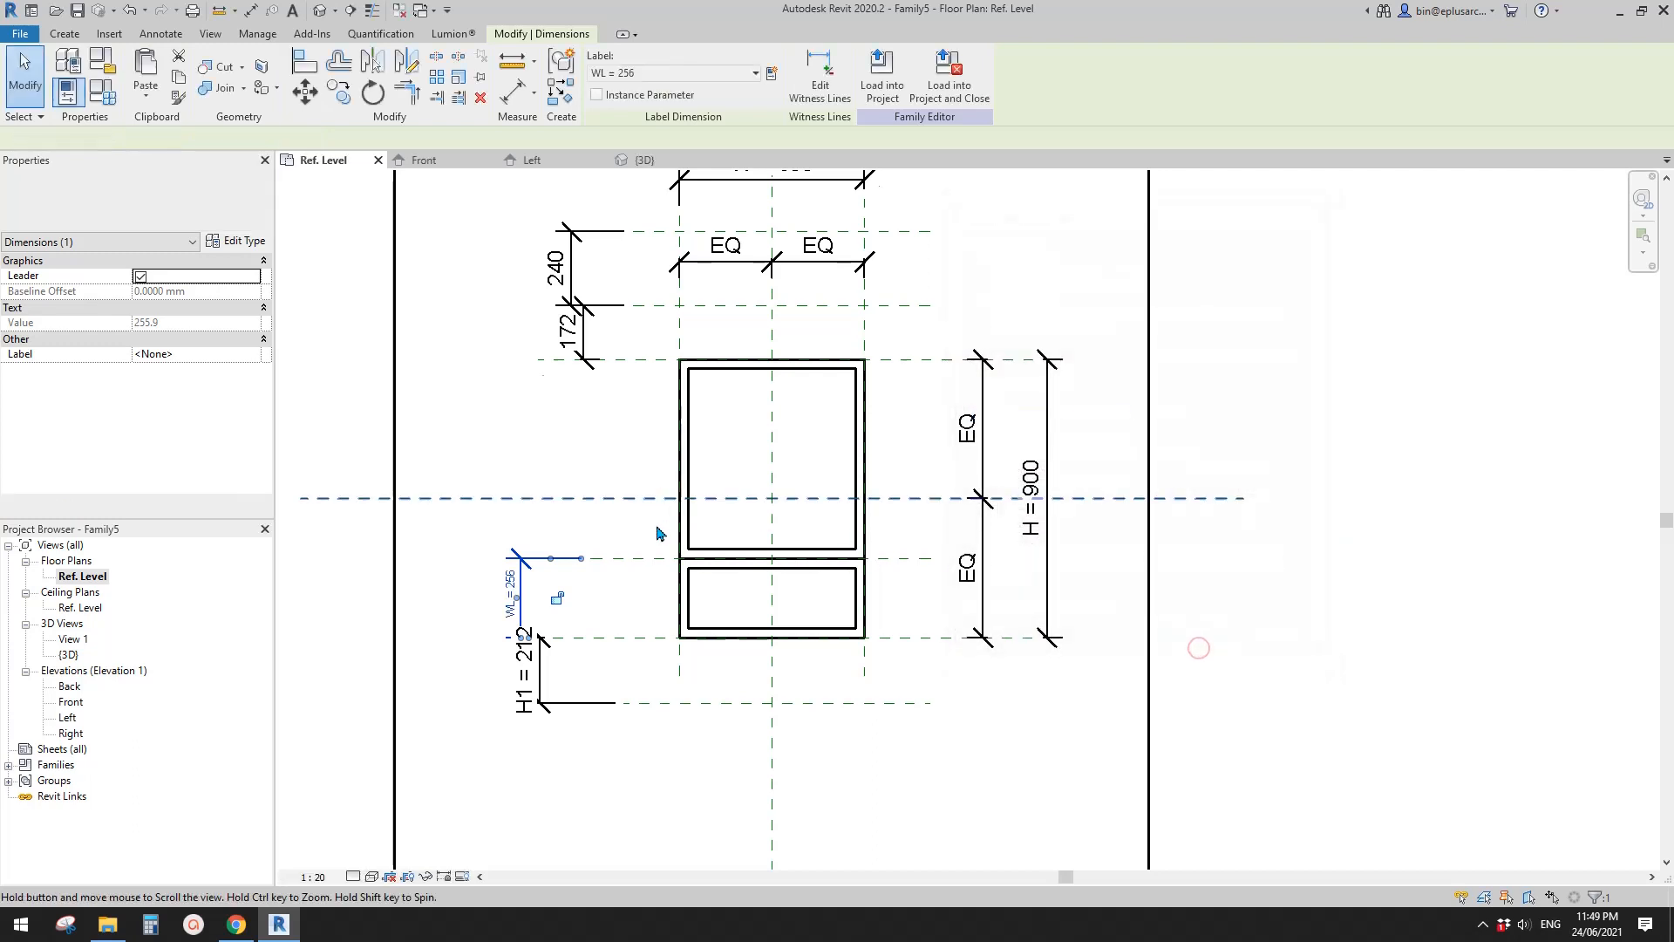
- Label the dimension from the frame's upper edge to the first reference plane above it with a new instance parameter H2
left_click(571, 362)
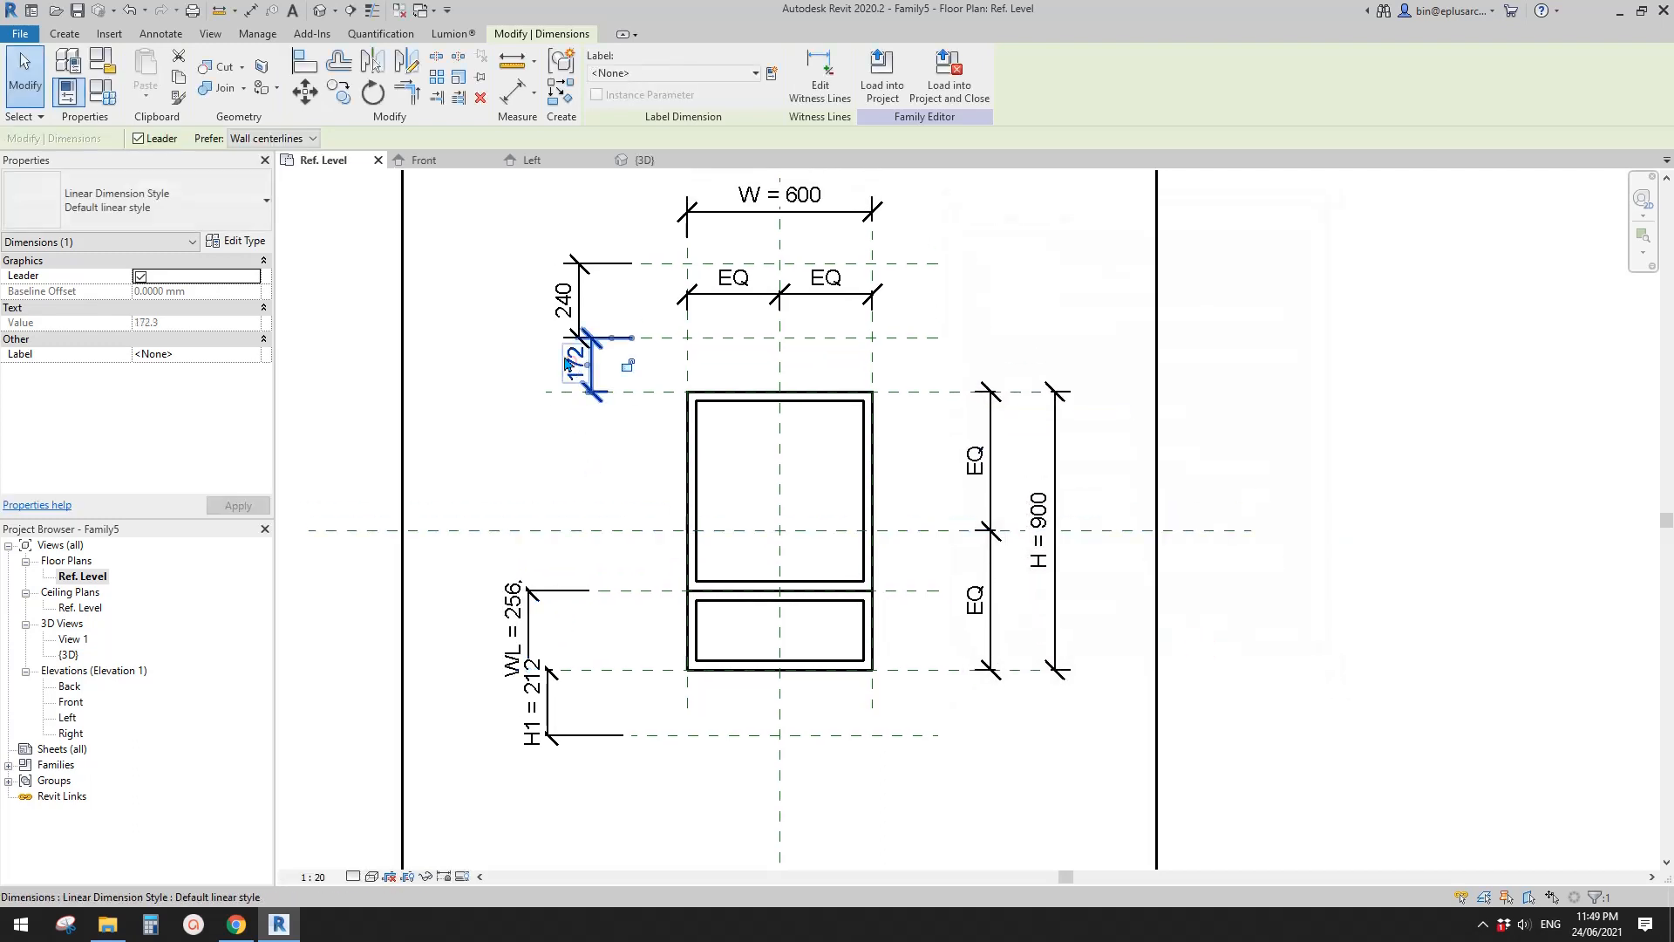
left_click(772, 73)
type("H2")
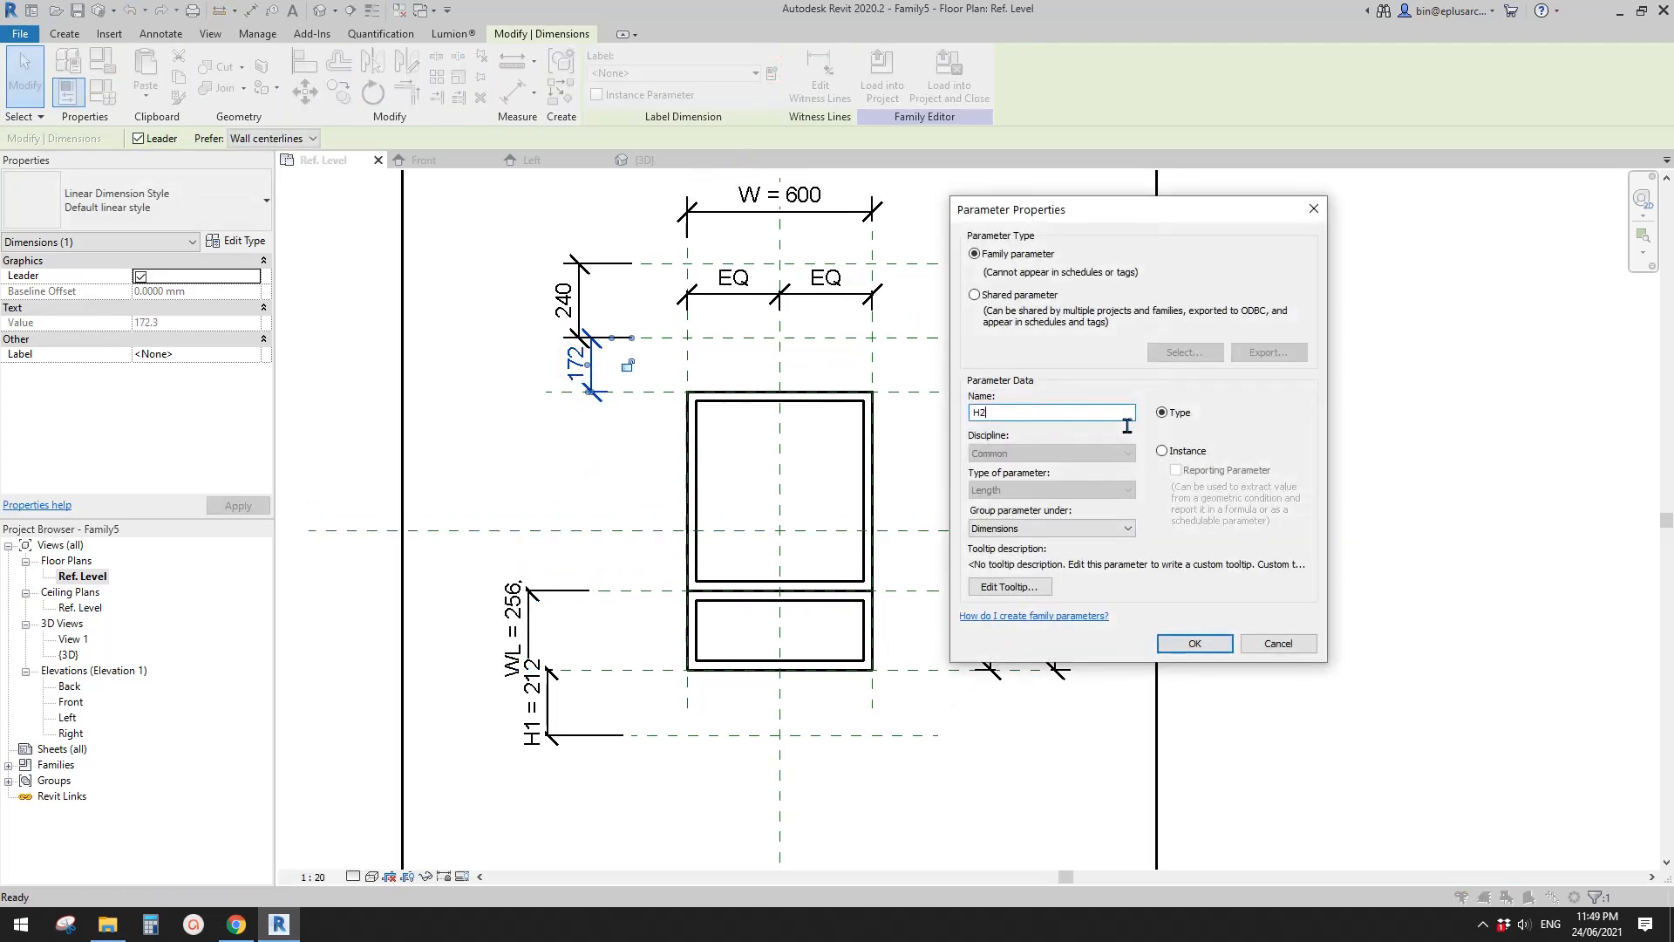
left_click(1184, 455)
left_click(1194, 642)
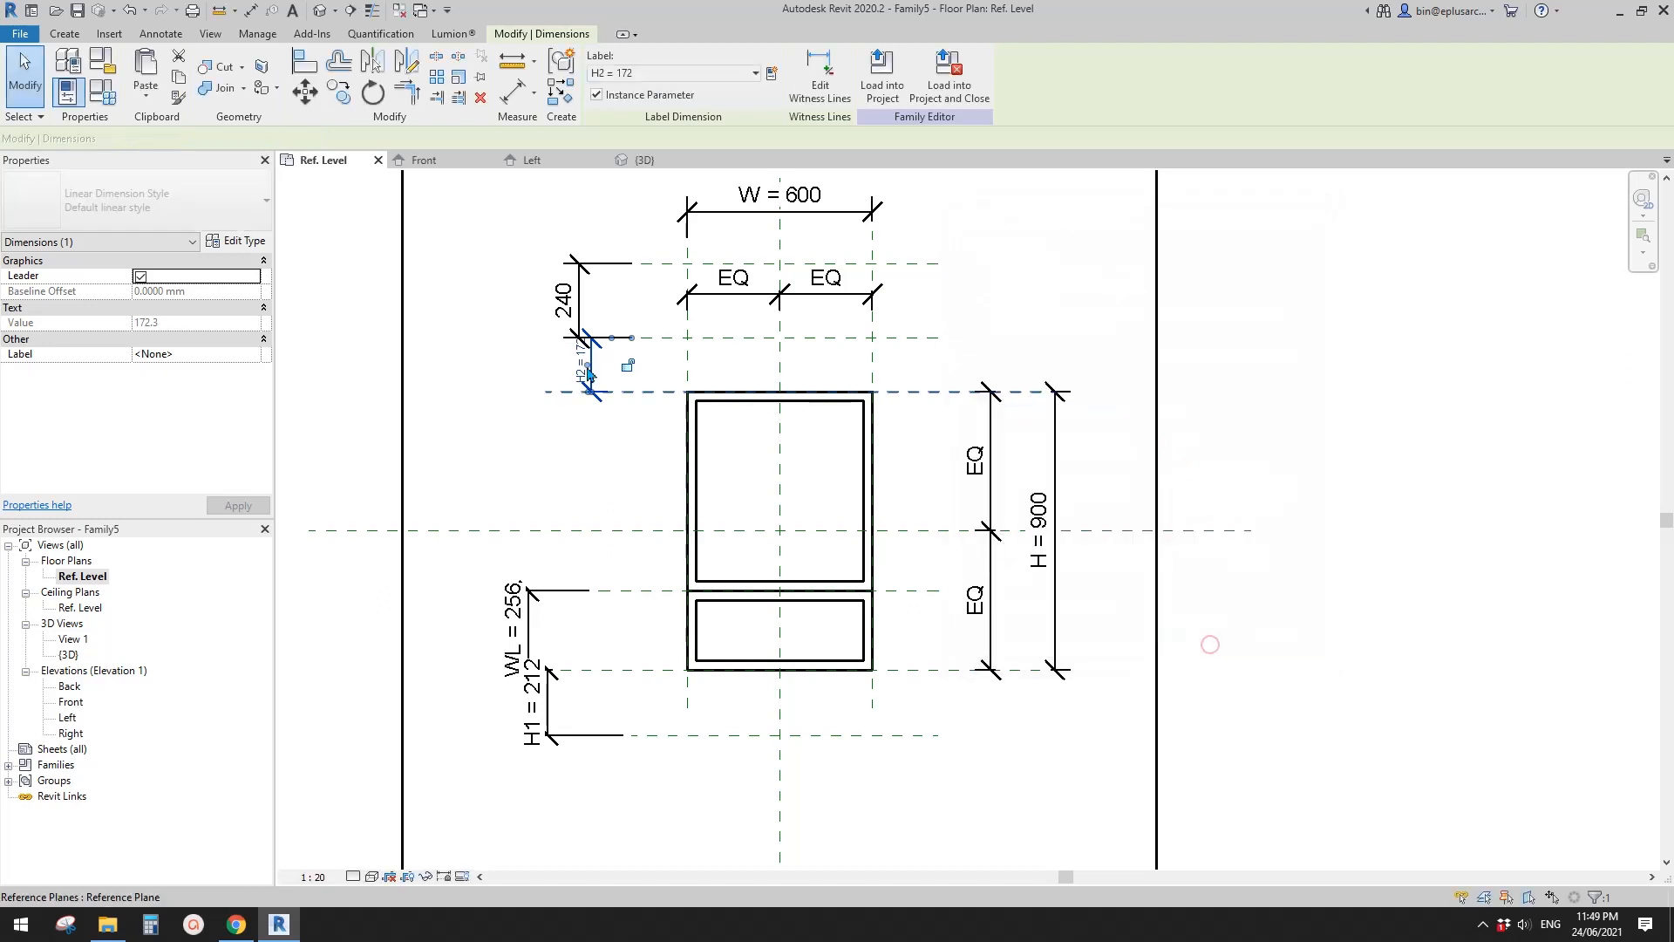
- Label the dimension between the two upper reference planes with a new parameter H3
left_click(575, 290)
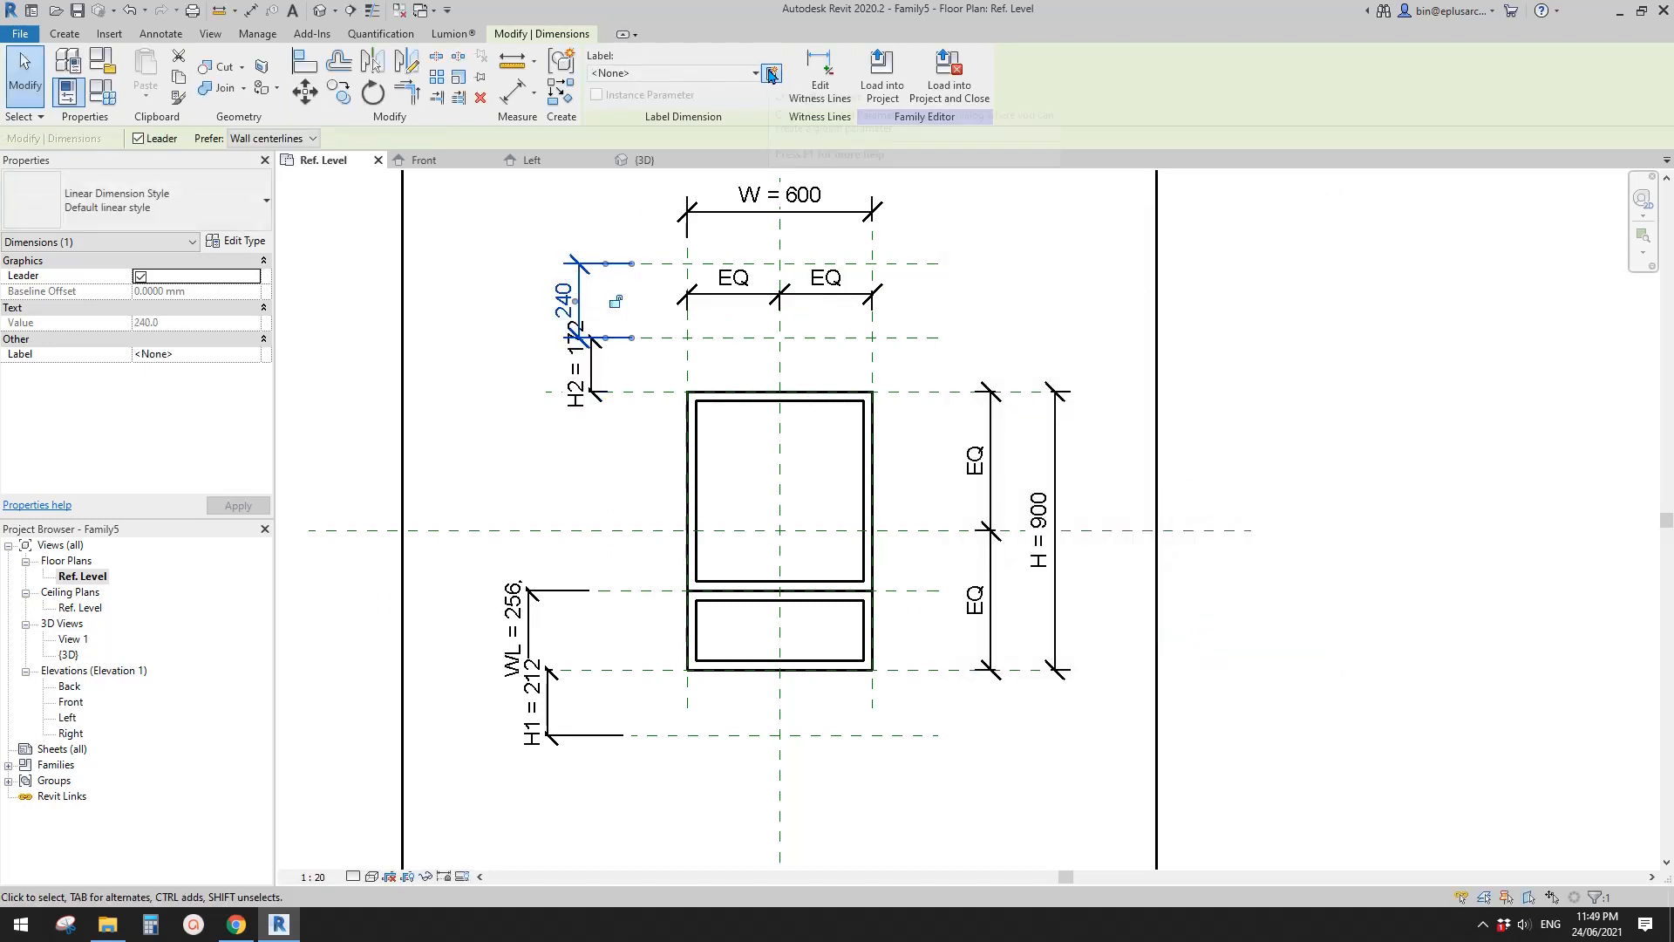
left_click(772, 74)
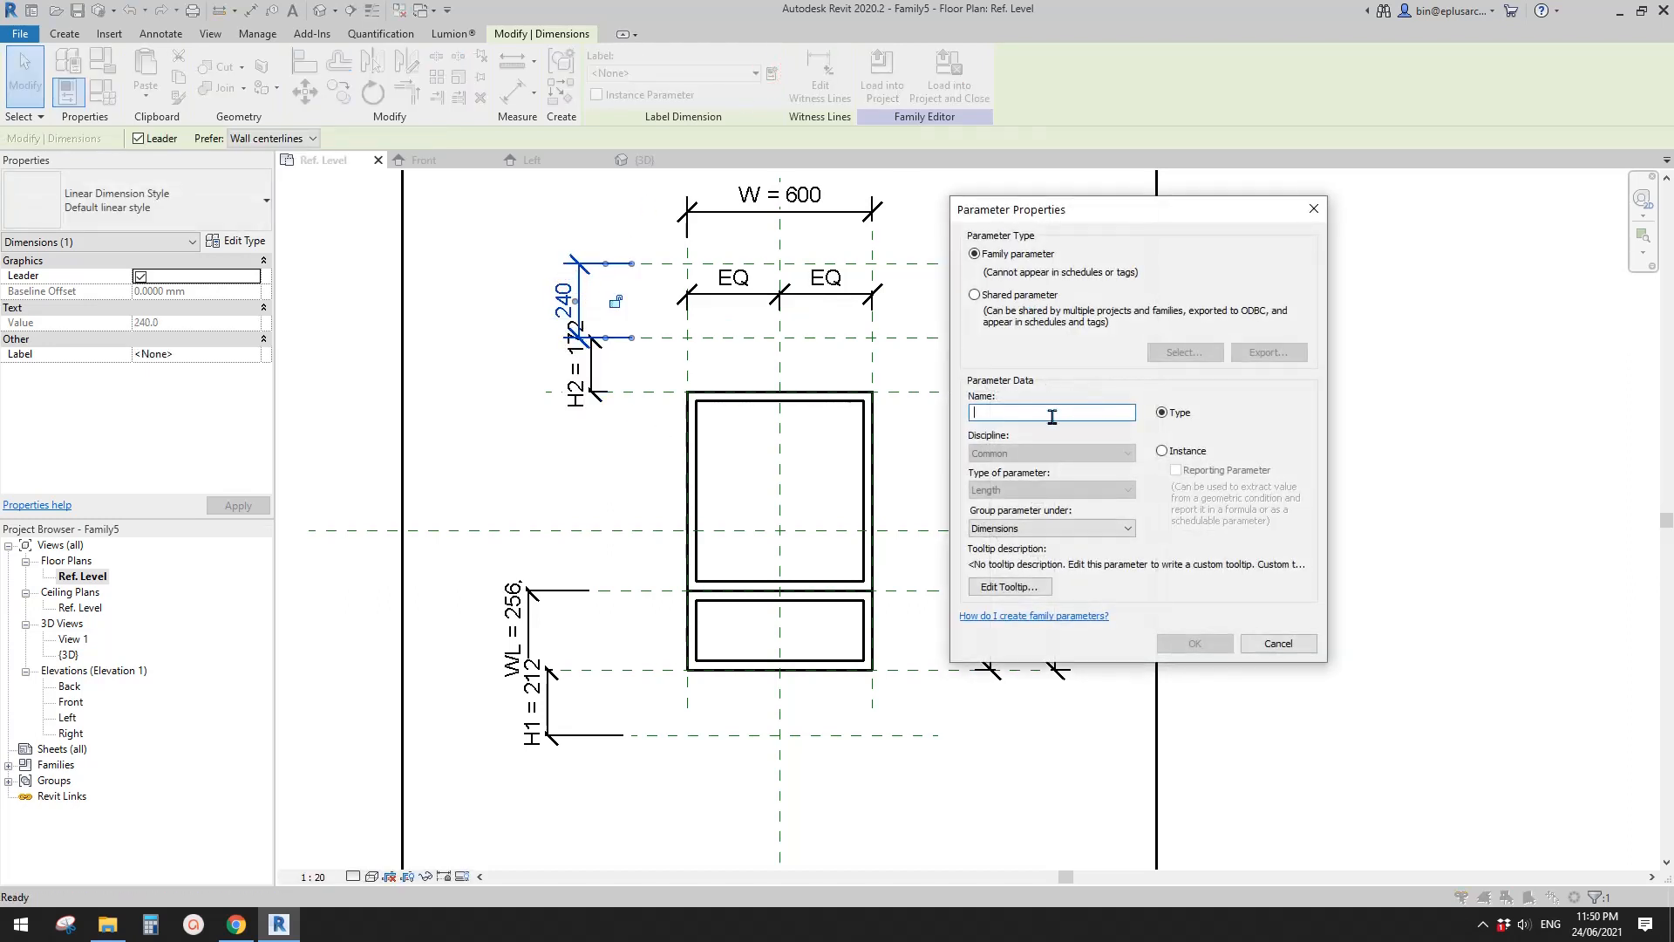
type("H3")
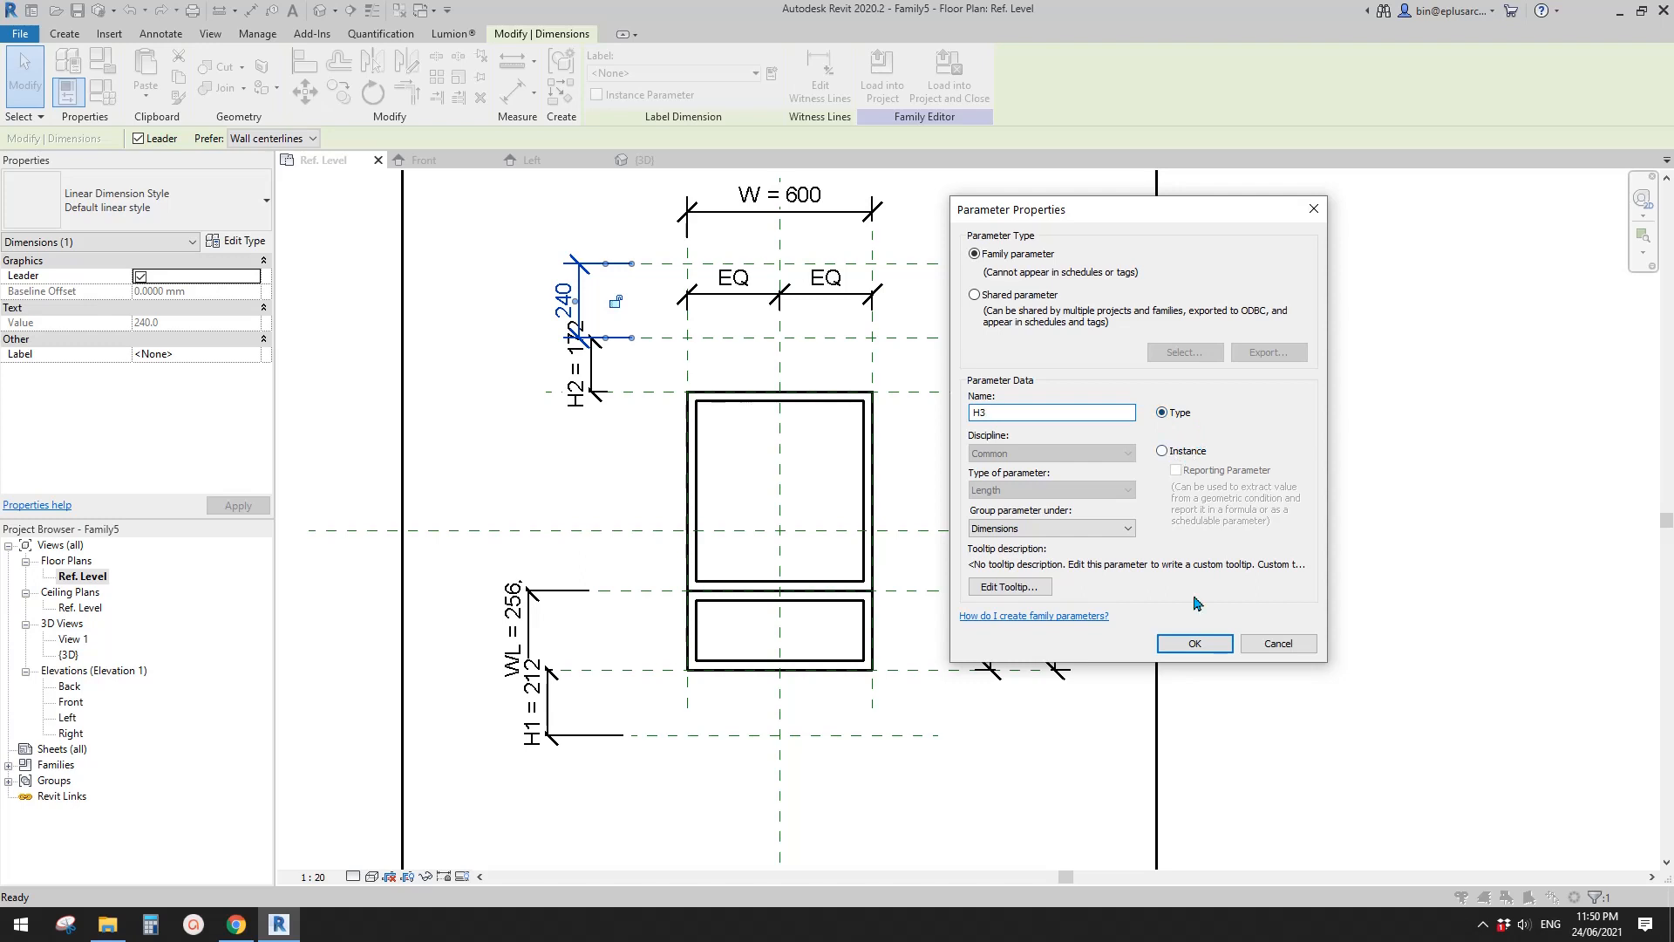
left_click(1194, 643)
middle_click_drag(692, 489, 762, 463)
left_click(535, 728)
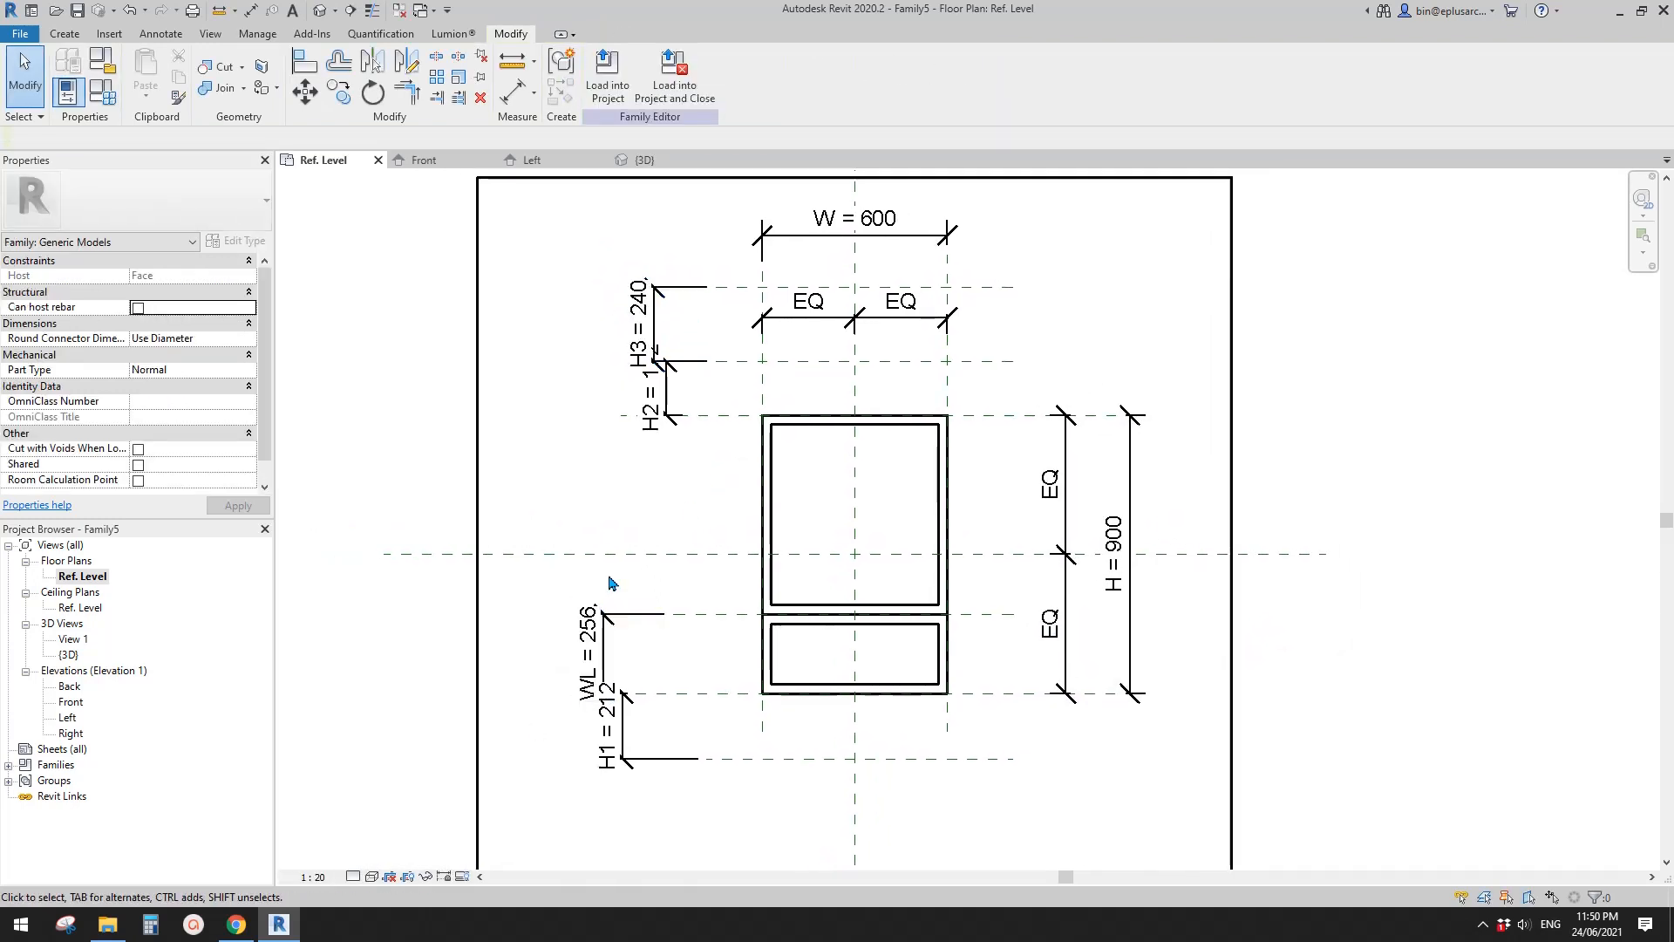
- Switch to Chrome to examine the bays in the Van B facade image and return to Revit
left_click(237, 924)
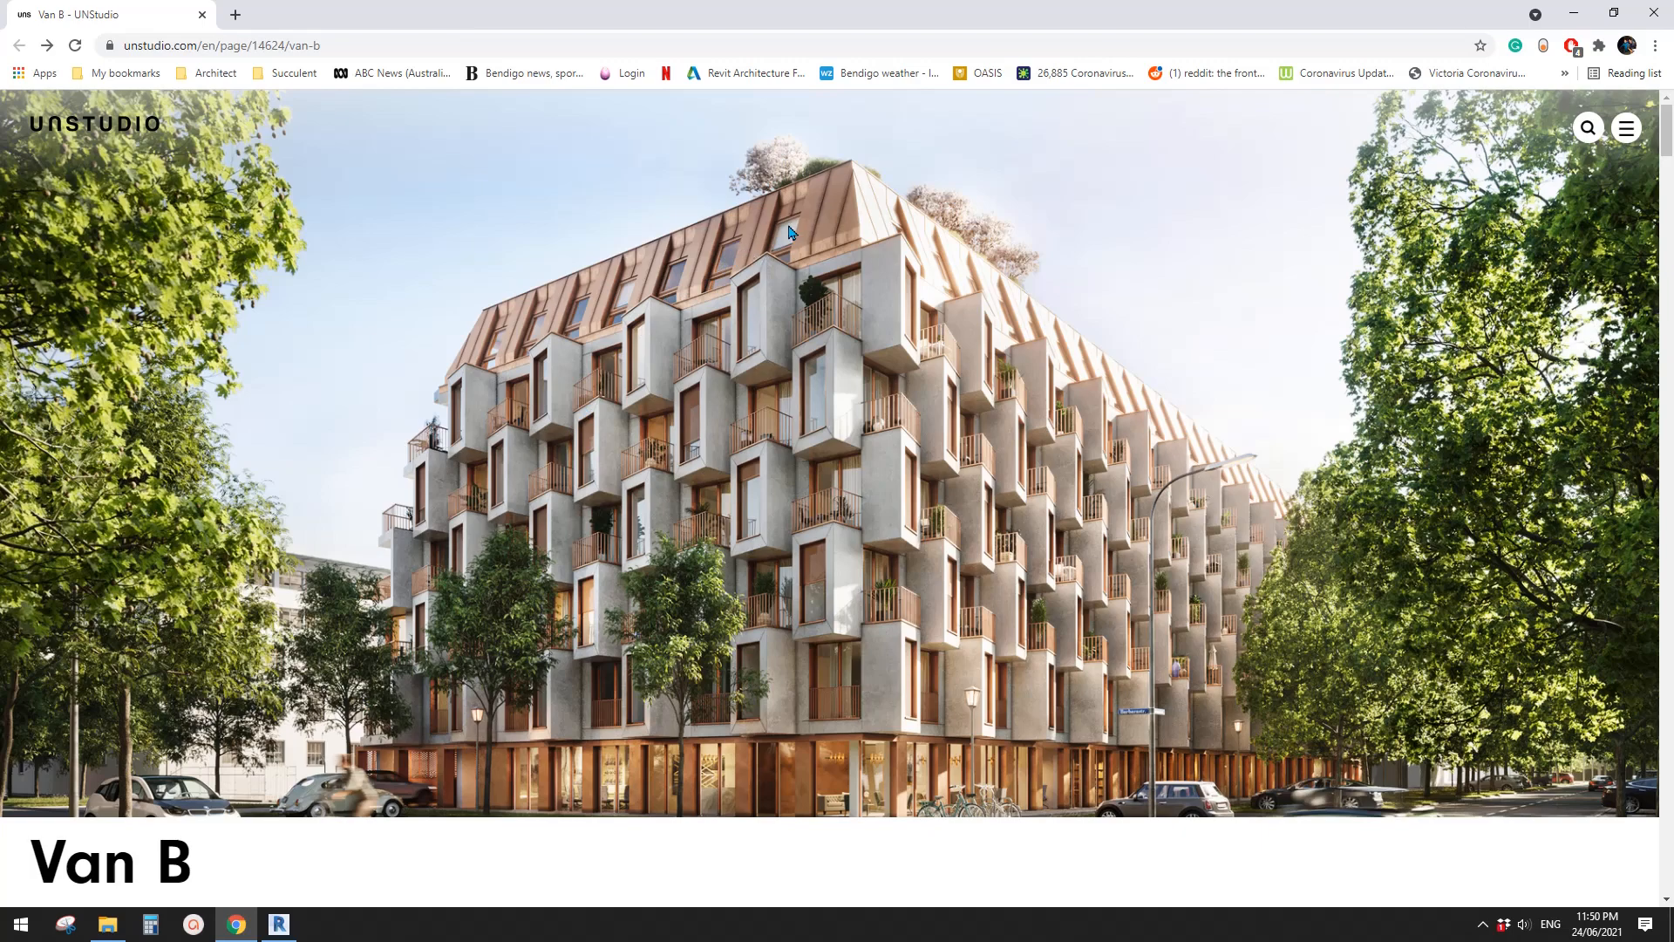
left_click(279, 924)
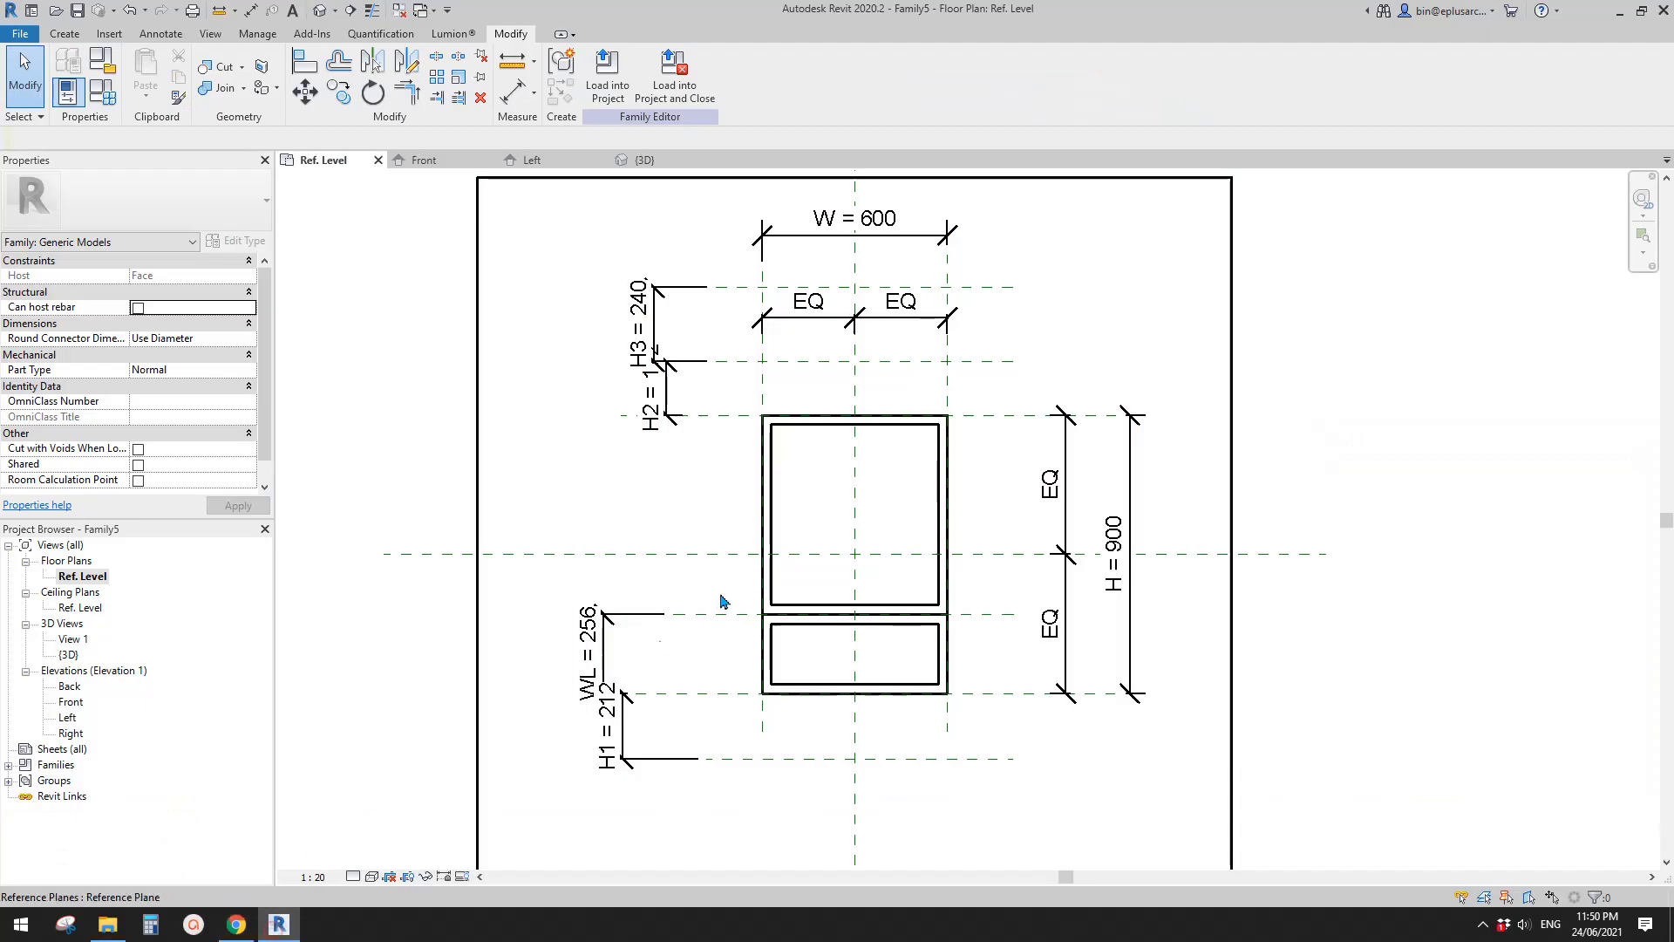
- Change the H3 parameter between the two upper reference planes to an instance parameter, checking H2's setting as well
middle_click_drag(727, 510, 652, 536)
left_click(615, 451)
middle_click_drag(575, 444, 567, 479)
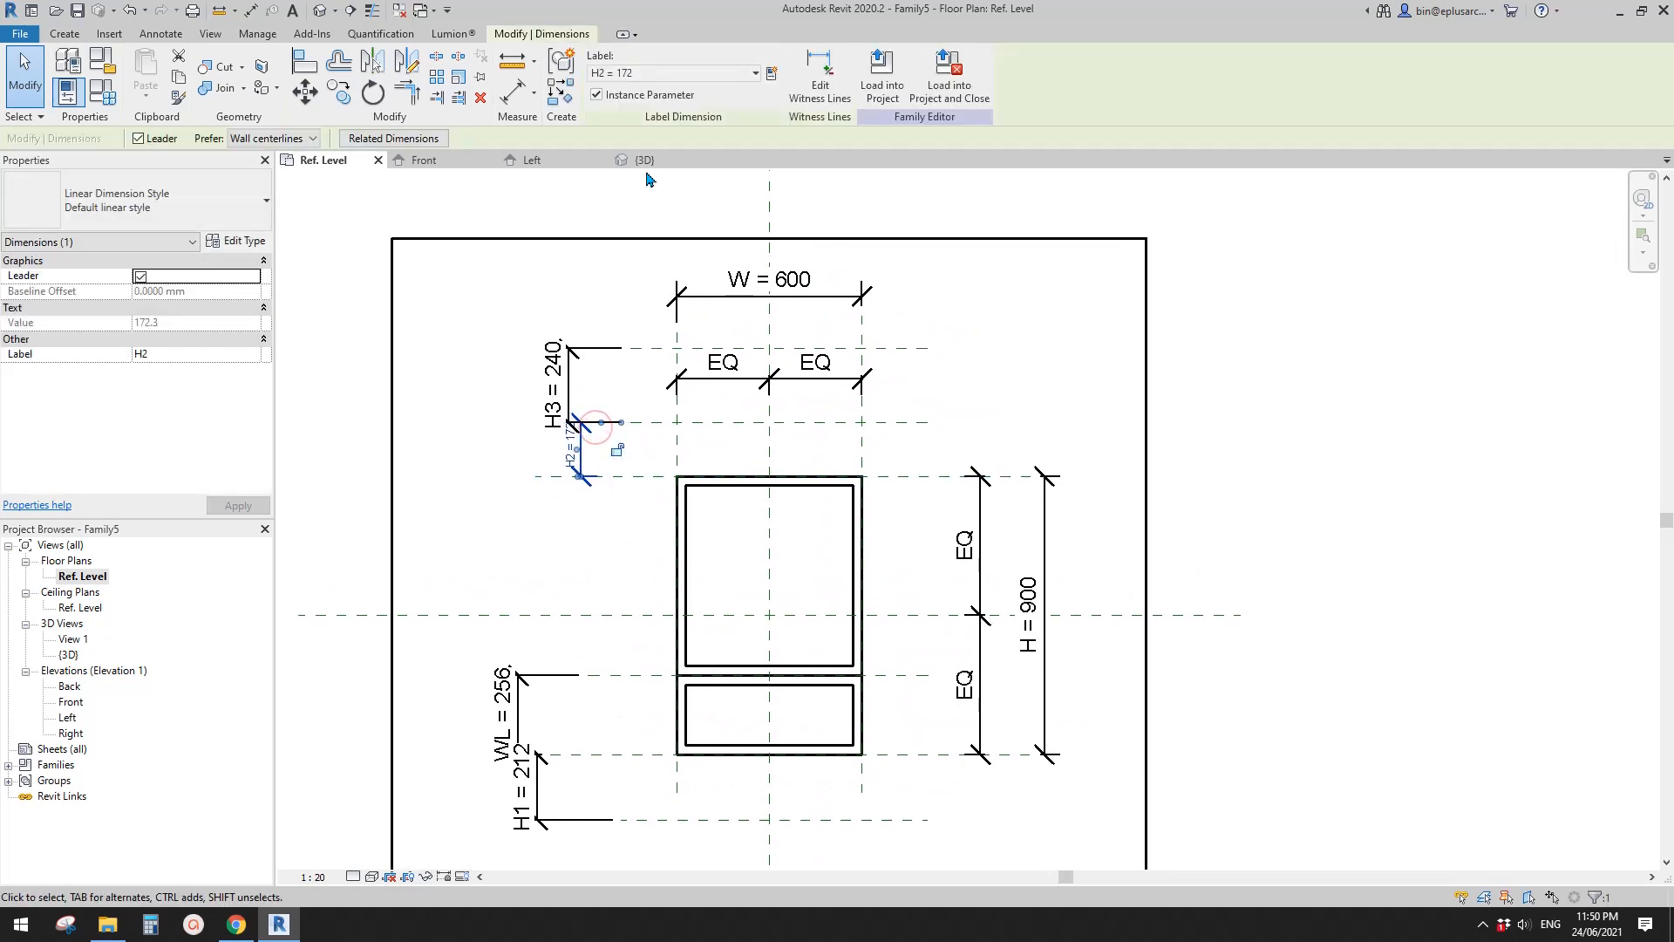
left_click(571, 384)
scroll(585, 377, "up", 2)
middle_click_drag(577, 404, 574, 431)
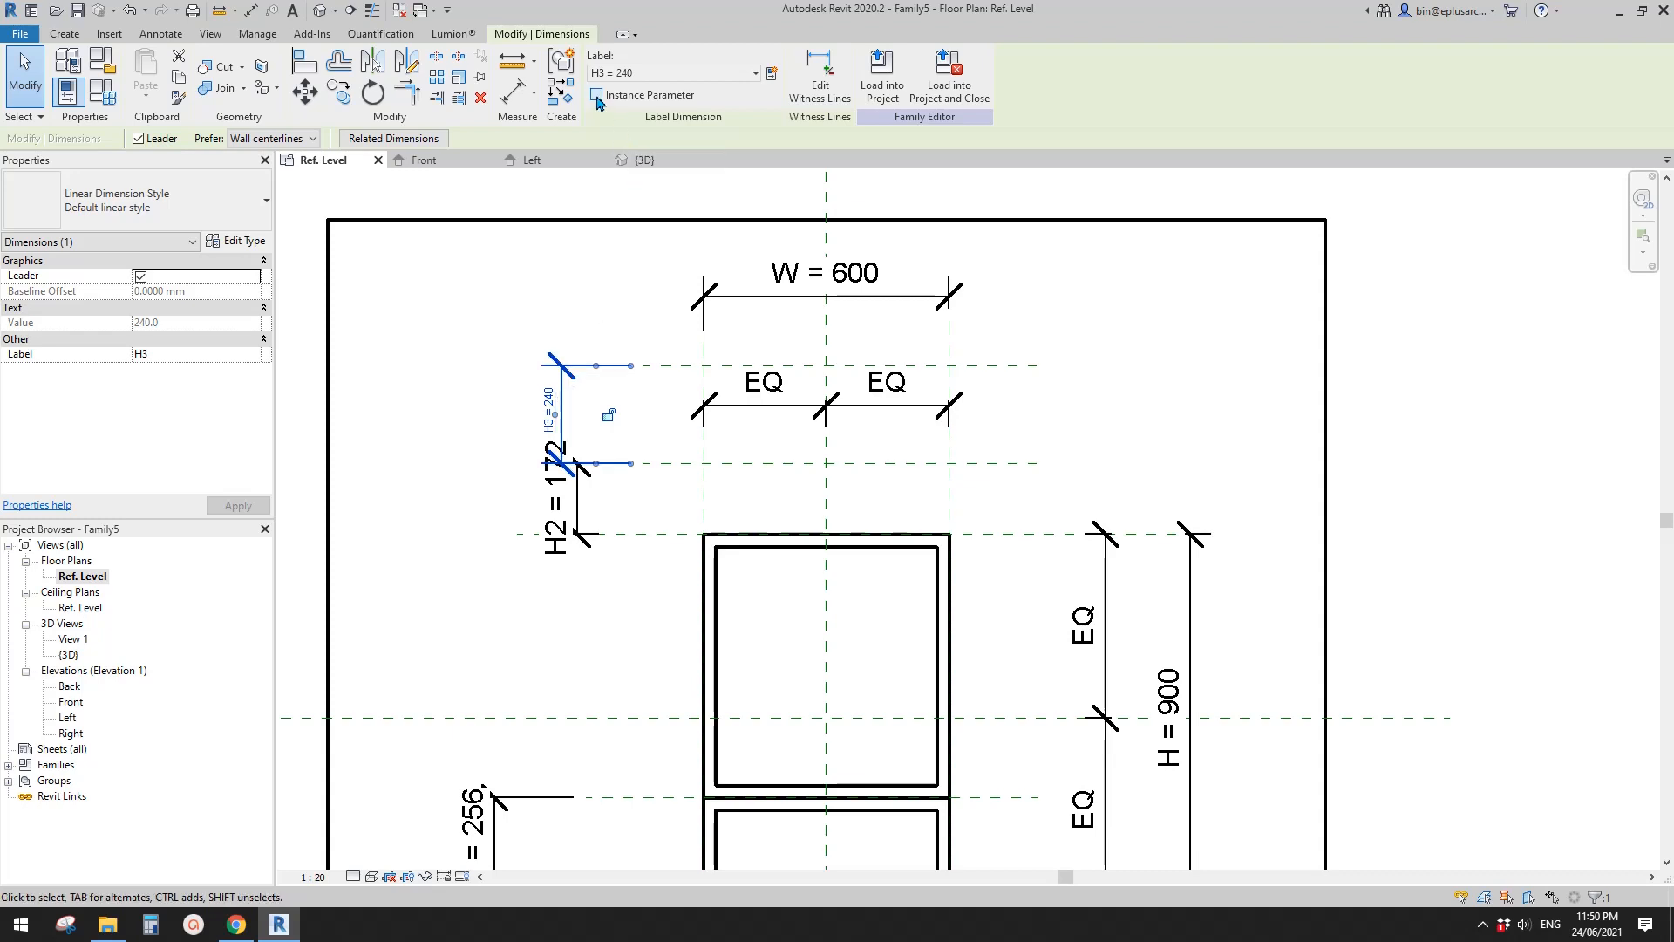
middle_click_drag(643, 446, 642, 405)
key("Escape")
left_click(626, 318)
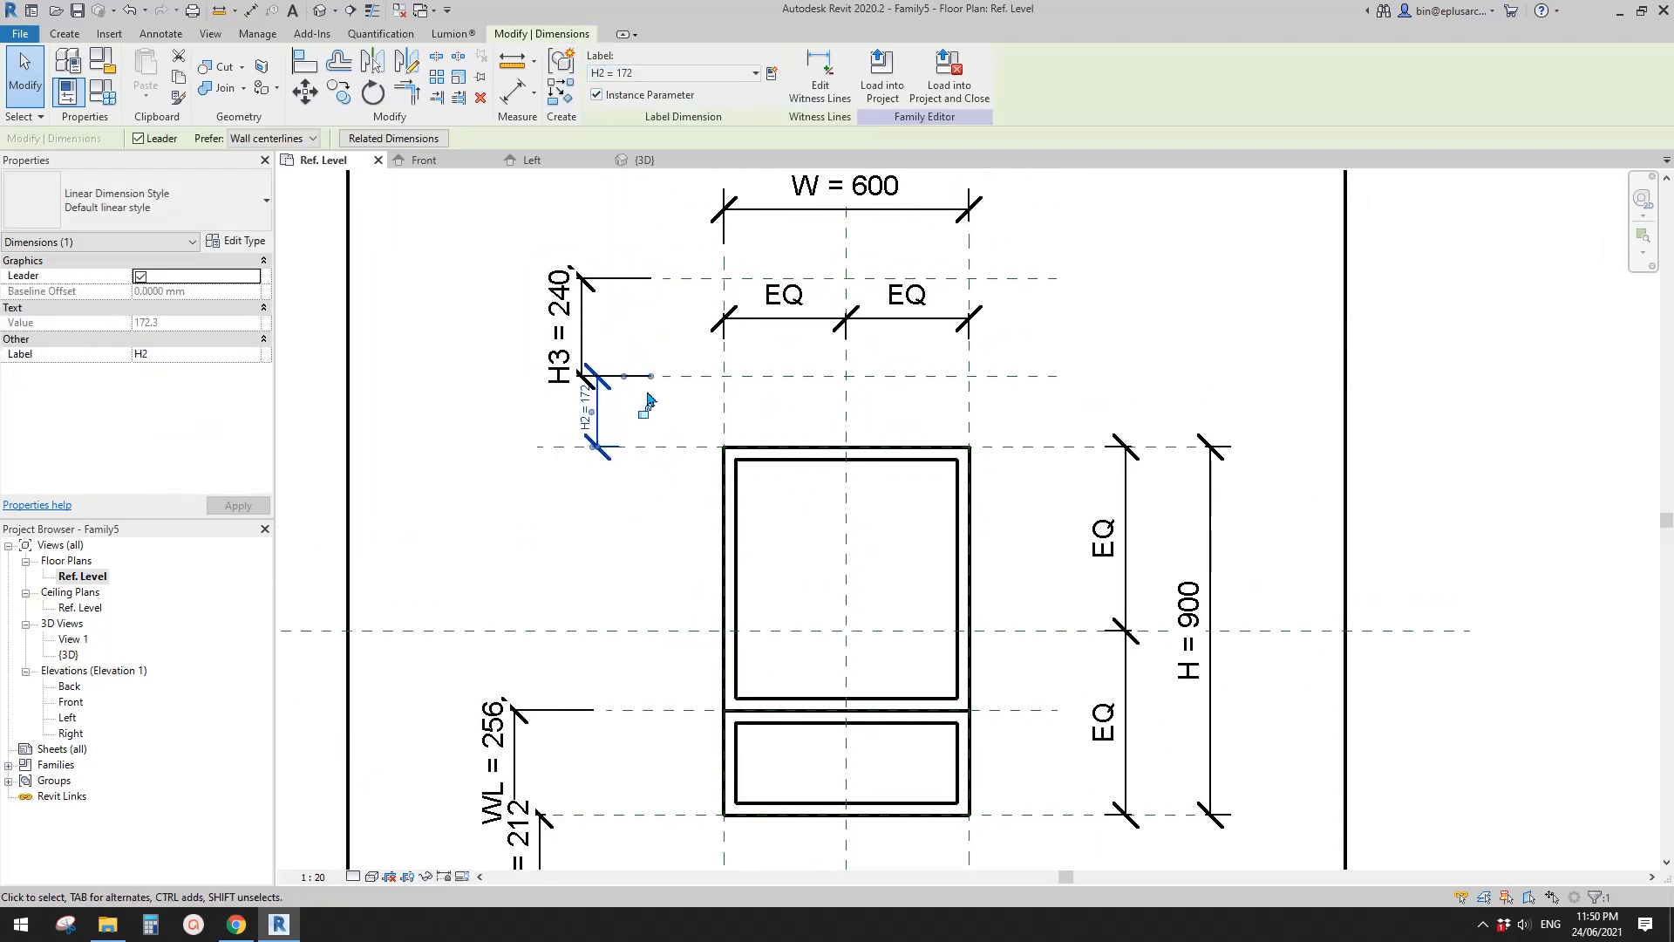
key("Escape")
left_click(604, 411)
left_click(596, 95)
- Check whether the WL, H and H1 dimension labels are type or instance parameters
middle_click_drag(581, 582, 613, 514)
left_click(547, 655)
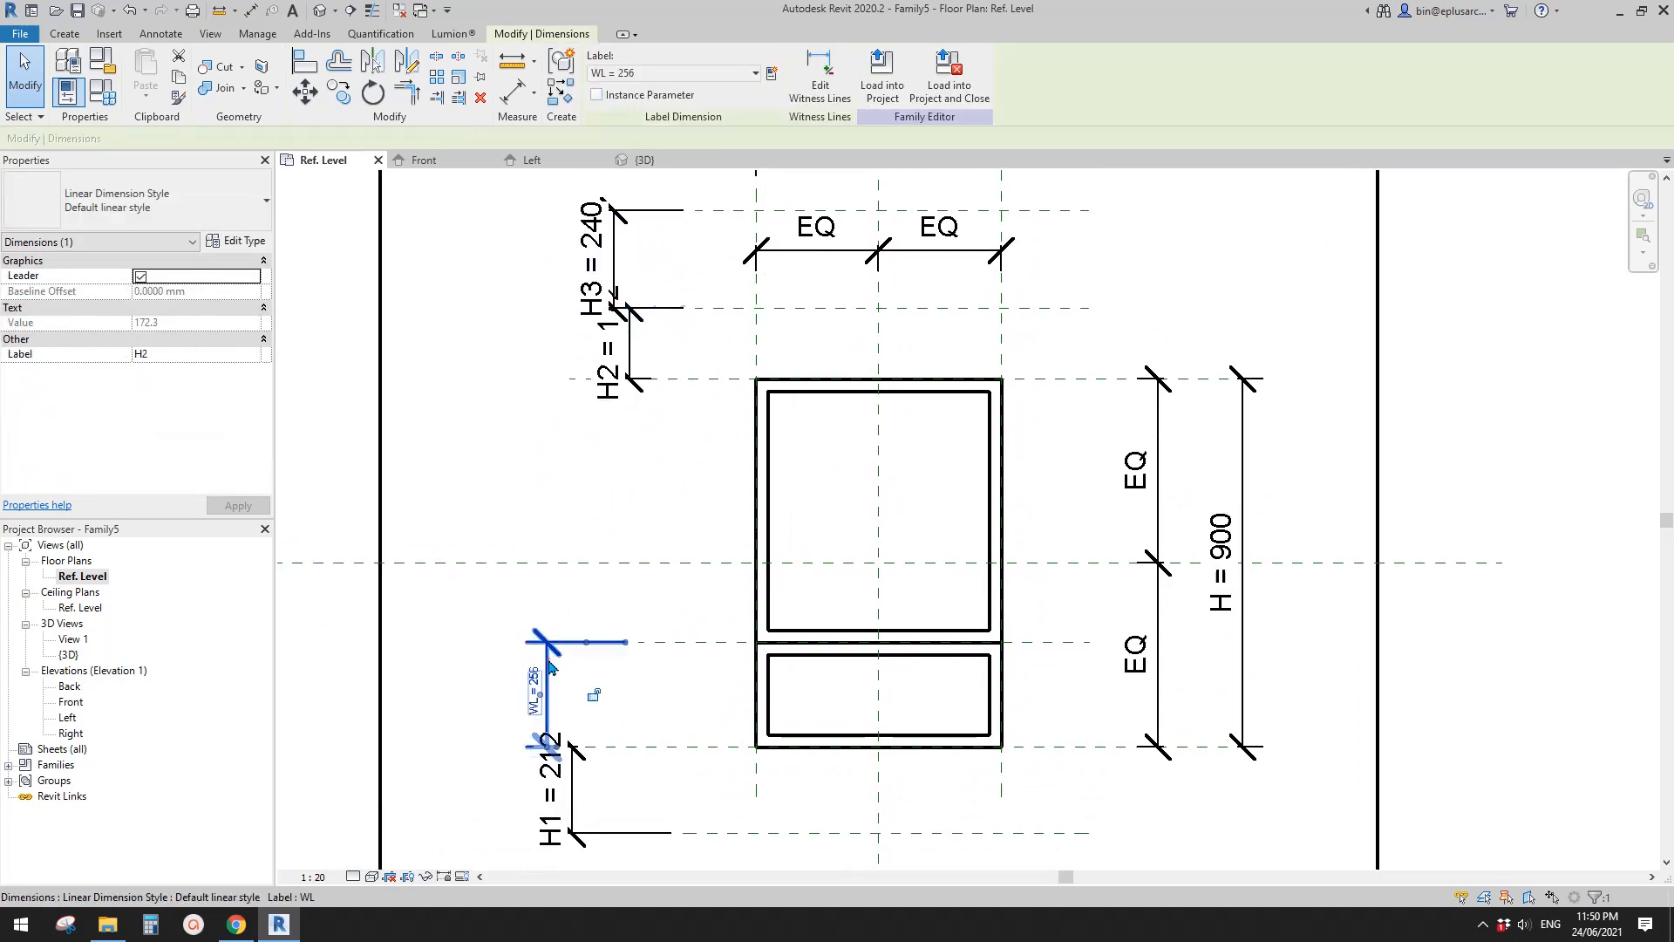
scroll(638, 330, "down", 1)
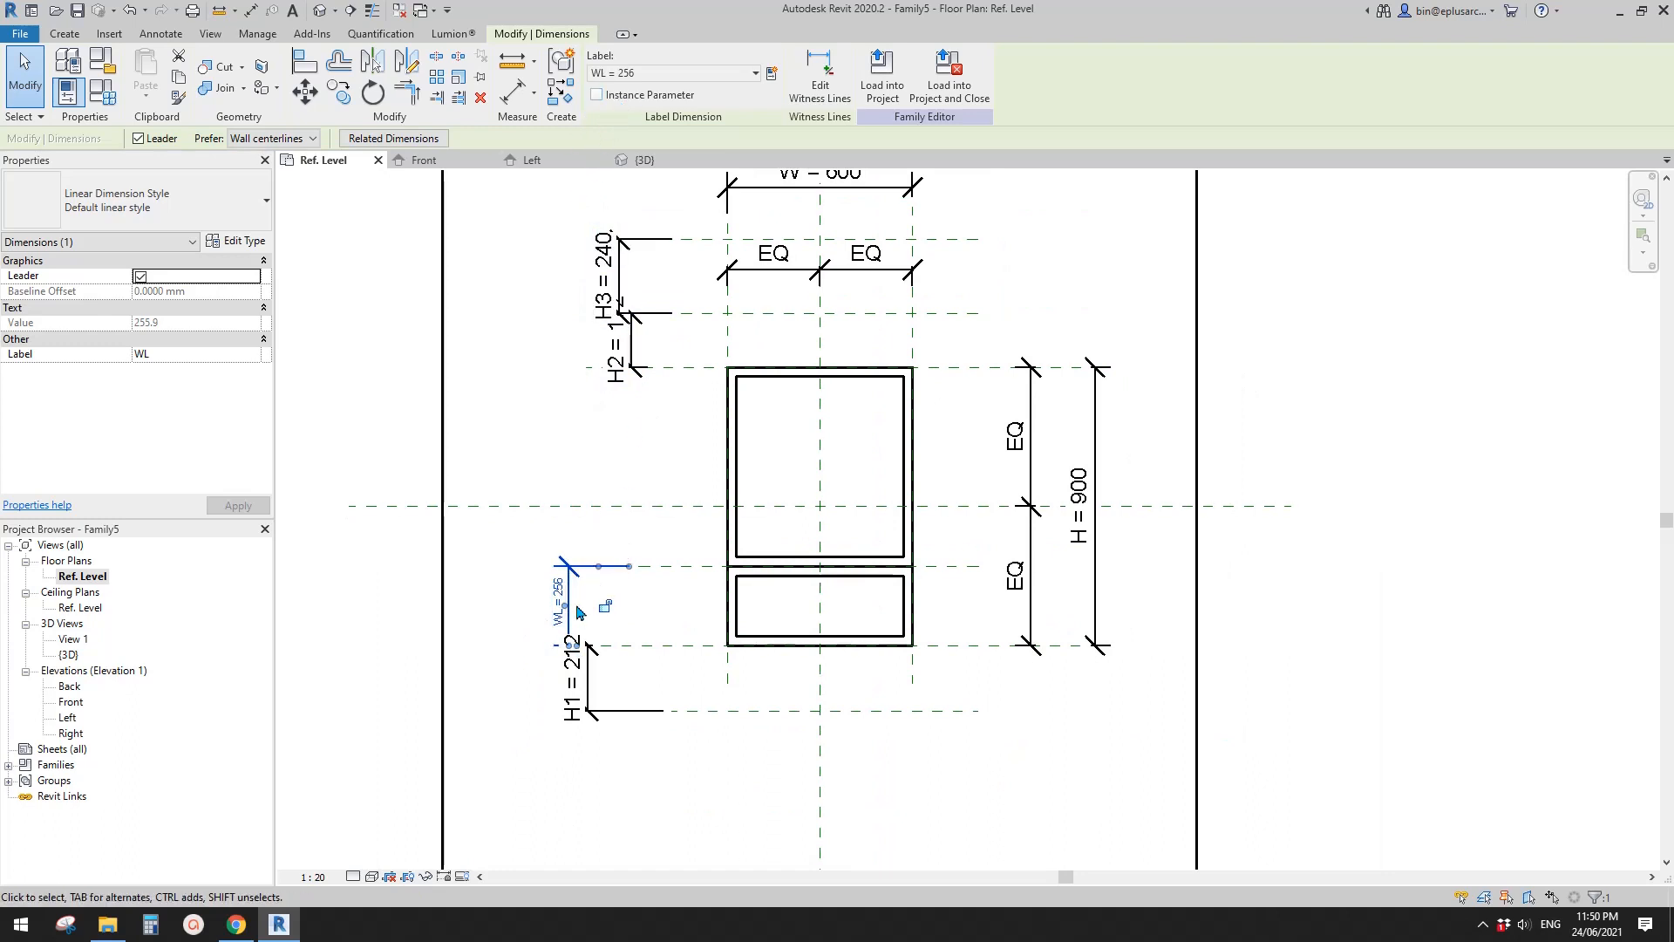
left_click(1094, 478)
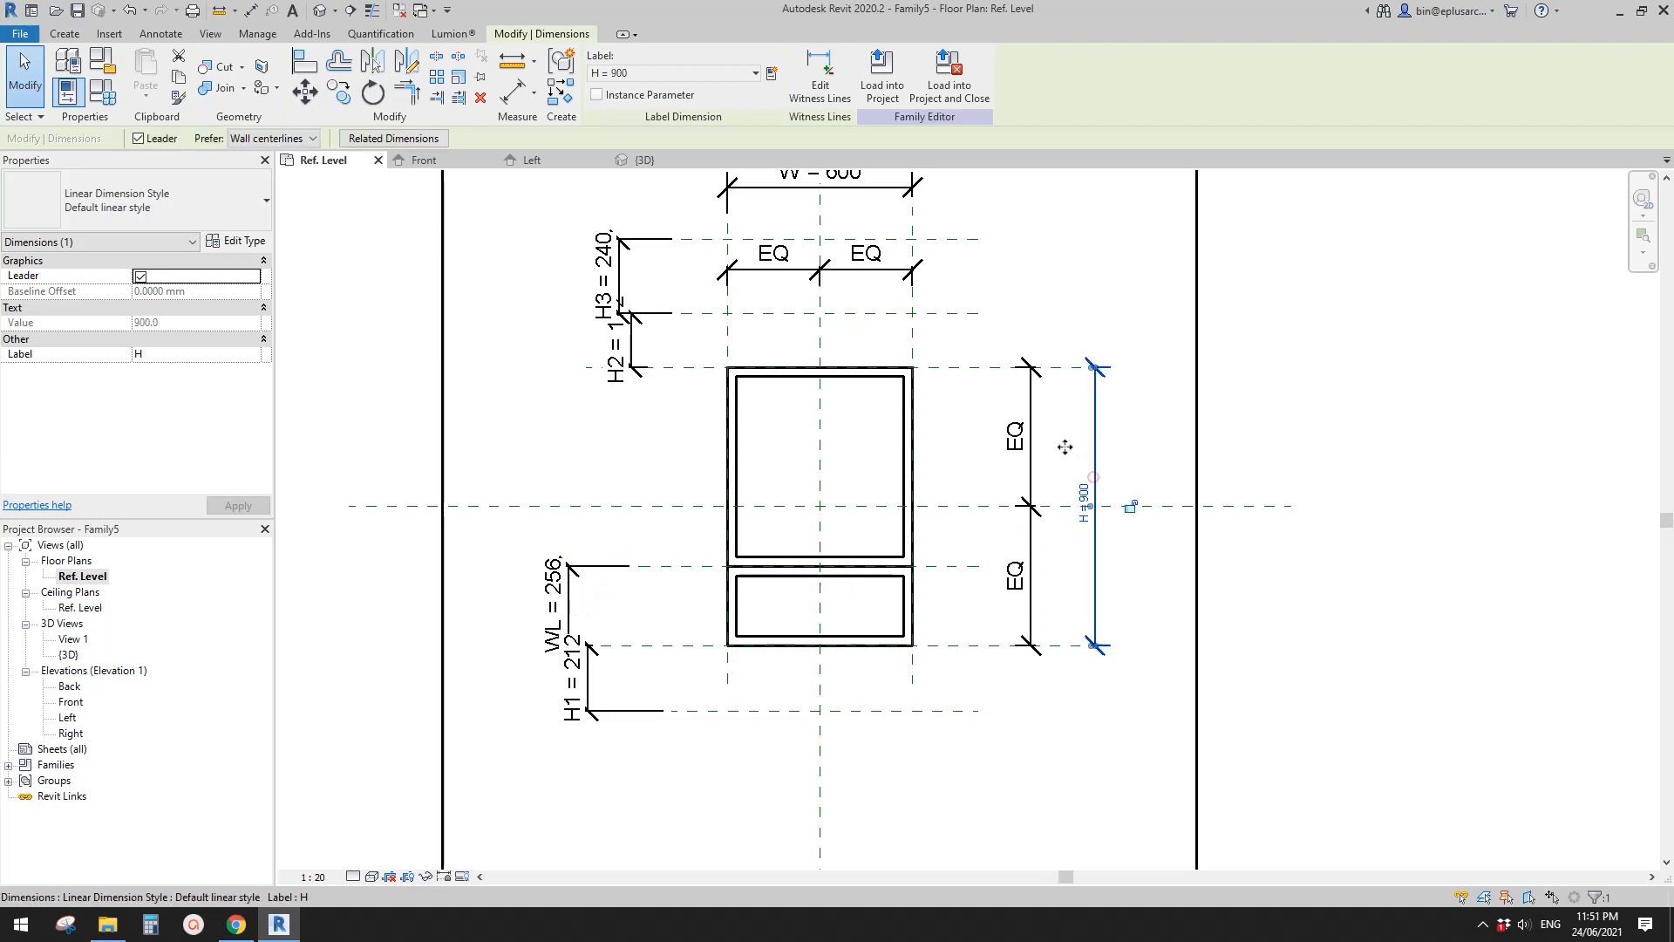
left_click(583, 704)
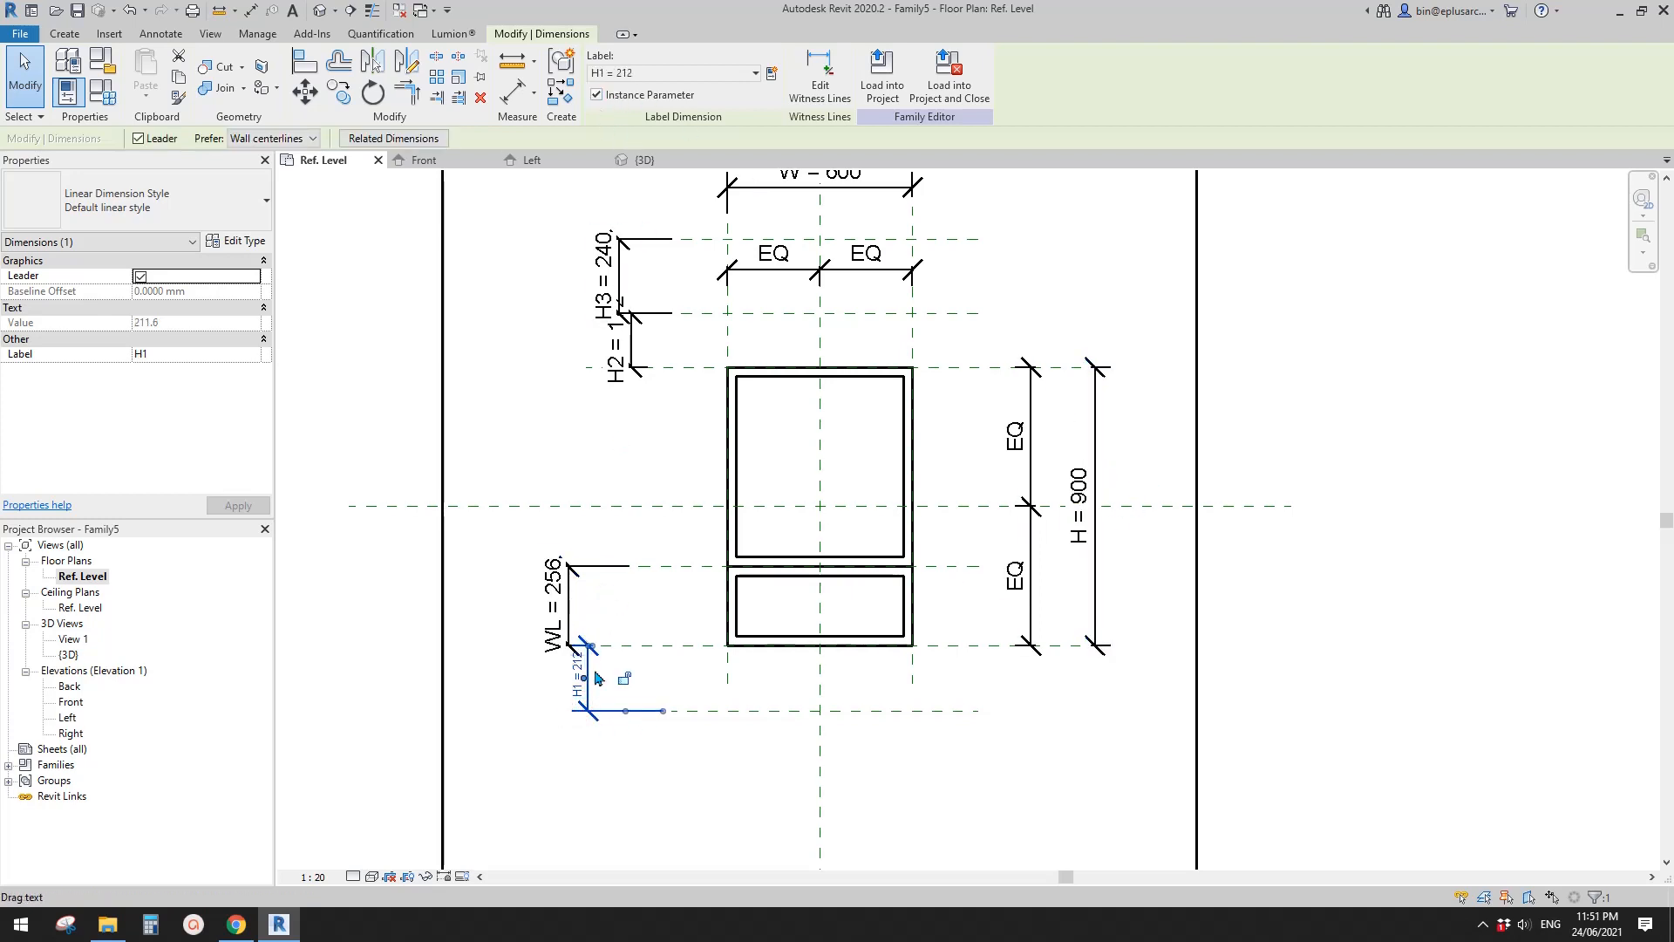
middle_click_drag(633, 591, 623, 629)
left_click(696, 554)
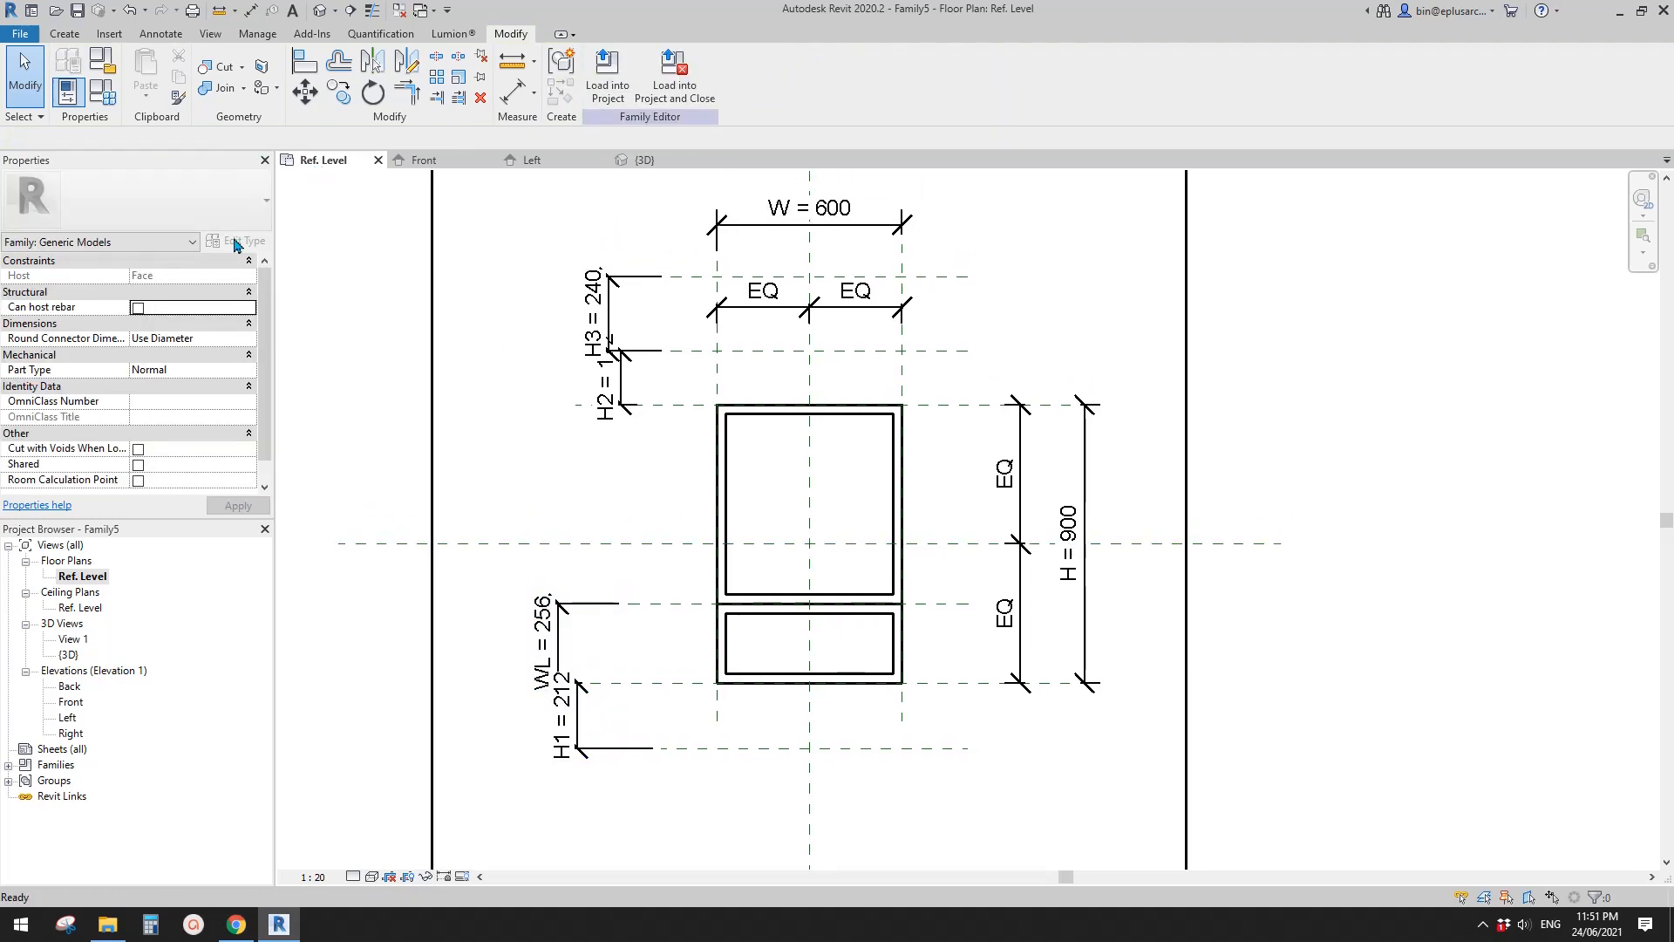
- Review the family's parameter list in Family Types and inspect the WL dimension's label without changing anything
left_click(558, 645)
left_click(105, 65)
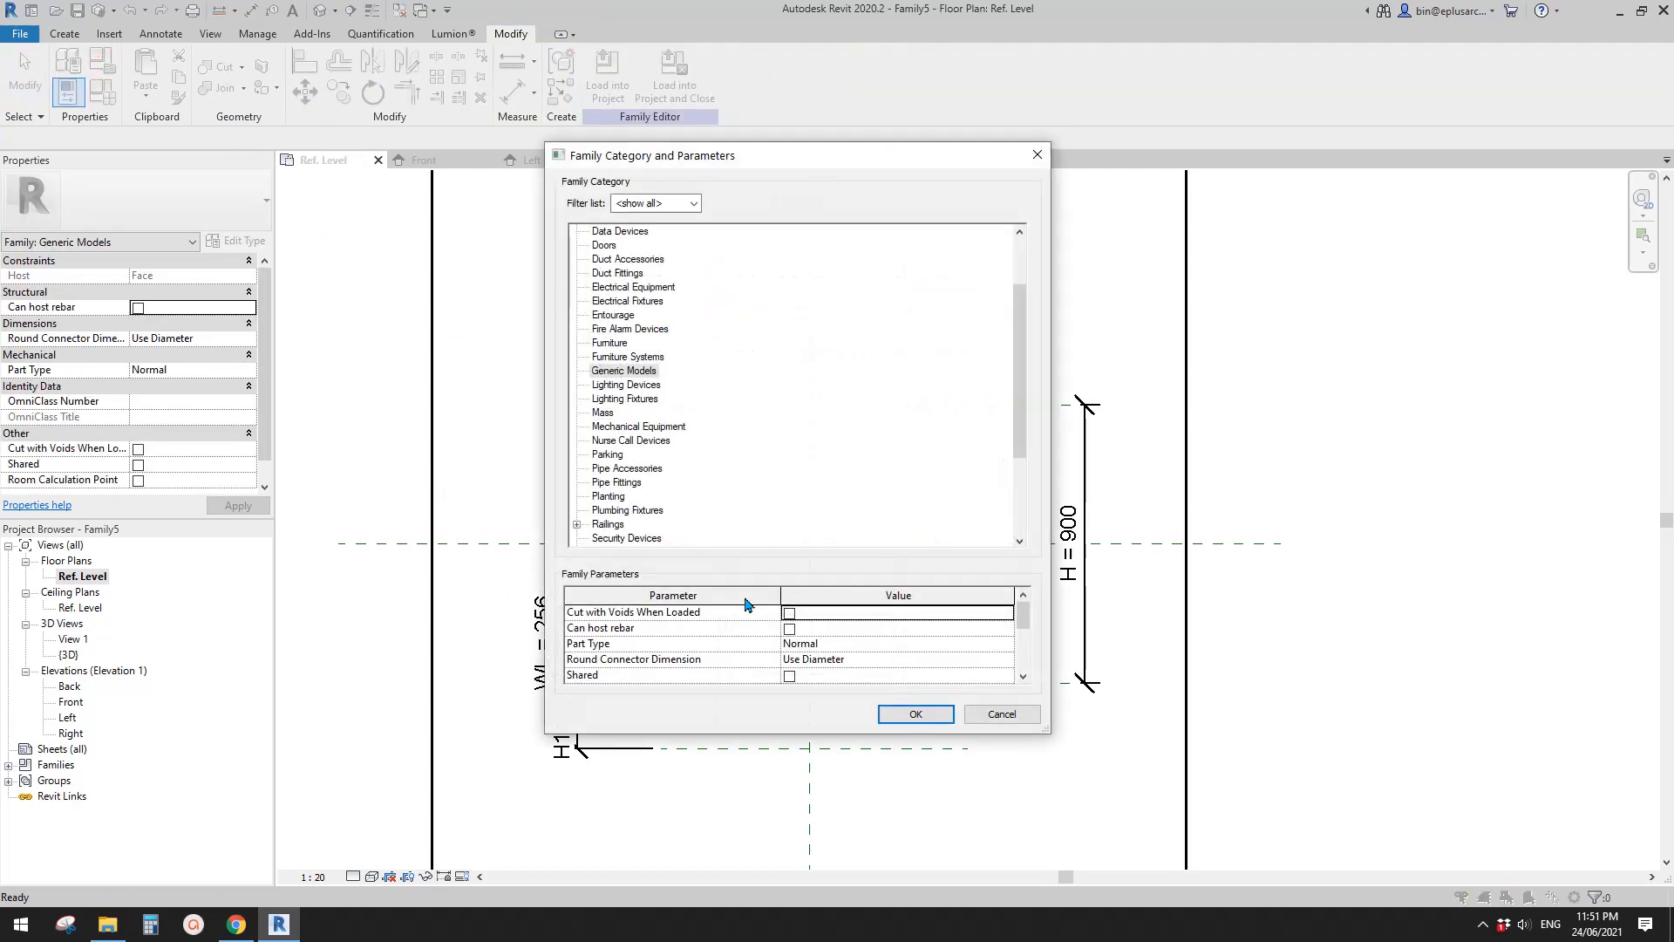
left_click(1001, 714)
left_click(99, 94)
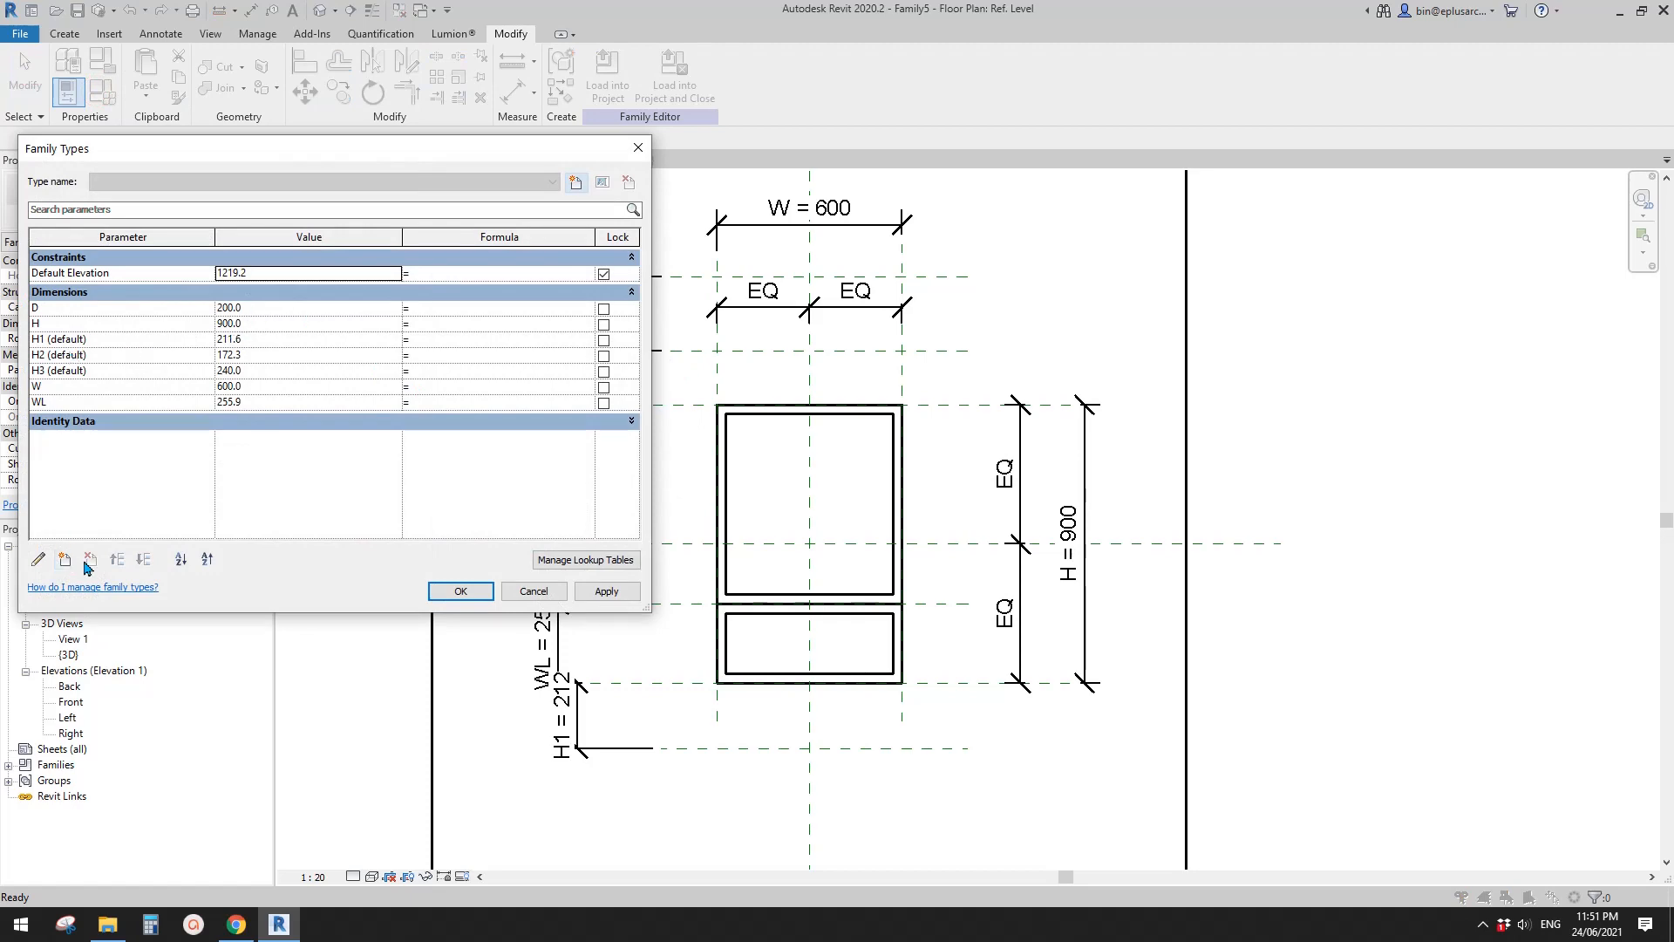
left_click(565, 593)
left_click(556, 628)
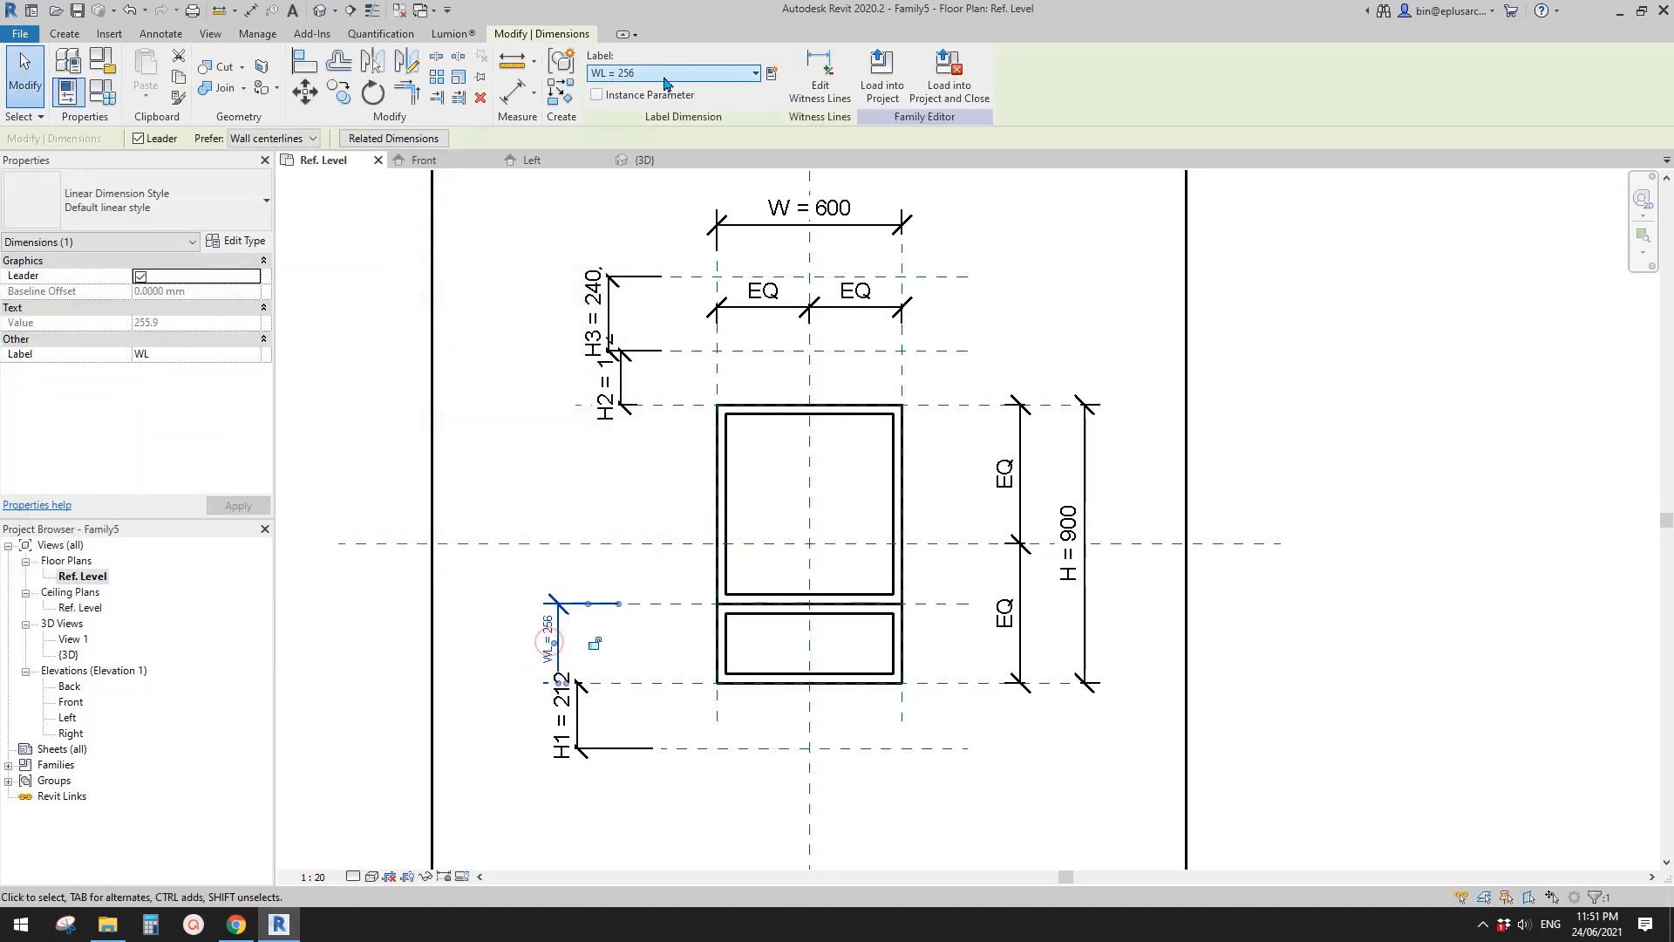
key("Escape")
middle_click_drag(633, 614, 912, 536)
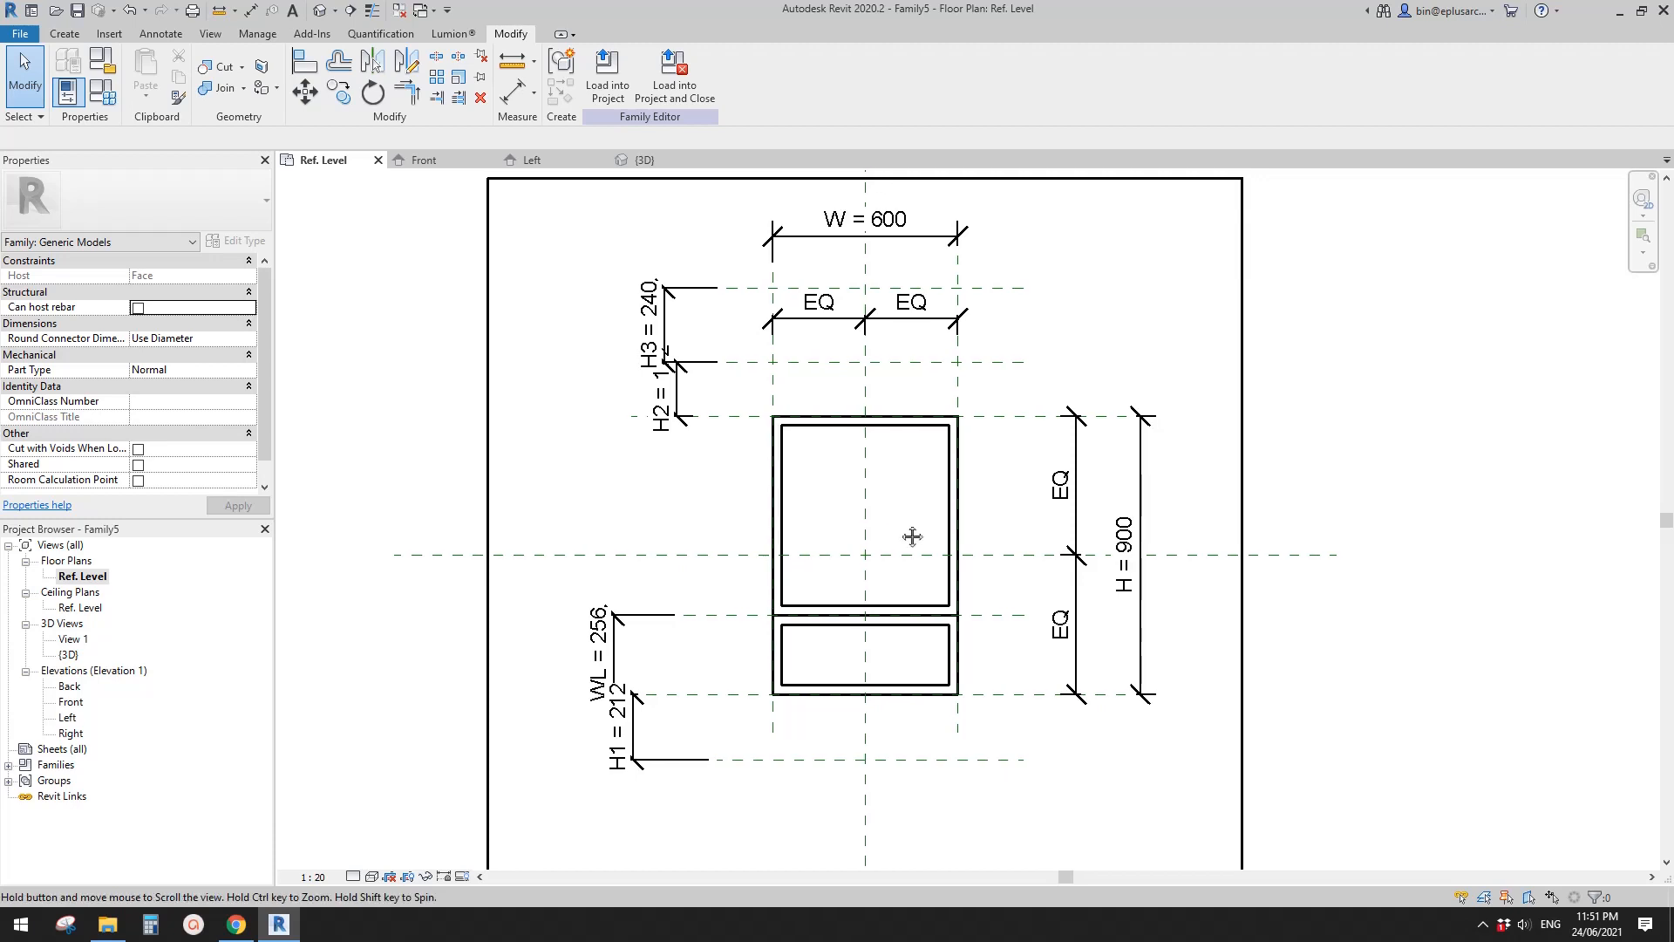
scroll(912, 536, "down", 3)
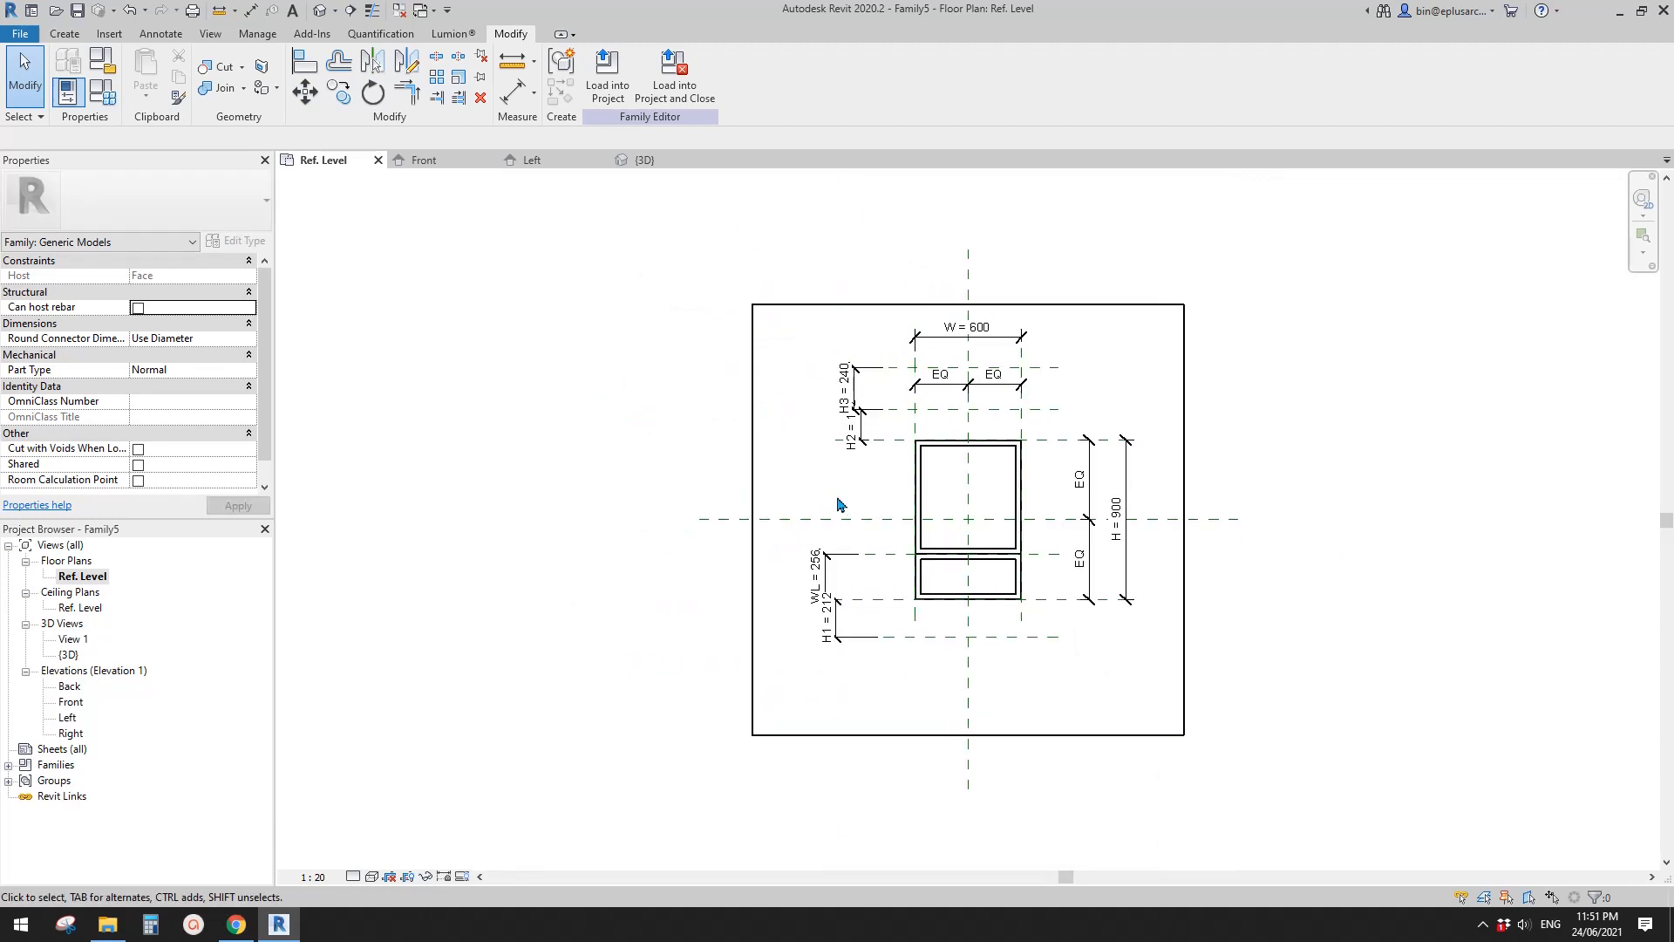
- Look at the family in the 3D view, then examine the bay shapes in the Van B facade image in Chrome and return to Revit
scroll(839, 504, "up", 3)
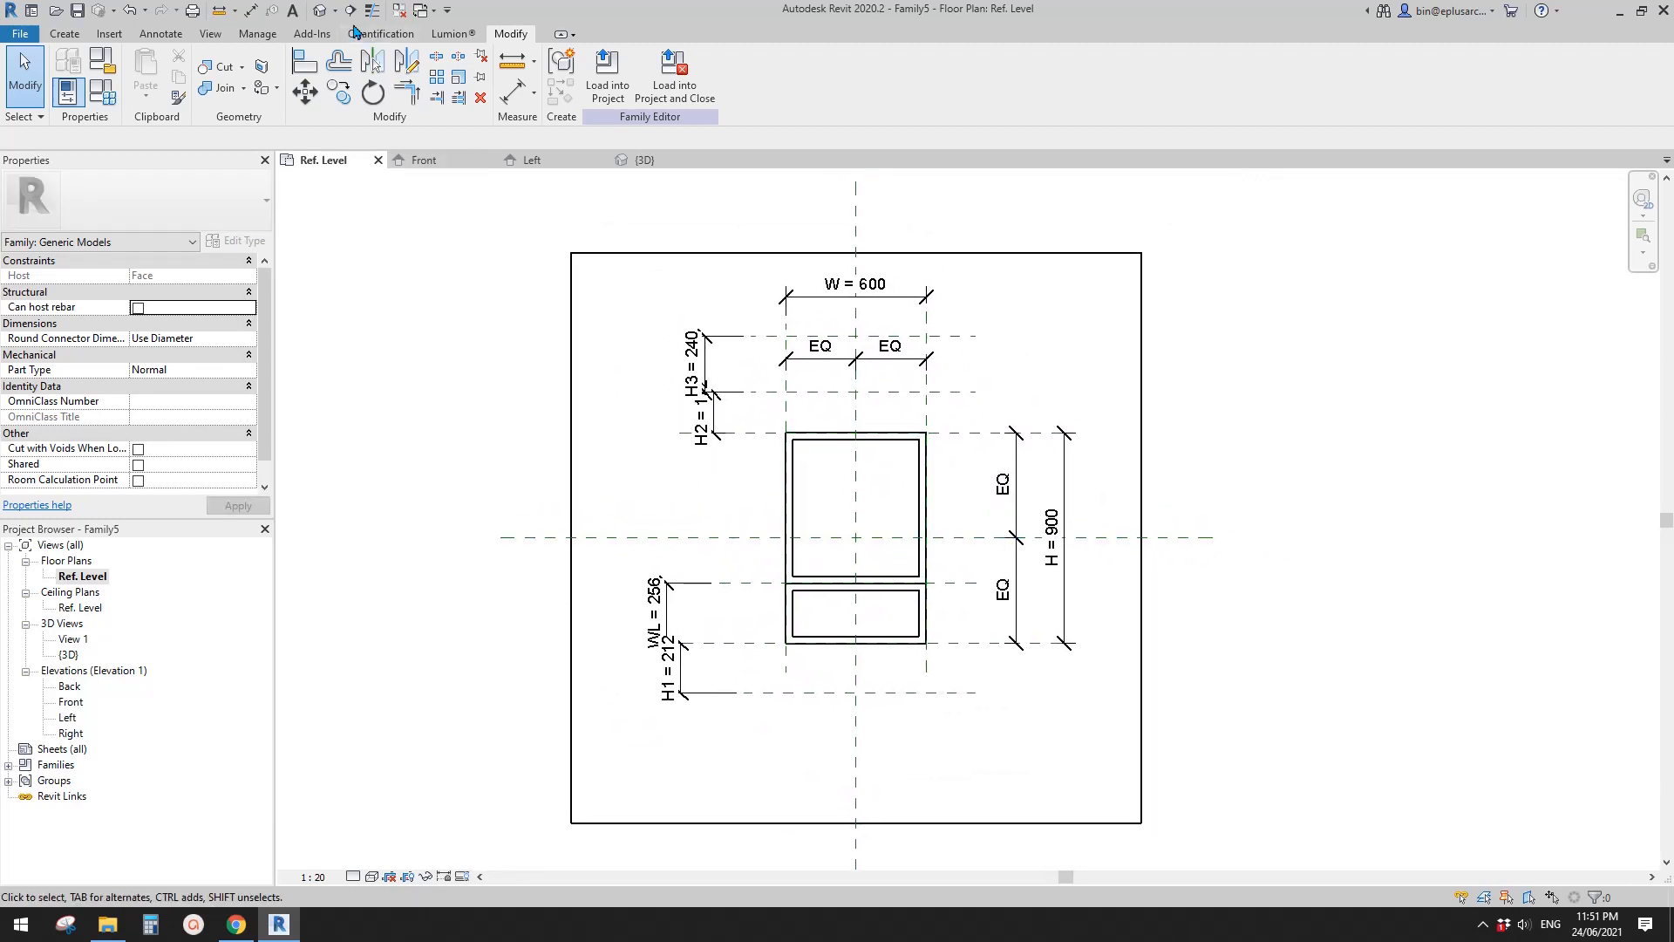
left_click(321, 10)
mouse_move(427, 503)
middle_mouse_down()
mouse_move(453, 499)
mouse_move(440, 509)
middle_mouse_up()
key("h")
key("r")
middle_click_drag(605, 530, 579, 565, "shift")
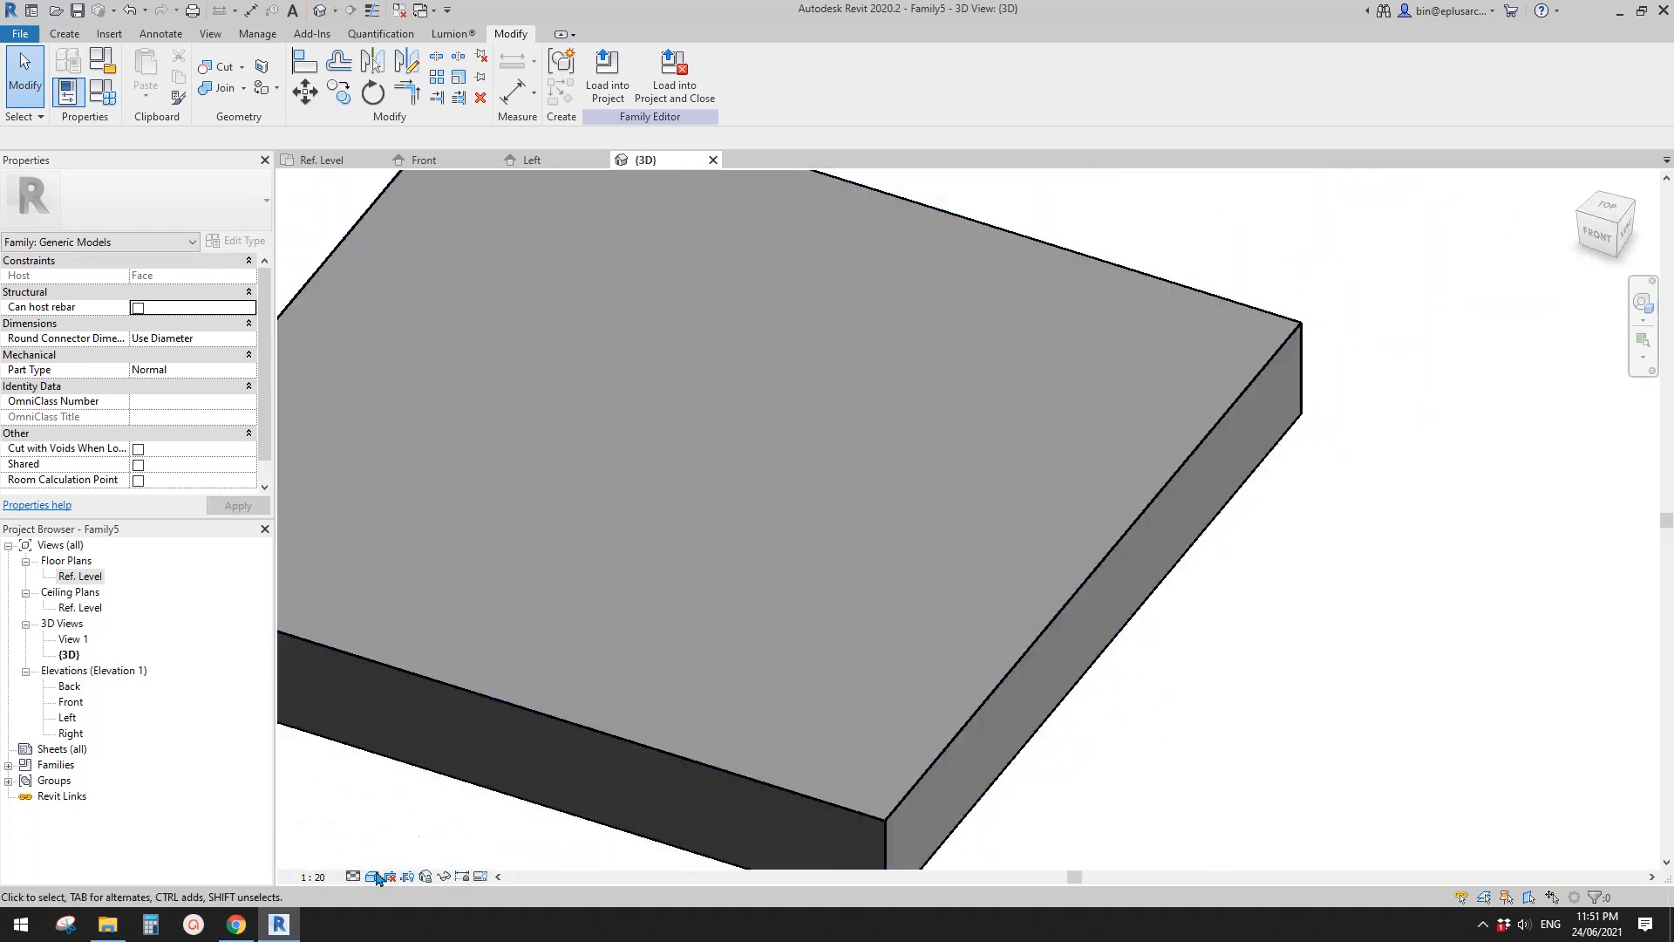
left_click(236, 924)
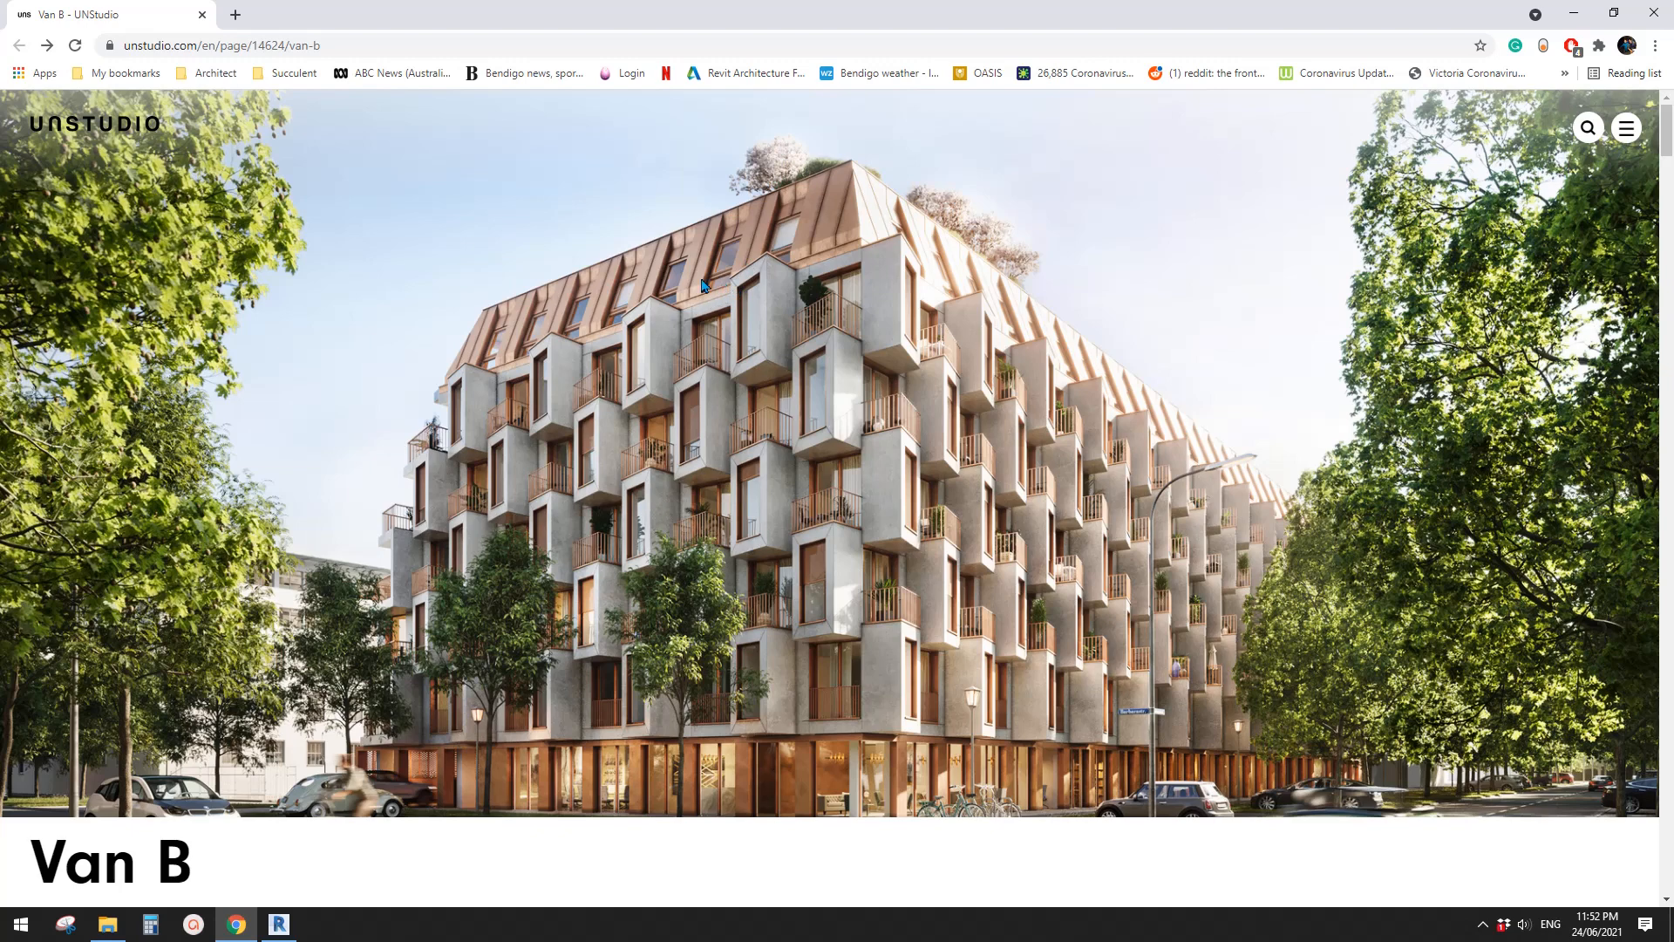
left_click(278, 922)
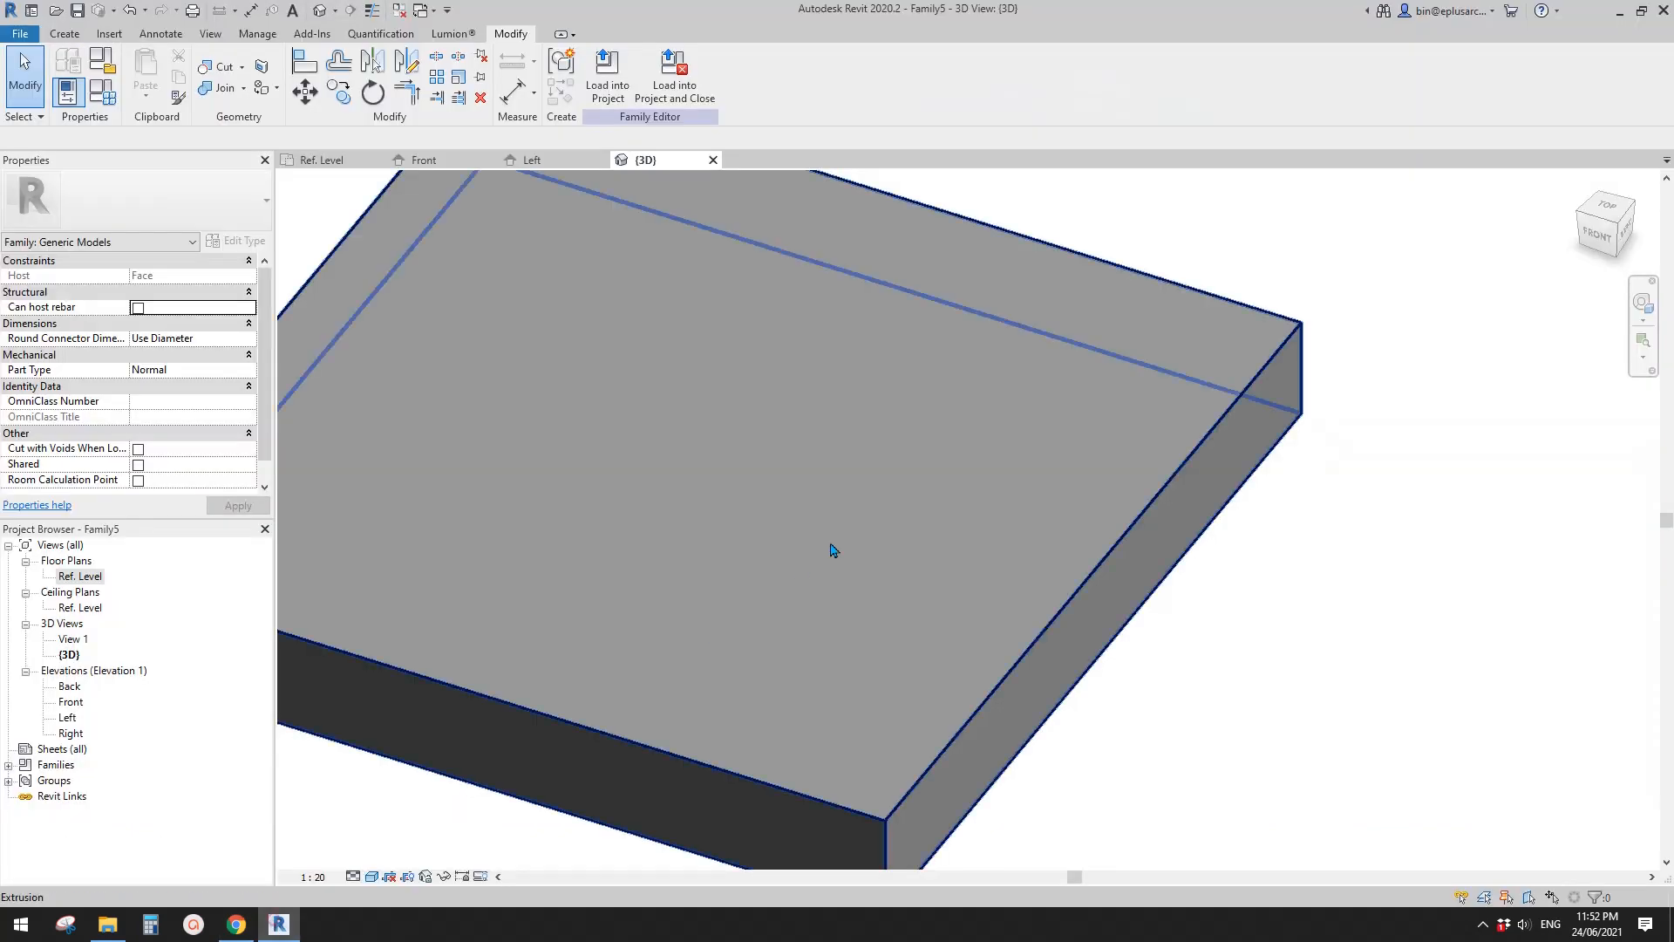
- Open the Left elevation of the family to work on the host and window frames in profile
double_click(68, 716)
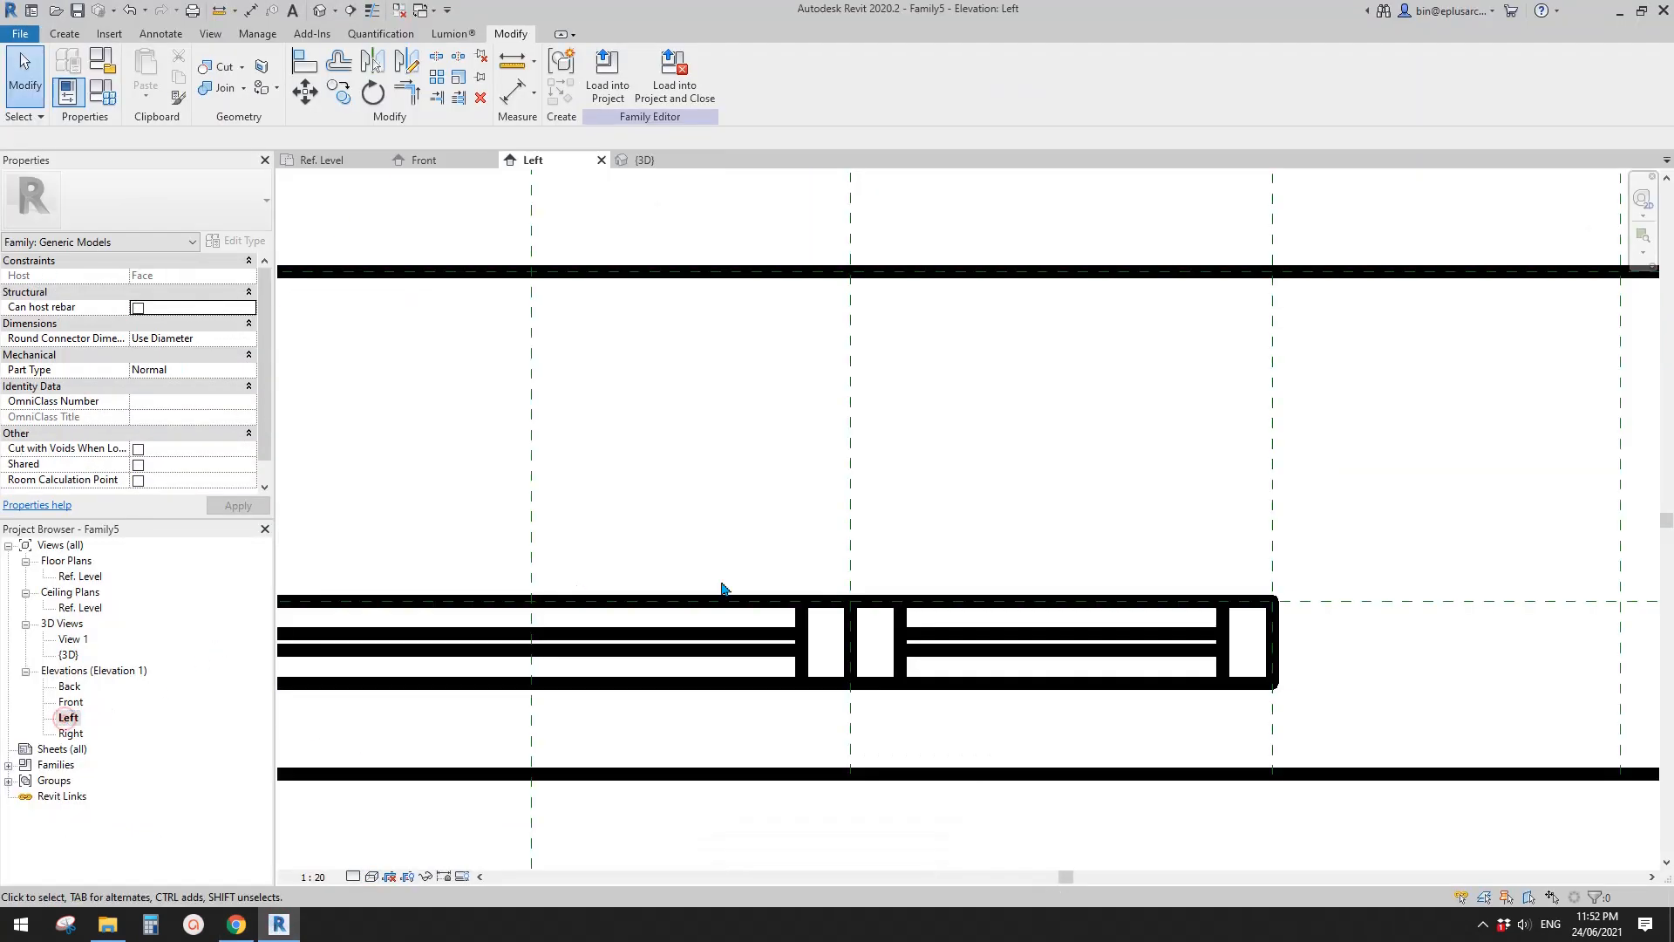
middle_click_drag(743, 593, 1031, 523)
scroll(959, 530, "down", 3)
middle_click_drag(881, 536, 1031, 522)
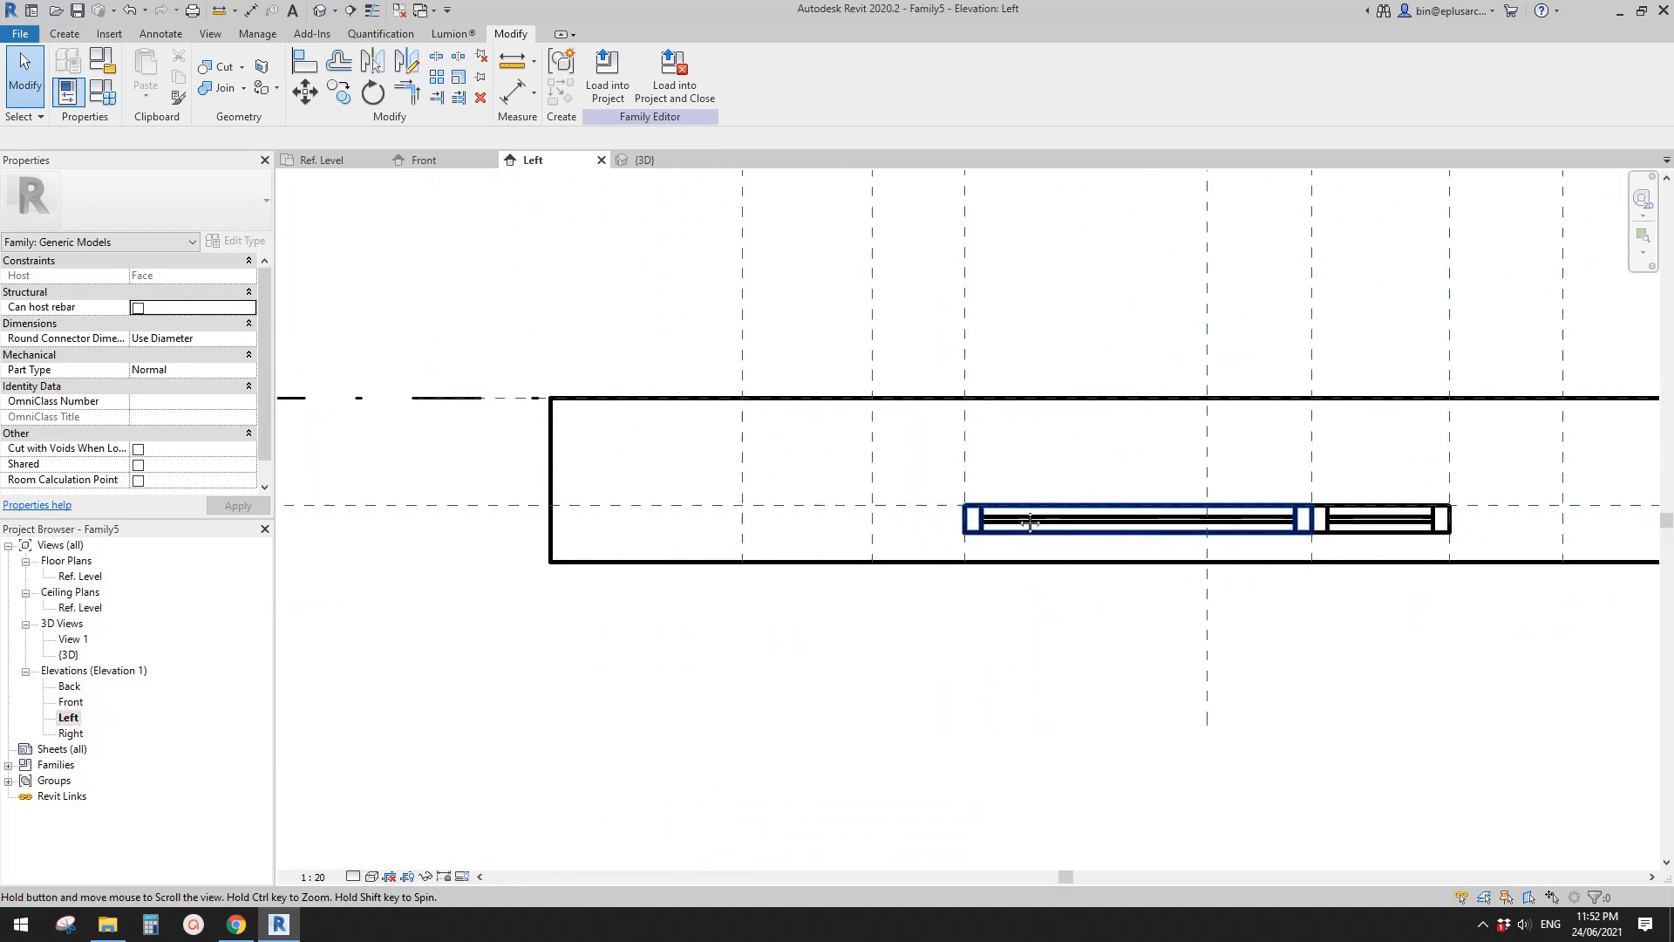
scroll(919, 507, "down", 1)
middle_click_drag(918, 507, 705, 450)
scroll(845, 497, "down", 1)
left_click(610, 401)
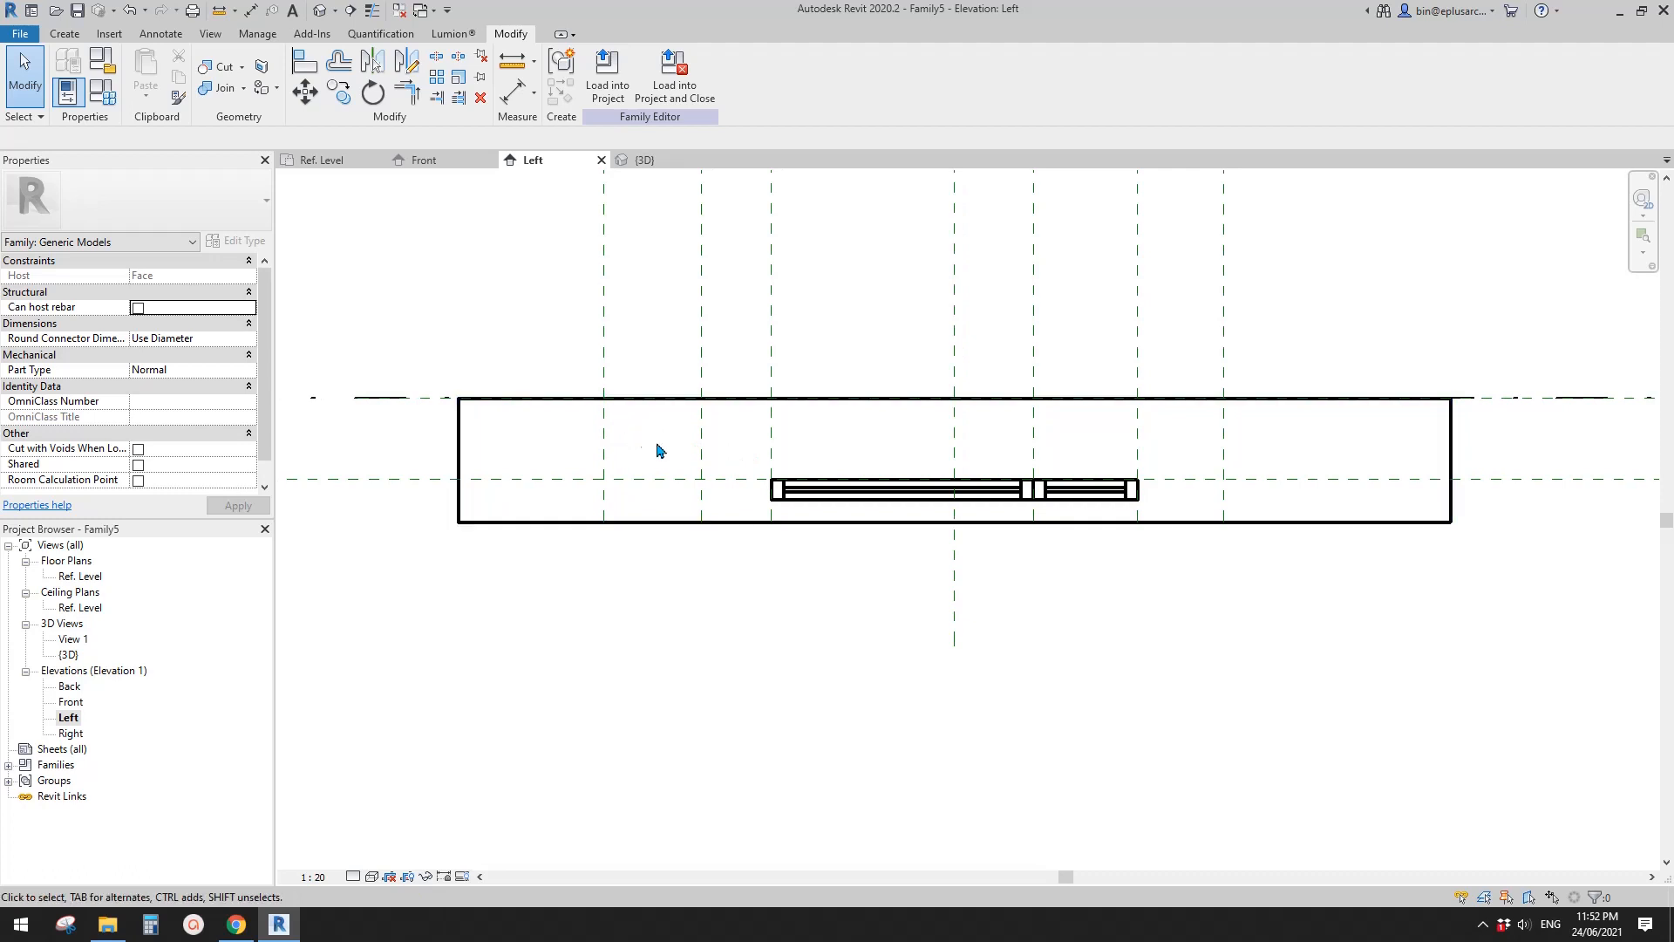
middle_click_drag(821, 561, 811, 571)
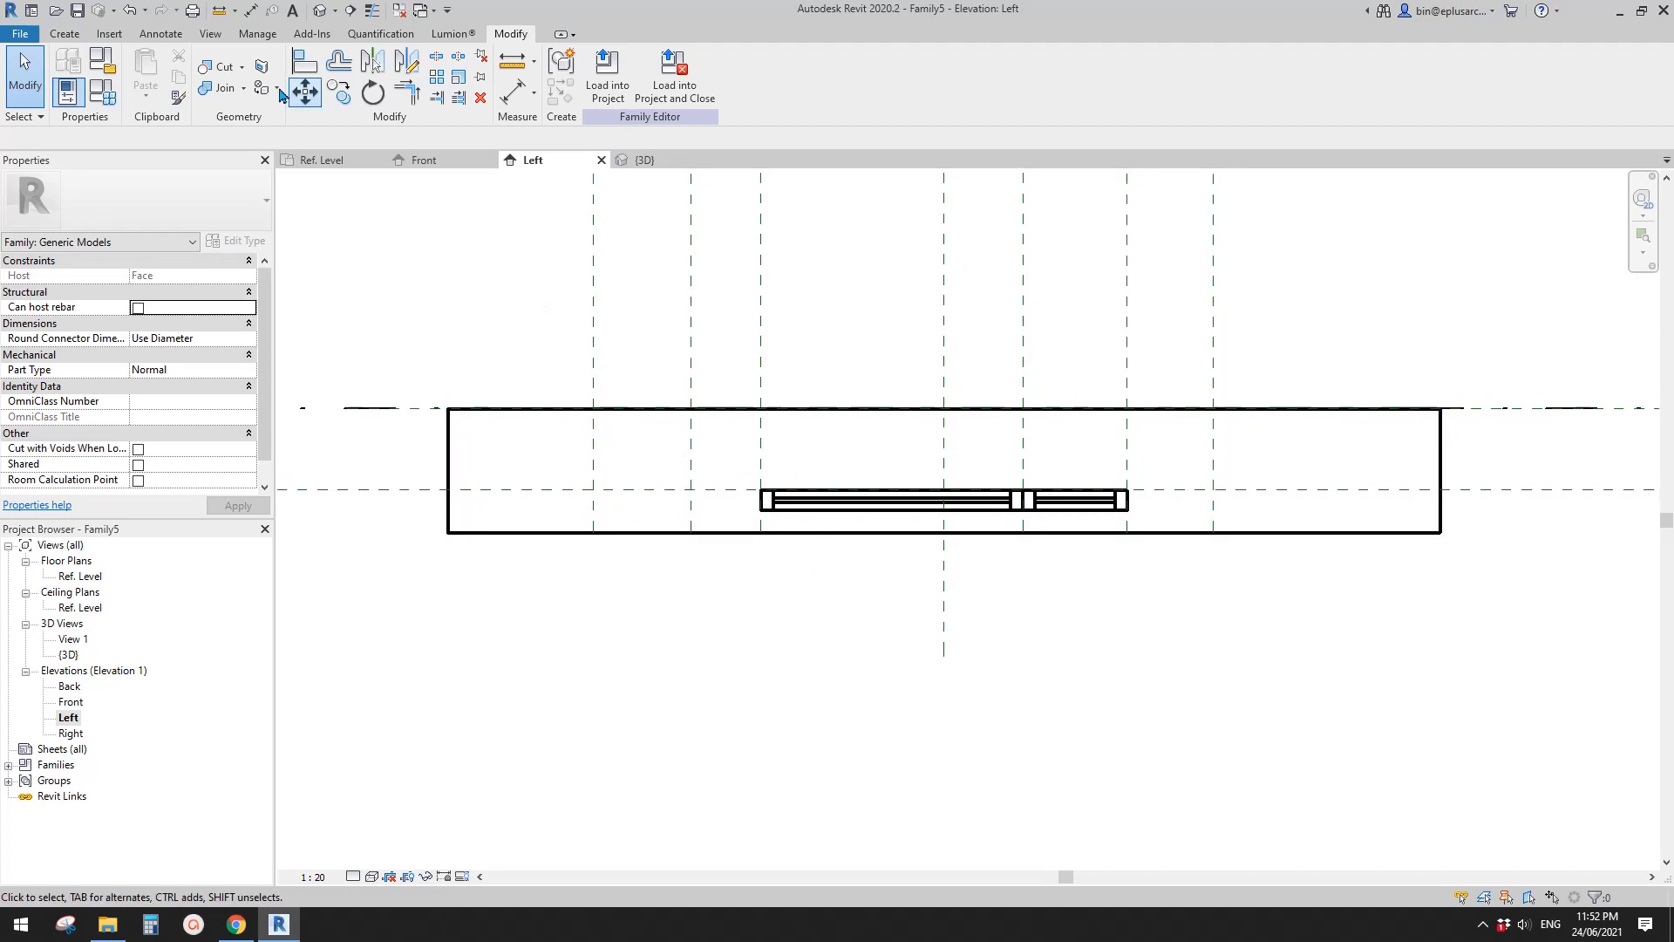
left_click(51, 30)
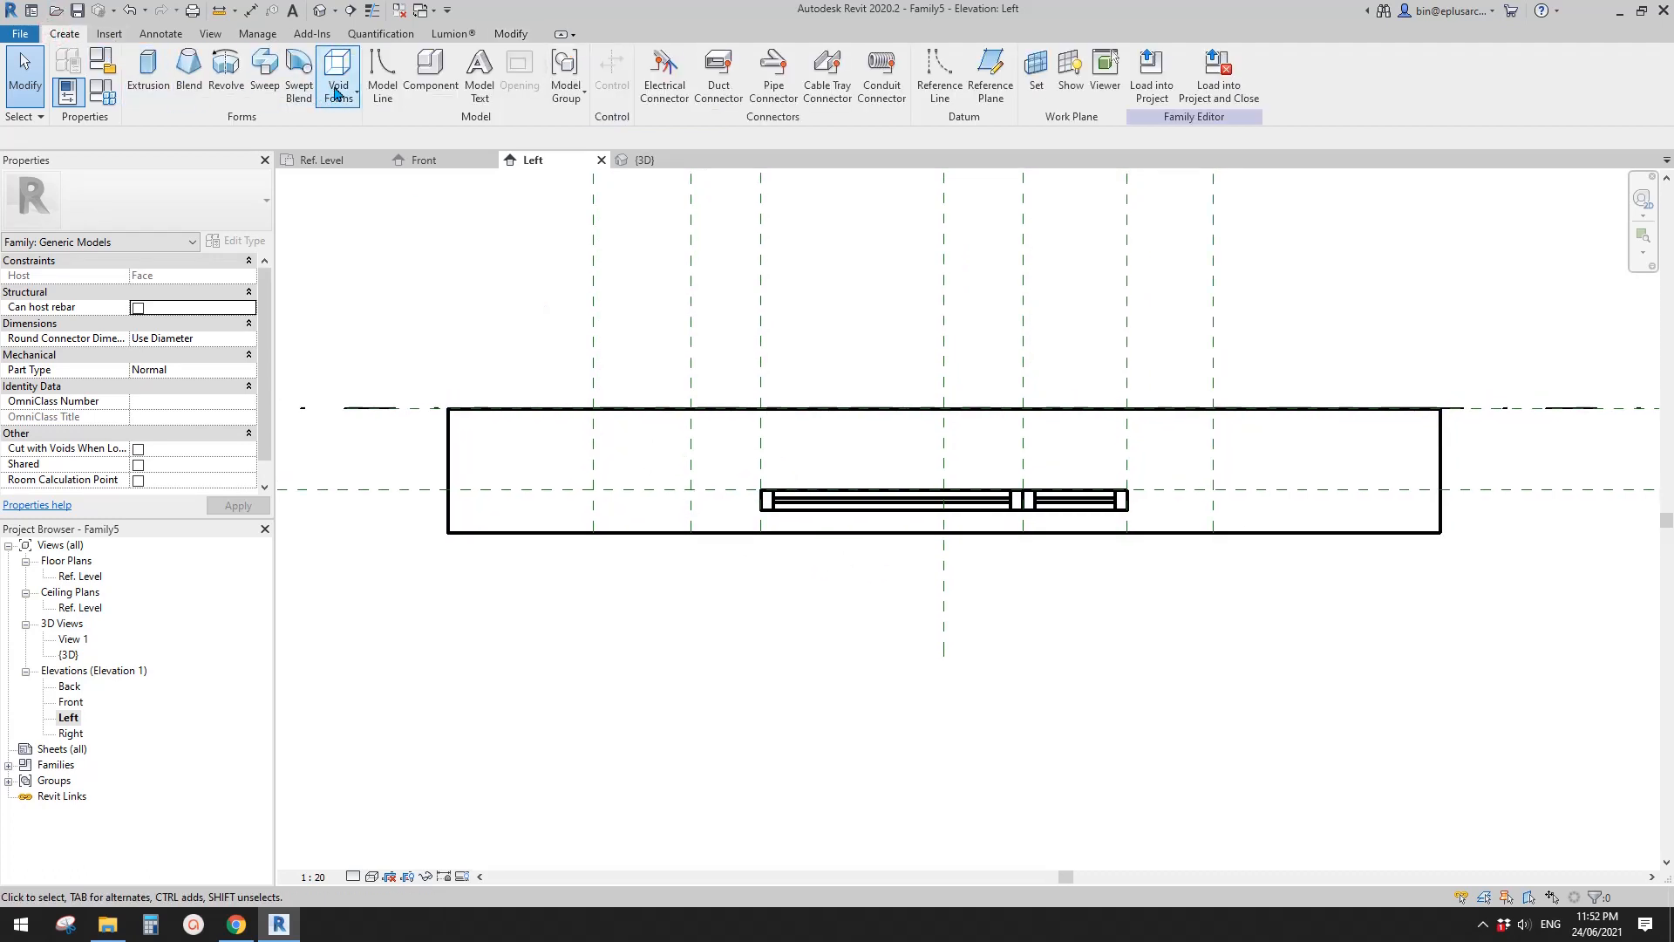
middle_click_drag(620, 314, 590, 319)
scroll(591, 319, "down", 1)
scroll(698, 359, "up", 1)
mouse_move(708, 340)
middle_mouse_down()
mouse_move(699, 363)
mouse_move(721, 365)
middle_mouse_up()
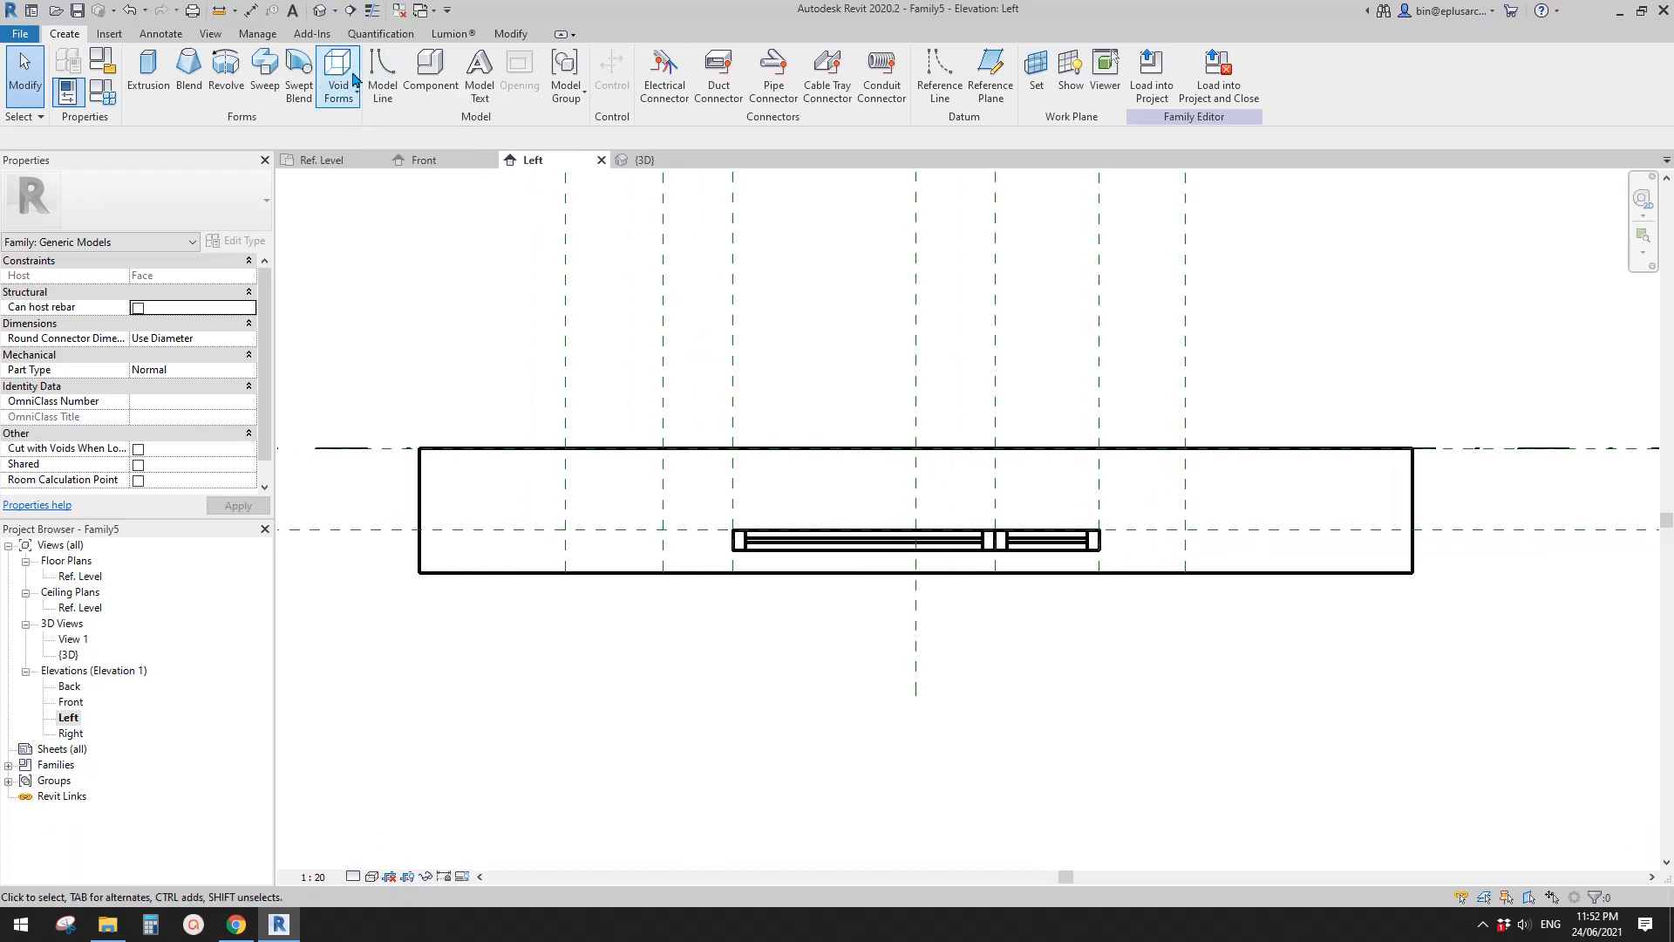
middle_click_drag(710, 382, 715, 388)
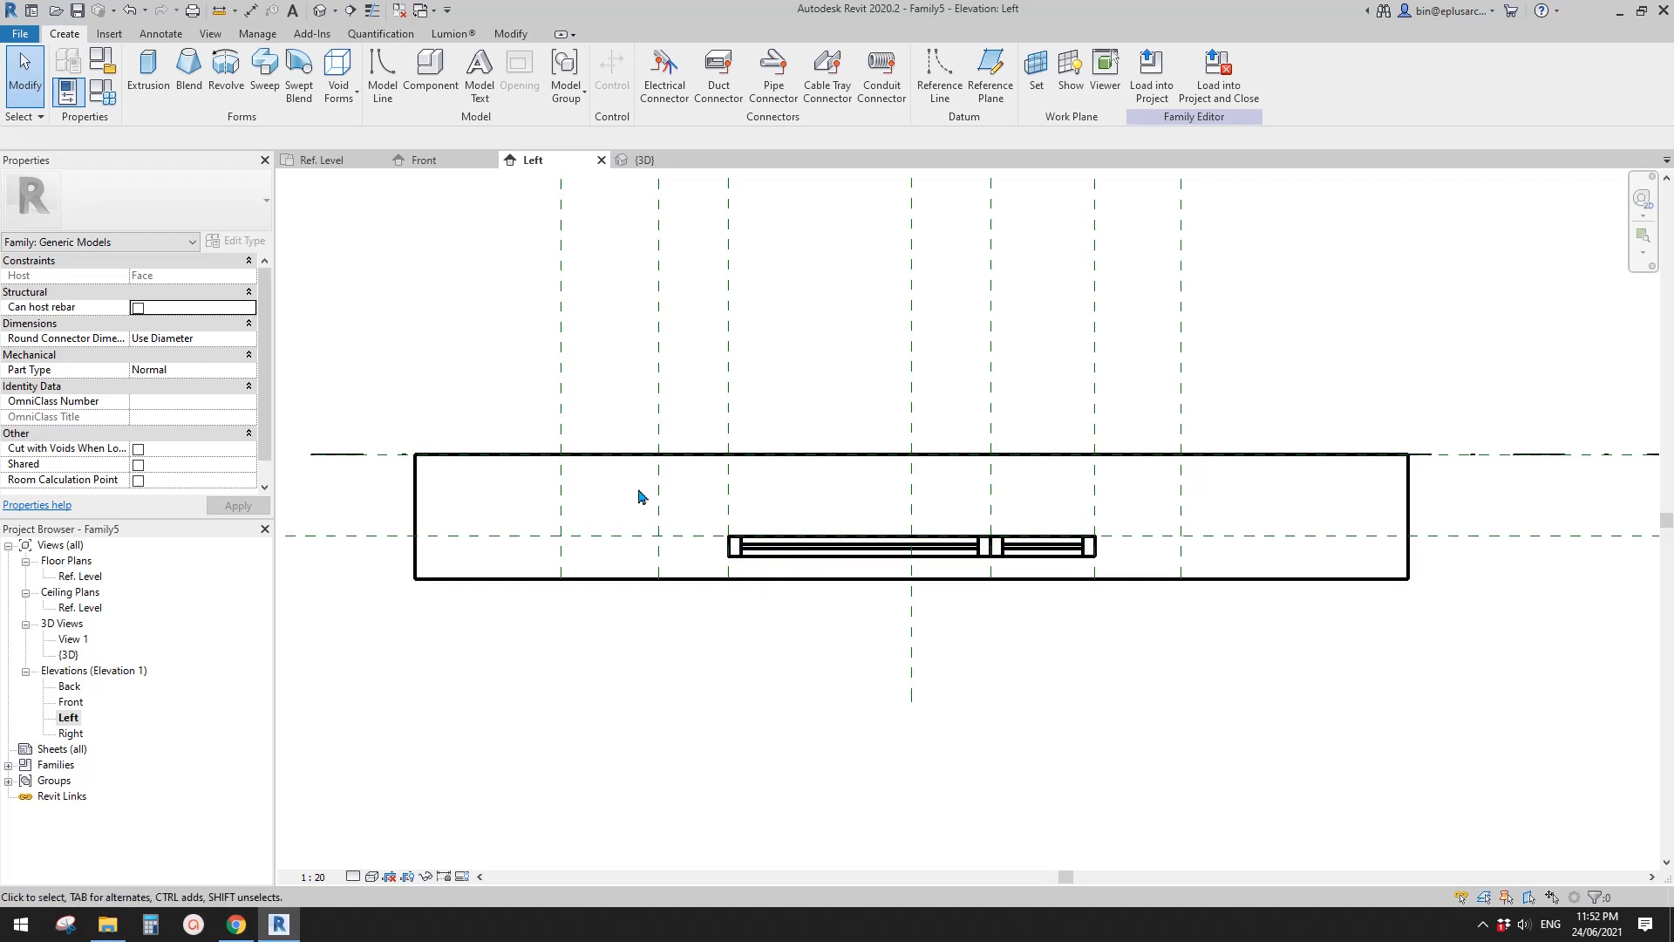
middle_click_drag(798, 517, 797, 523)
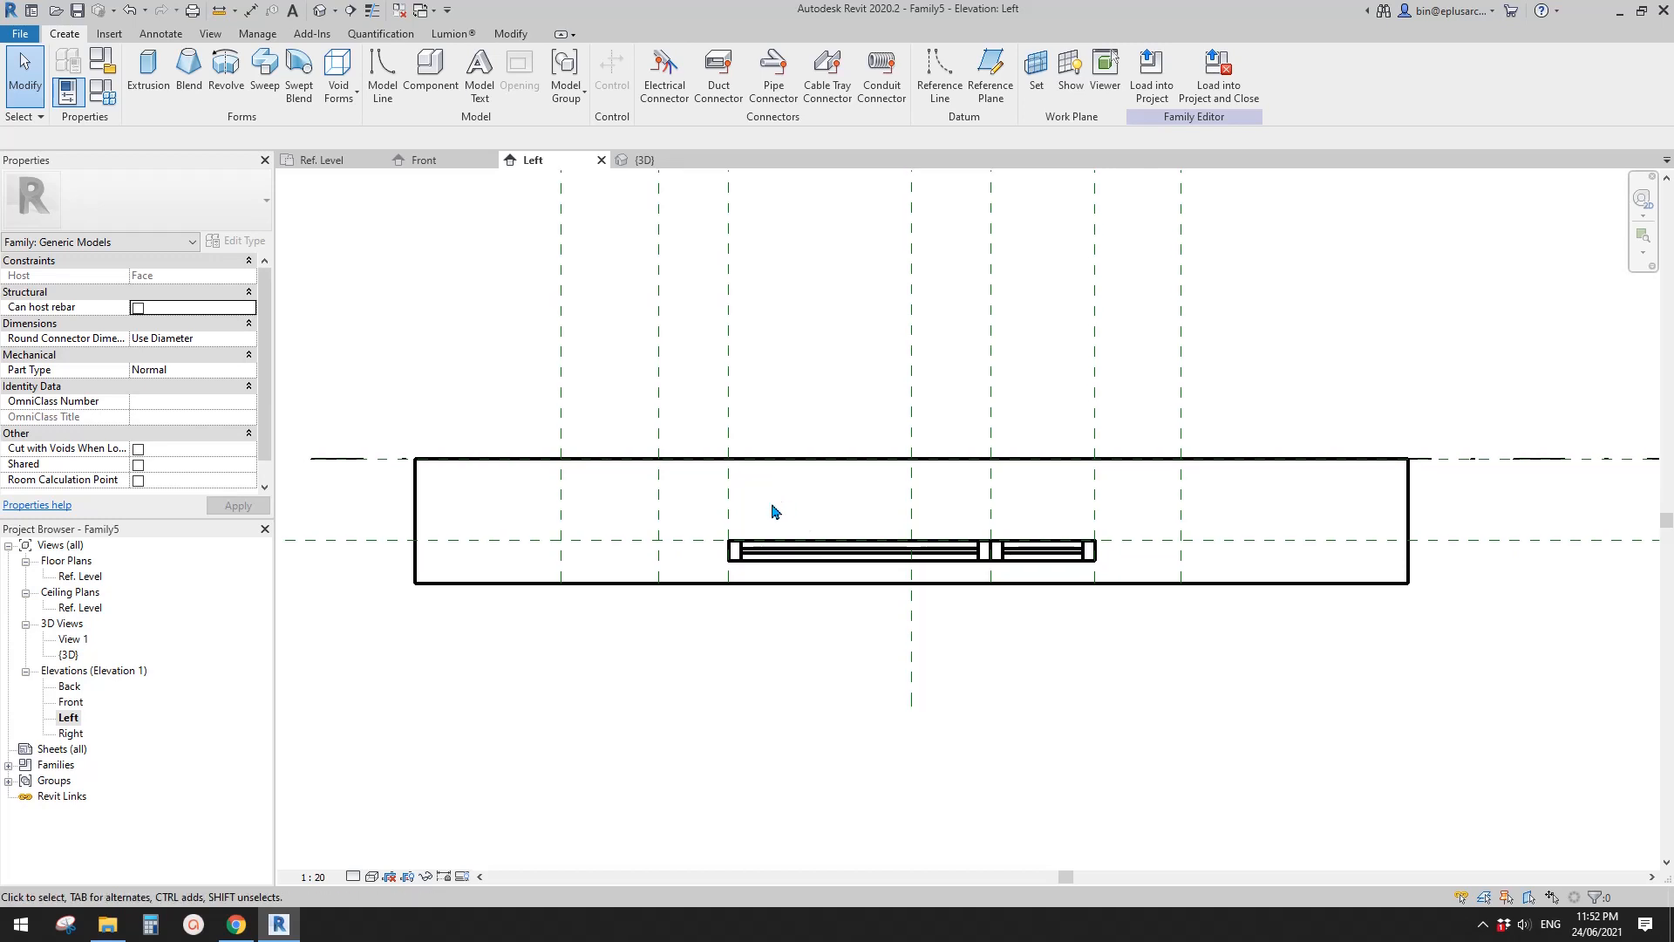
mouse_move(771, 510)
middle_mouse_down()
mouse_move(807, 512)
mouse_move(782, 531)
mouse_move(814, 538)
mouse_move(788, 526)
middle_mouse_up()
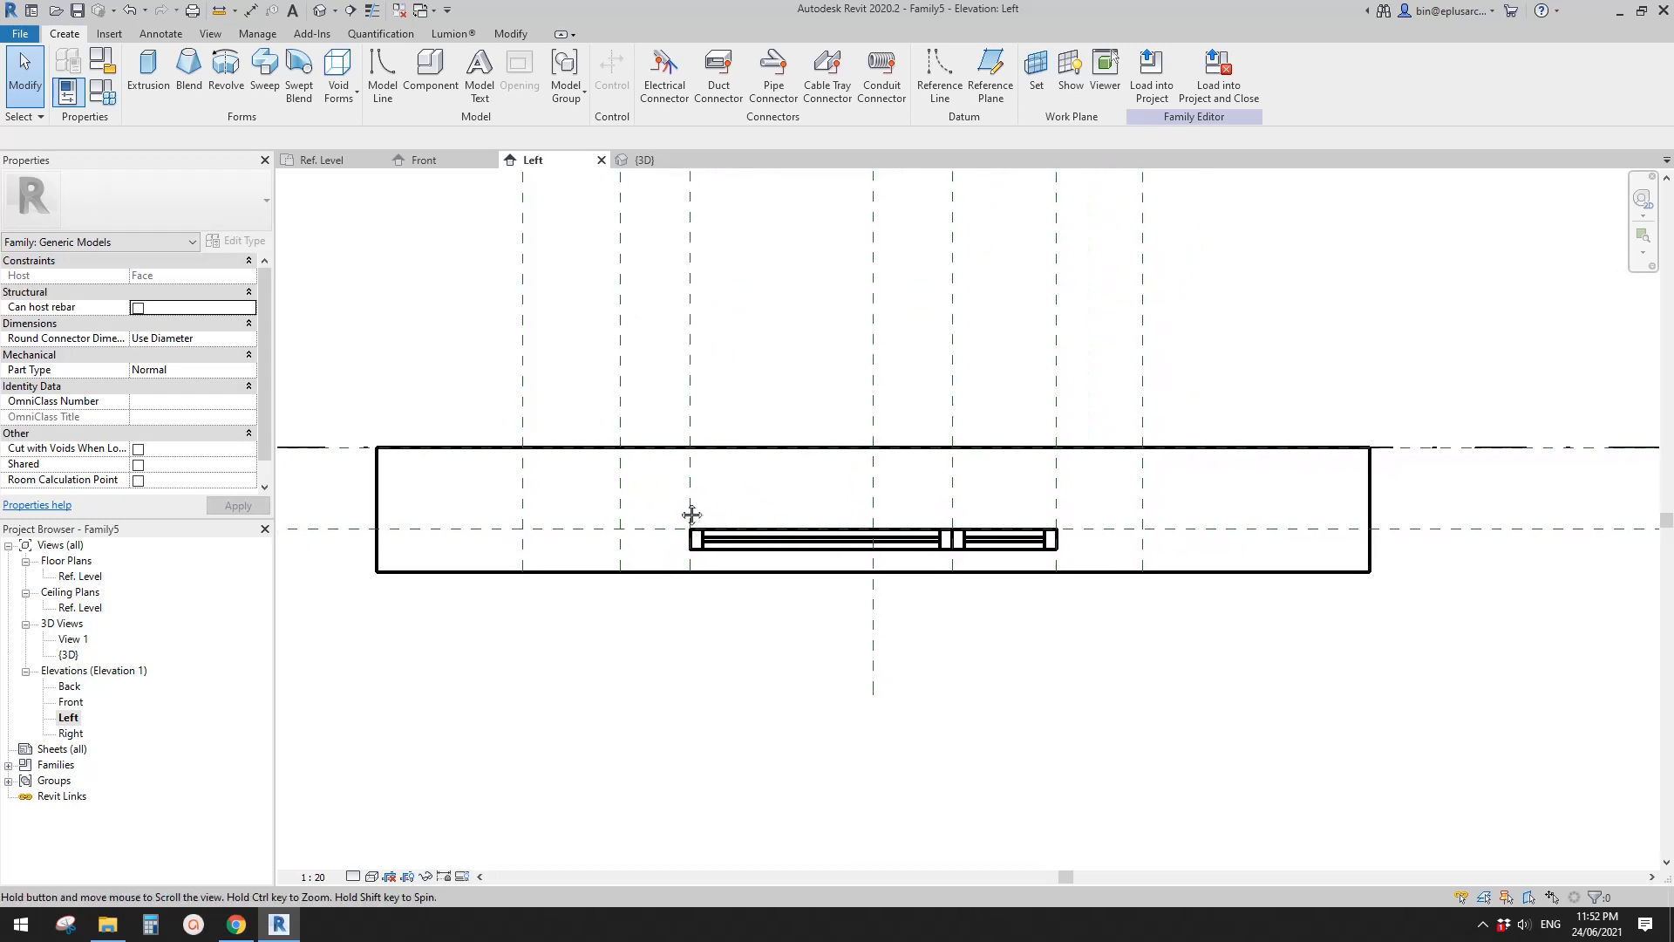
- Inspect the host extrusion's position relative to the window frames in the Left elevation, leaving it deselected
left_click(560, 453)
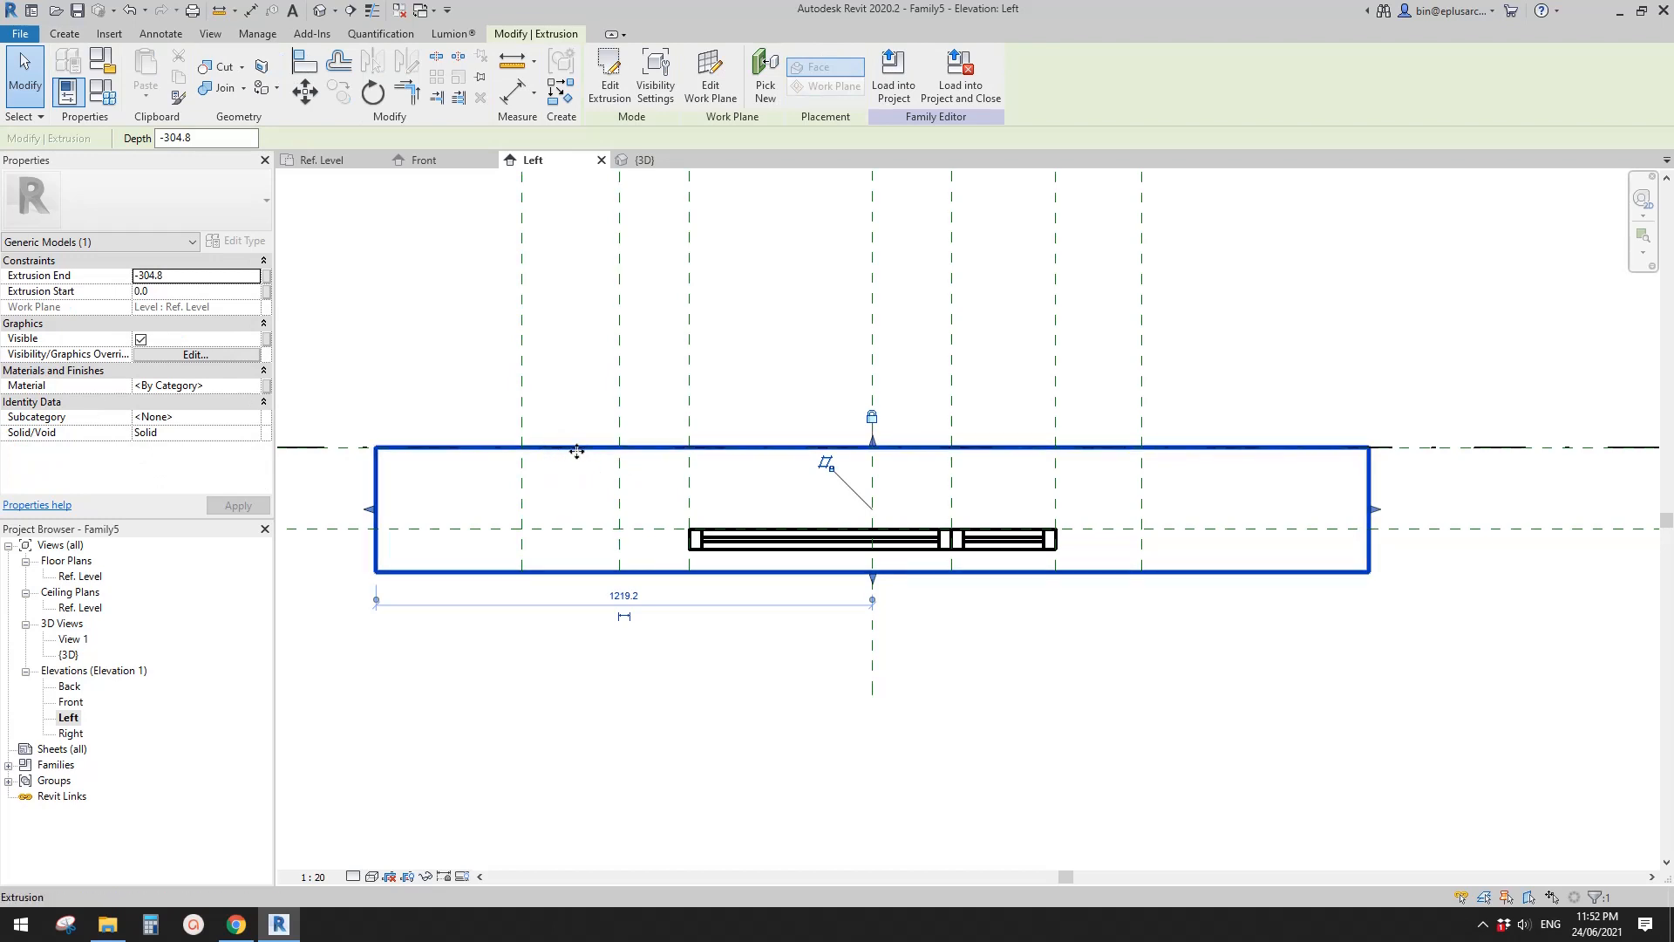
middle_click_drag(721, 515, 716, 516)
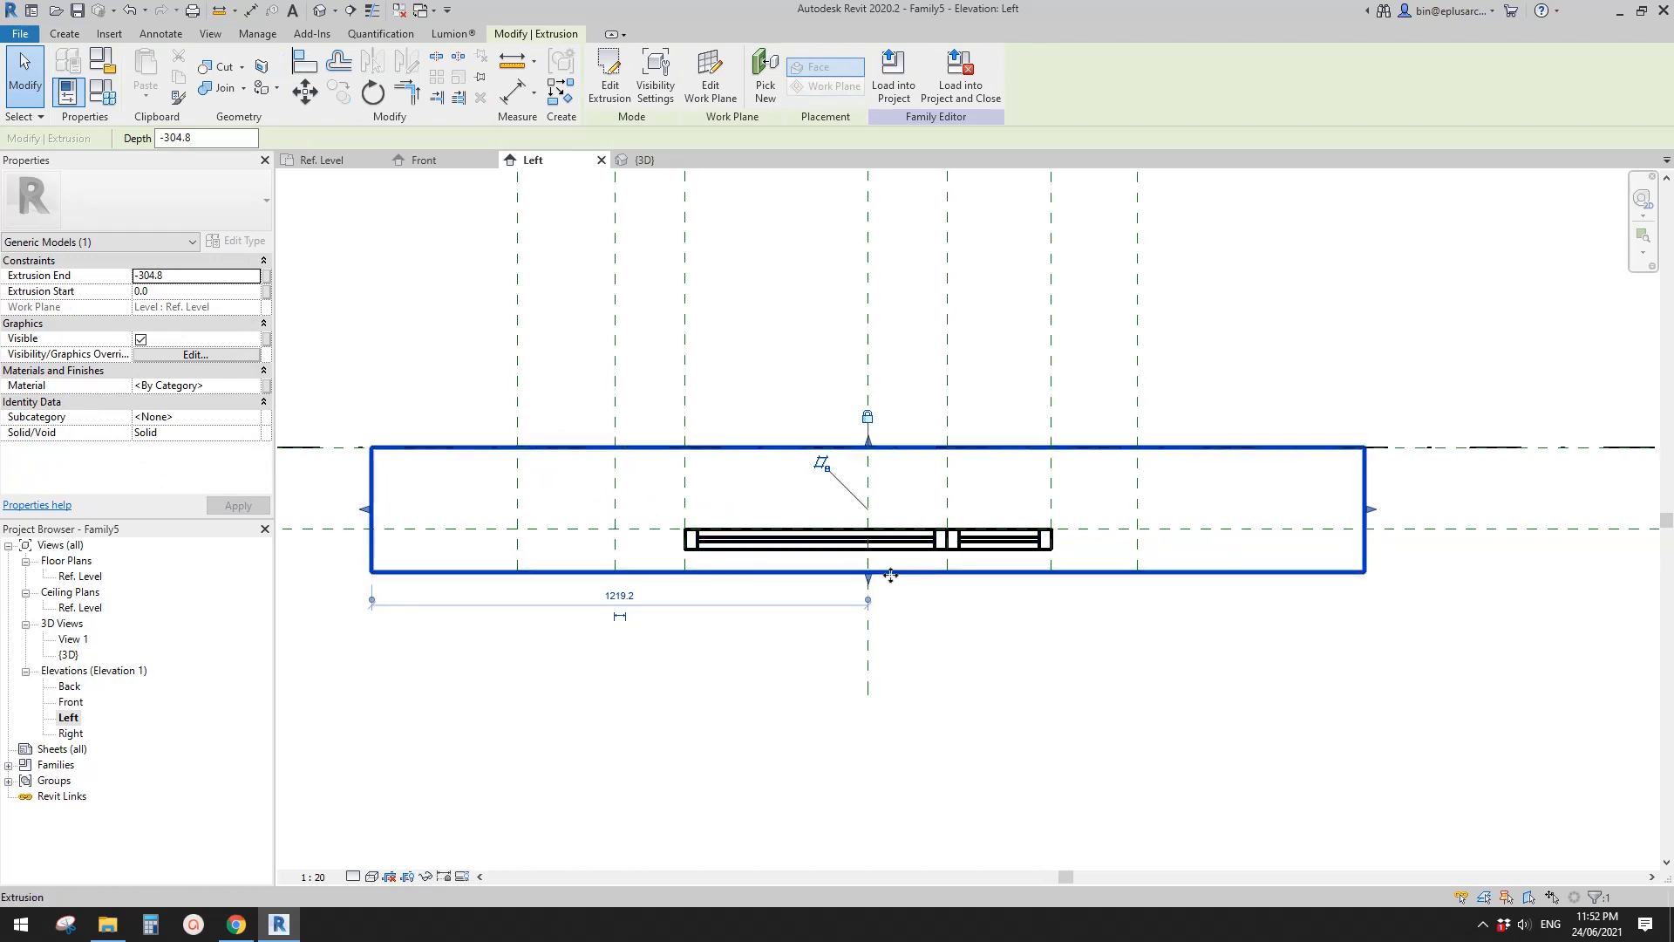
middle_click_drag(899, 551, 884, 578)
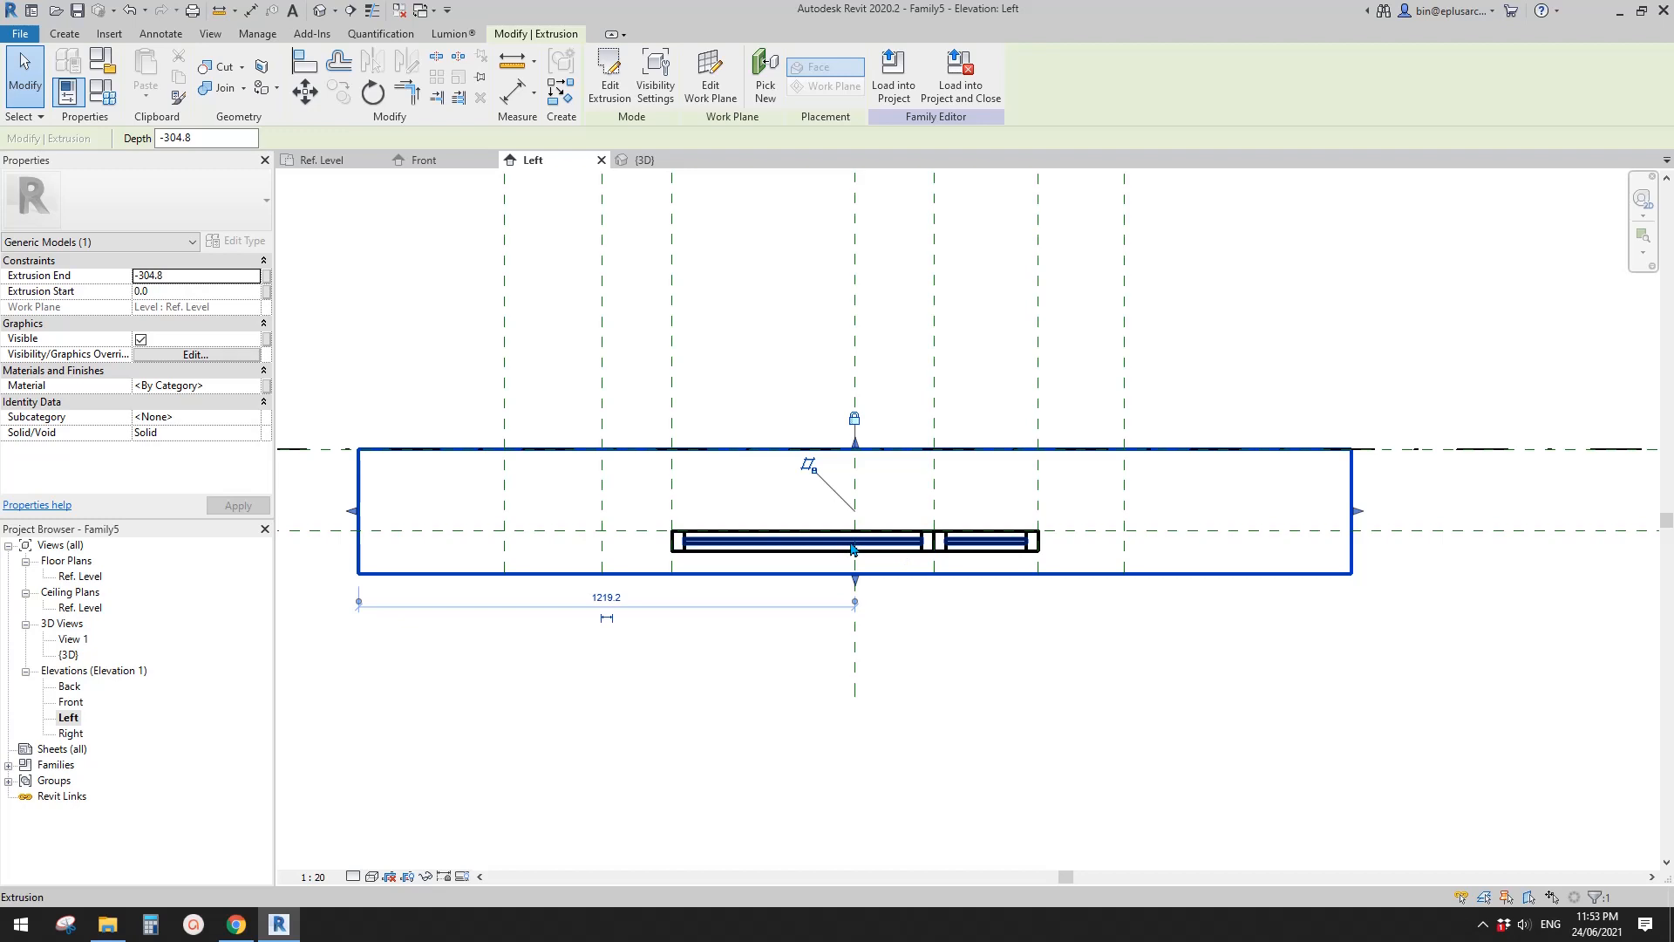
middle_click_drag(812, 526, 911, 528)
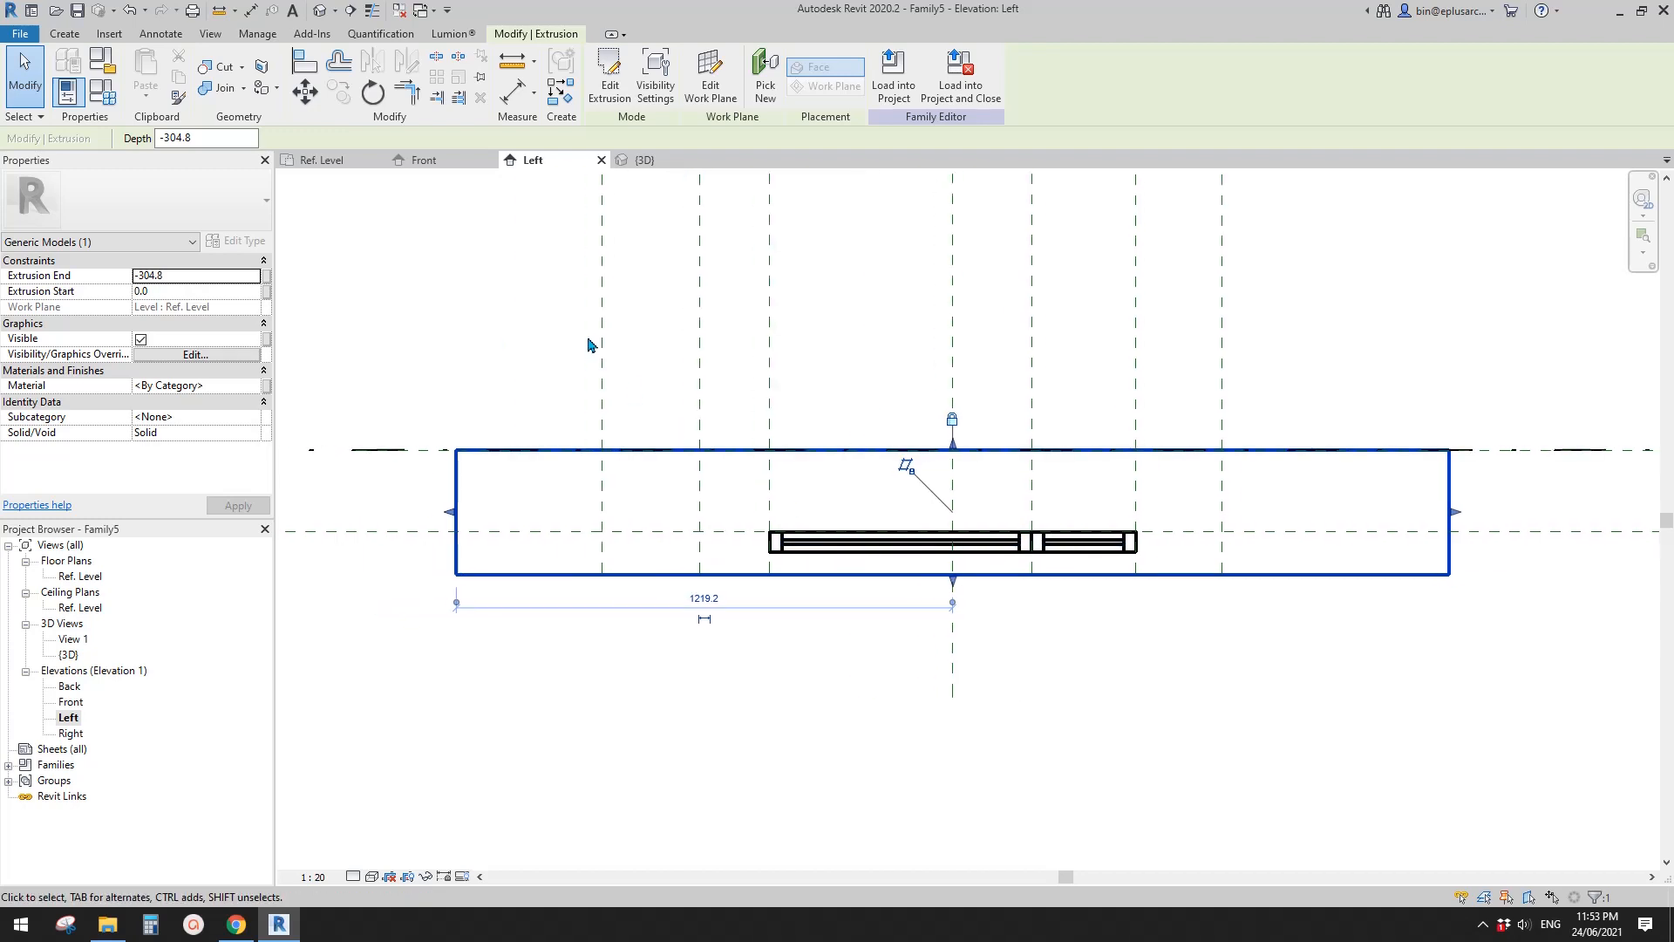
mouse_move(525, 324)
middle_mouse_down()
mouse_move(556, 327)
mouse_move(541, 325)
middle_mouse_up()
left_click(520, 314)
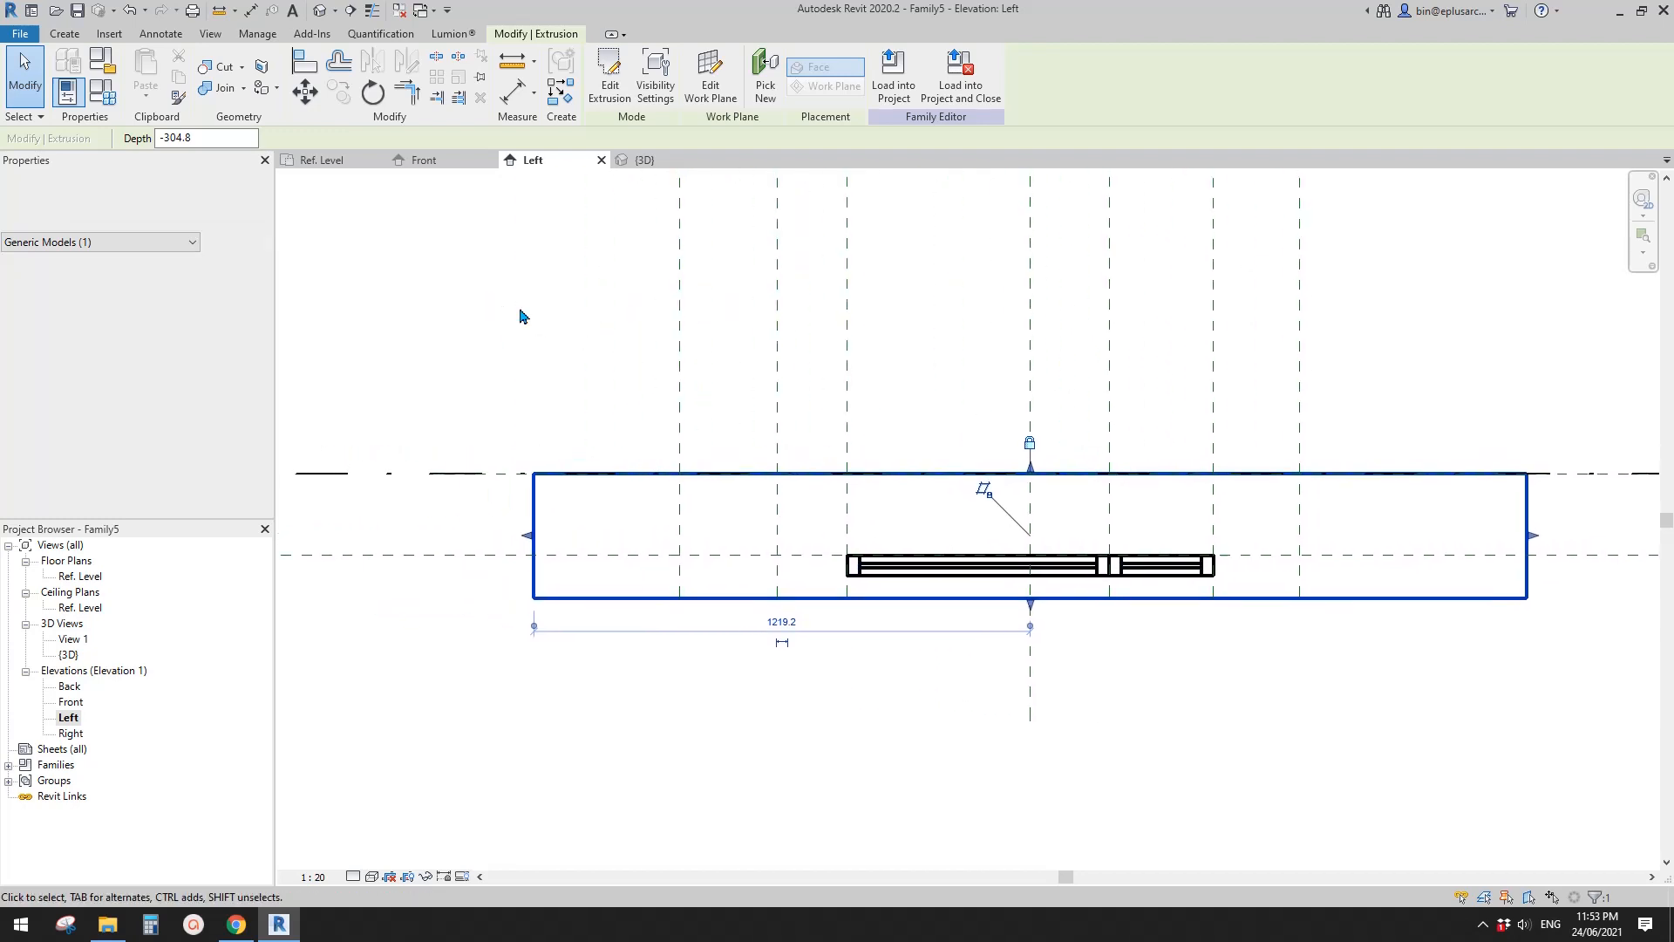
- Start a solid extrusion and sketch a diagonal from Ref. Level at the outer H3 plane to the H2–H3 plane on reference plane D, locking its ends
left_click(66, 34)
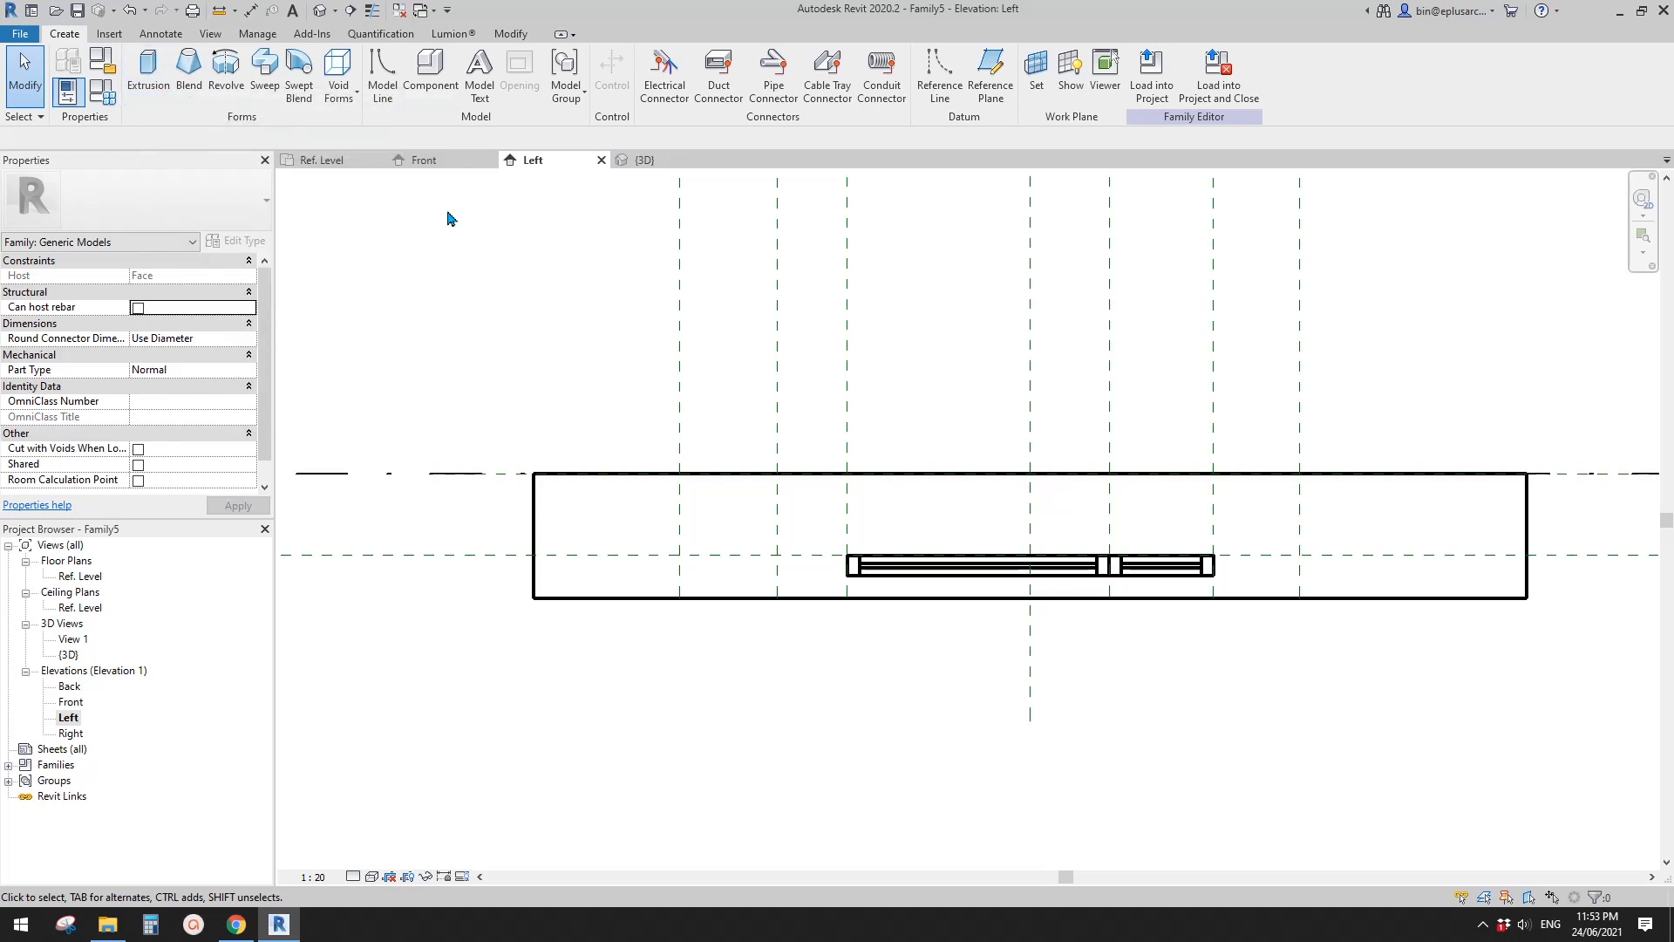
left_click(157, 80)
middle_click_drag(592, 323, 492, 325)
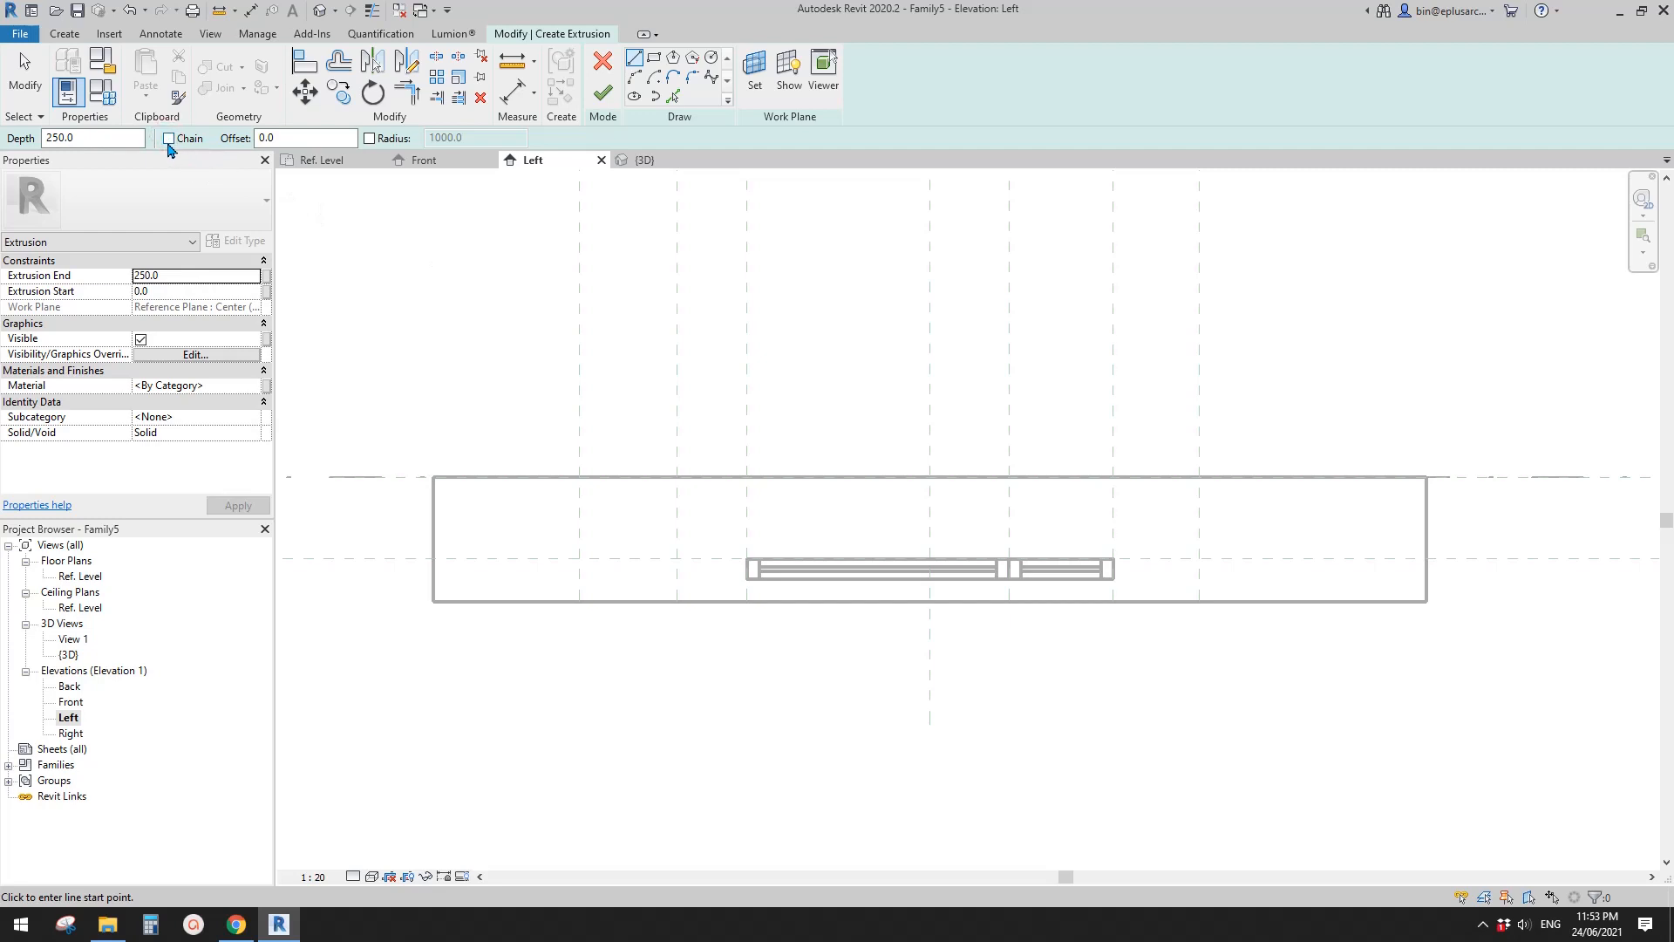
middle_click_drag(567, 215, 529, 218)
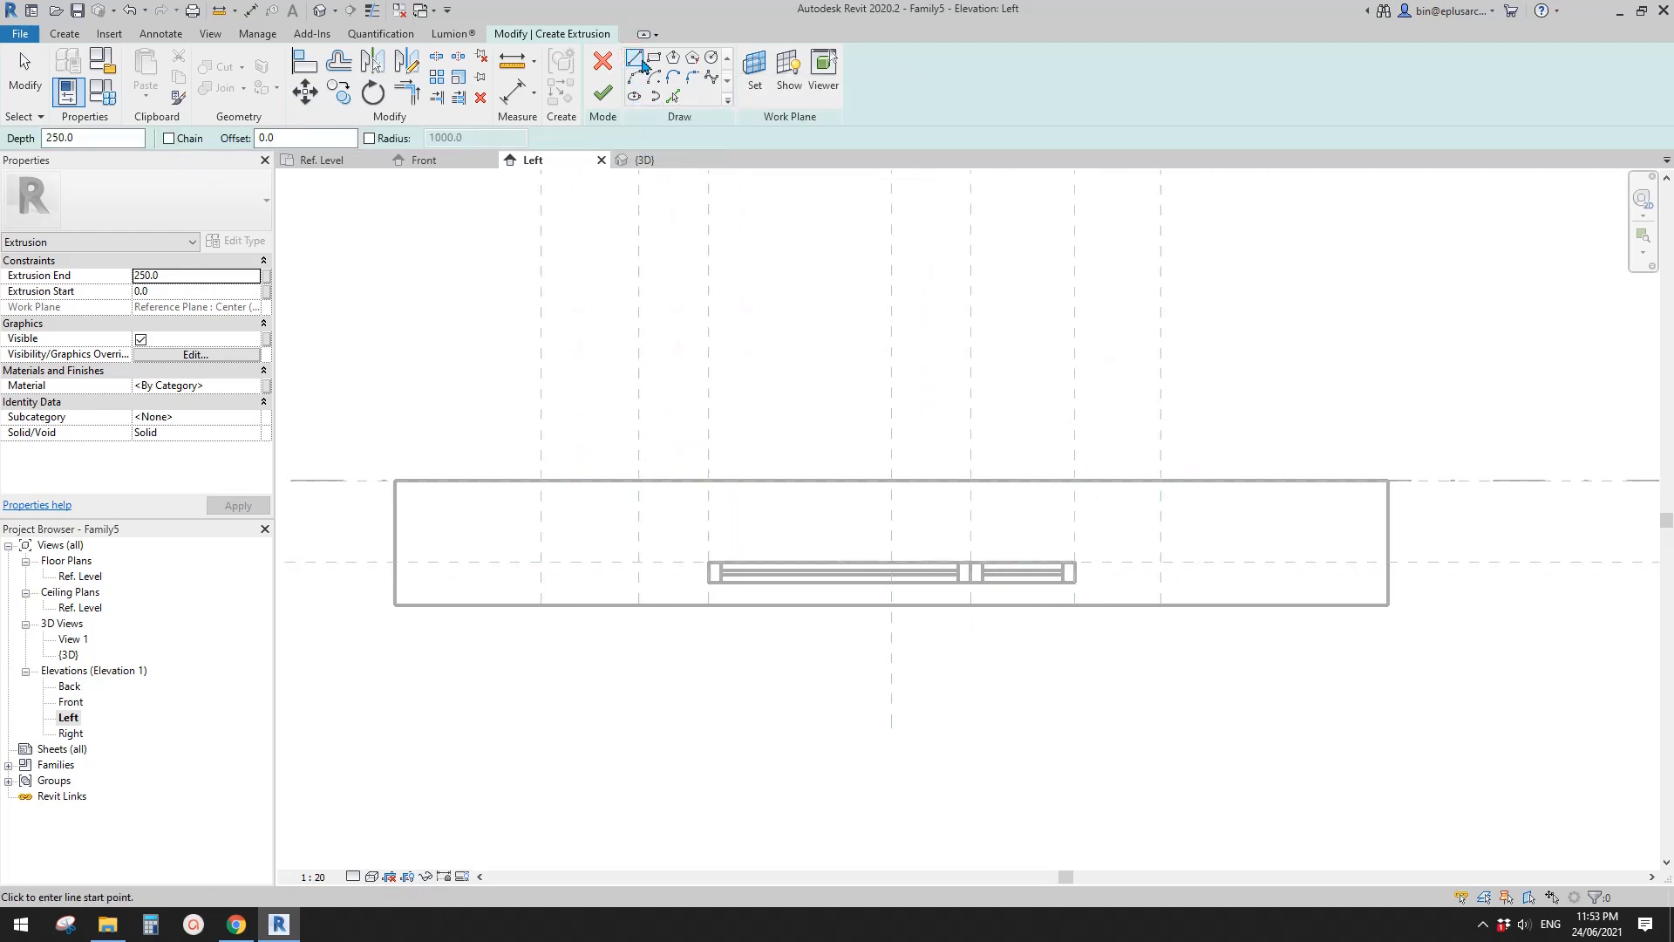
scroll(589, 562, "up", 1)
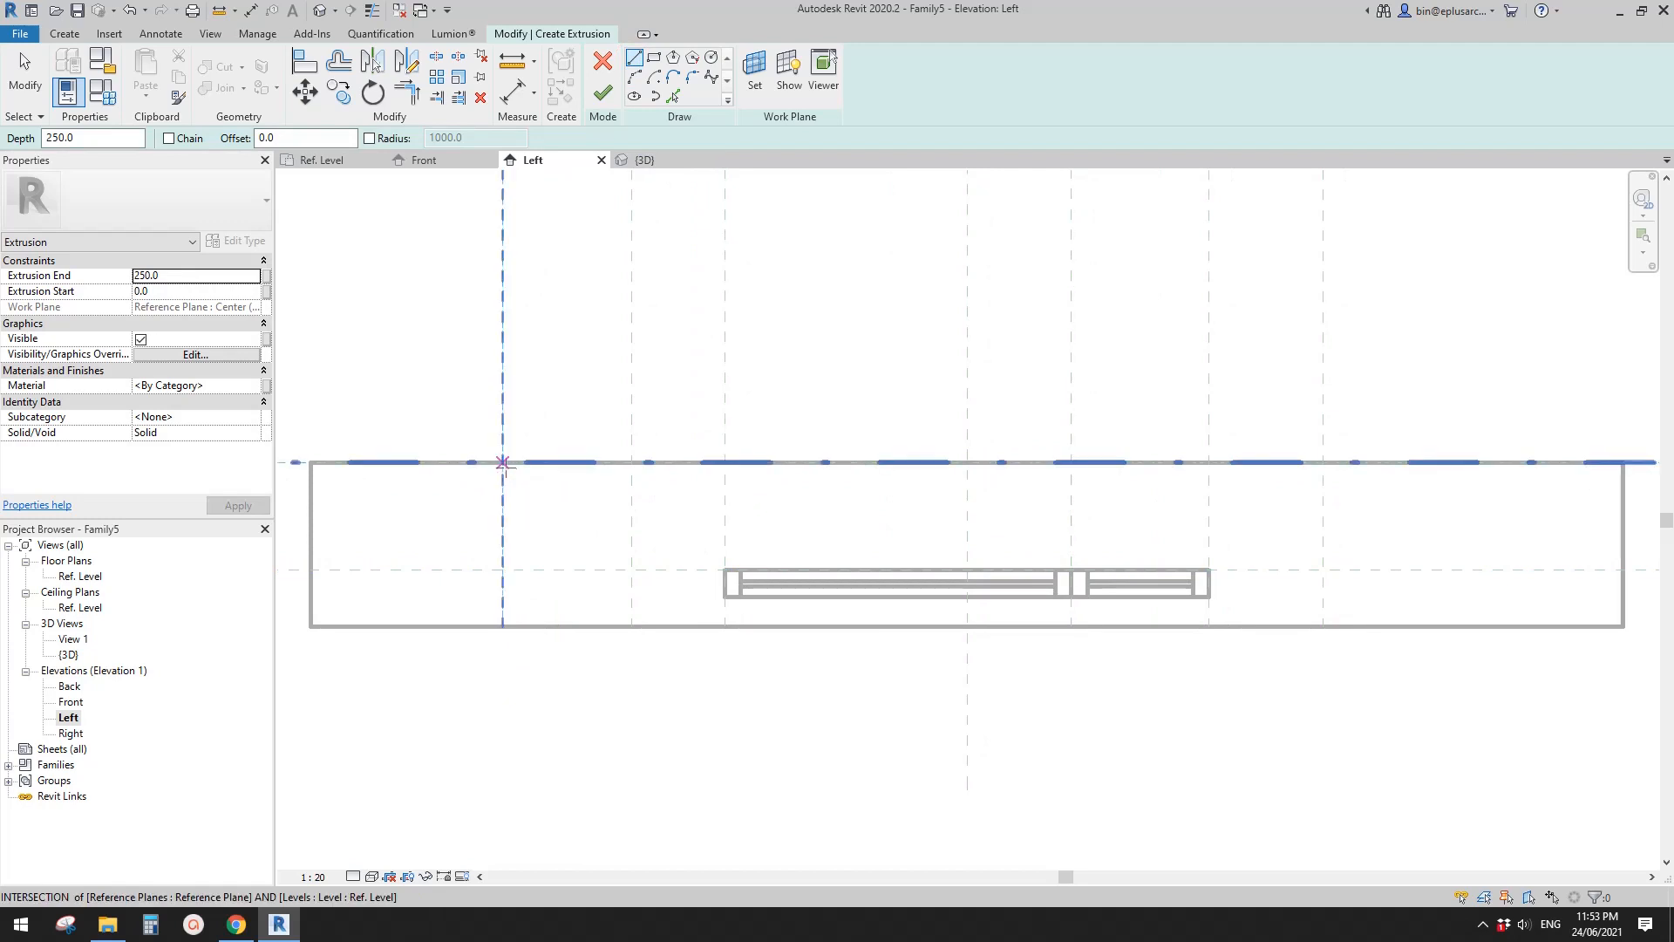
scroll(566, 477, "down", 1)
left_click(600, 473)
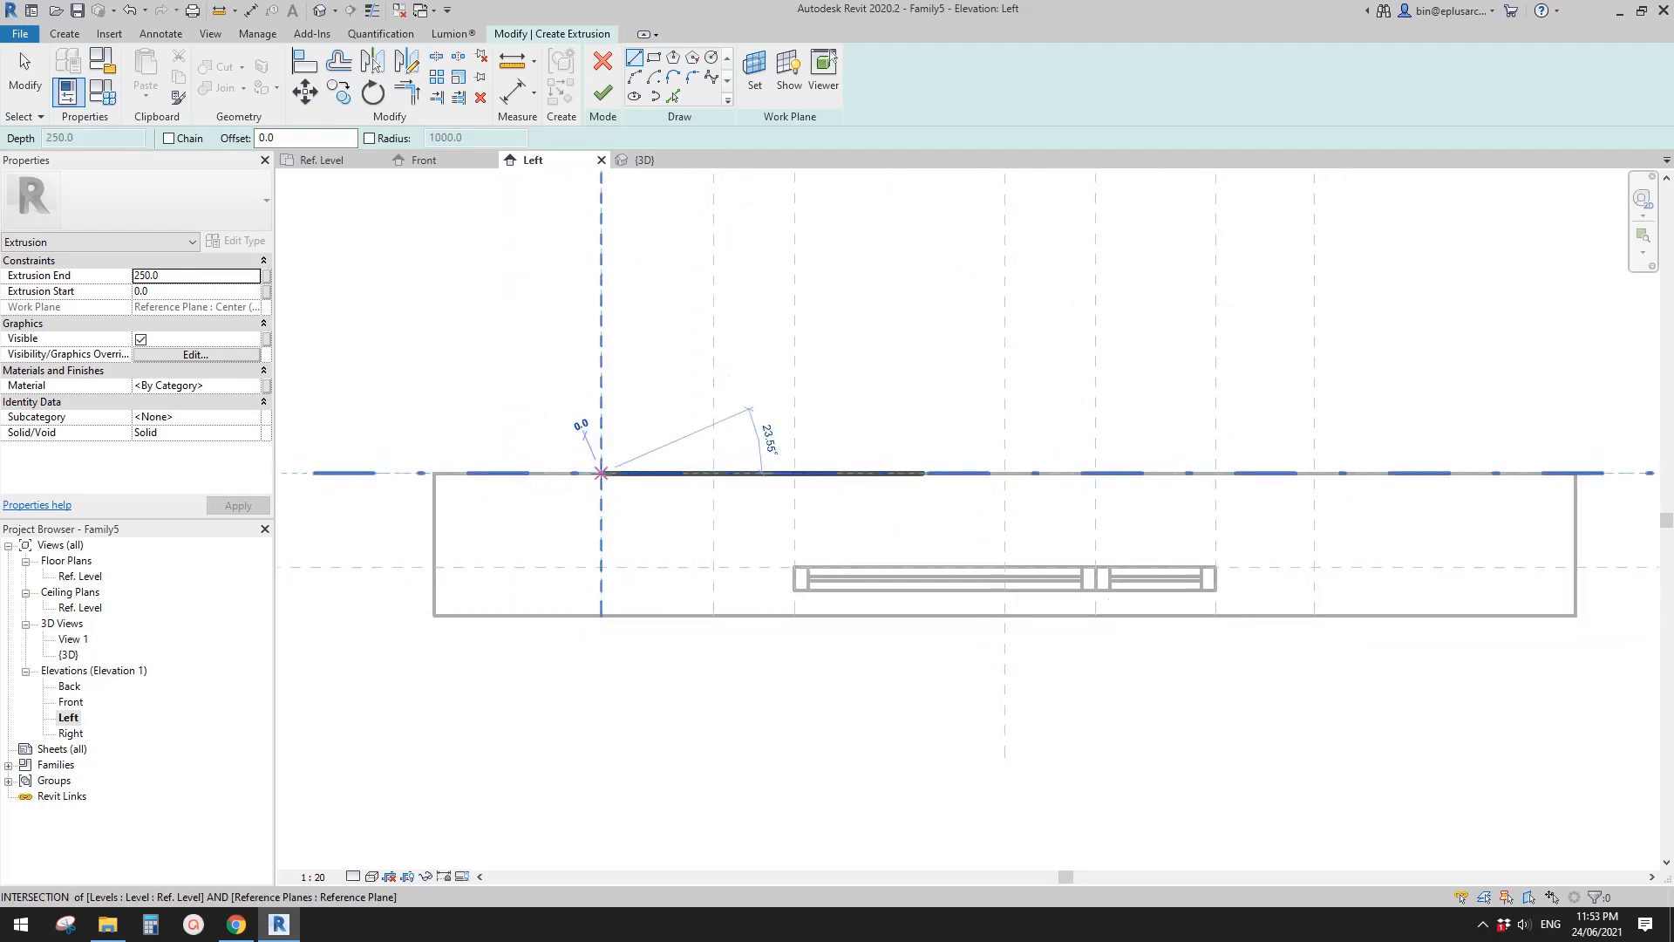
left_click(713, 567)
left_click(713, 568)
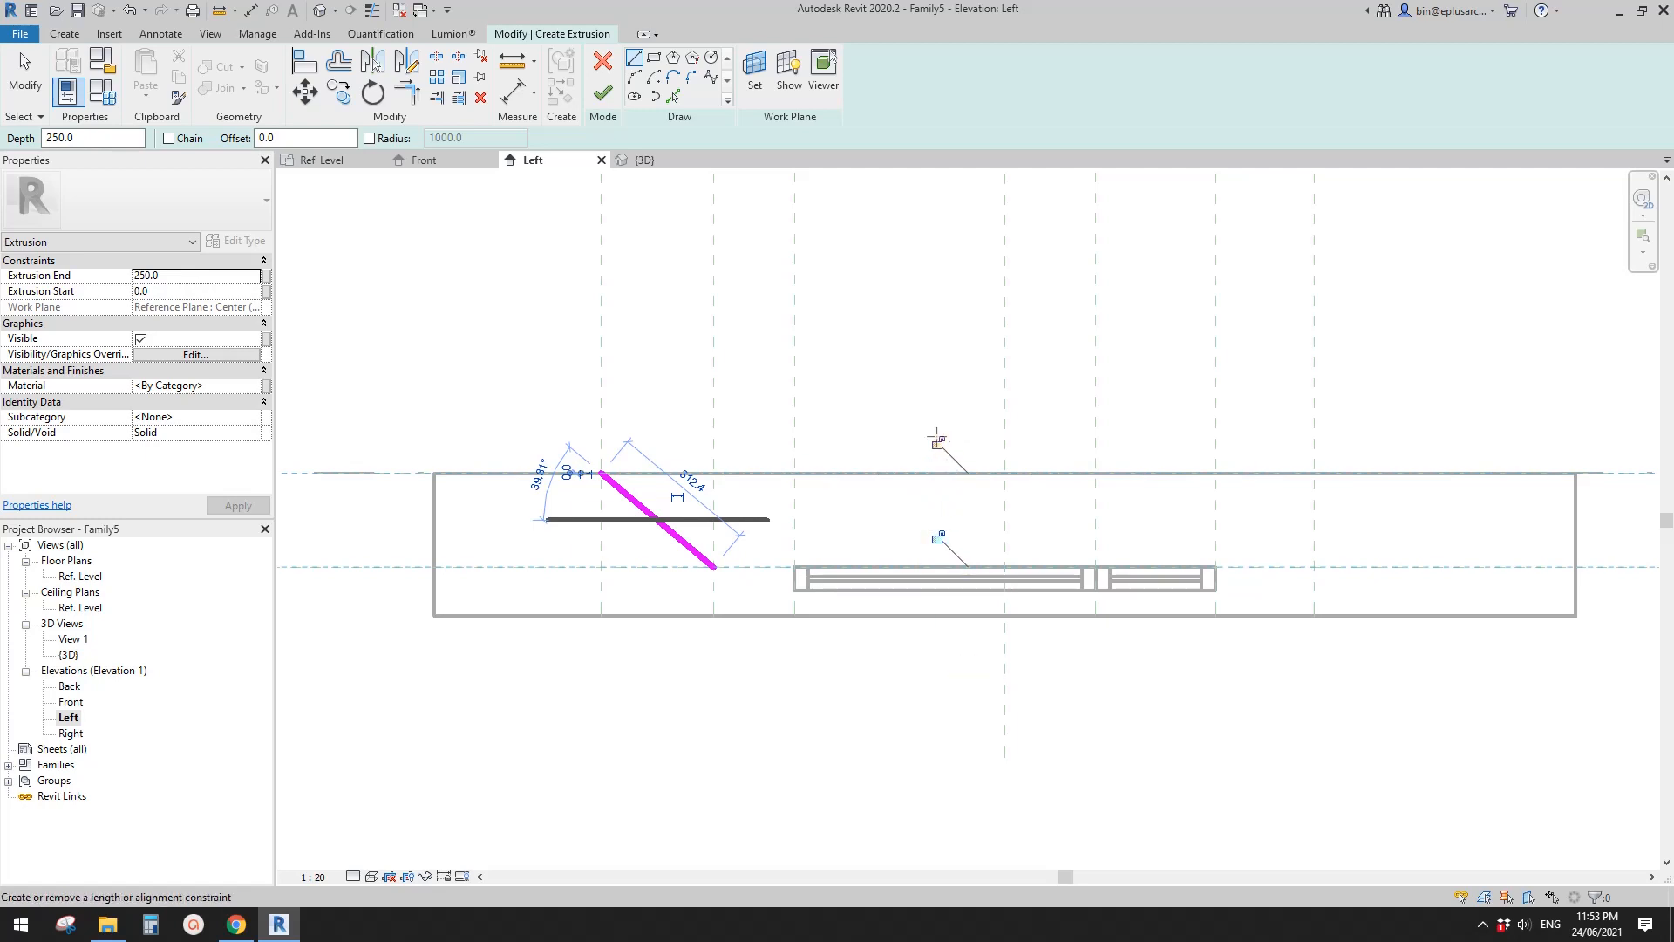
- Sketch a horizontal line along reference plane D from the diagonal's end to the window head plane and try to constrain it there
scroll(941, 436, "up", 2)
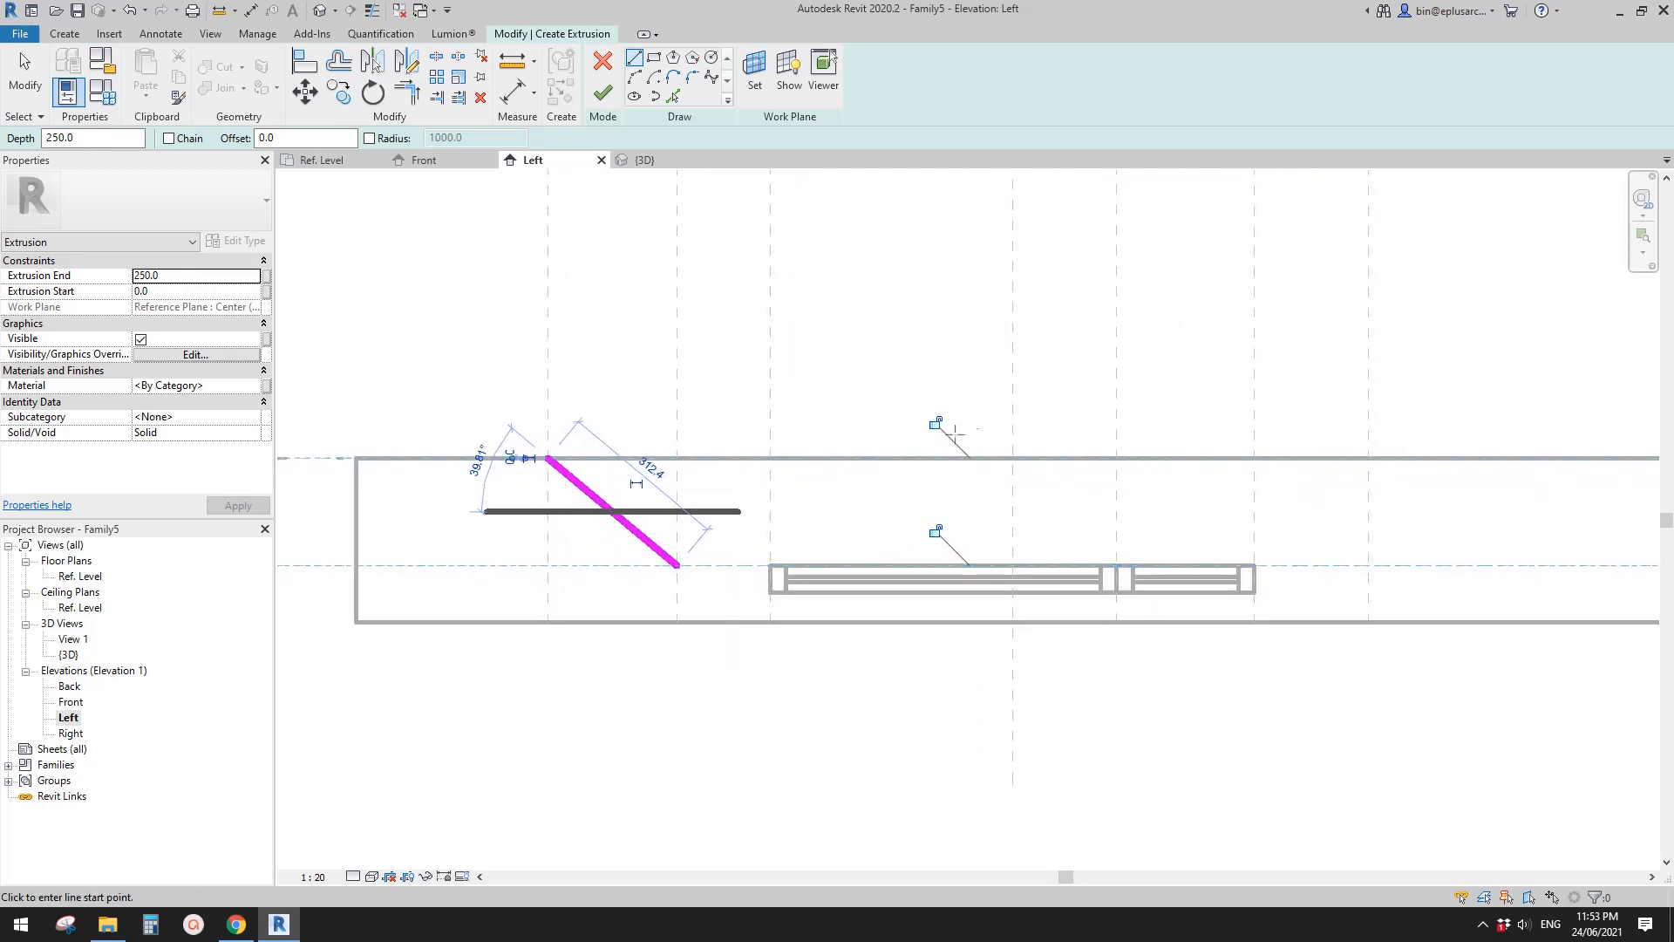
middle_click_drag(727, 577, 688, 588)
left_click(651, 573)
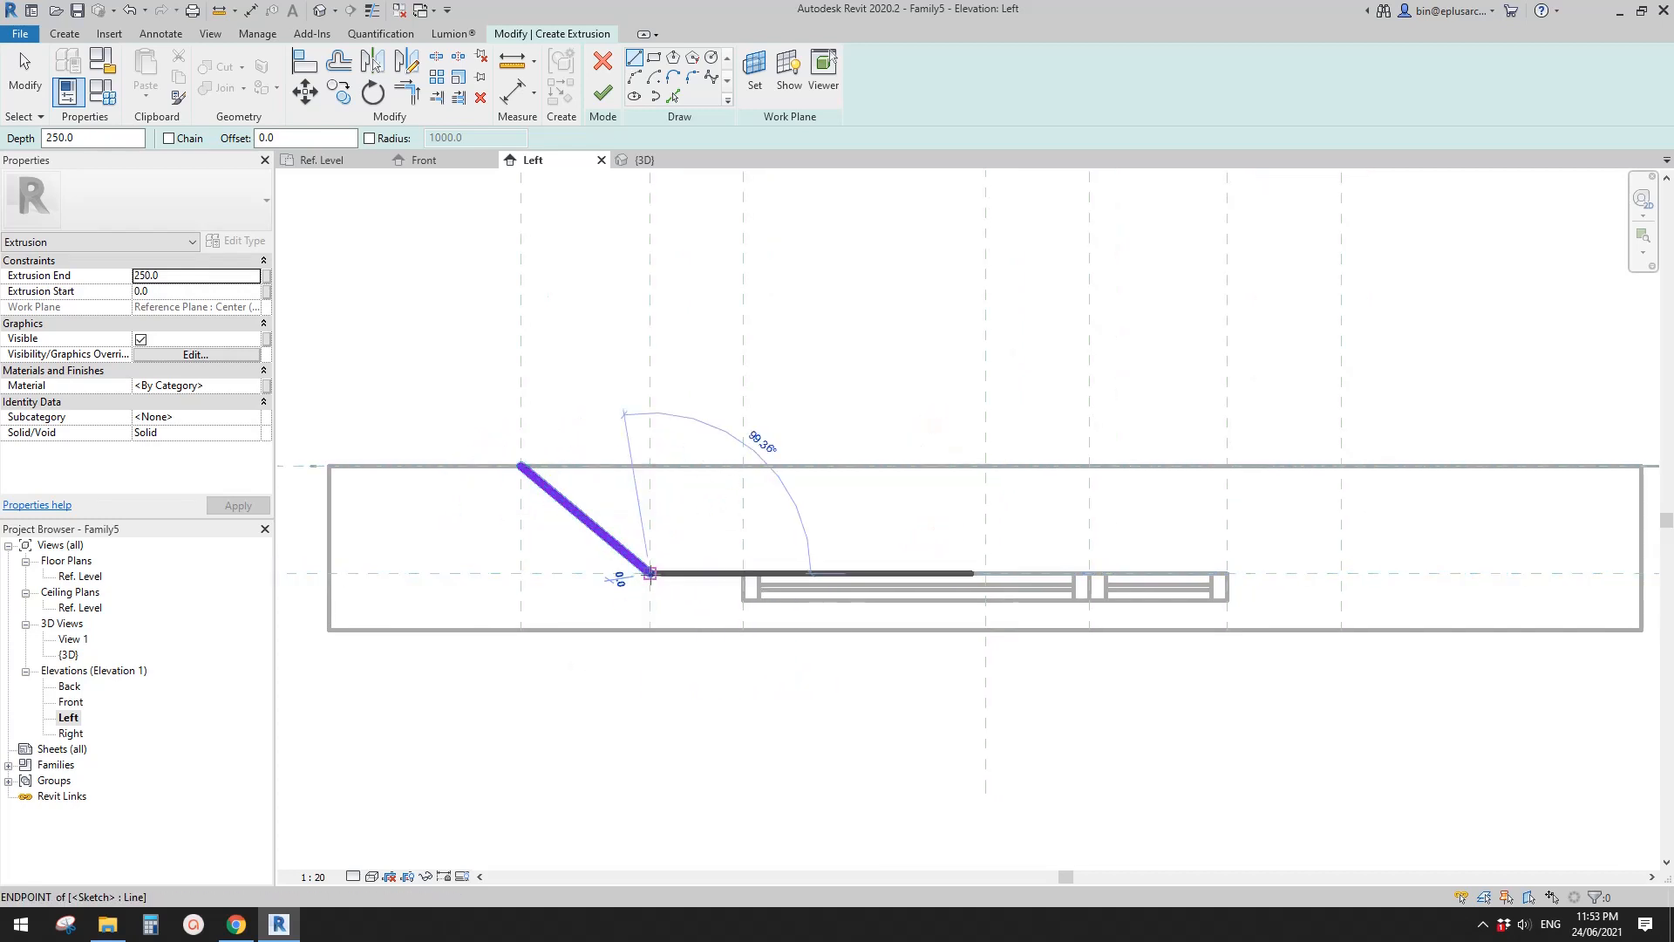
left_click(743, 573)
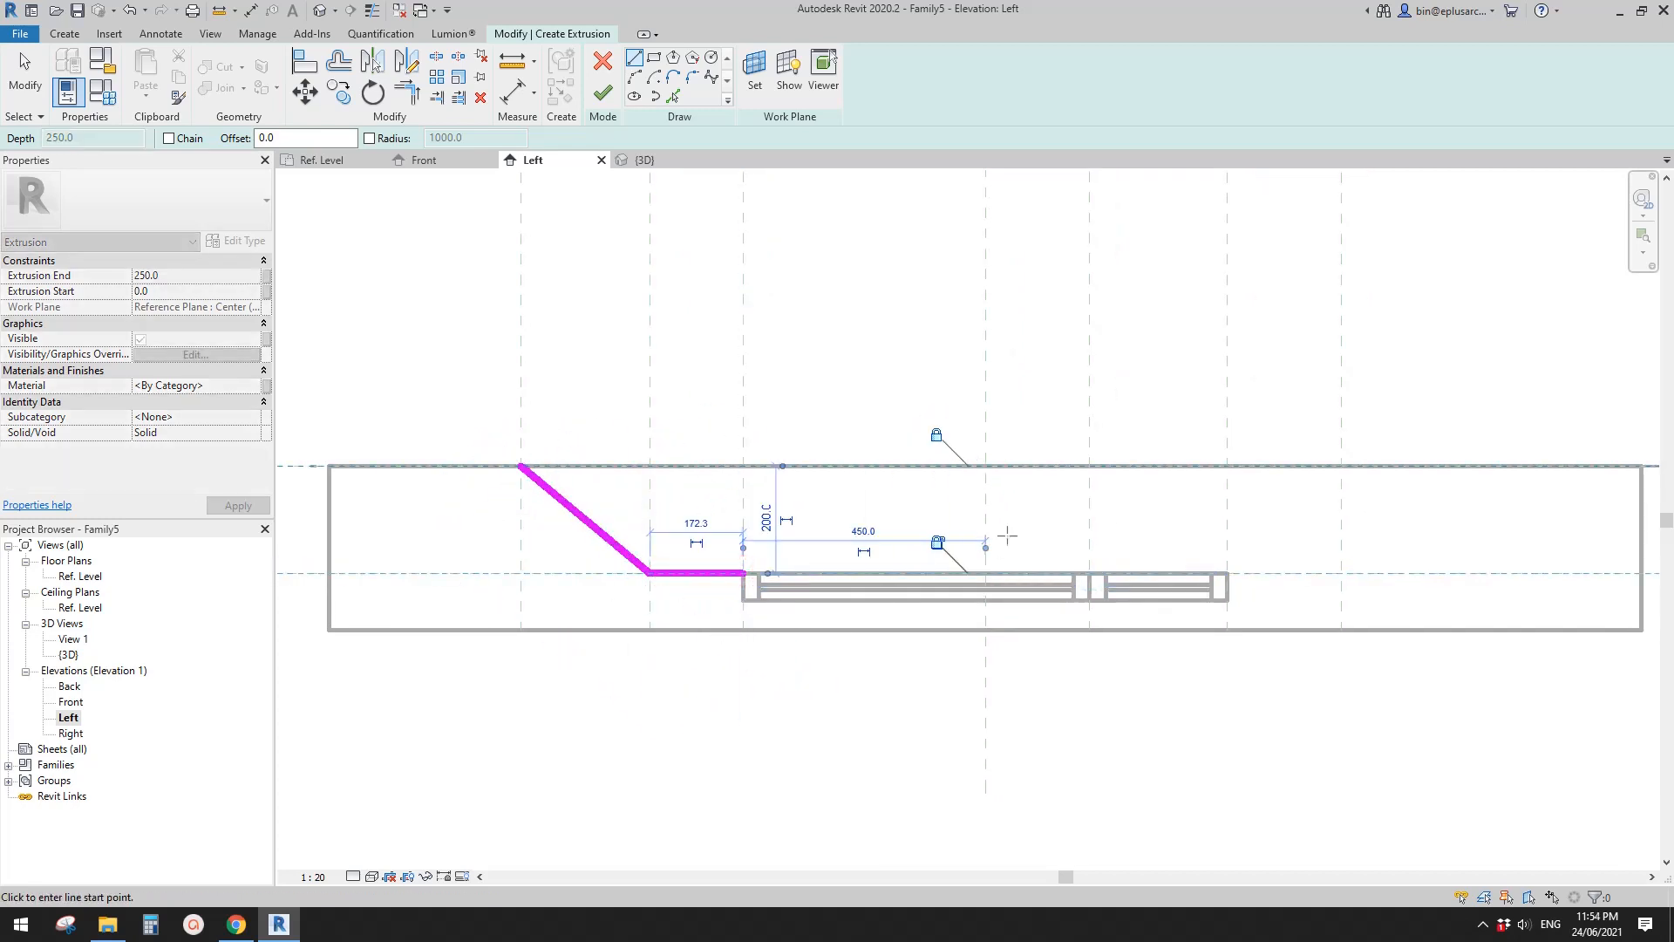
left_click(937, 542)
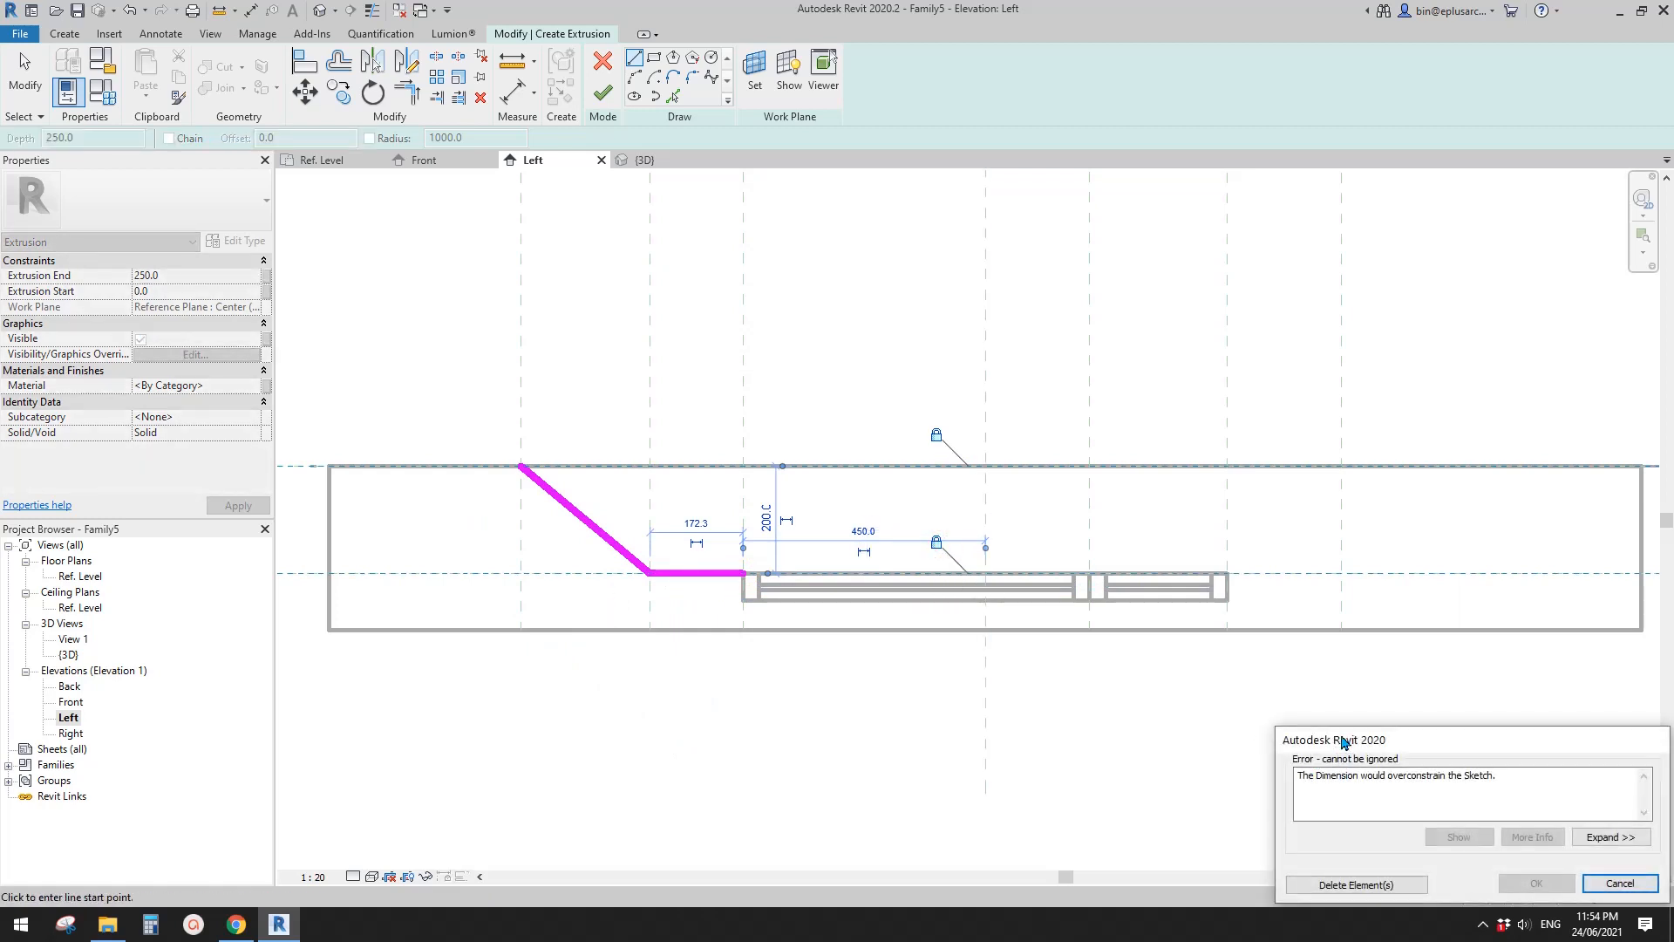
left_click(1620, 884)
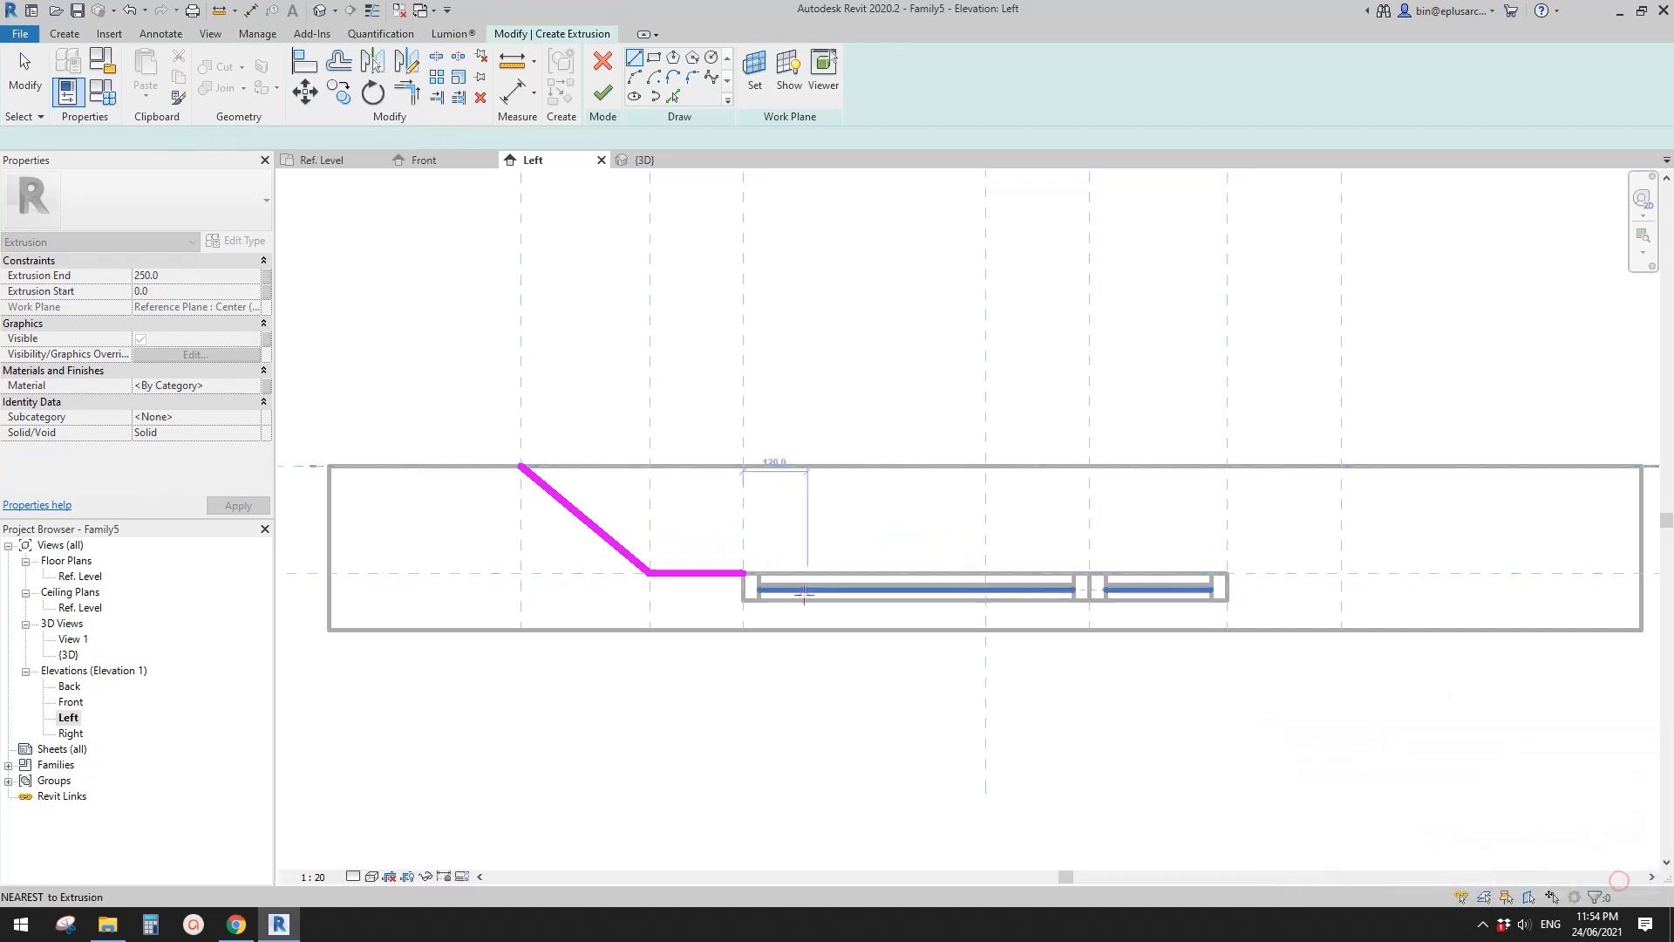
- Sketch a vertical line about 460 mm long from the window head corner out past the host, and lock it to the reference plane
left_click(743, 573)
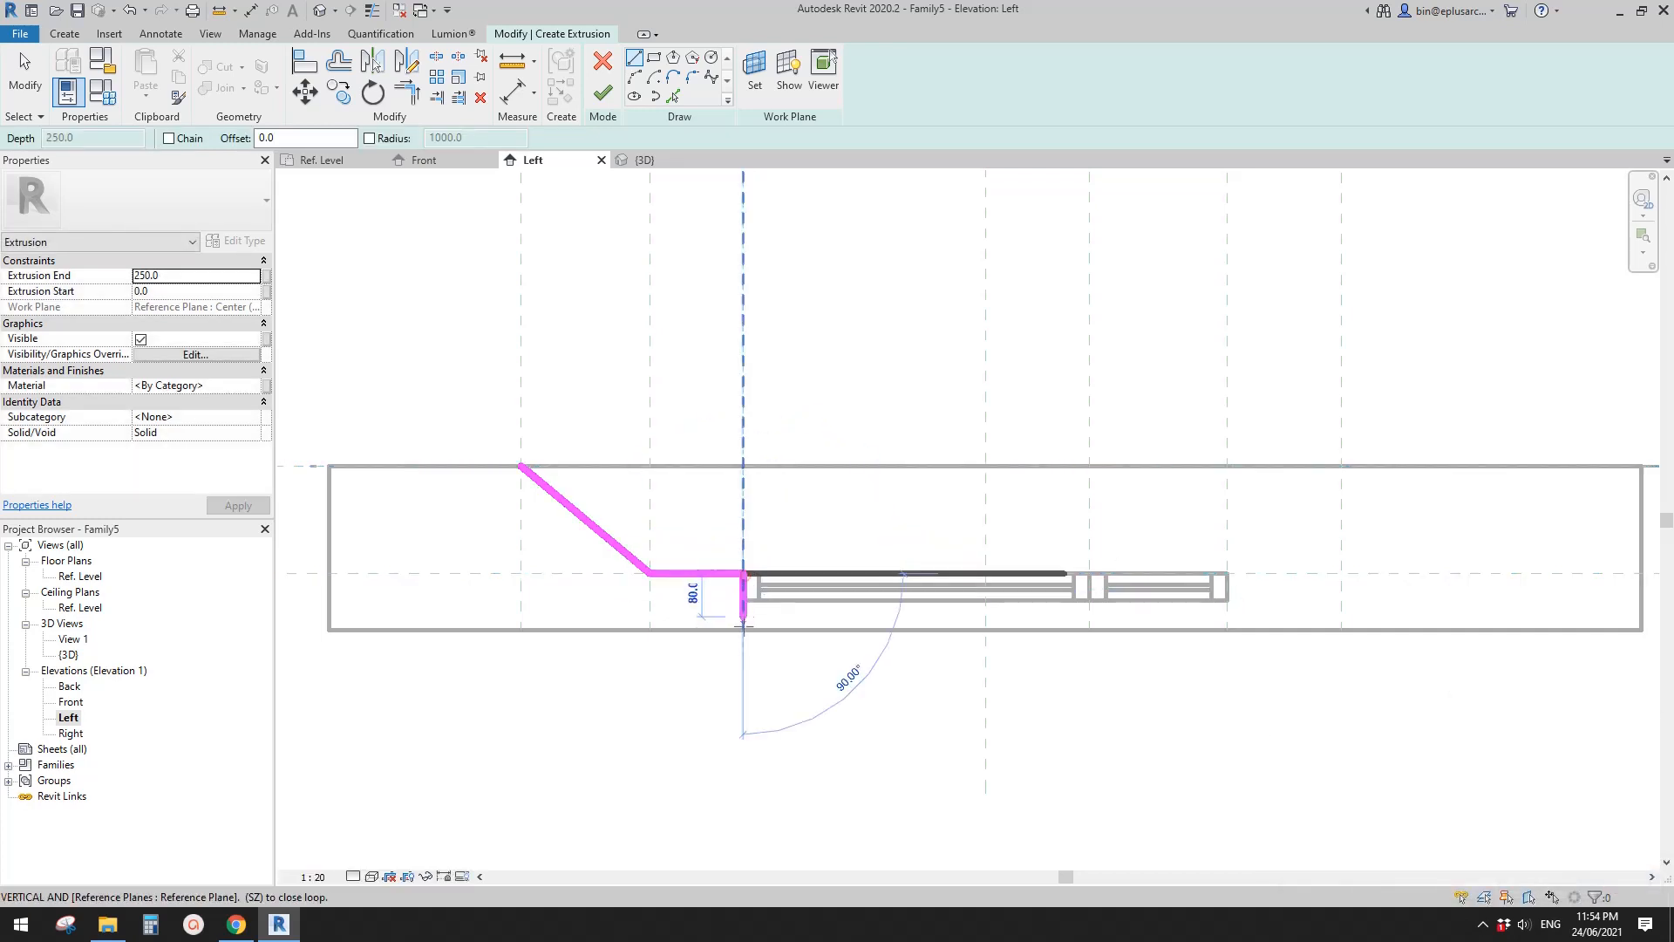
scroll(745, 715, "down", 3)
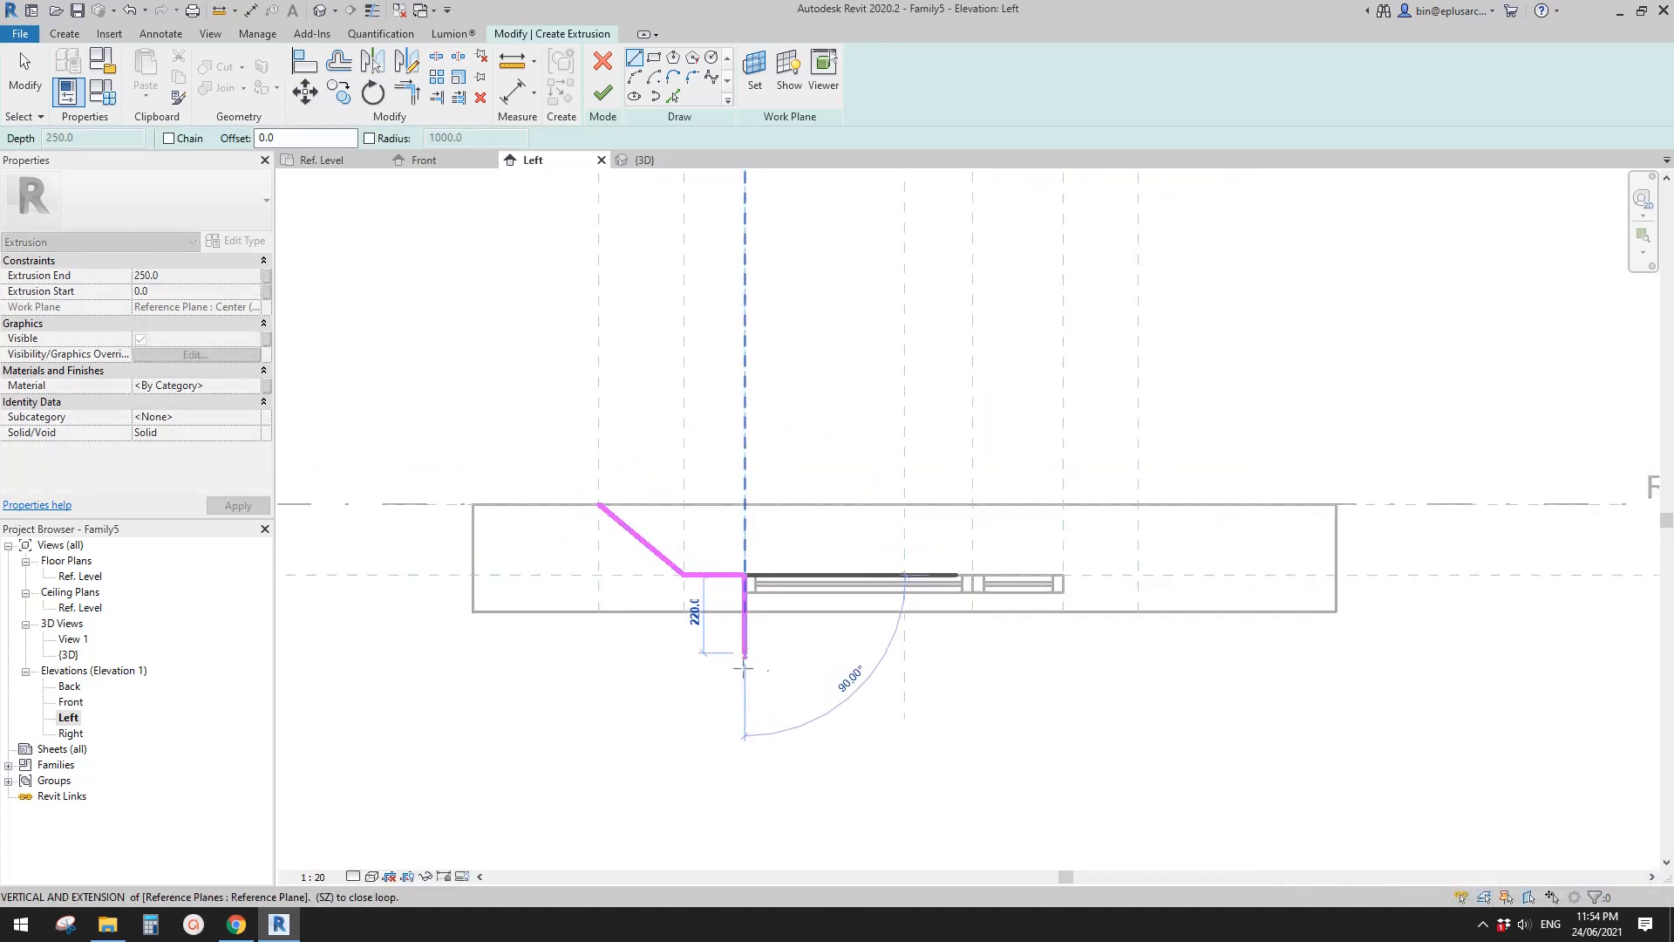
left_click(745, 740)
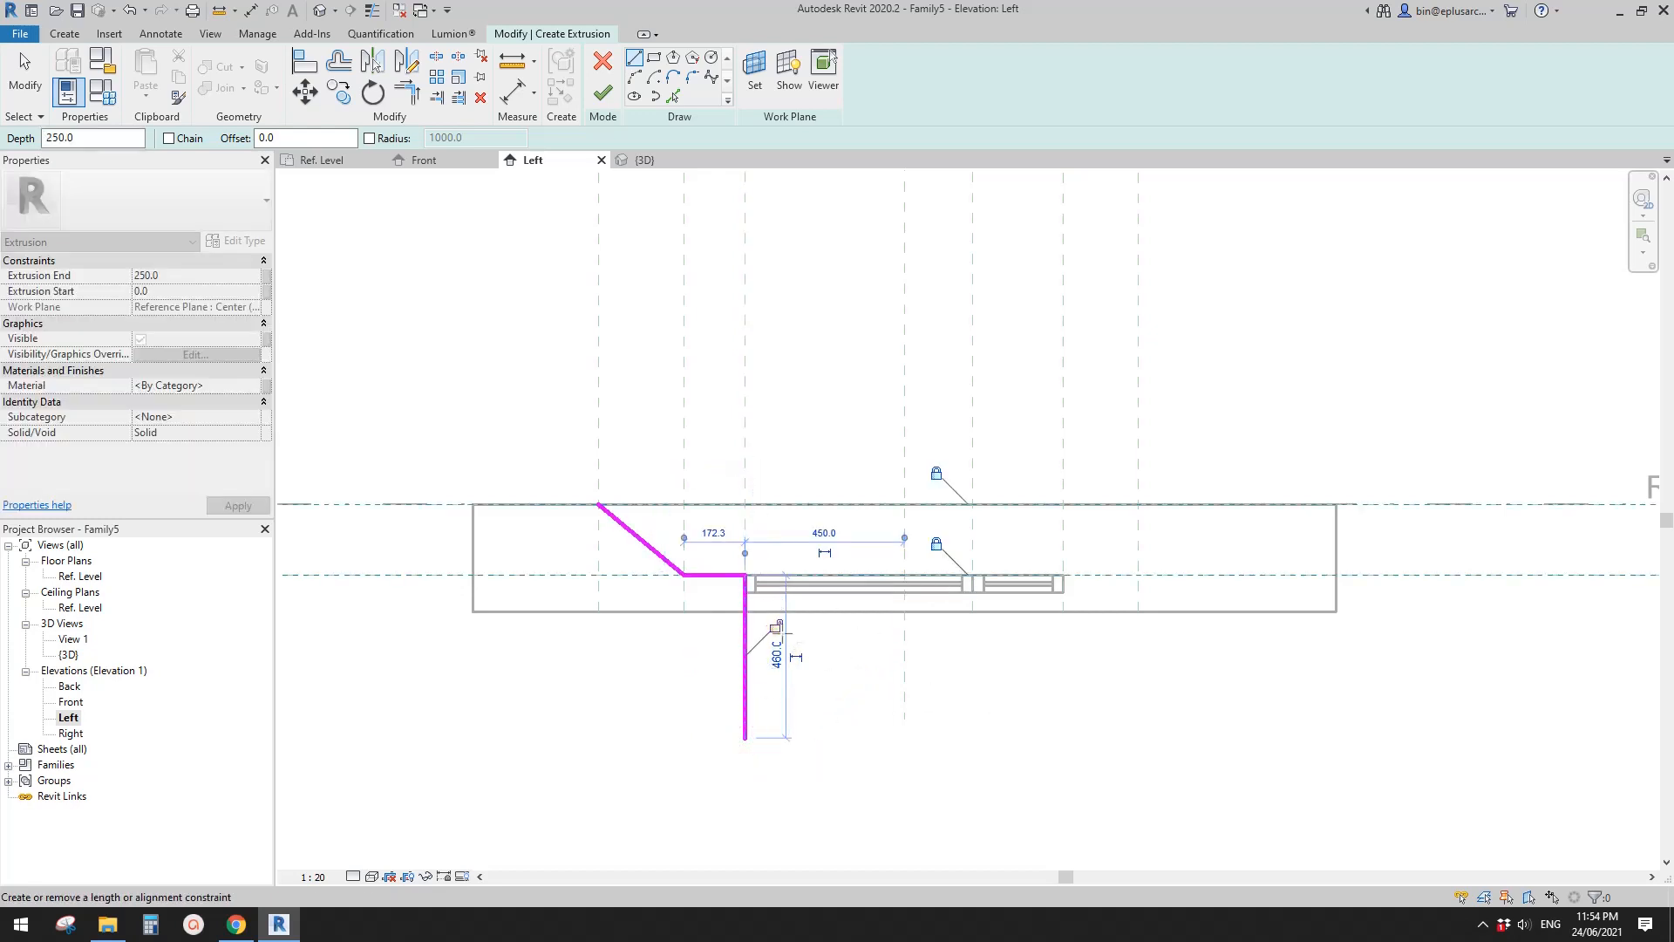
left_click(776, 626)
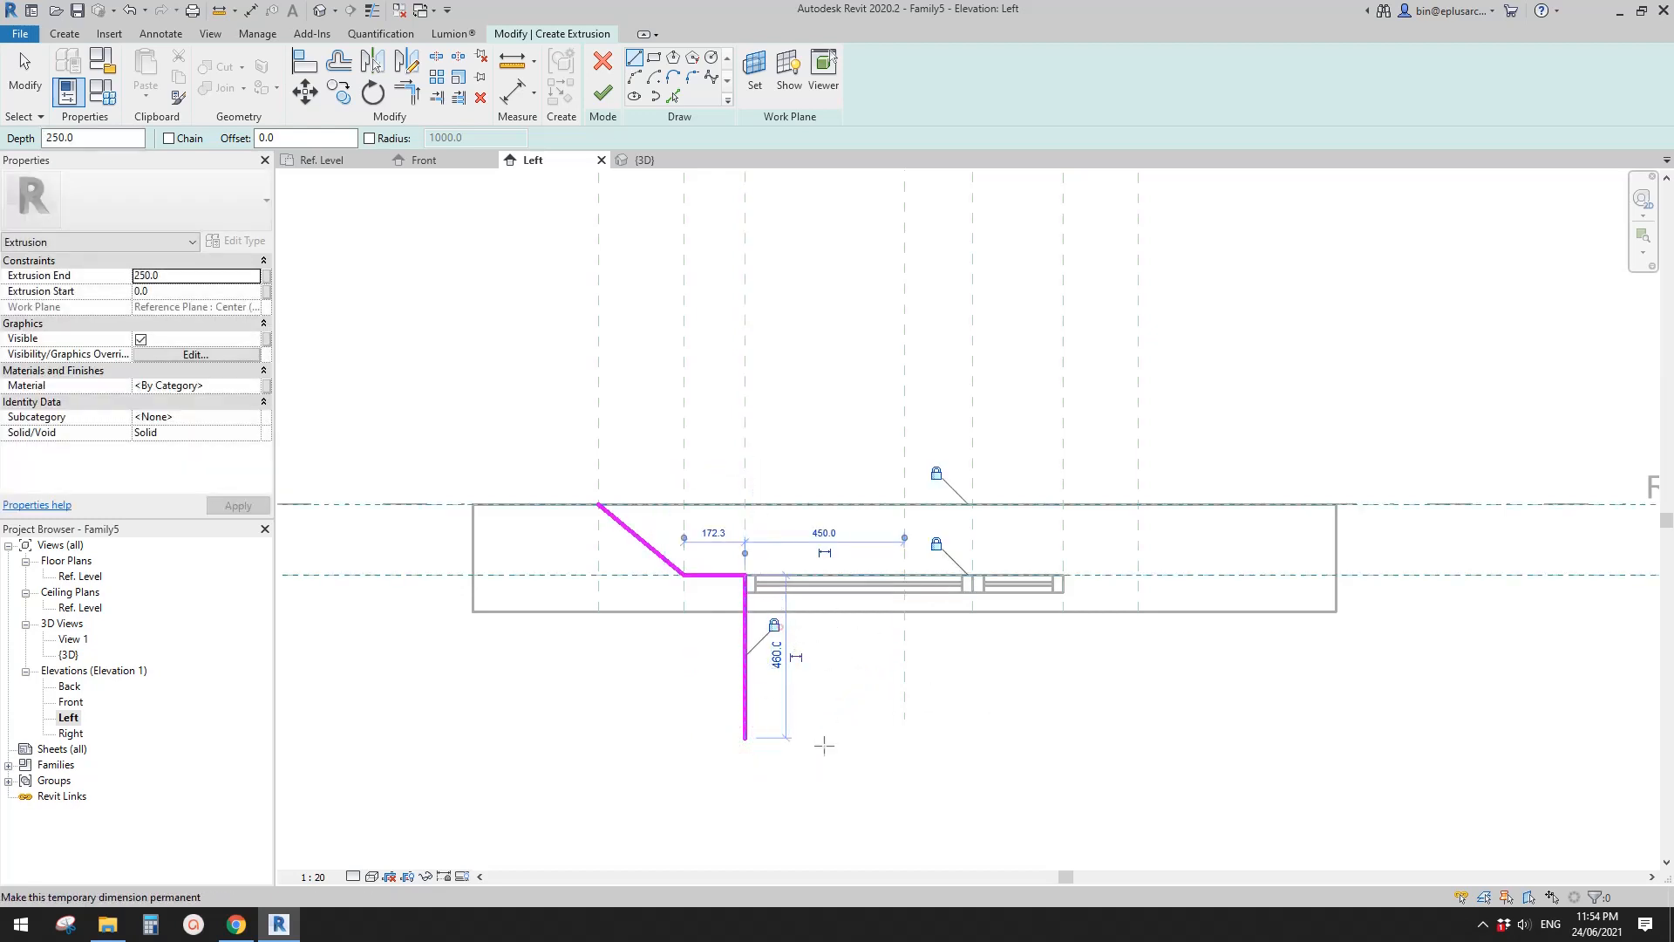
- Sketch a 900 mm horizontal line from the vertical line's free end to the reference plane at the window's opposite edge
left_click(745, 739)
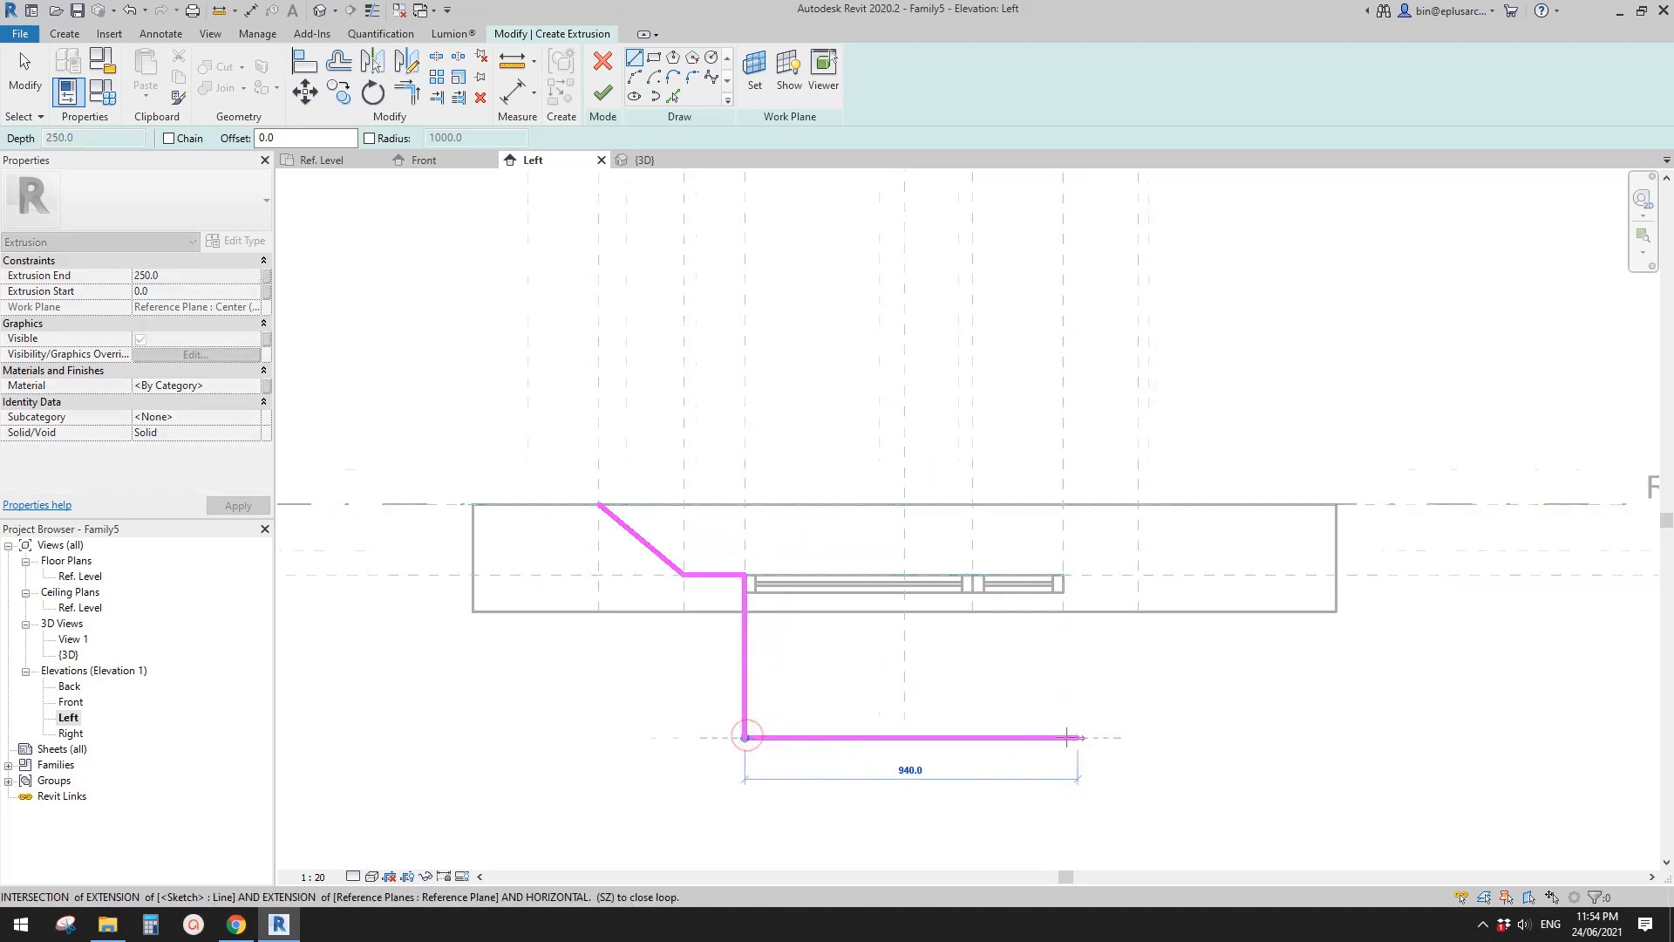
scroll(1068, 750, "up", 1)
left_click(1065, 748)
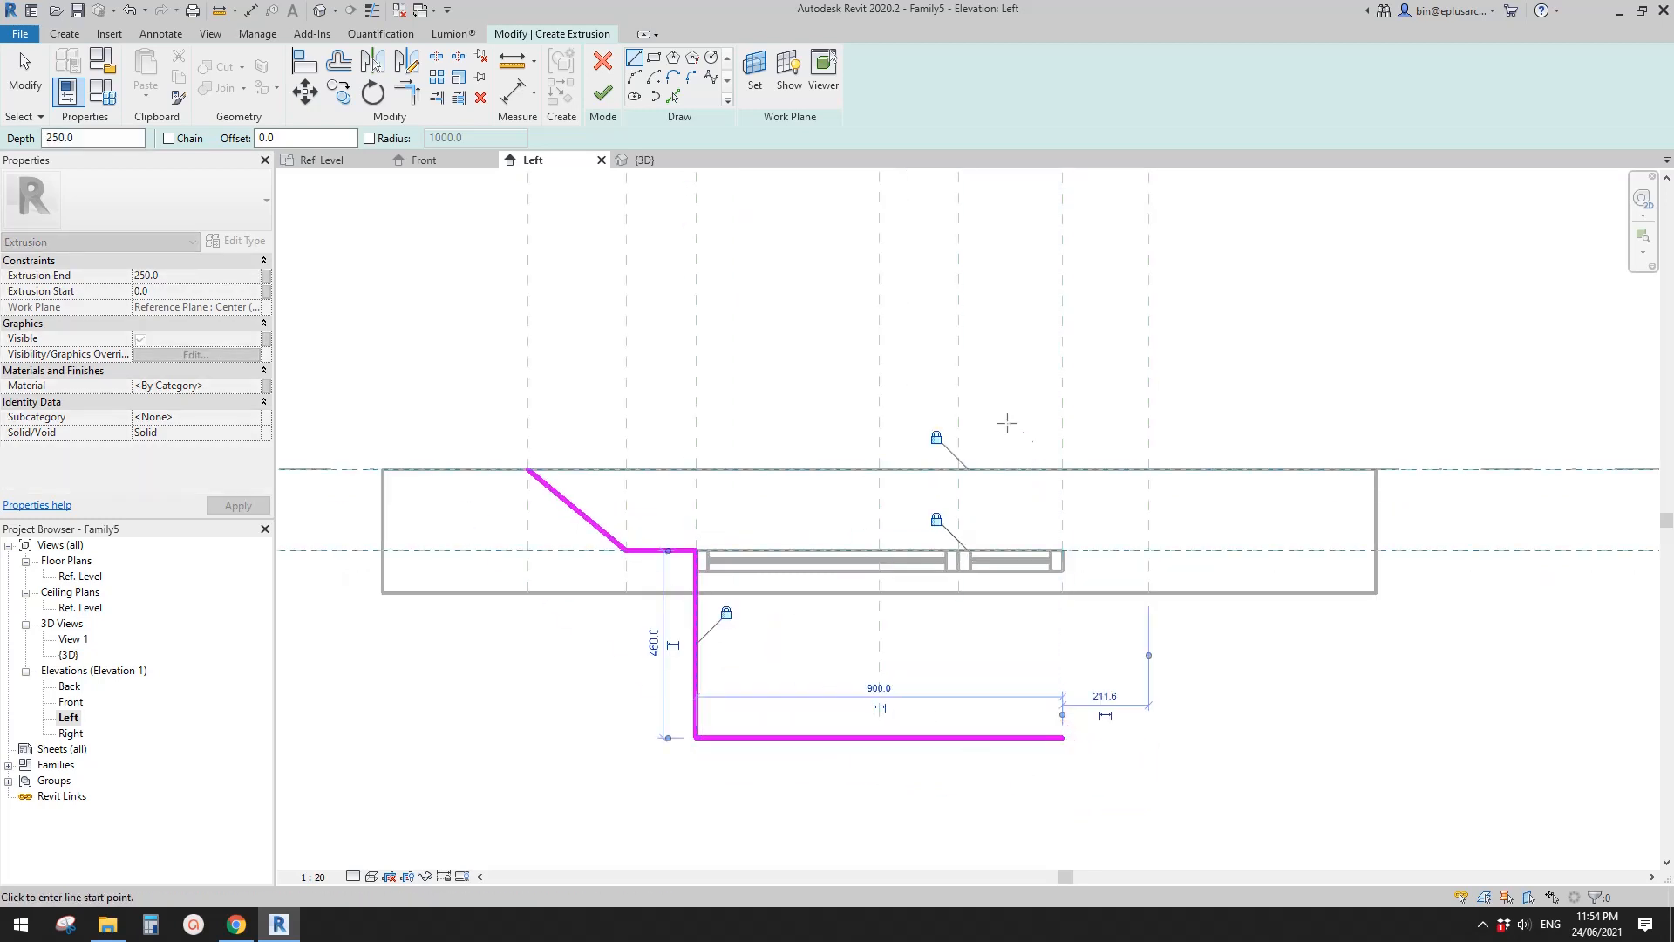
- Sketch a 460 mm vertical line back to reference plane D, then a diagonal to Ref. Level at the outer reference plane, locking its end
left_click(1062, 738)
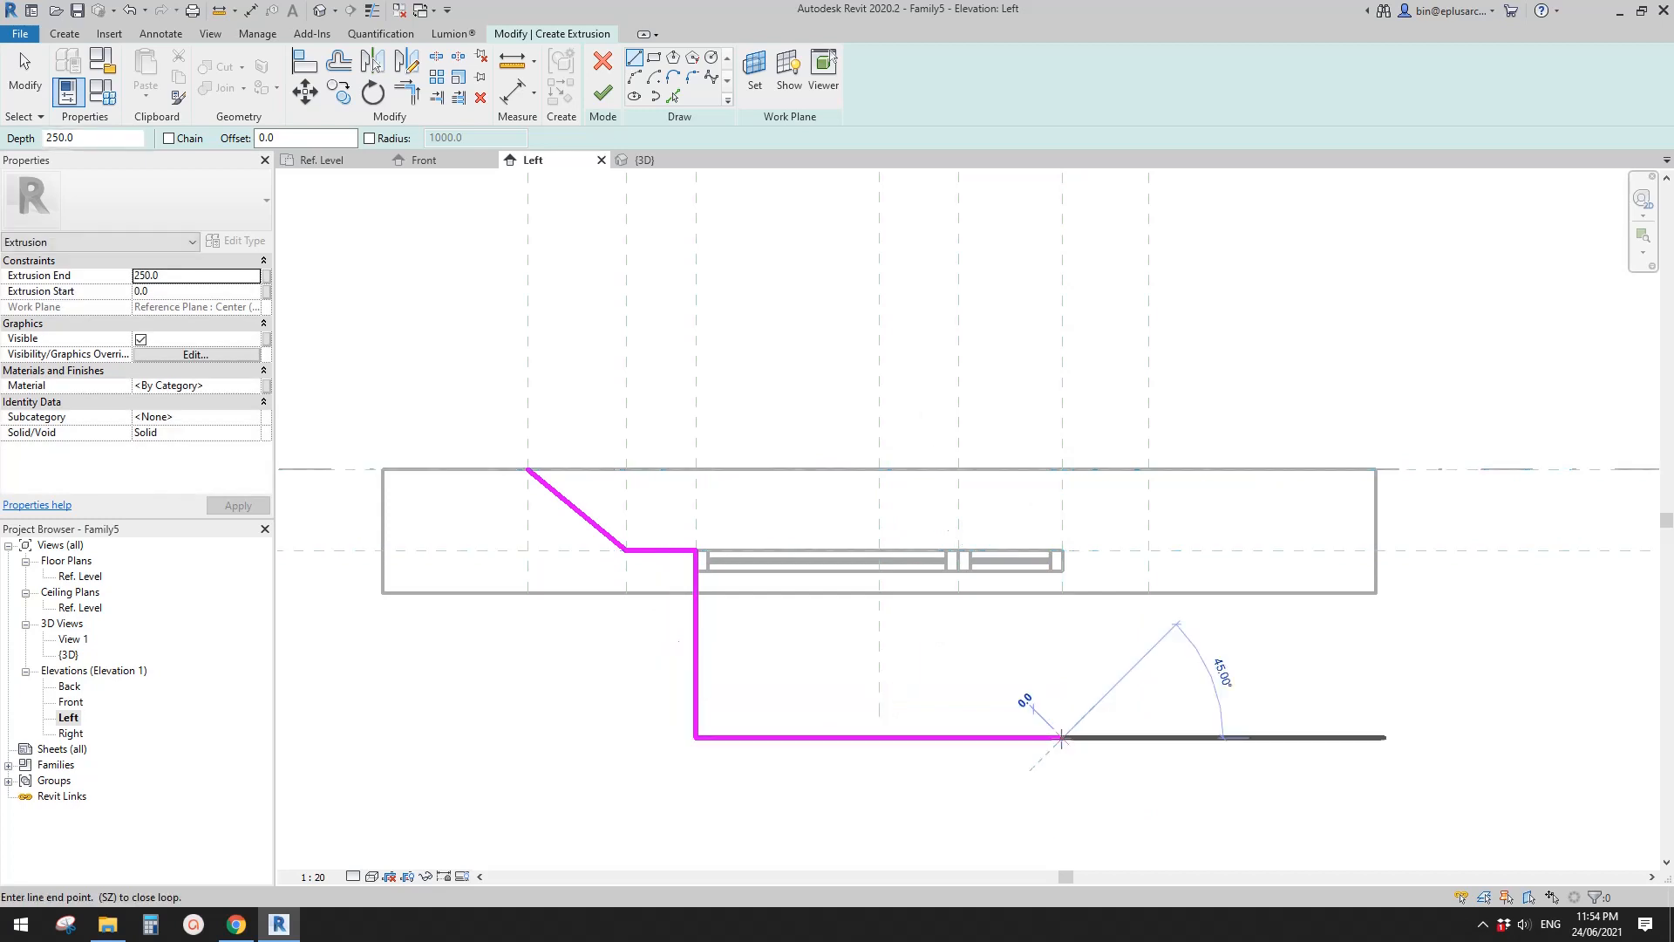
left_click(1062, 549)
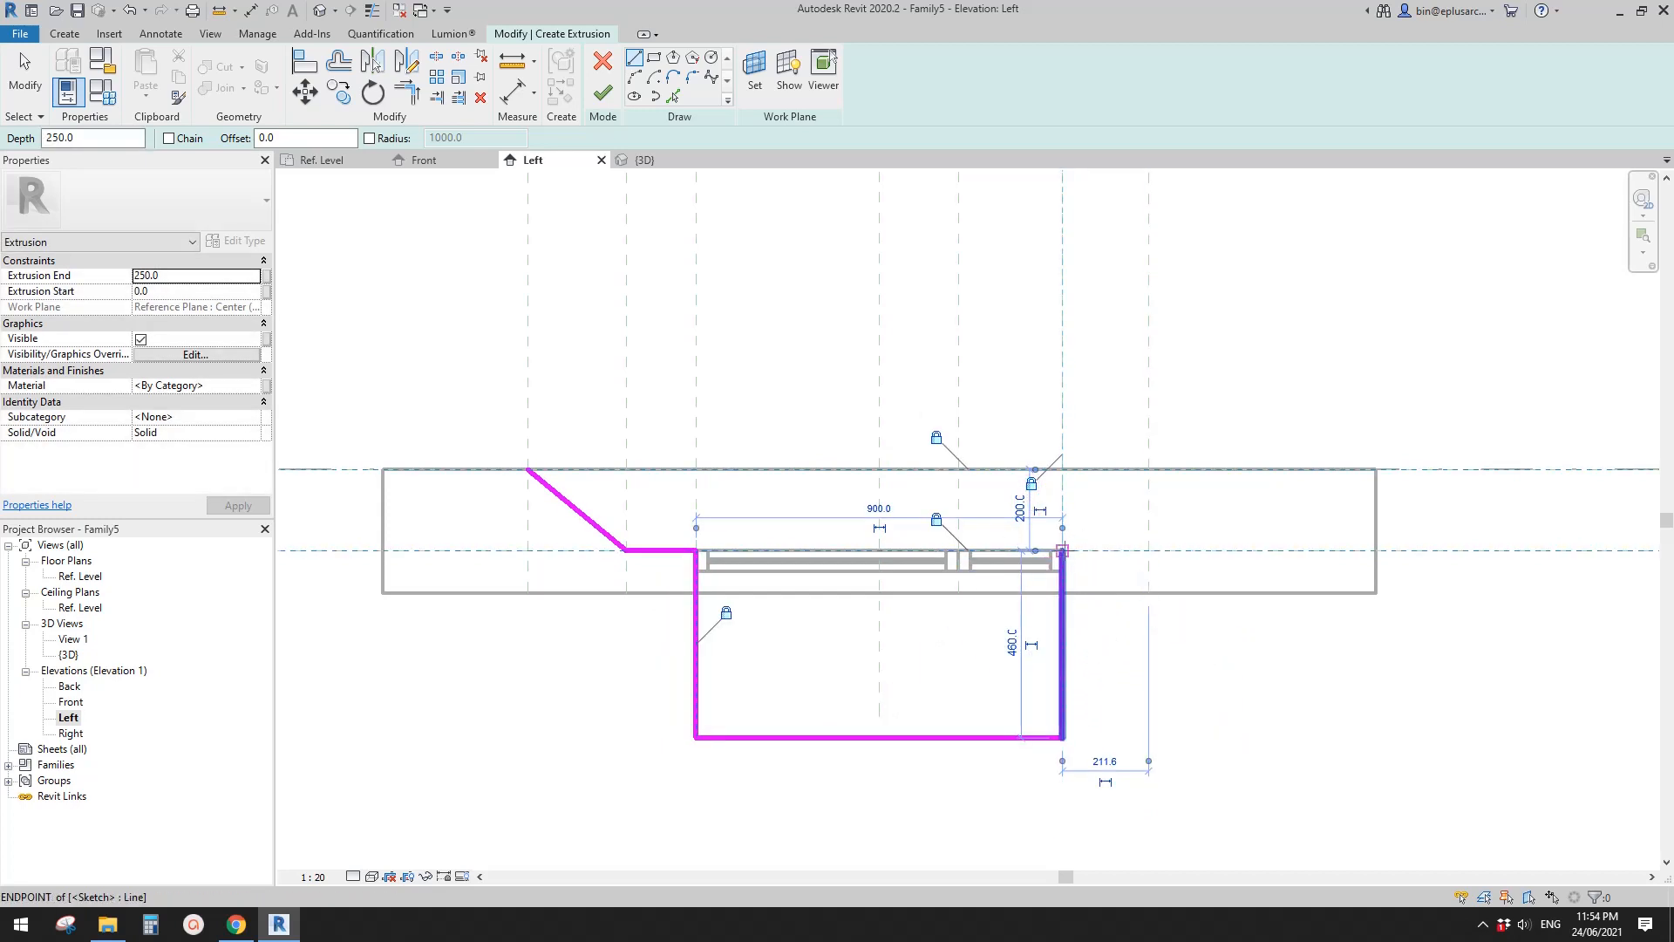
left_click(1062, 549)
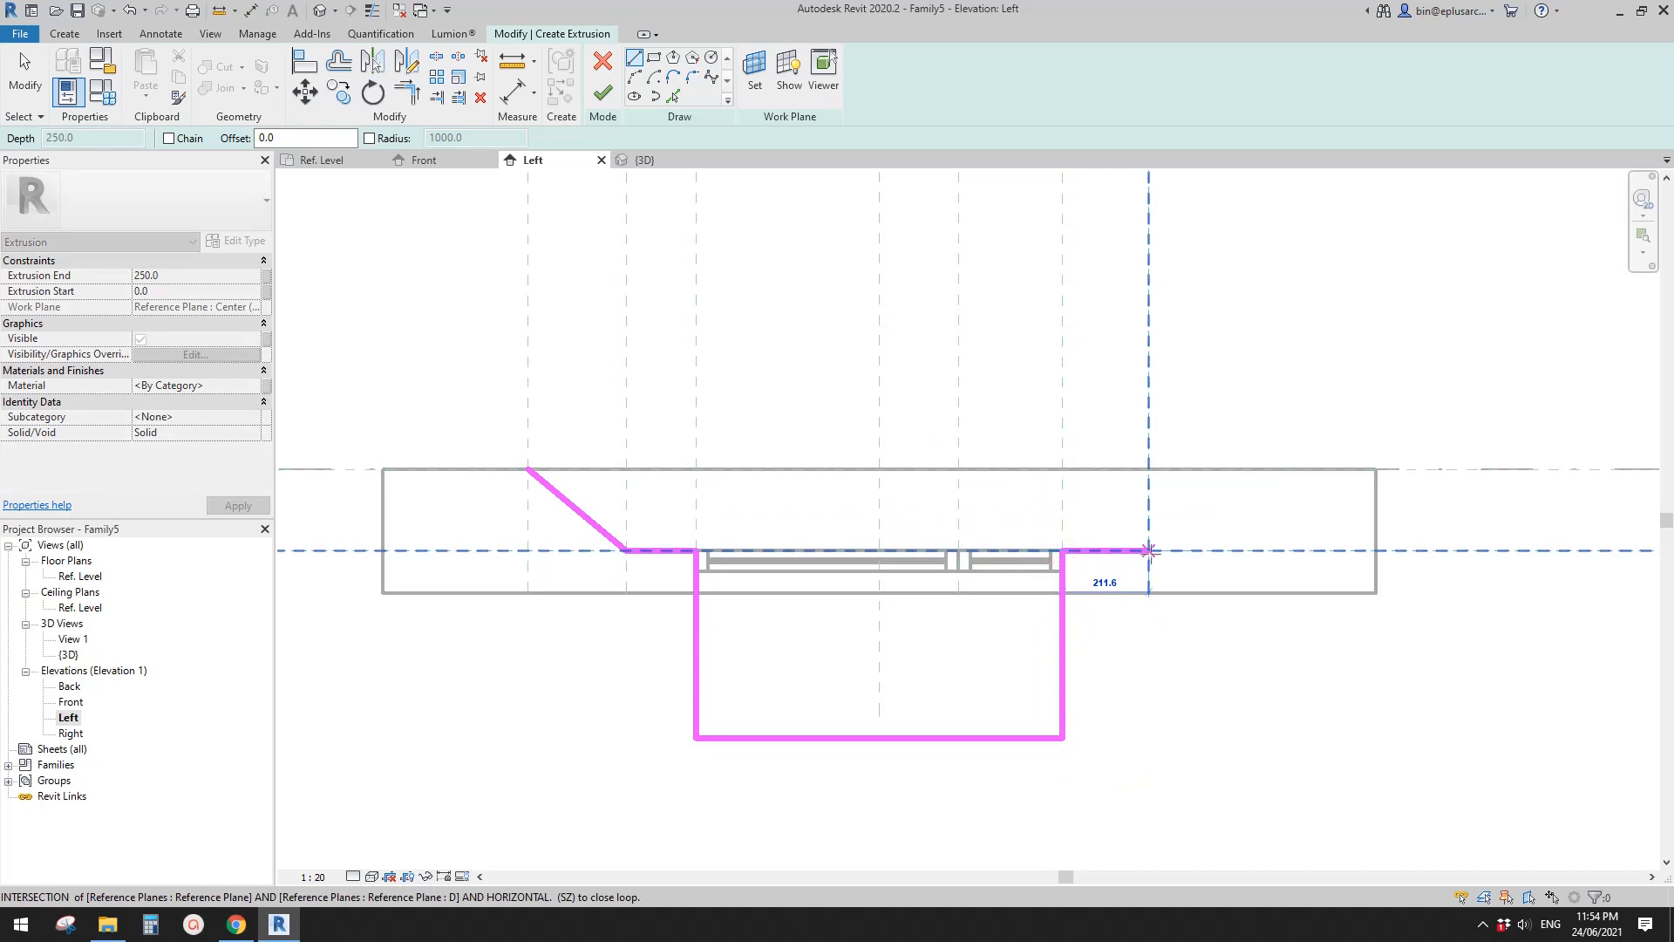
left_click(1149, 466)
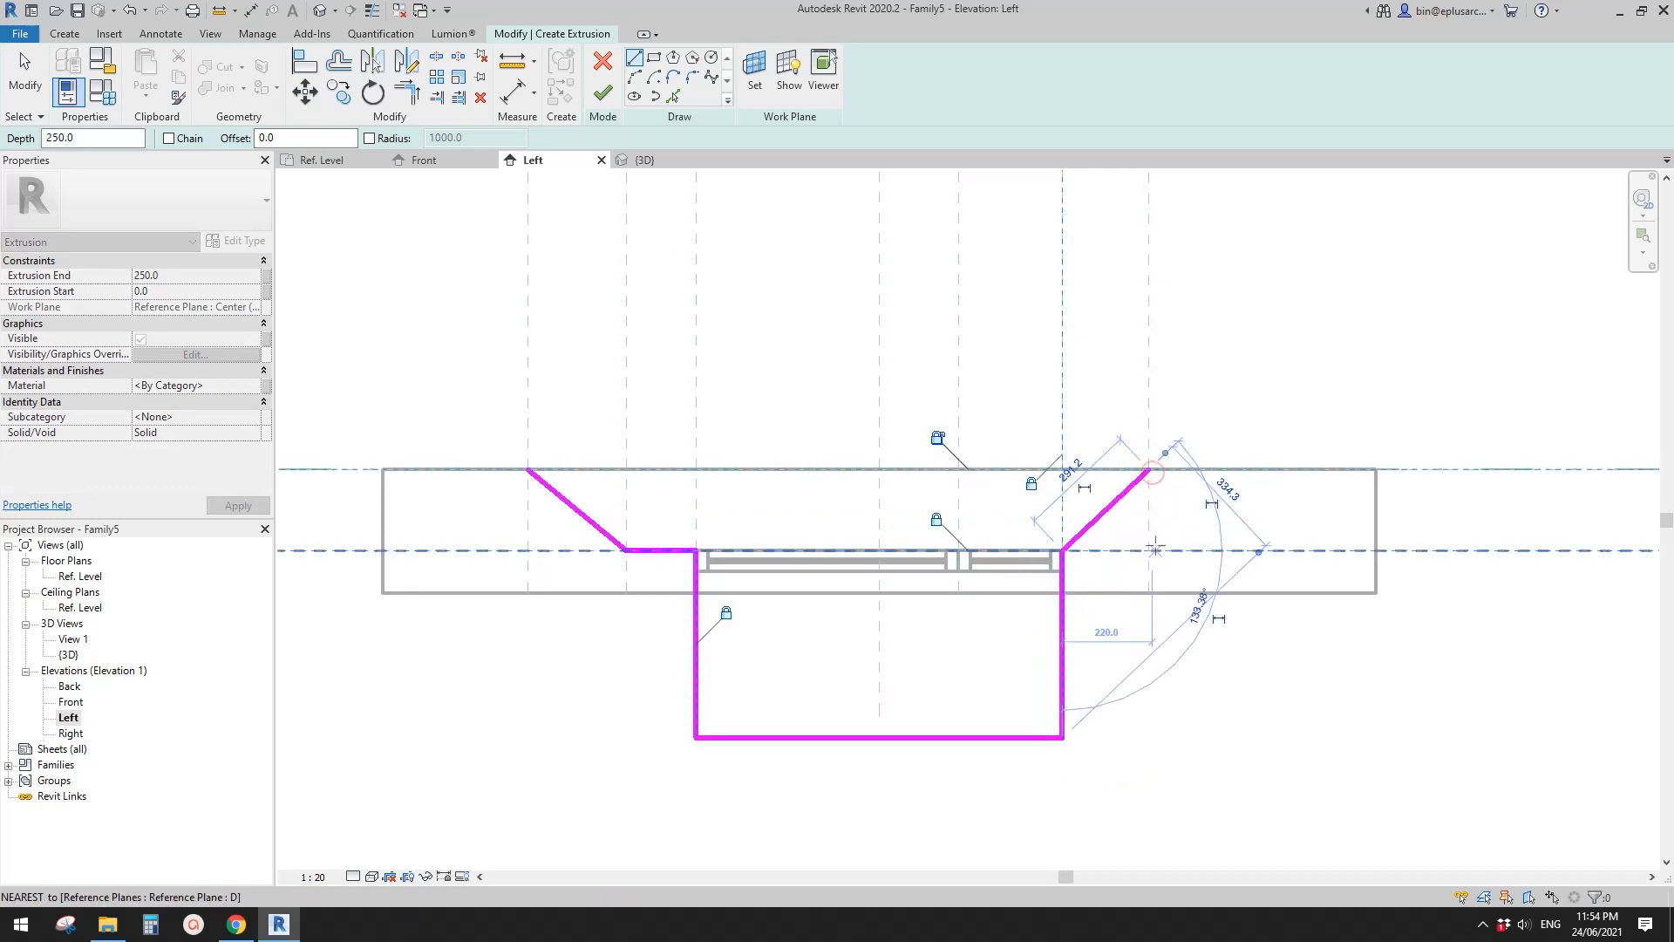
left_click(940, 441)
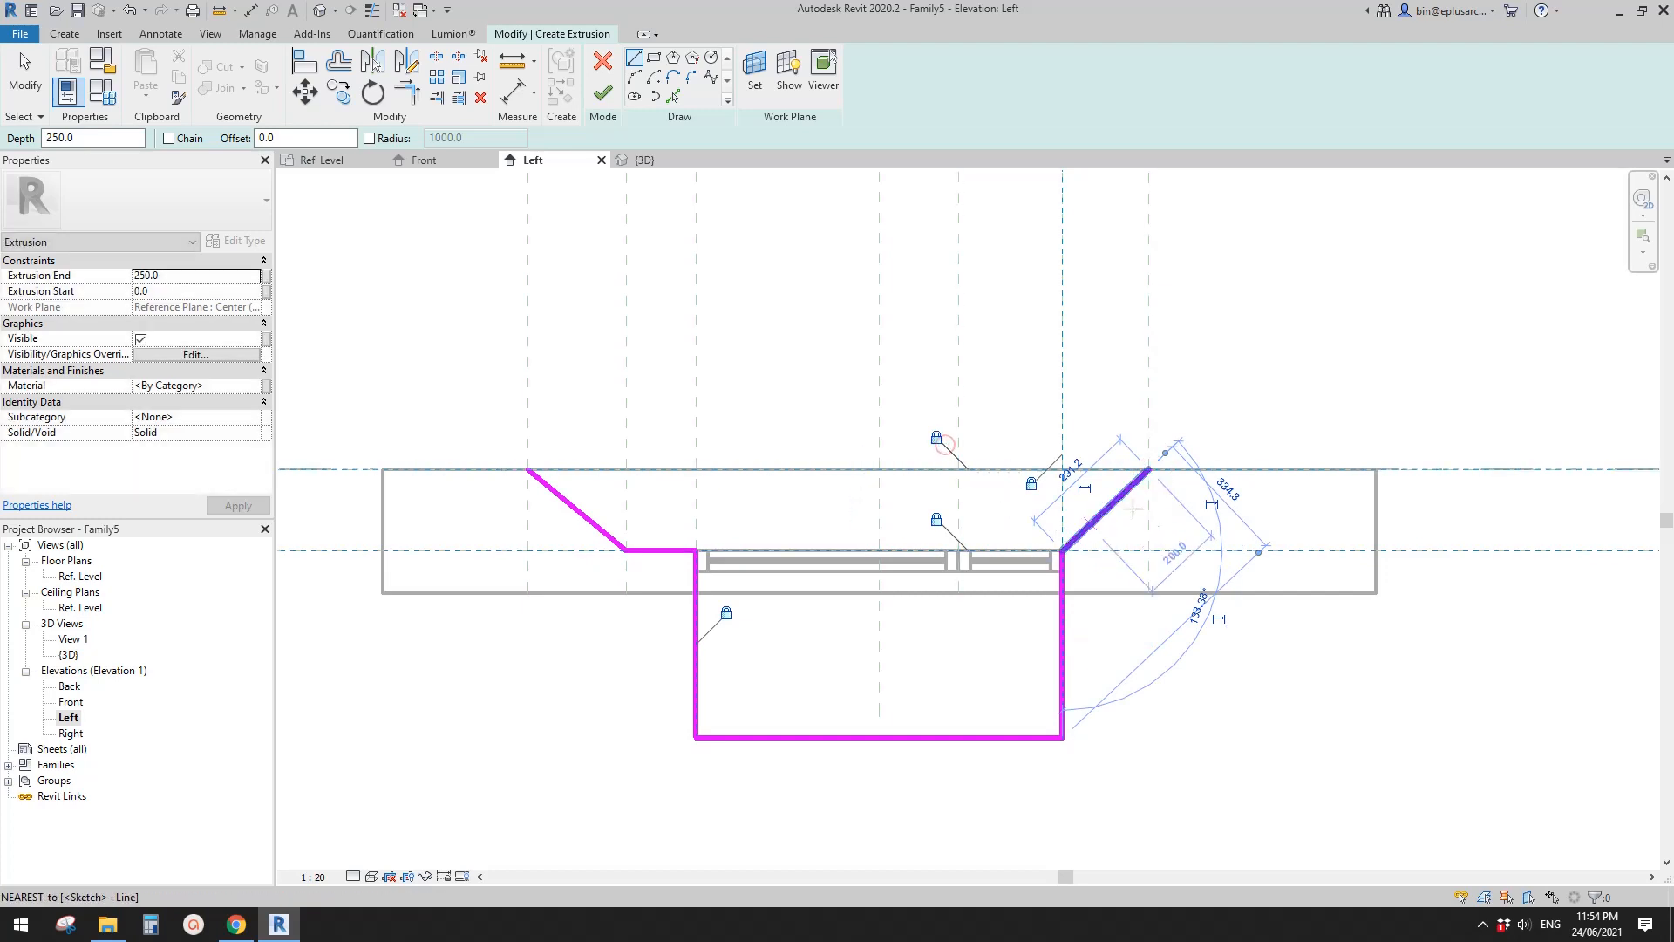
- Close the profile with a horizontal line along Ref. Level between the two diagonals' outer ends, and lock it to the level
left_click(1149, 468)
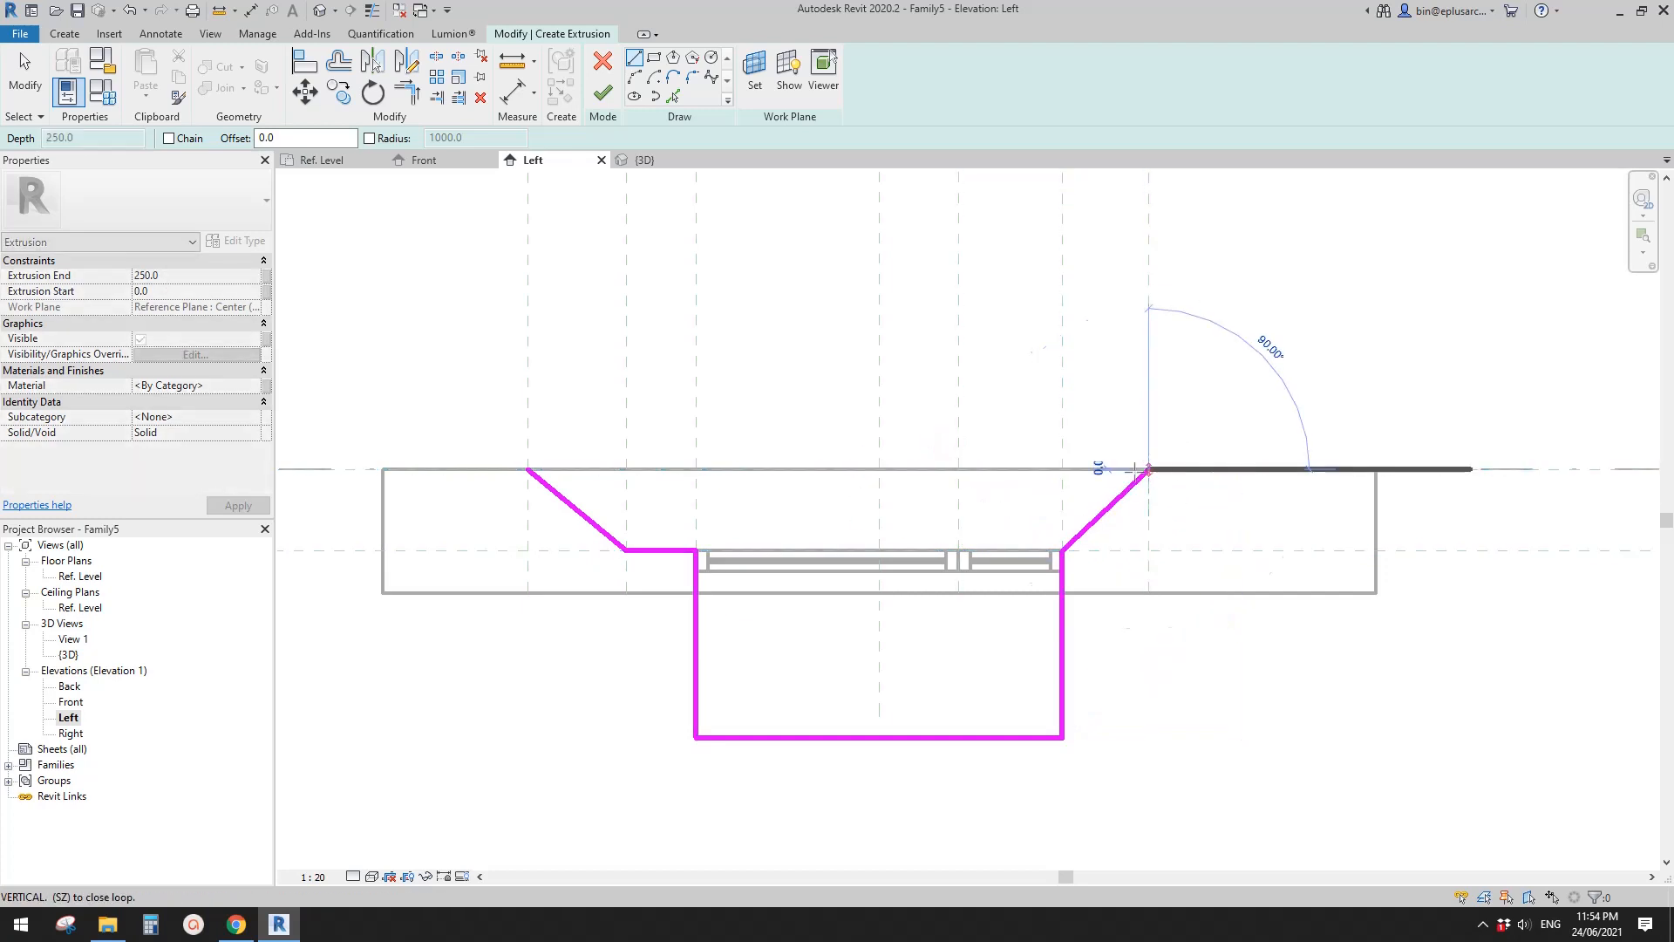
left_click(527, 469)
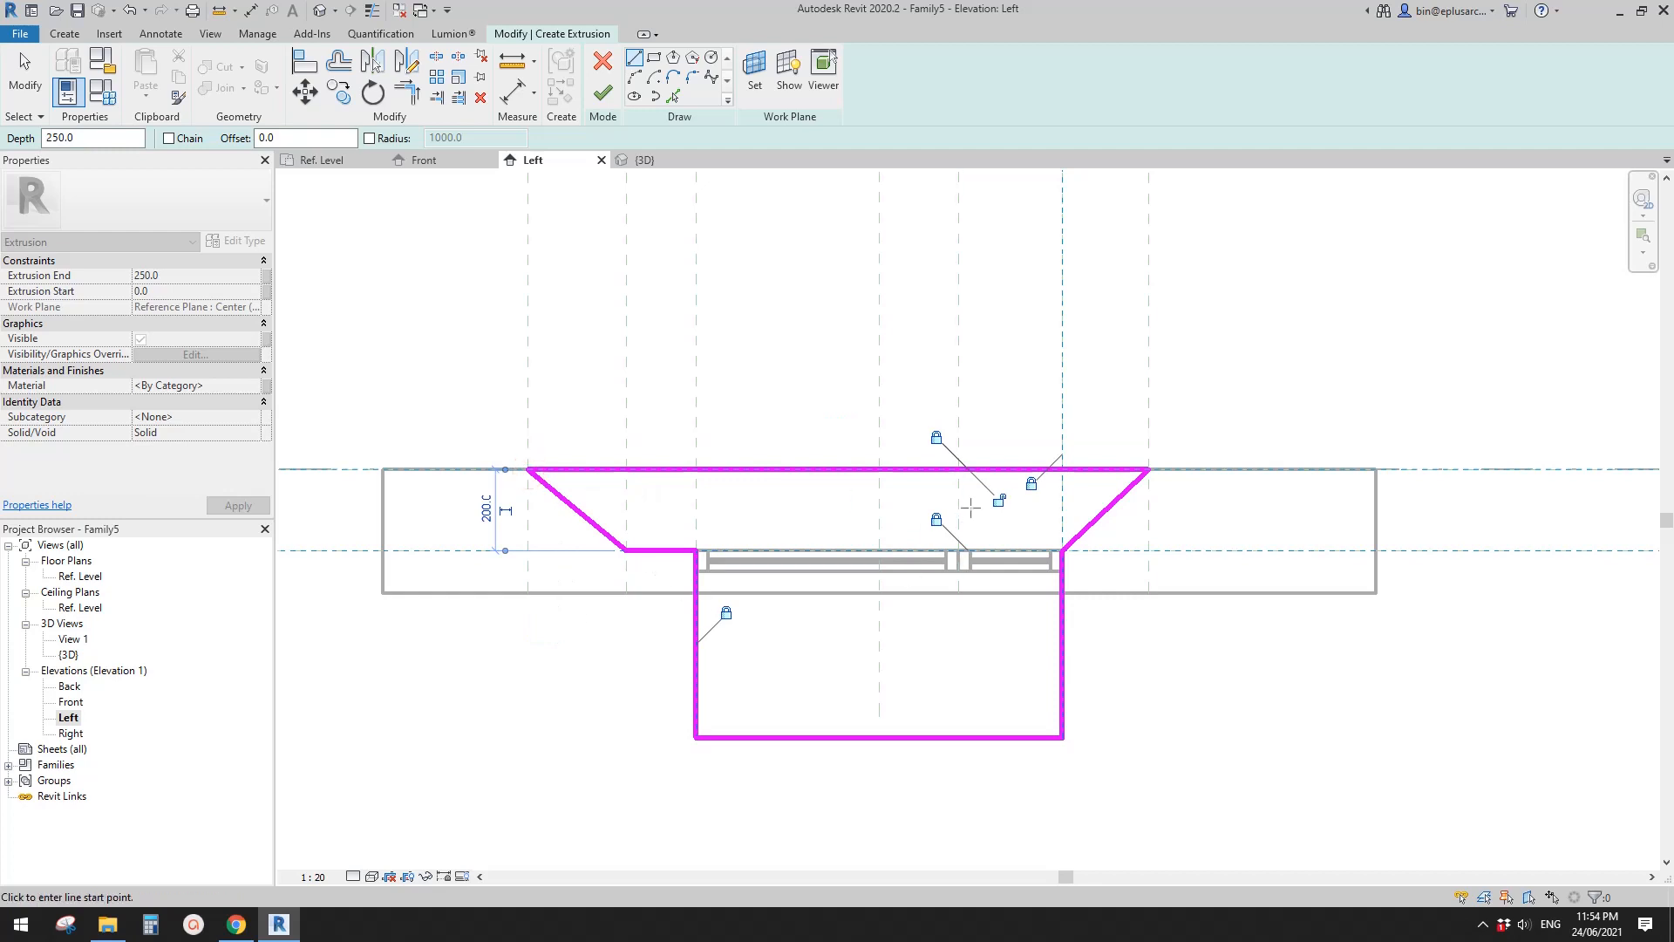
left_click(1000, 500)
scroll(926, 589, "down", 1)
middle_click_drag(926, 588, 907, 533)
key("Escape")
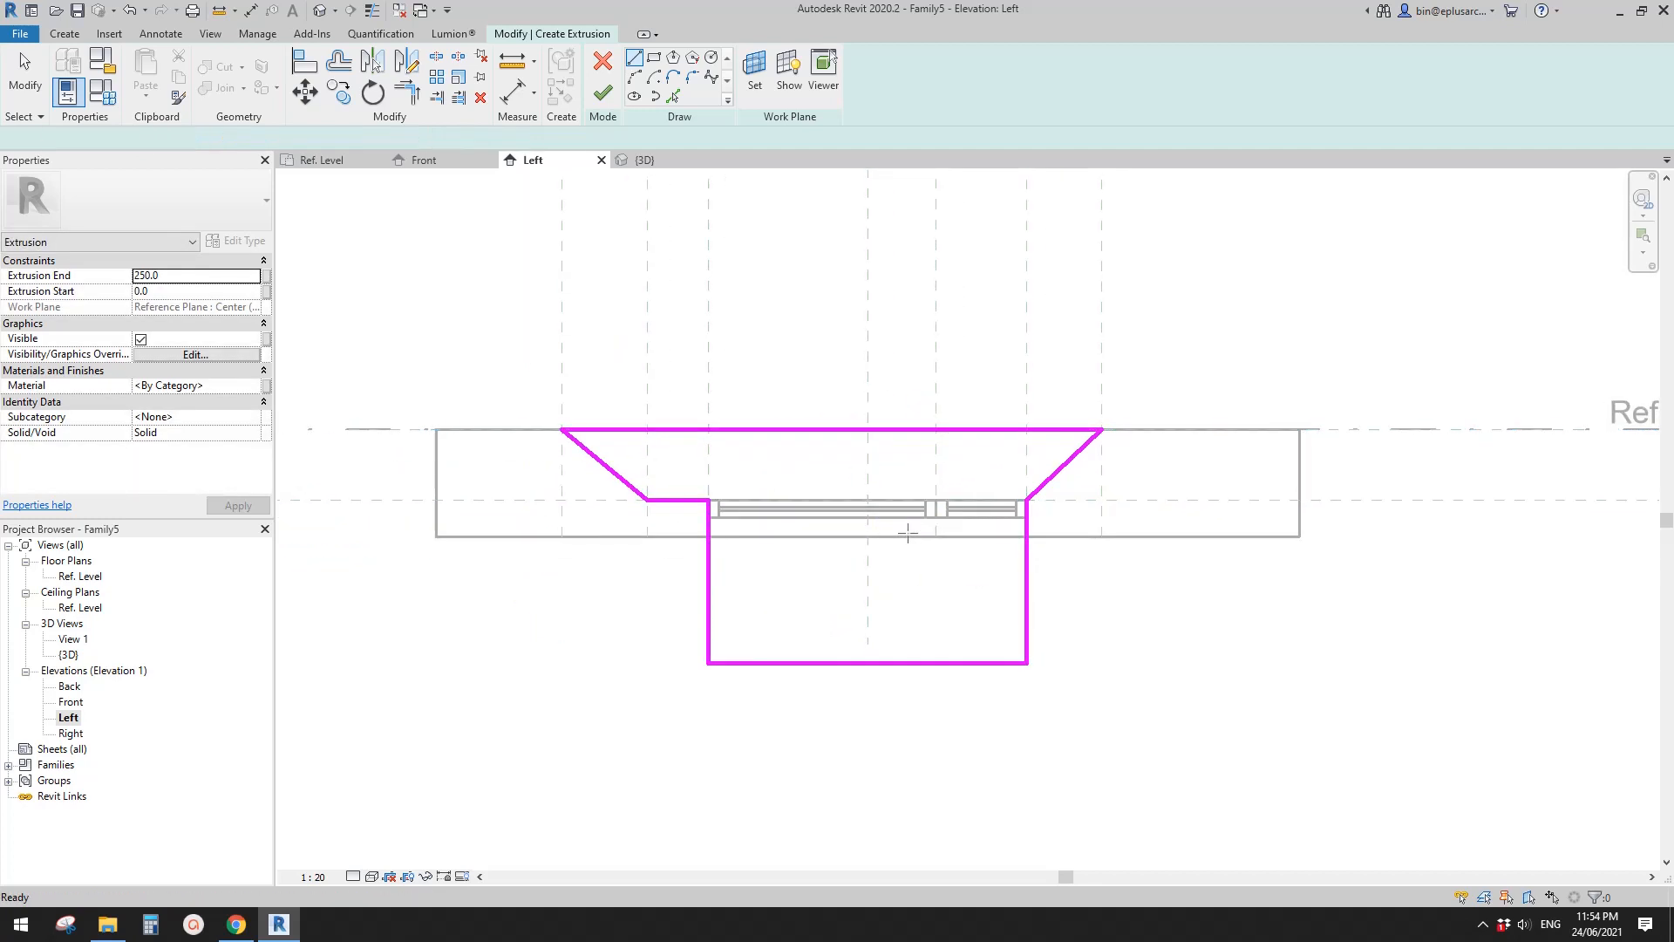
key("Escape")
- Turn on the visibility of Automatic Sketch Dimensions for the Left elevation view
scroll(912, 526, "up", 1)
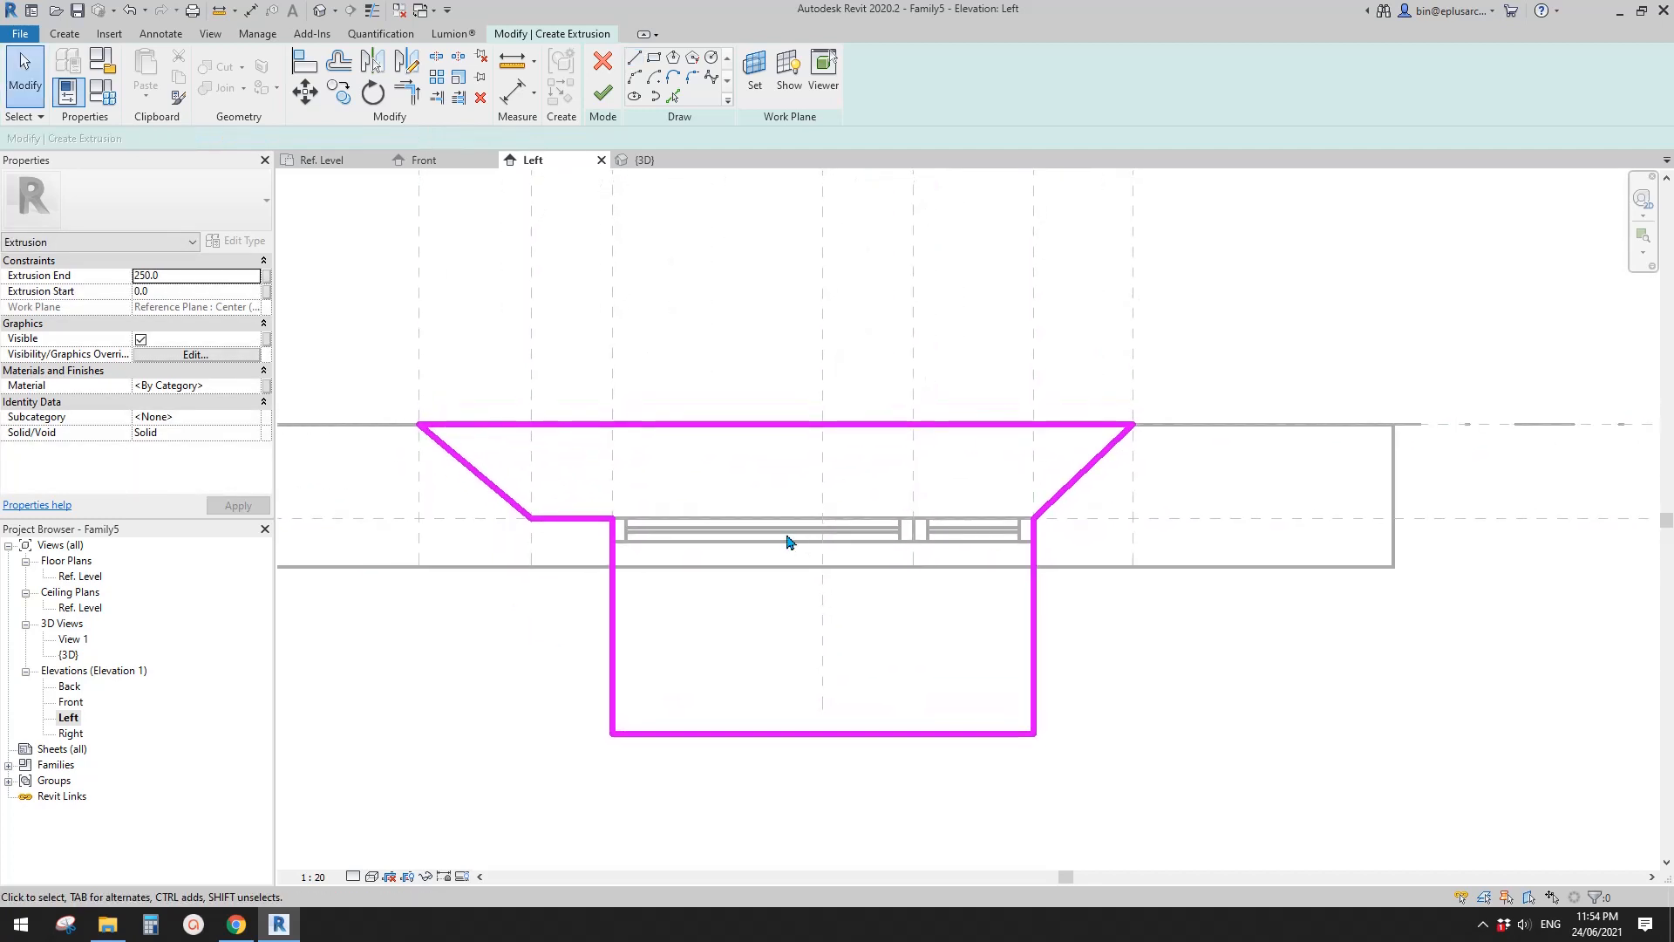
middle_click_drag(1039, 506, 1011, 497)
middle_click_drag(732, 647, 751, 606)
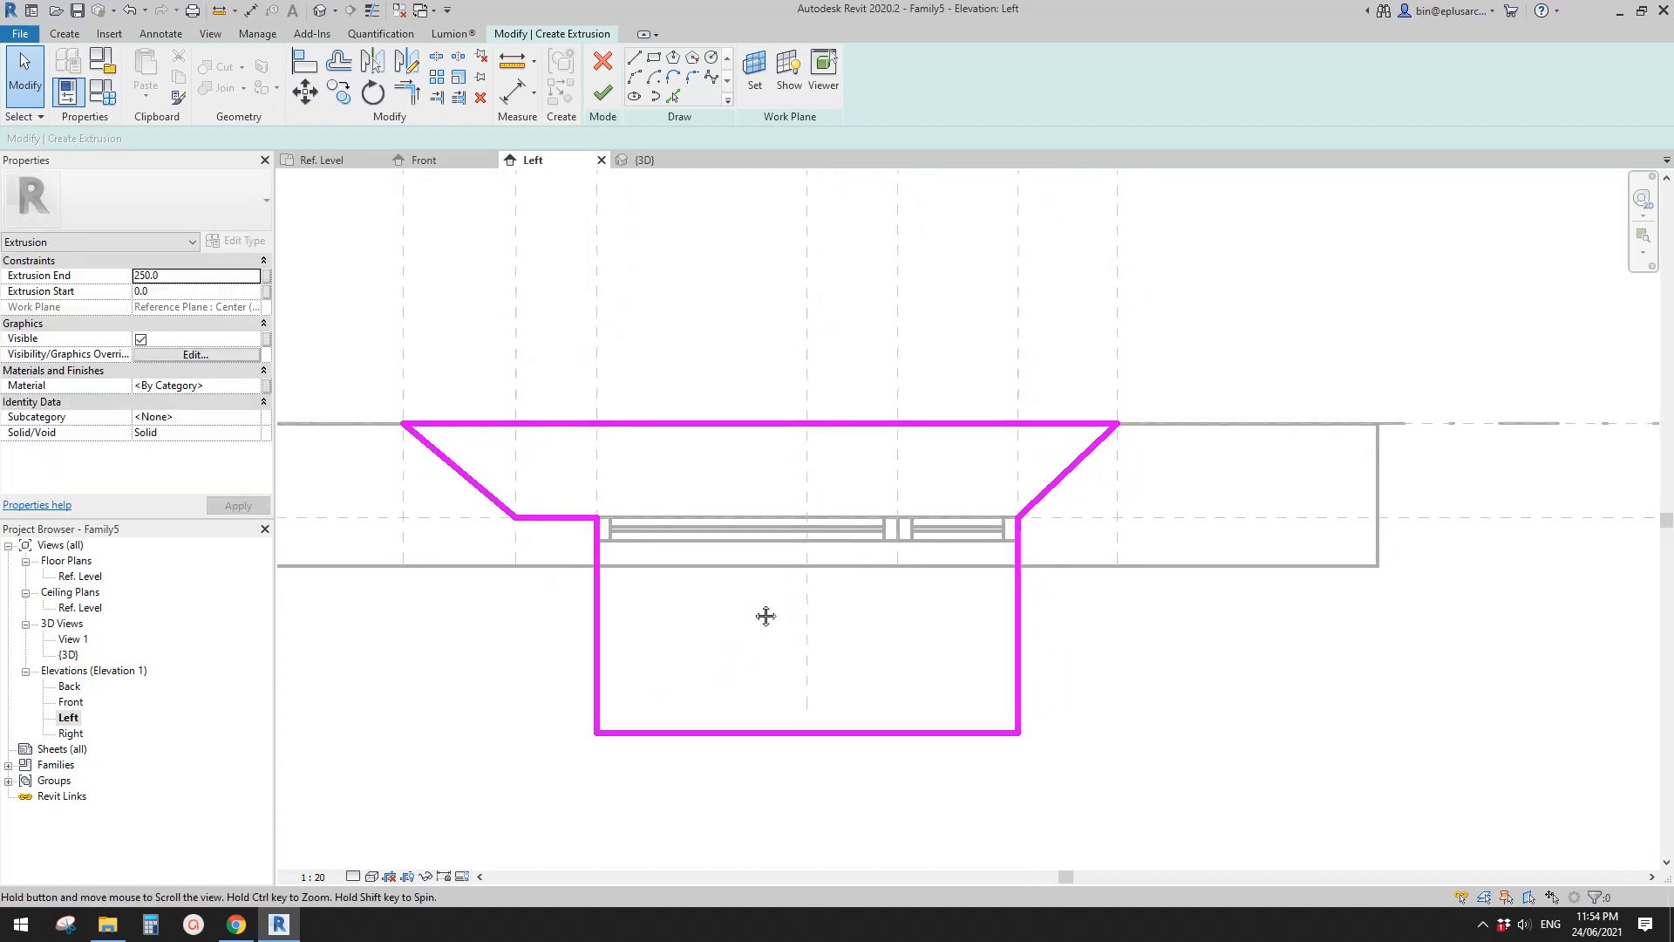
key("v")
key("g")
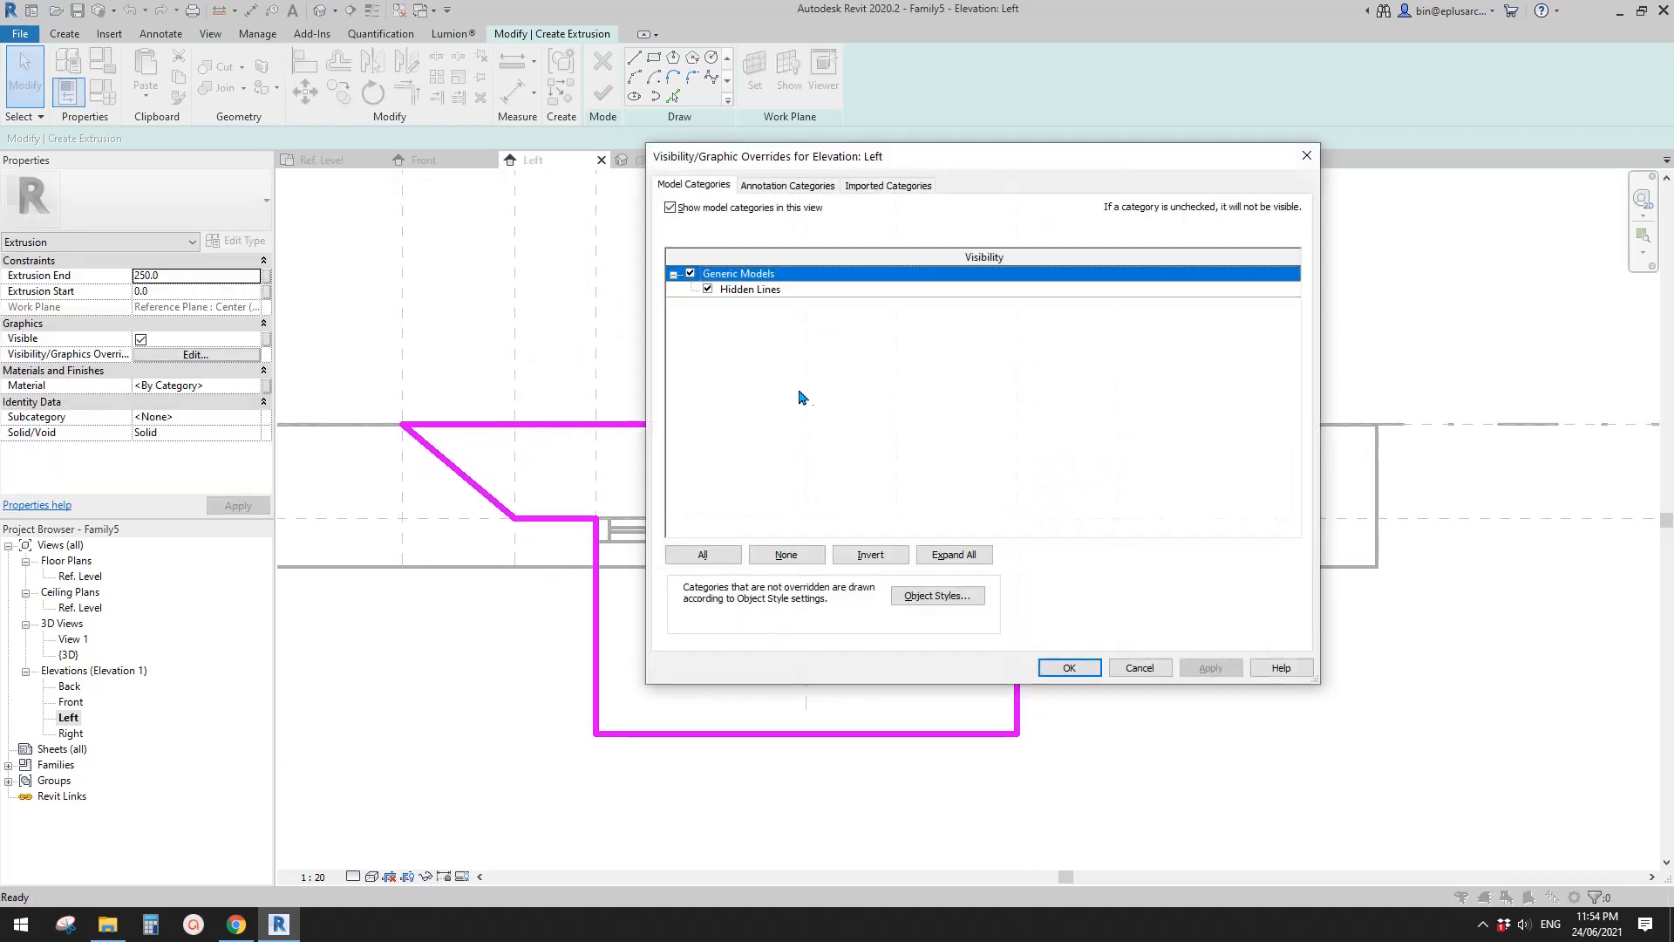
left_click(762, 188)
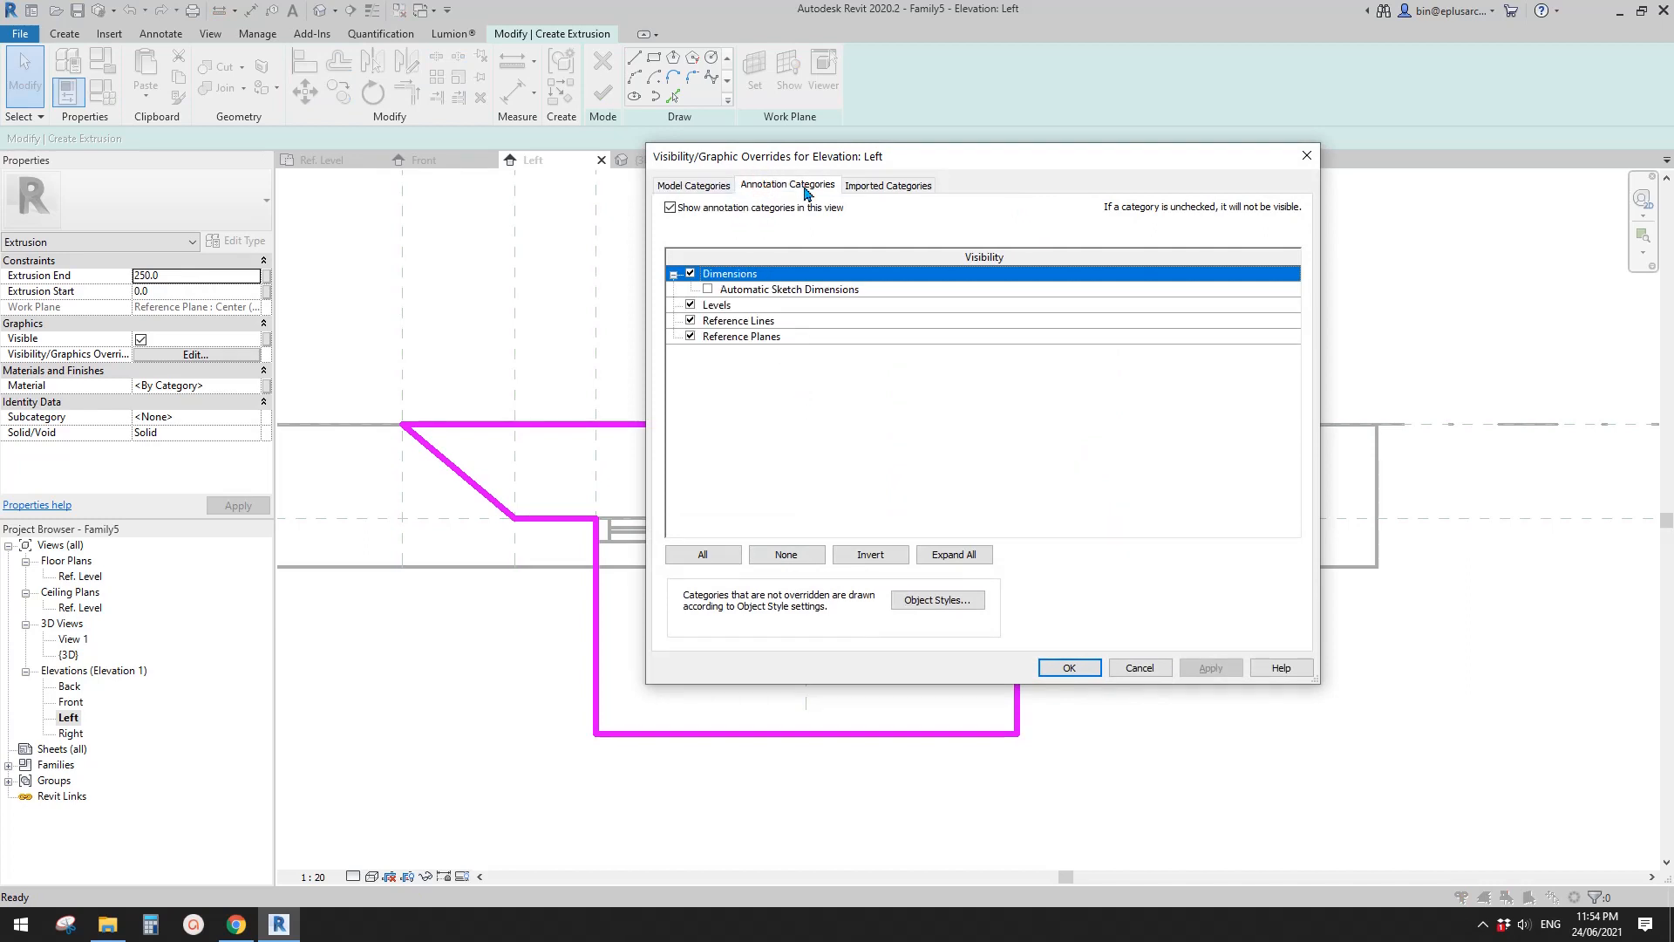
left_click(708, 290)
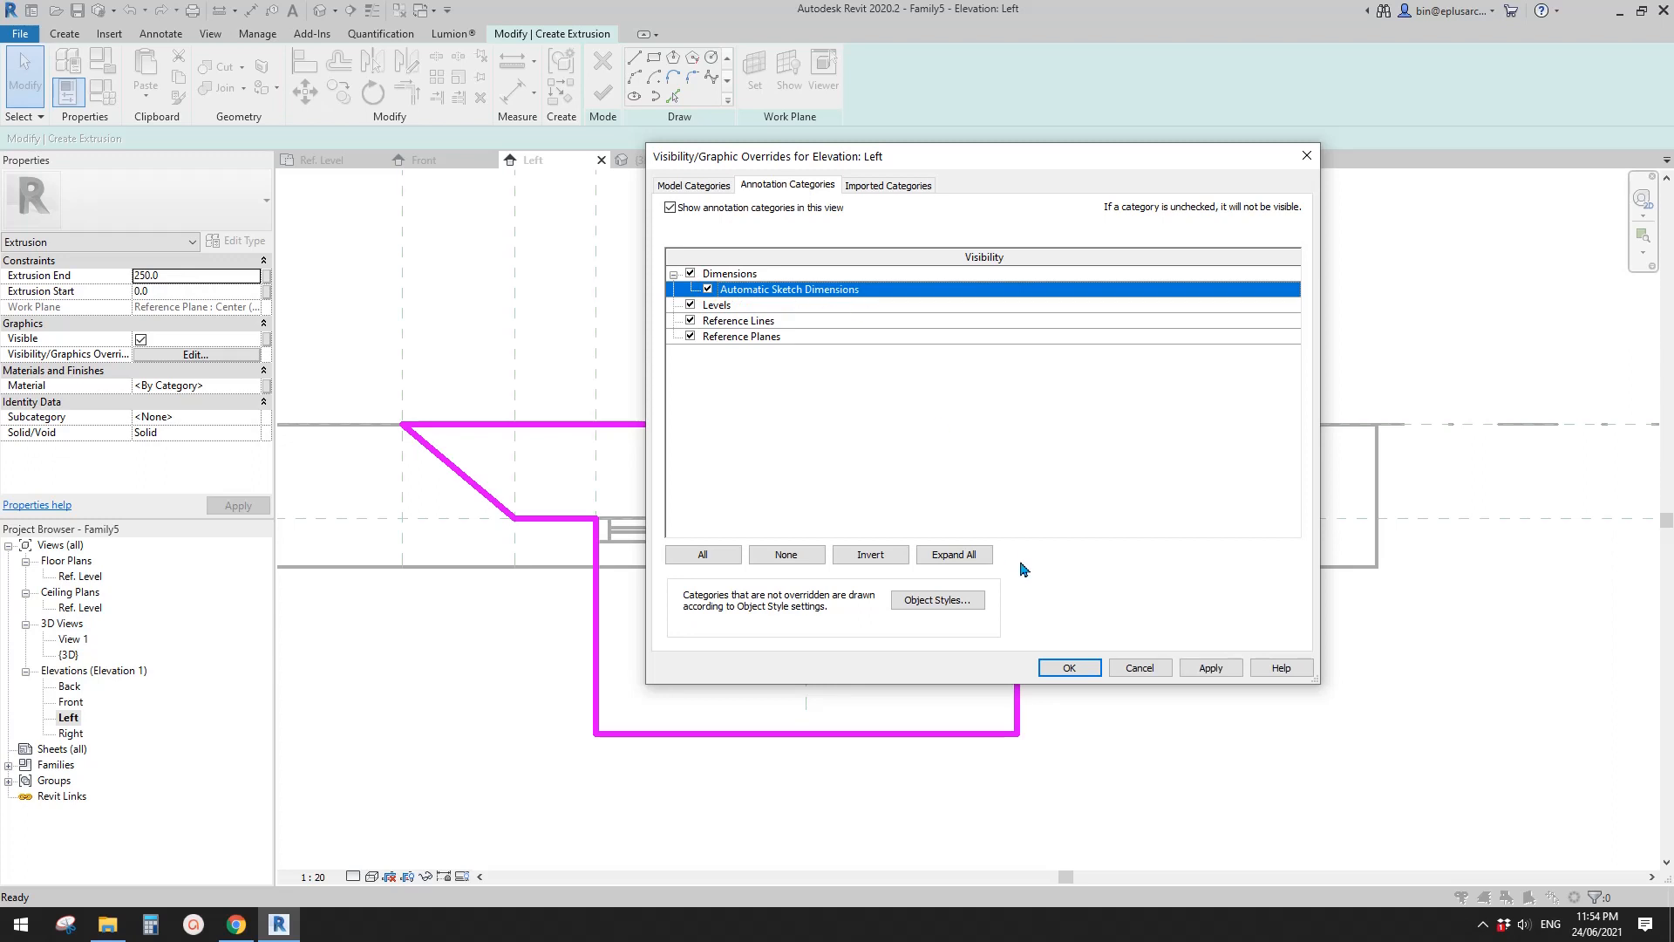
left_click(1079, 670)
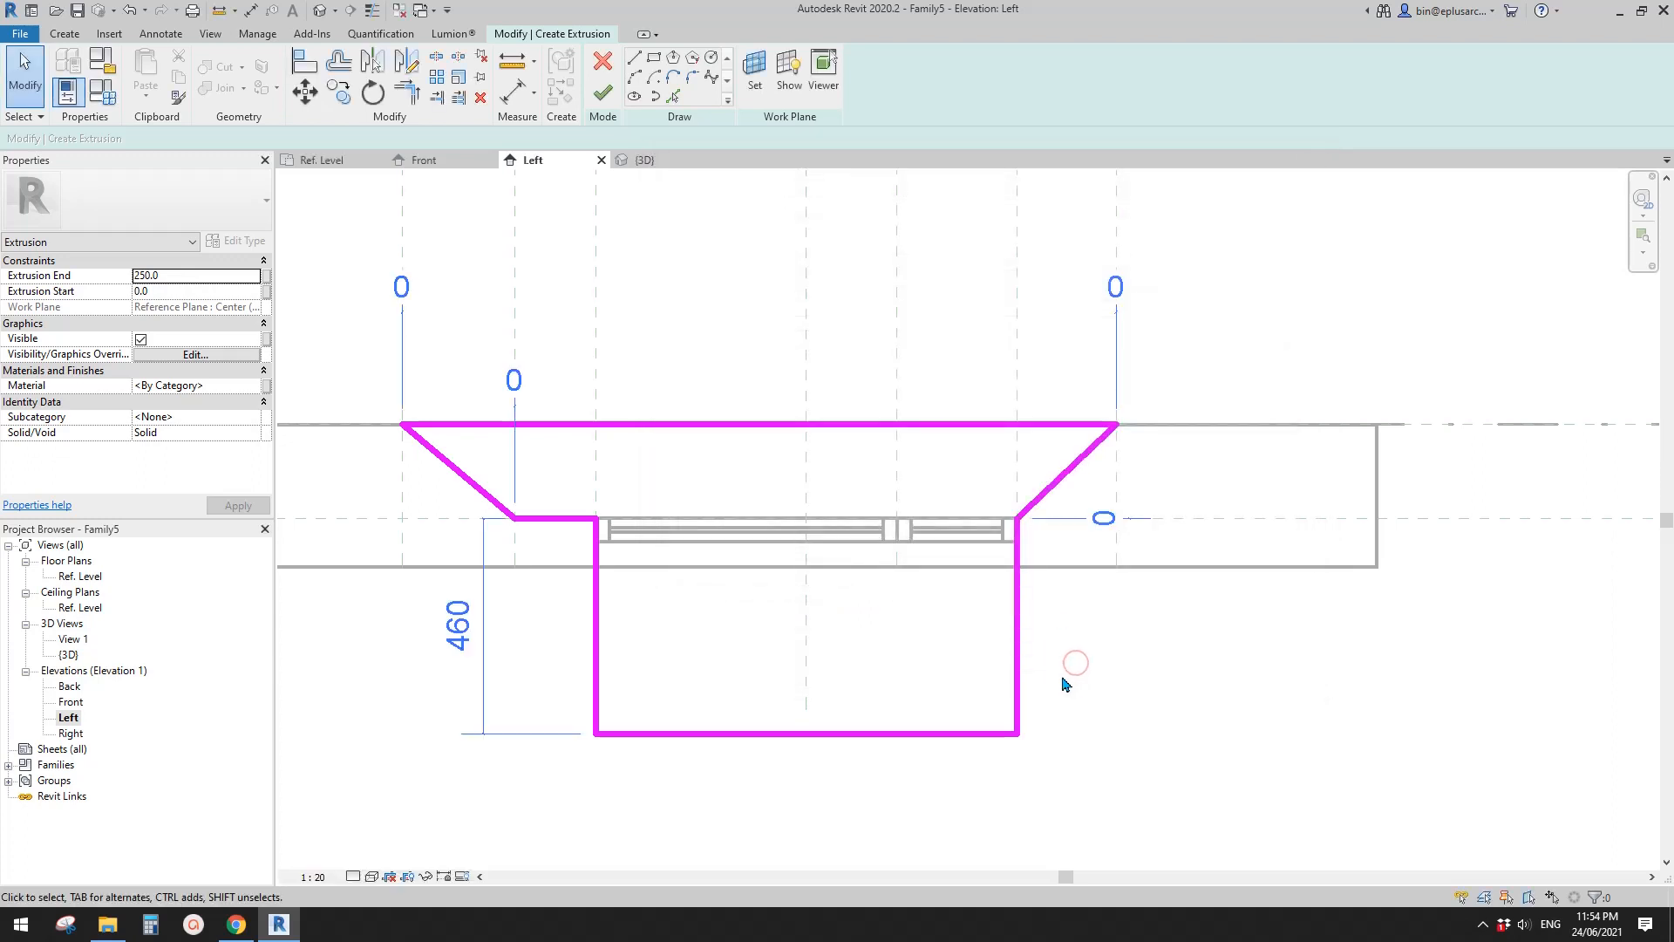
scroll(1077, 575, "down", 2)
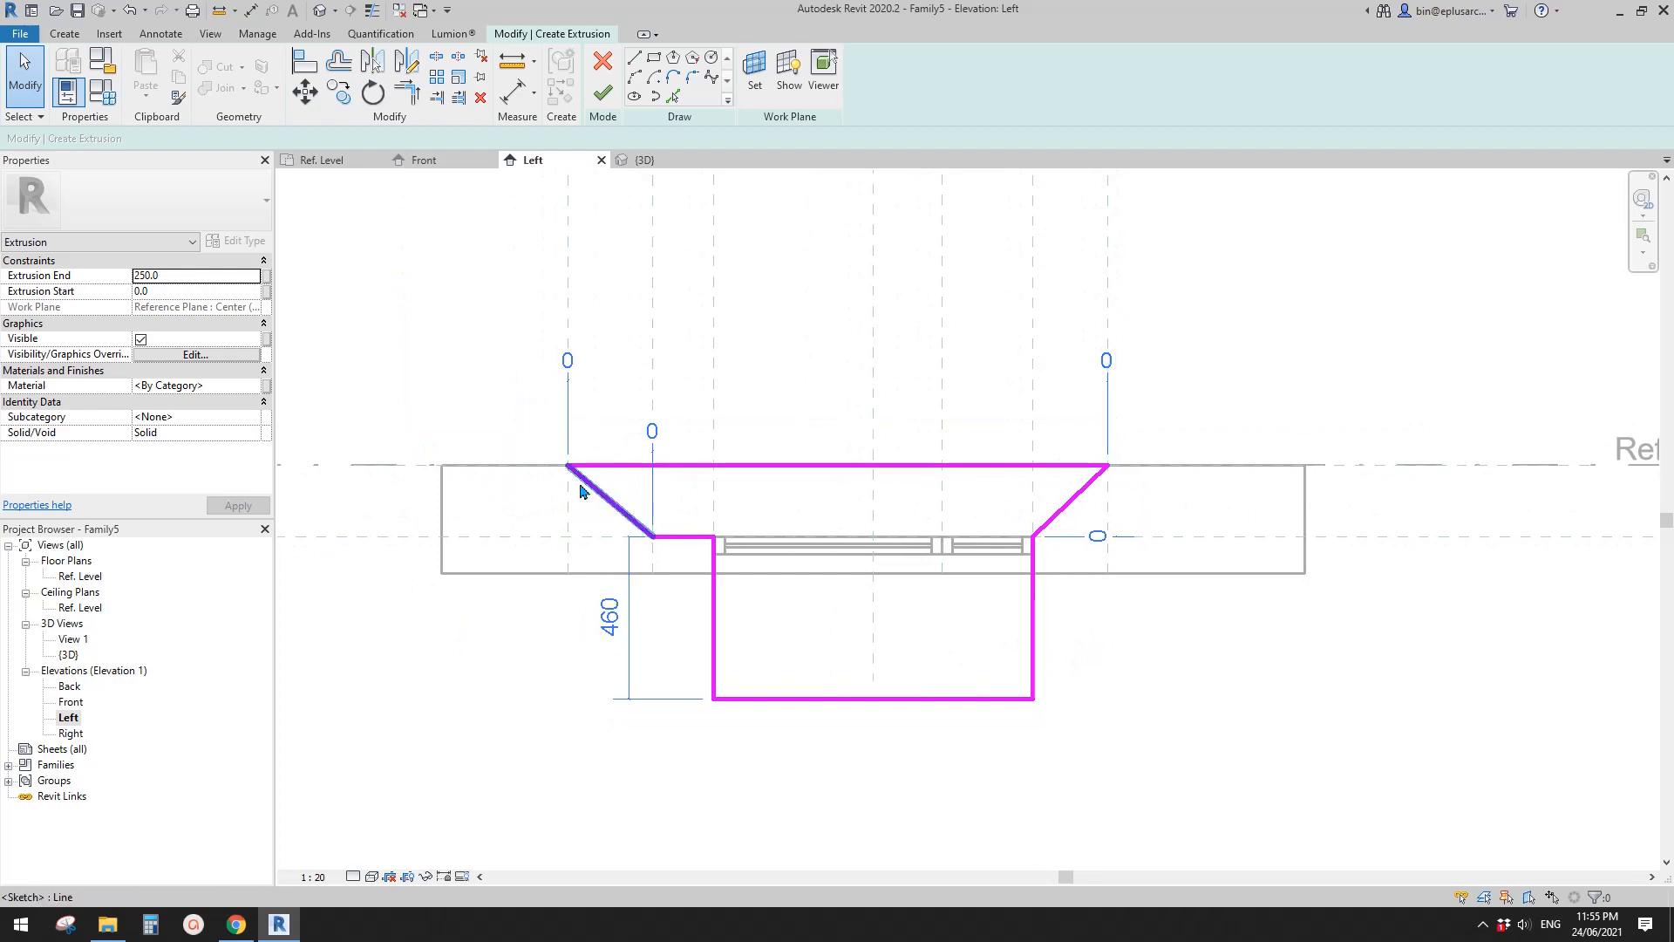
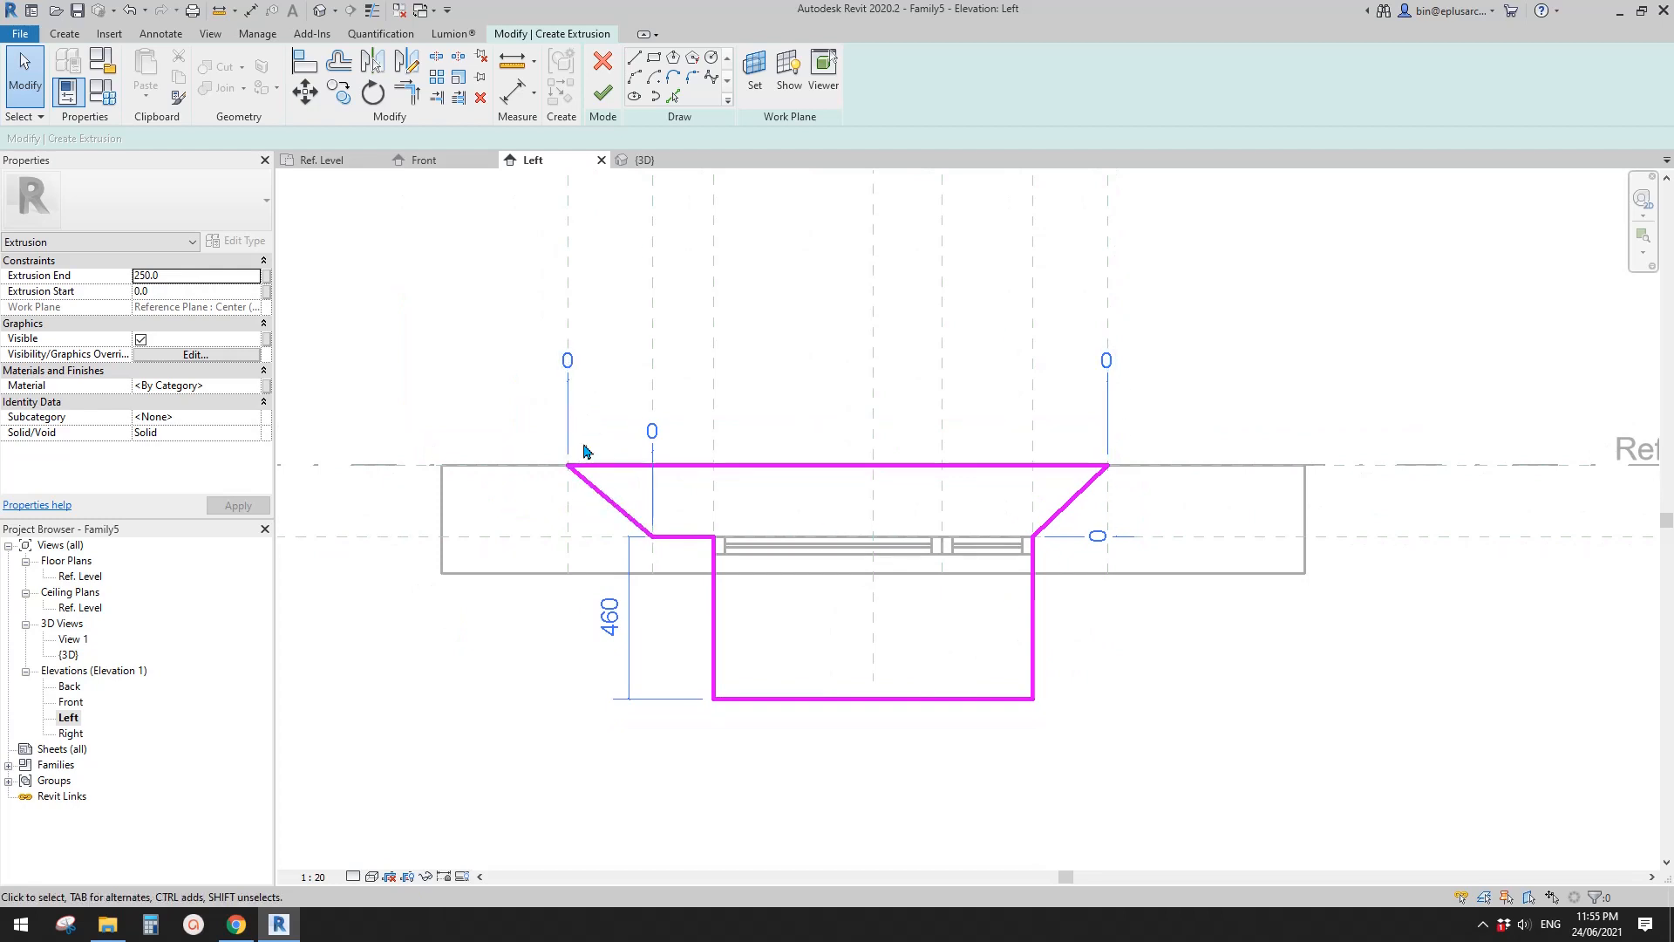
- Examine the automatic sketch dimensions around the closed bay profile for ends not yet constrained to reference planes
mouse_move(571, 460)
middle_mouse_down()
mouse_move(561, 485)
mouse_move(612, 521)
middle_mouse_up()
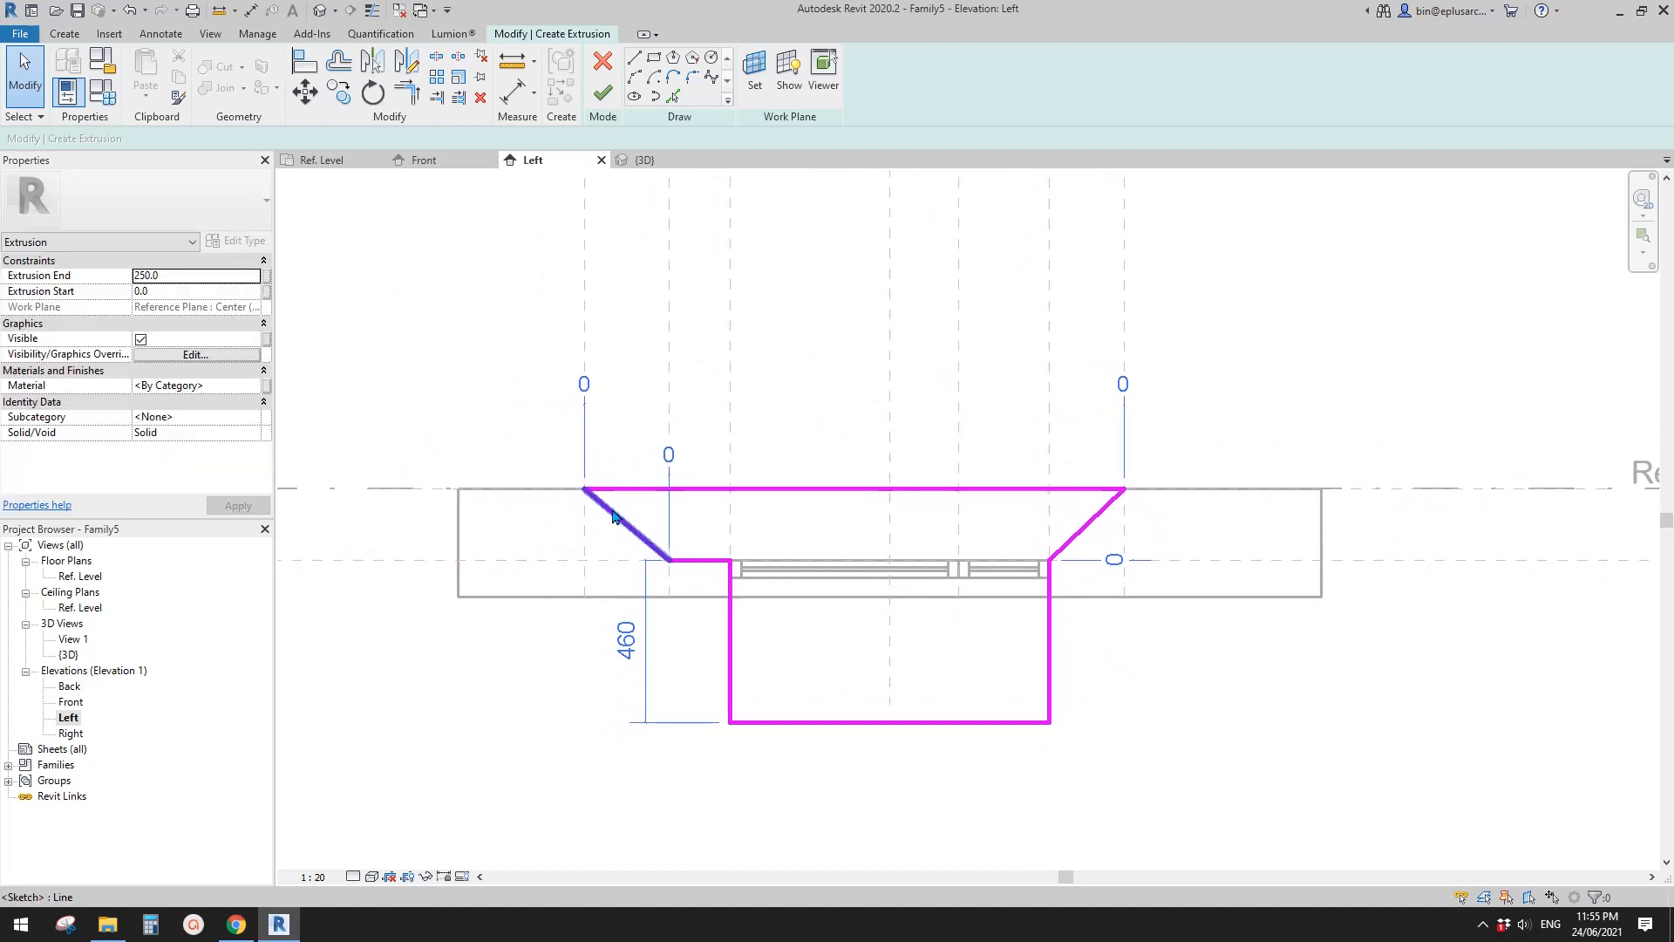
scroll(613, 526, "down", 2)
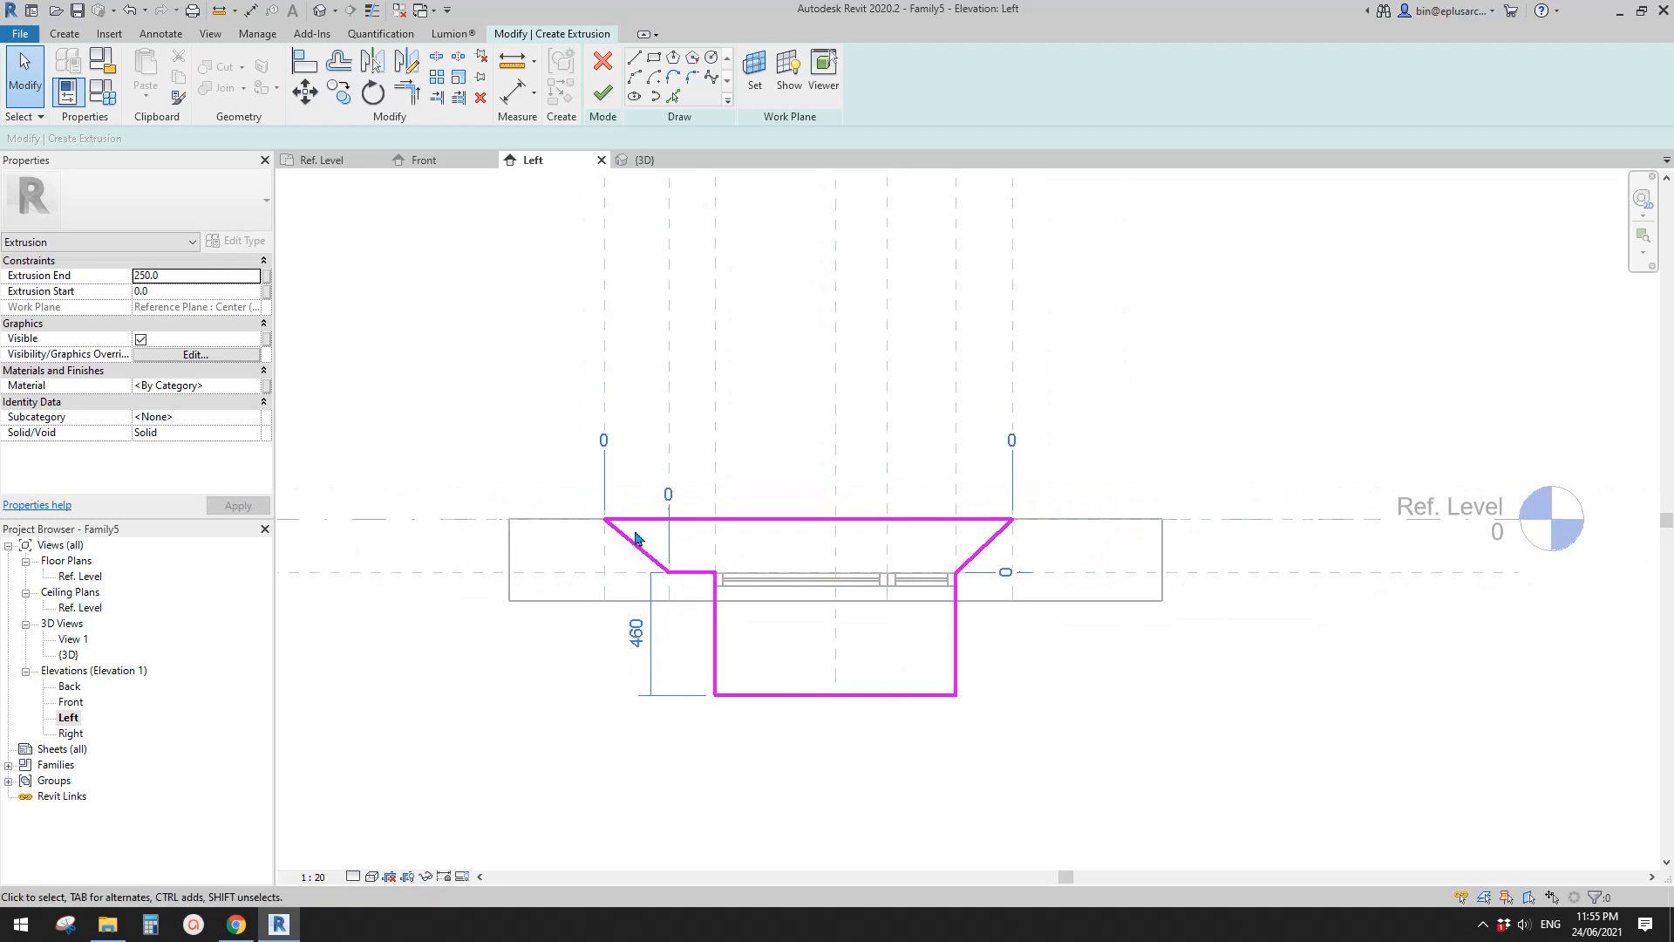
scroll(640, 547, "up", 1)
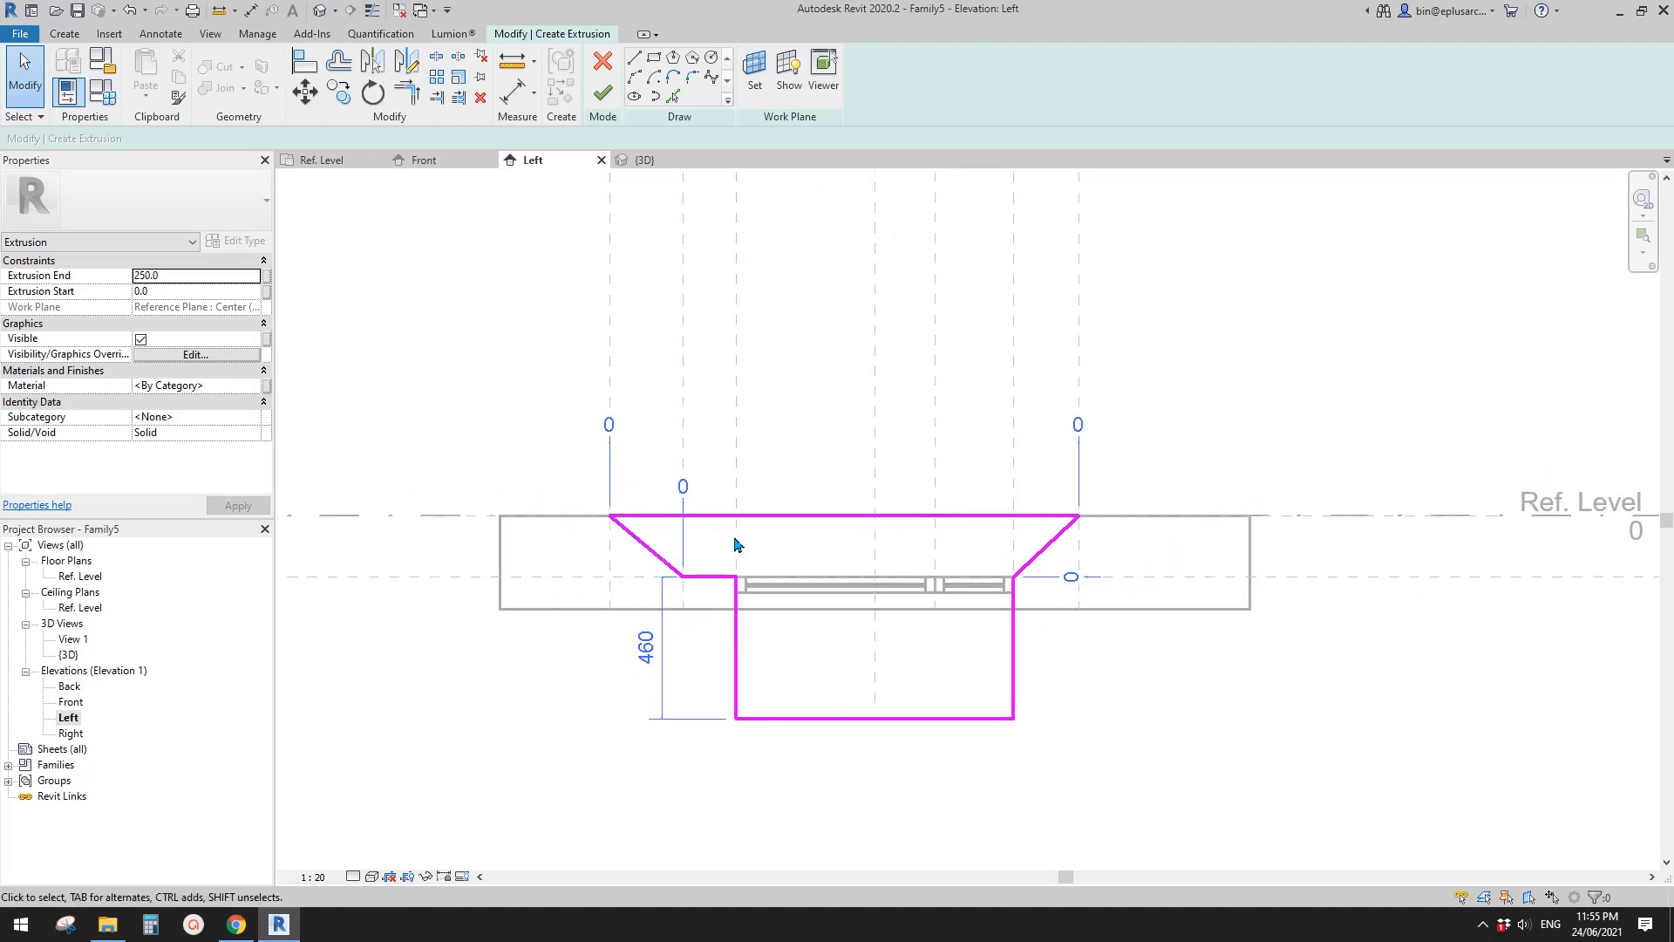
scroll(707, 562, "down", 1)
scroll(689, 567, "up", 3)
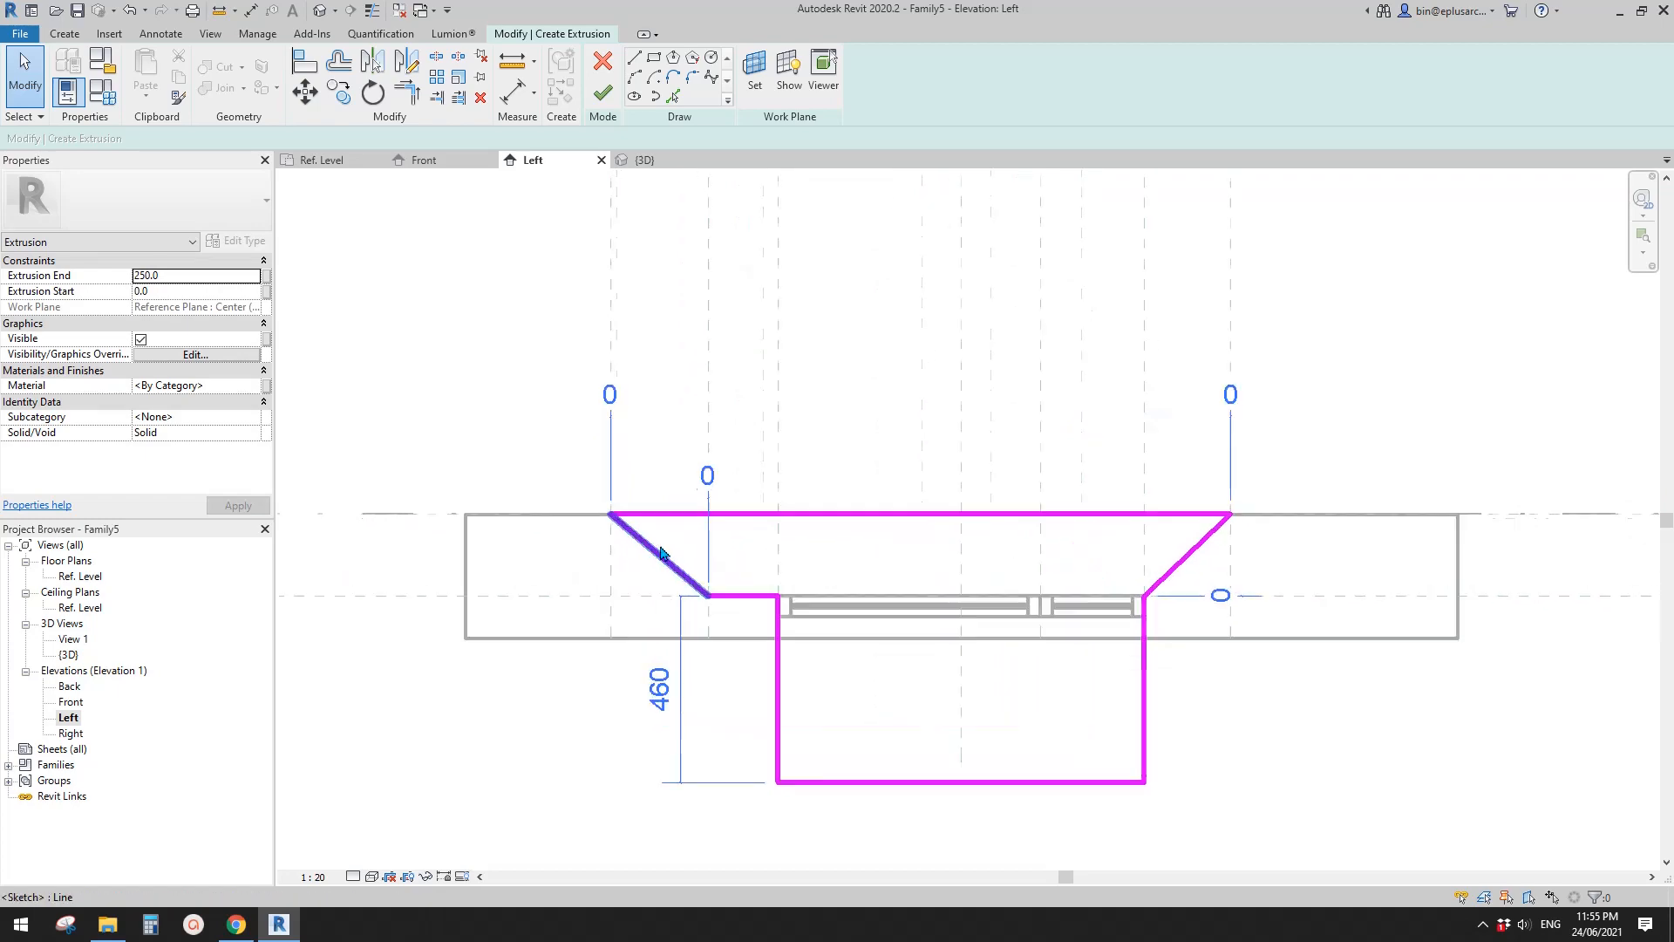
middle_click_drag(676, 549, 696, 551)
scroll(672, 542, "down", 1)
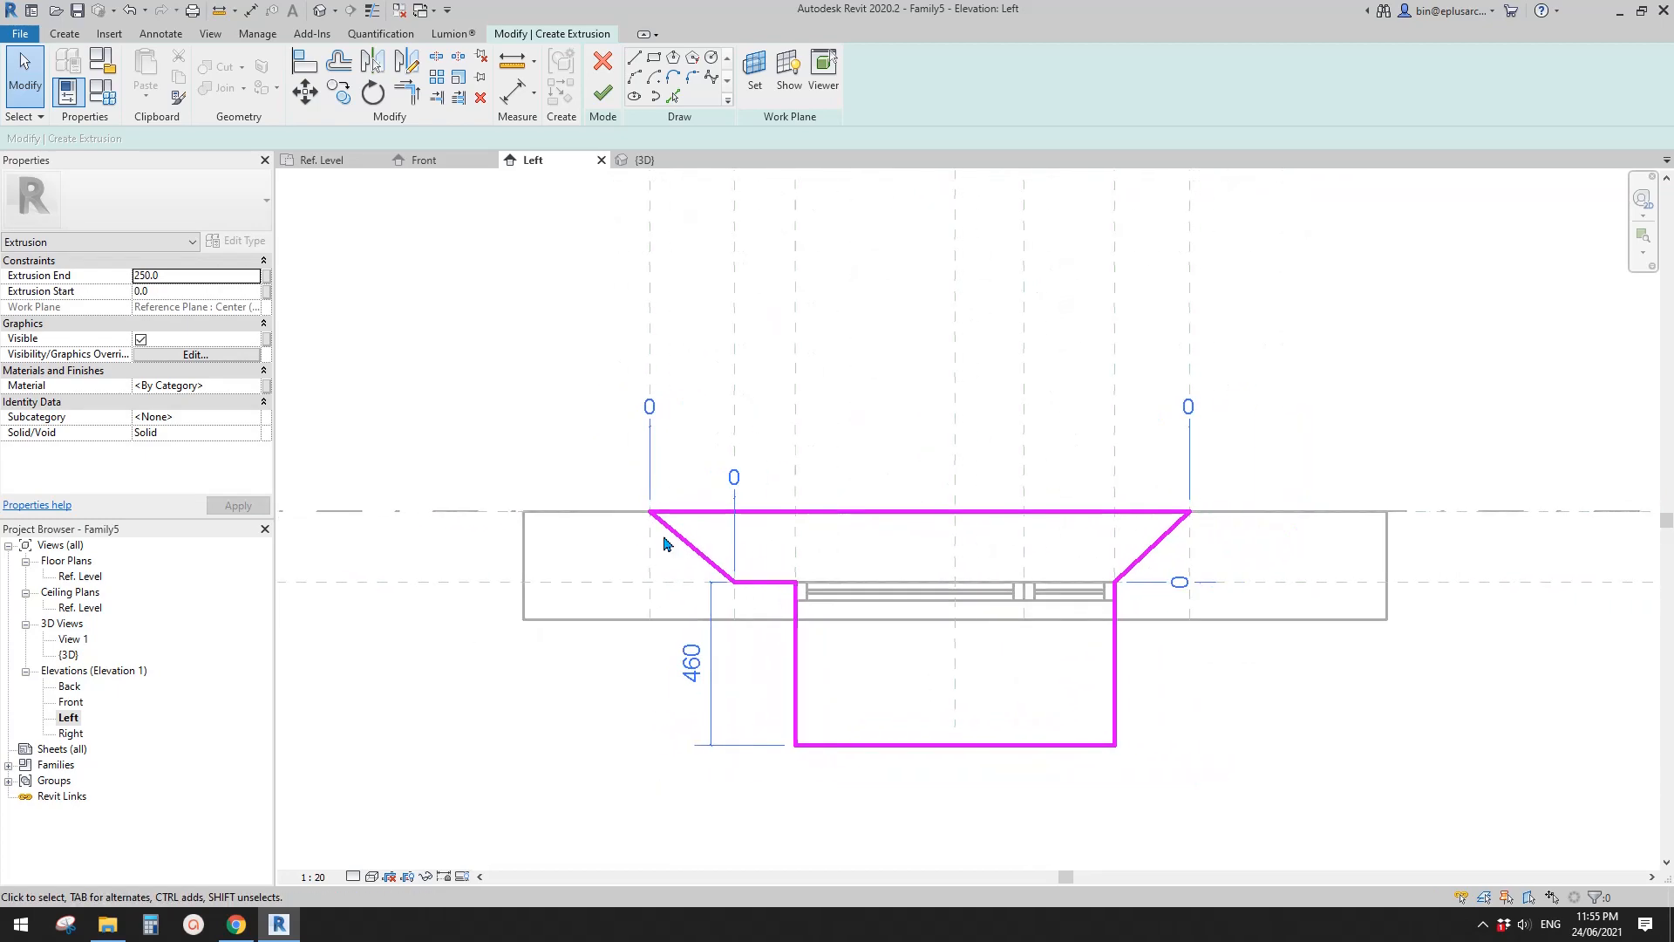
scroll(656, 542, "up", 1)
- Align both ends of the diagonal beside the short horizontal line to their vertical reference planes and lock them
key("a")
key("l")
scroll(649, 557, "up", 1)
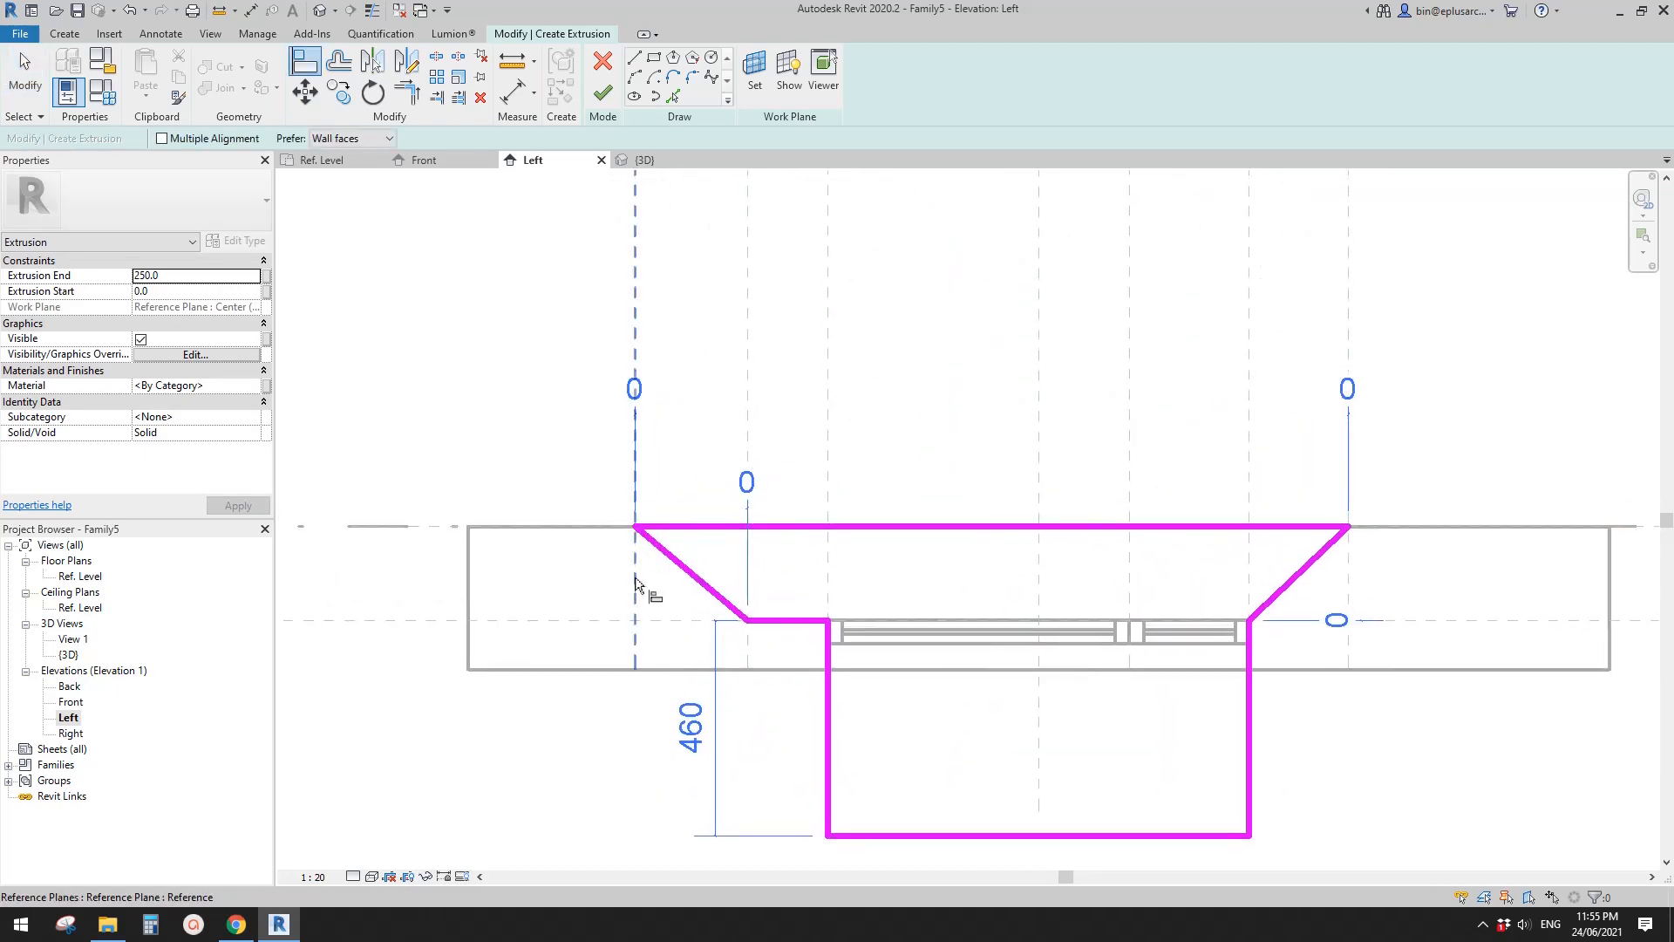
scroll(635, 579, "up", 1)
middle_click_drag(636, 593, 631, 598)
left_click(631, 597)
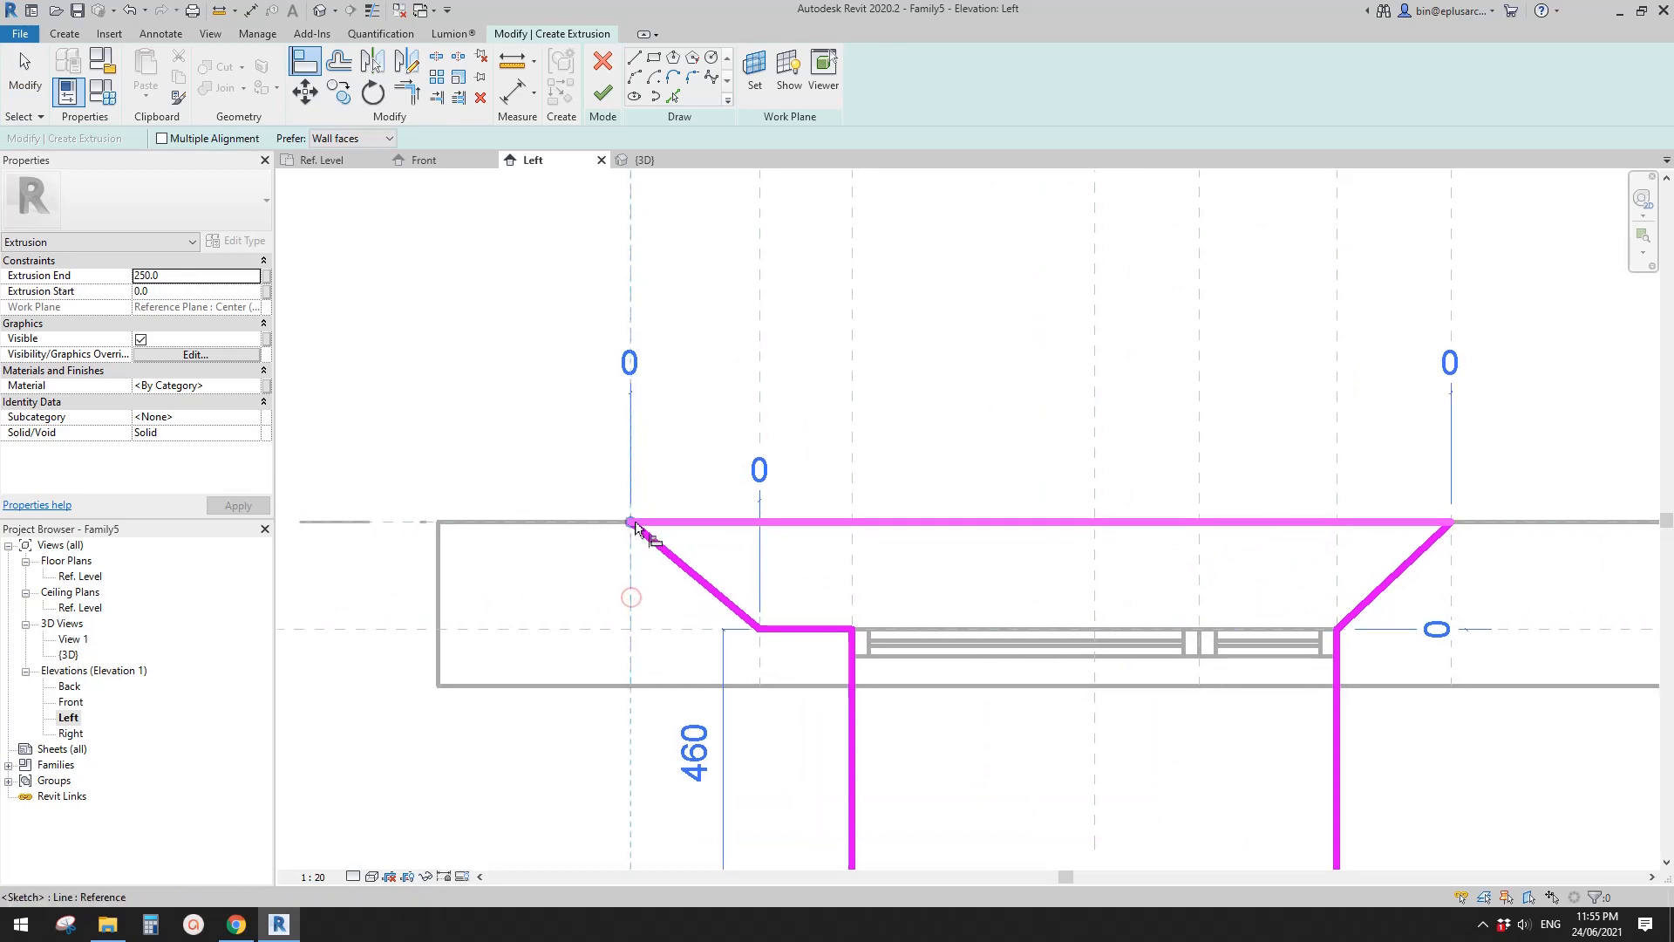
left_click(654, 540)
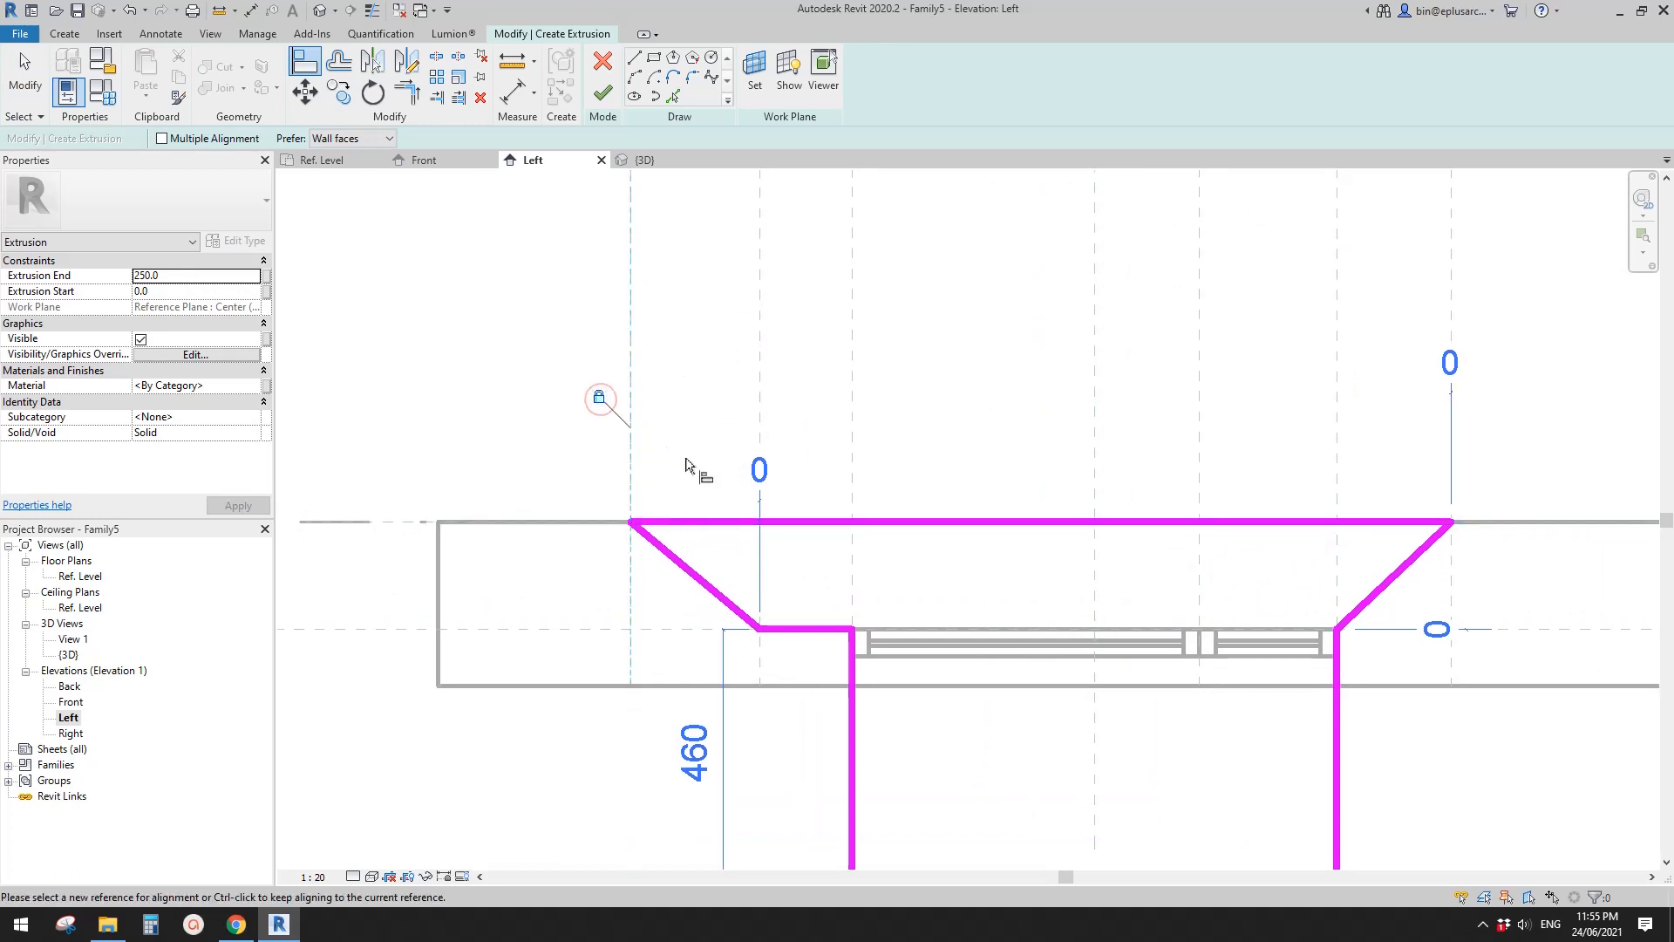
middle_click_drag(686, 465, 641, 488)
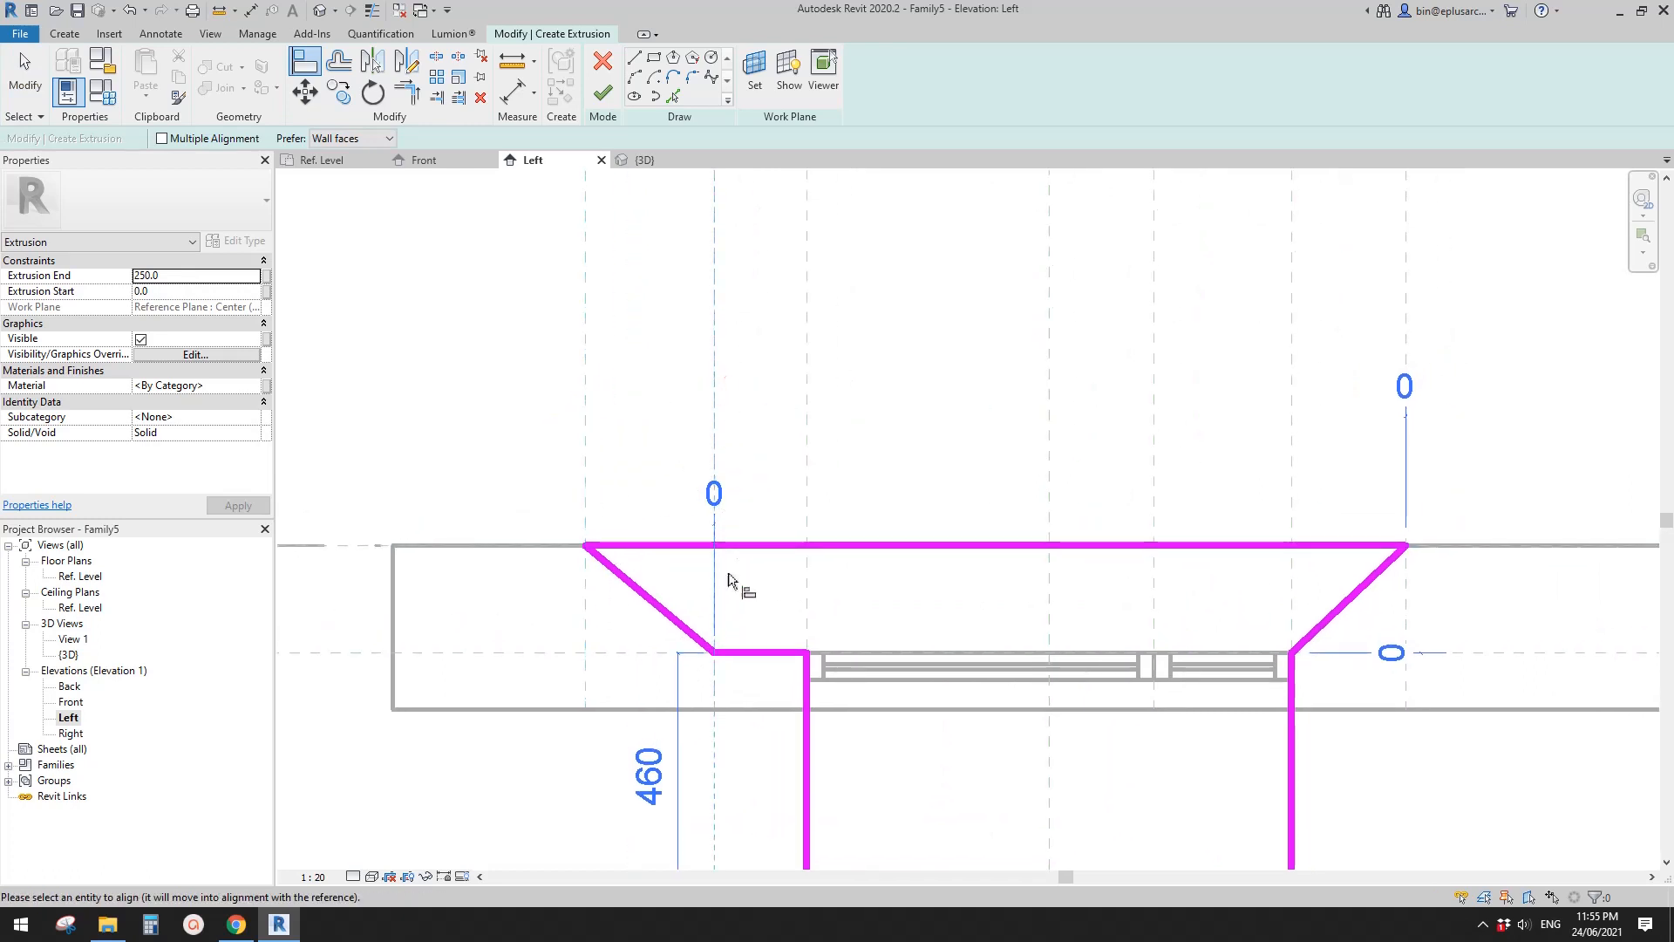
left_click(728, 664)
scroll(729, 482, "down", 1)
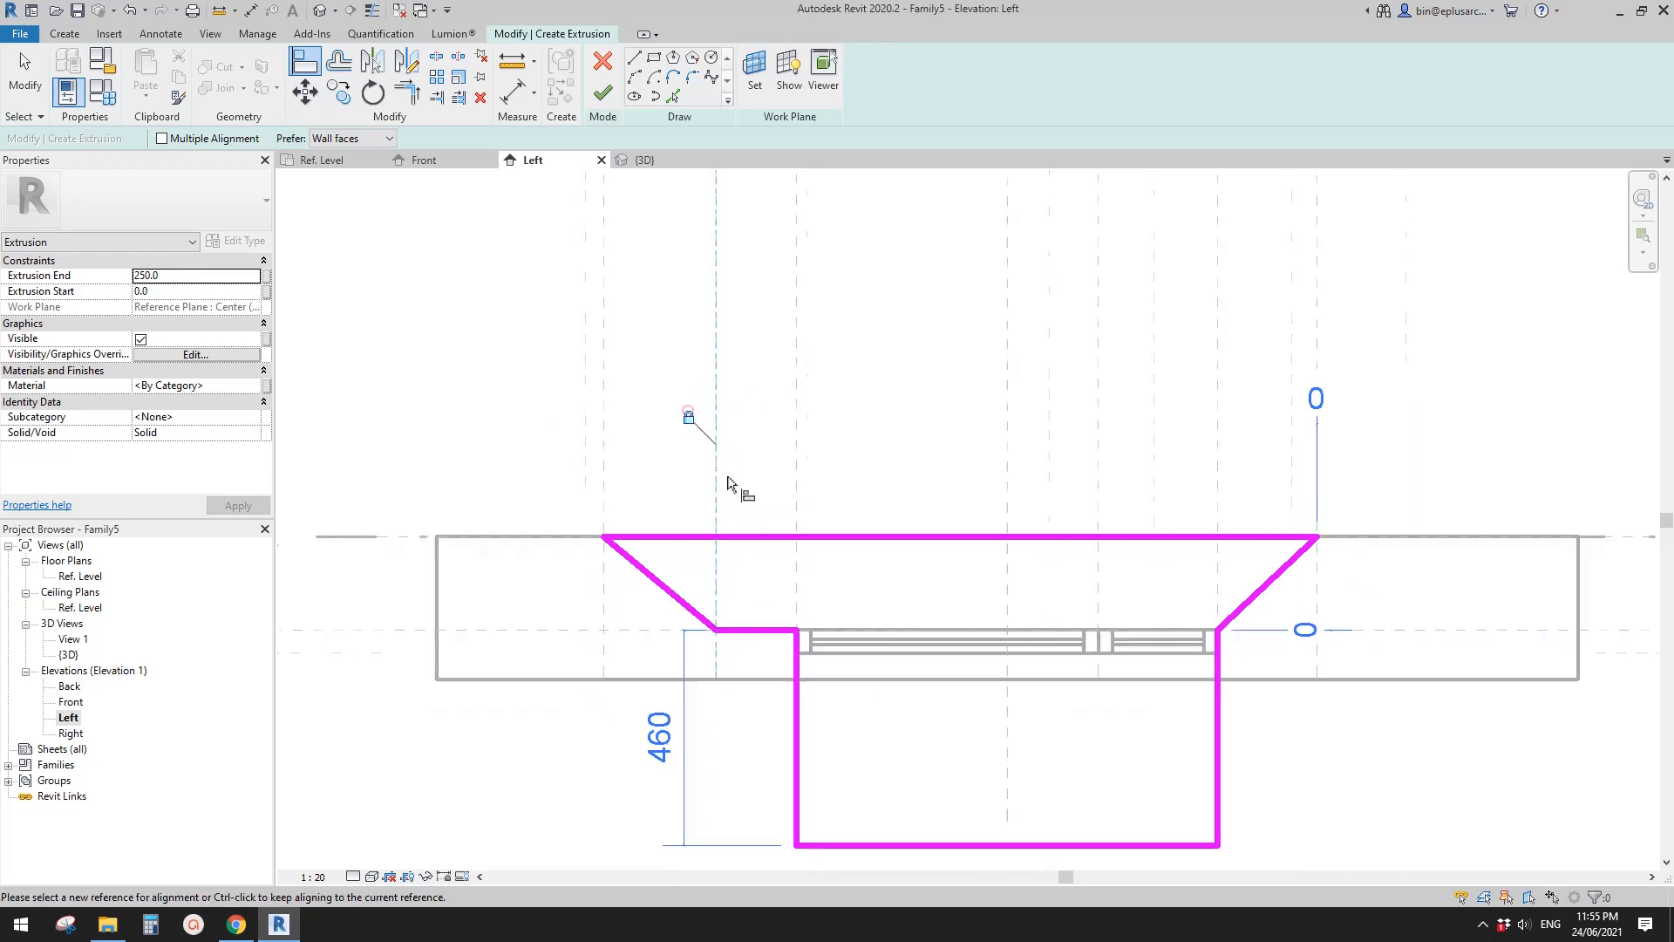
- Align and lock the opposite diagonal's outer end to its vertical reference plane and its inner end to the horizontal reference plane
middle_click_drag(943, 469, 692, 464)
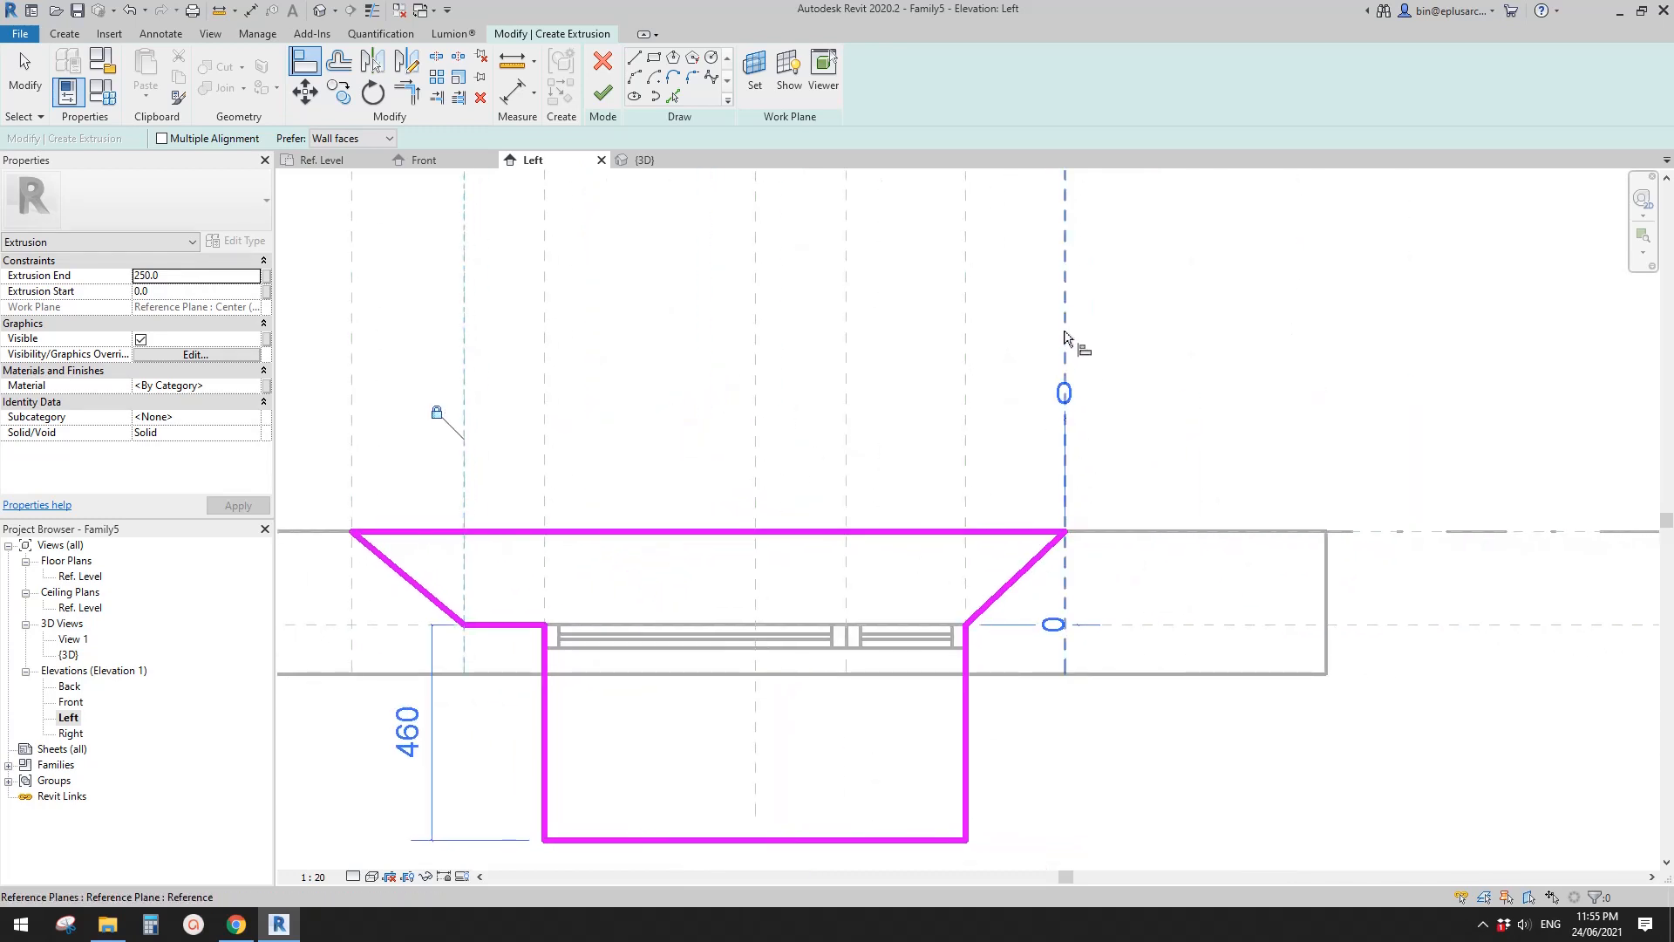
left_click(1064, 322)
left_click(1034, 391)
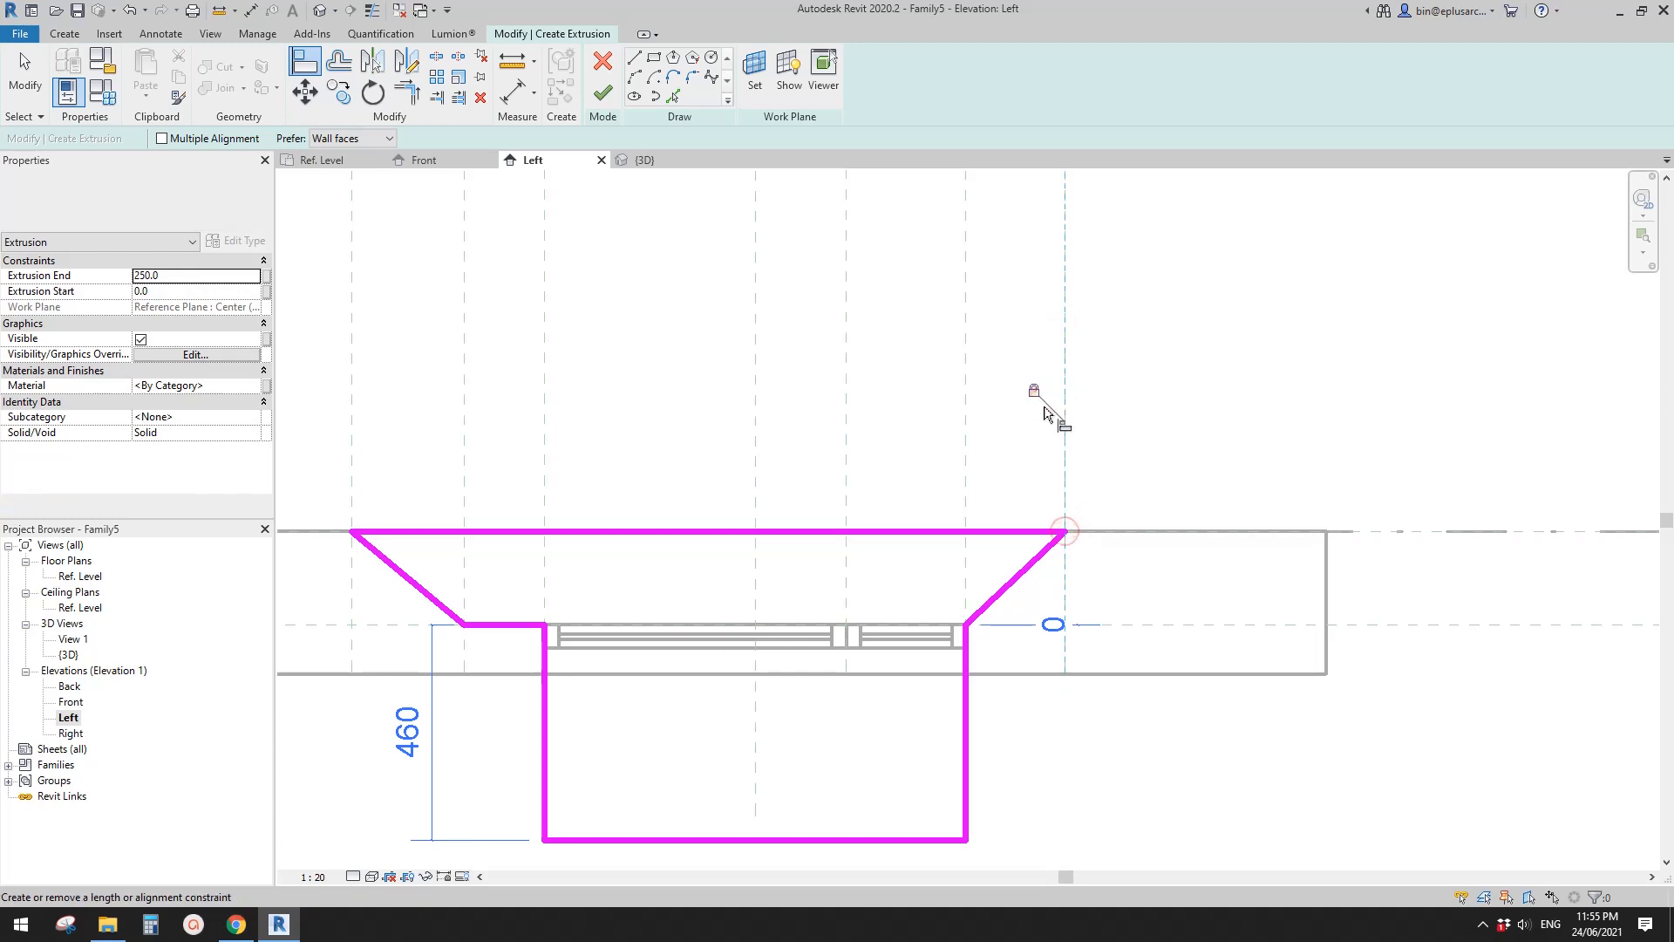
middle_click_drag(1109, 668, 1104, 665)
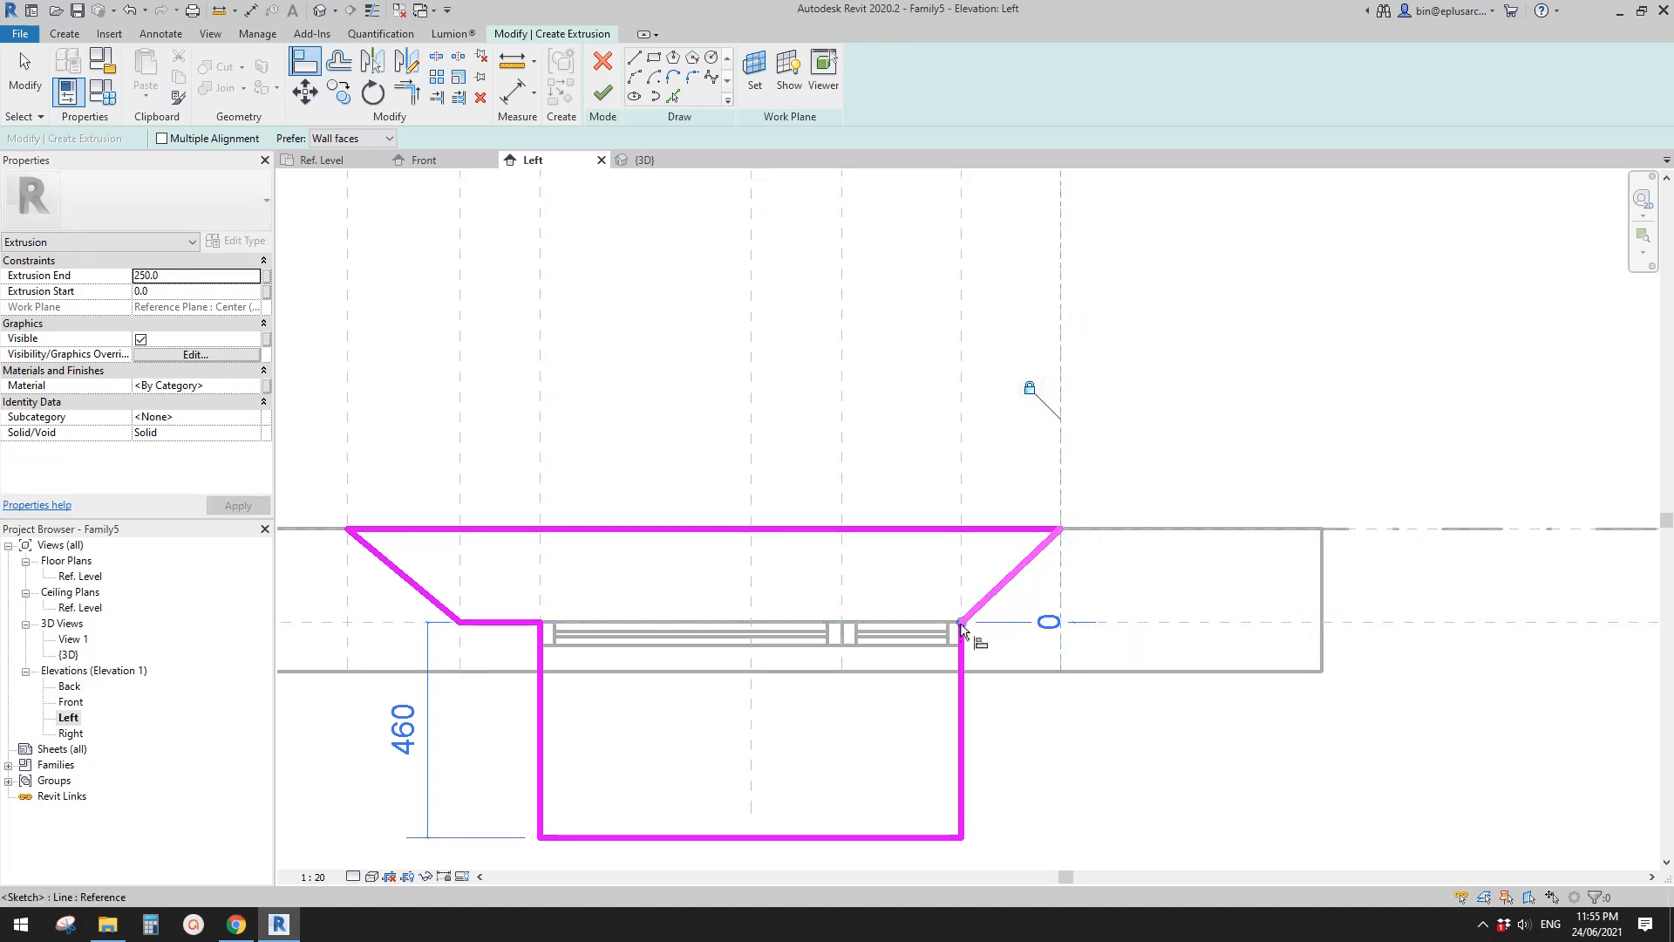
left_click(1260, 624)
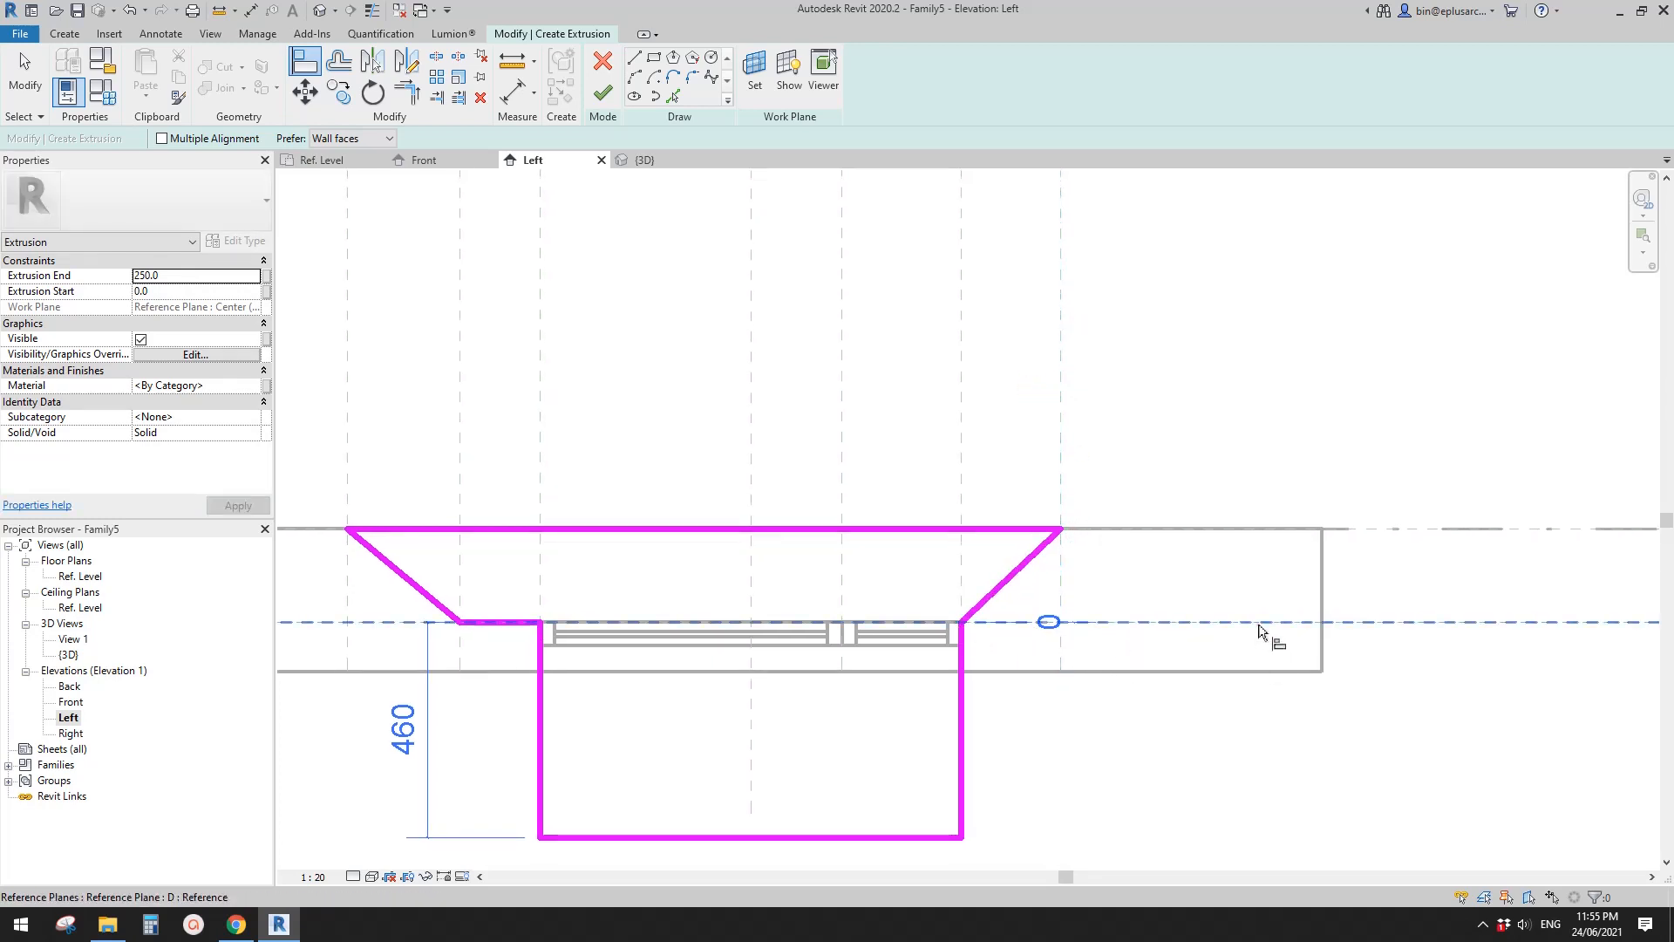
left_click(961, 626)
left_click(1006, 611)
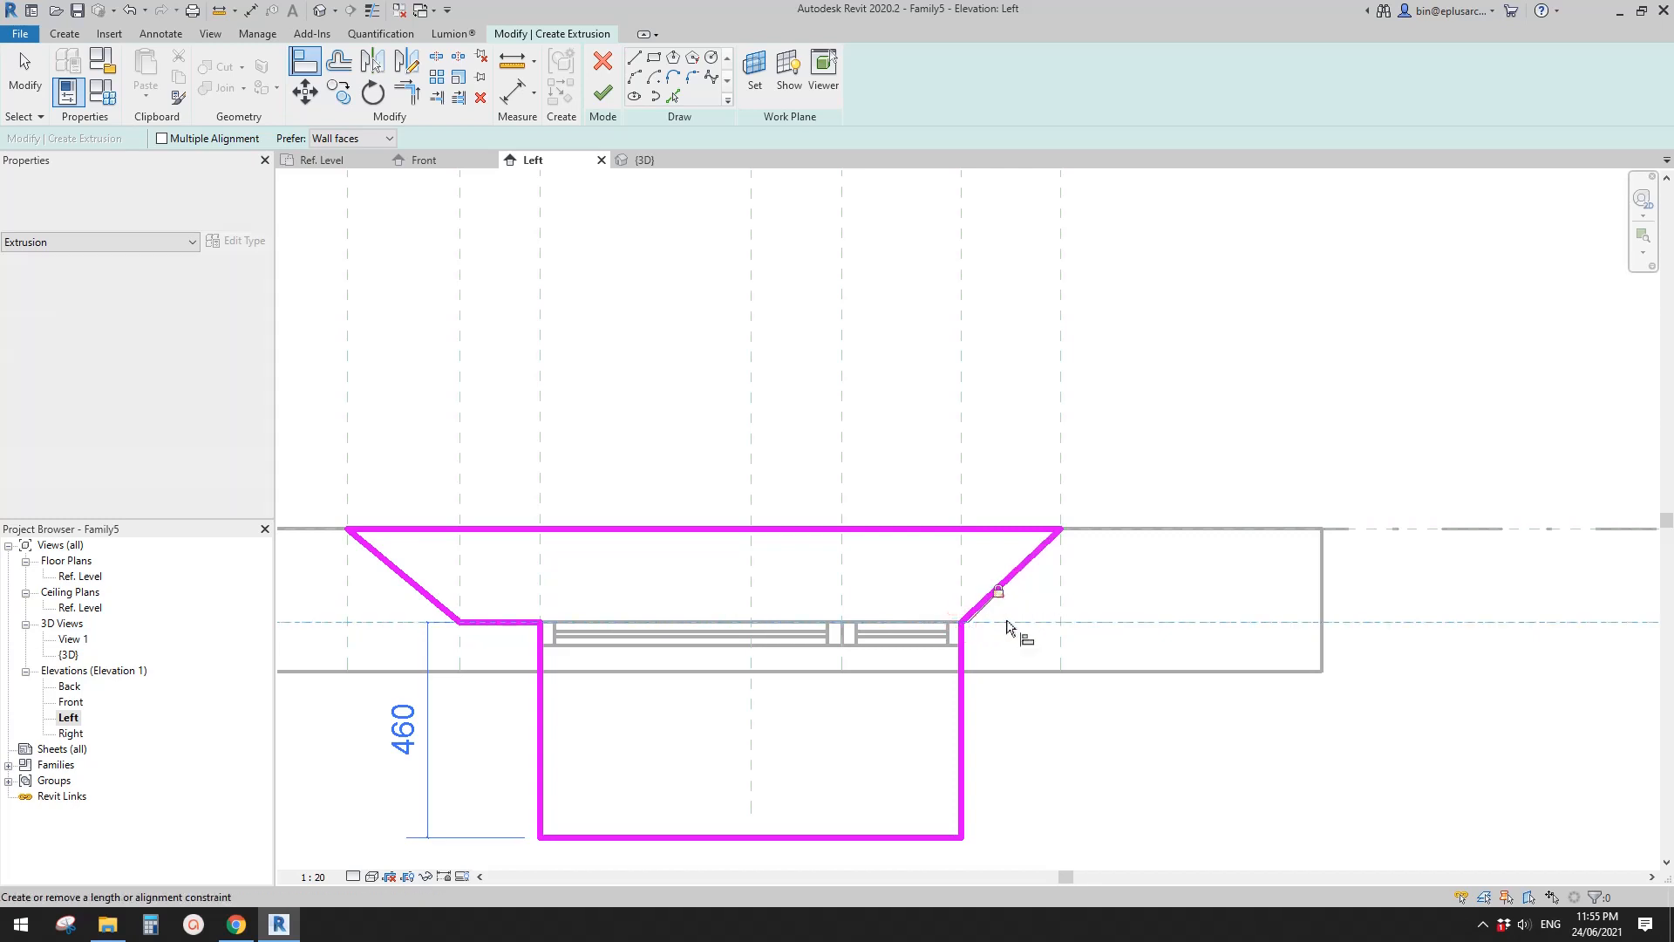
scroll(597, 724, "down", 2)
middle_click_drag(597, 724, 828, 598)
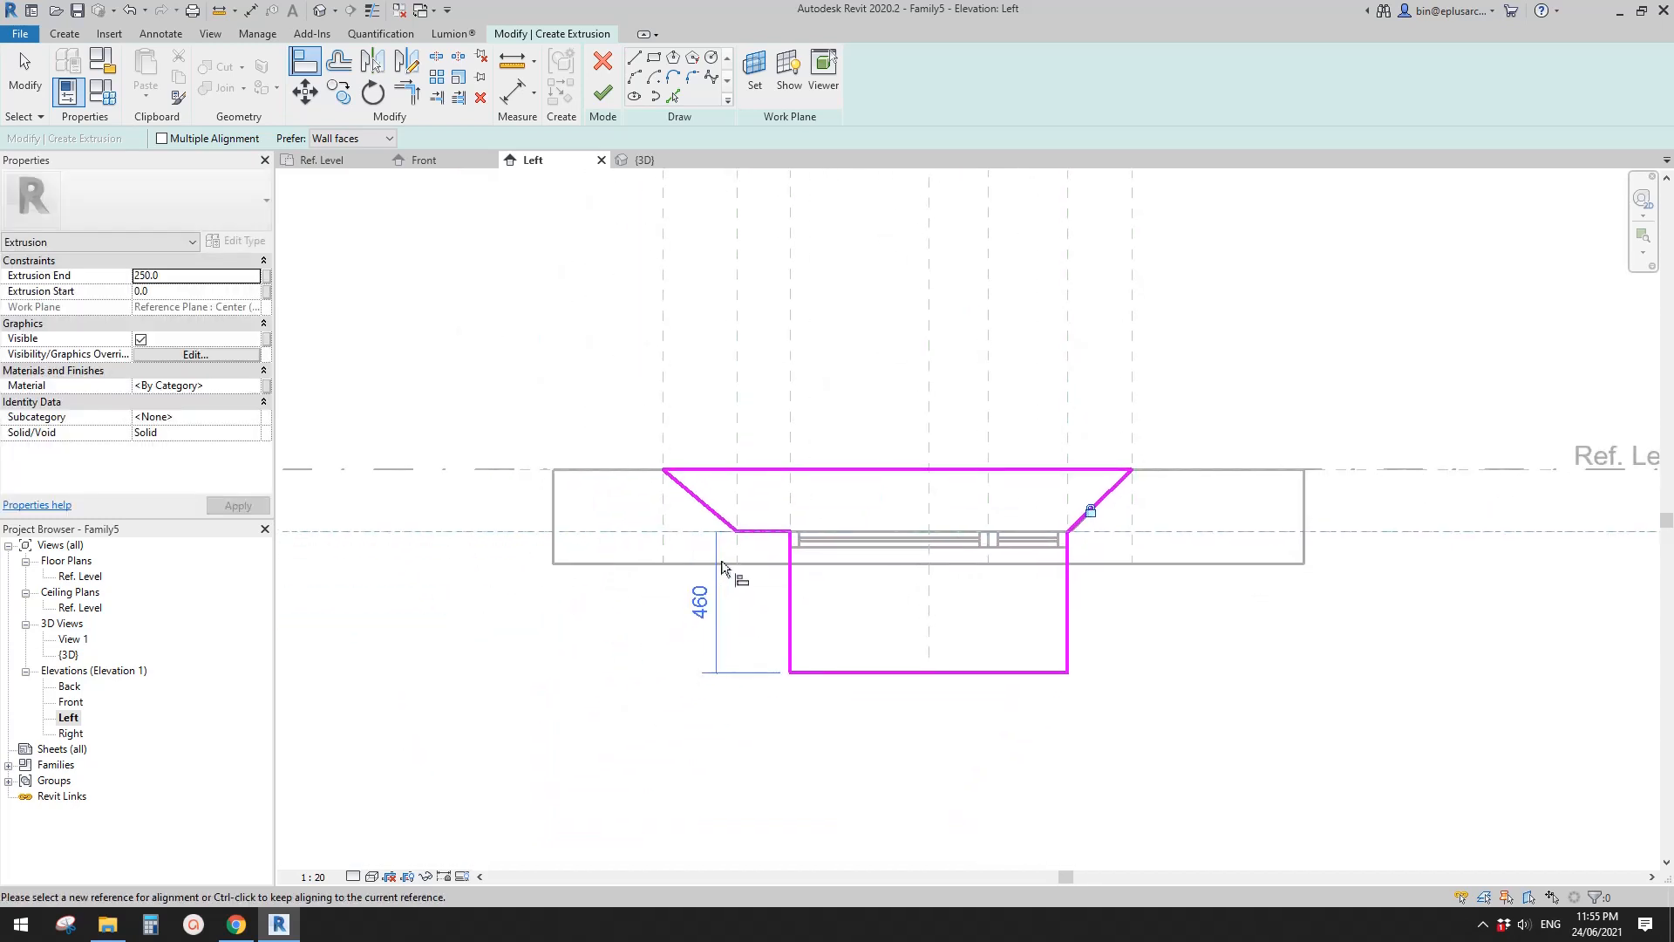
scroll(737, 614, "up", 2)
key("Escape")
key("Escape")
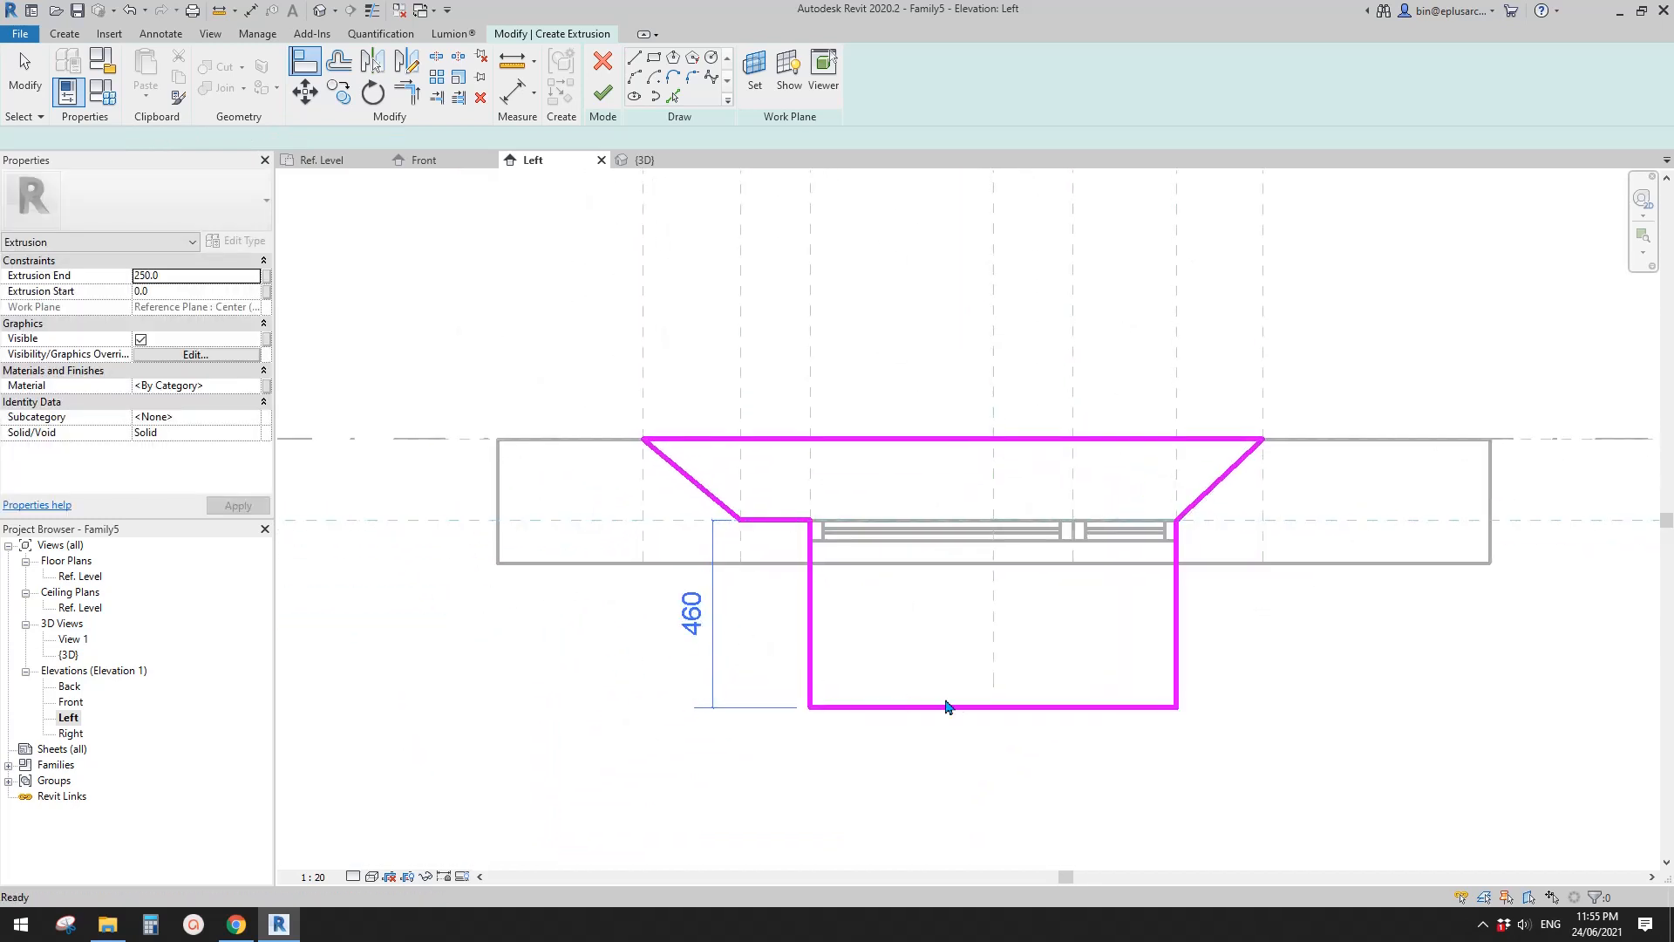
- Add an aligned dimension between the profile's lowest horizontal line and Ref. Level, placed beside the host block
left_click(959, 707)
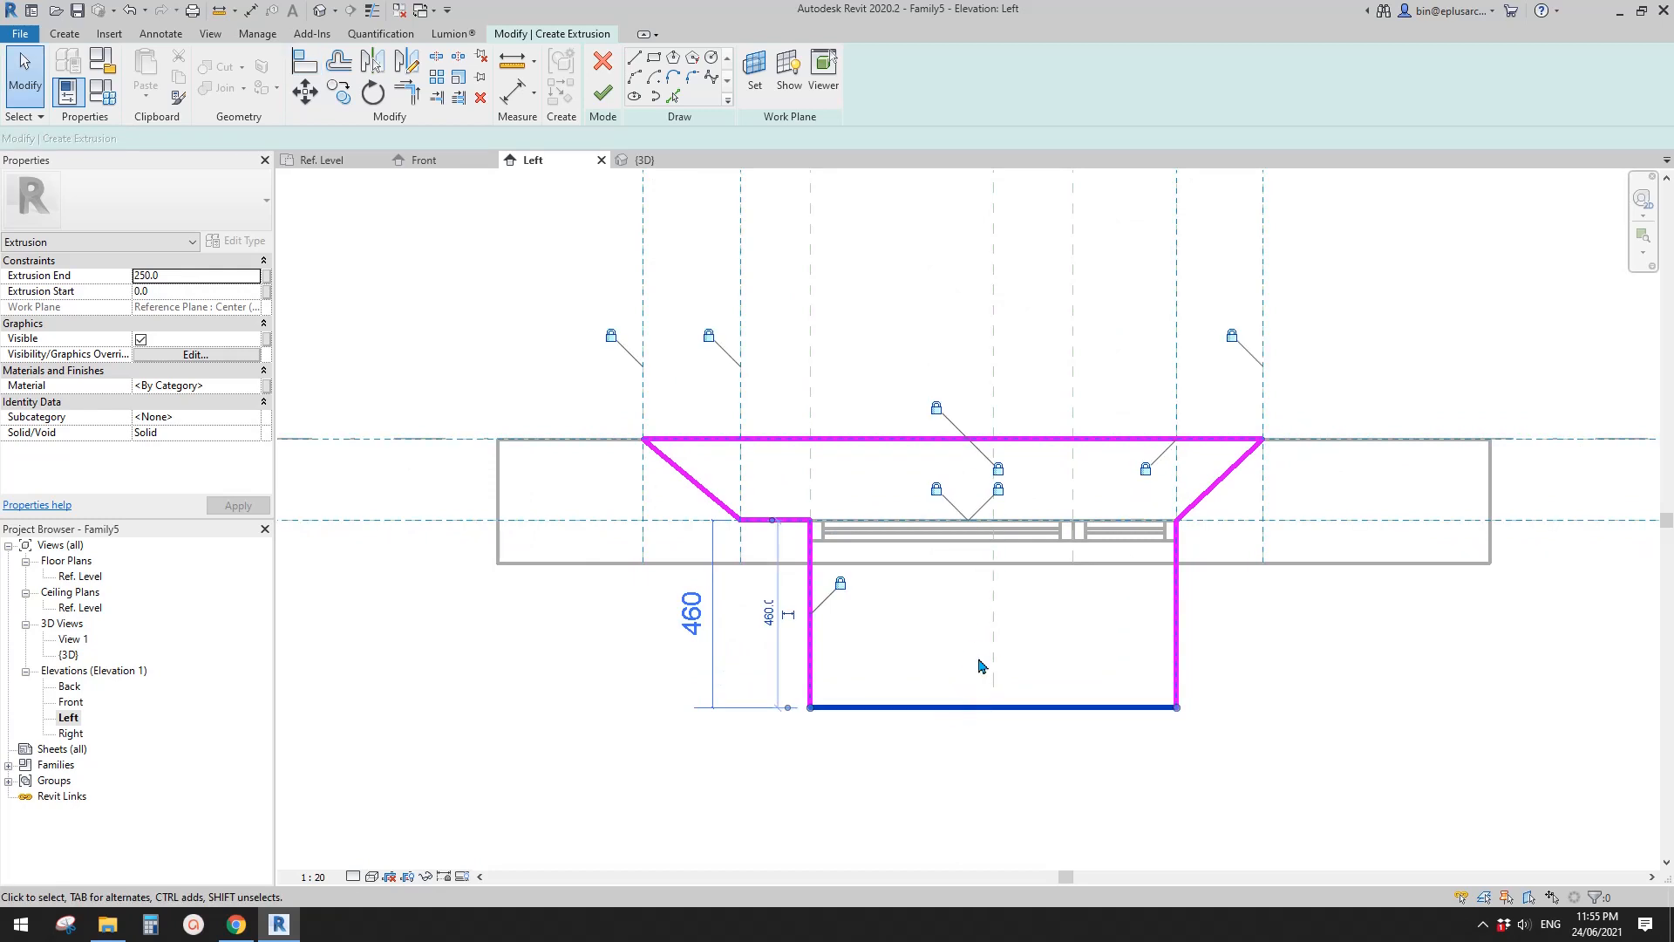
key("Escape")
scroll(794, 619, "down", 1)
key("d")
key("i")
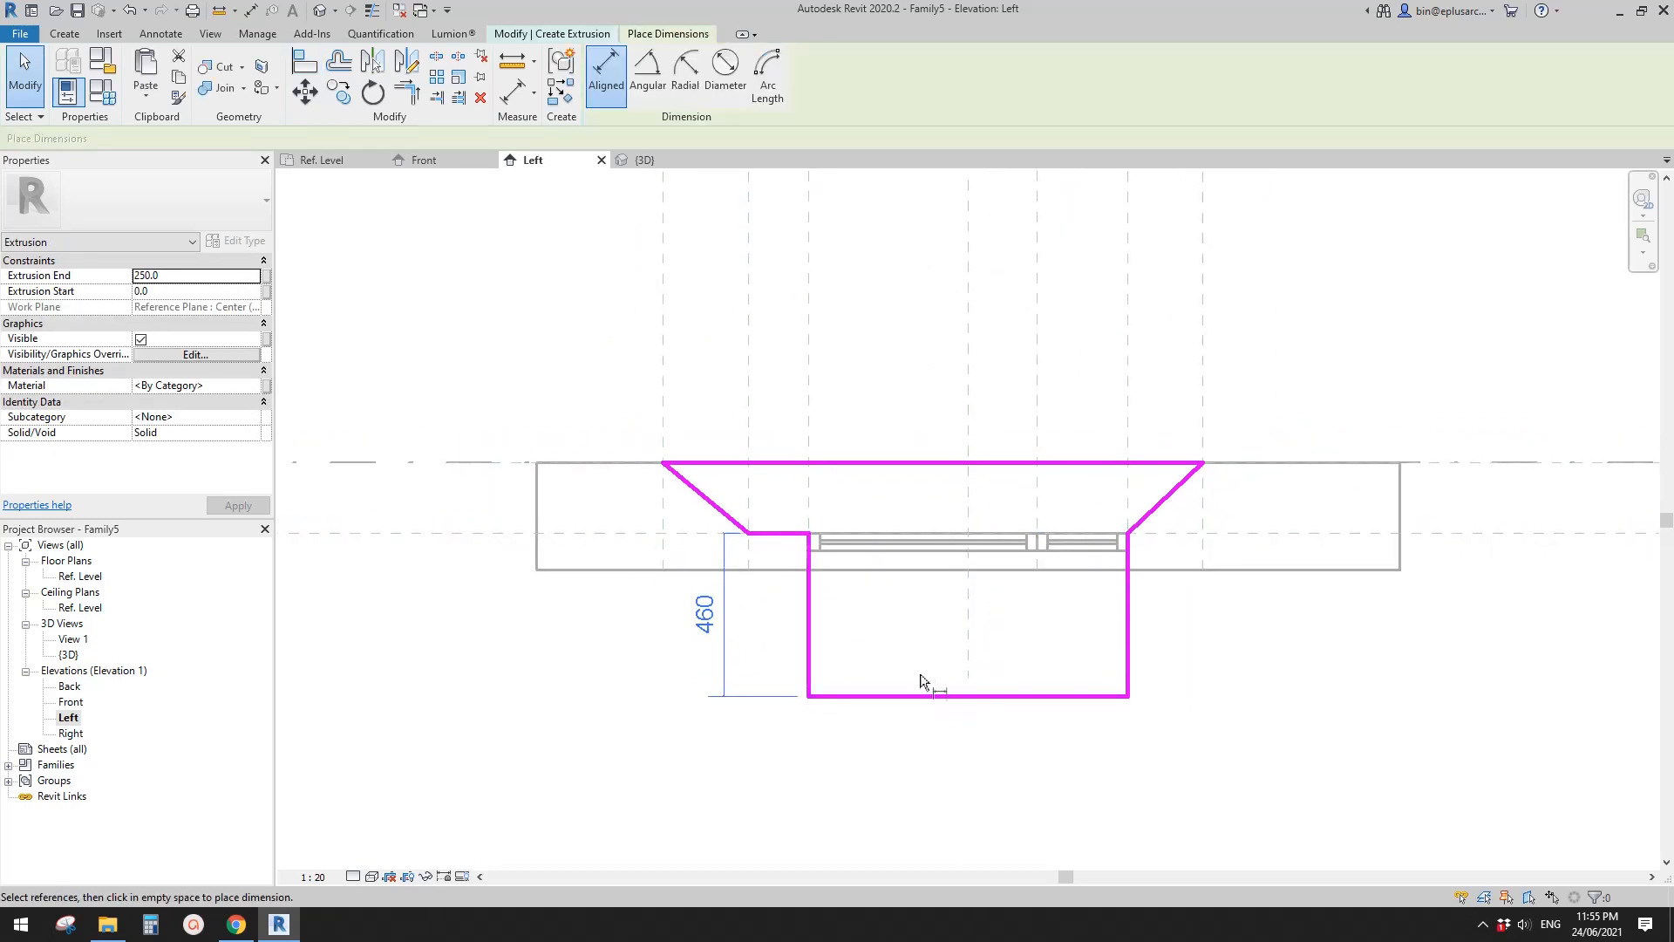
left_click(930, 698)
scroll(930, 698, "down", 1)
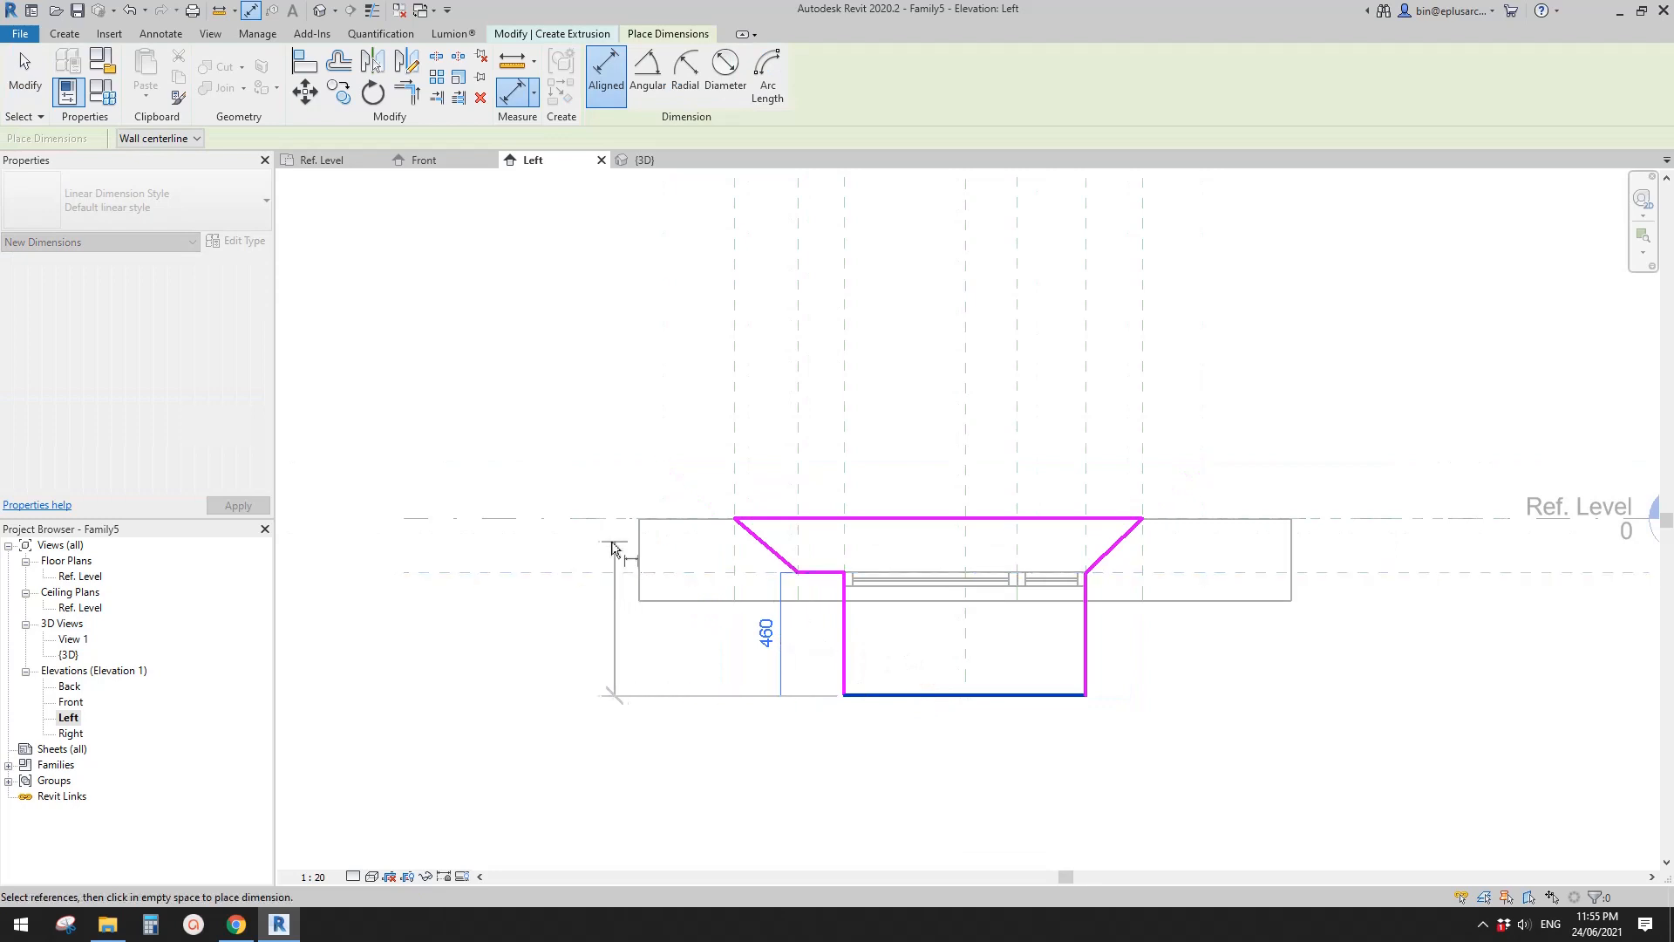
left_click(580, 522)
left_click(583, 625)
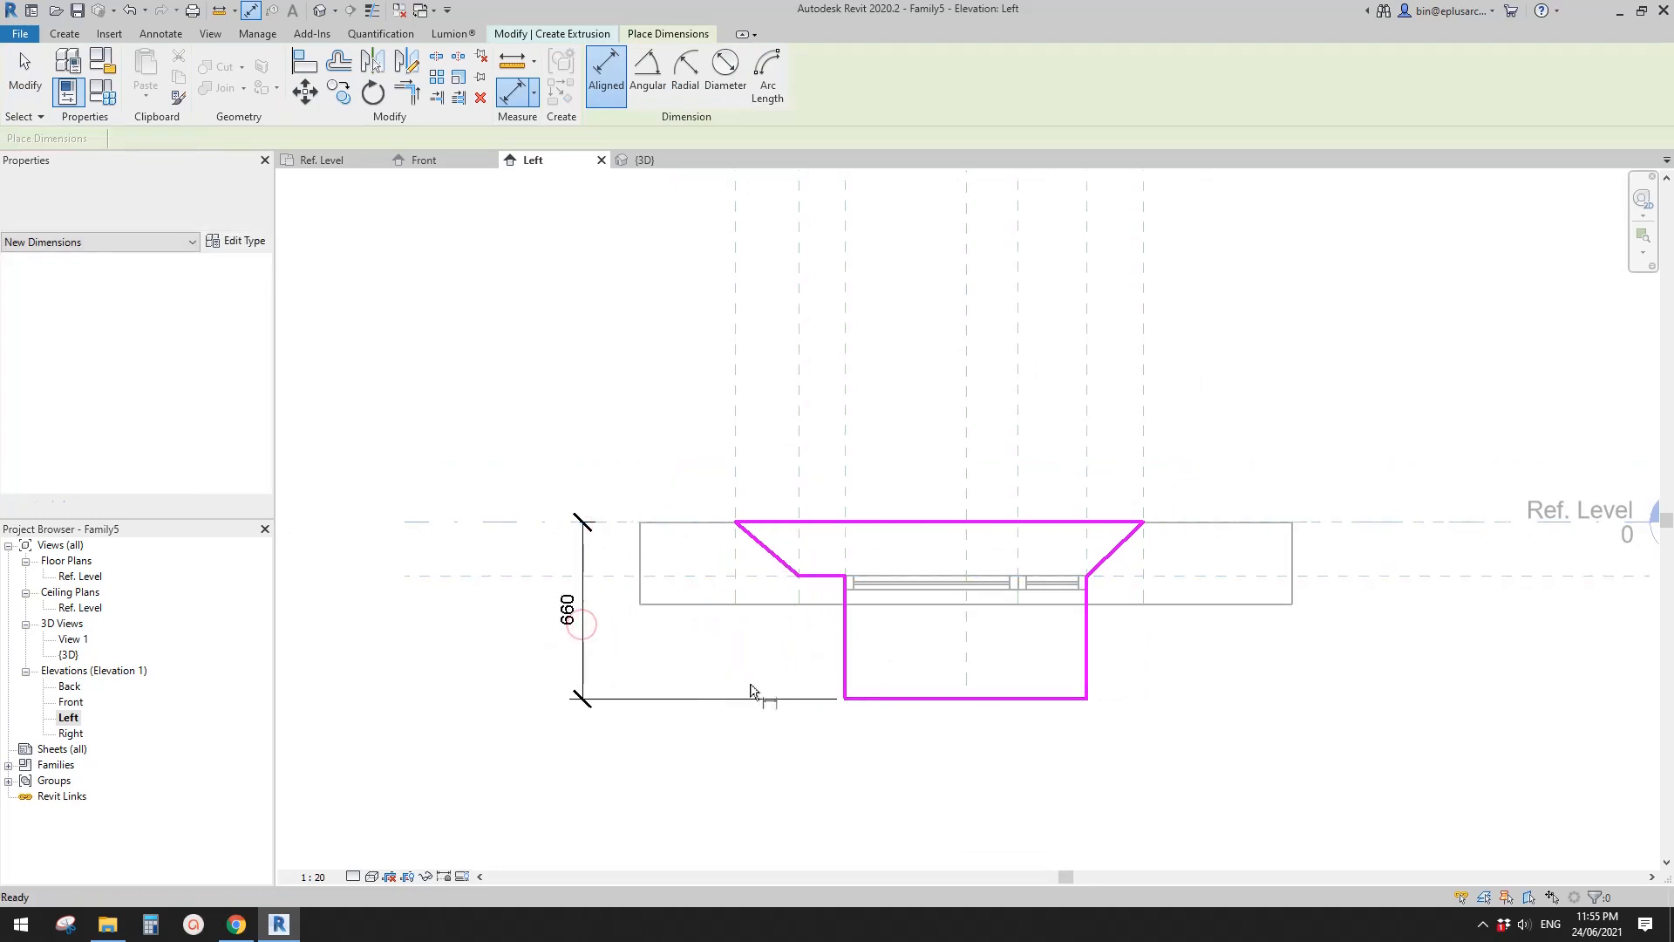
key("Escape")
scroll(1209, 647, "up", 1)
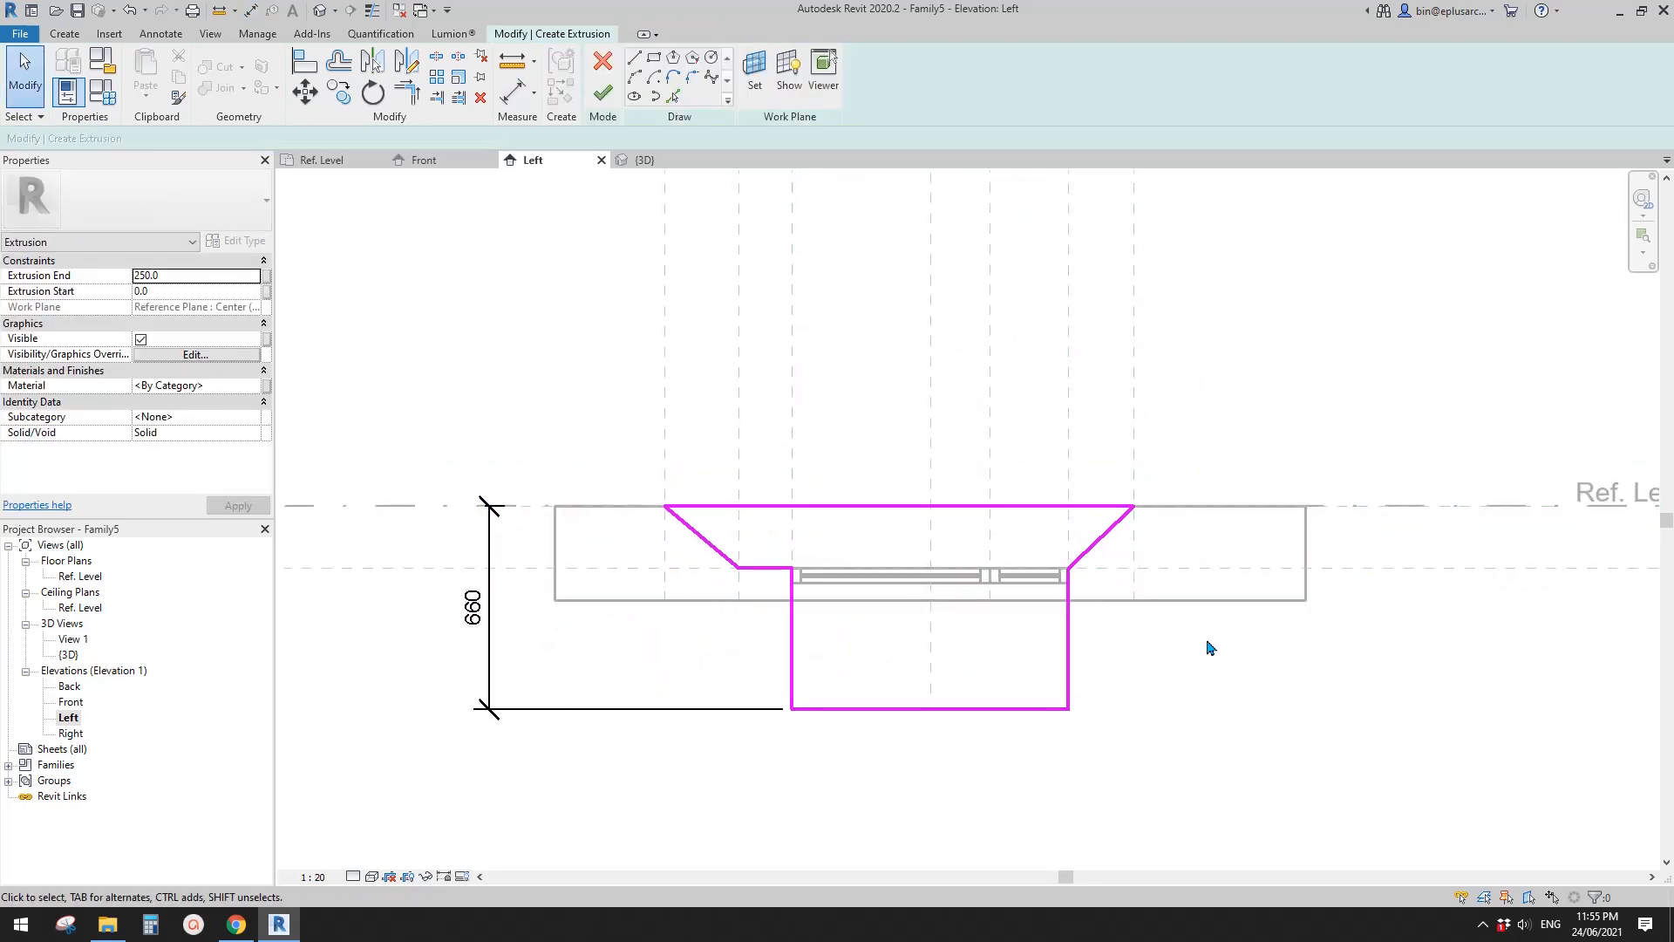
- Finish the extrusion sketch and inspect the resulting bay solid in the default 3D view
middle_click_drag(901, 422, 891, 463)
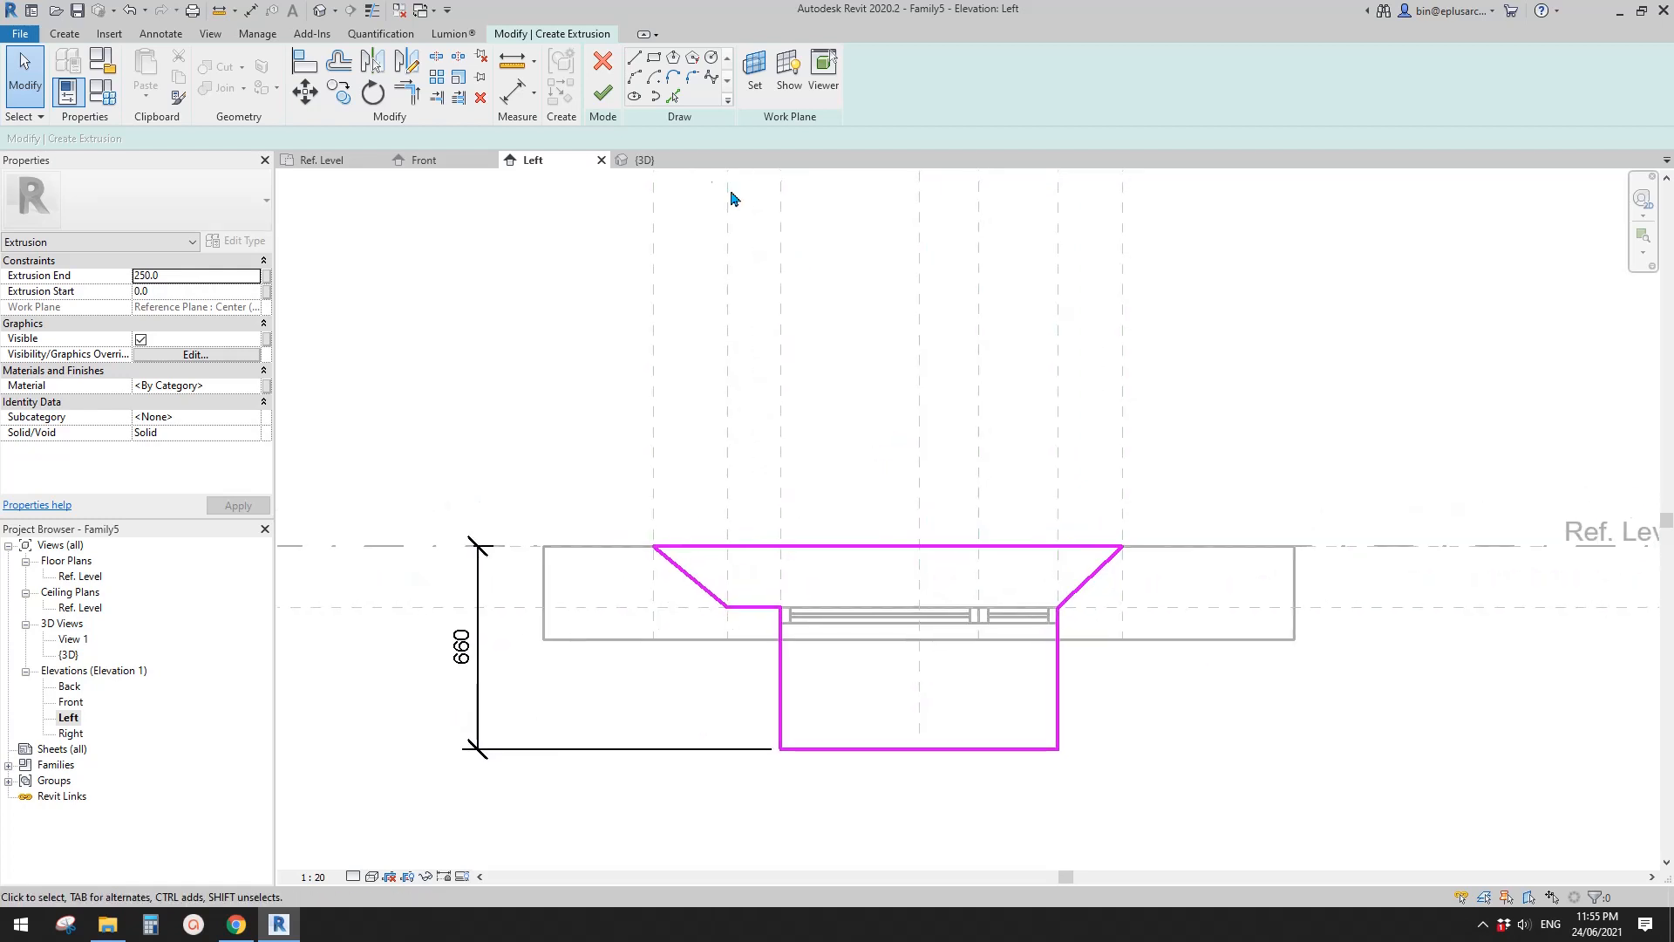
left_click(598, 92)
scroll(827, 281, "down", 1)
middle_click_drag(827, 281, 785, 281)
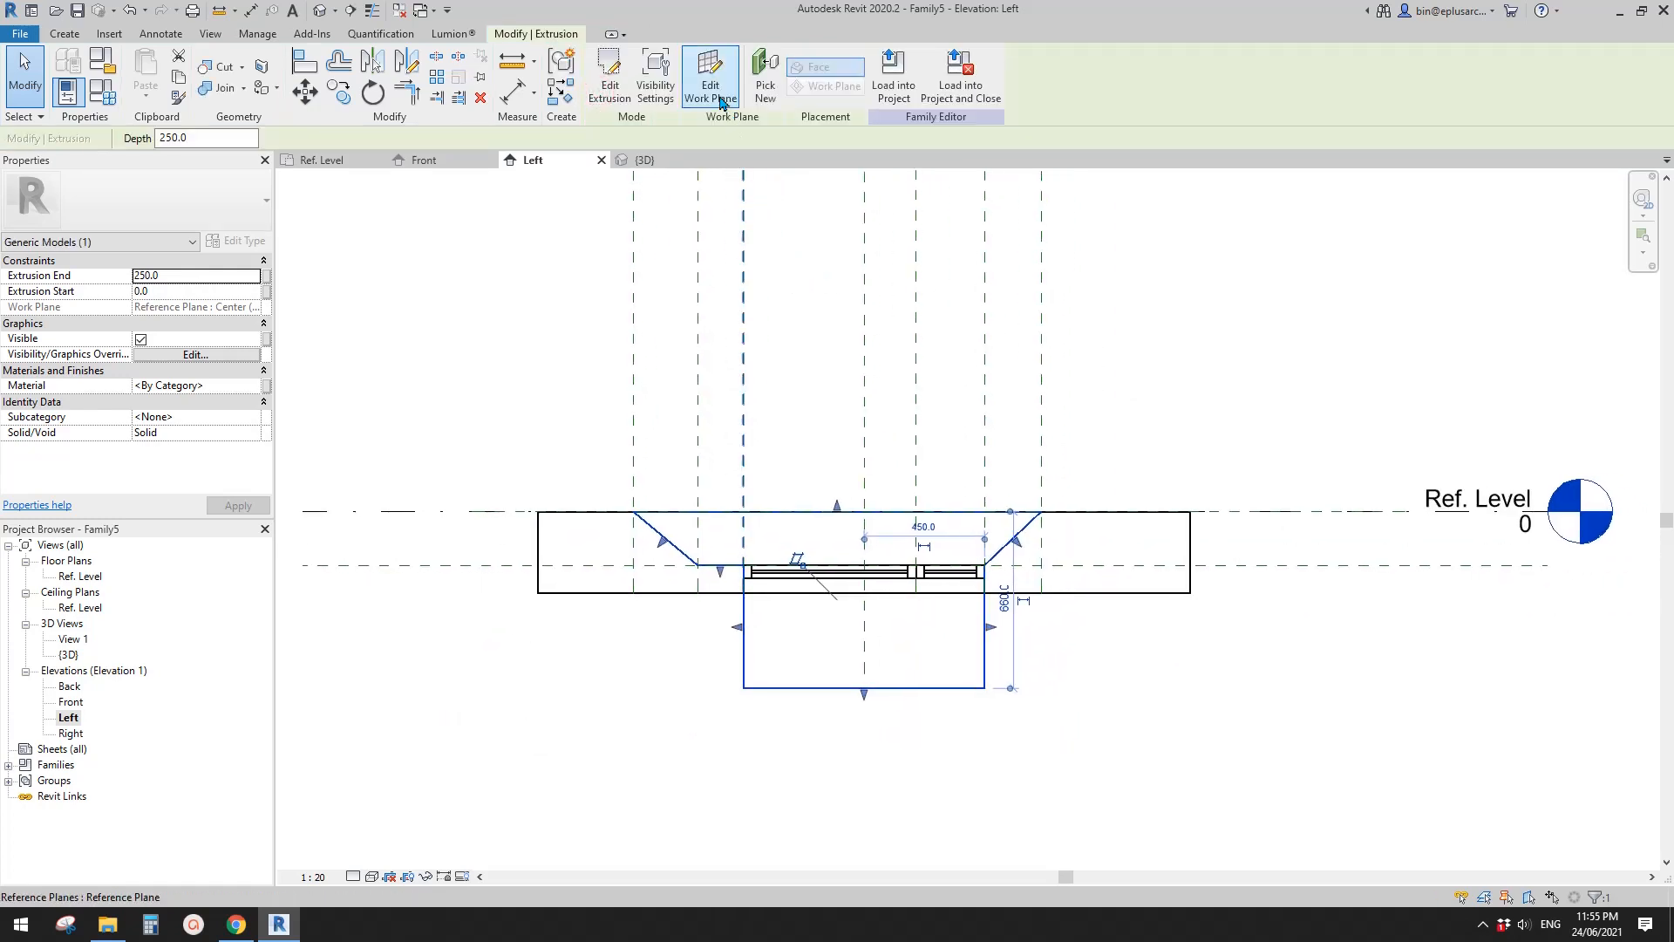
left_click(320, 12)
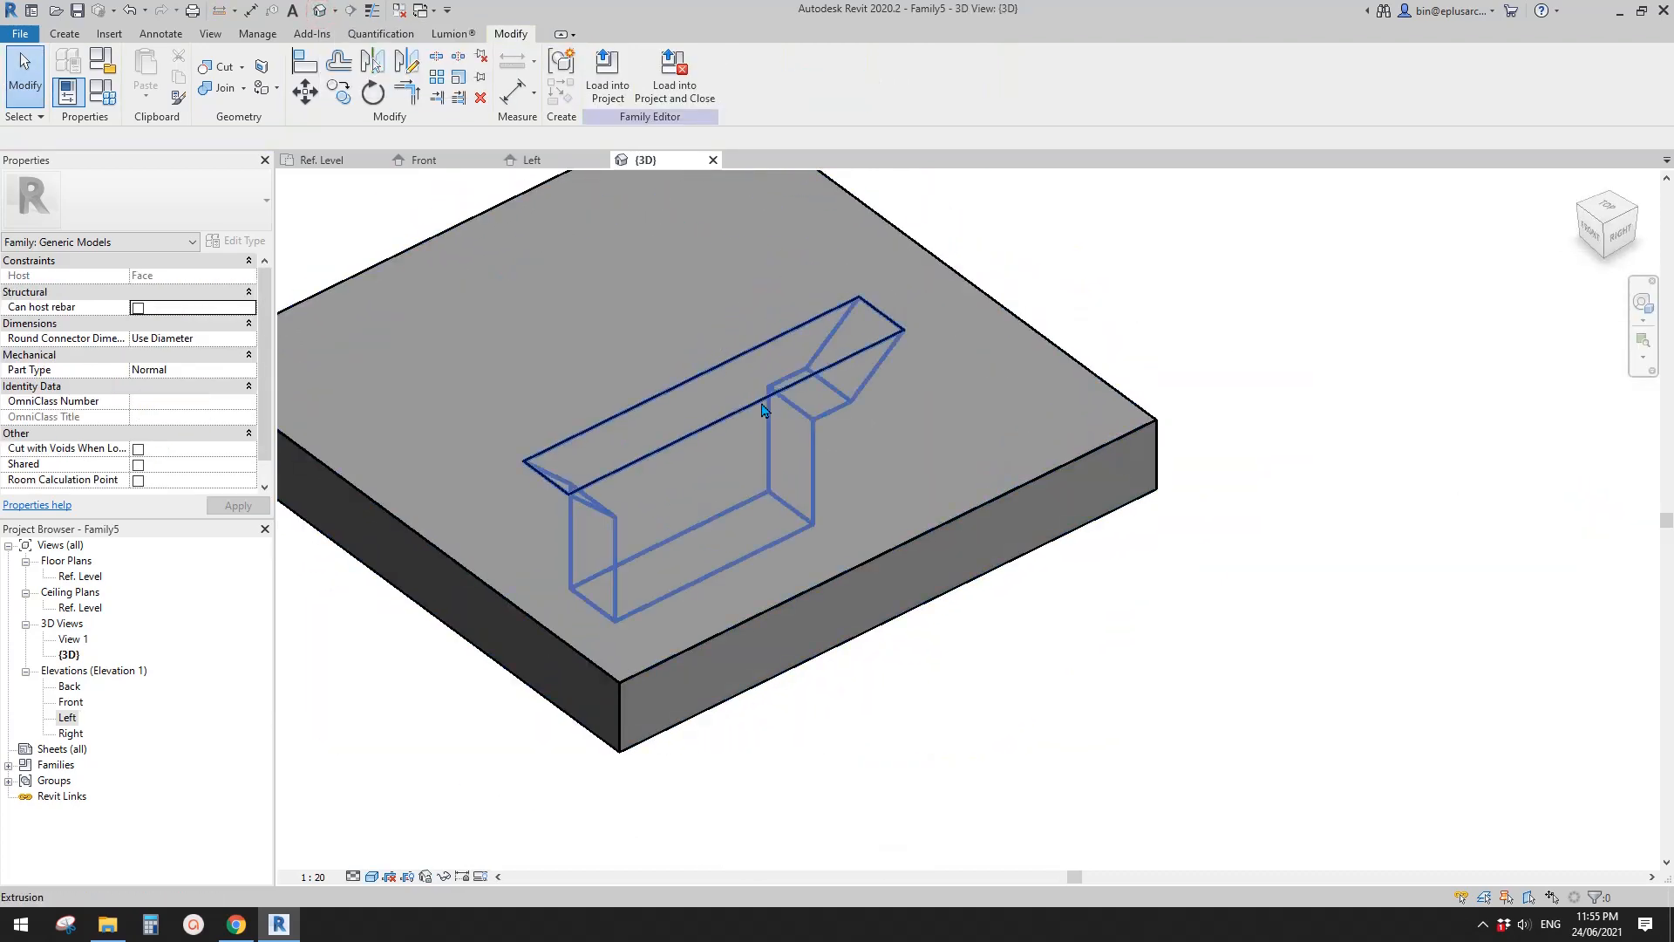
left_click(745, 403)
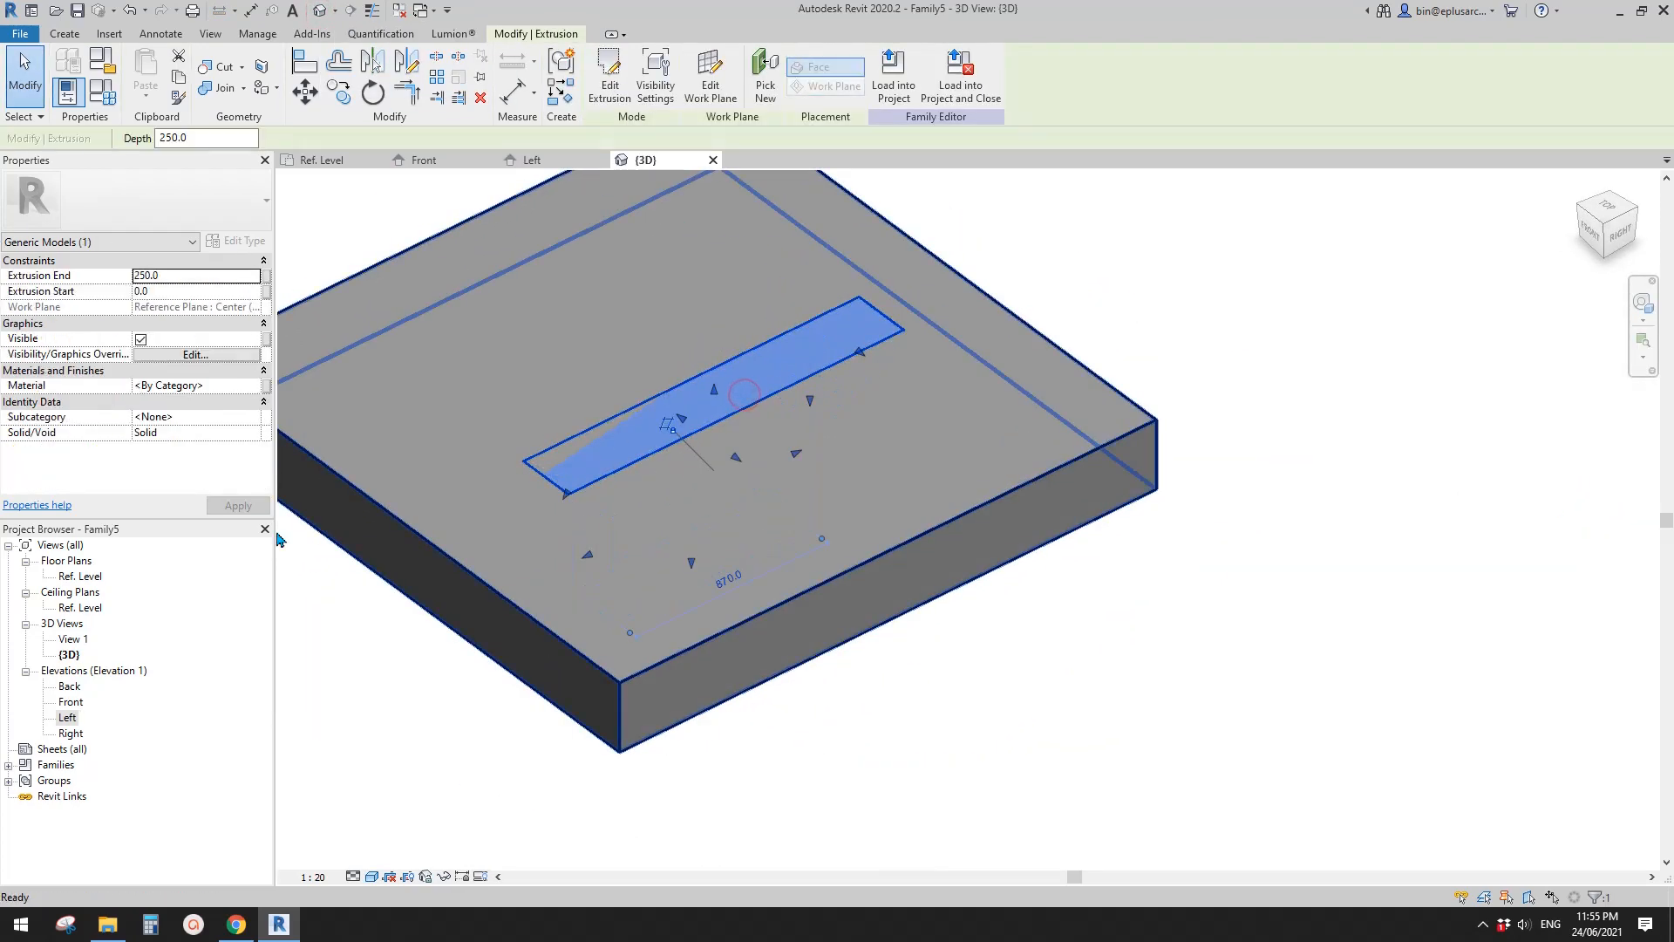
key("Escape")
- In the Ref. Level plan, stretch both sides of the bay extrusion to the reference planes of width W and lock them
double_click(76, 577)
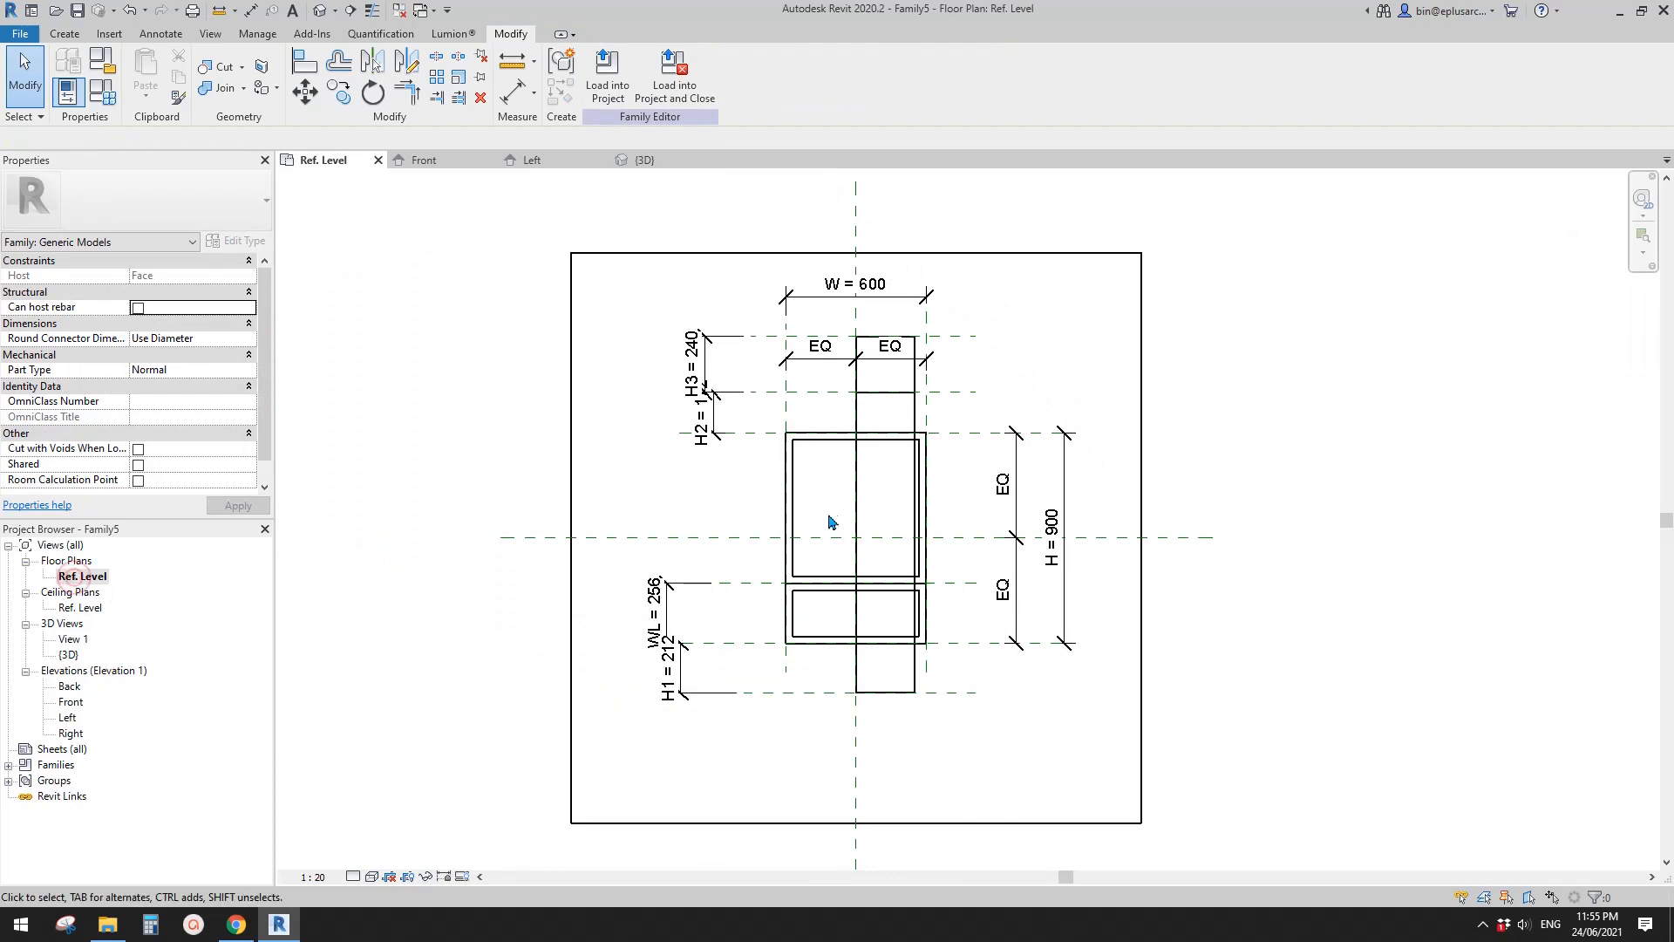
left_click(769, 405)
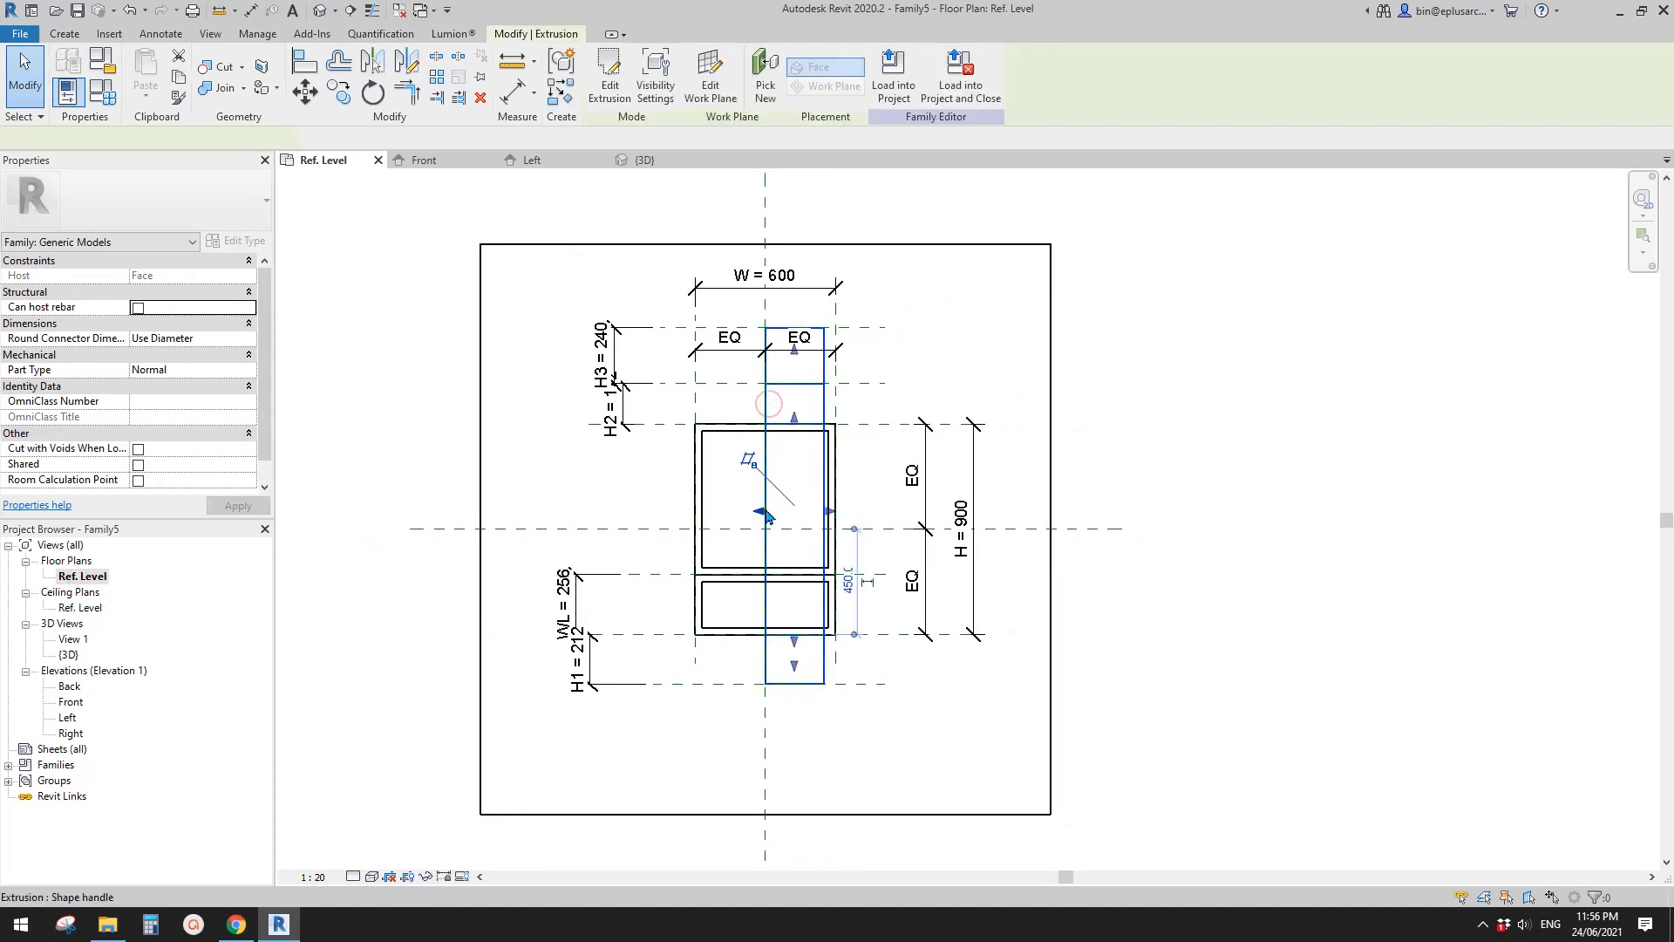
left_click_drag(765, 516, 698, 402)
left_click(665, 470)
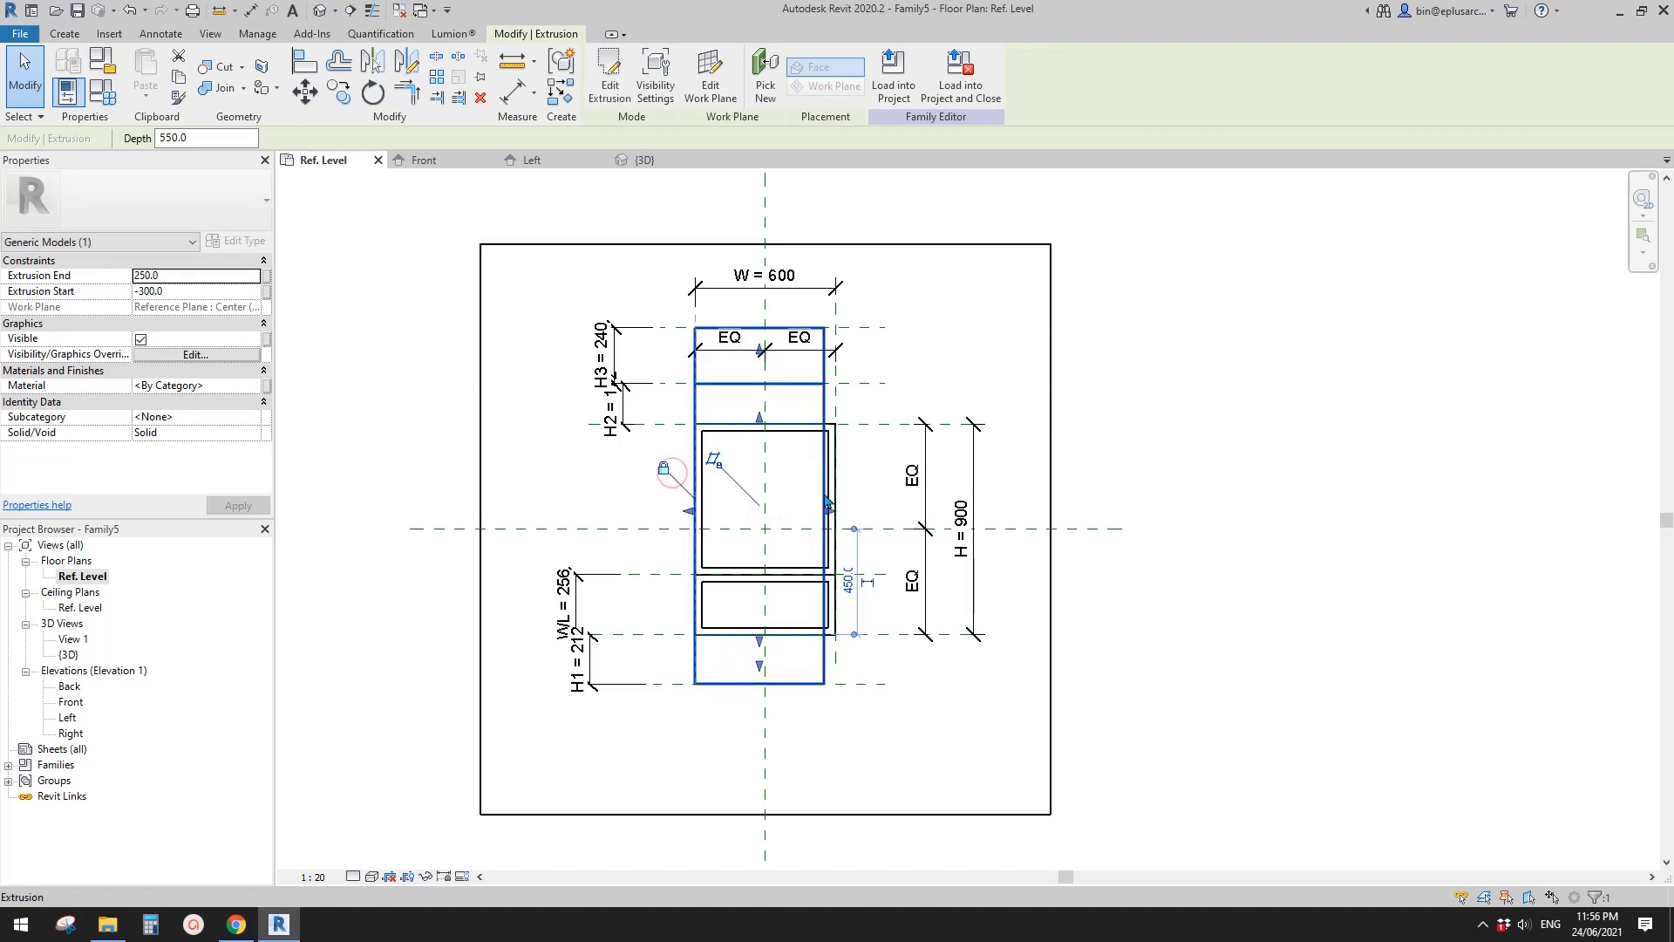
left_click_drag(827, 504, 849, 377)
scroll(869, 526, "down", 1)
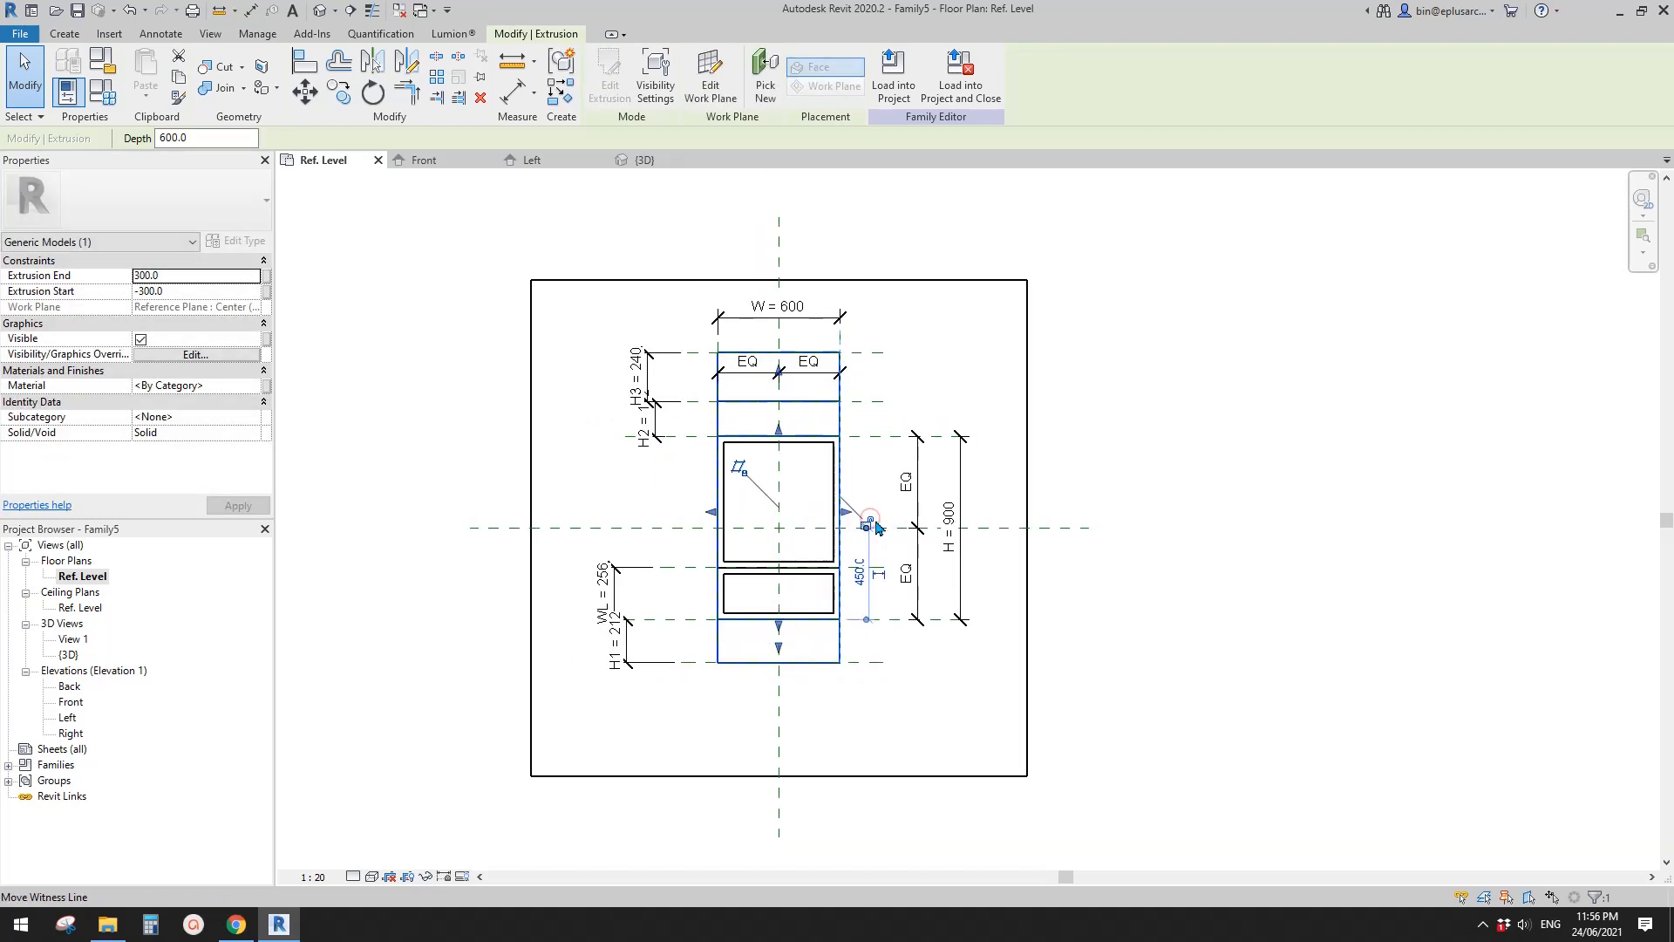
key("Escape")
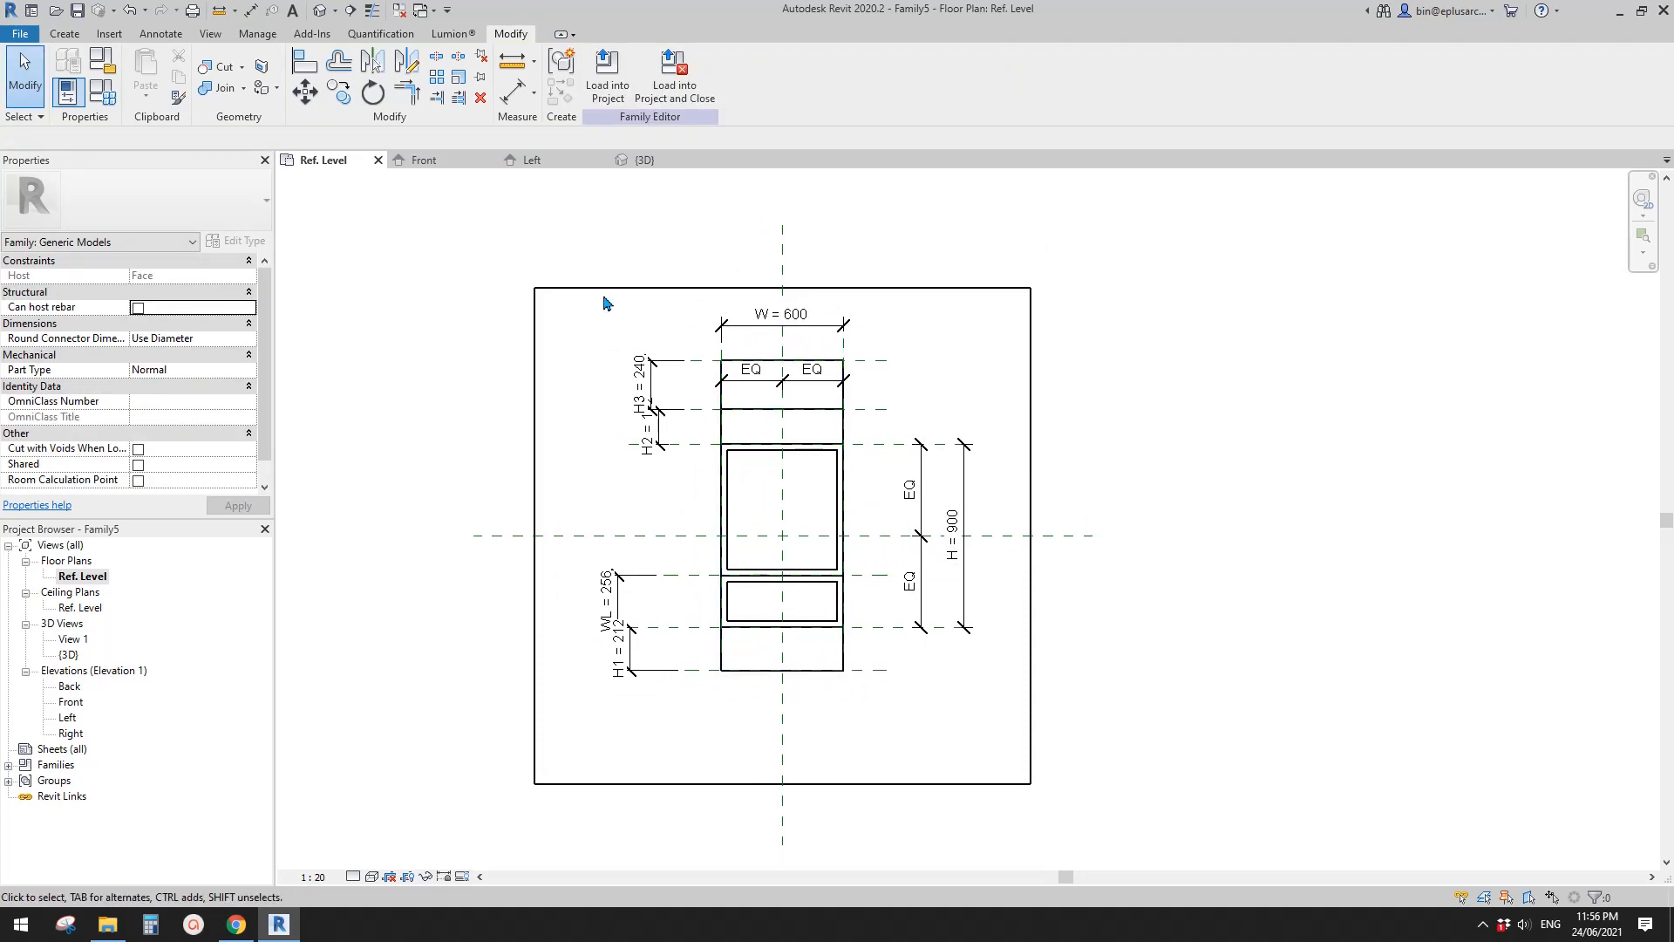
- In the default 3D view, change the bay extrusion from Solid to Void
left_click(320, 10)
left_click(767, 392)
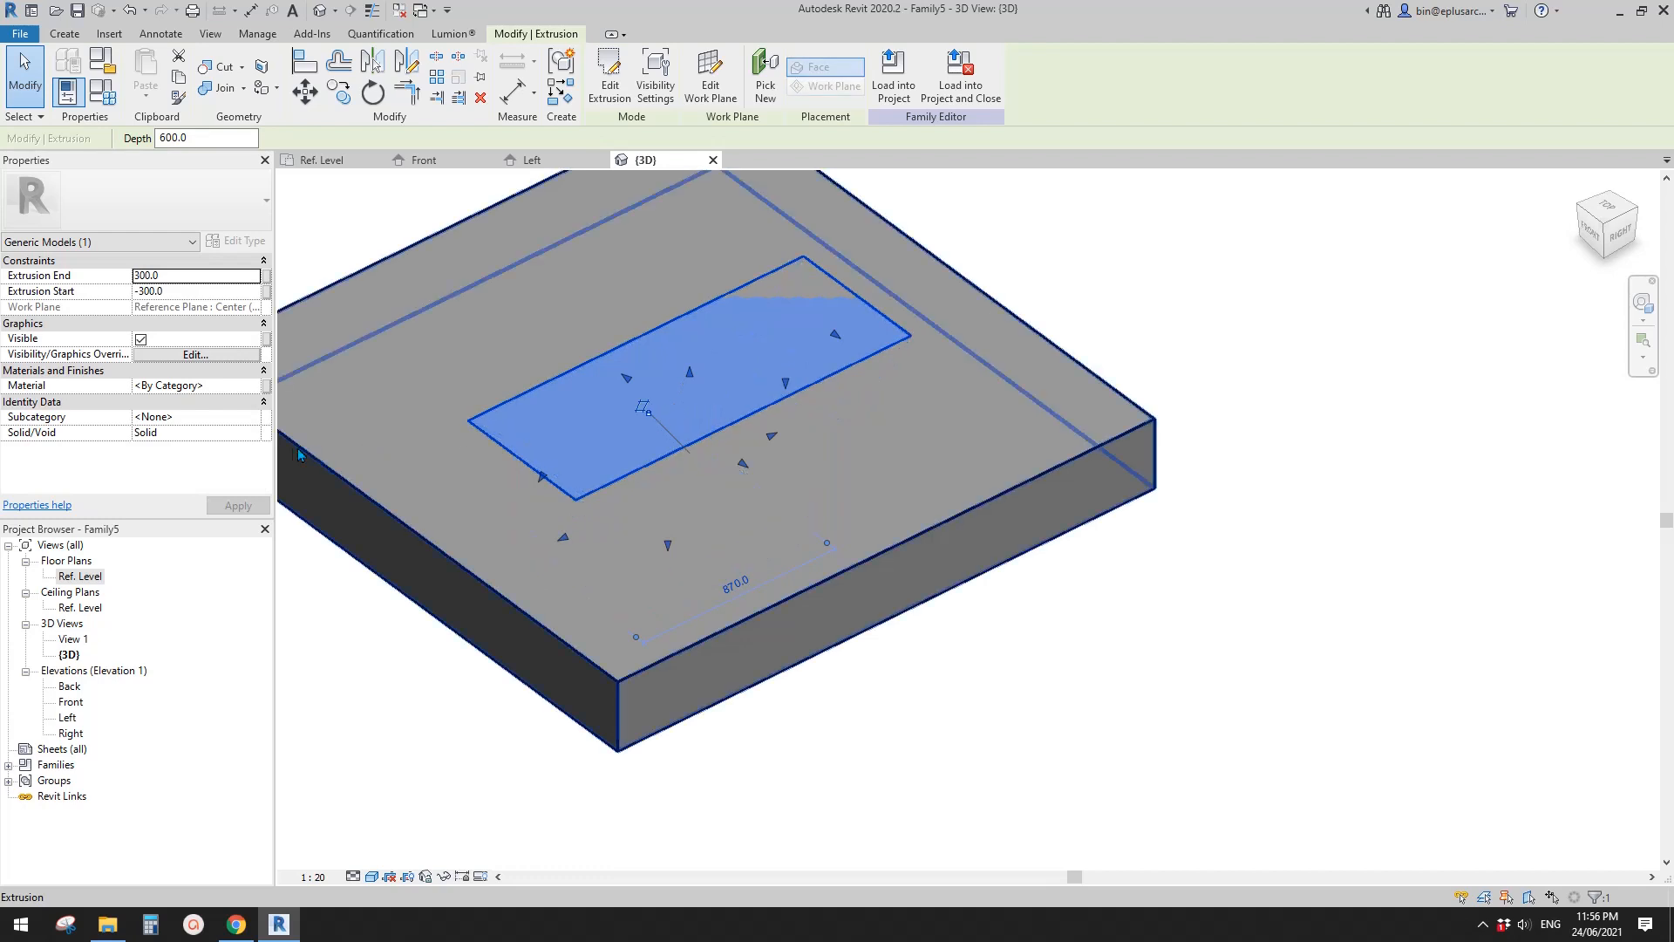
left_click(261, 434)
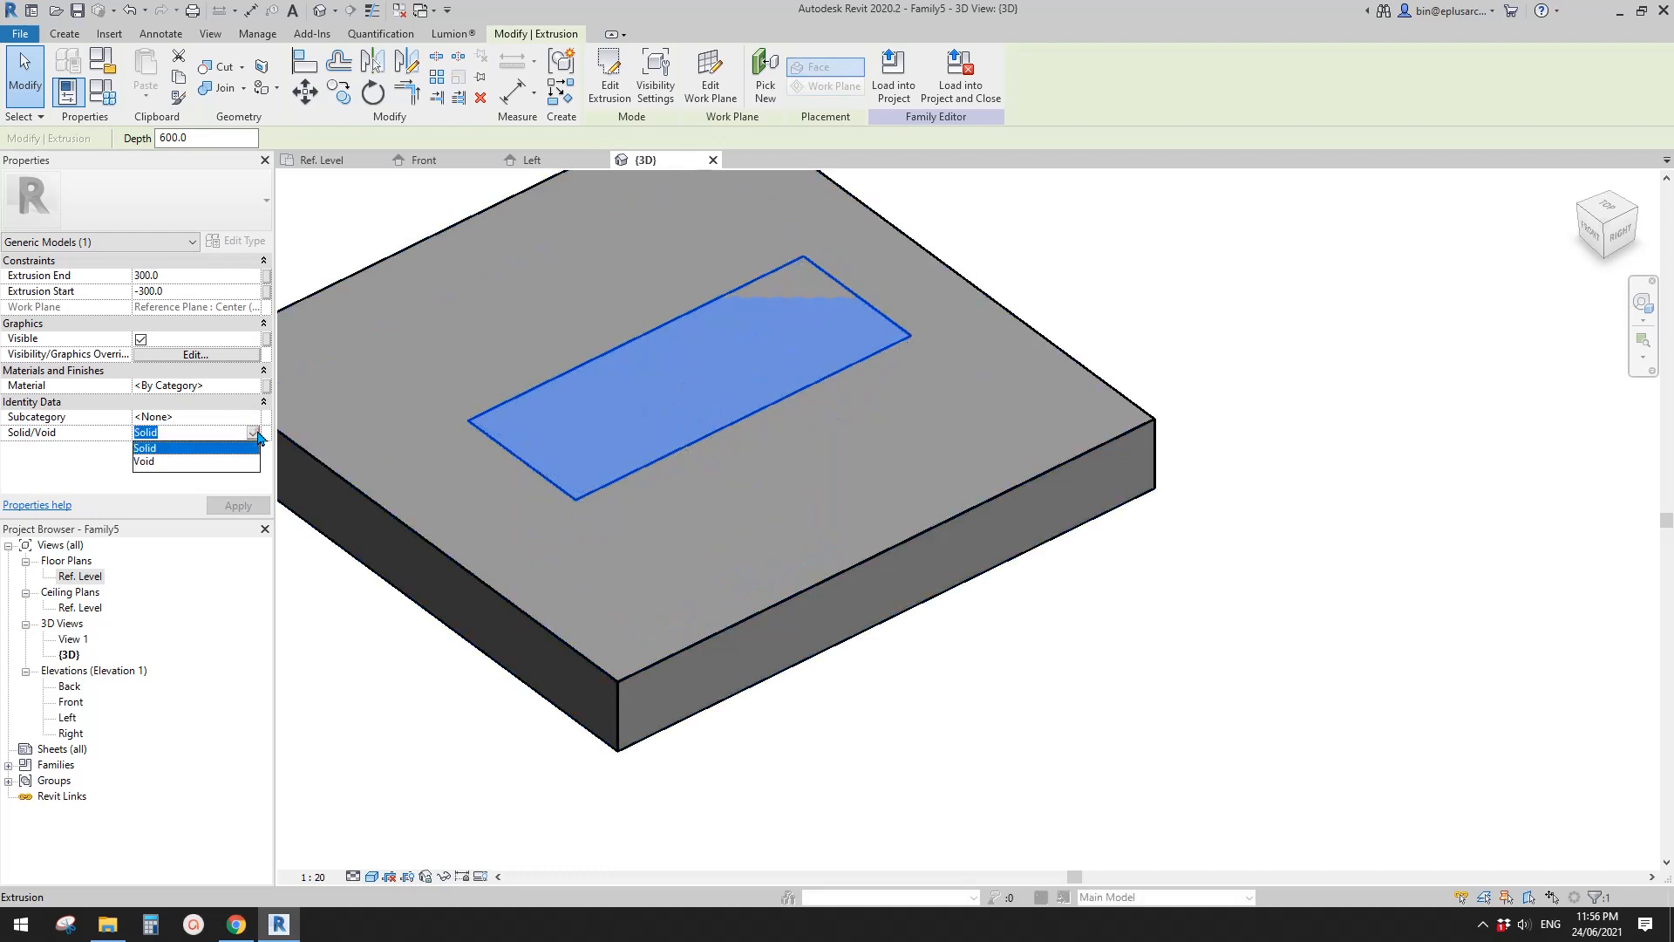
left_click(160, 462)
left_click(1225, 264)
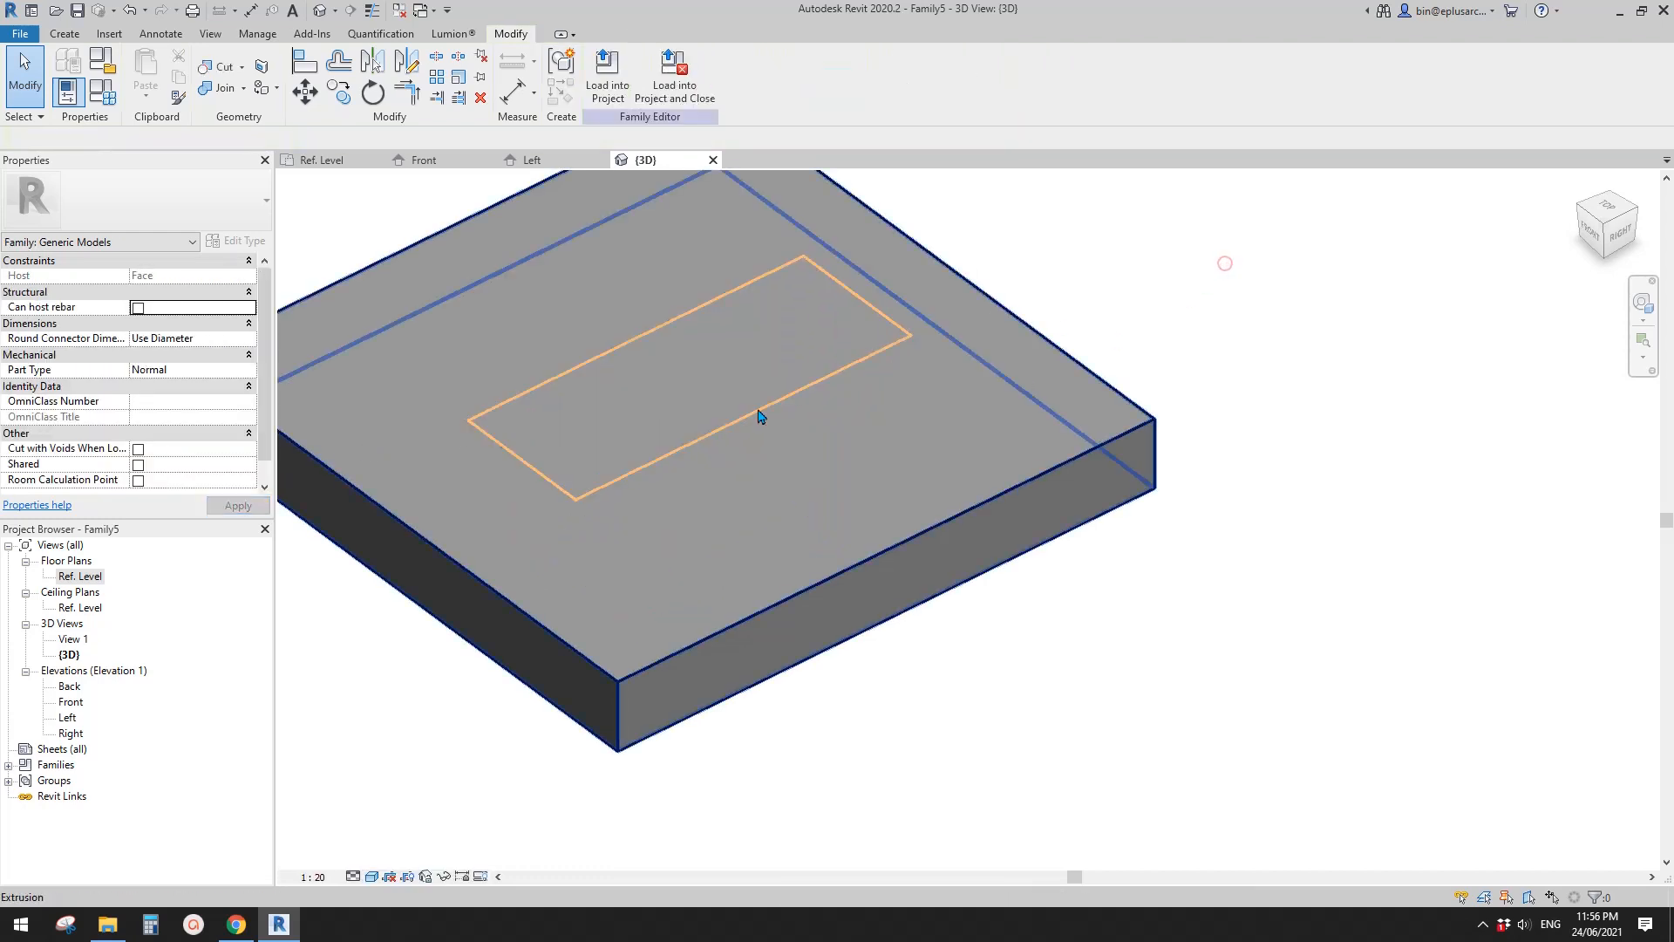
- Cut the host block with the bay void extrusion and inspect the resulting recess around the window frame
middle_click_drag(732, 430, 1002, 521)
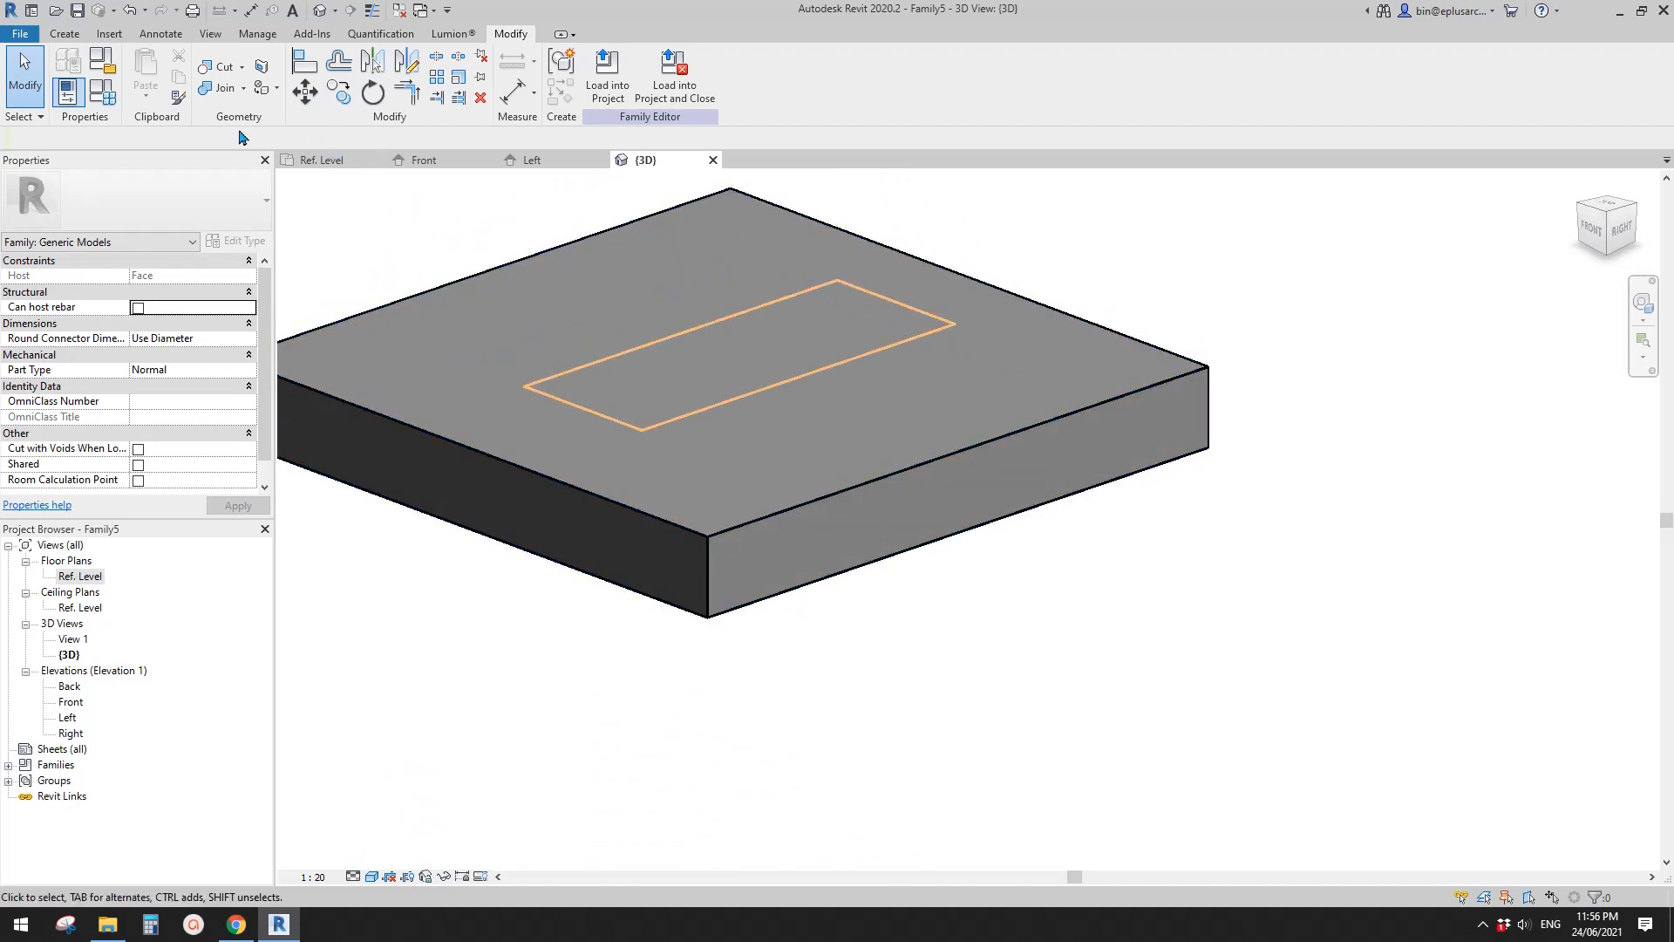
left_click(220, 67)
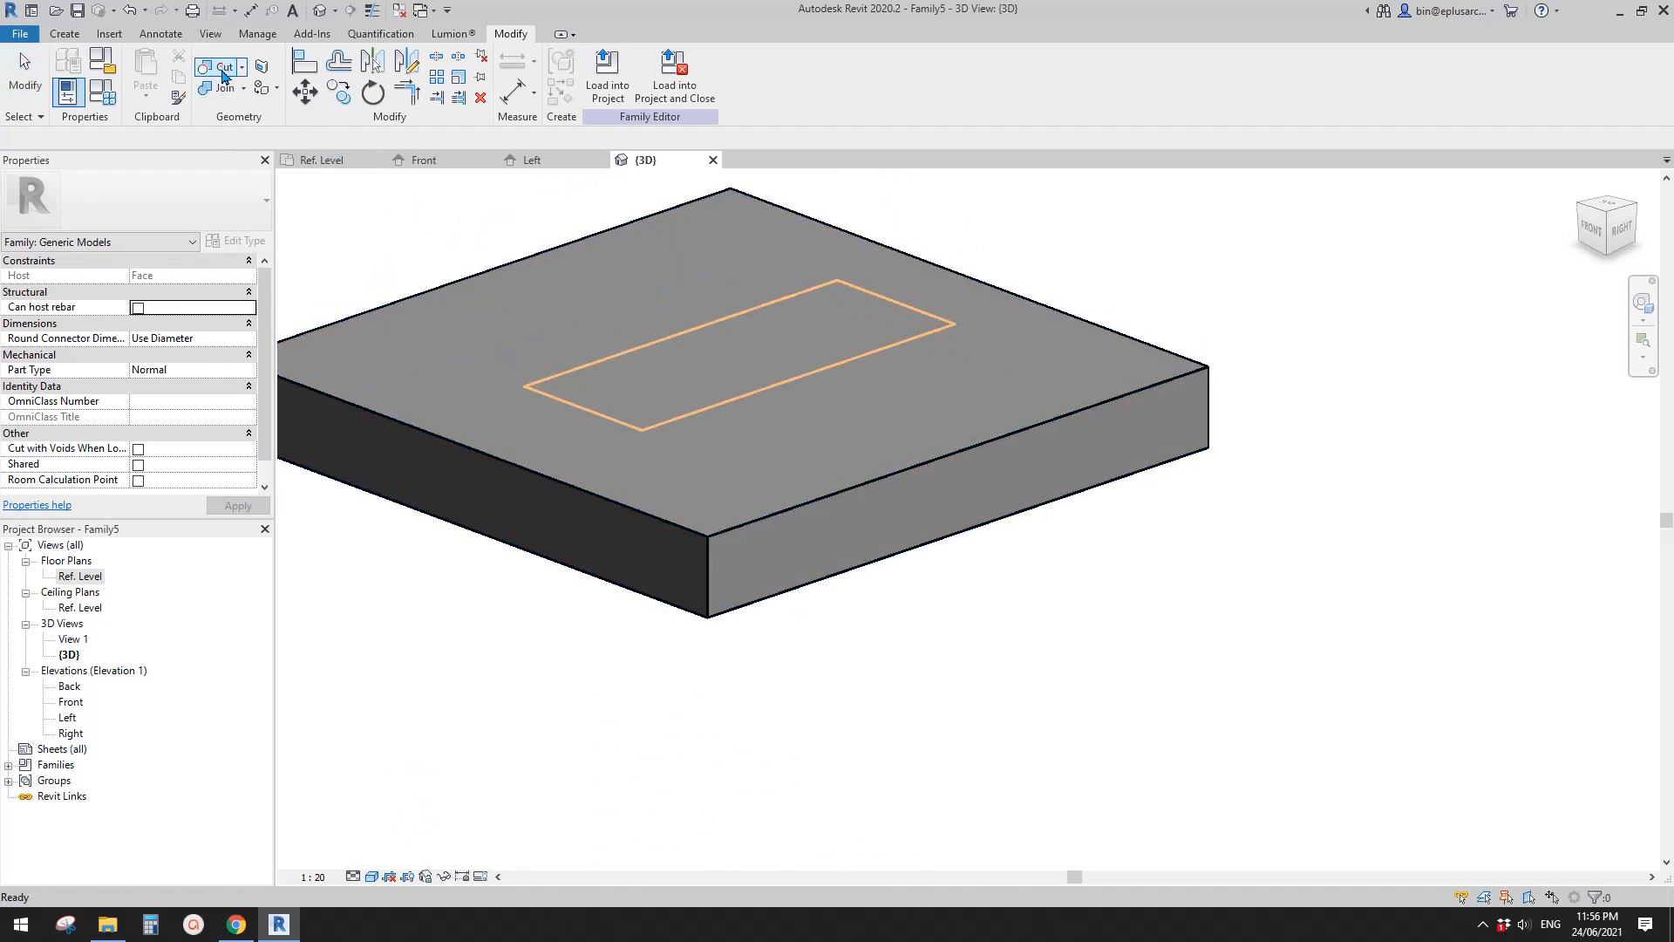
left_click(995, 460)
left_click(862, 377)
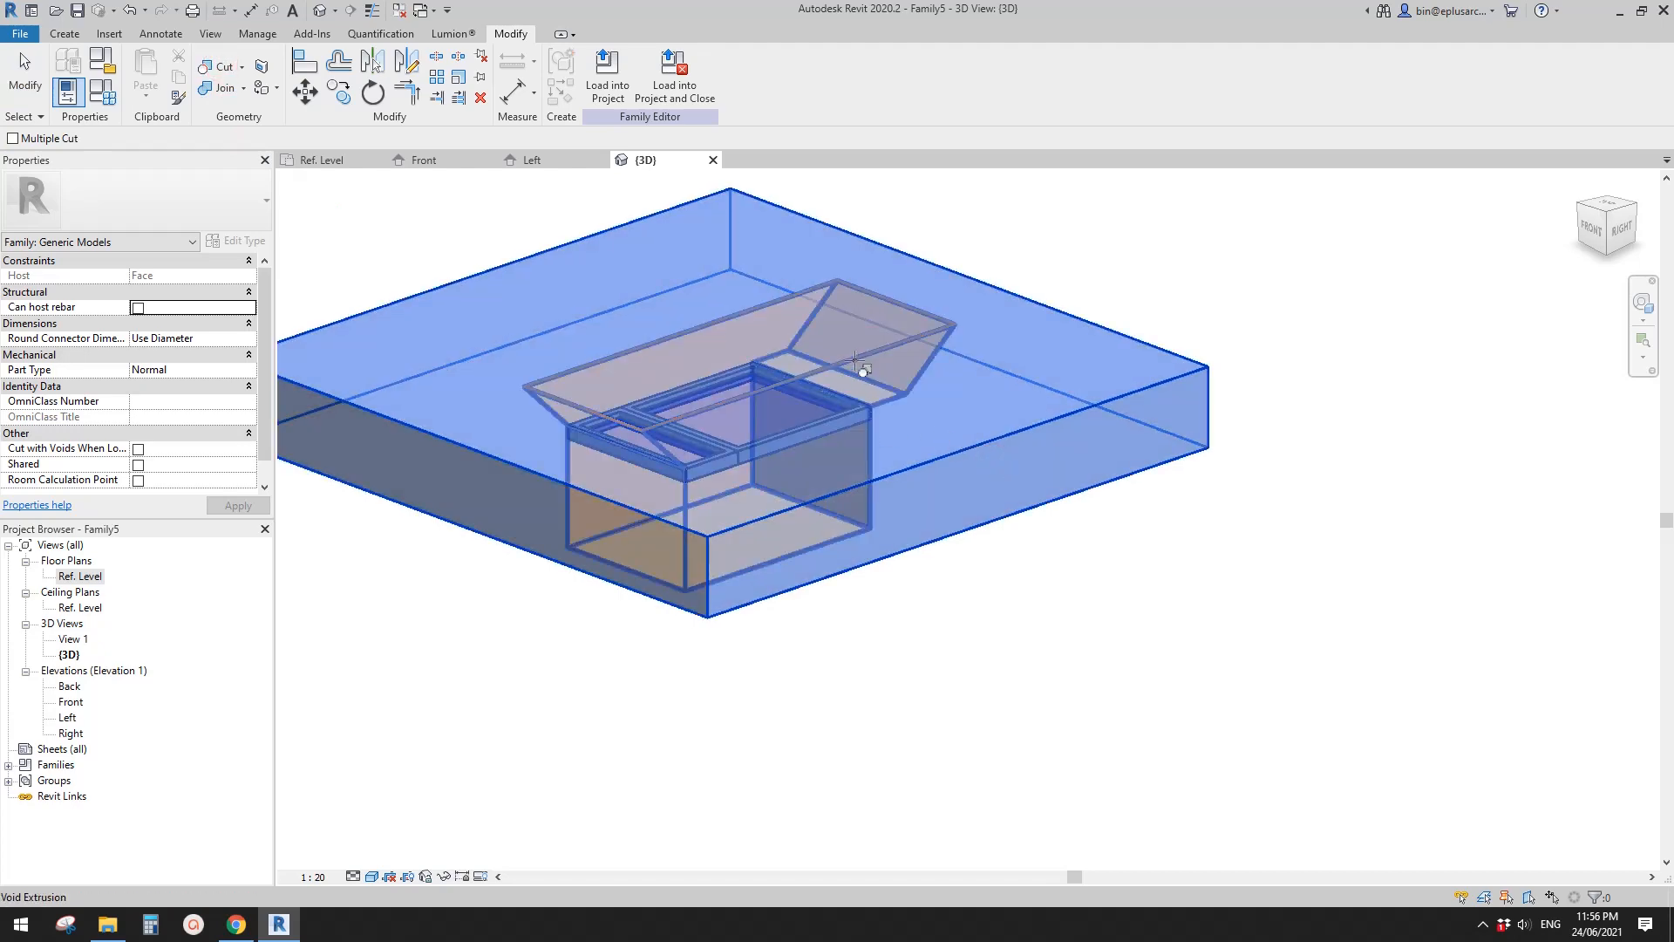
key("Escape")
middle_click_drag(913, 509, 762, 567, "shift")
scroll(904, 505, "up", 3)
middle_click_drag(904, 504, 944, 600)
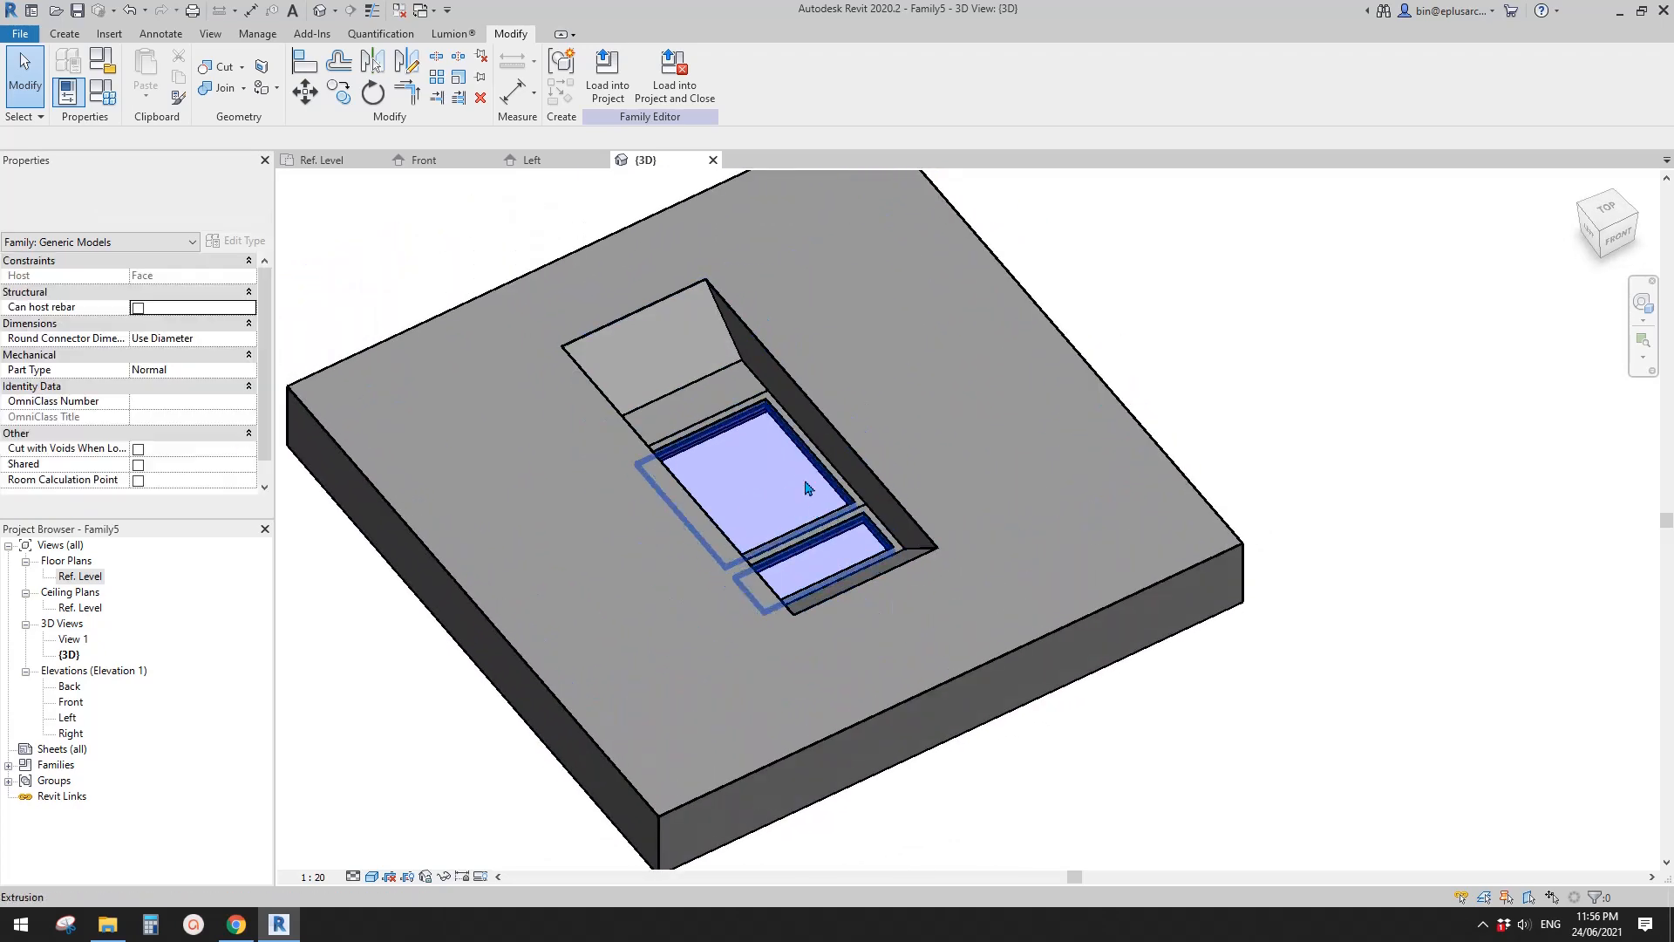
middle_click_drag(807, 485, 860, 539)
- Close the inactive views and create a new project from a template for testing the family
left_click(399, 11)
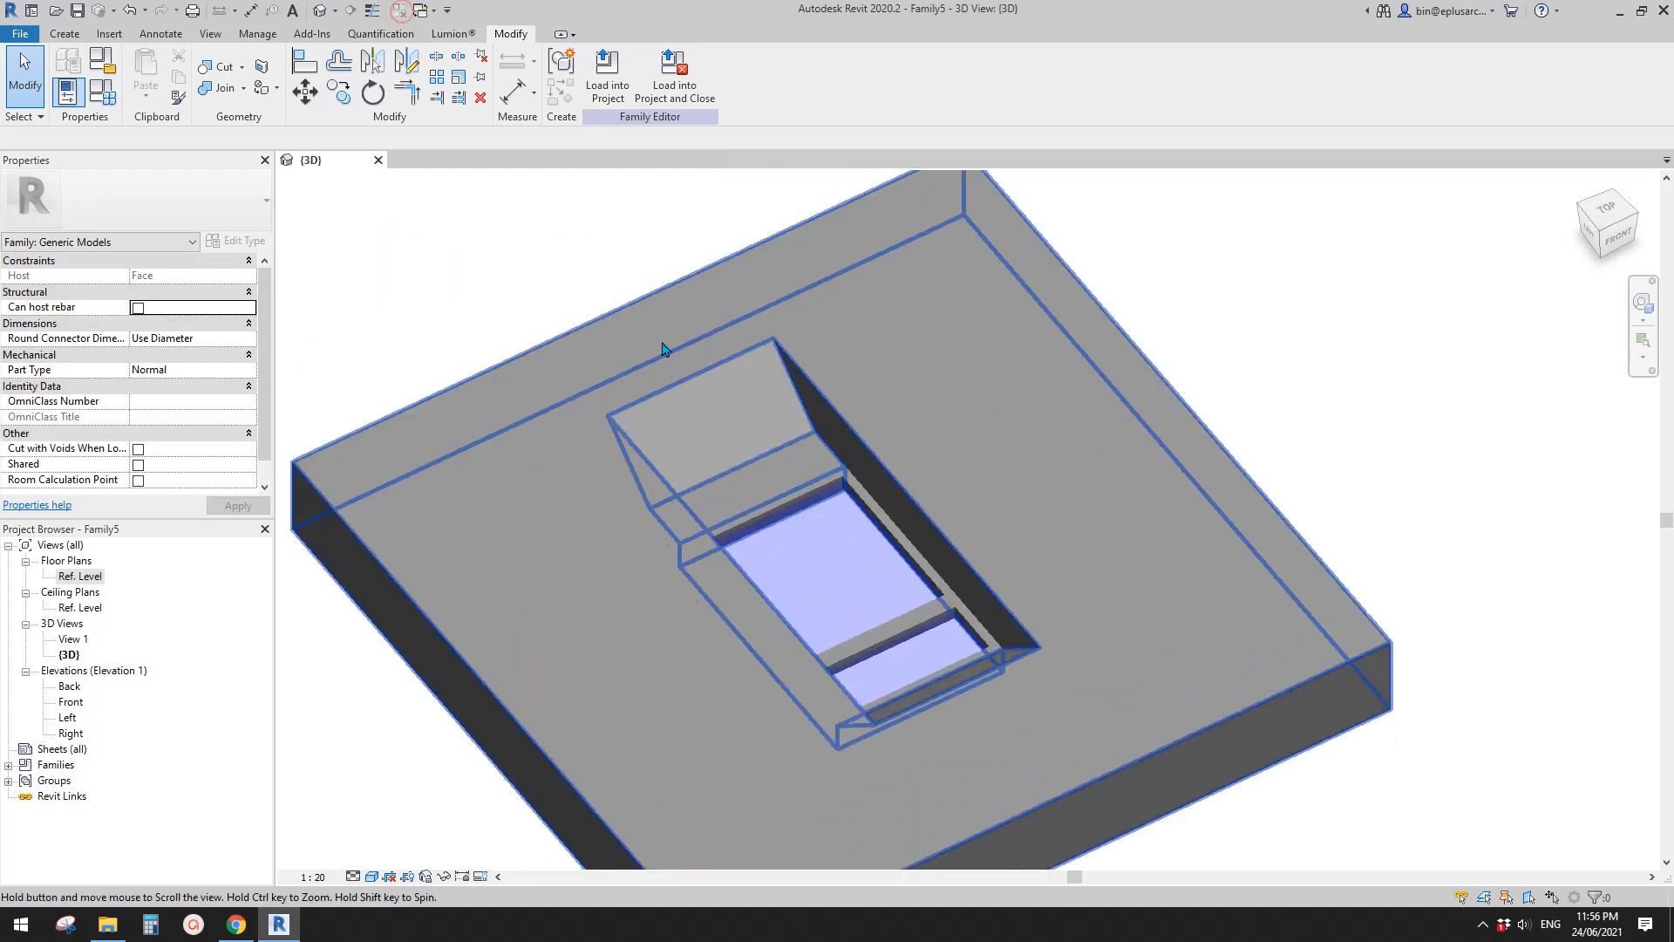
left_click(21, 34)
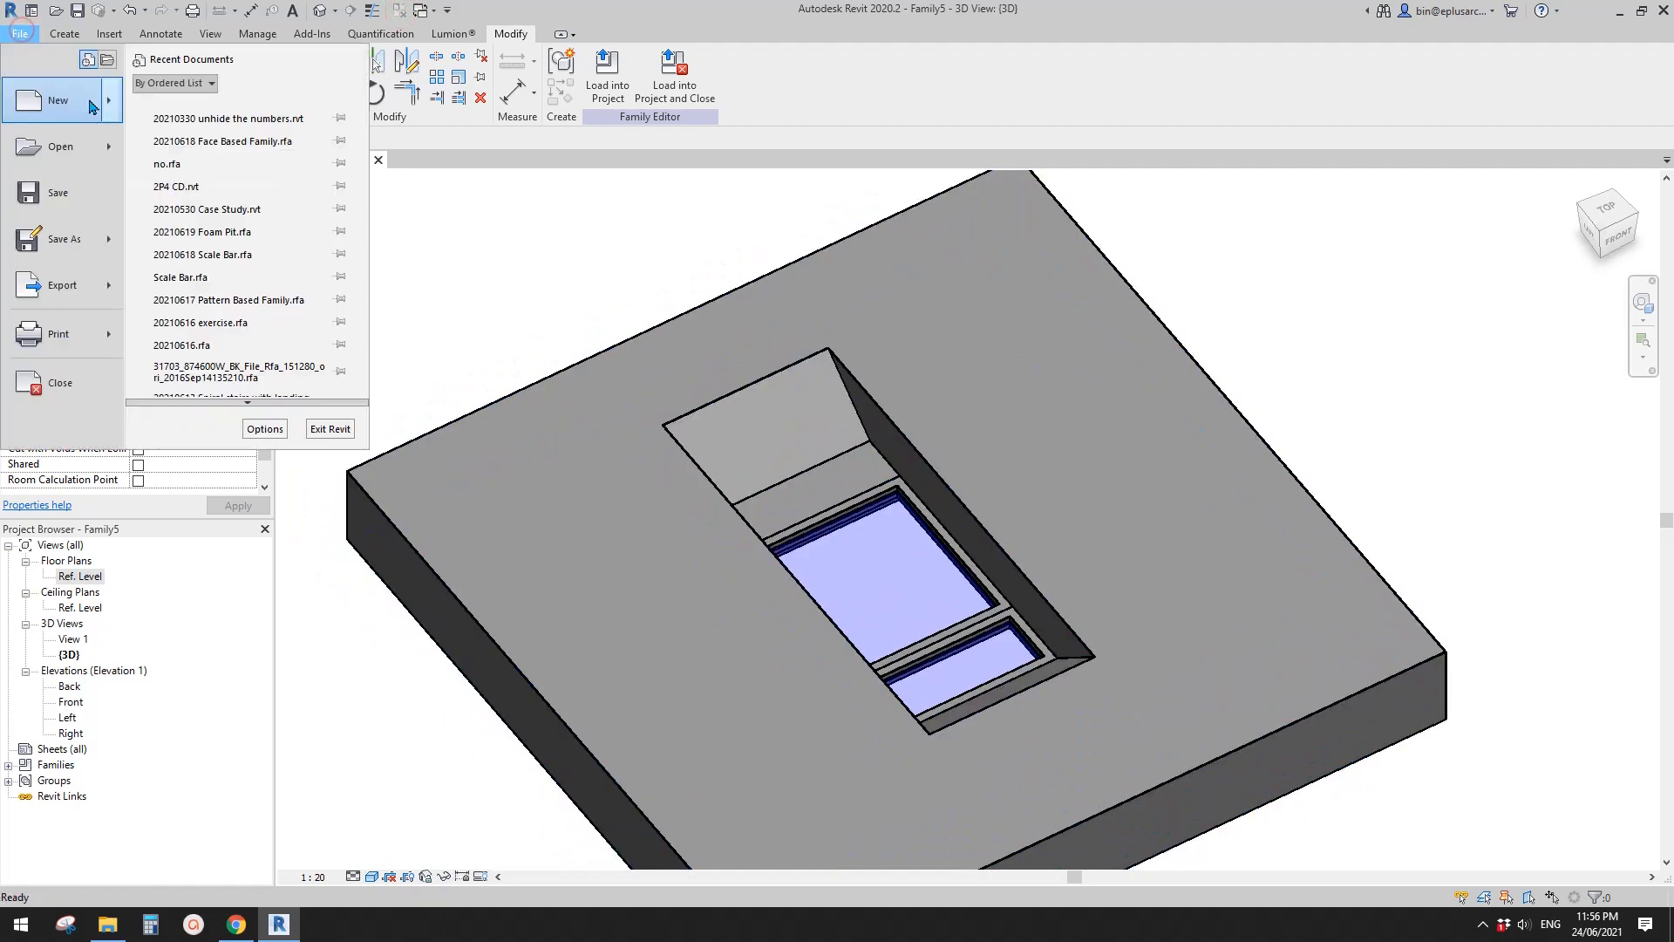
mouse_move(114, 108)
left_click(179, 124)
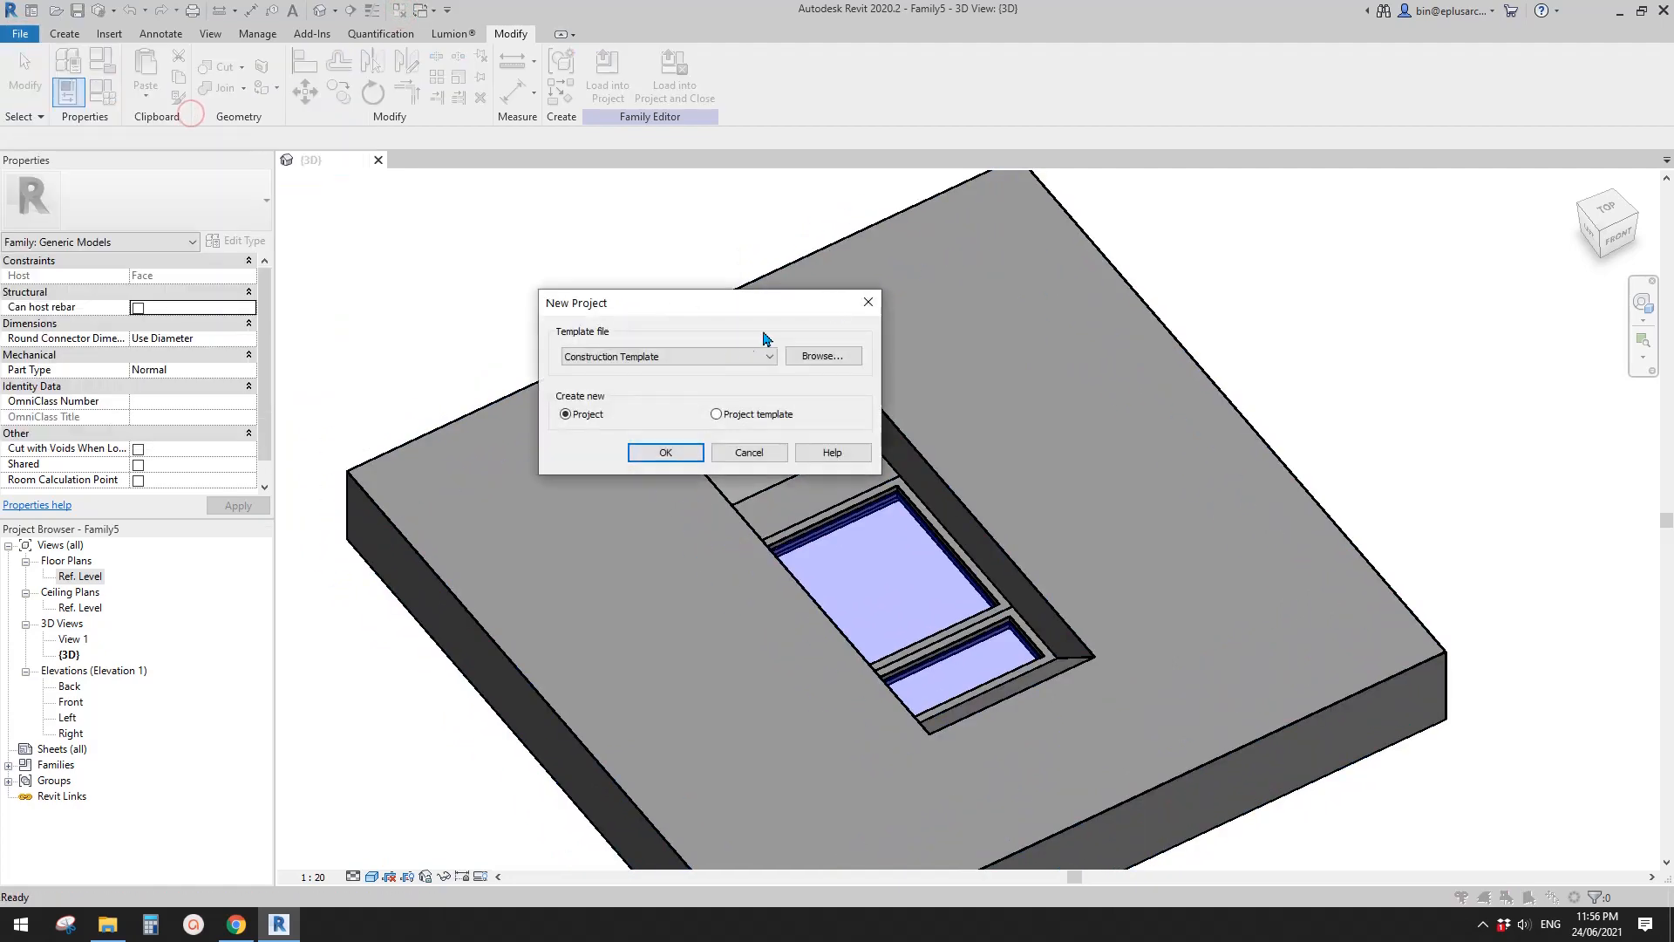
left_click(711, 356)
left_click(628, 395)
left_click(666, 450)
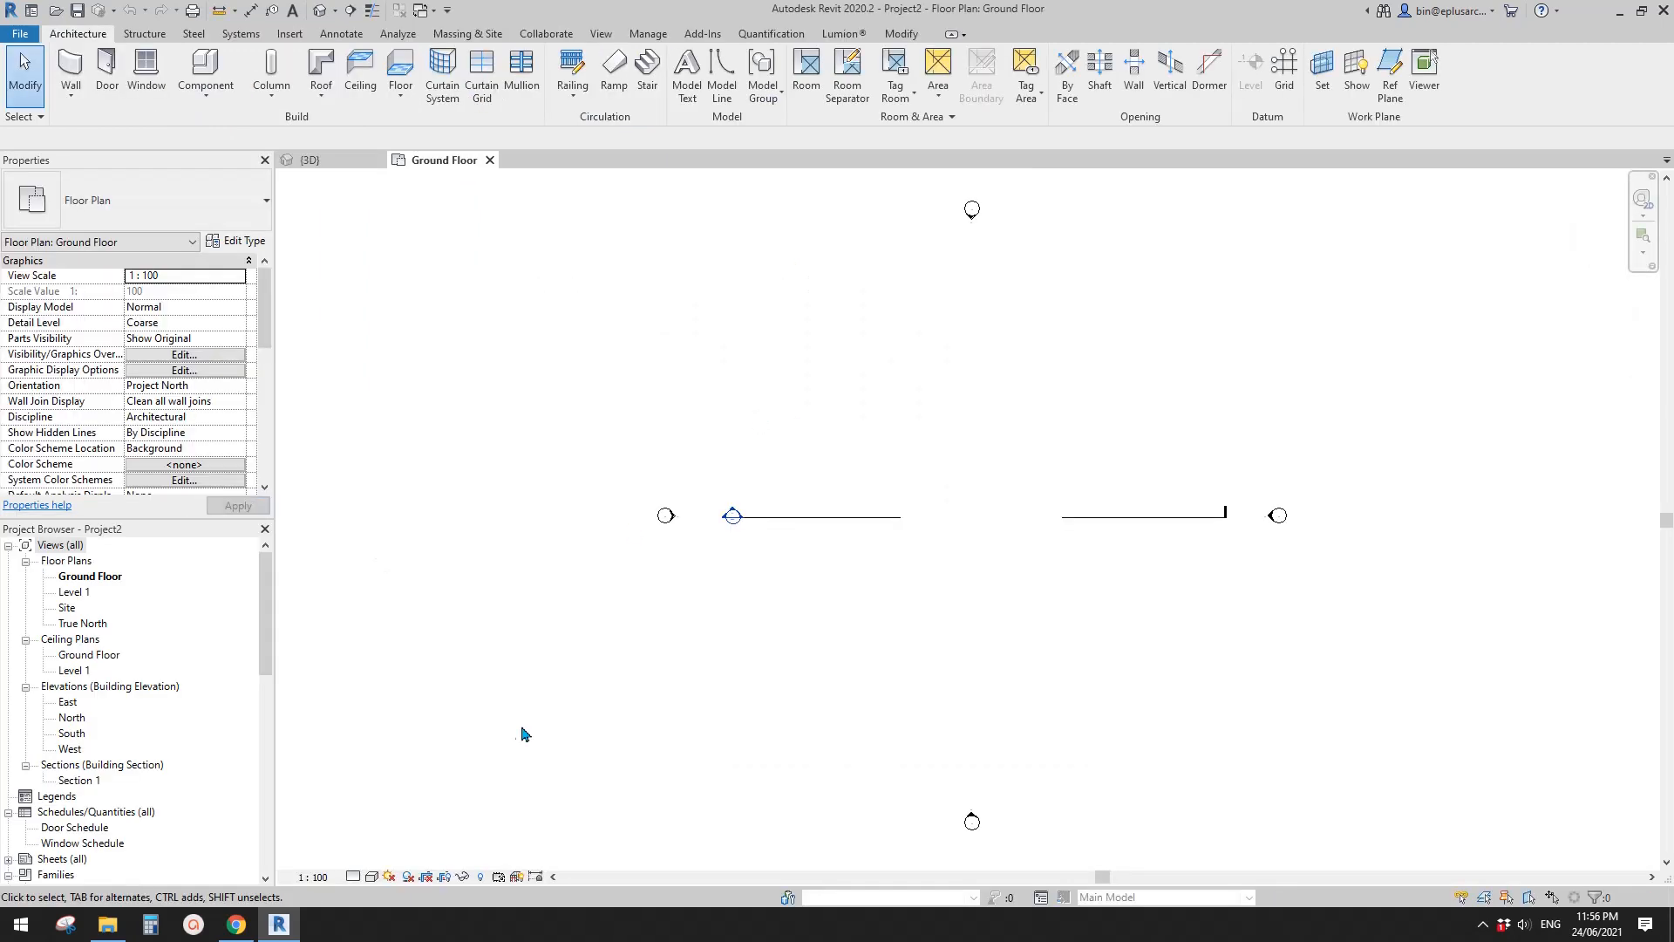
- Check the Van B facade image in the browser, return to Revit and start a footprint roof on the Ground Floor level
left_click(237, 924)
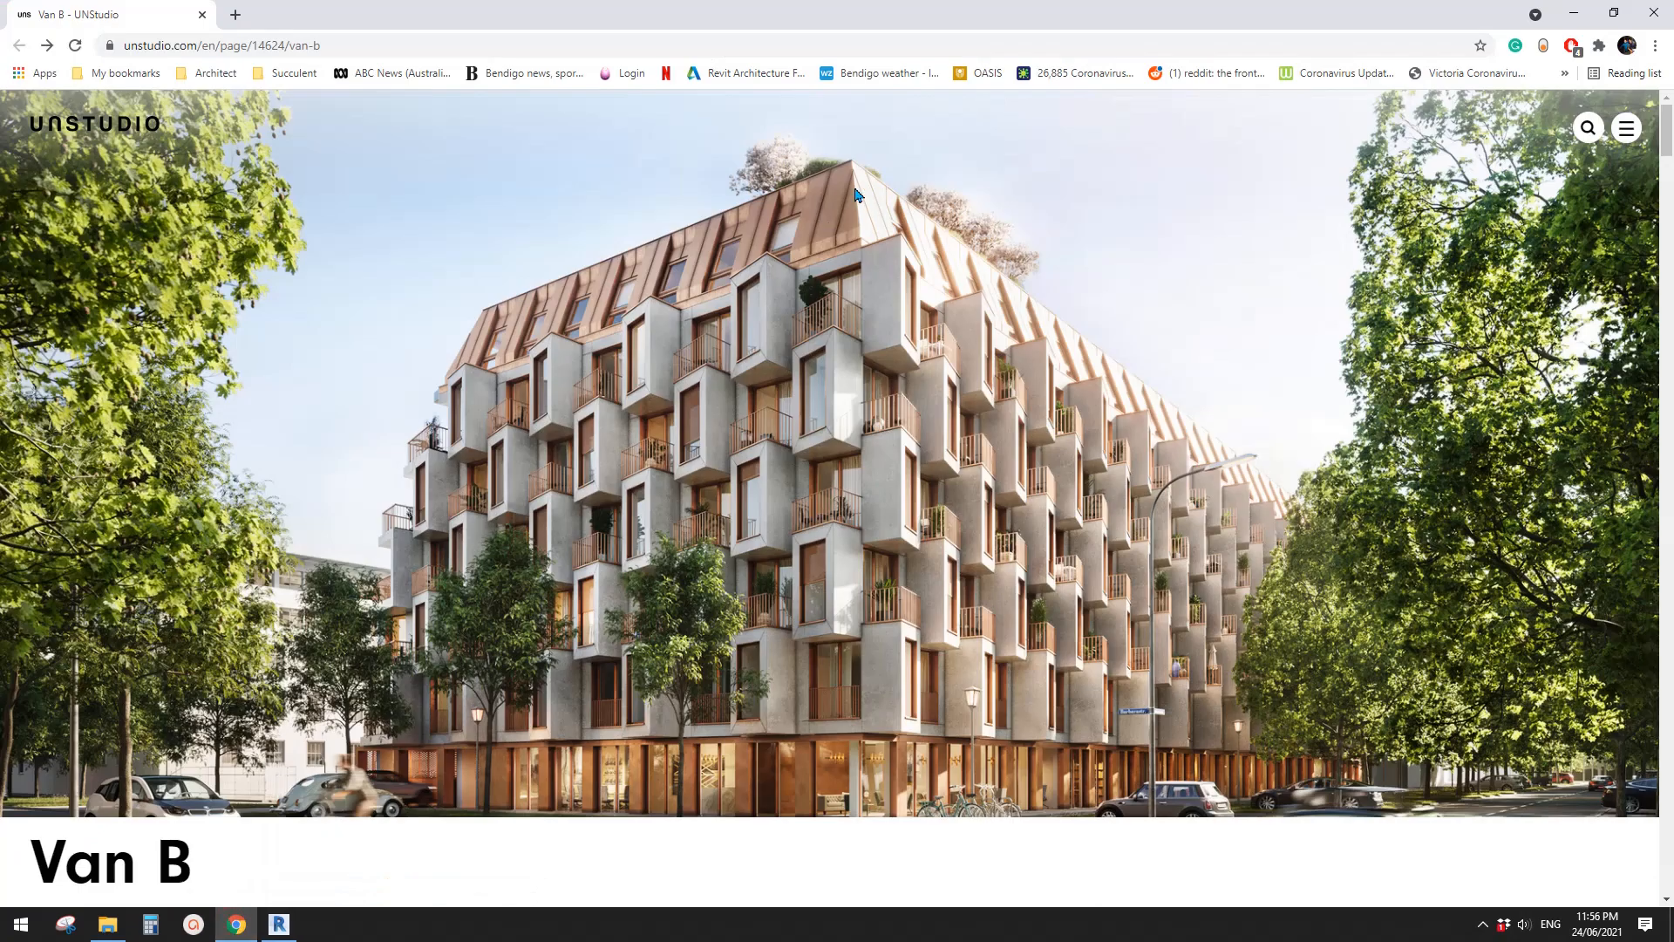
left_click(280, 924)
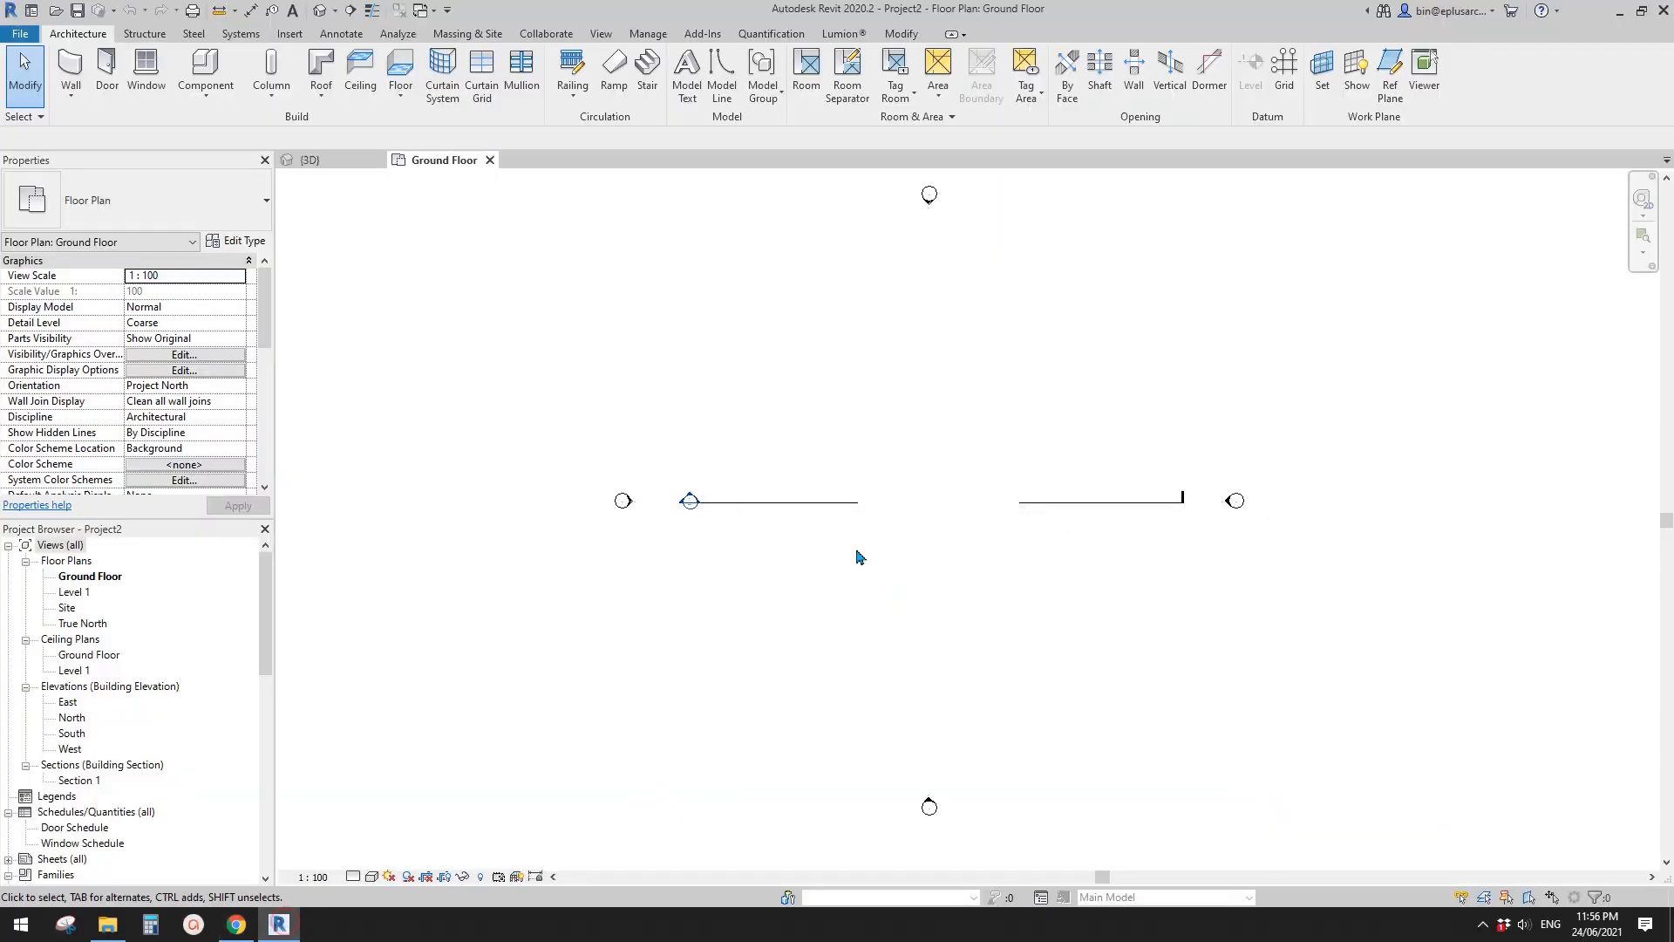
scroll(601, 296, "up", 1)
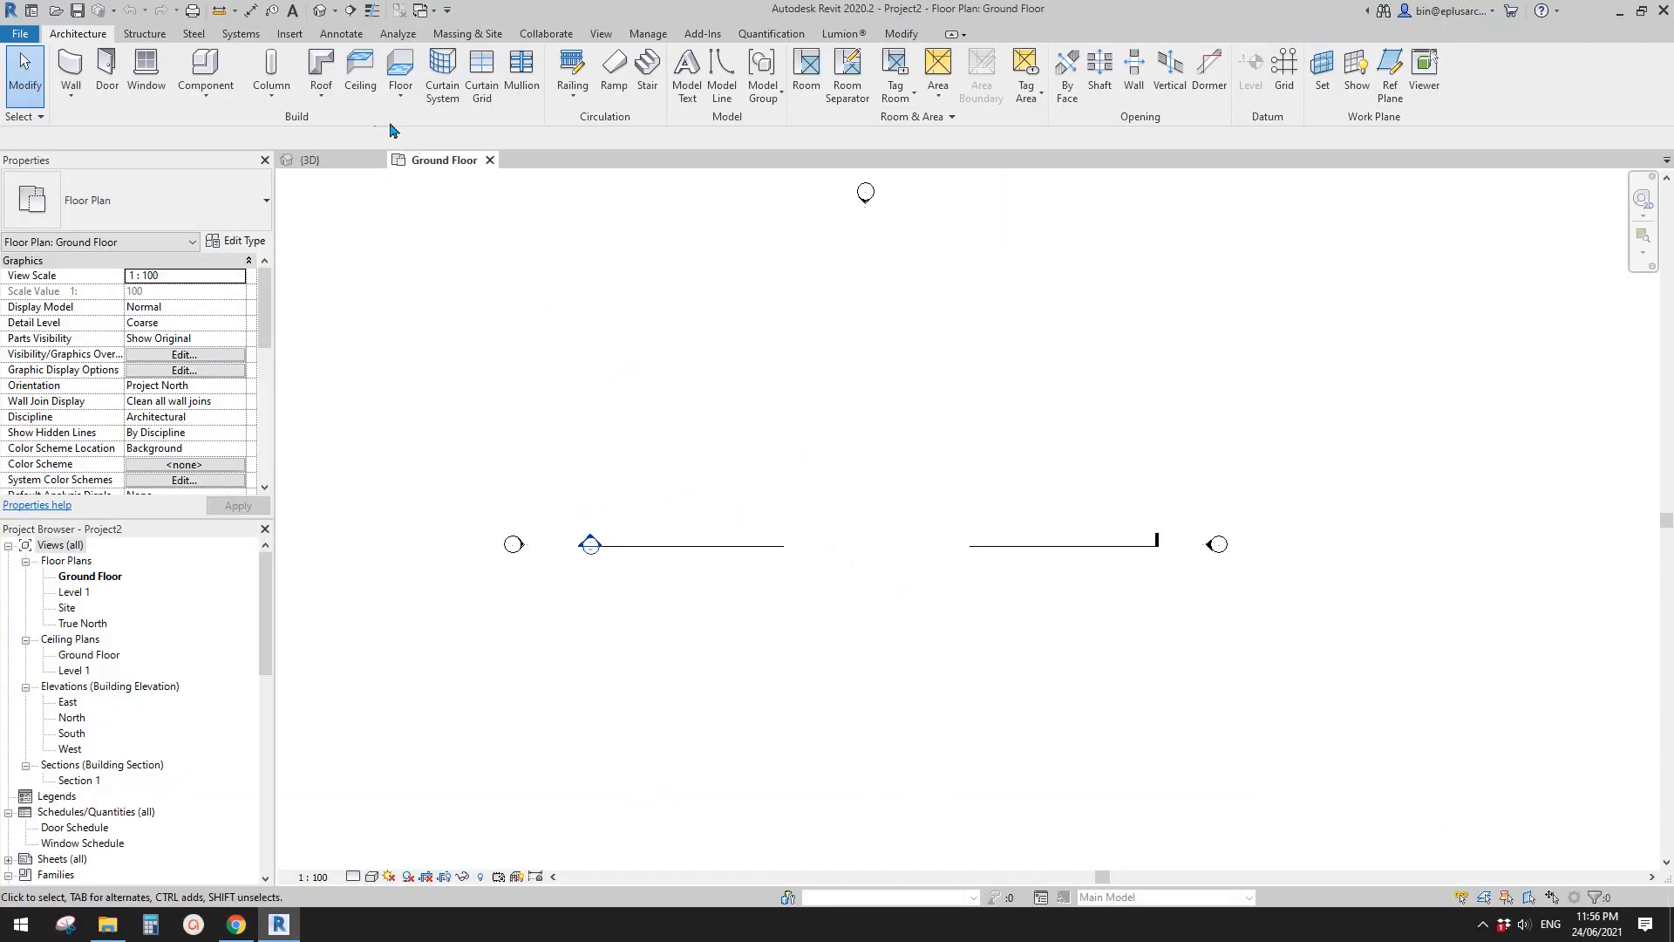
left_click(329, 72)
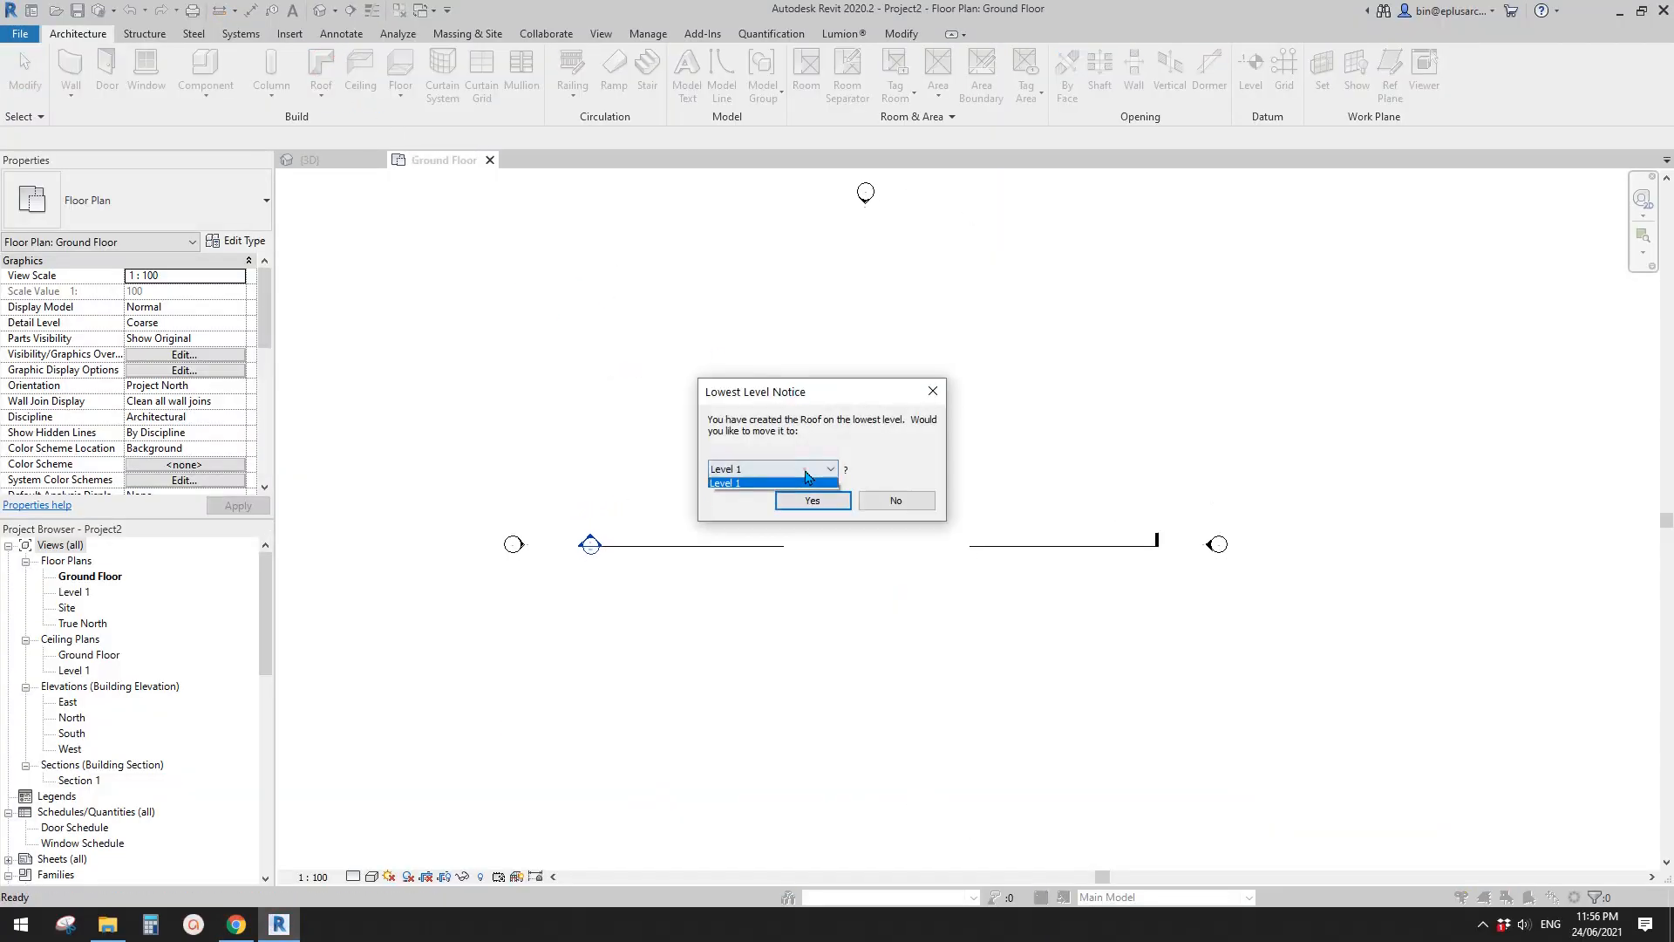
left_click(745, 486)
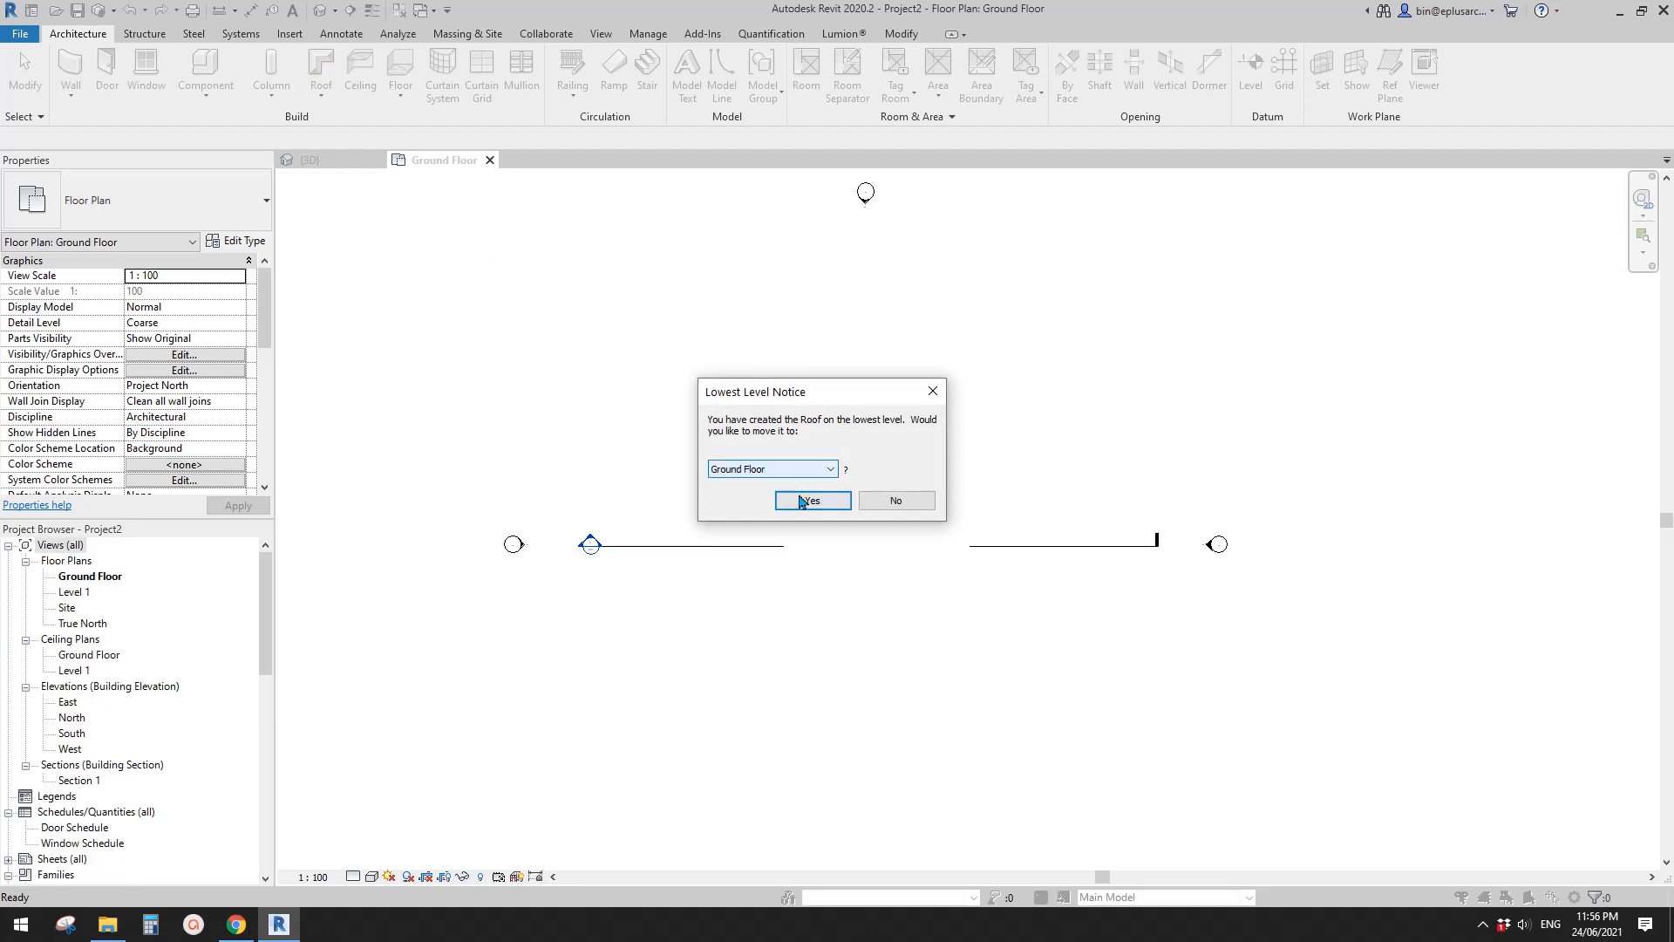
left_click(813, 502)
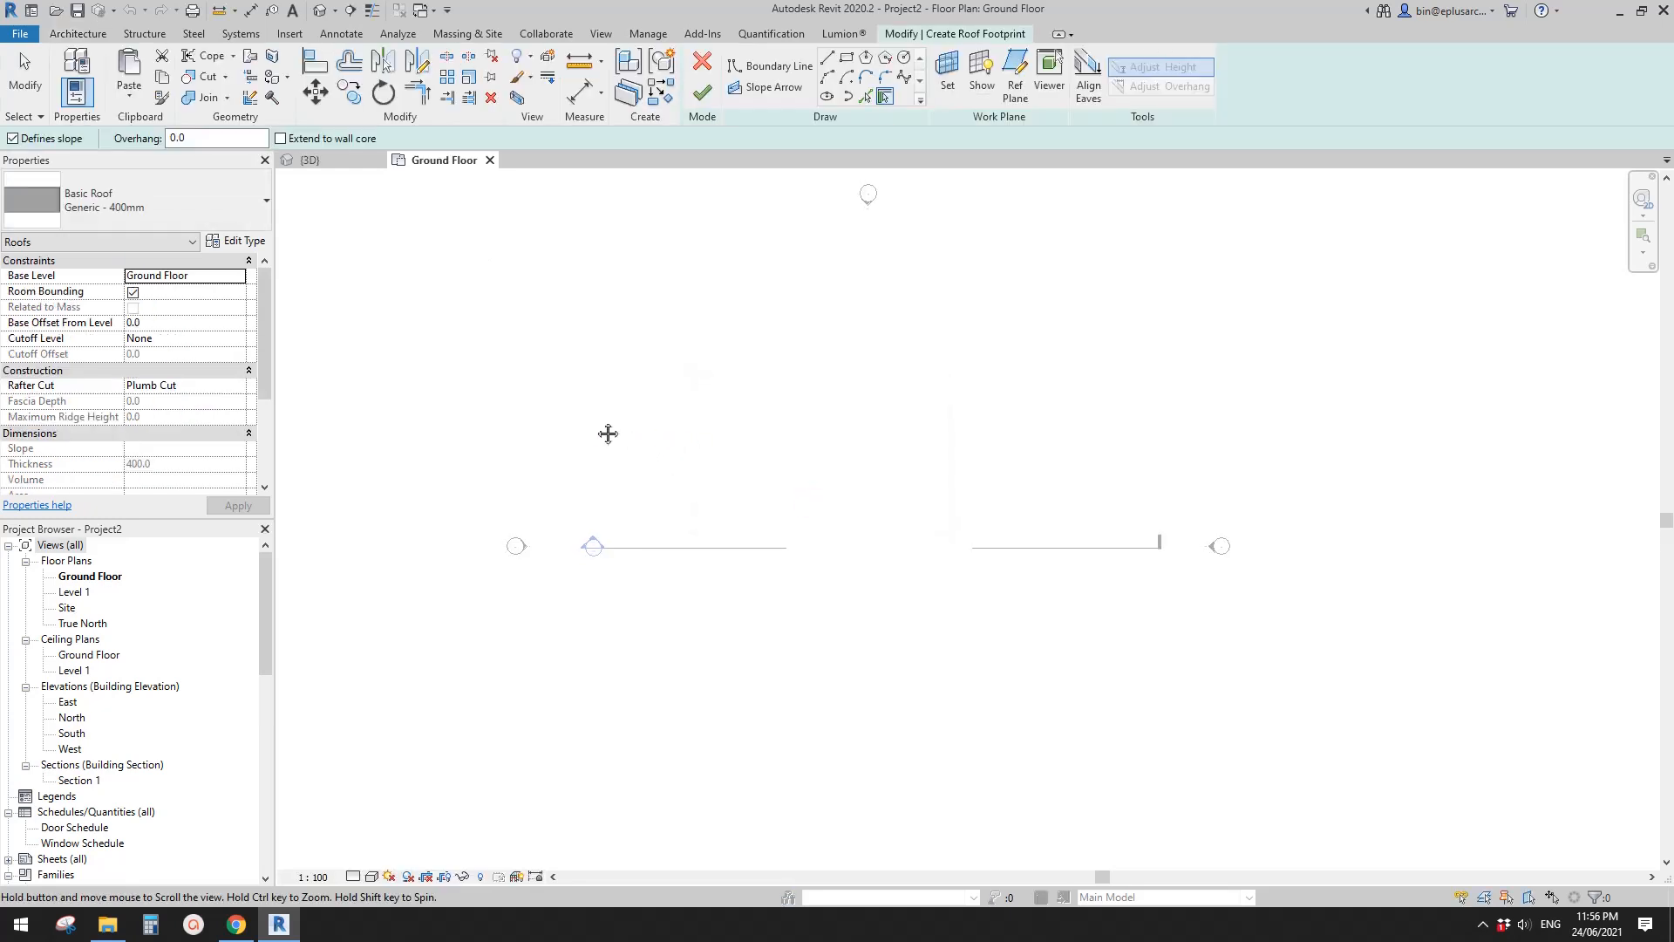
- Sketch a rectangular roof boundary about 12700 by 8800 mm above the section line
left_click(857, 59)
left_click(783, 392)
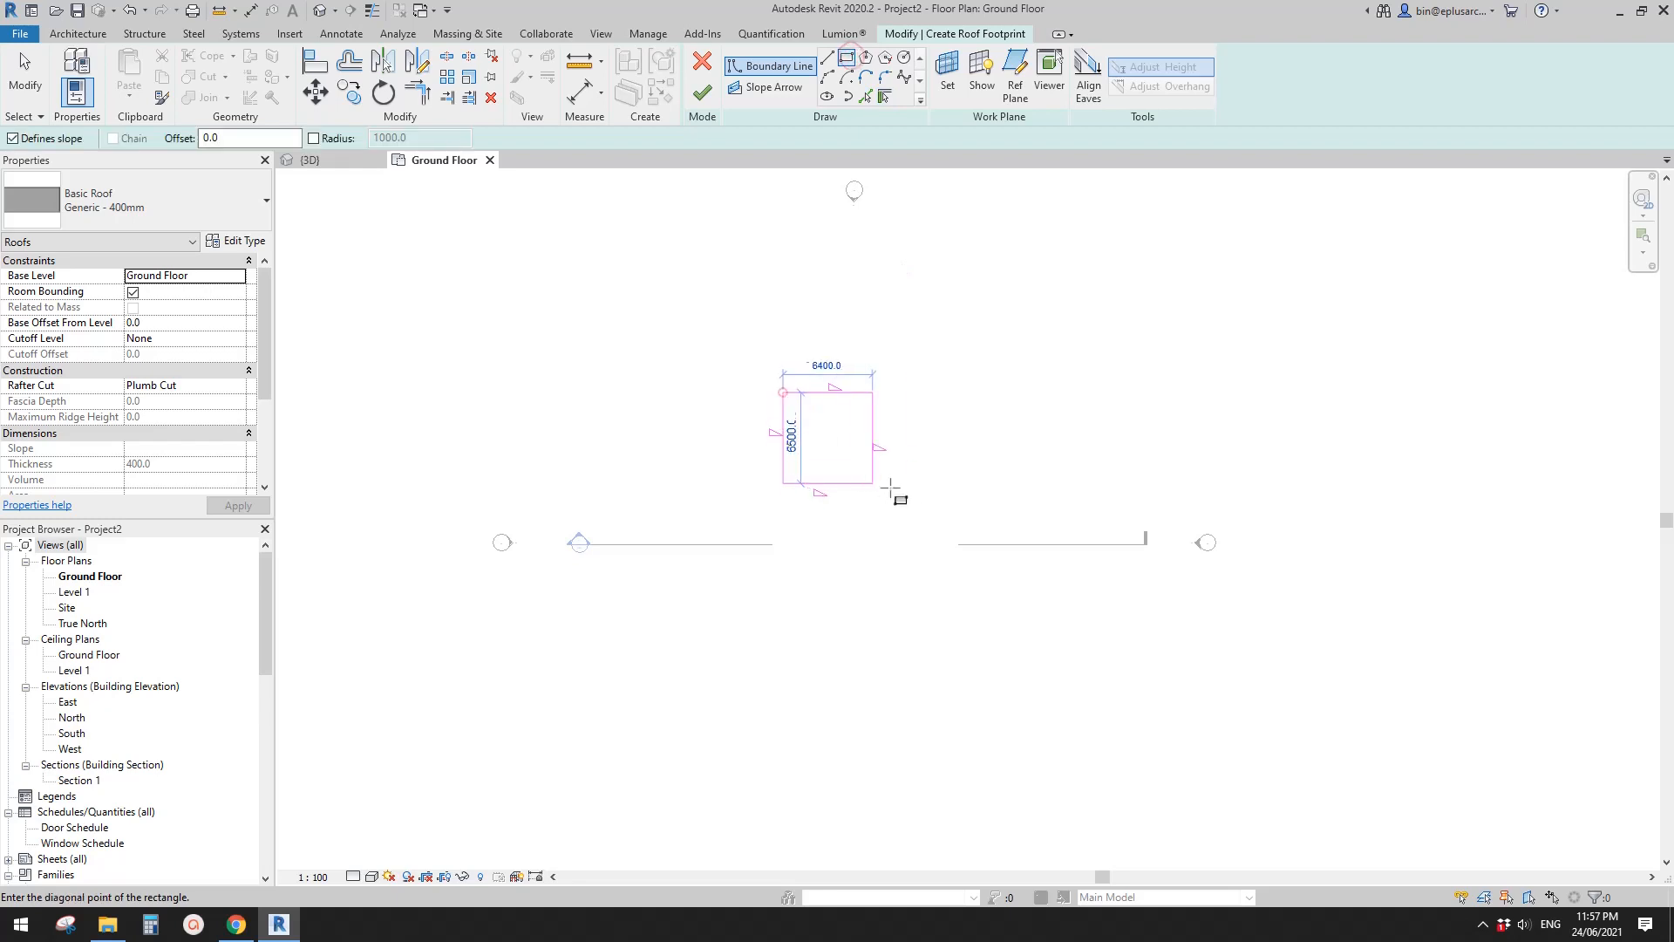
left_click(960, 515)
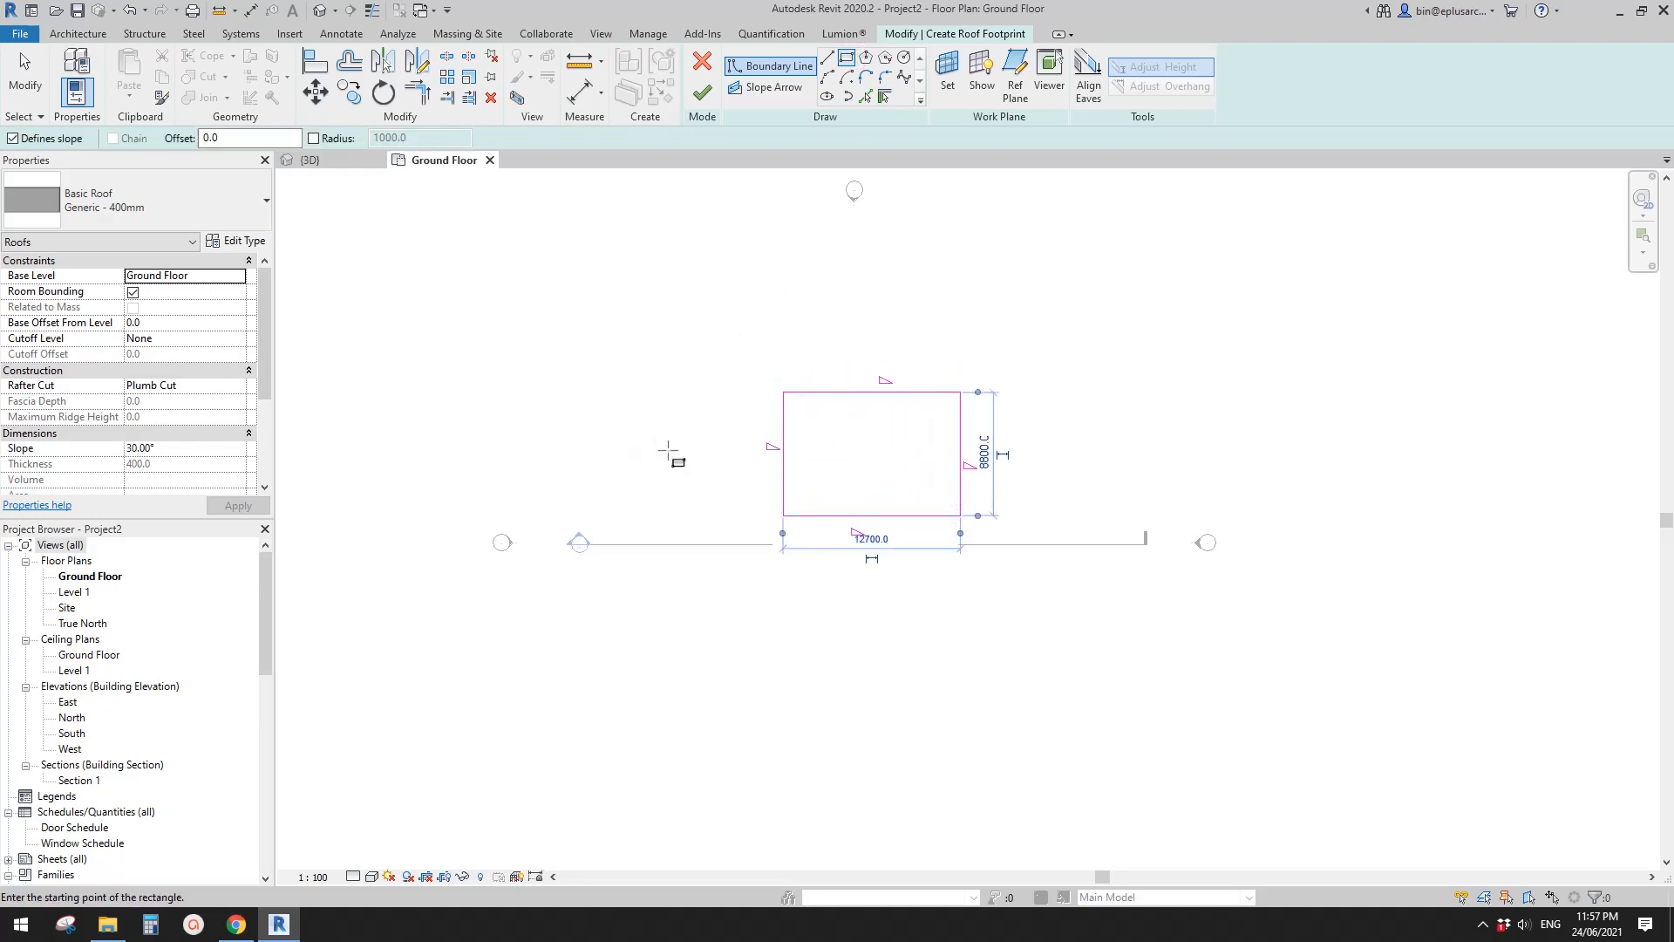
key("Escape")
key("Escape")
- Set the slope of all four roof boundary lines to 75° and finish the roof sketch
key("Tab")
left_click(862, 394)
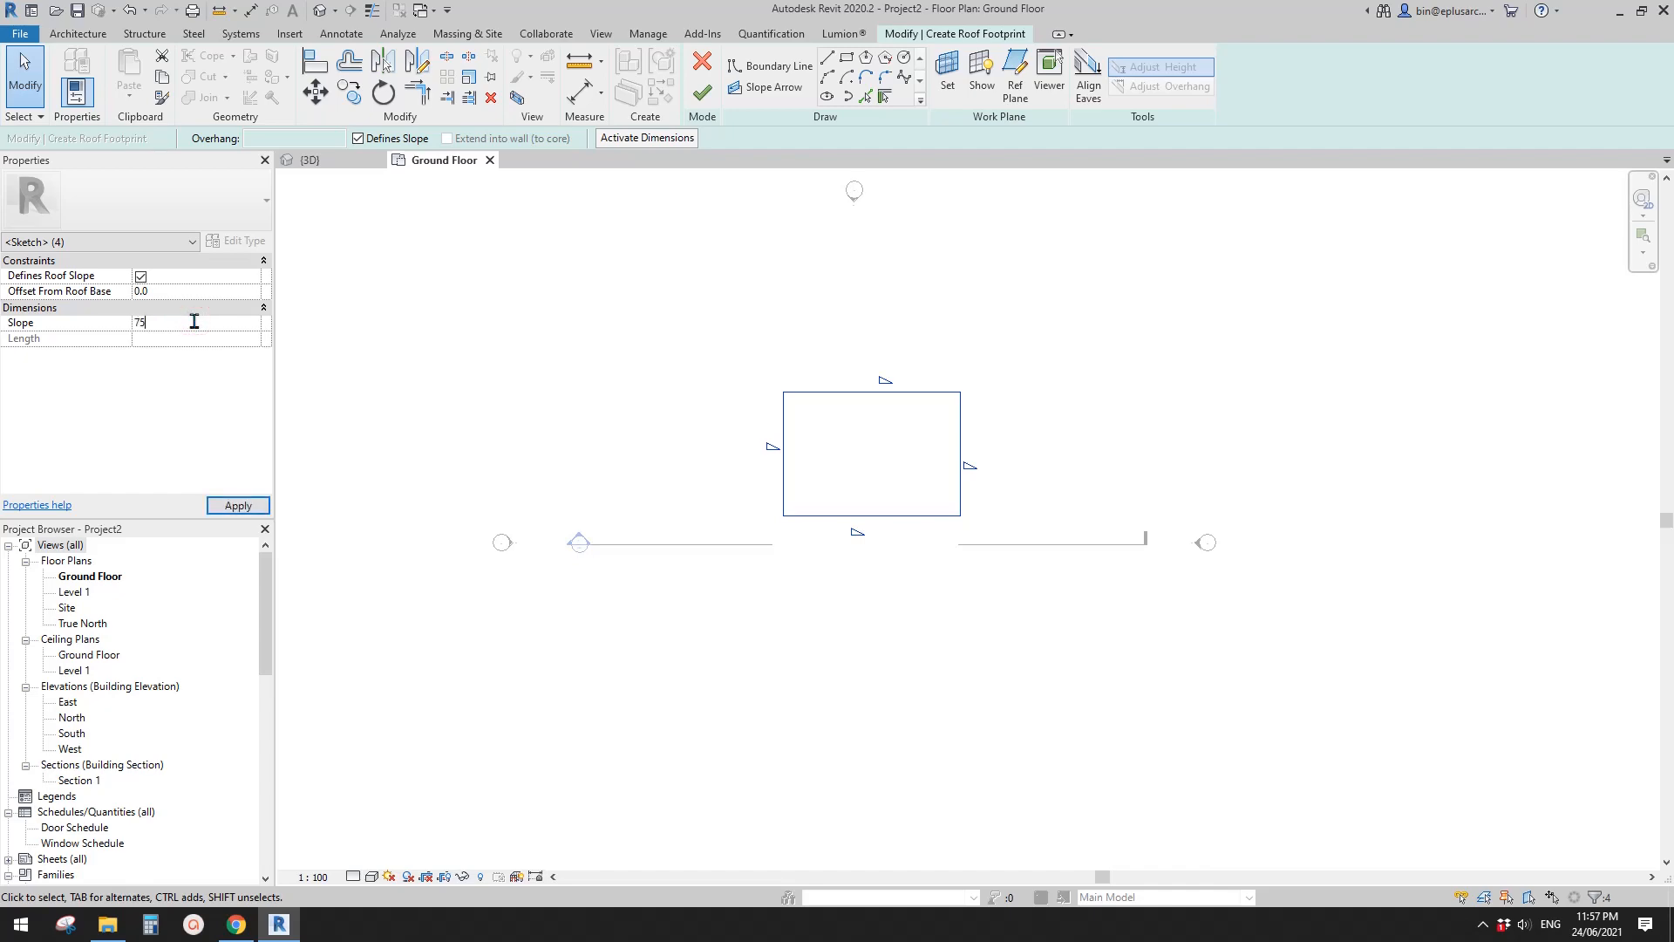
key("Return")
left_click(703, 92)
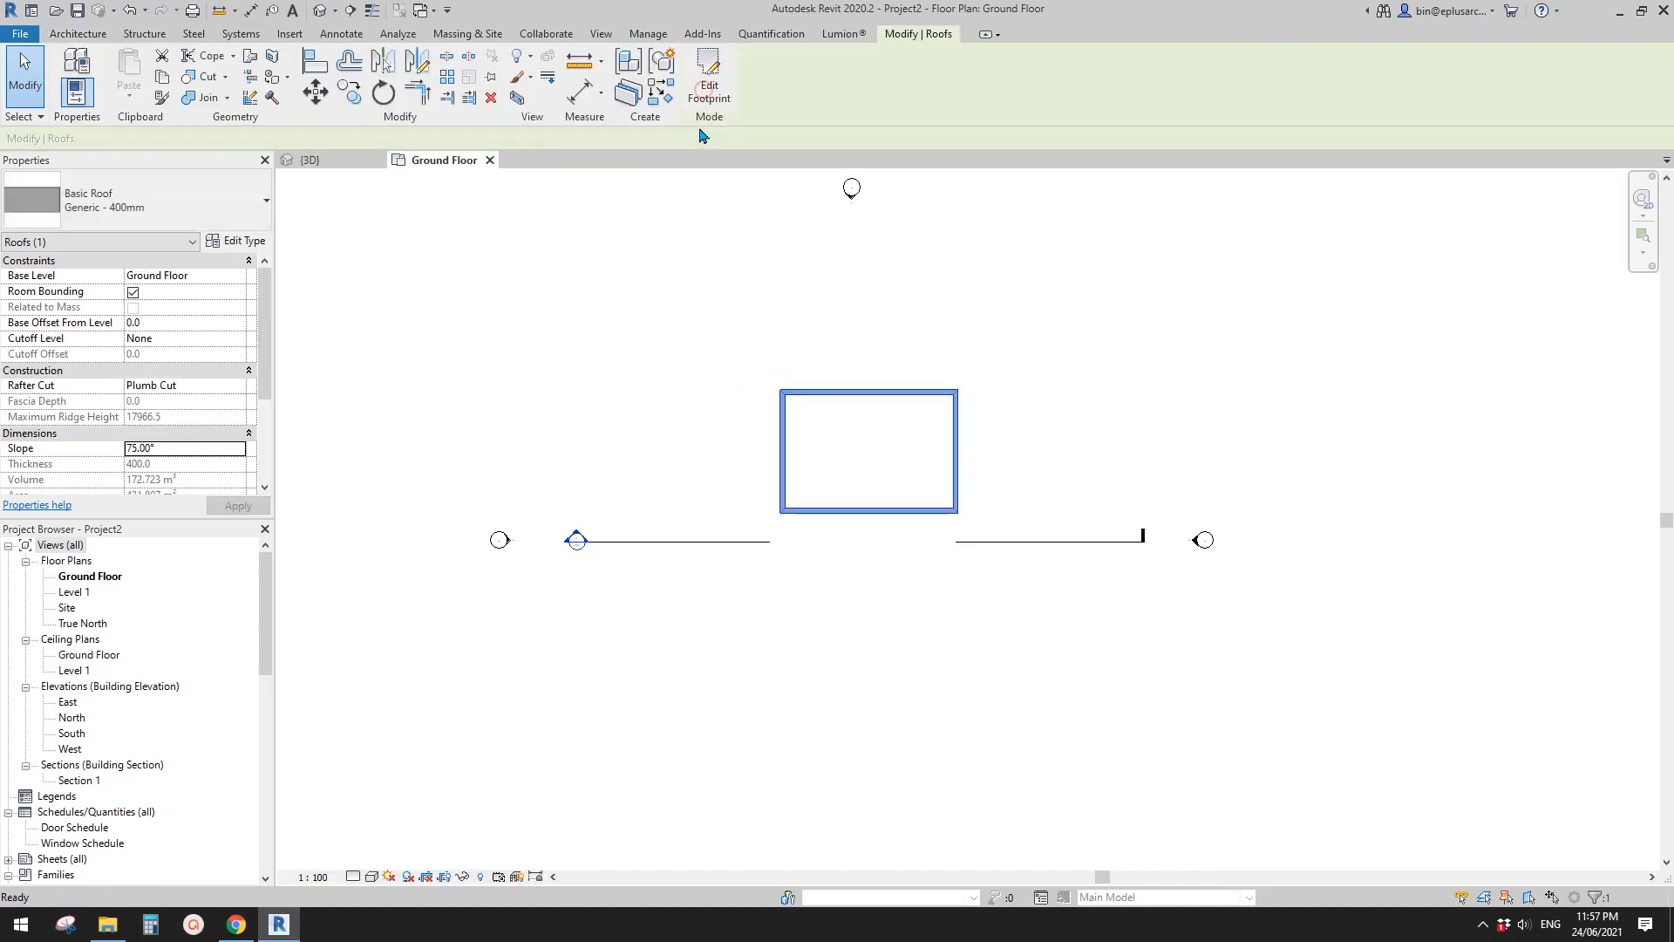
- In the default 3D view, set the roof's cutoff level to Level 1 and look at the truncated shape
left_click(320, 18)
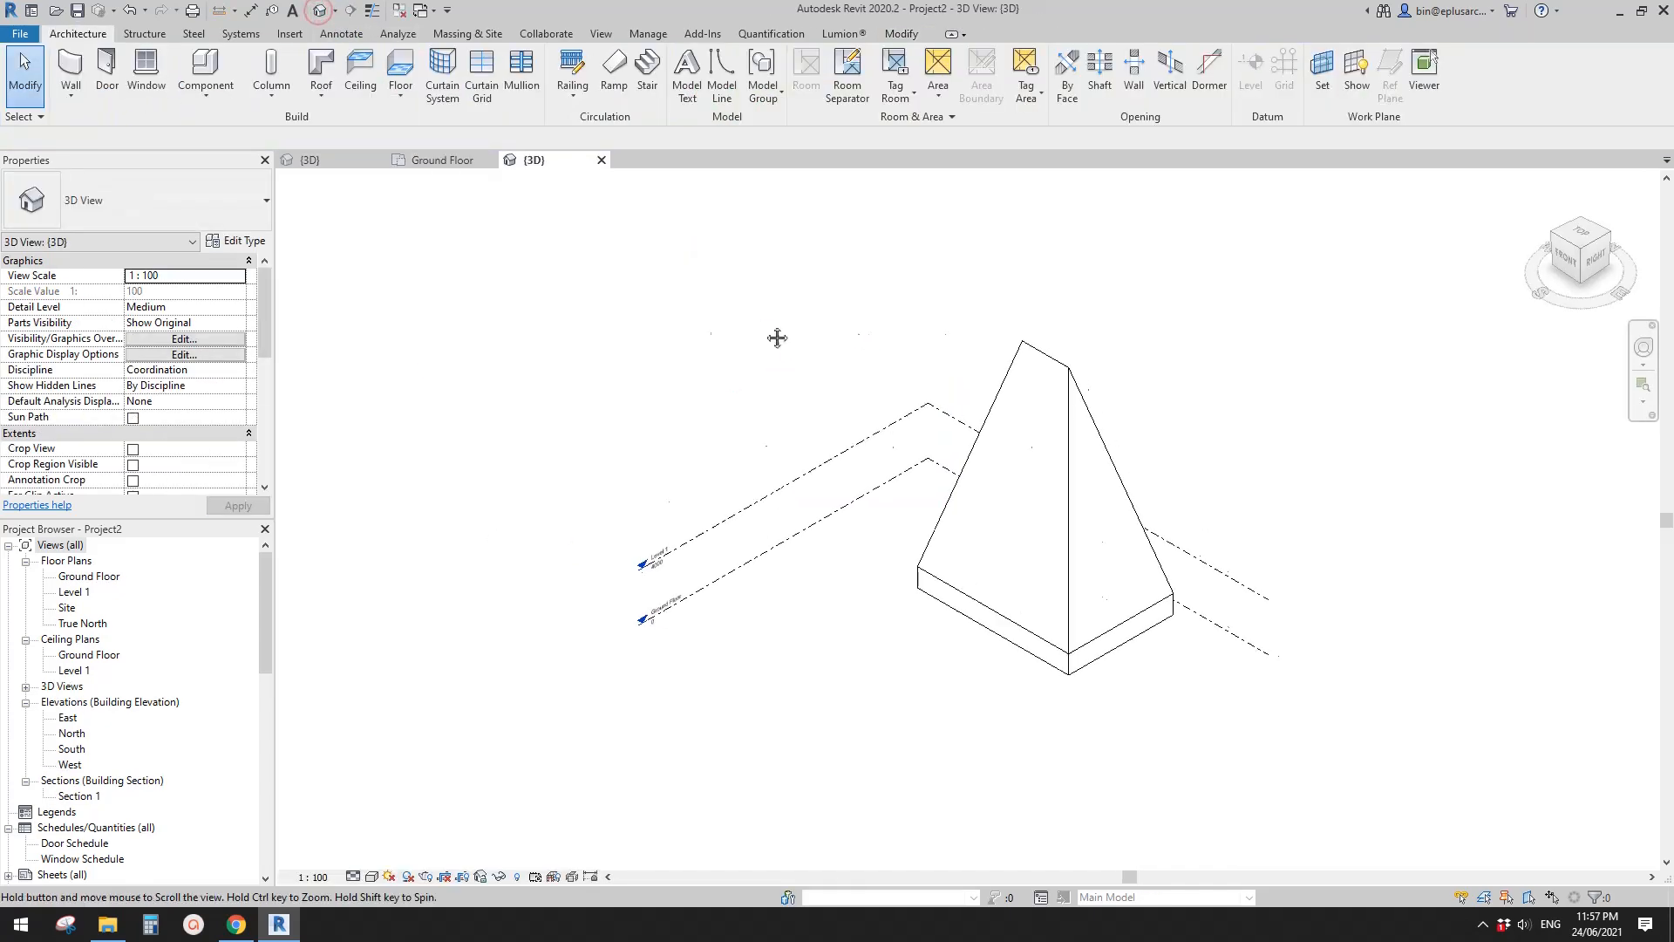
left_click(923, 485)
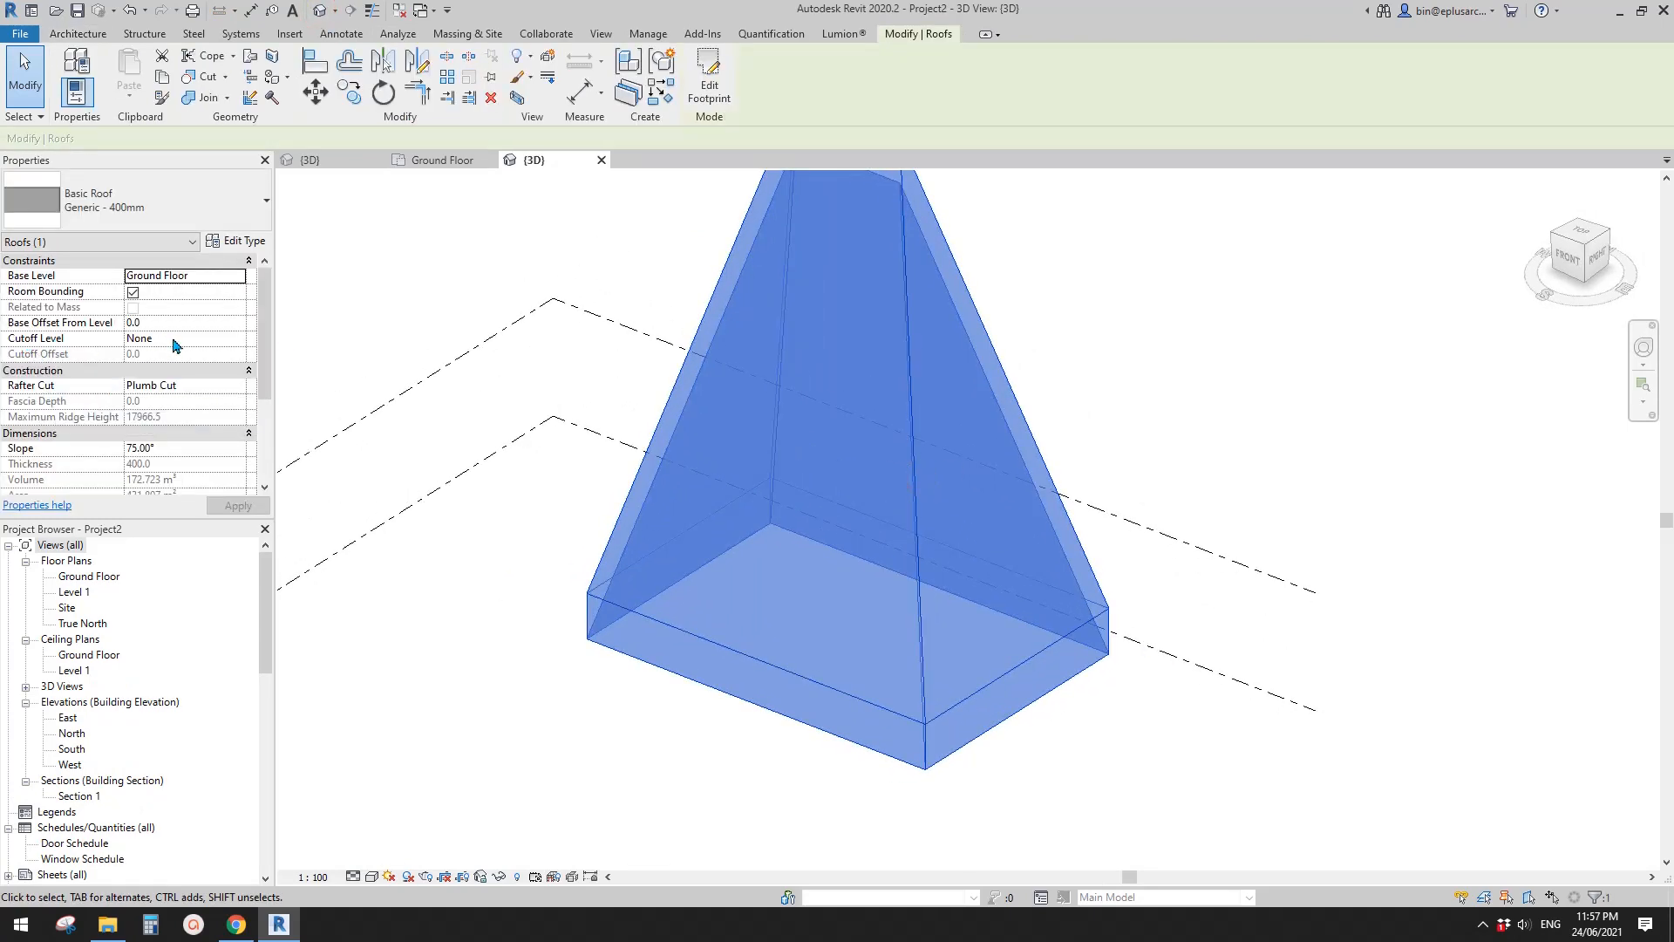
left_click(236, 338)
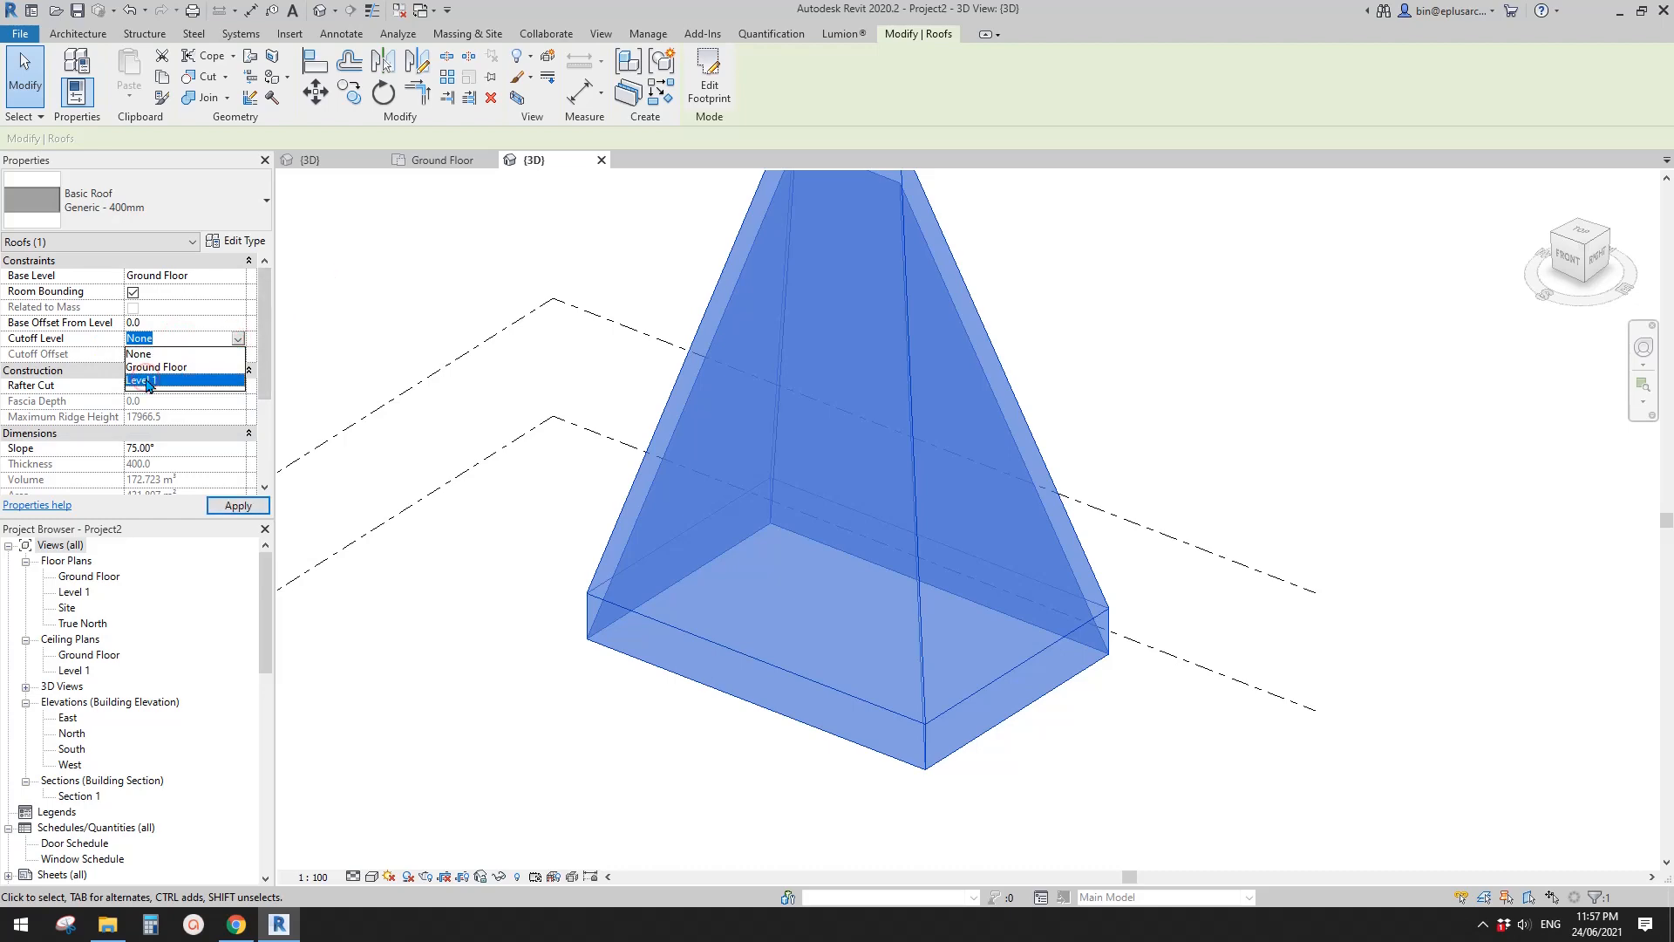
left_click(146, 381)
middle_click_drag(587, 430, 724, 381, "shift")
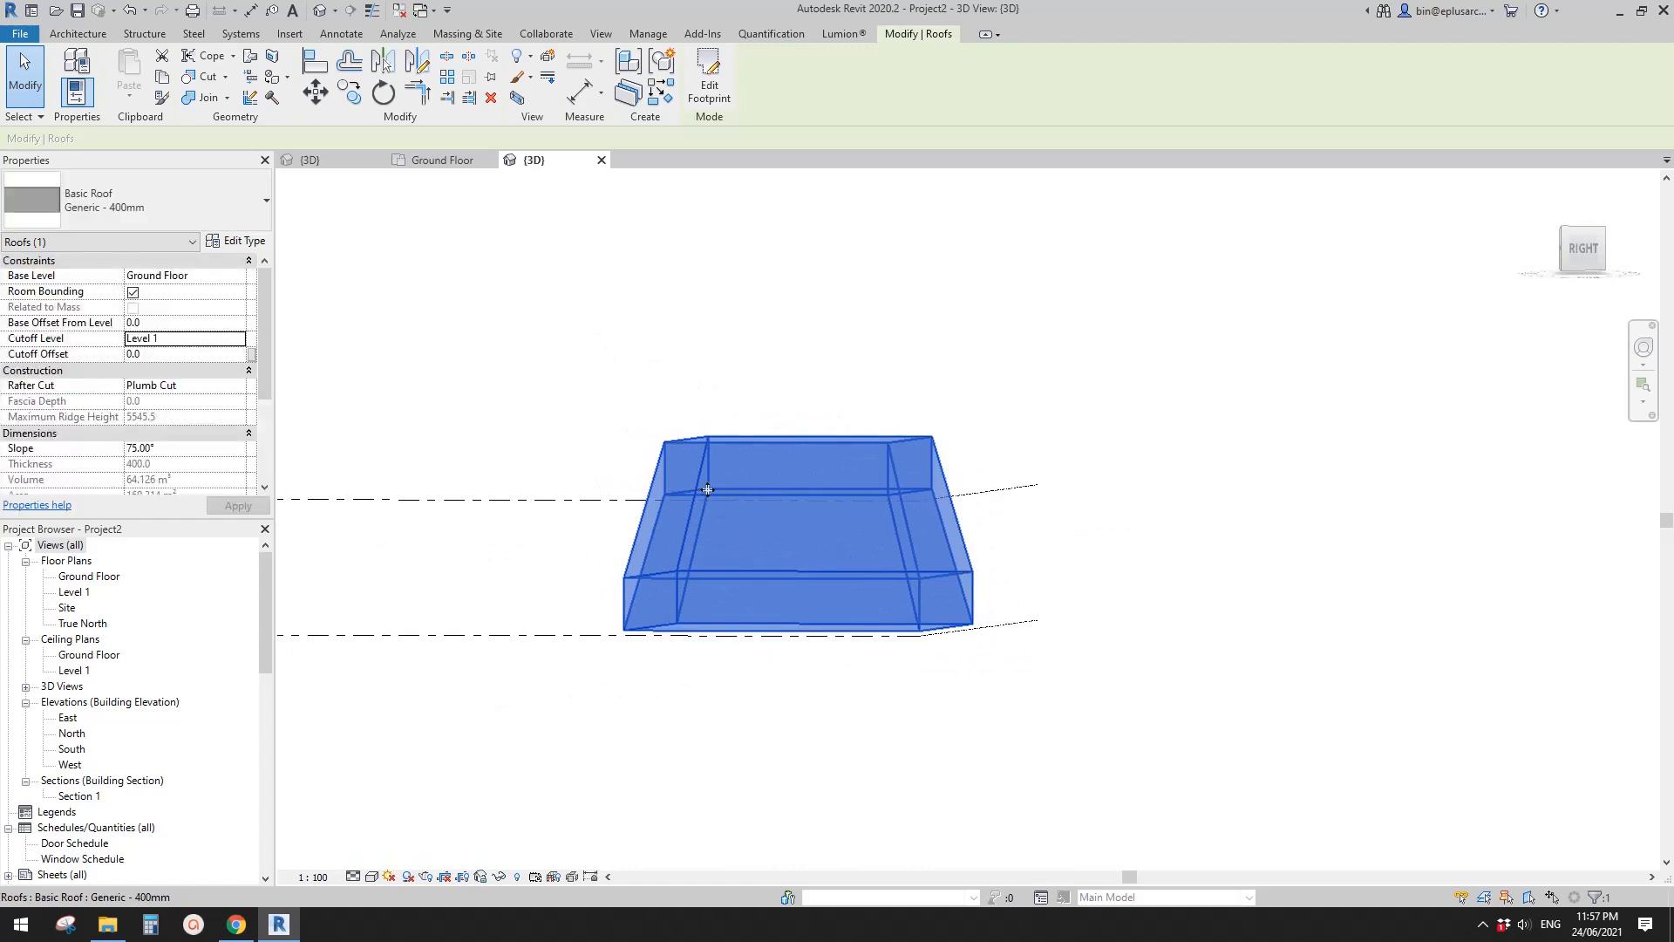
middle_click_drag(707, 490, 692, 475, "shift")
scroll(699, 471, "up", 1)
key("Escape")
- Change the roof type to Generic - 125mm and inspect the thinner roof from several sides
left_click(716, 449)
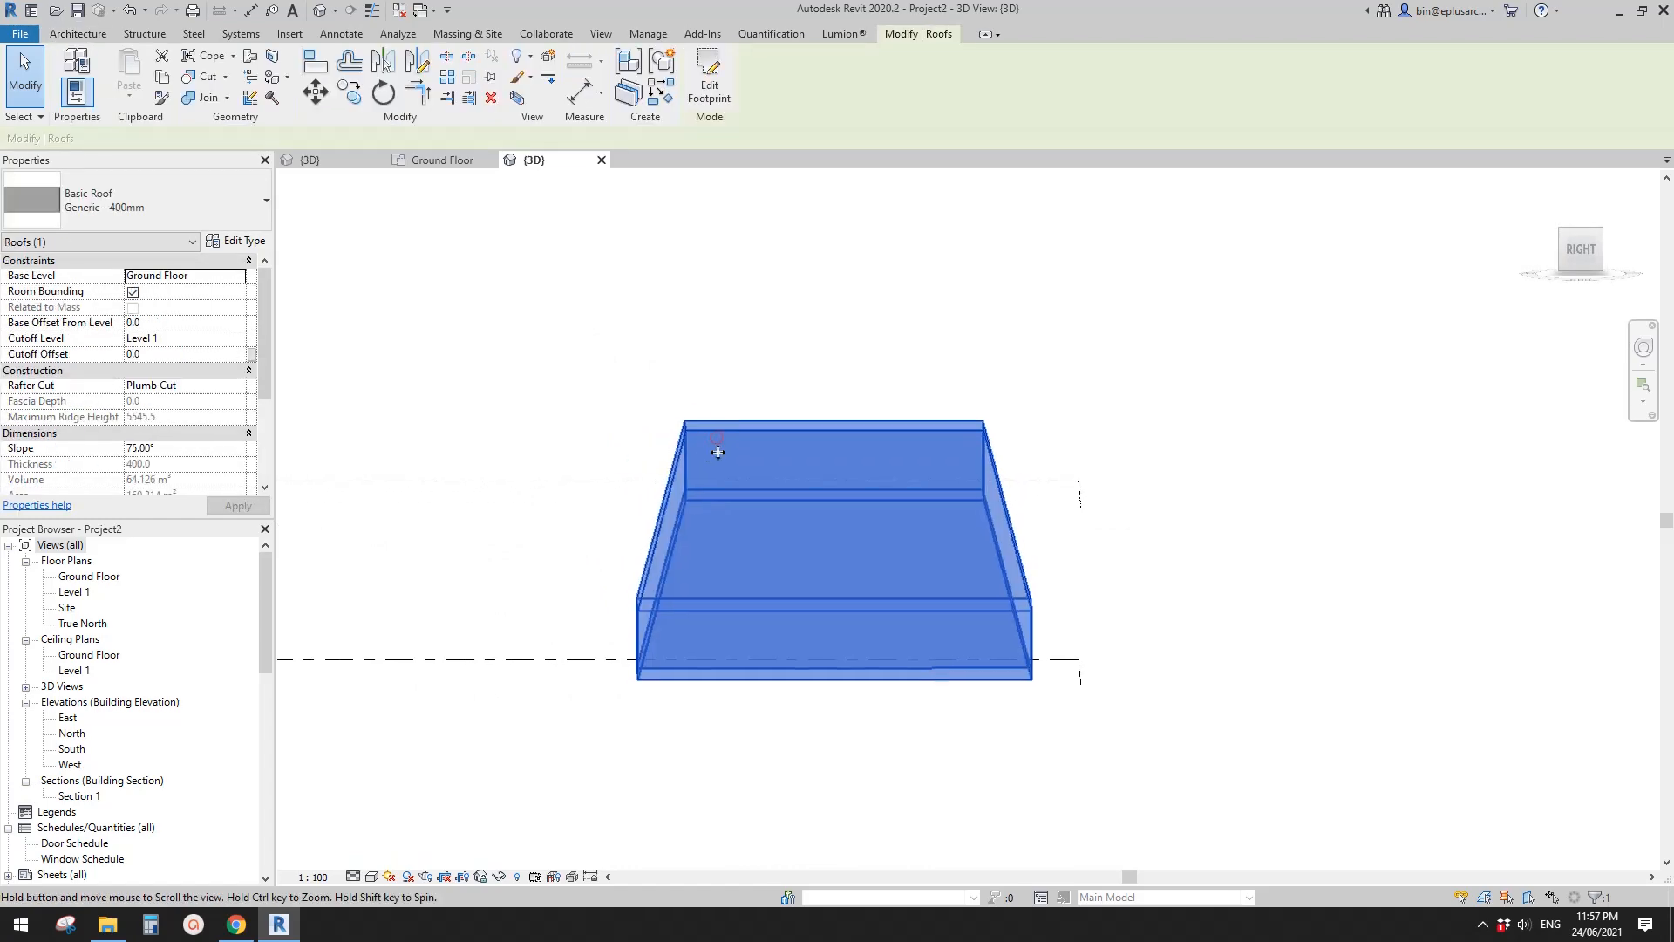
left_click(192, 193)
left_click(122, 332)
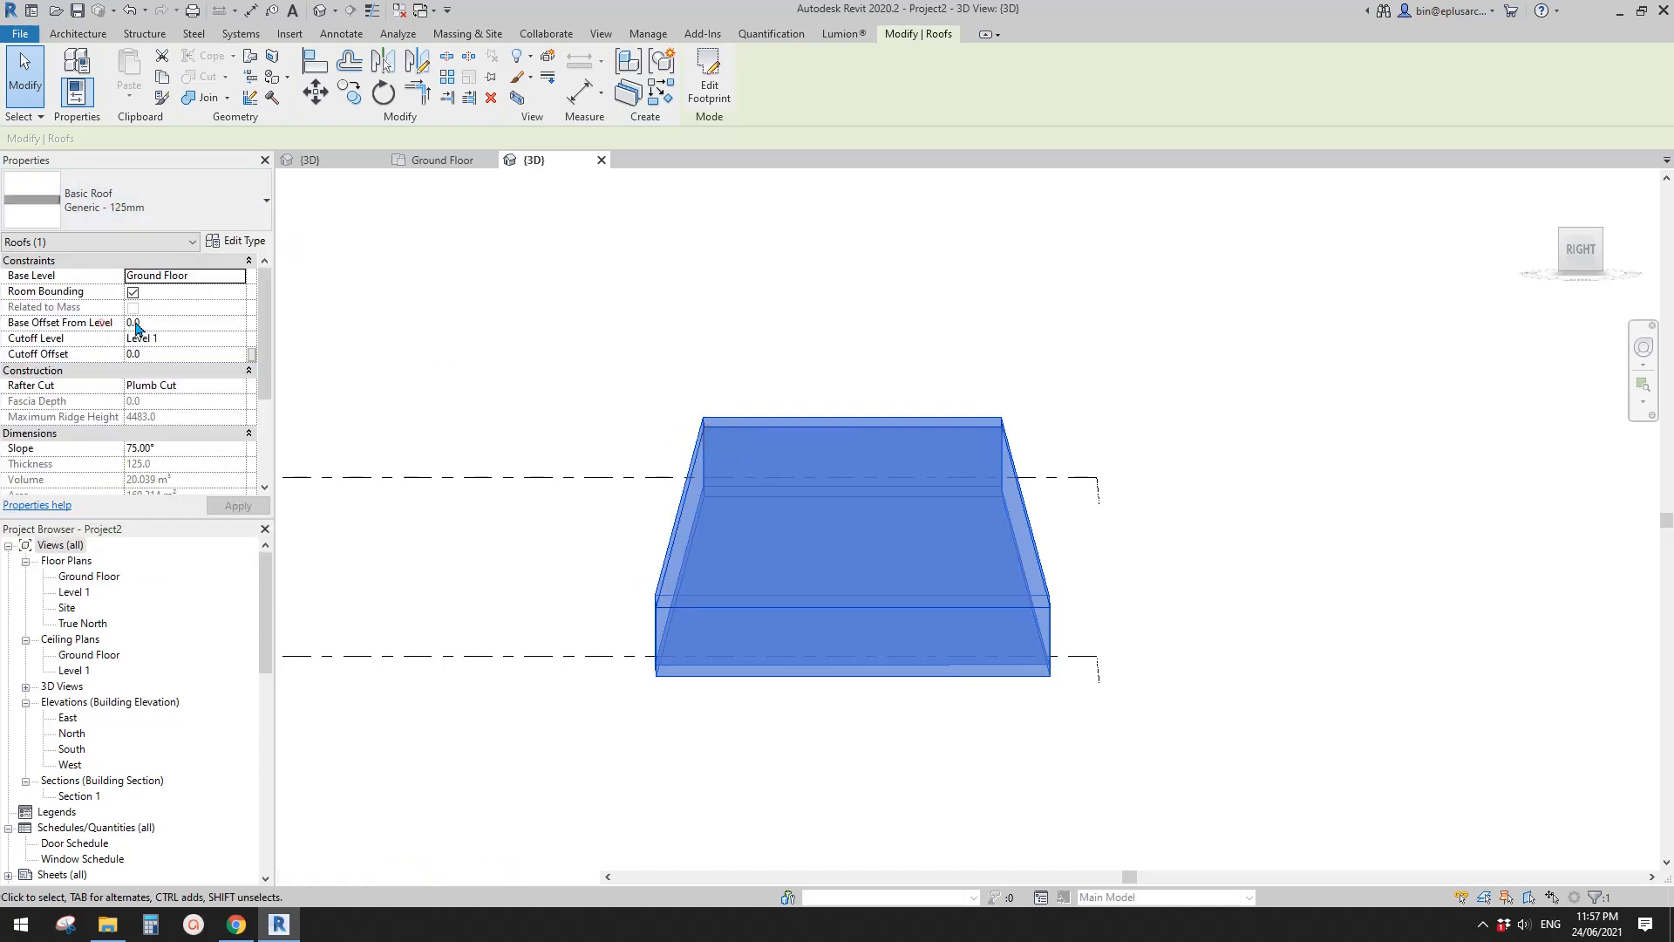
scroll(709, 497, "up", 2)
middle_click_drag(710, 497, 717, 486, "shift")
key("Escape")
scroll(840, 534, "down", 2)
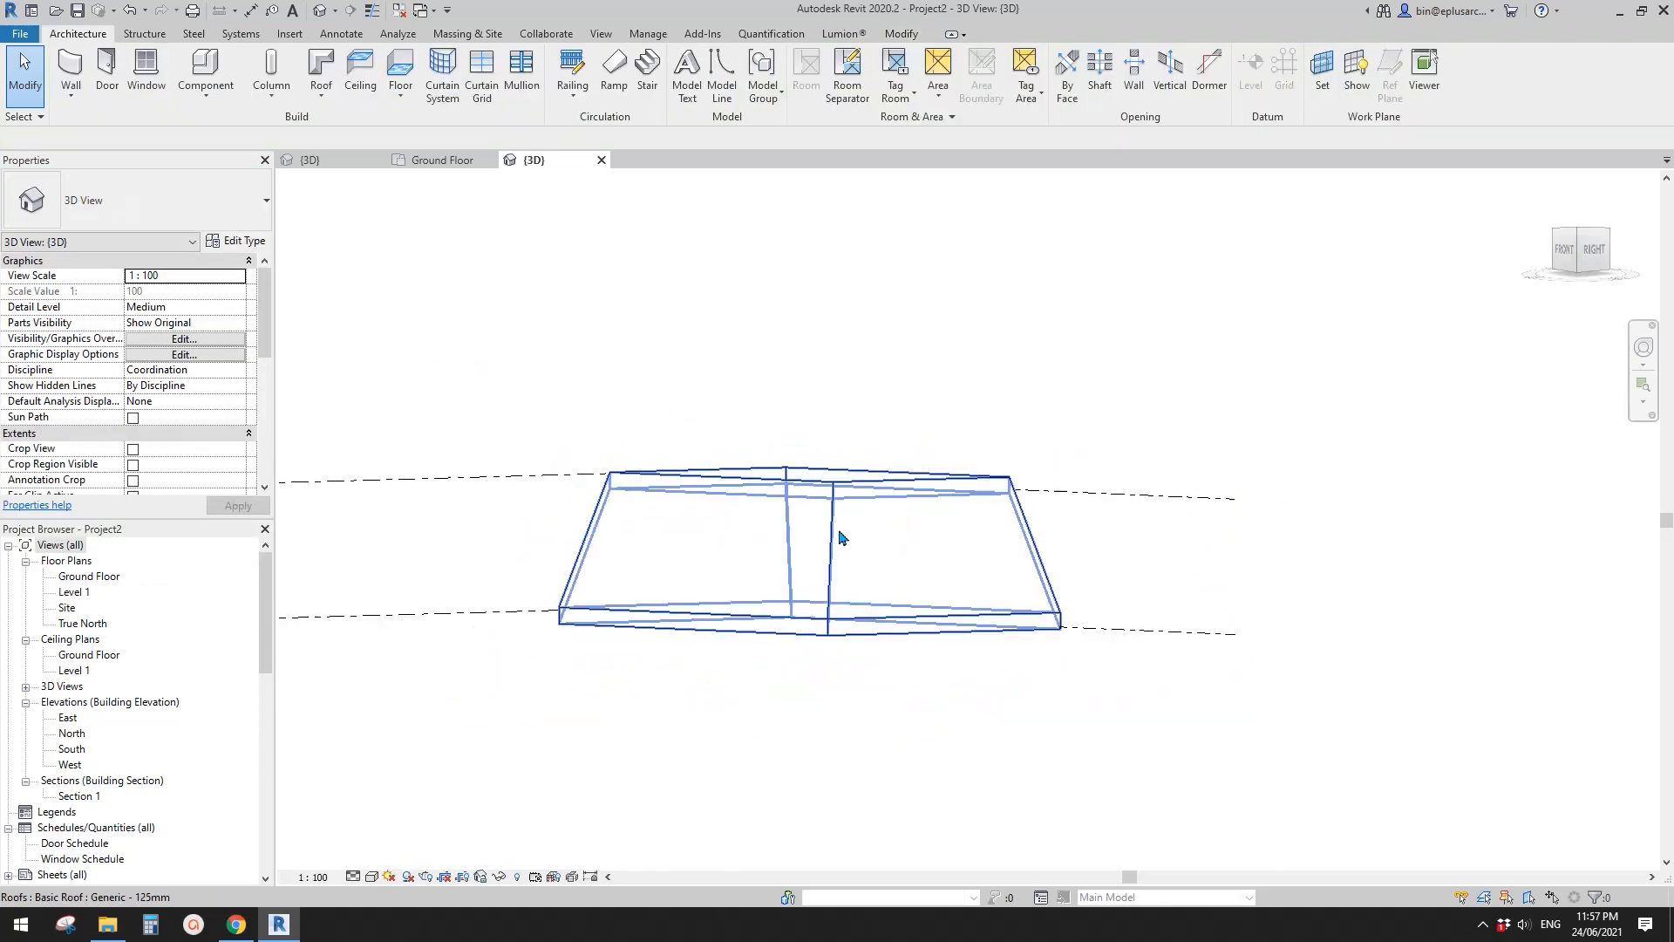
middle_click_drag(840, 535, 941, 743, "shift")
scroll(901, 731, "up", 2)
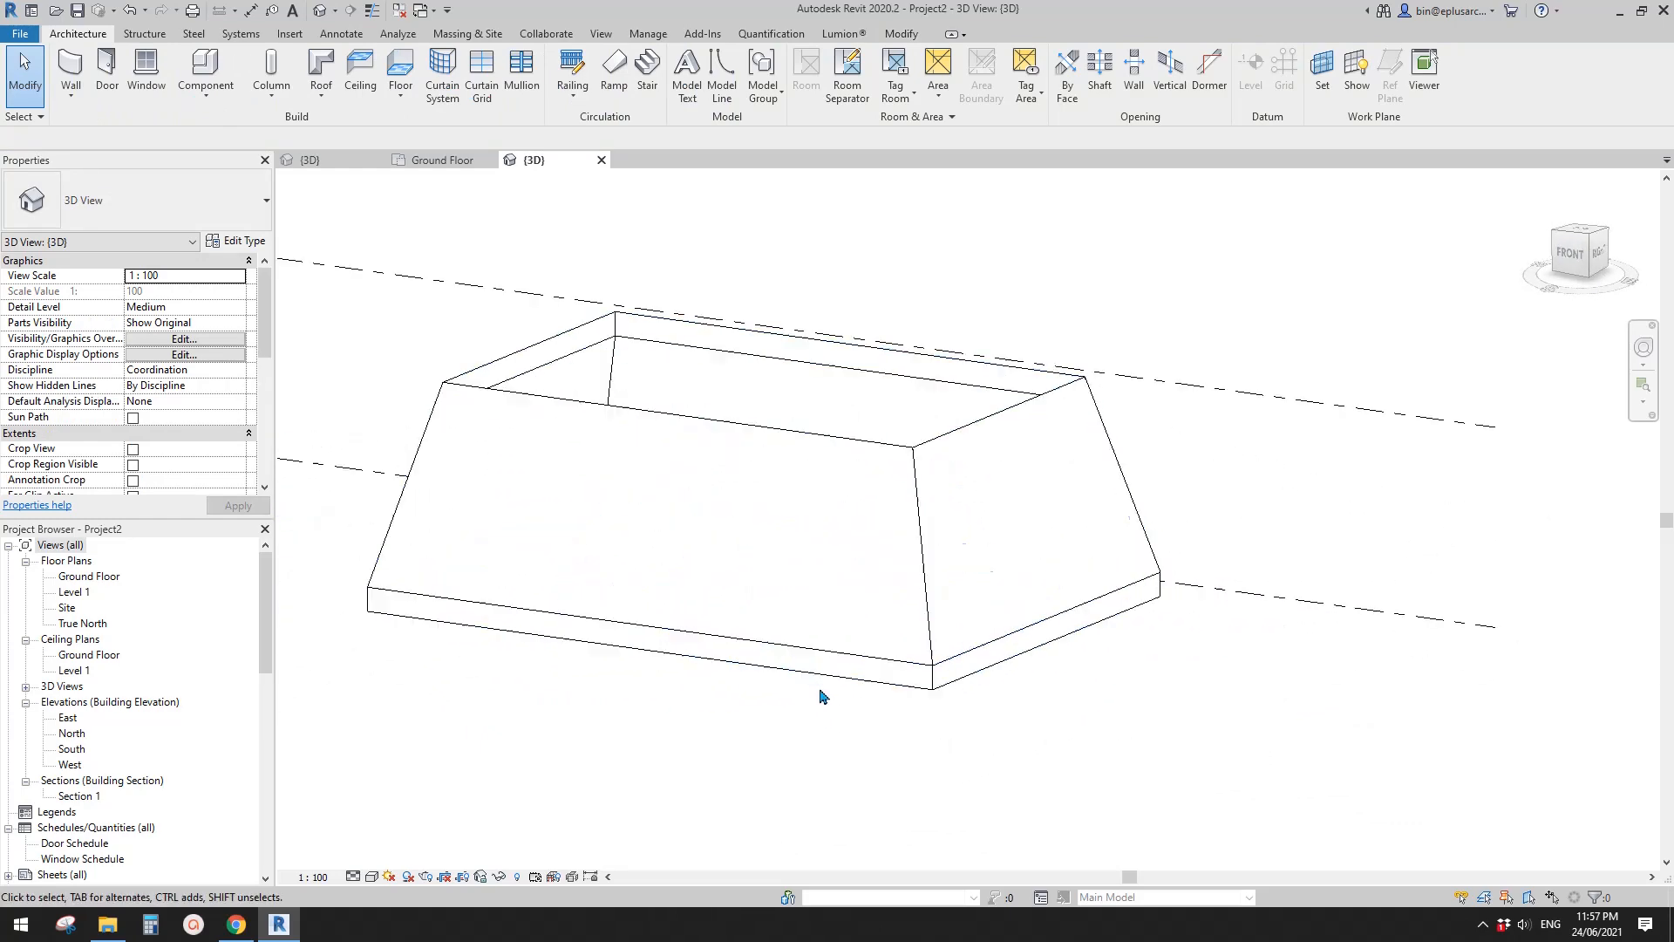
middle_click_drag(739, 669, 733, 679, "shift")
- Close the inactive views and load the bay family into the roof project
left_click(399, 10)
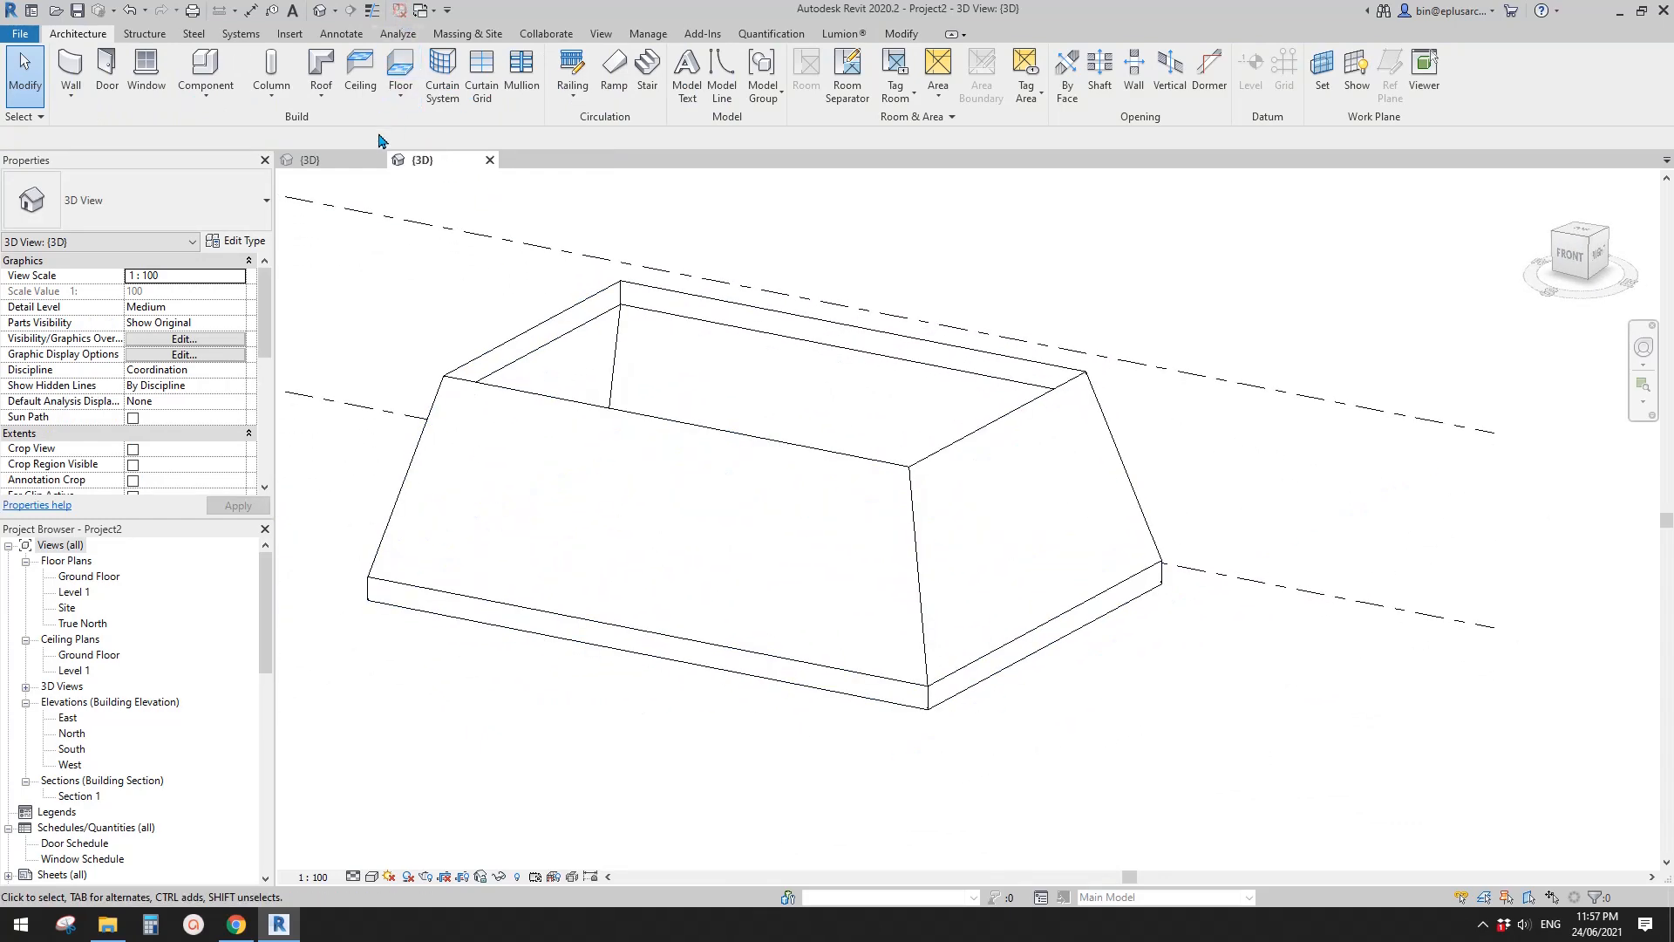
left_click(347, 157)
left_click(620, 77)
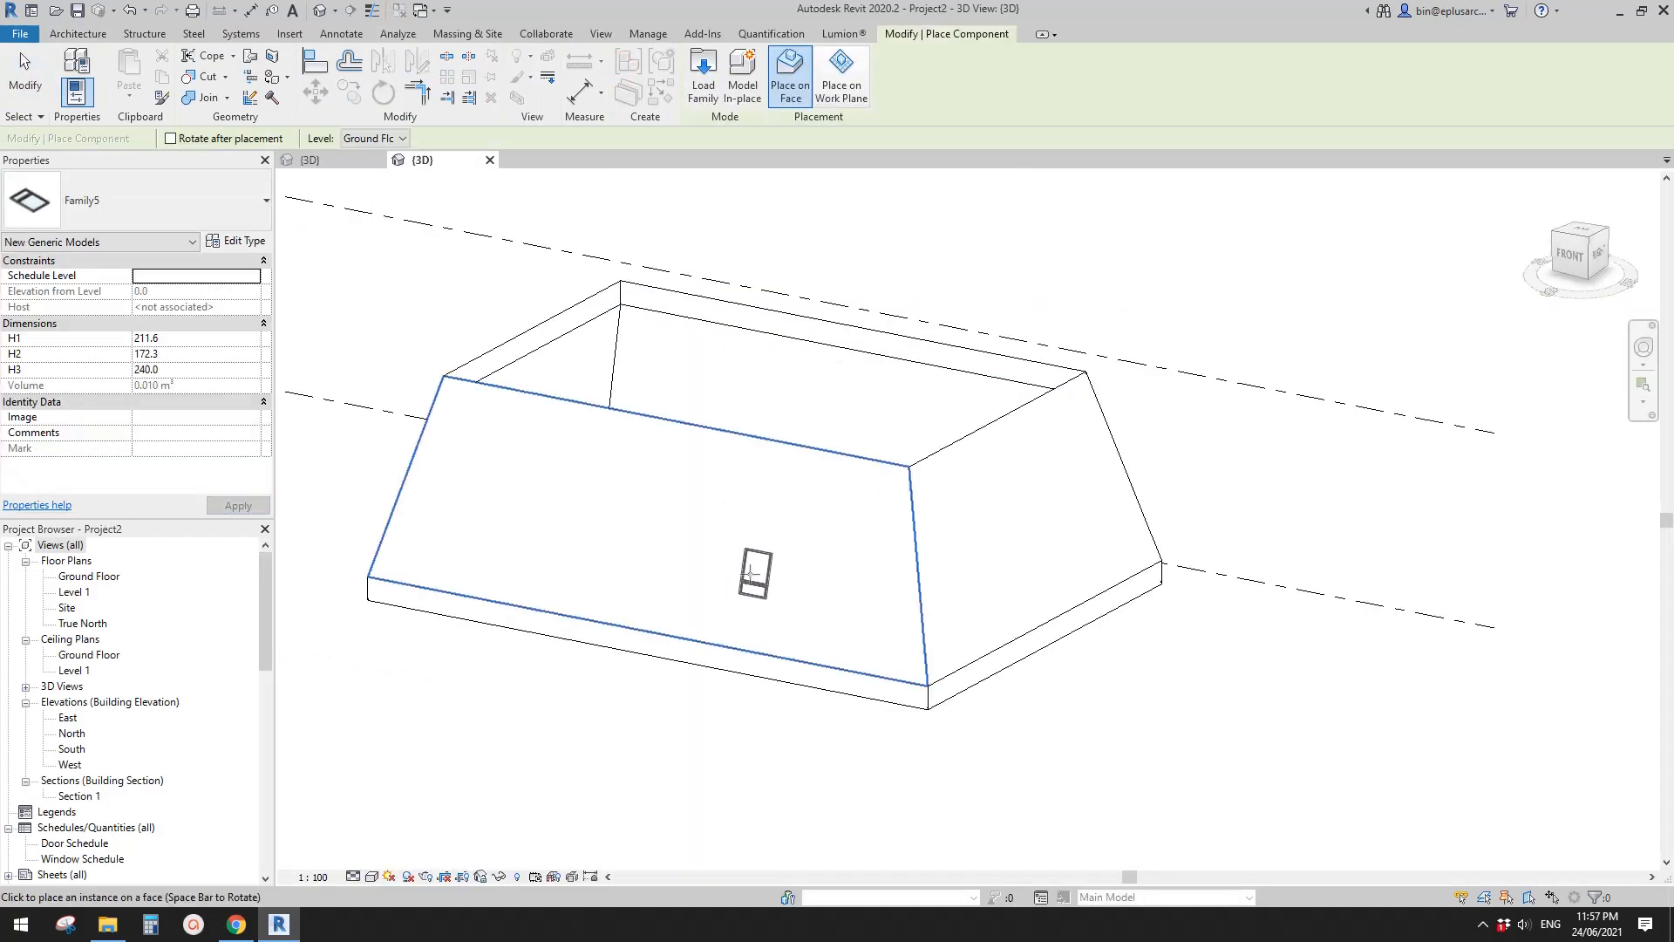
- Place one bay family instance on the front sloped roof face with Place on Face
scroll(749, 574, "up", 1)
middle_click_drag(750, 574, 781, 557, "shift")
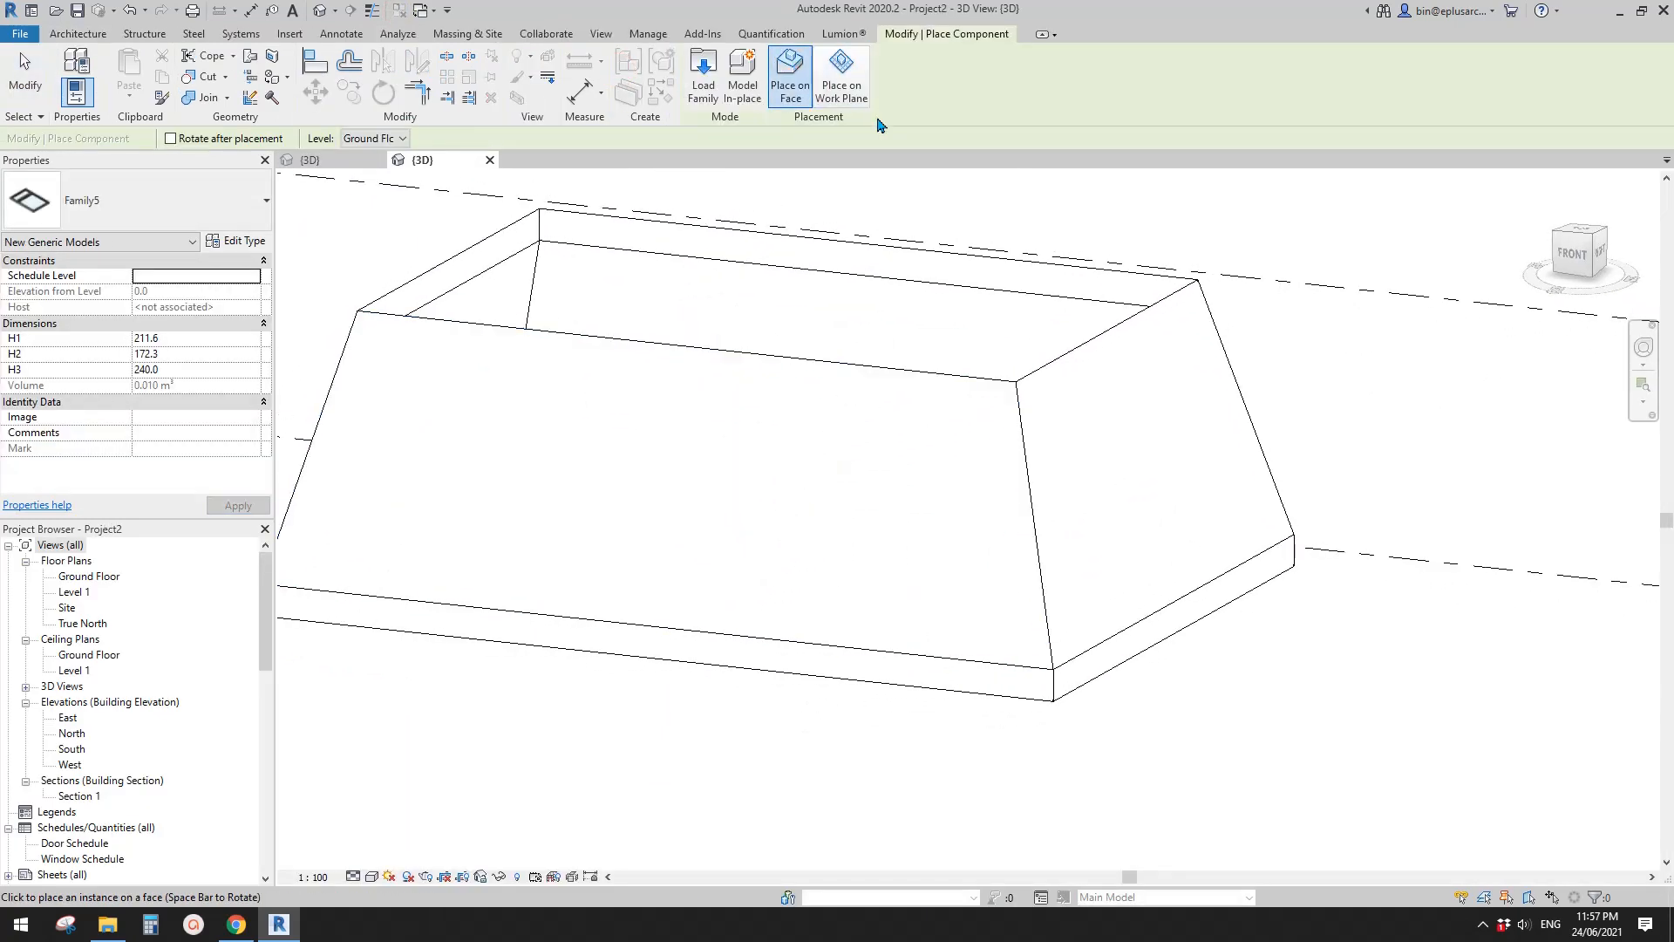
left_click(781, 91)
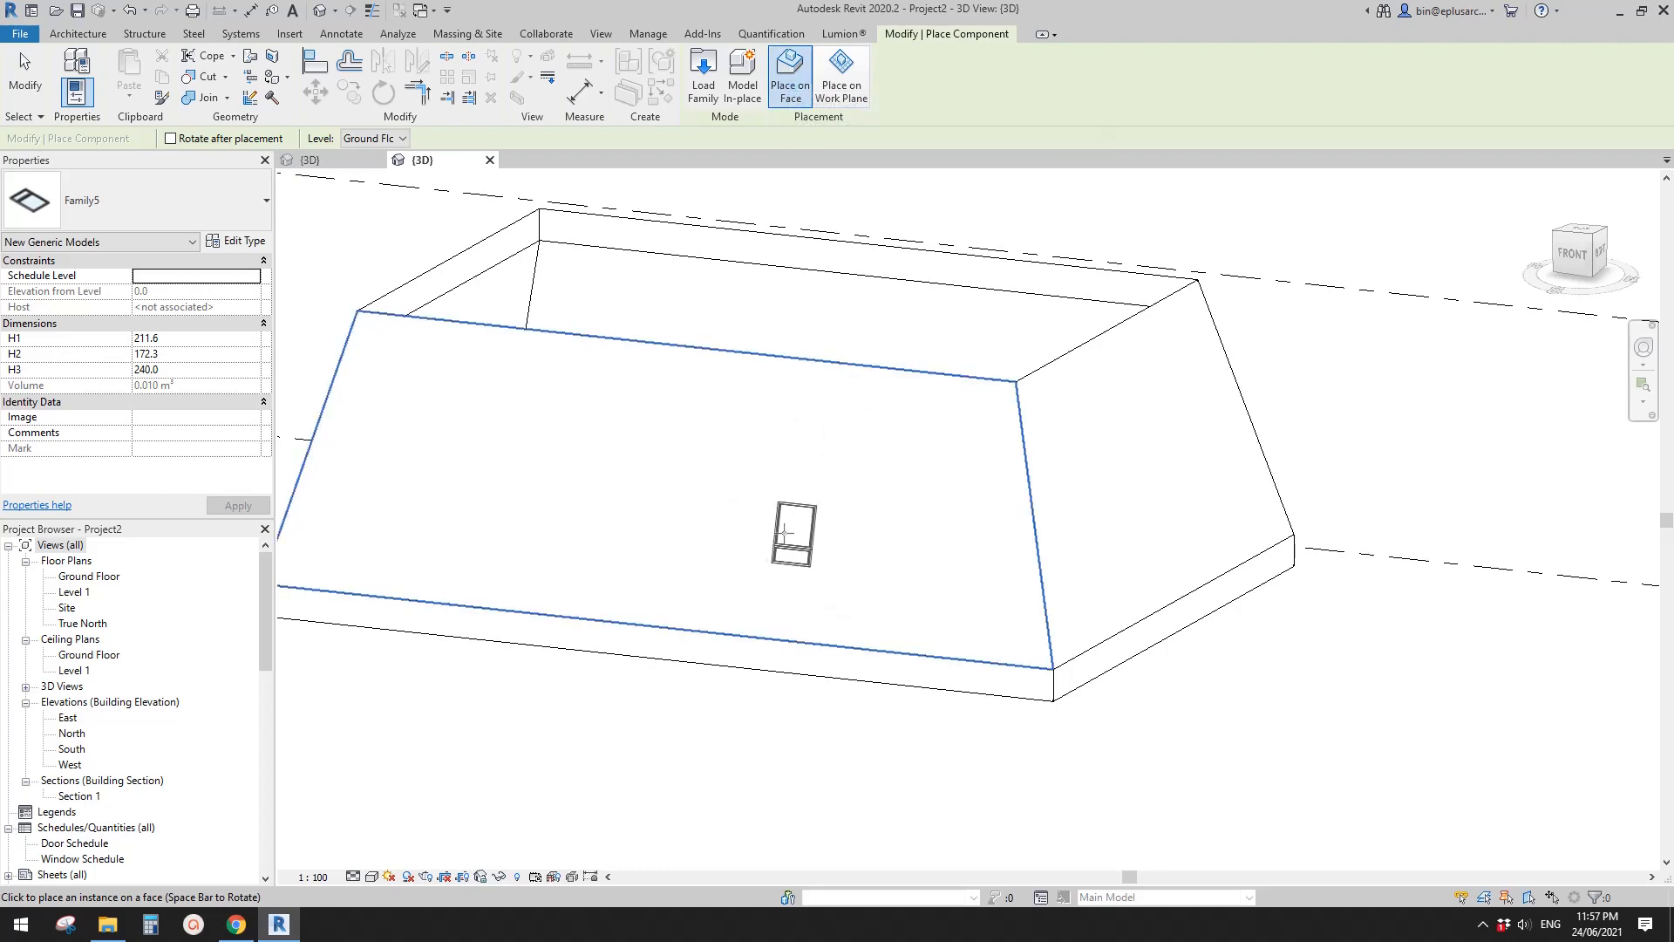
middle_click_drag(785, 532, 749, 534, "shift")
left_click(741, 539)
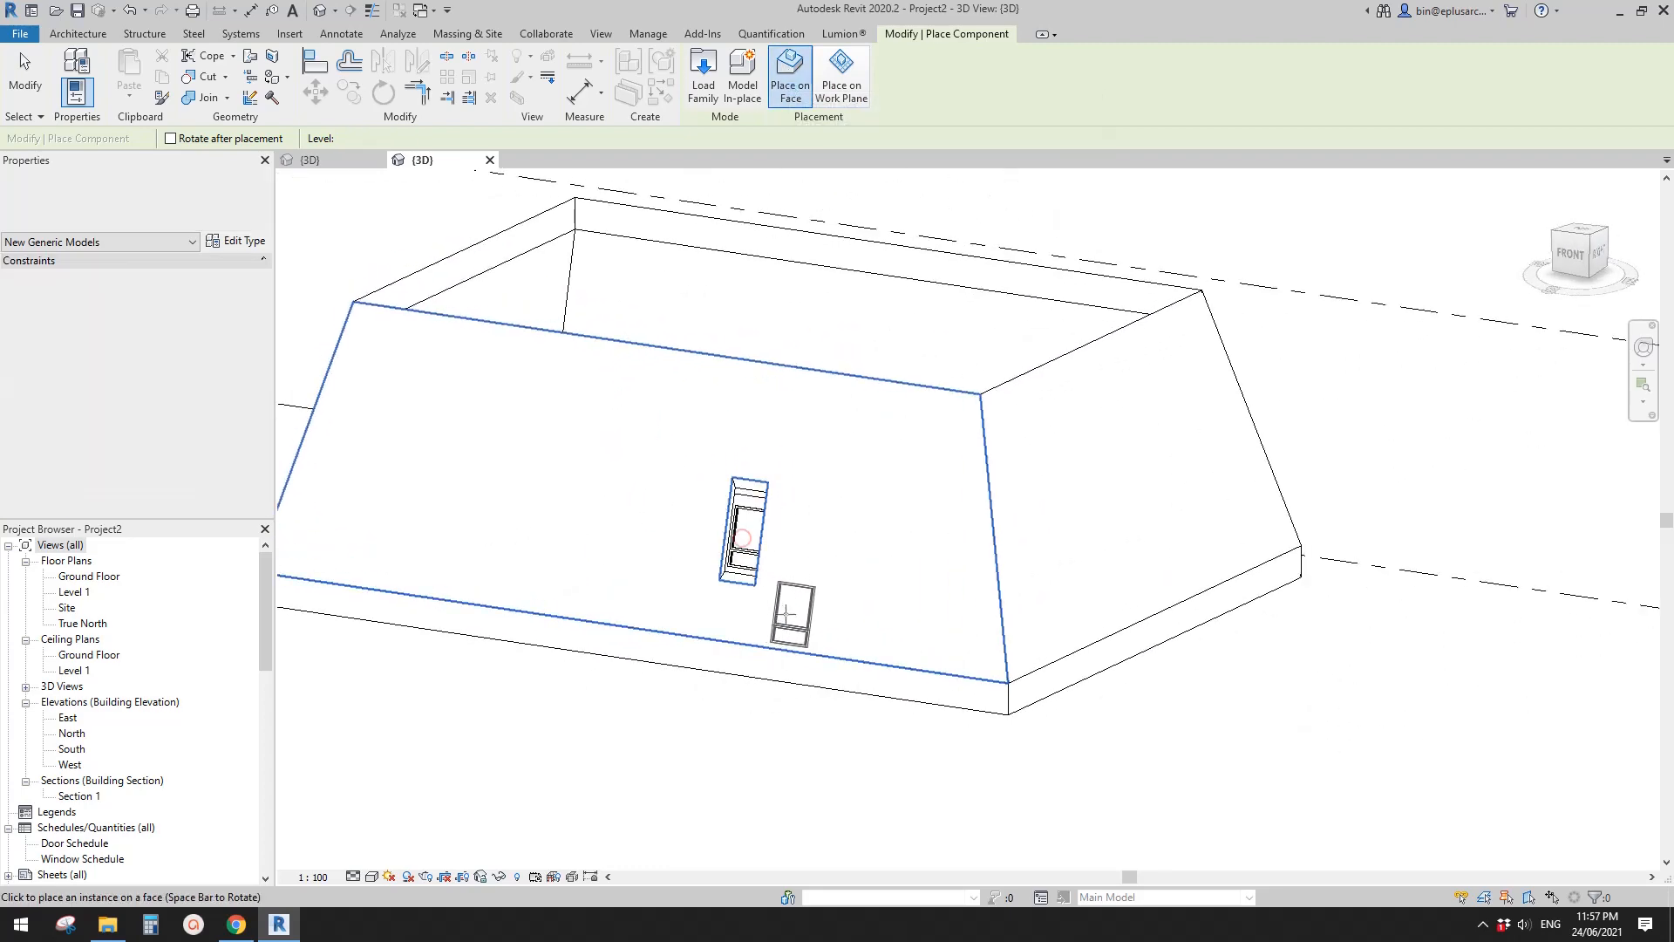
key("Escape")
key("Escape")
- Display the 3D view shaded and inspect the placed bay and its opening through the roof face
scroll(739, 538, "up", 3)
scroll(765, 541, "down", 5)
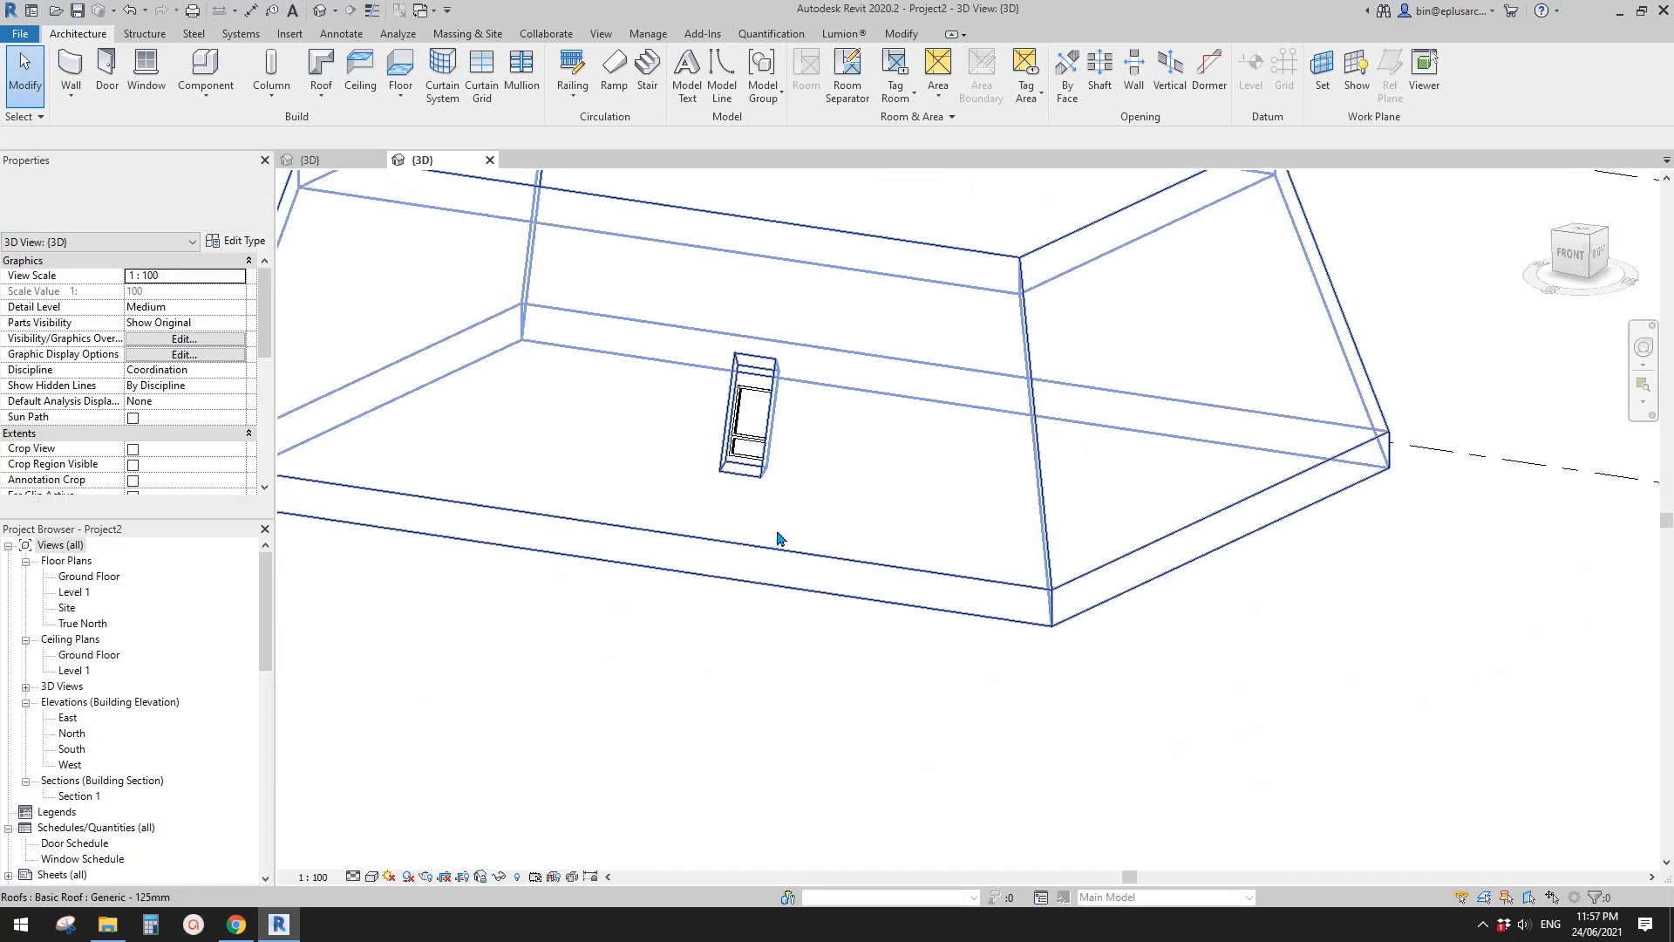
scroll(768, 562, "up", 1)
middle_click_drag(757, 565, 829, 374, "shift")
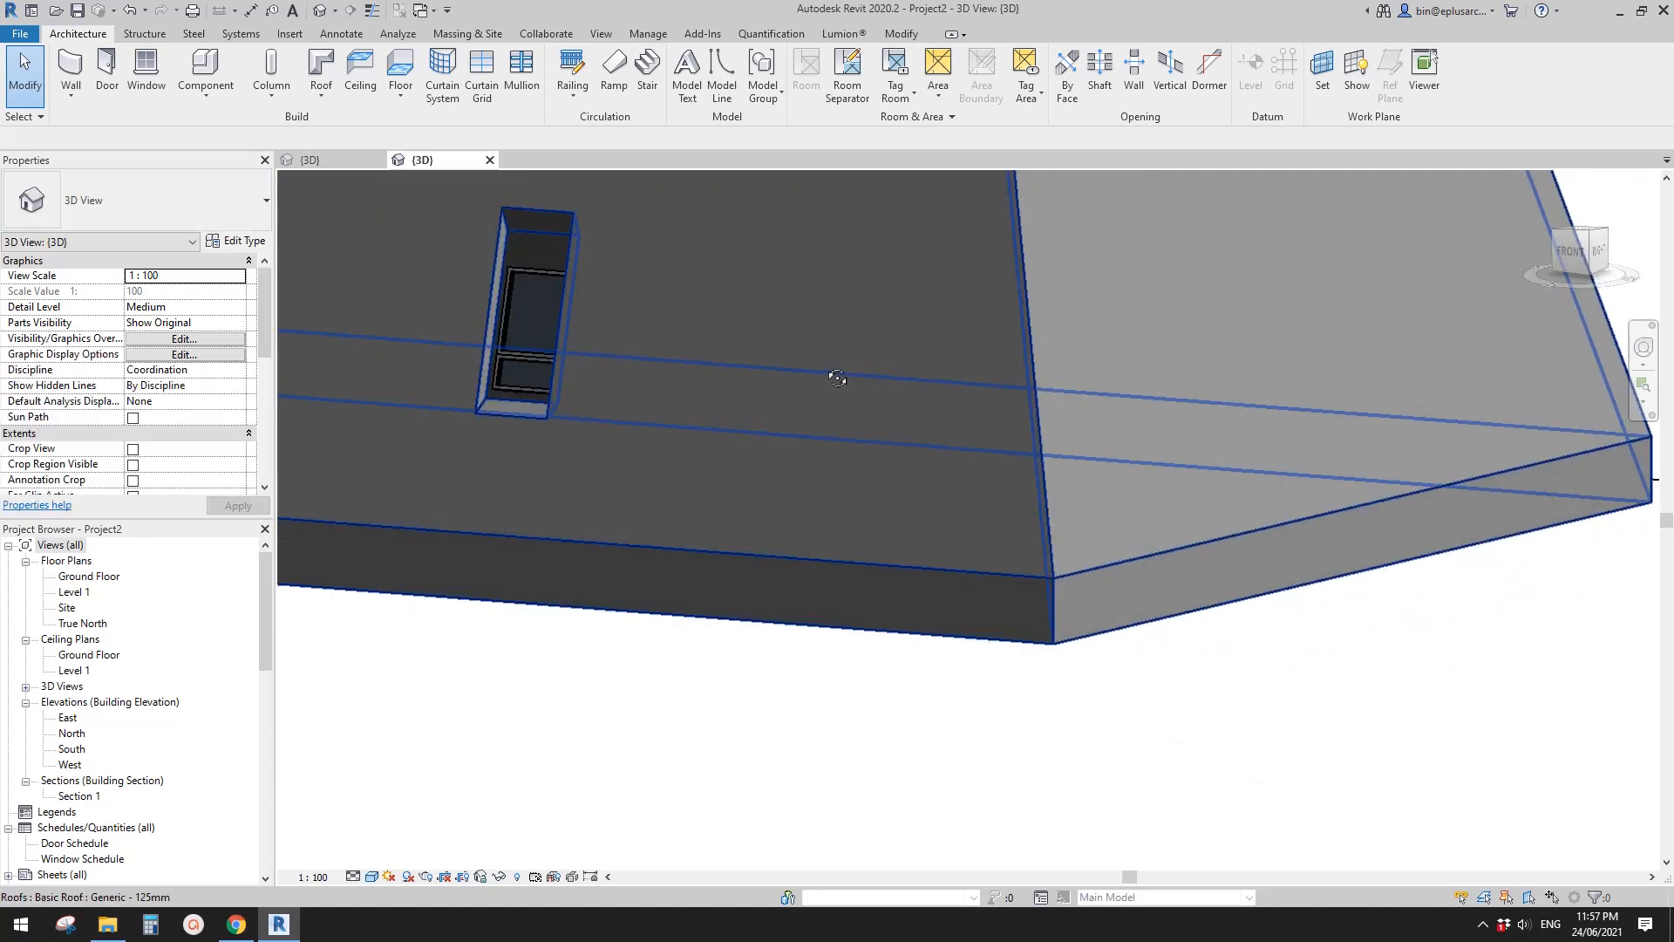
left_click(526, 373)
middle_click_drag(526, 373, 750, 352, "shift")
left_click(765, 292)
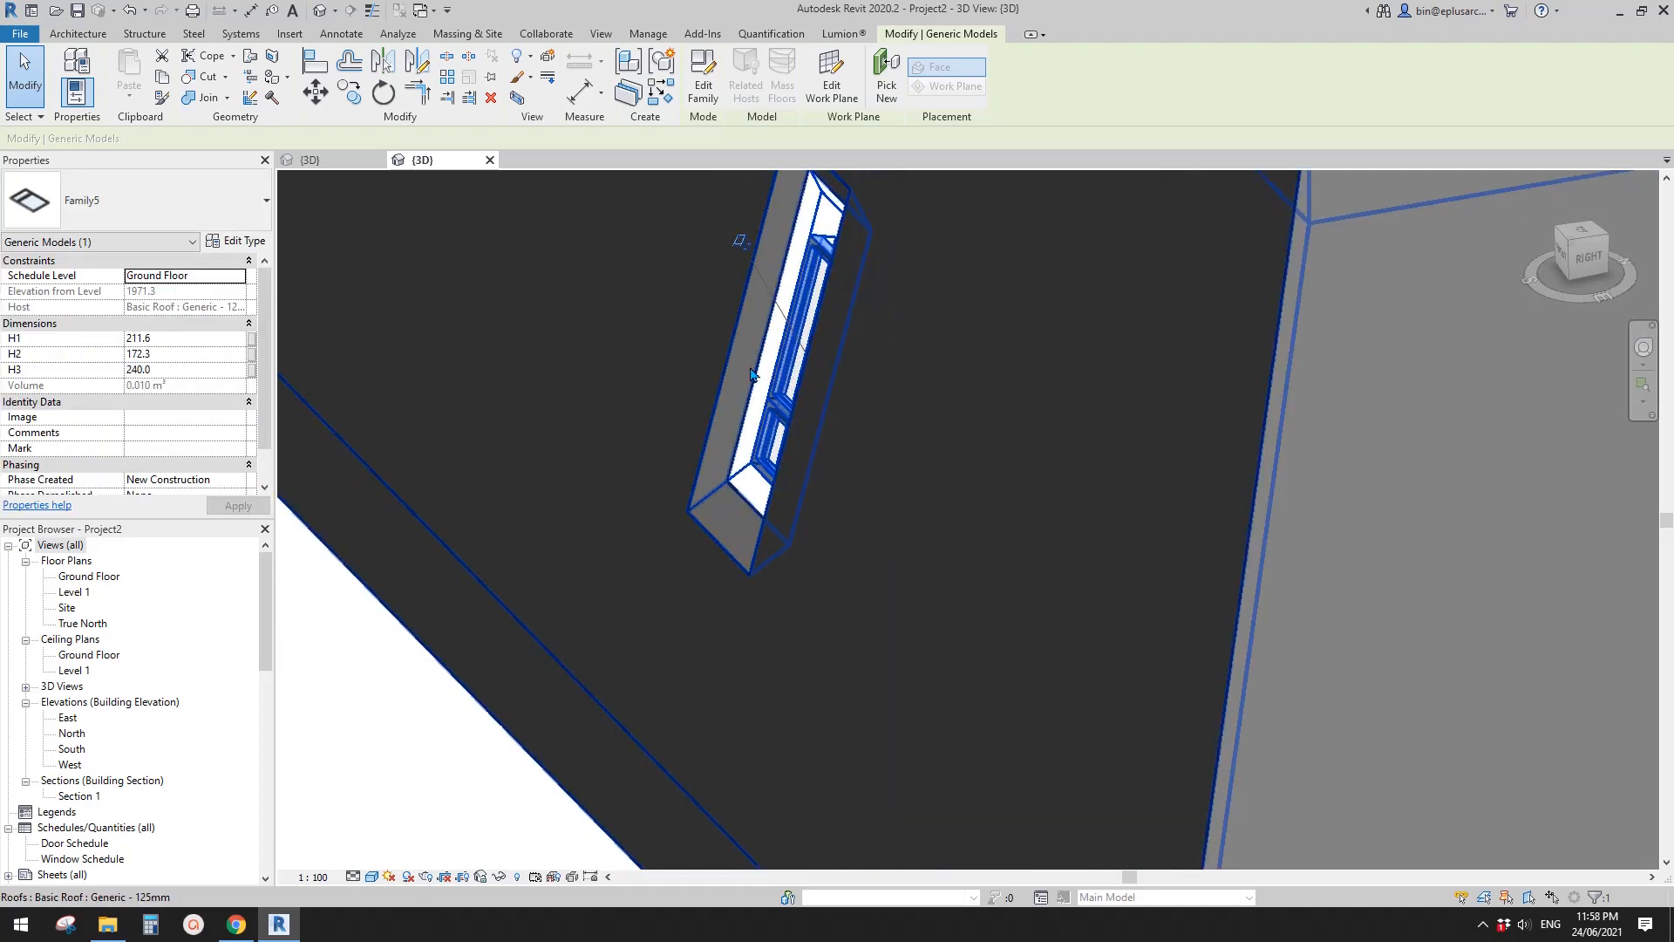
- Duplicate the sloped roof's Generic - 125mm type under the name Generic - 200
scroll(738, 354, "down", 2)
scroll(733, 354, "up", 1)
middle_click_drag(730, 355, 713, 371)
left_click(713, 371)
left_click(713, 373)
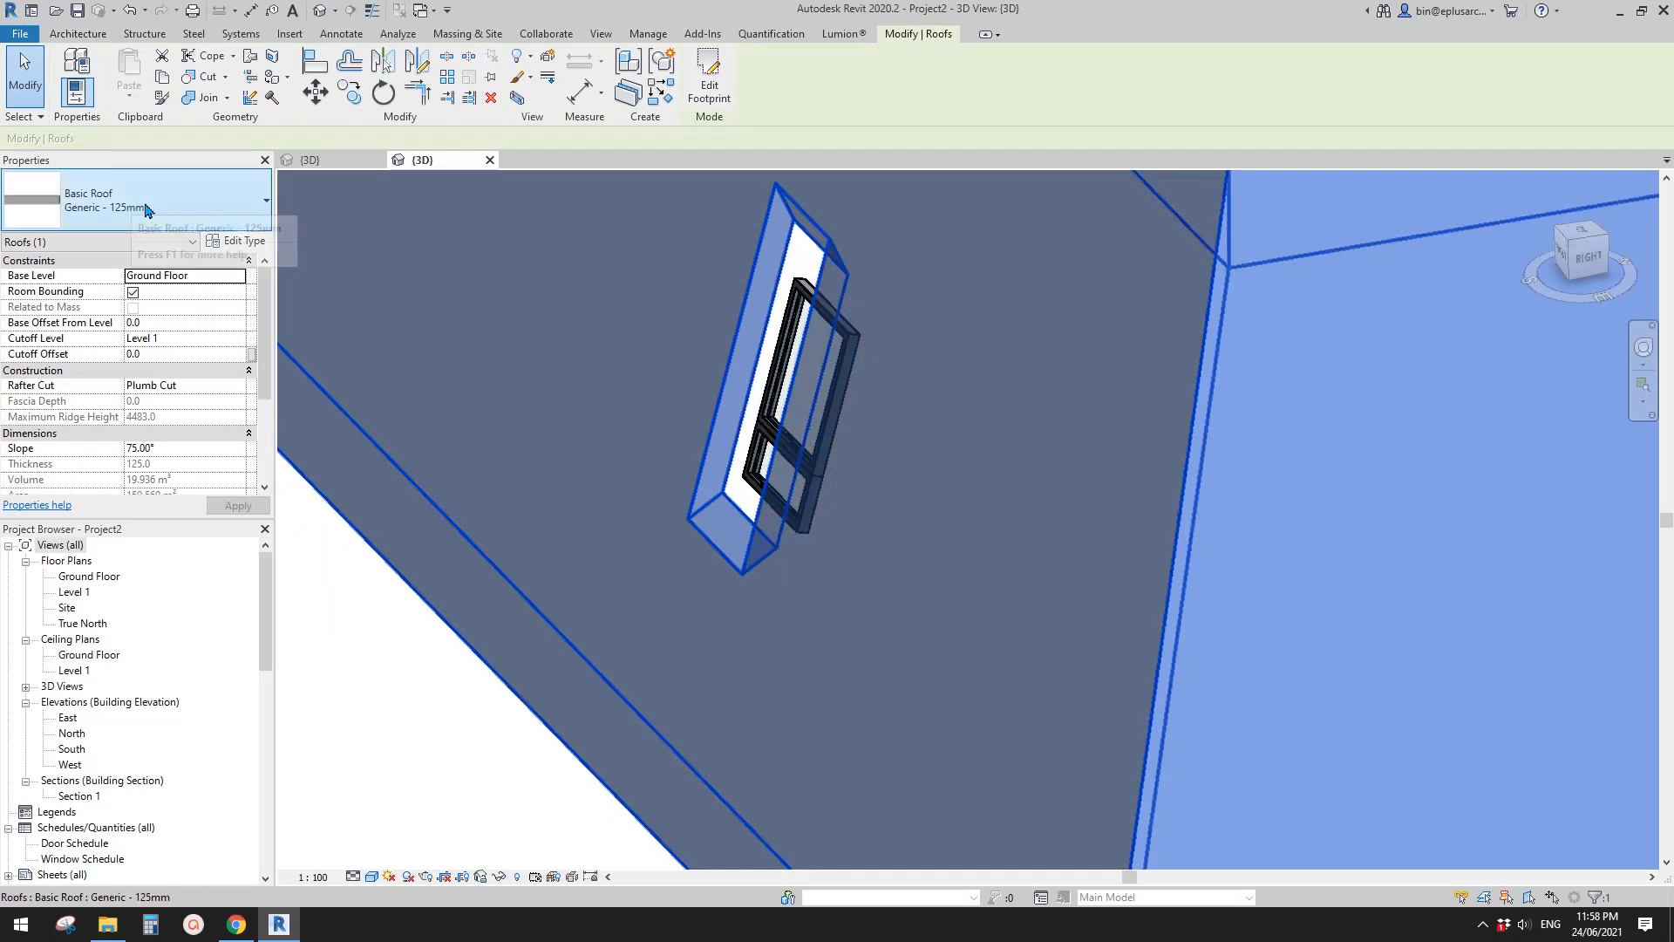
left_click(166, 208)
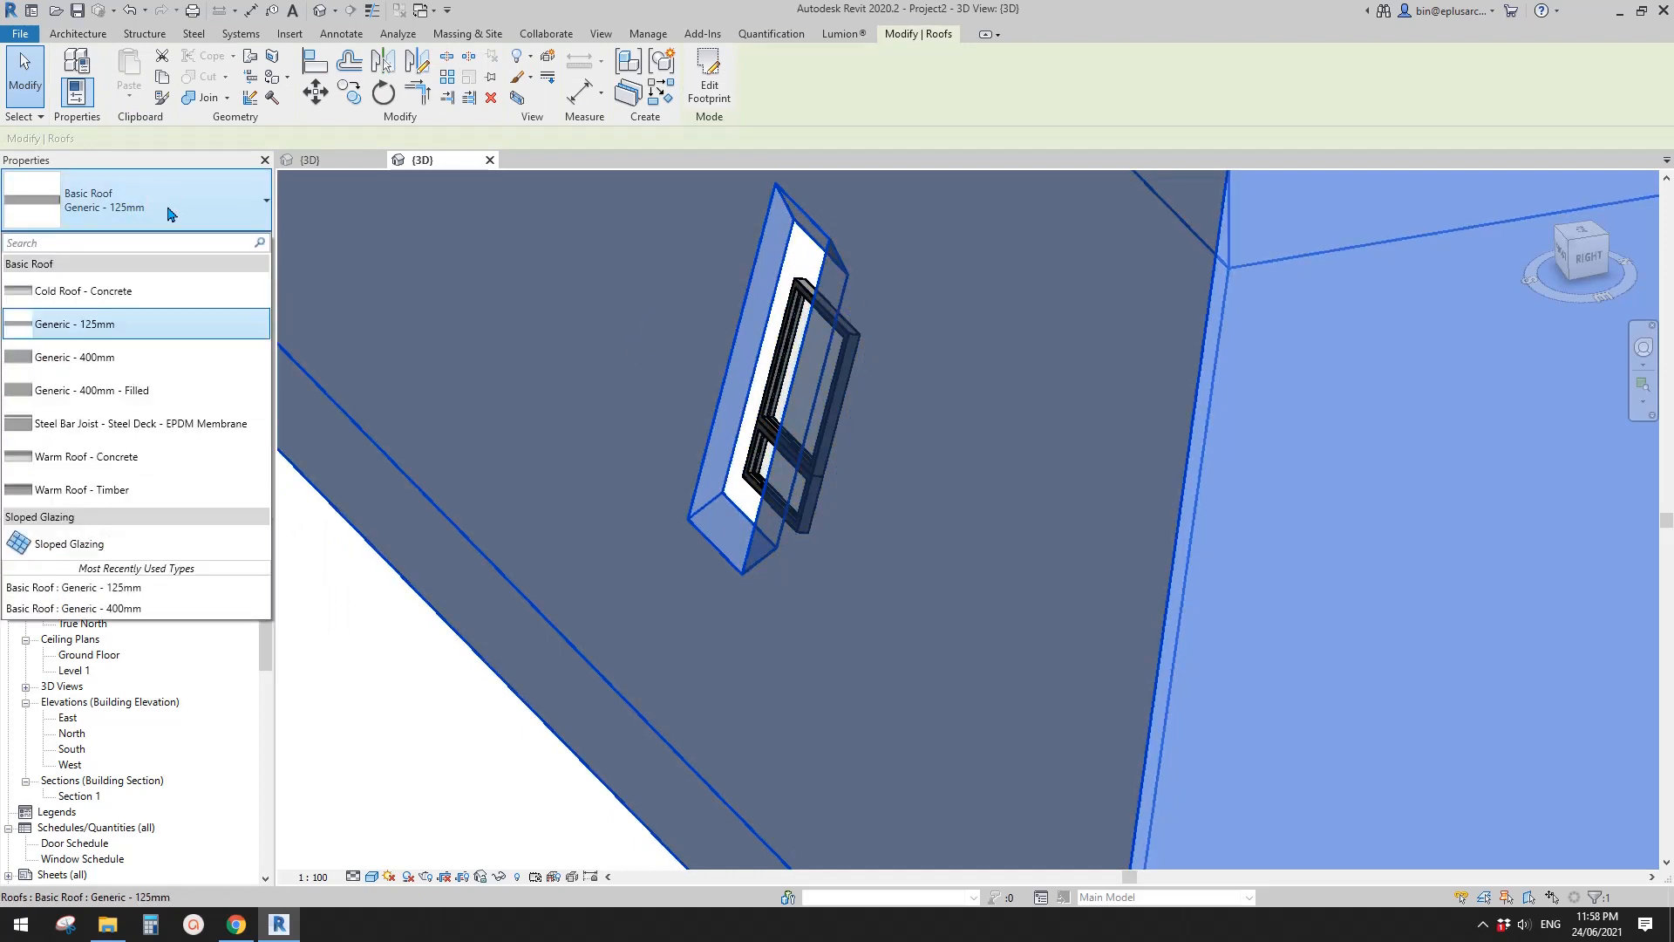
left_click(170, 213)
left_click(237, 242)
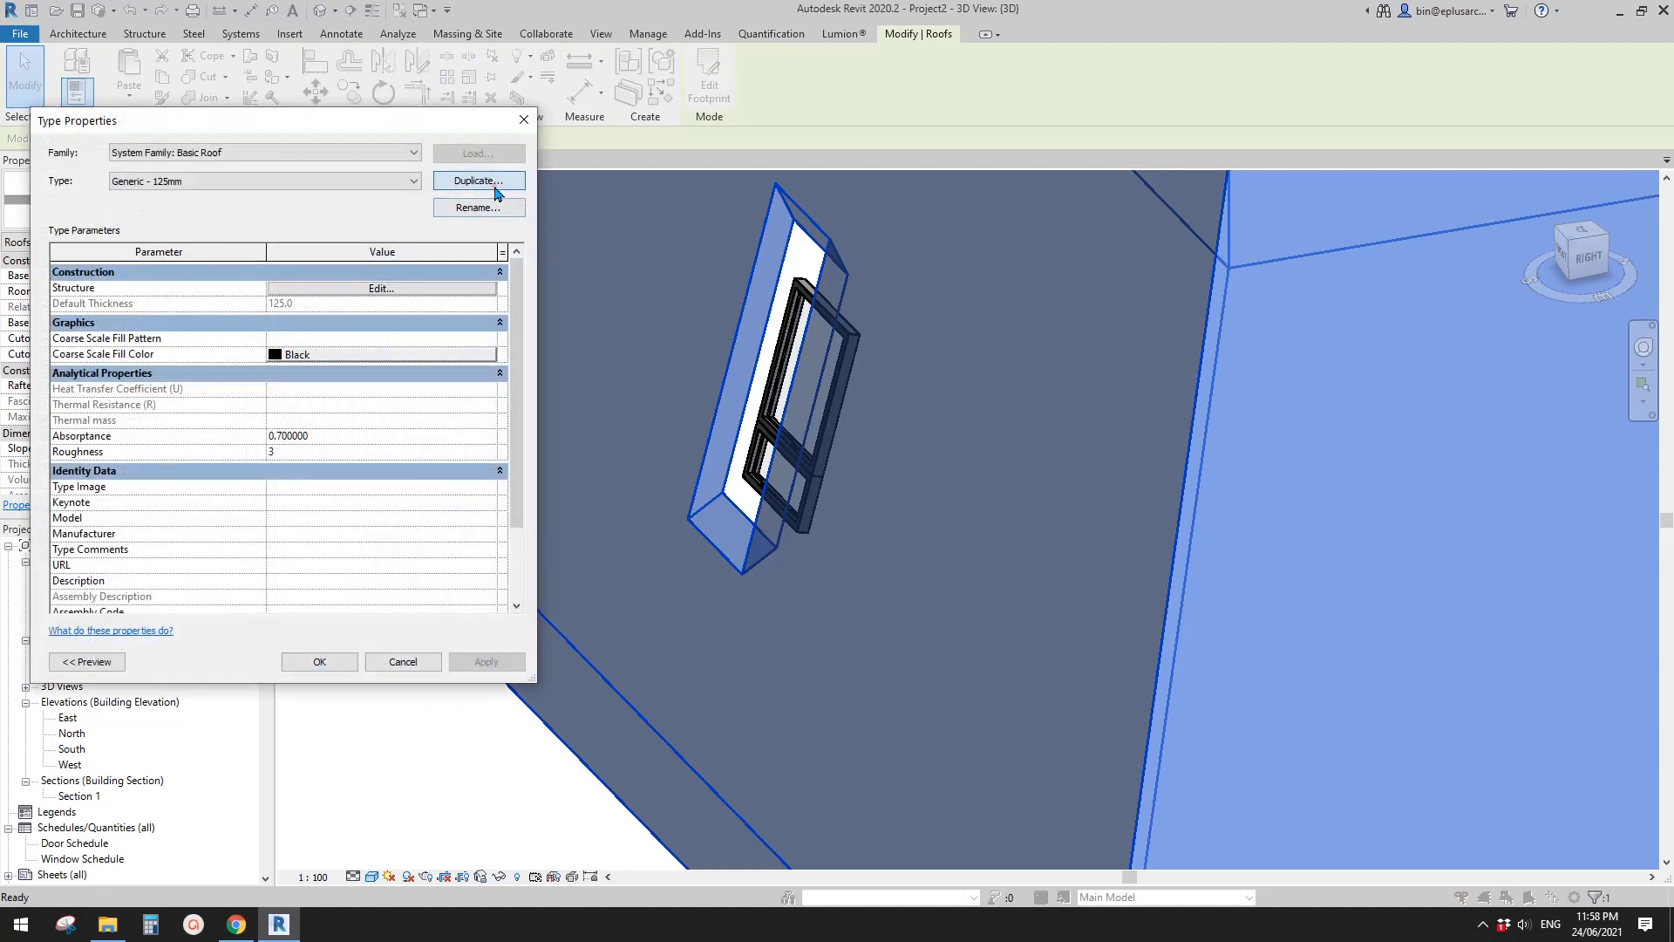
left_click(495, 185)
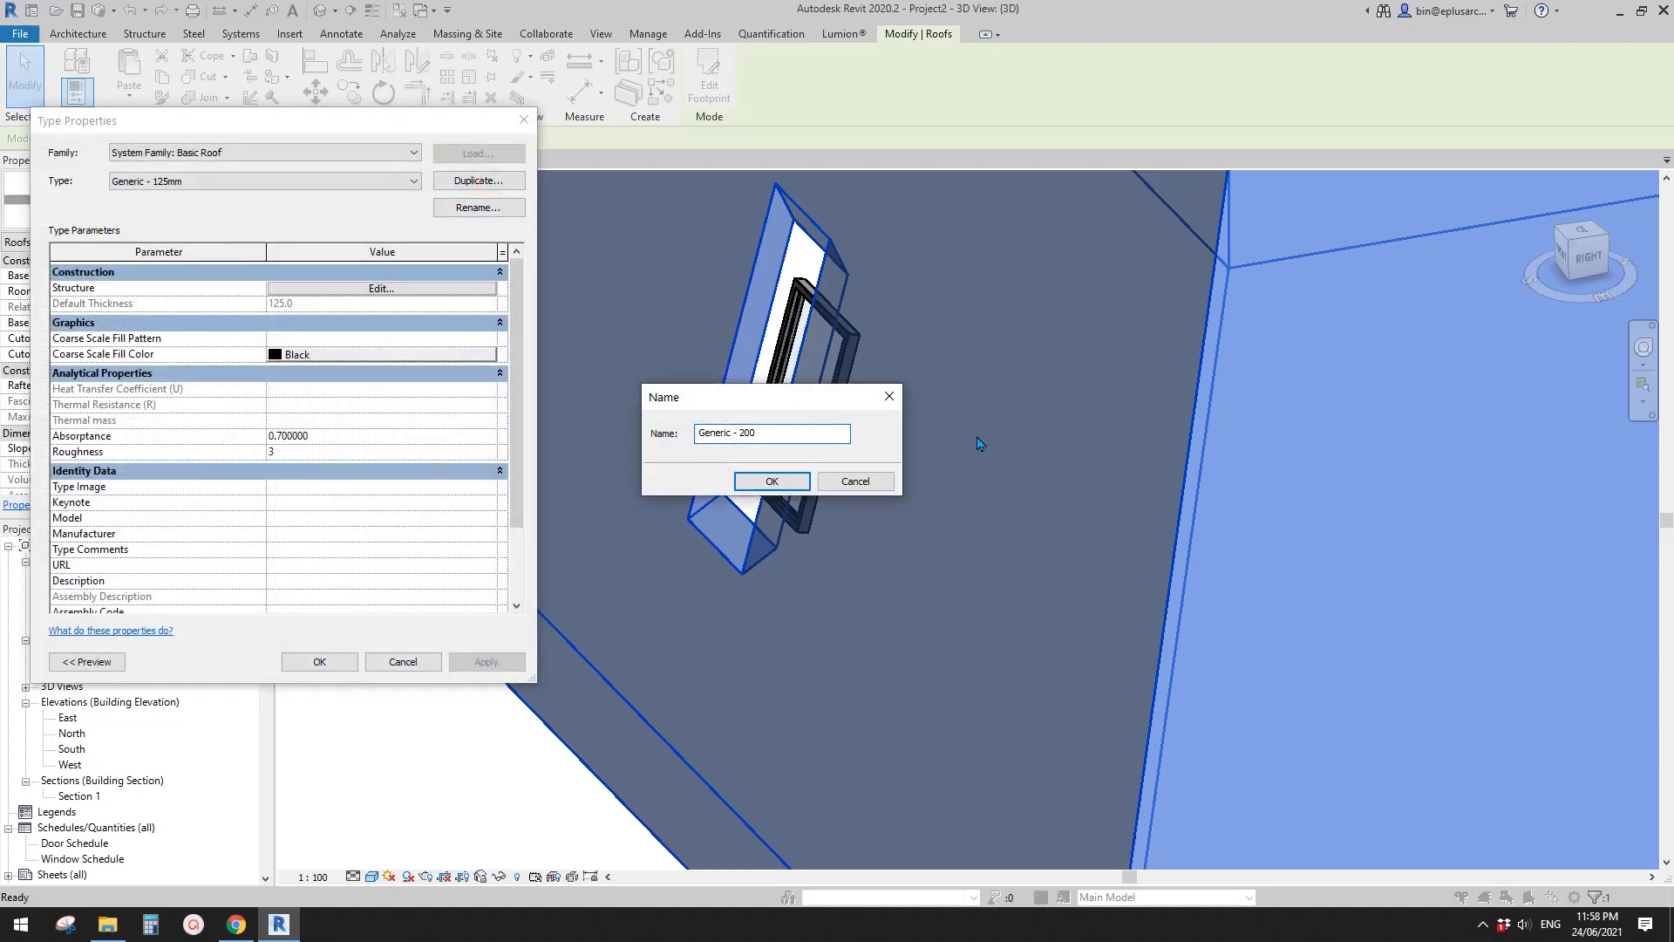
left_click(806, 479)
- Set the structure layer thickness of the Generic - 200 roof type to 200 mm
left_click(303, 275)
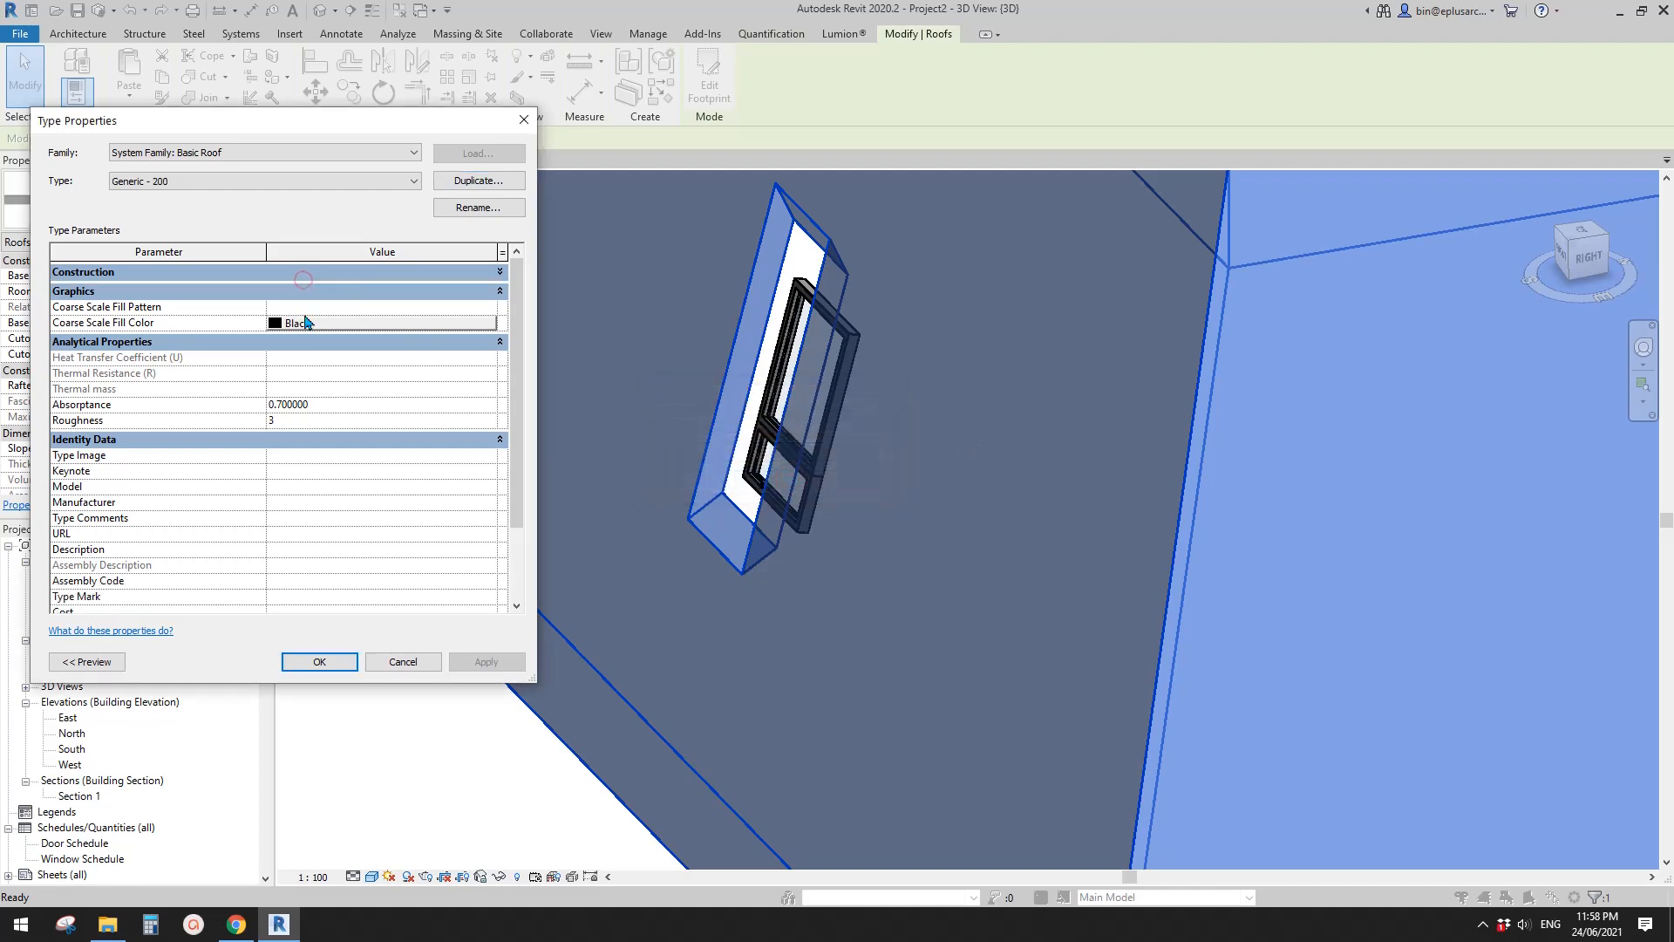
left_click(330, 273)
left_click(351, 288)
left_click(322, 290)
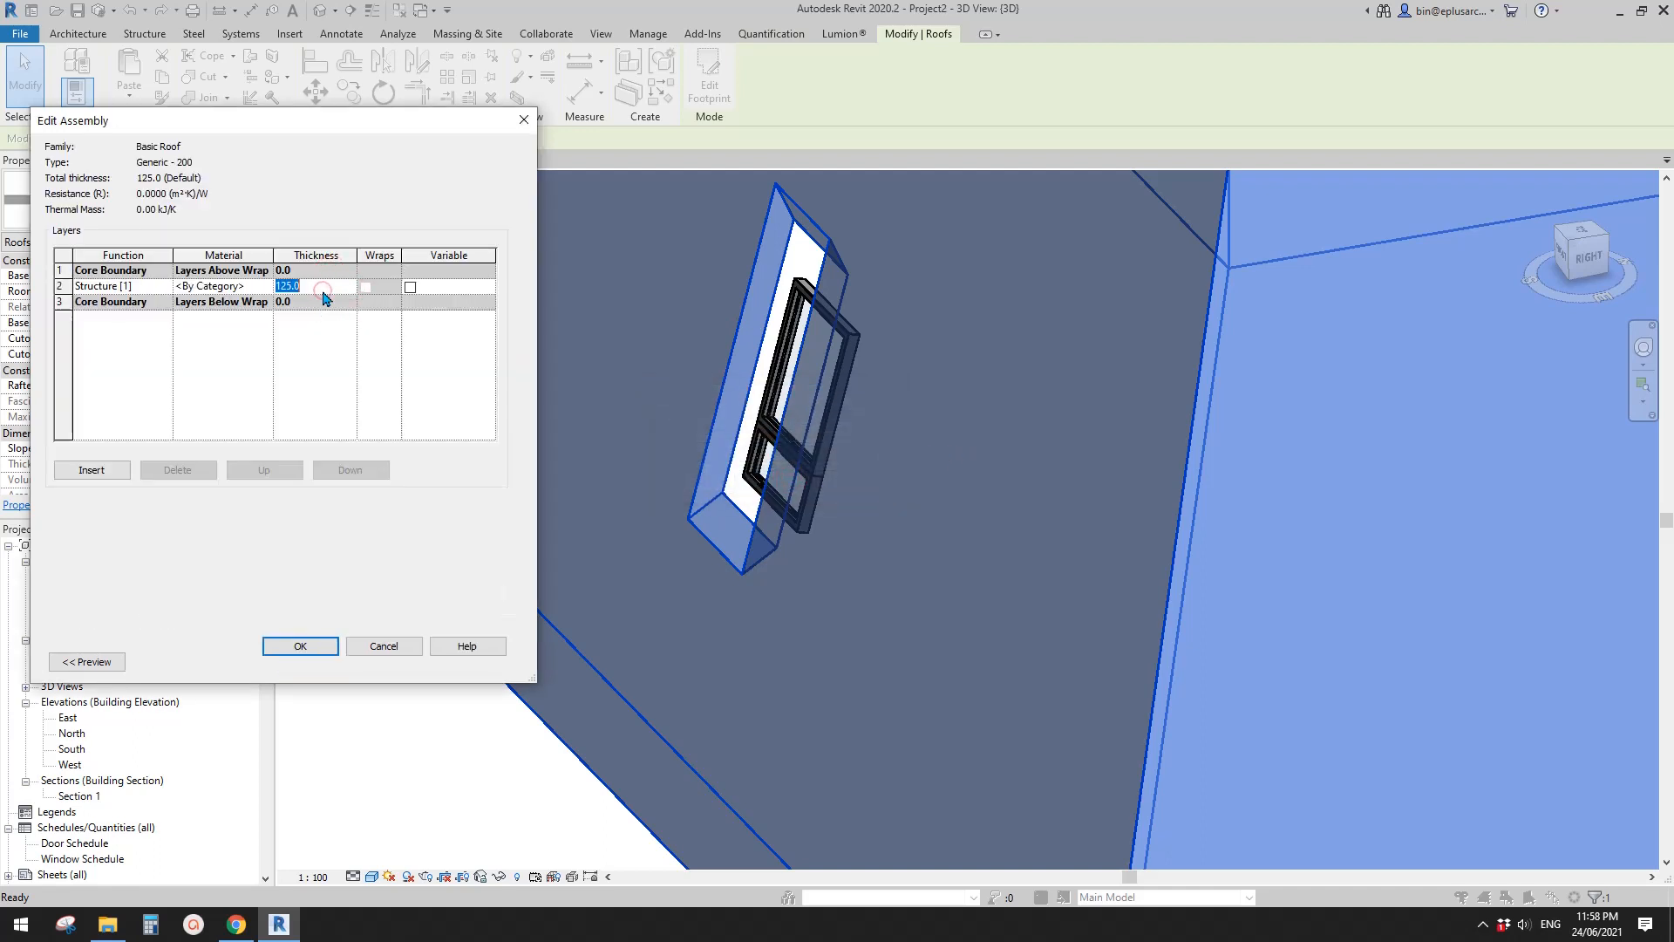
left_click(314, 646)
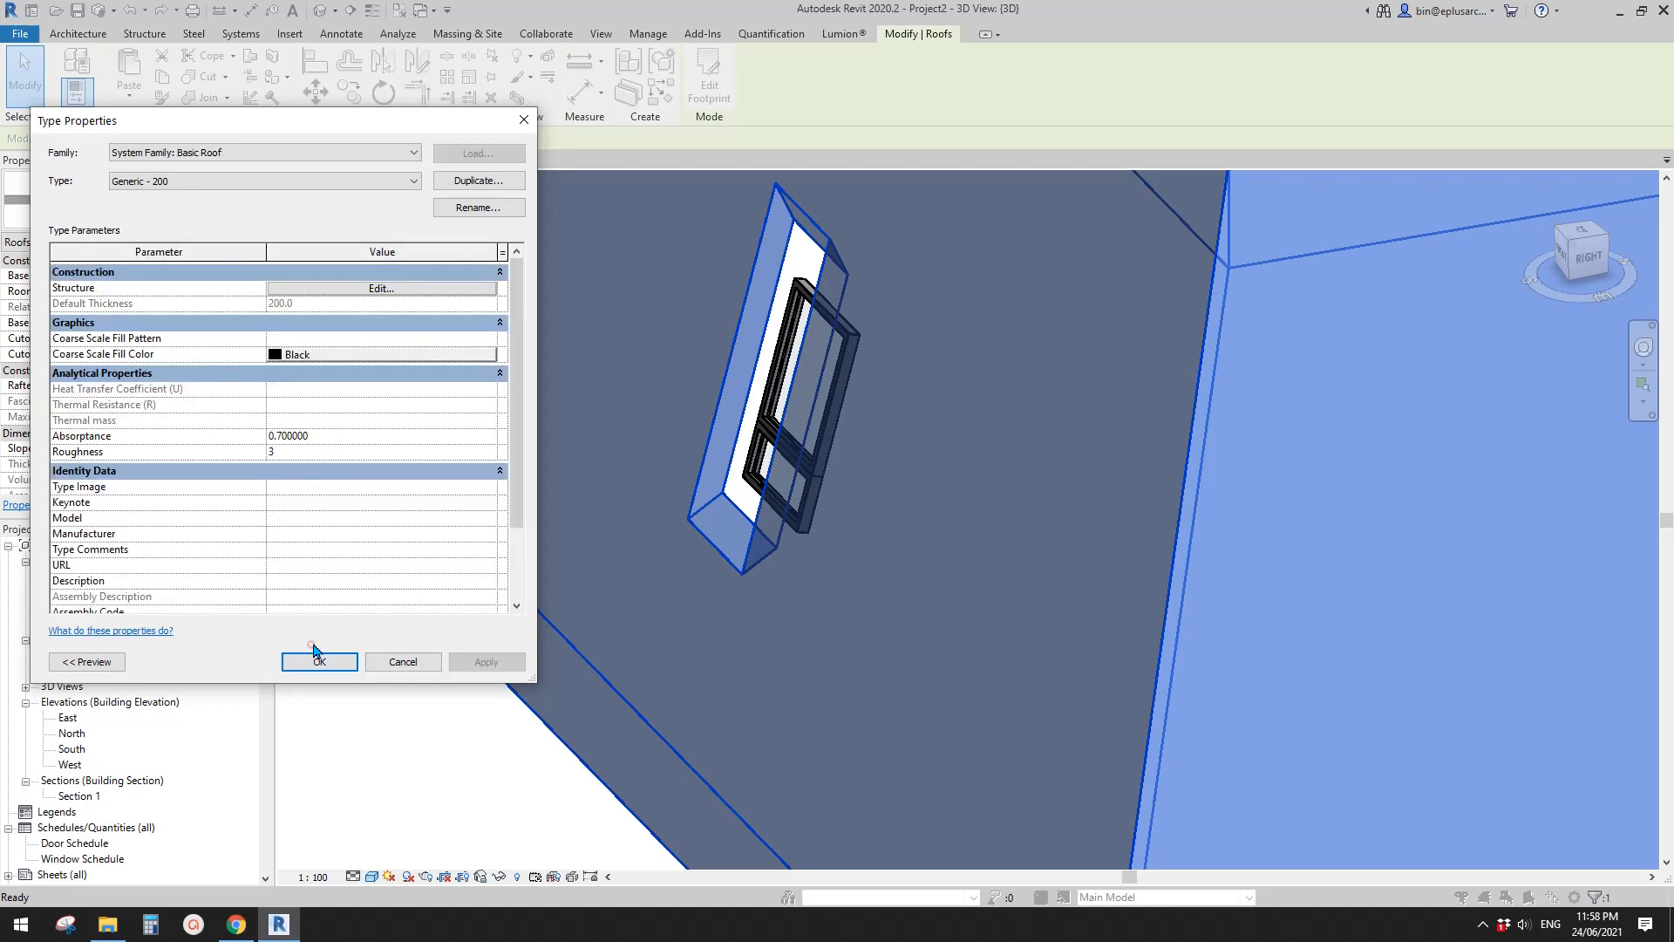
left_click(319, 661)
- Set the placed bay family's type parameter D to 150 mm
left_click(774, 421)
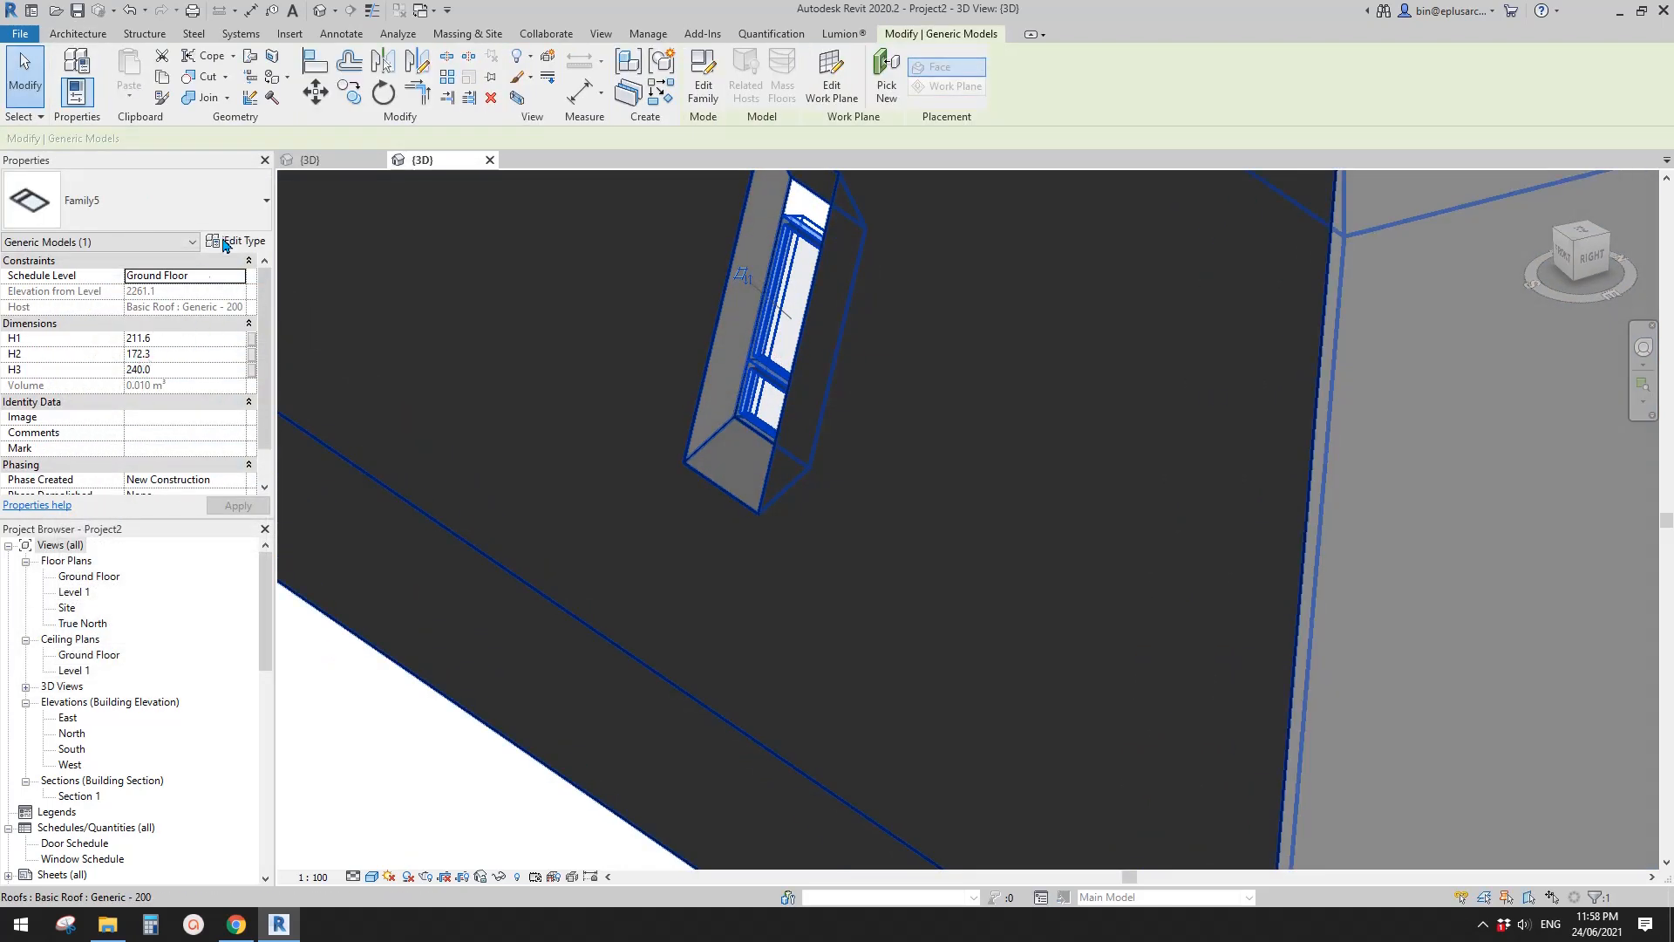
left_click(226, 243)
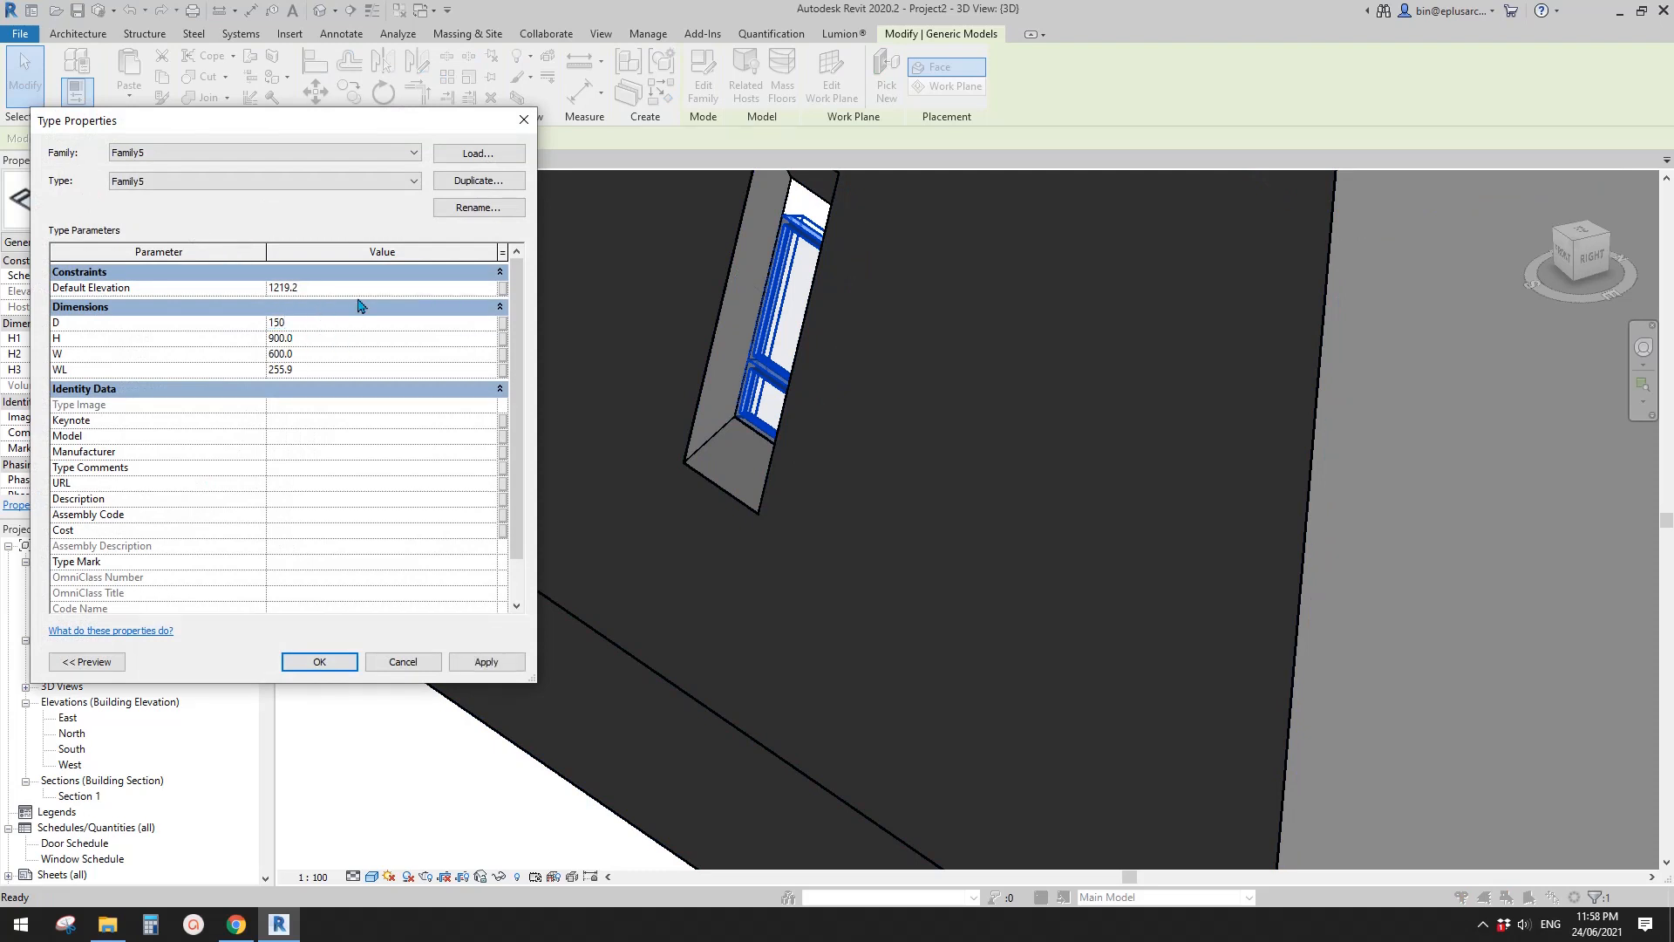
left_click(485, 661)
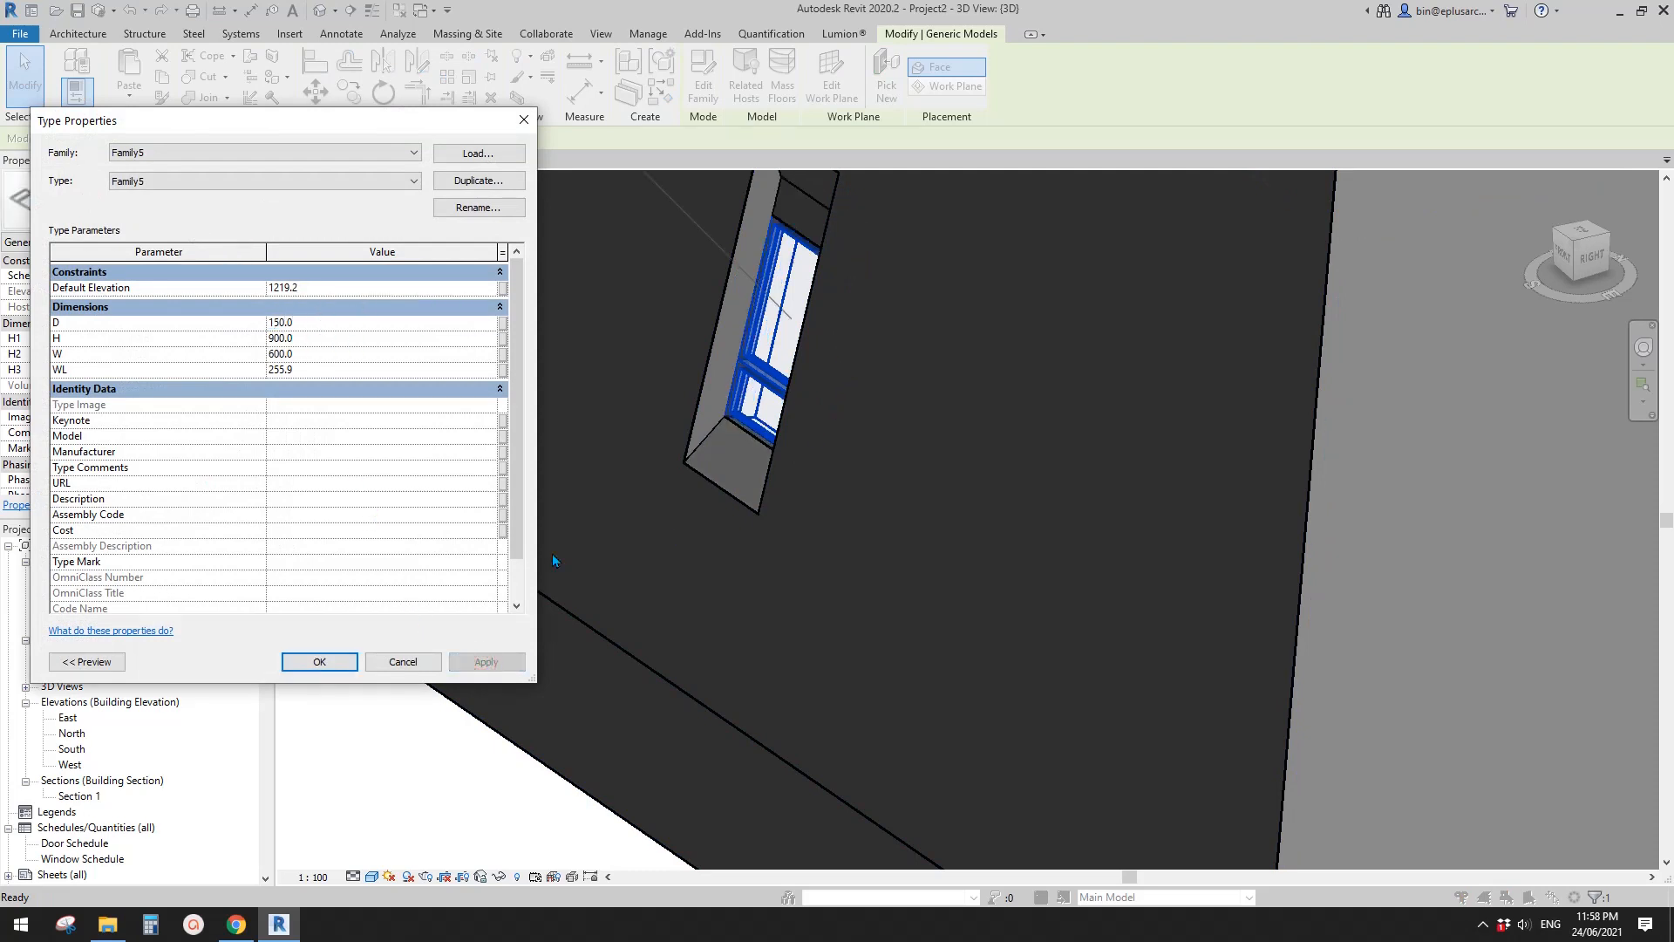
left_click(317, 659)
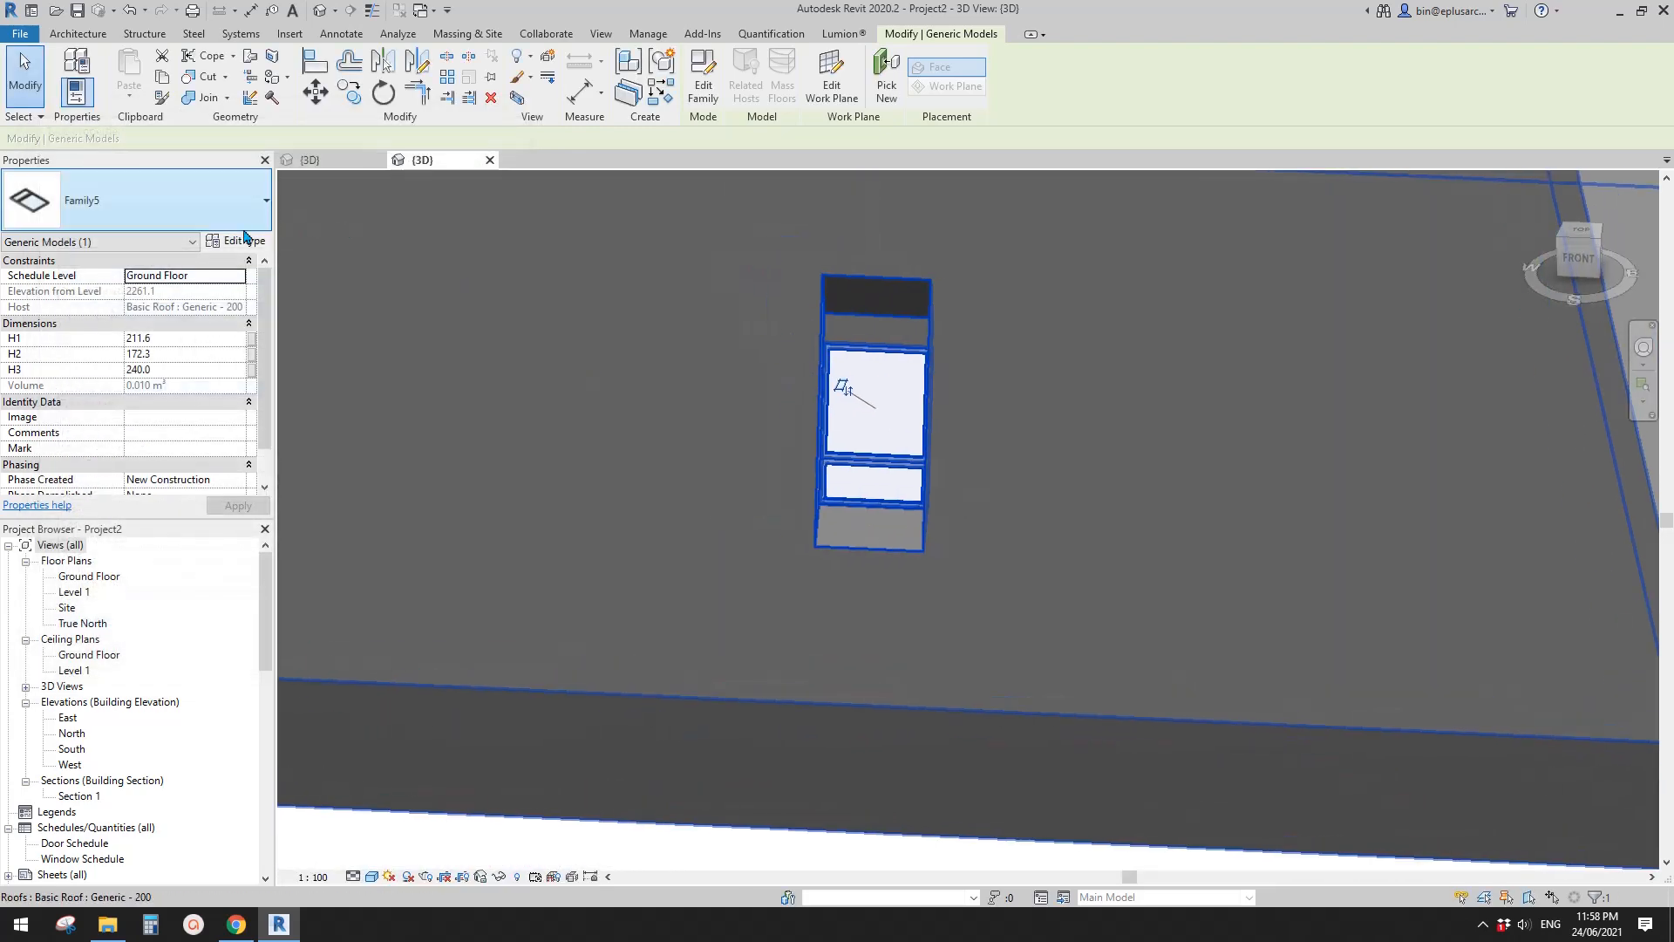
- Set the bay family's type parameters H to 1800 mm and WL to 600 mm
left_click(245, 239)
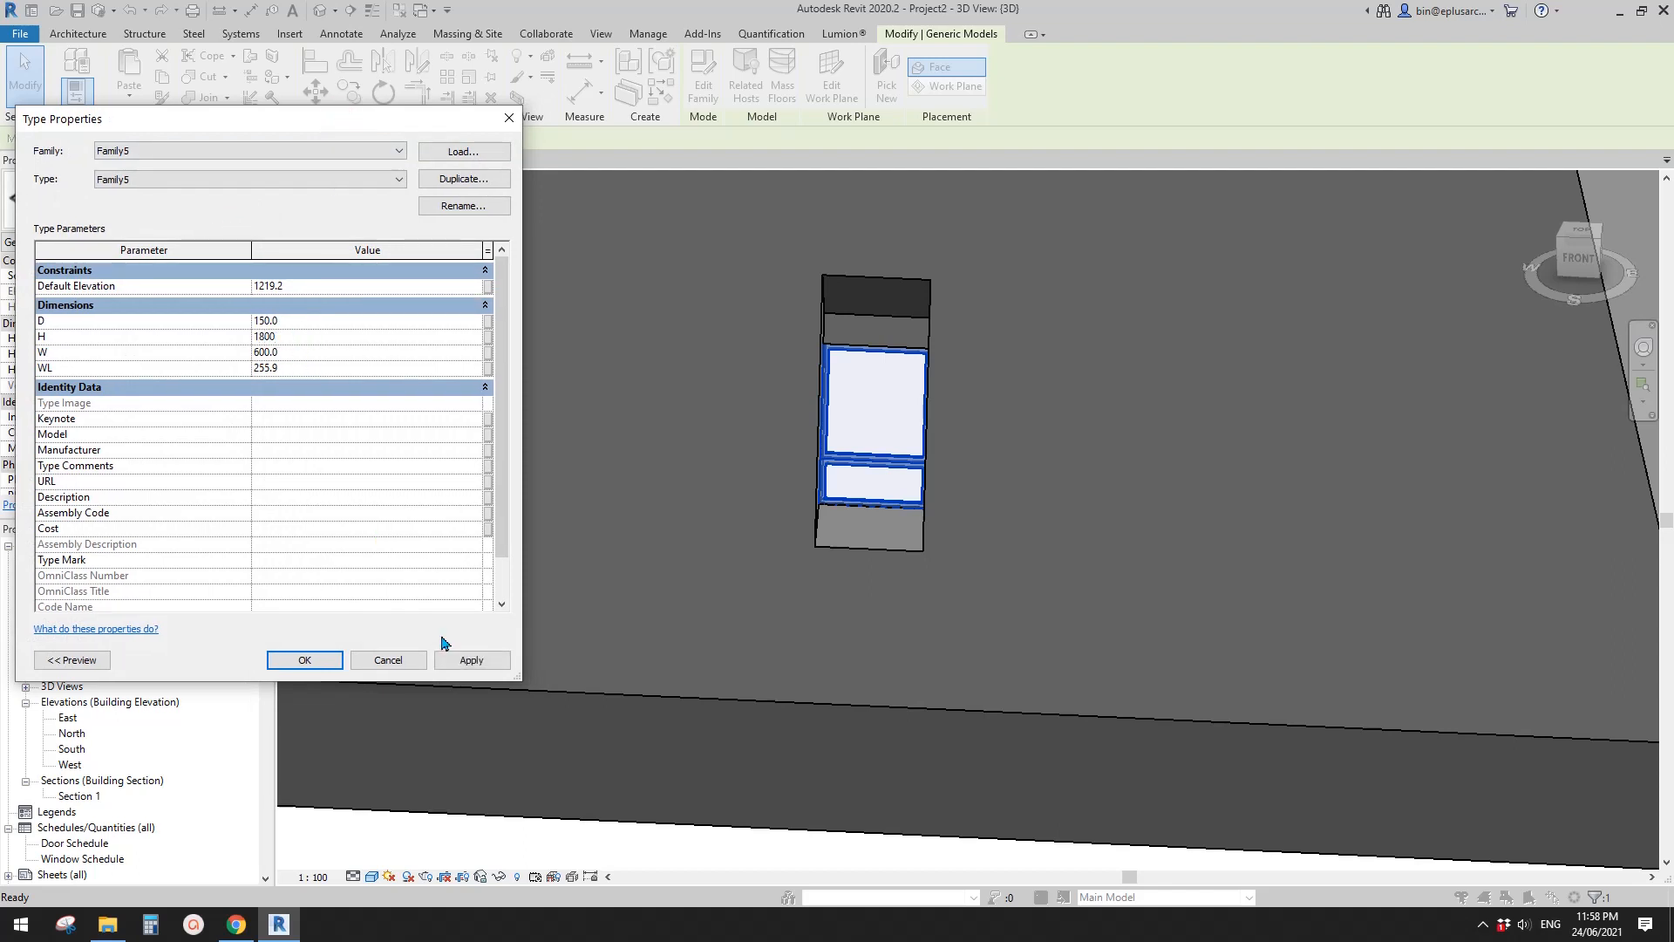
left_click(469, 660)
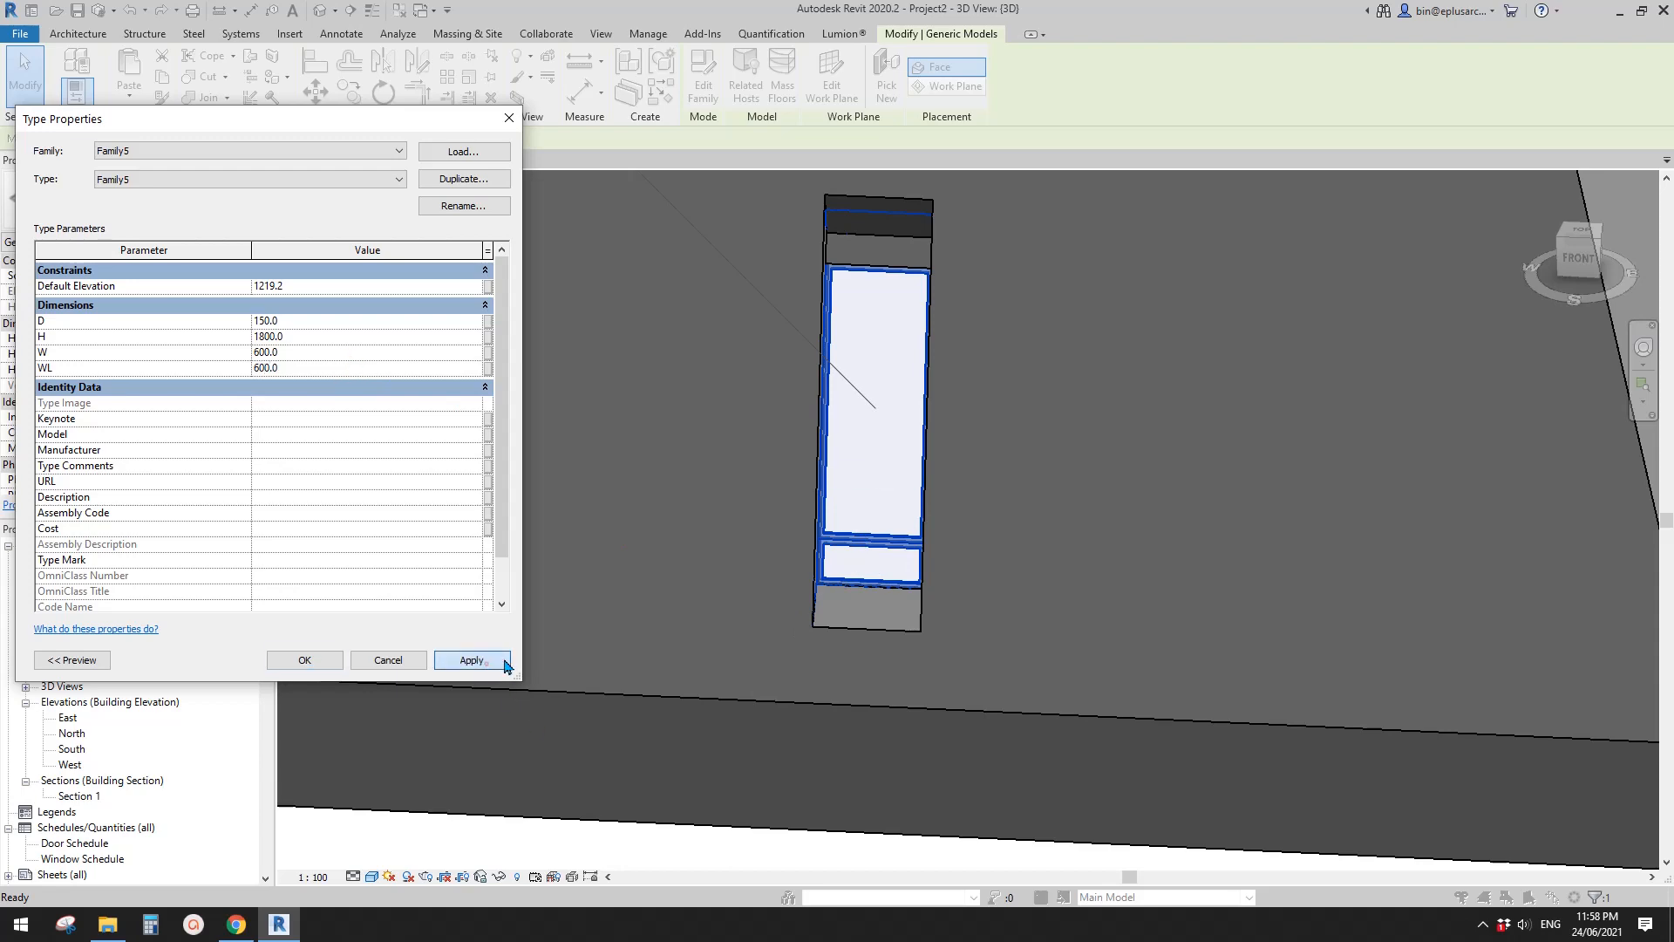
left_click(486, 662)
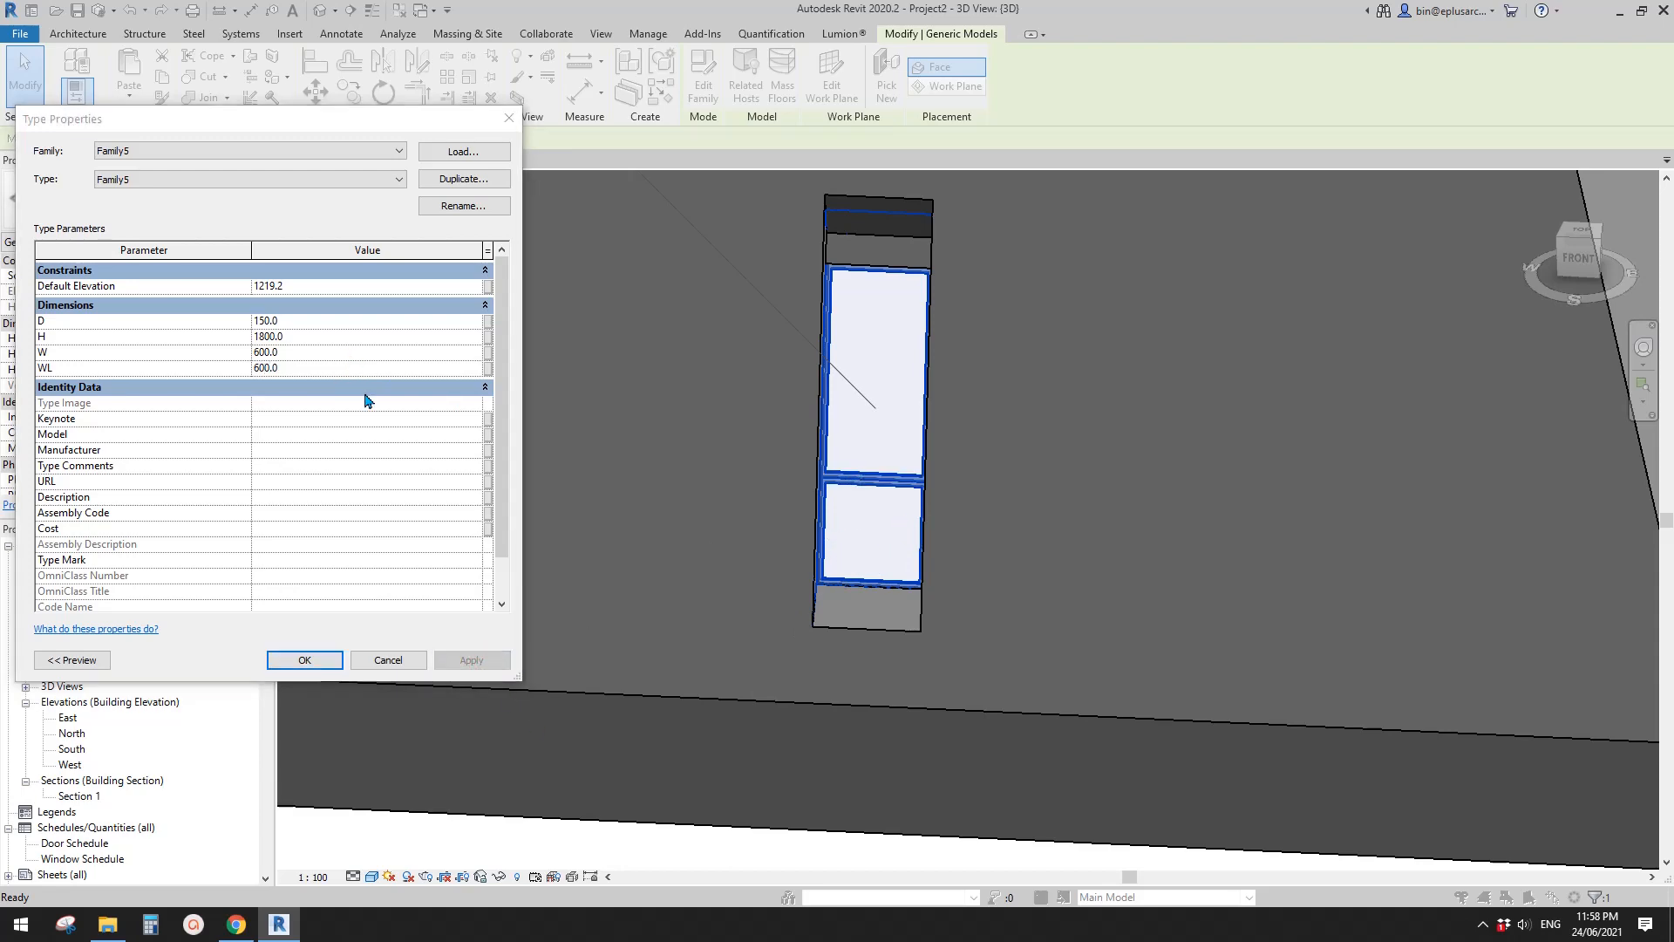
left_click(324, 658)
- Set the placed bay's instance parameter H1 to 450 mm
middle_click_drag(863, 542, 932, 514, "shift")
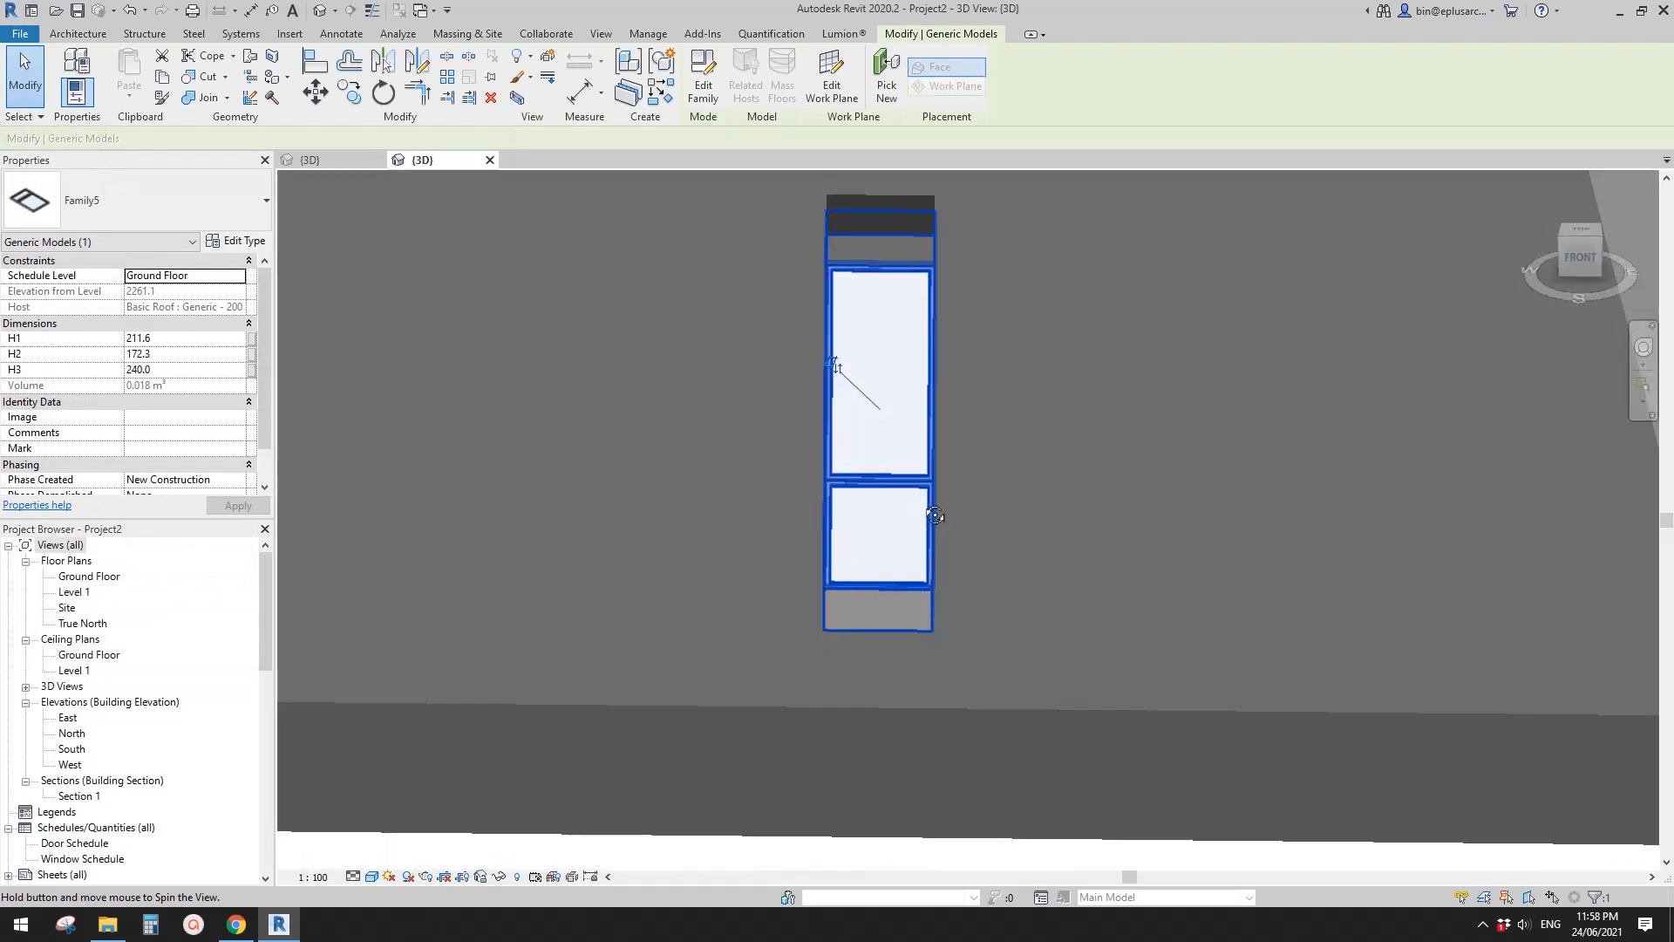
scroll(932, 515, "down", 3)
scroll(907, 479, "up", 2)
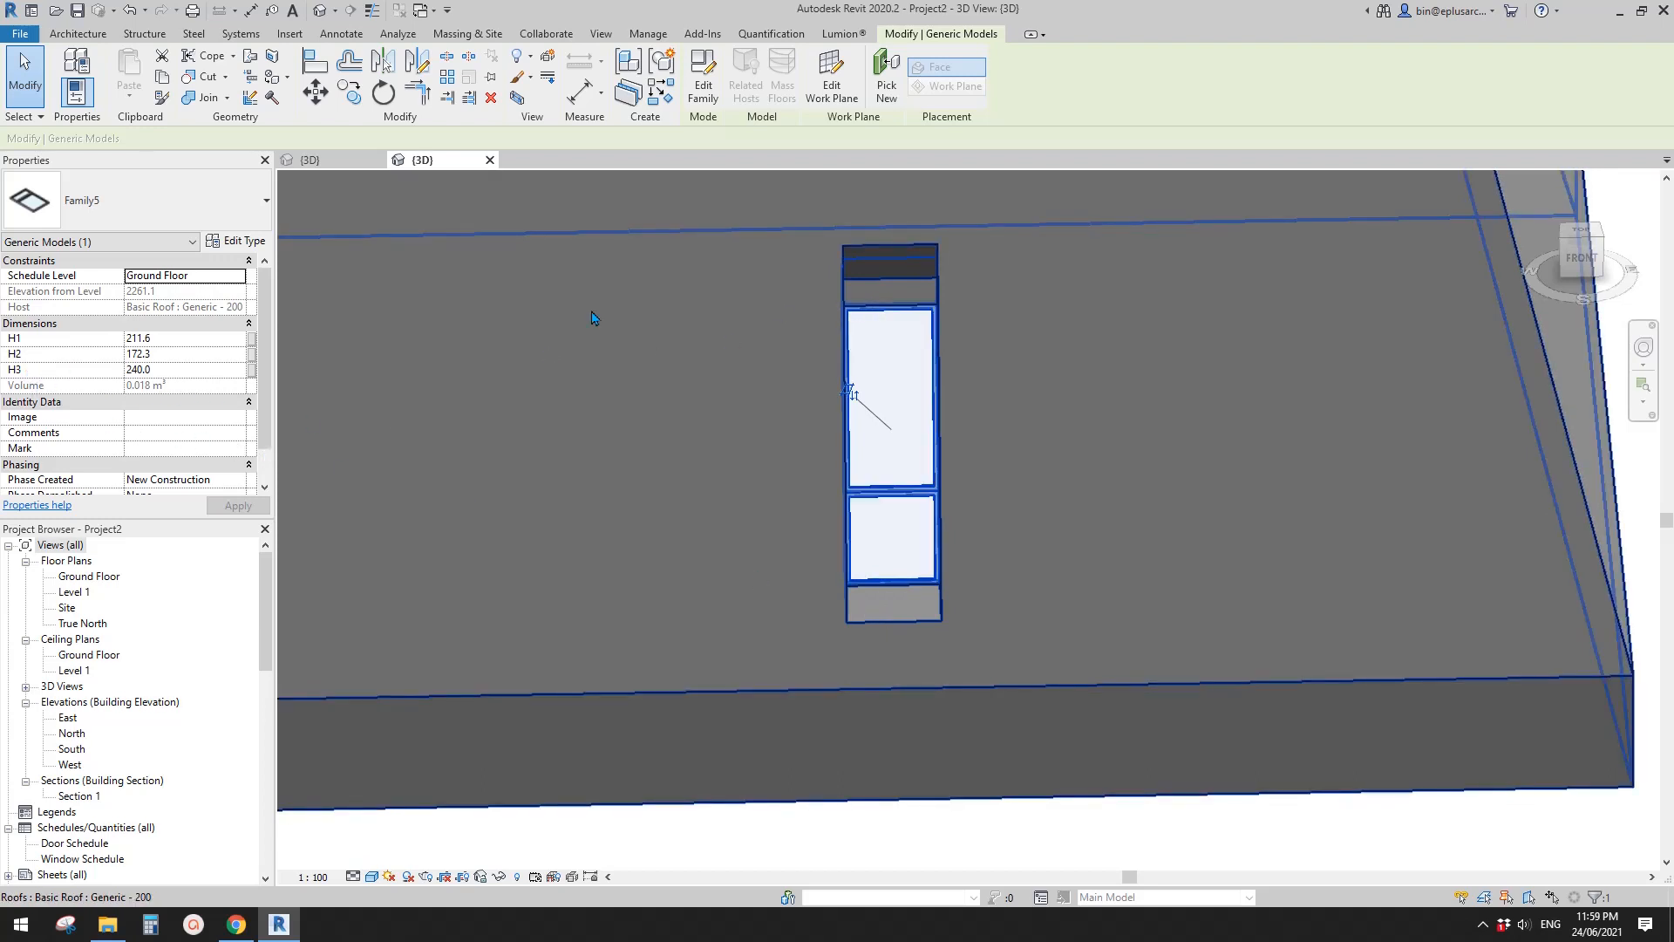
middle_click_drag(901, 305, 829, 344, "shift")
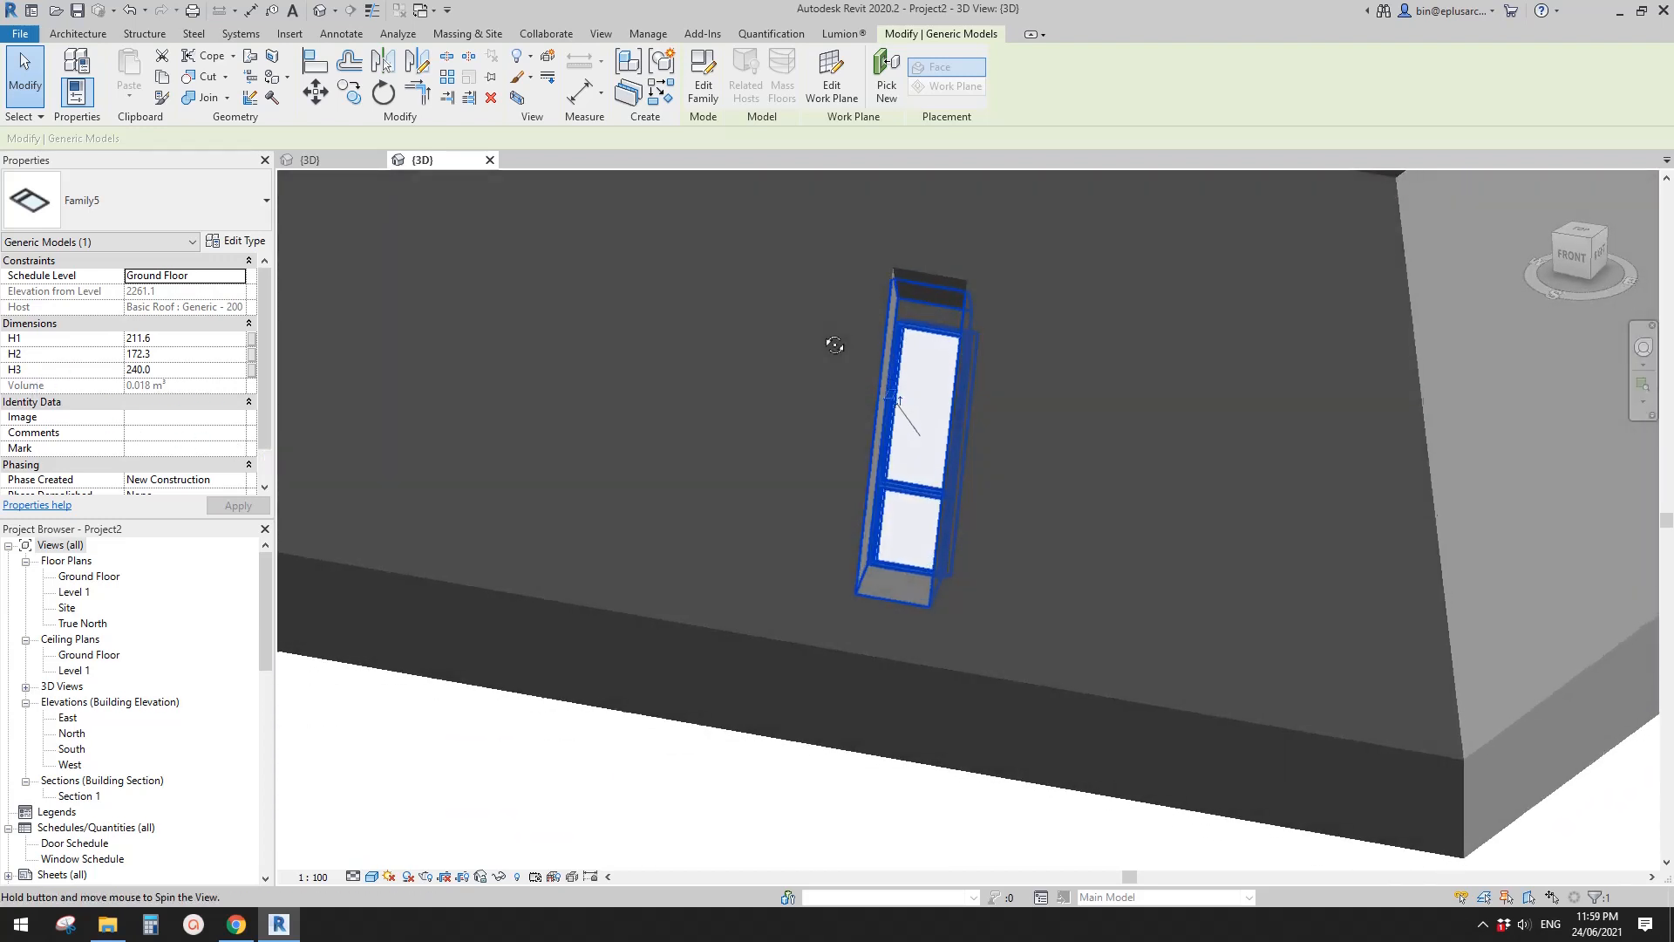
left_click(177, 339)
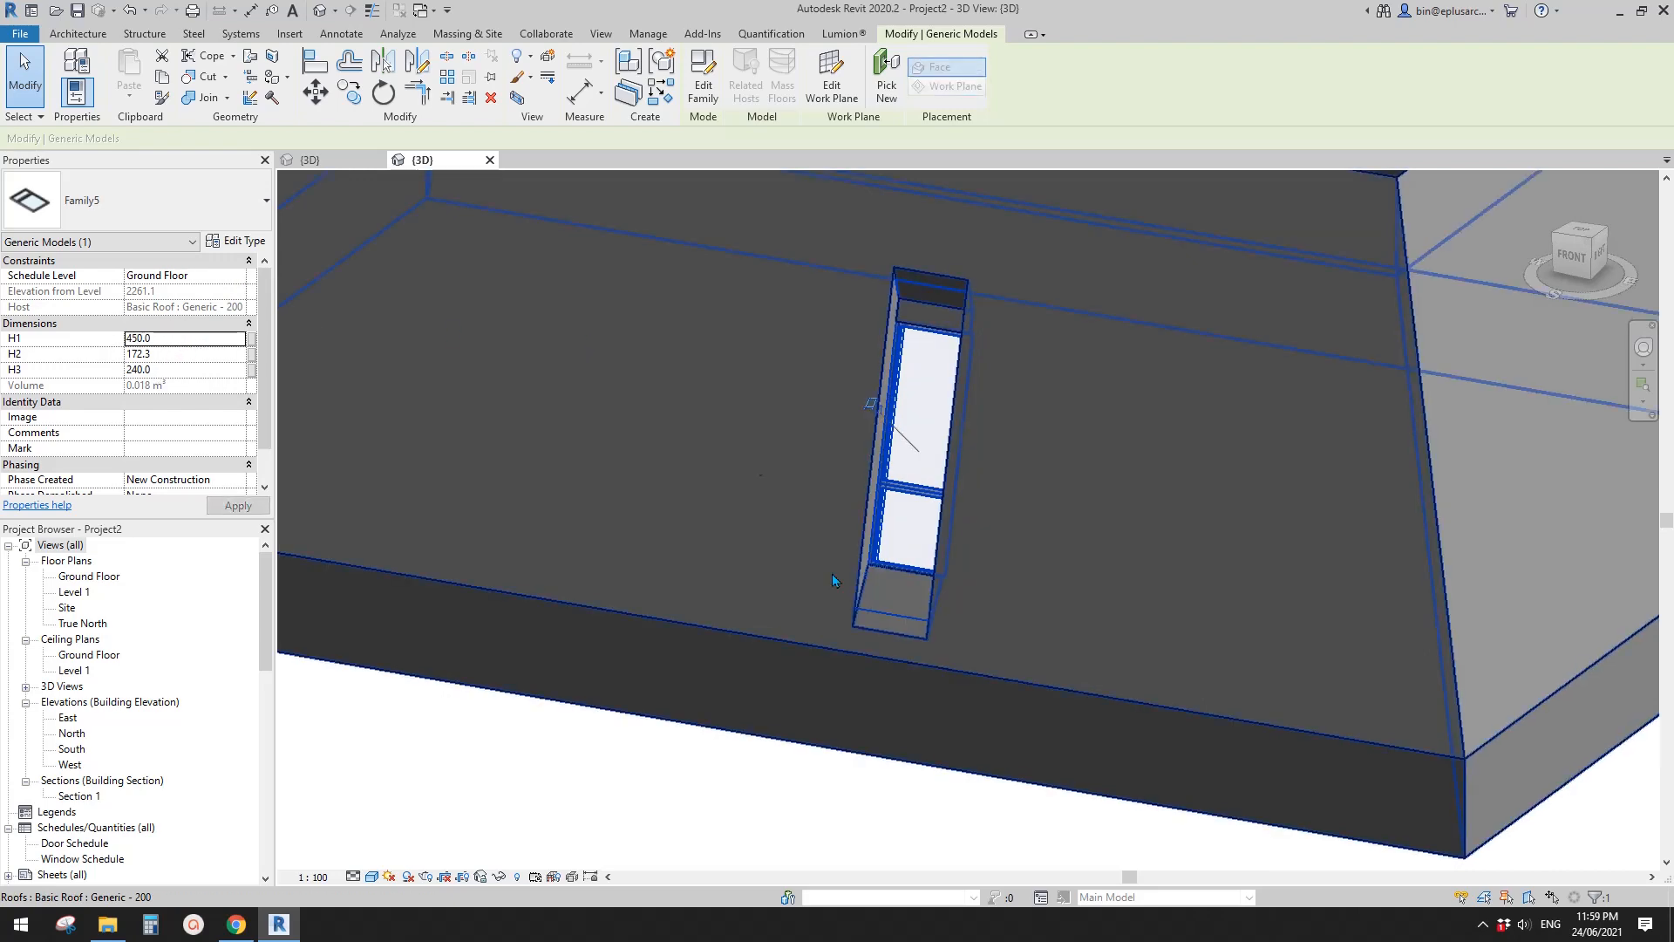
- Examine the bay's frame and the lower edge of its roof opening from several angles
middle_click_drag(882, 598, 962, 531, "shift")
left_click(607, 704)
left_click(739, 697)
left_click(959, 522)
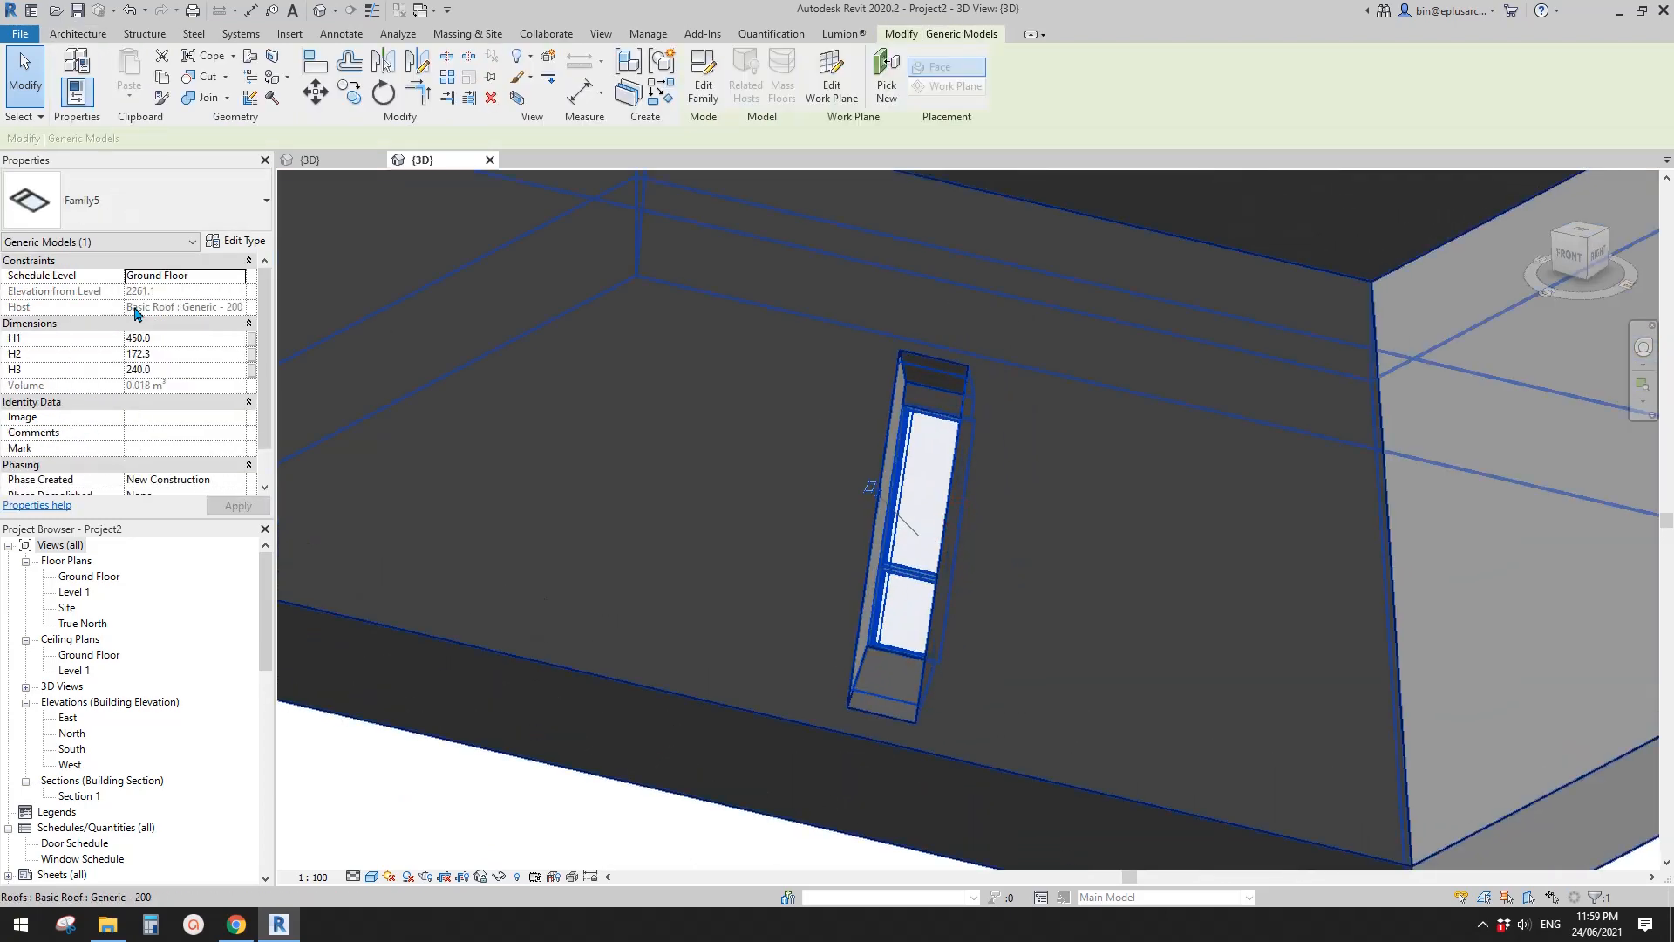
scroll(811, 506, "up", 5)
key("Escape")
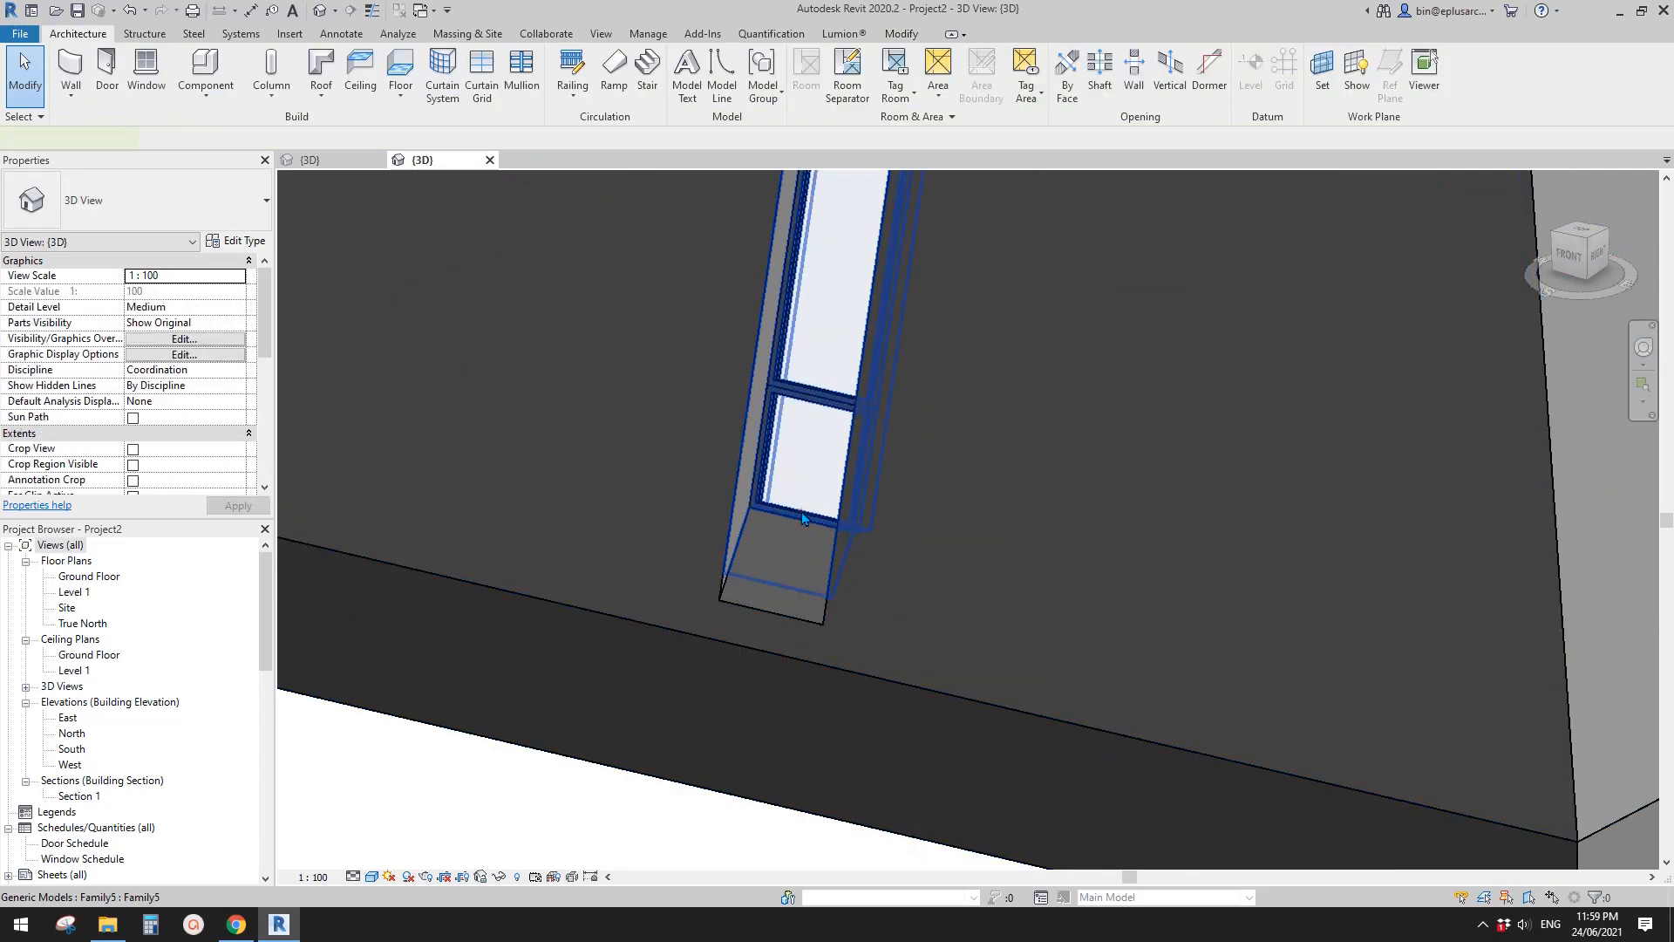
left_click(805, 515)
scroll(791, 592, "down", 1)
middle_click_drag(781, 645, 583, 624, "shift")
key("Escape")
left_click(780, 532)
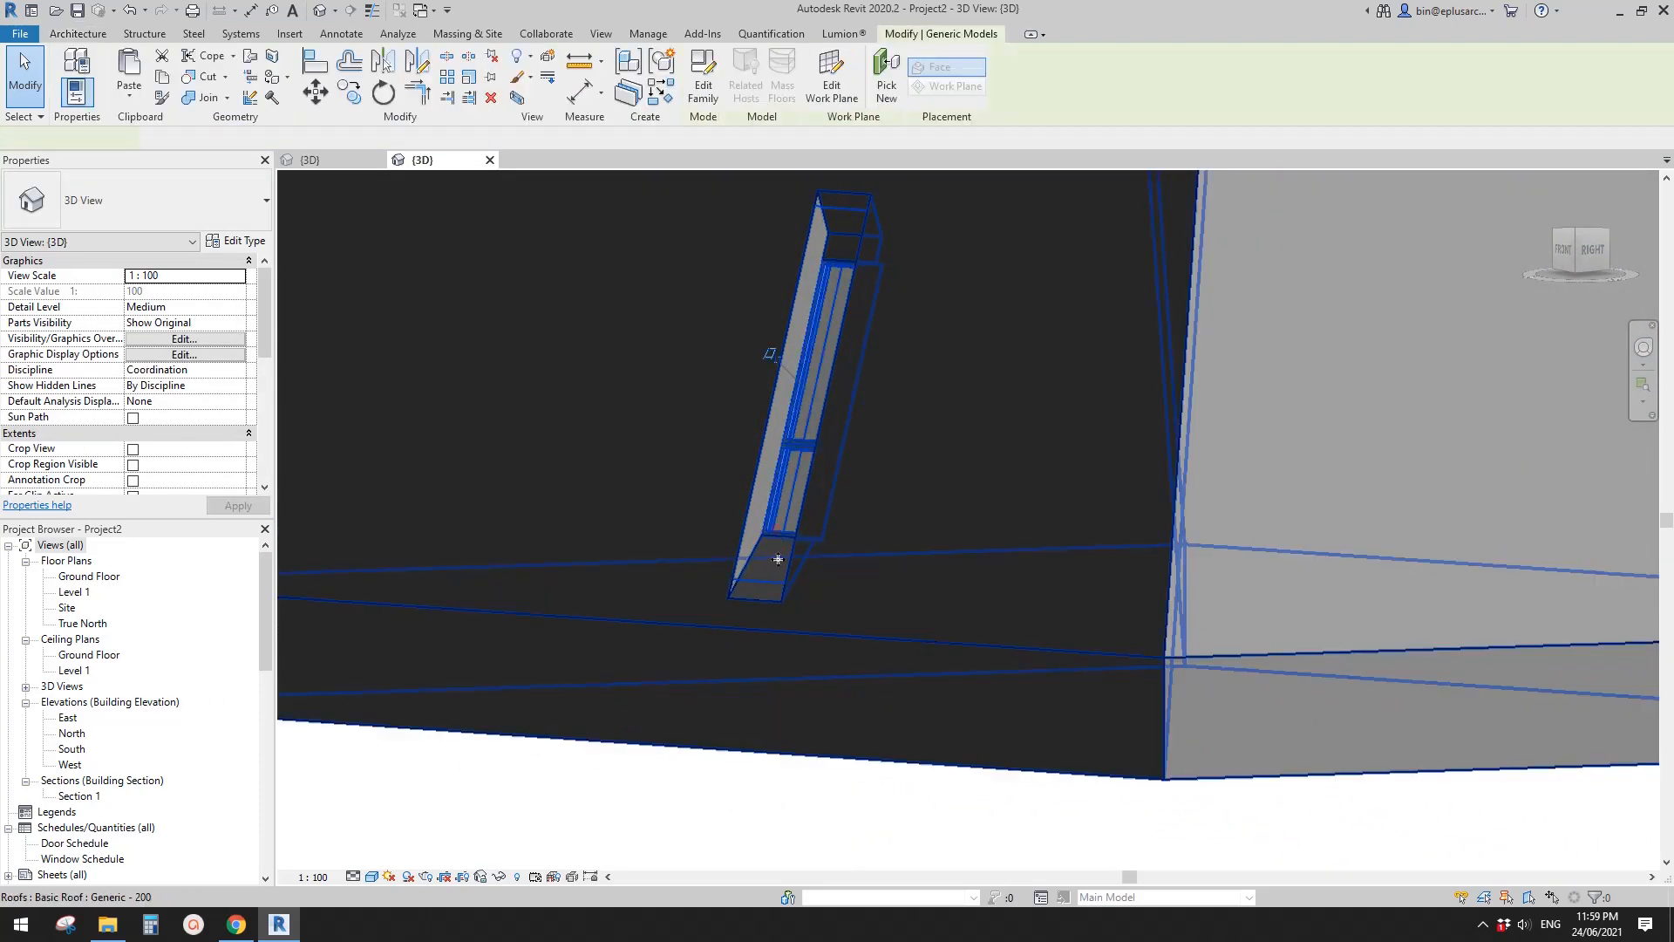
middle_click_drag(774, 561, 804, 636, "shift")
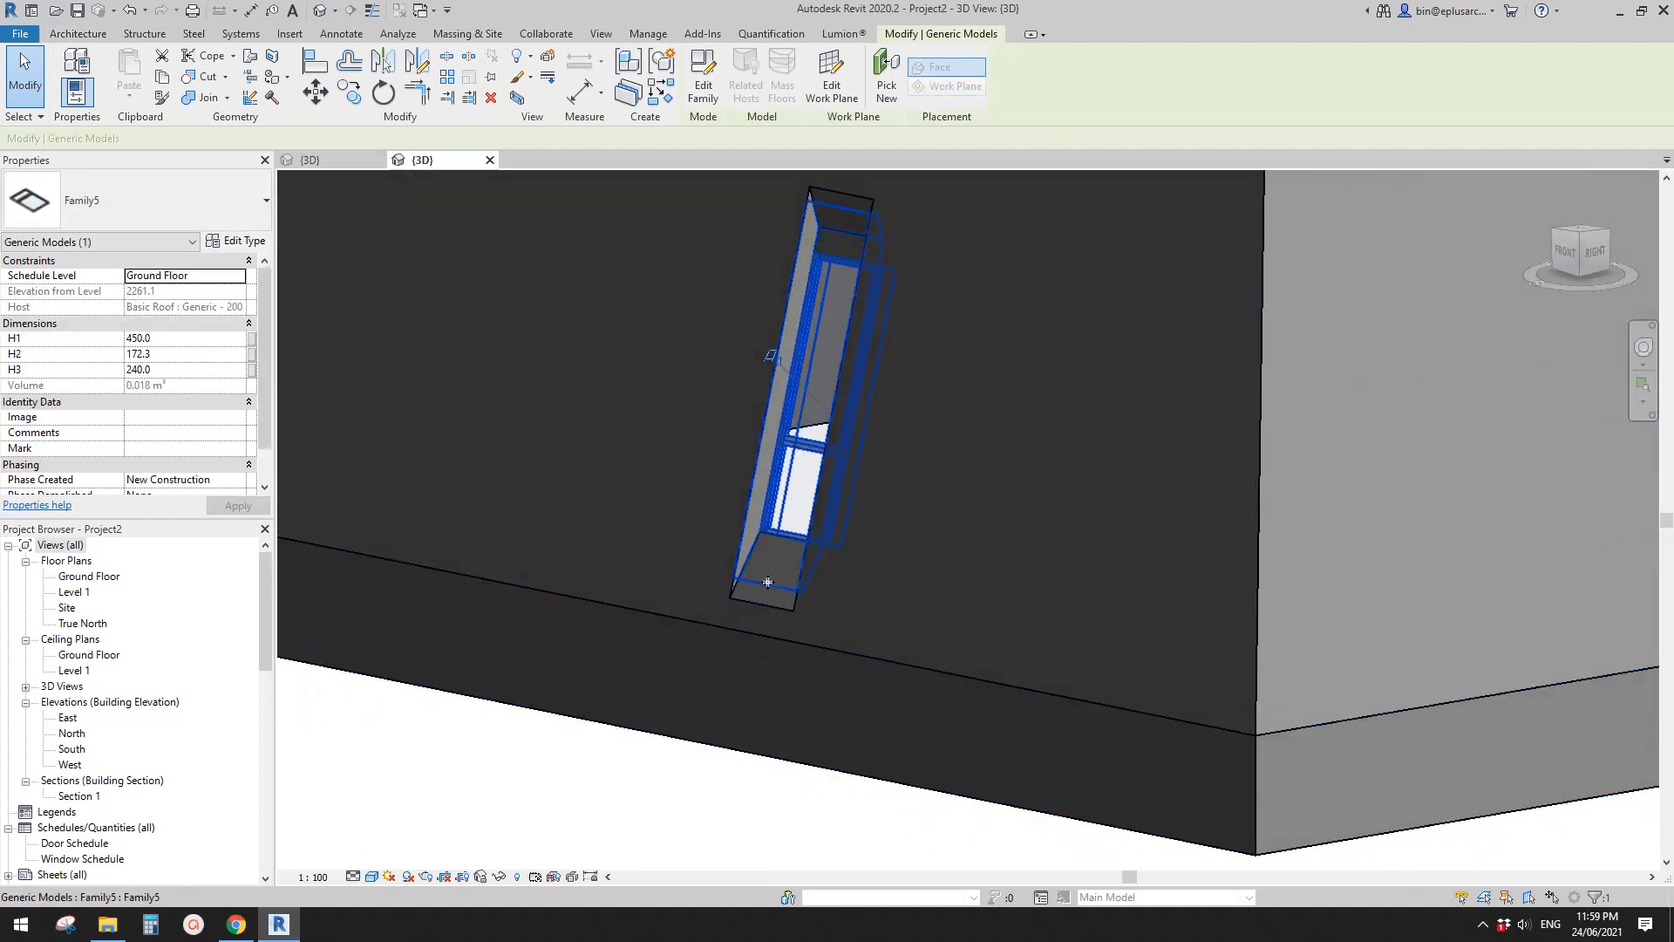
key("Escape")
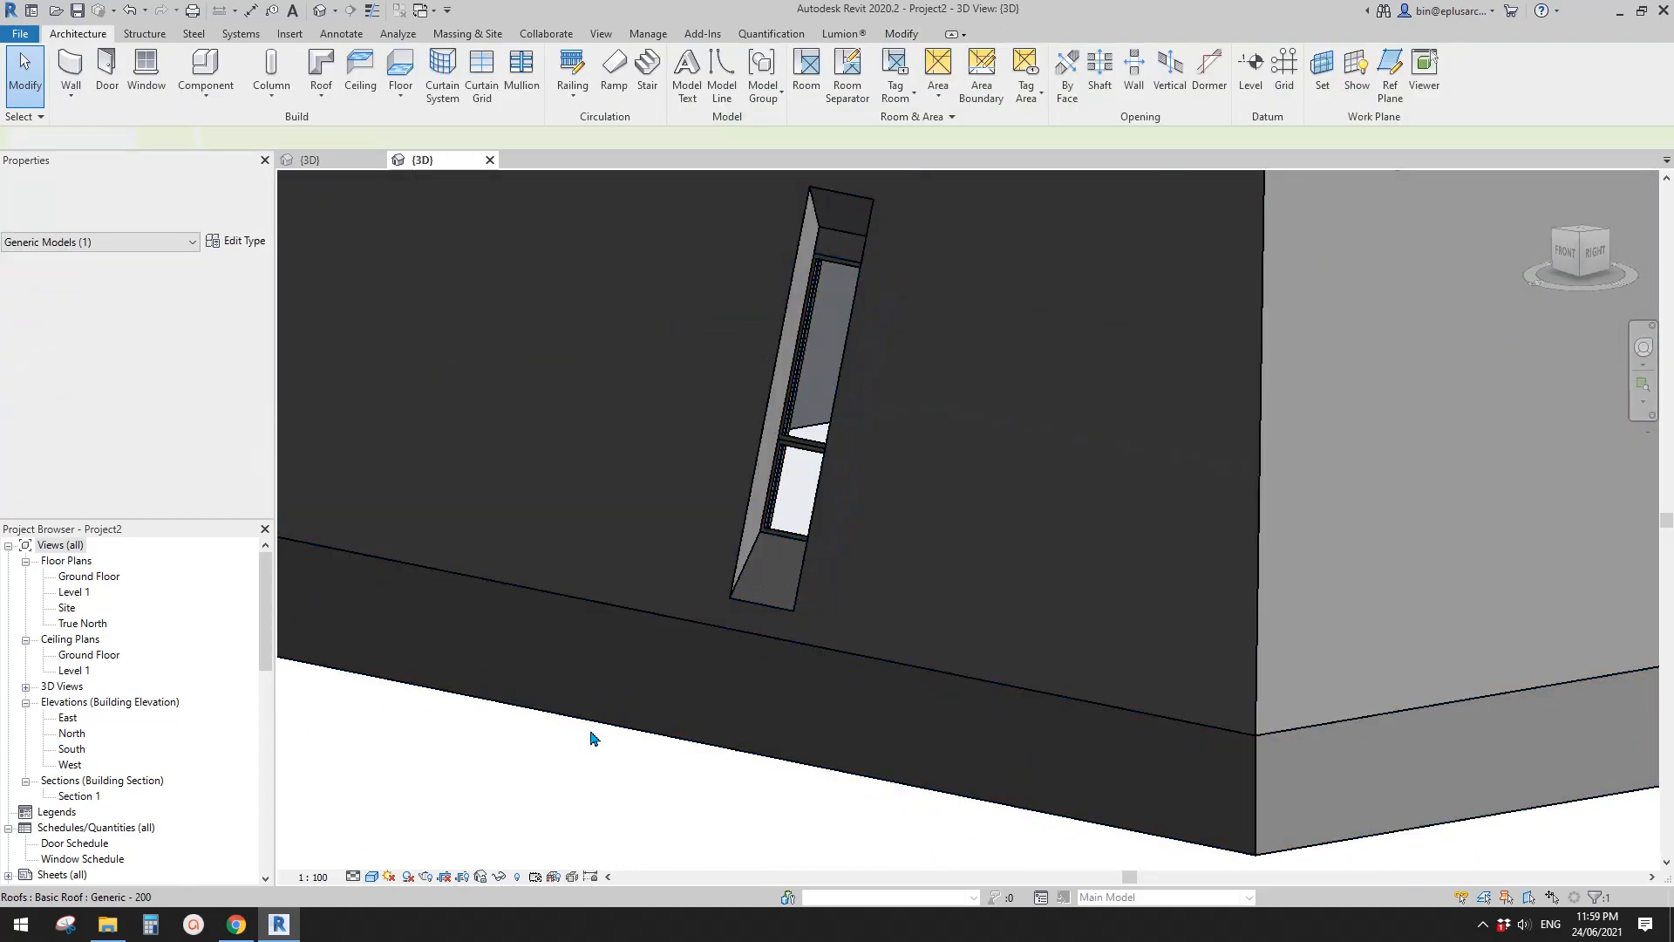
scroll(680, 703, "up", 4)
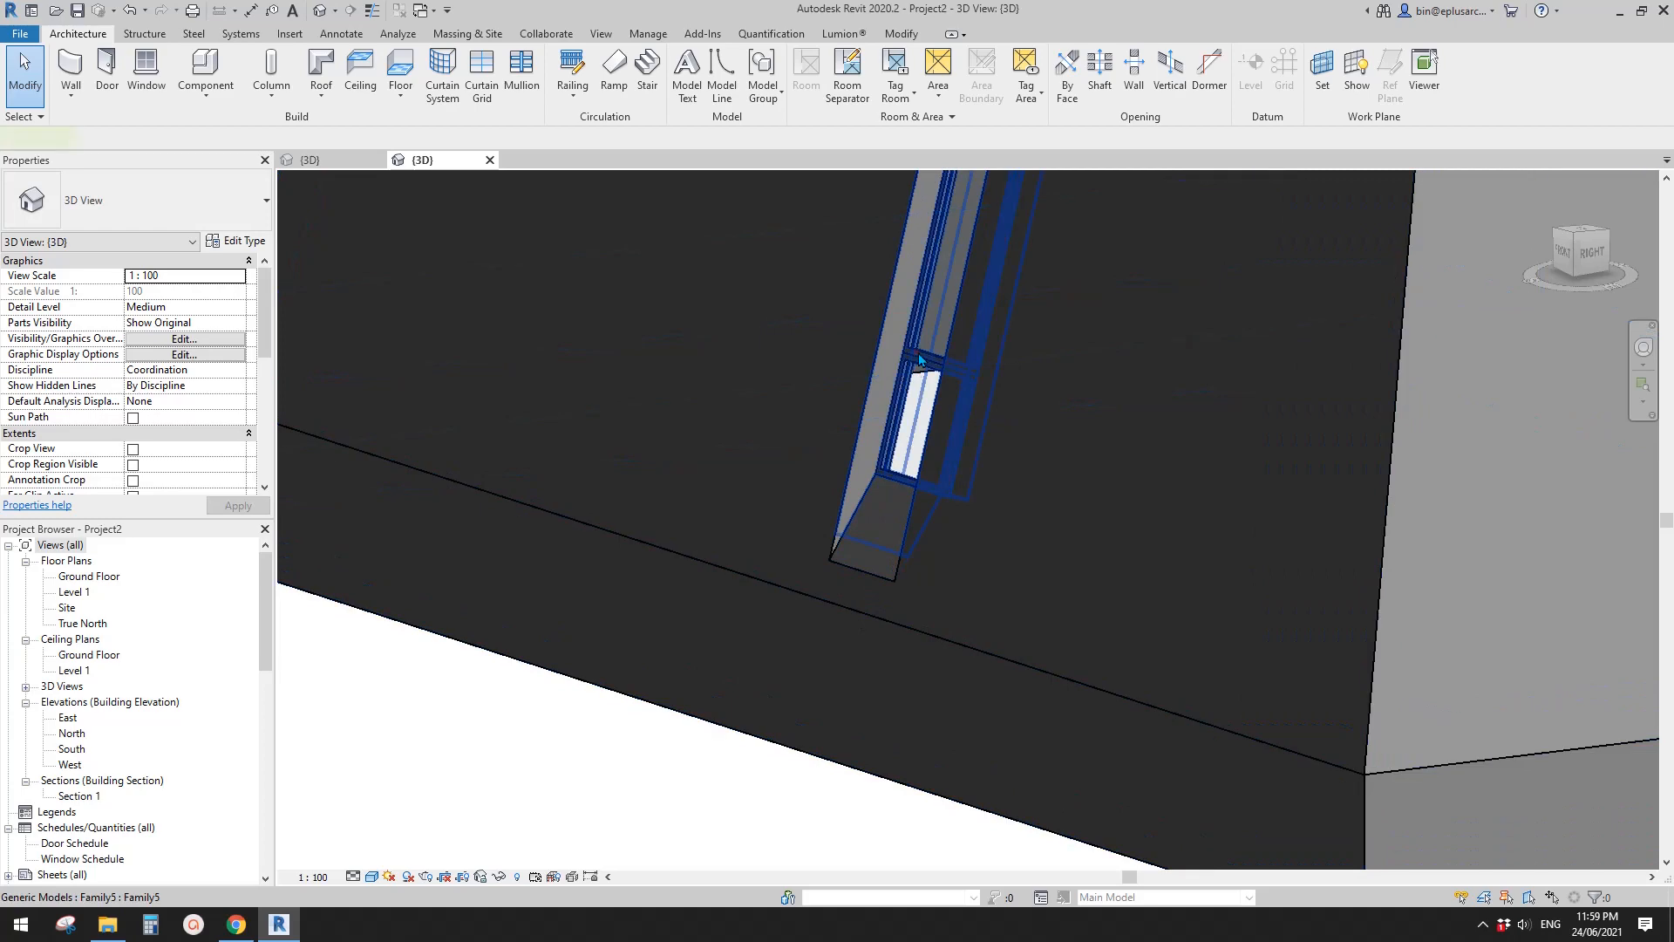
left_click(914, 373)
middle_click_drag(915, 373, 830, 558, "shift")
scroll(830, 557, "down", 2)
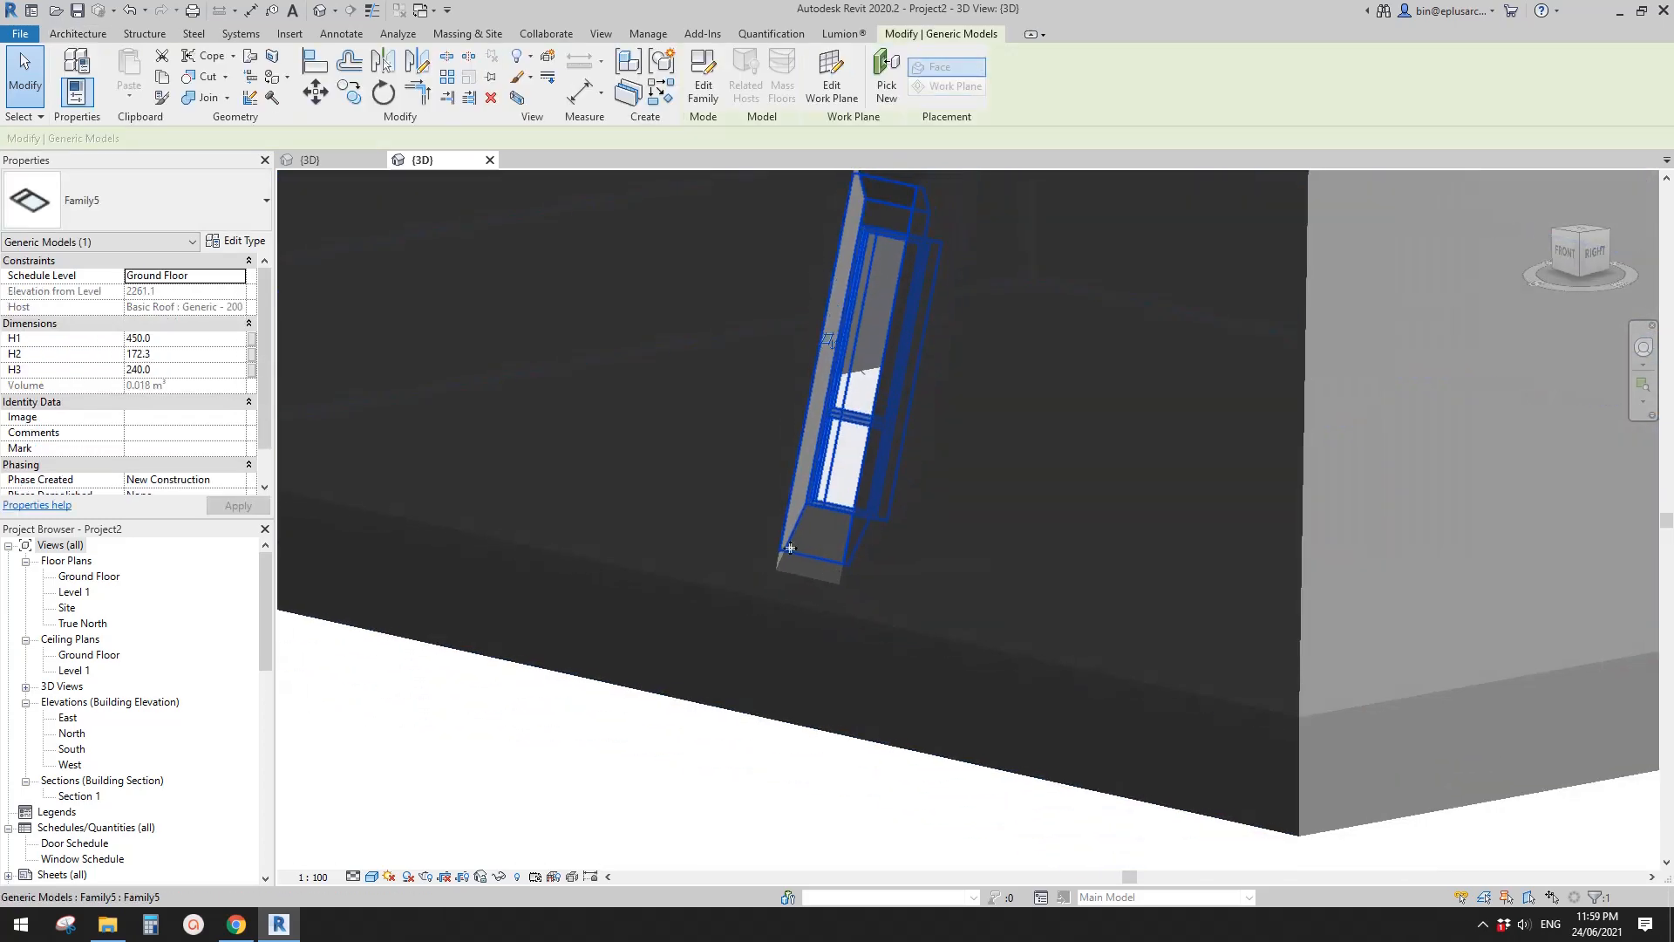
middle_click_drag(832, 520, 792, 485, "shift")
key("Escape")
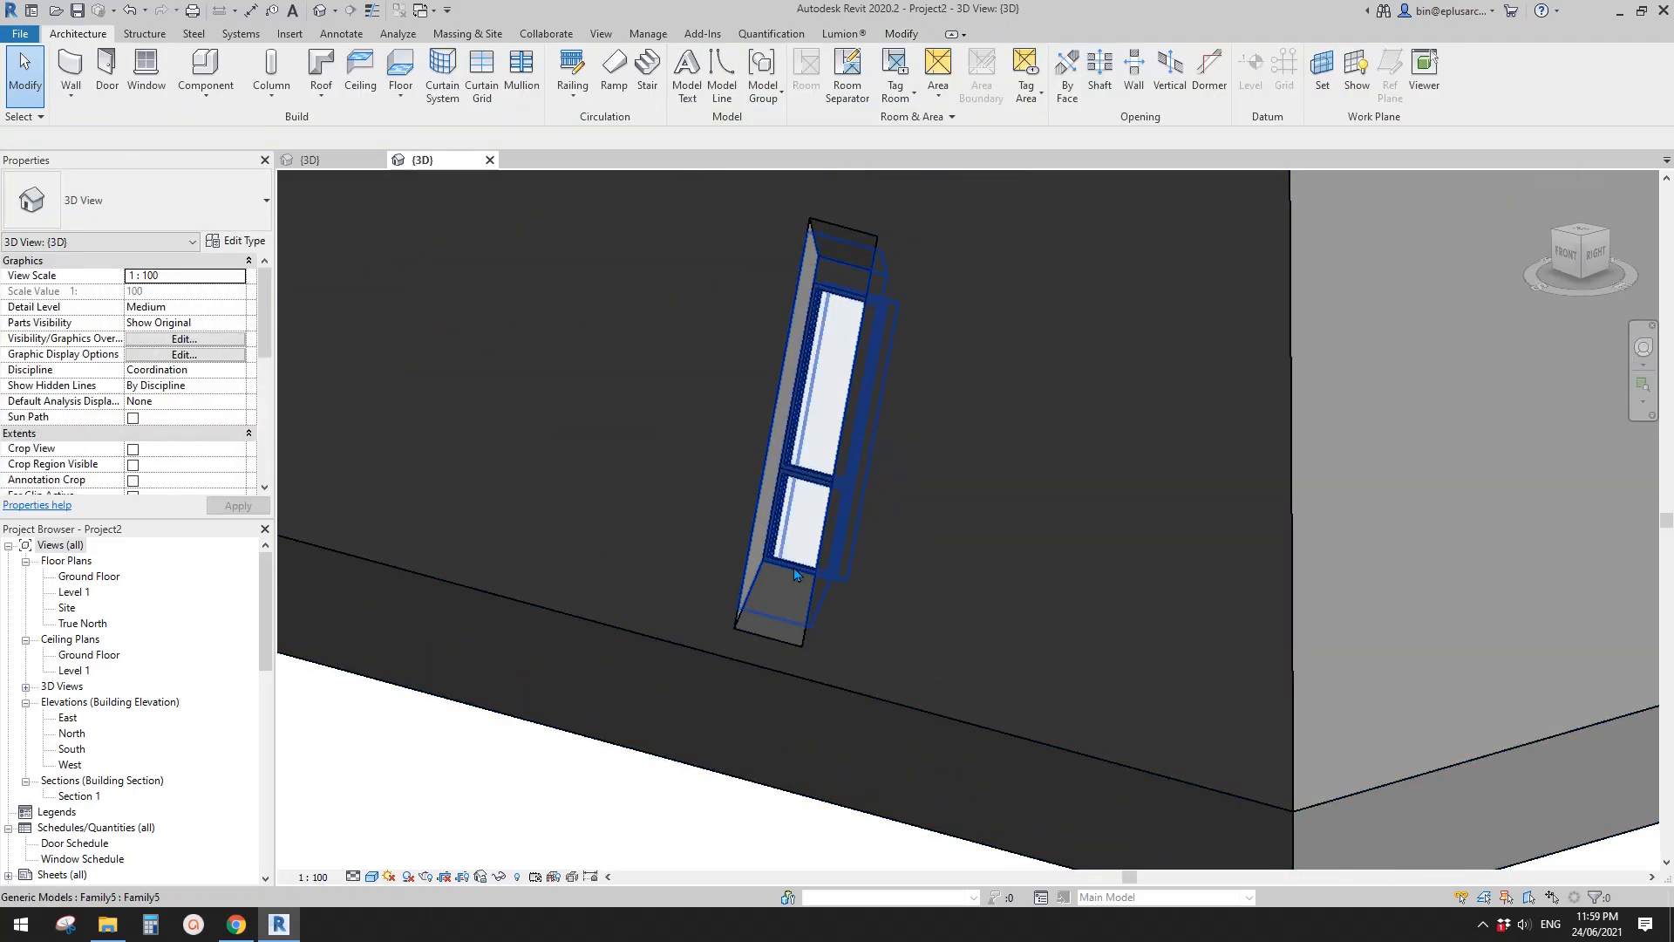
- Open the bay family for editing and stretch the host extrusion outward at both ends beyond the bay opening
left_click(782, 615)
double_click(774, 542)
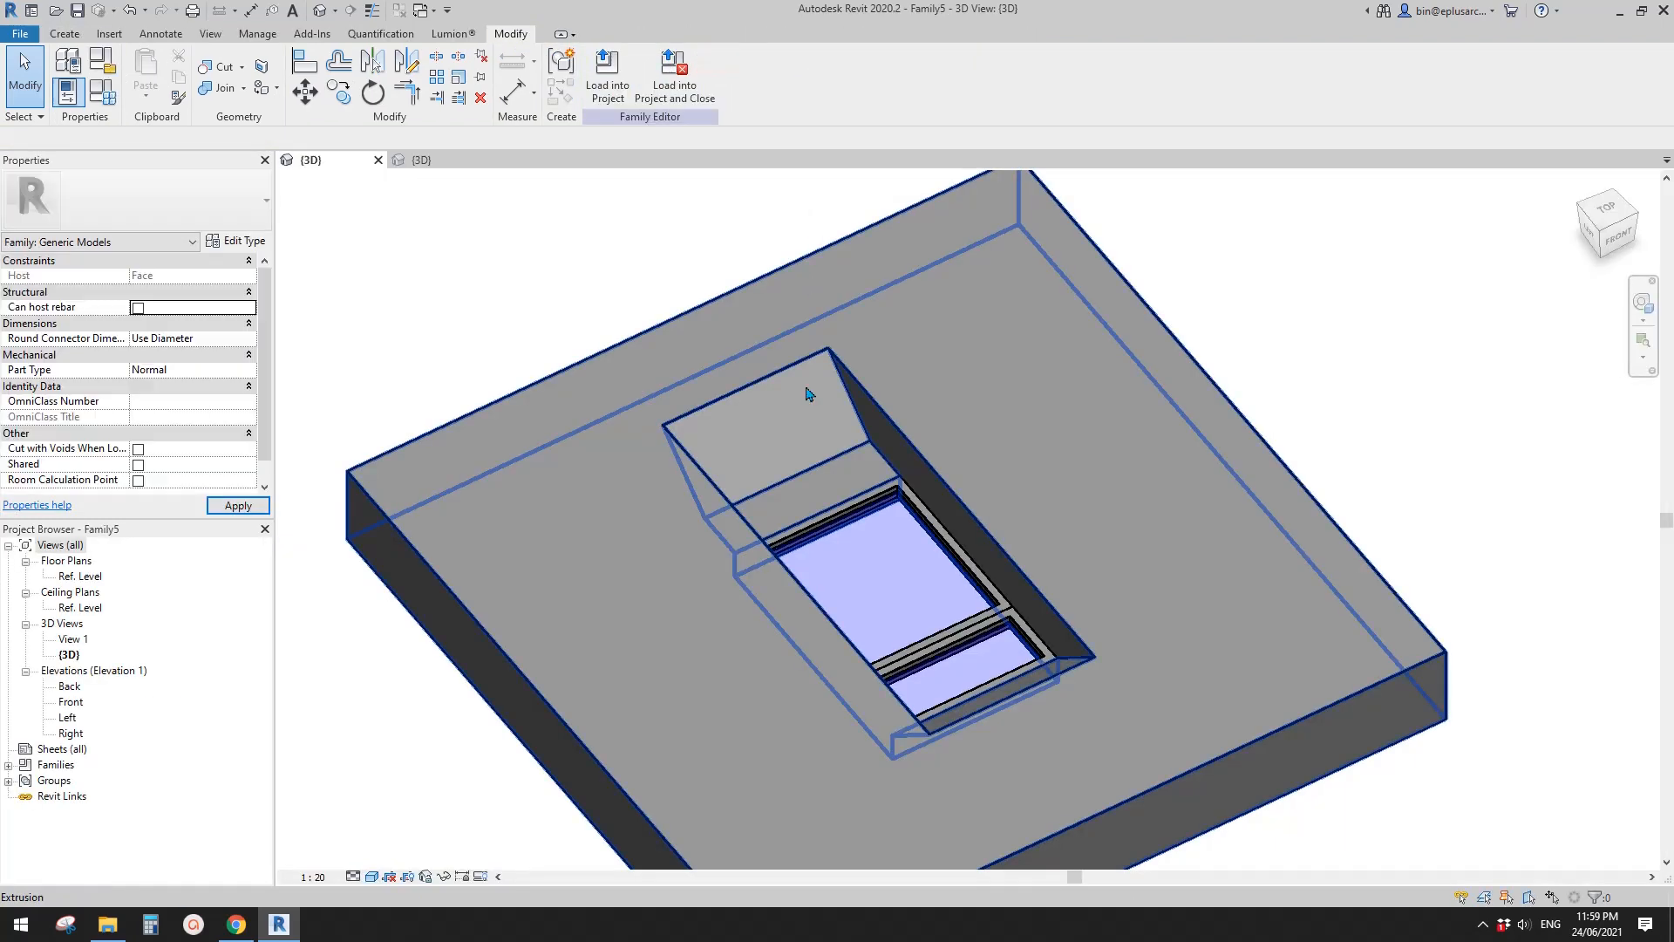
scroll(808, 394, "down", 4)
left_click(906, 438)
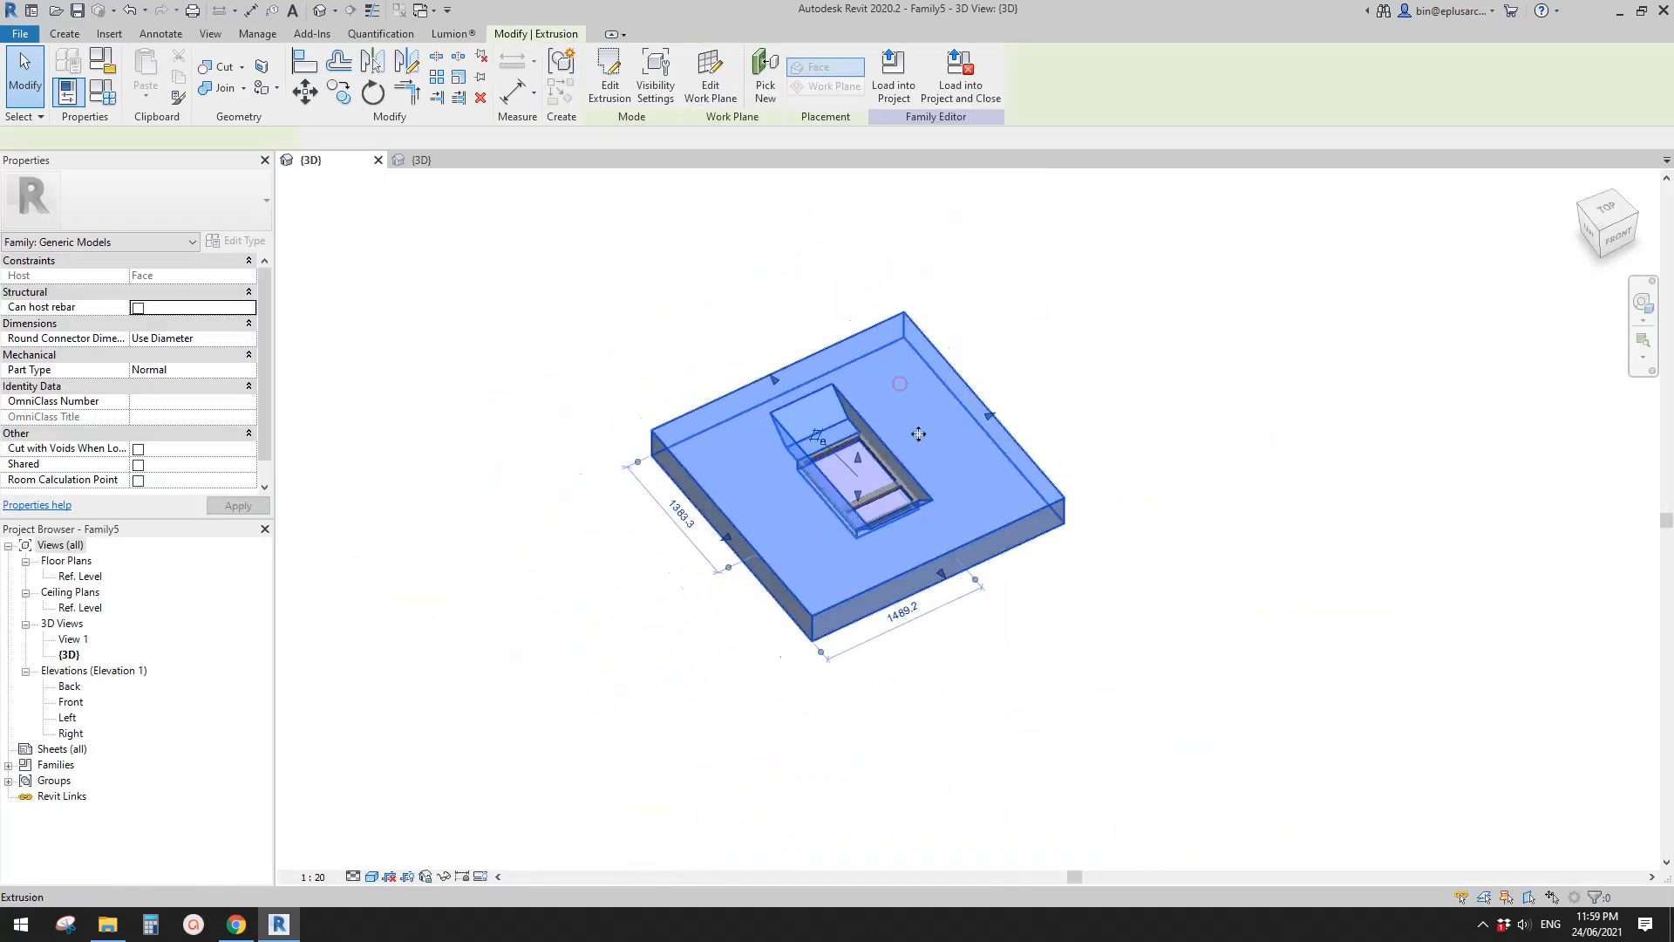
left_click_drag(987, 633, 1046, 710)
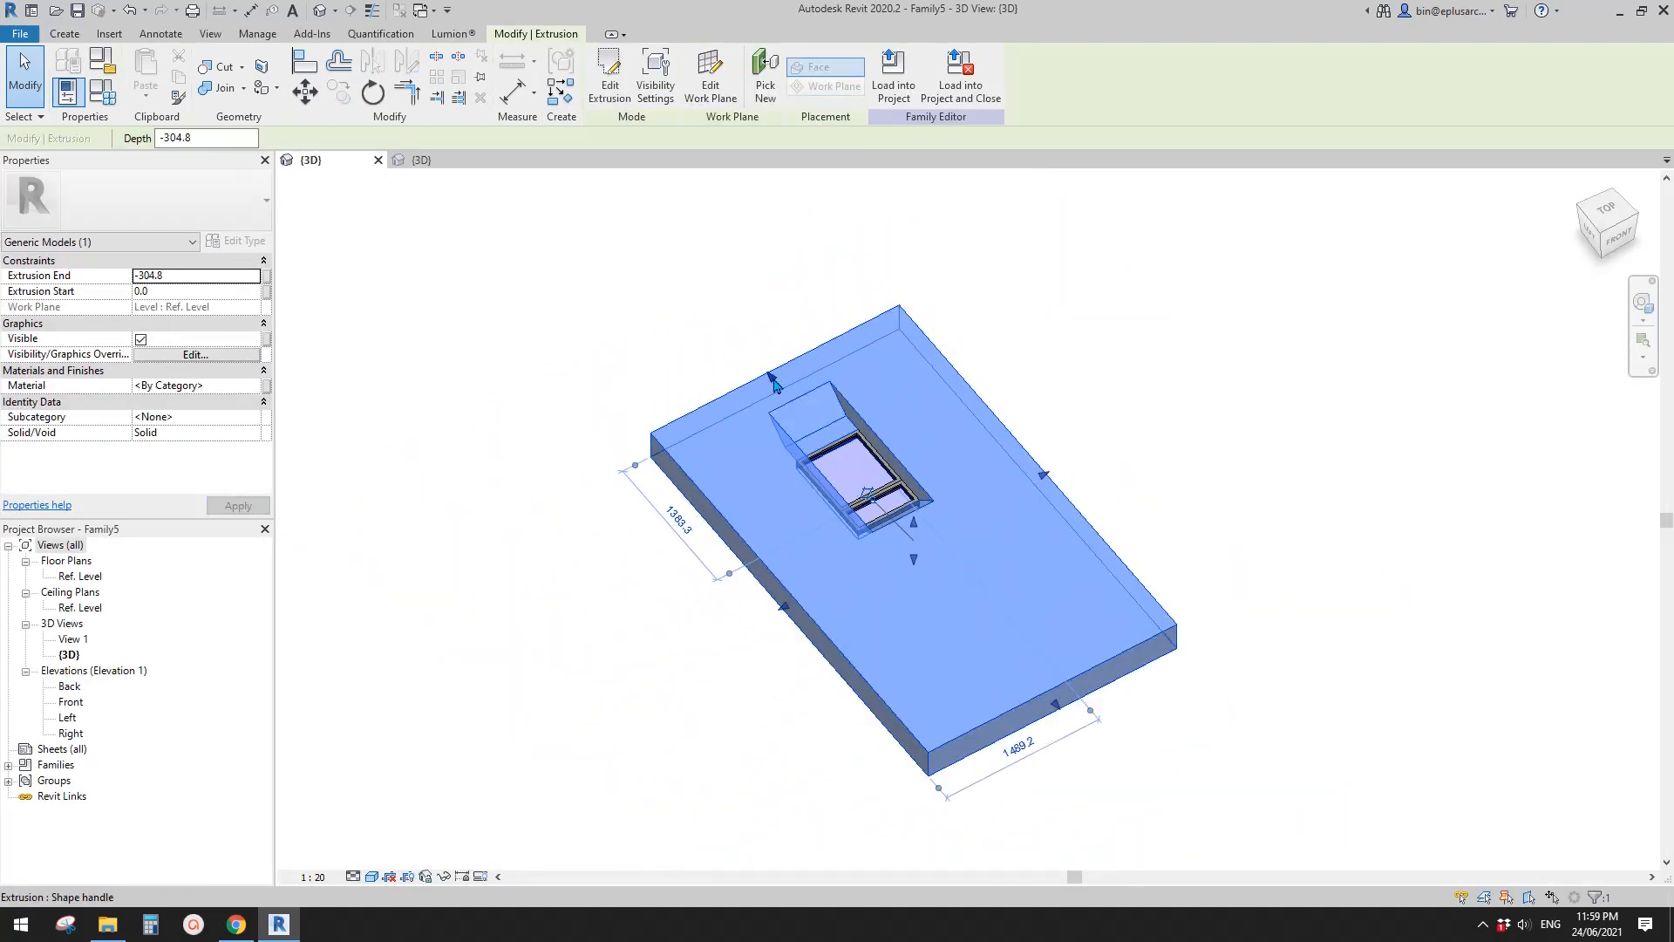
left_click_drag(769, 373, 660, 248)
key("Escape")
- Load the edited bay family back into the roof project and inspect the placed bay's opening
left_click(698, 83)
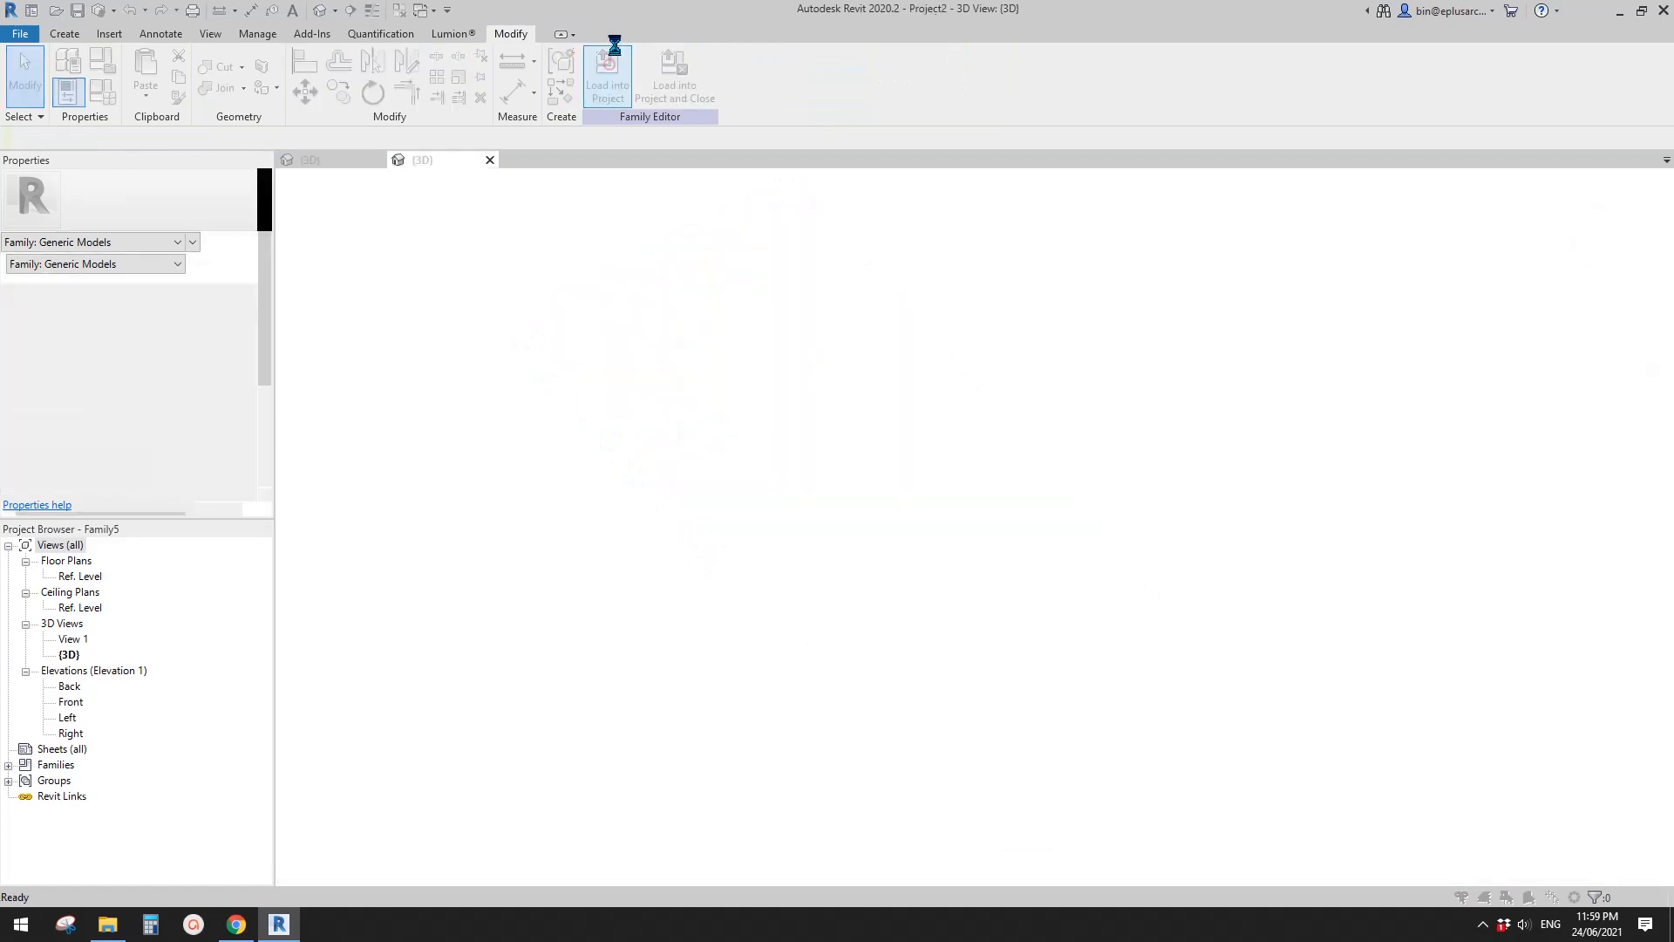
left_click(789, 415)
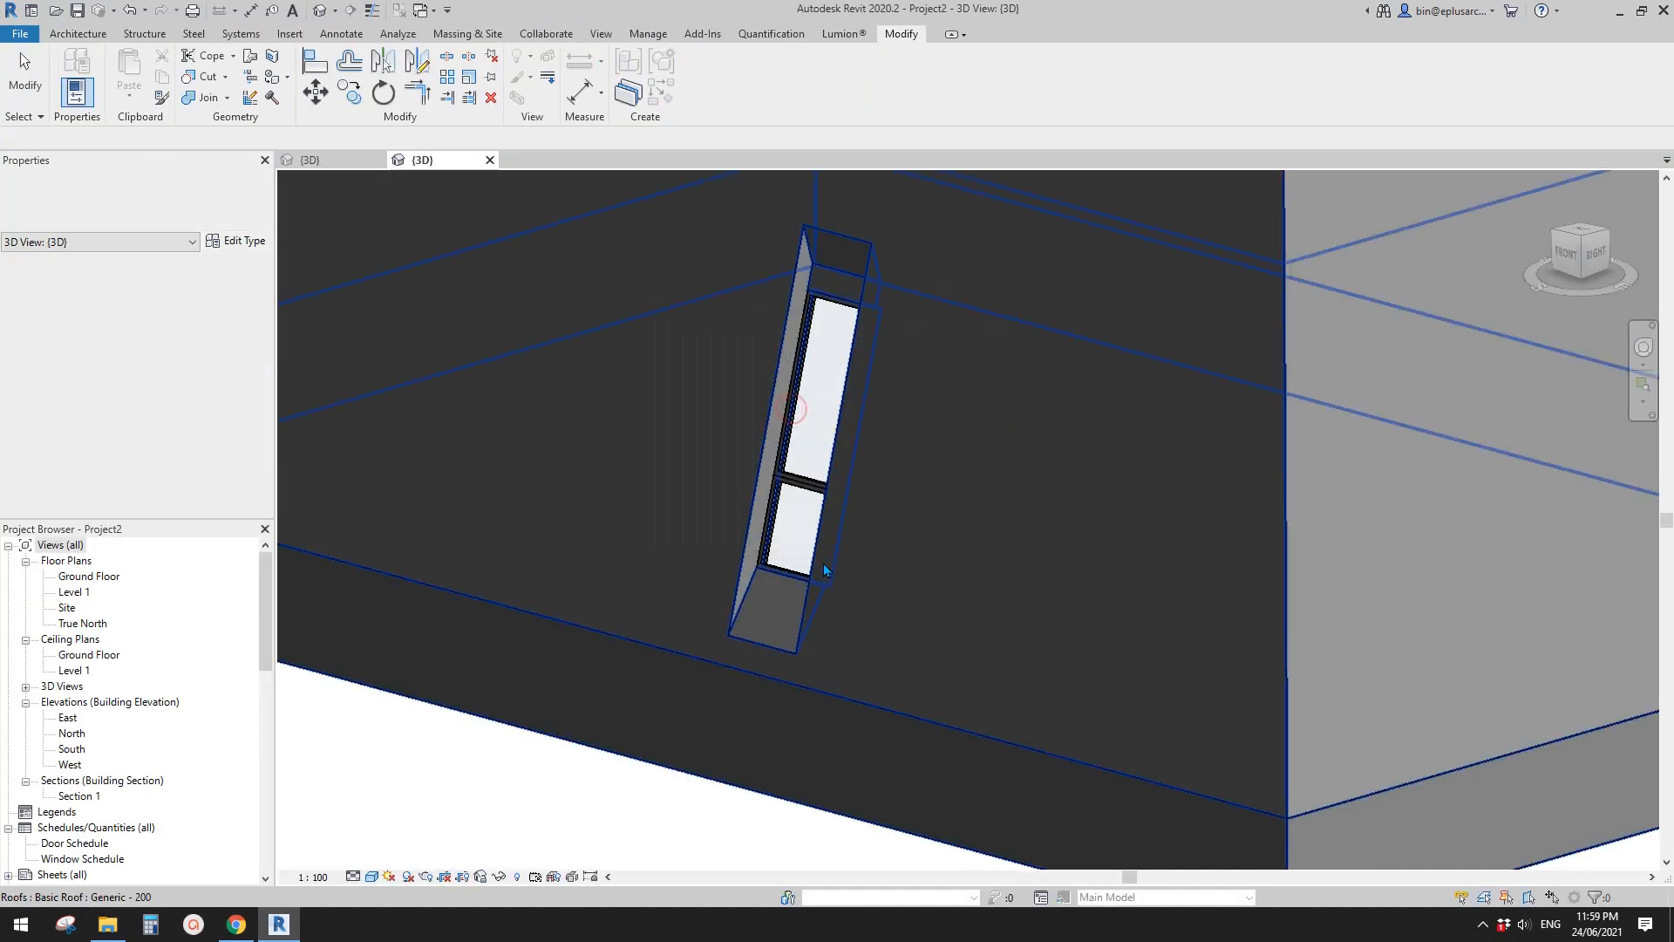
left_click(731, 613)
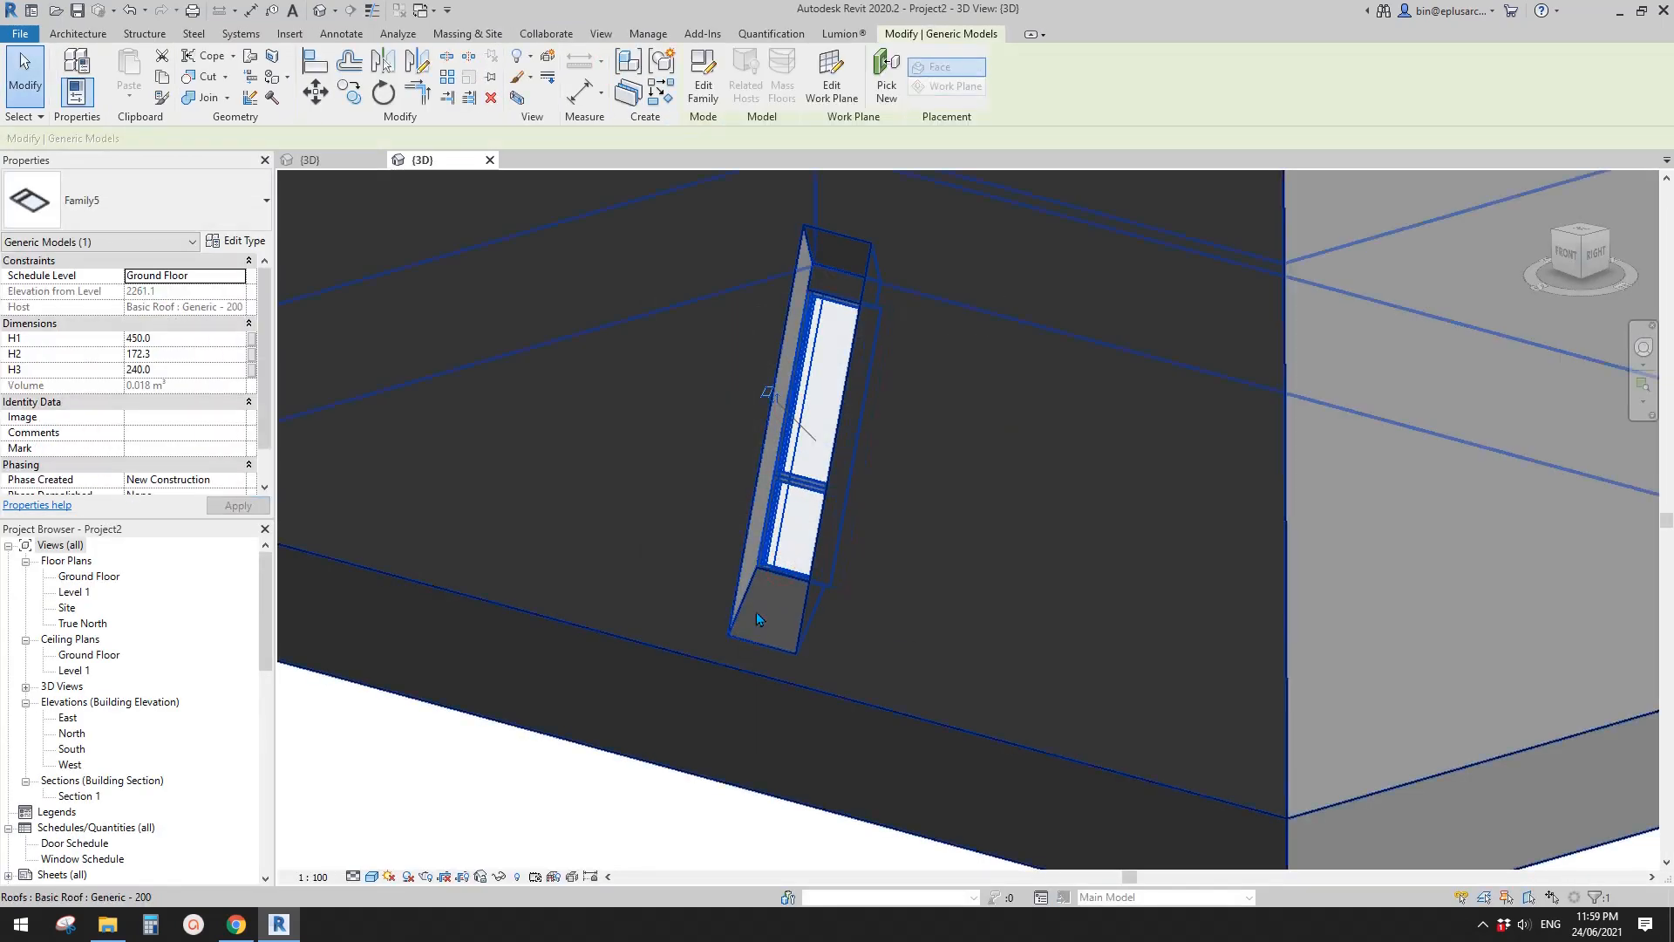
middle_click_drag(858, 260, 845, 306)
middle_click_drag(788, 580, 877, 521)
scroll(872, 513, "up", 1)
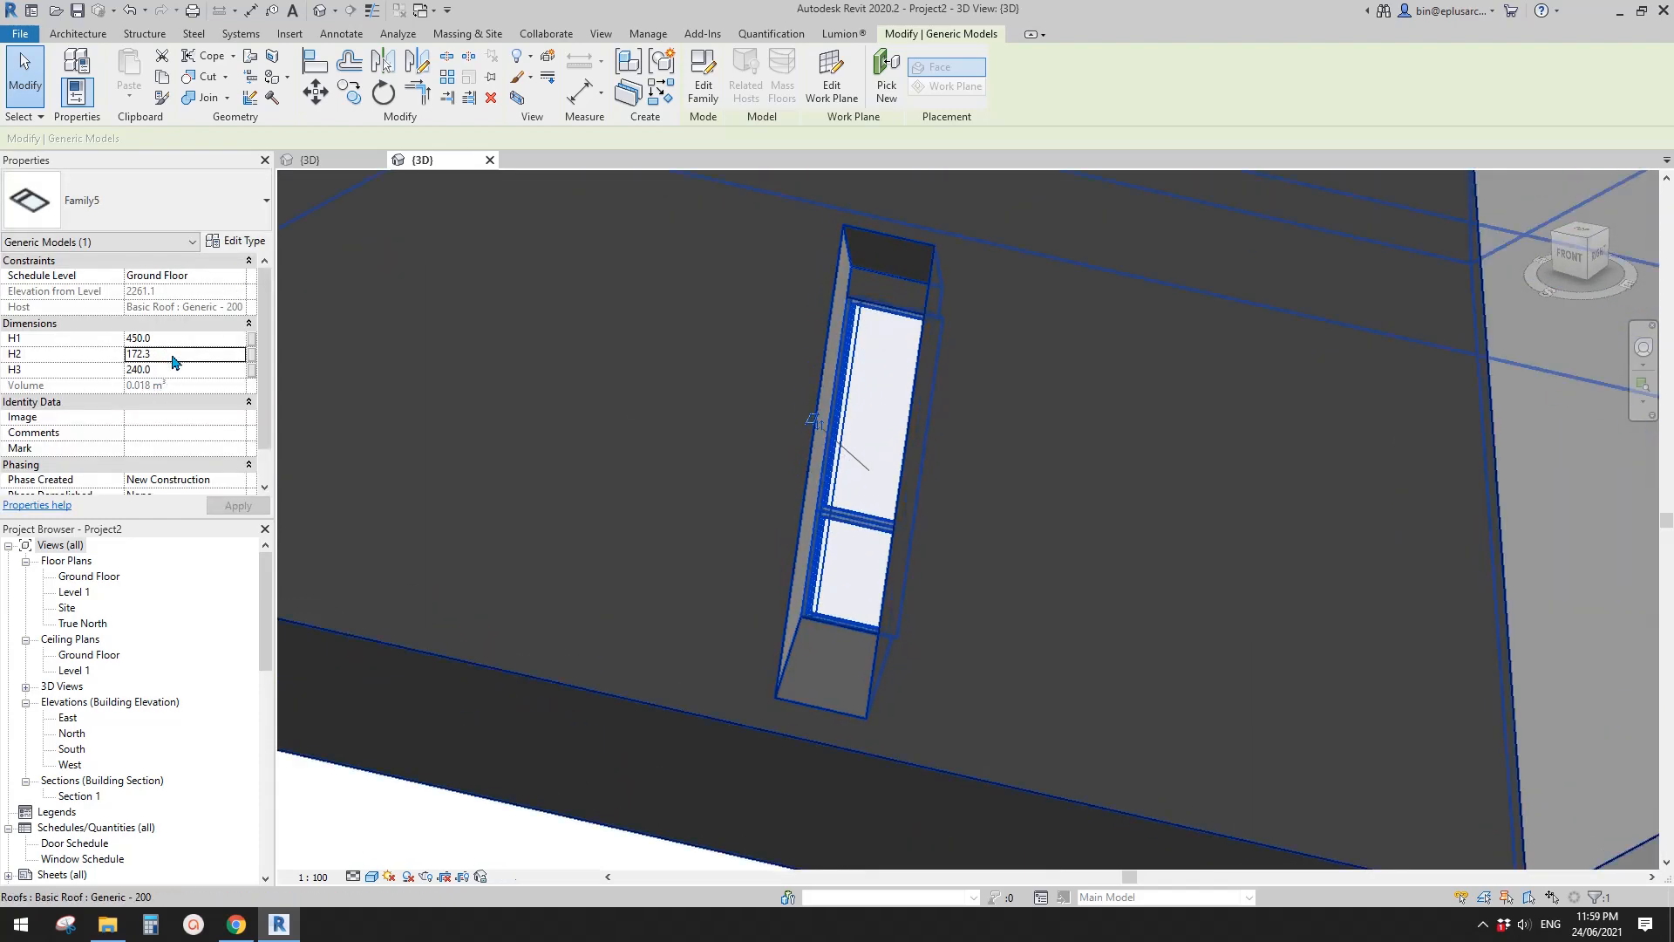
- Set the placed bay's instance parameter H2 to 450 mm
left_click(174, 361)
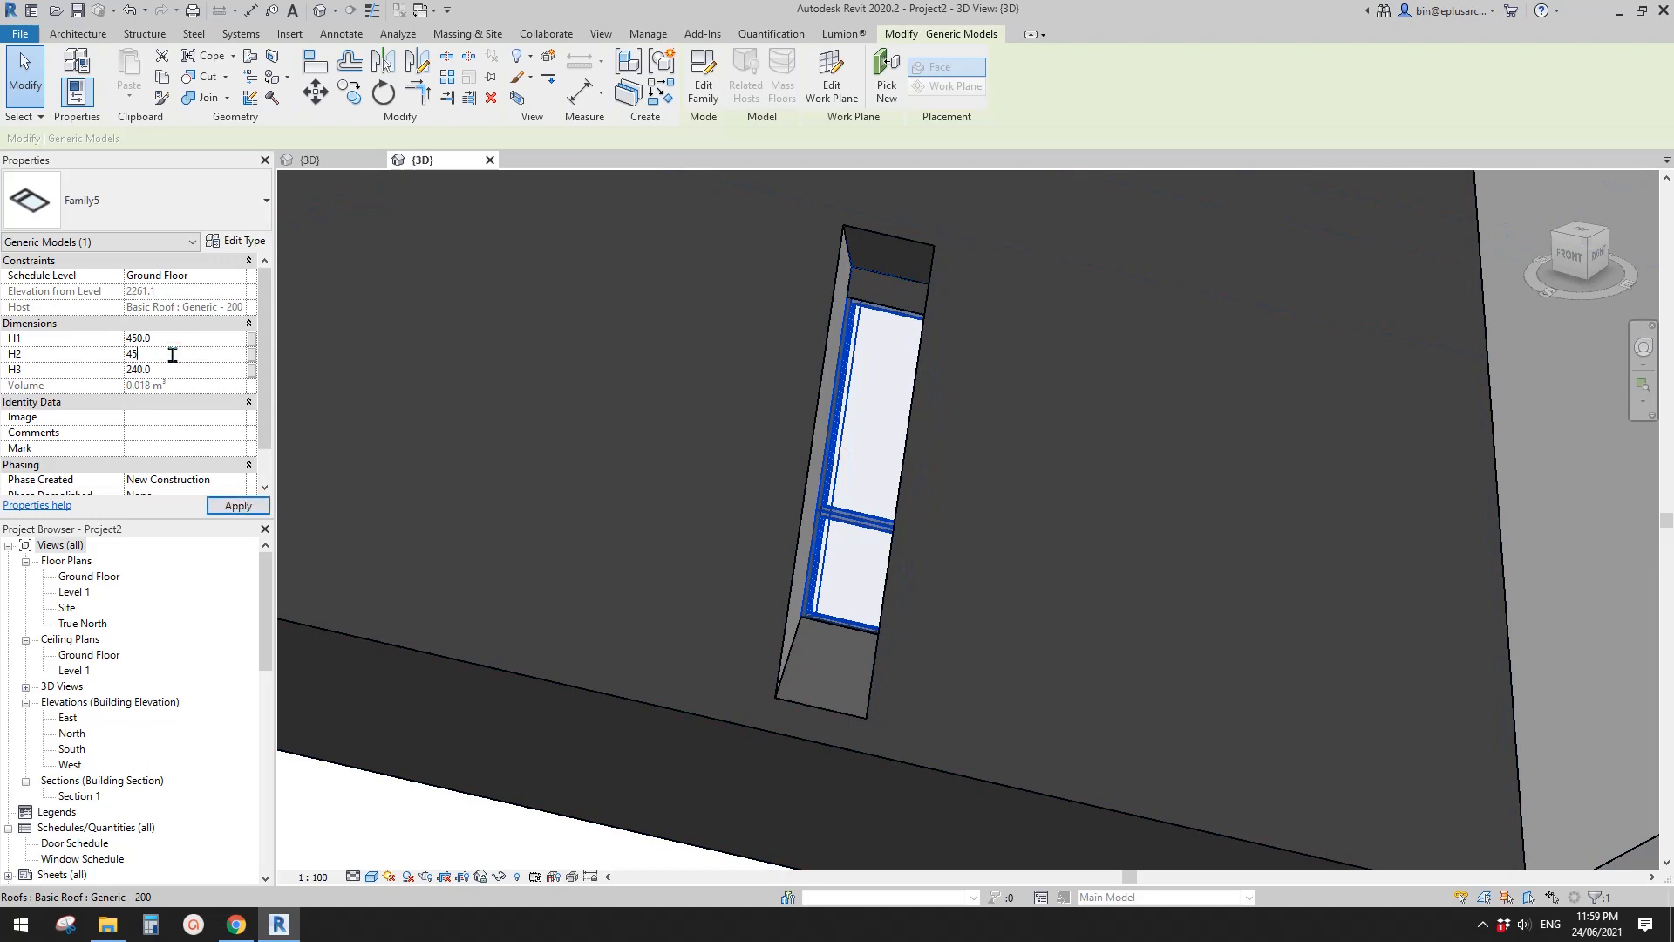
type("450")
key("Return")
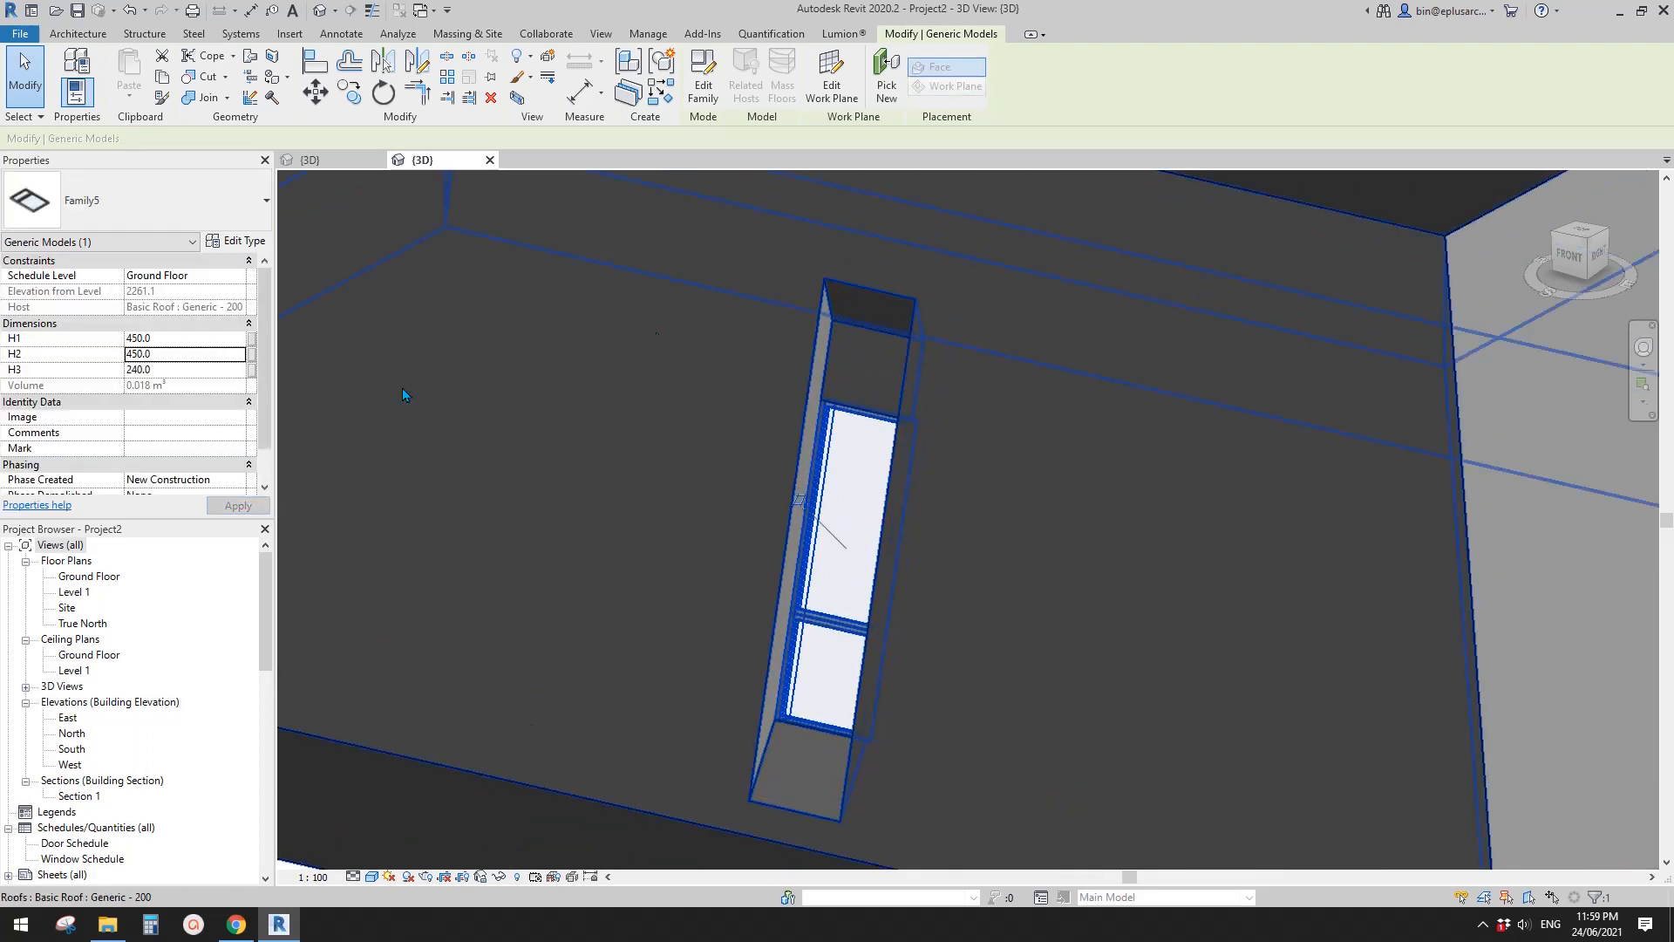
- Set the placed bay's instance parameter H3 to 600 mm and view the opening from the side
left_click(177, 373)
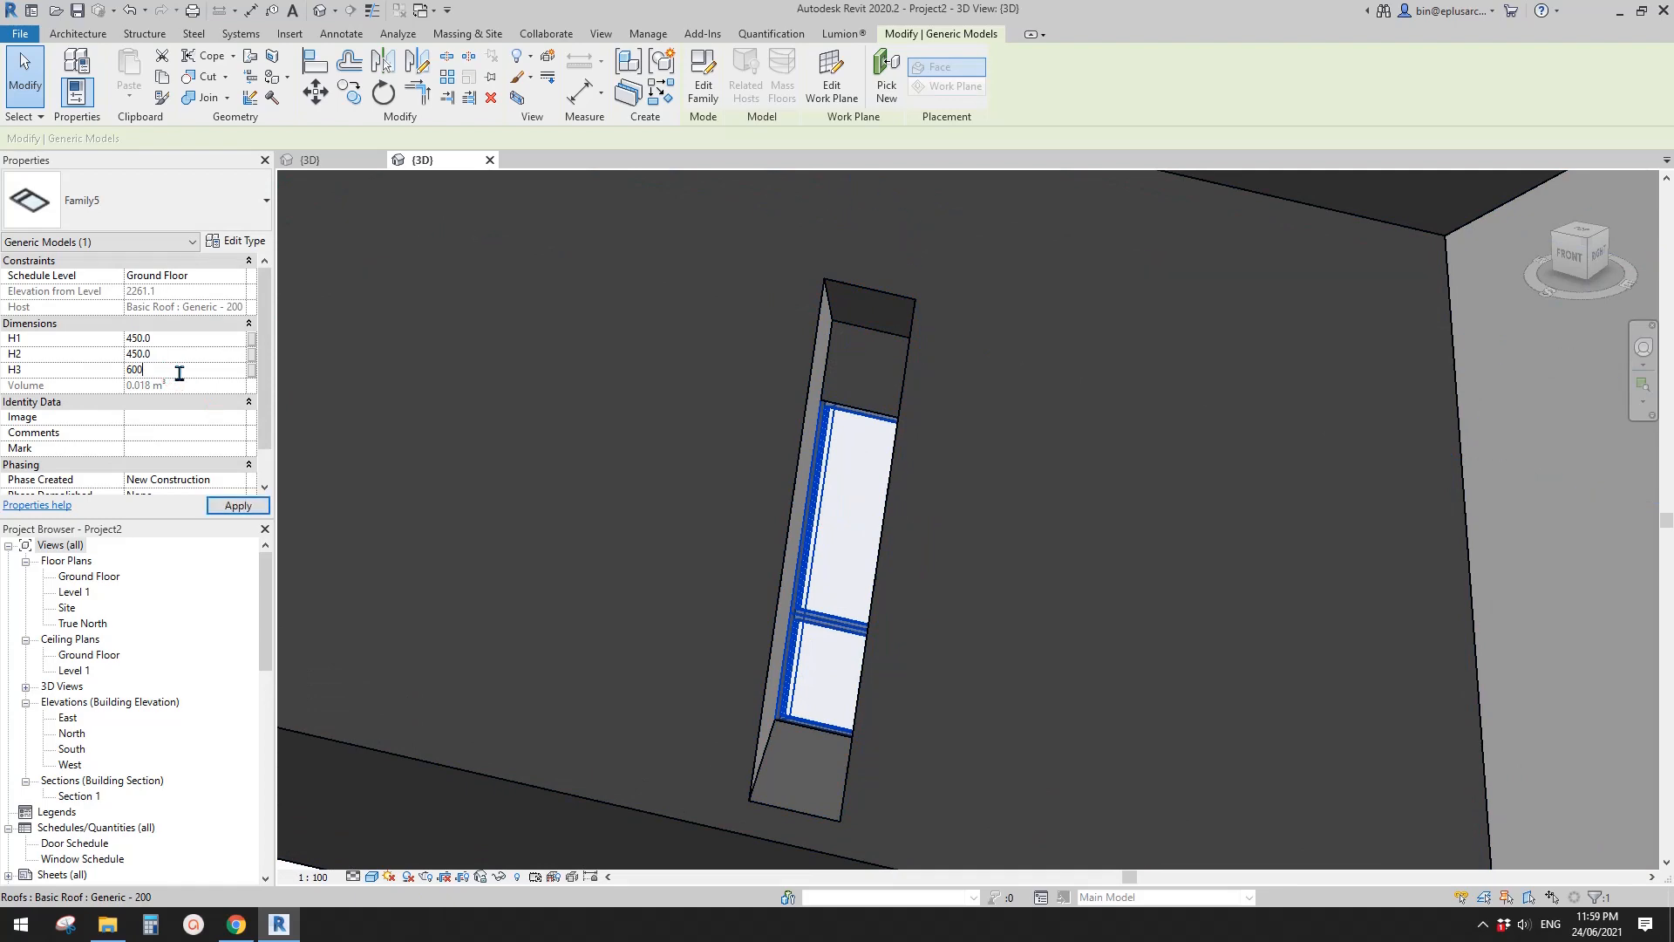
key("Return")
middle_click_drag(883, 323, 1006, 277)
scroll(1036, 520, "down", 2)
middle_click_drag(1036, 519, 1005, 474)
- Set the placed bay's instance parameter H3 to 750 mm and check its opening in the roof
left_click(194, 369)
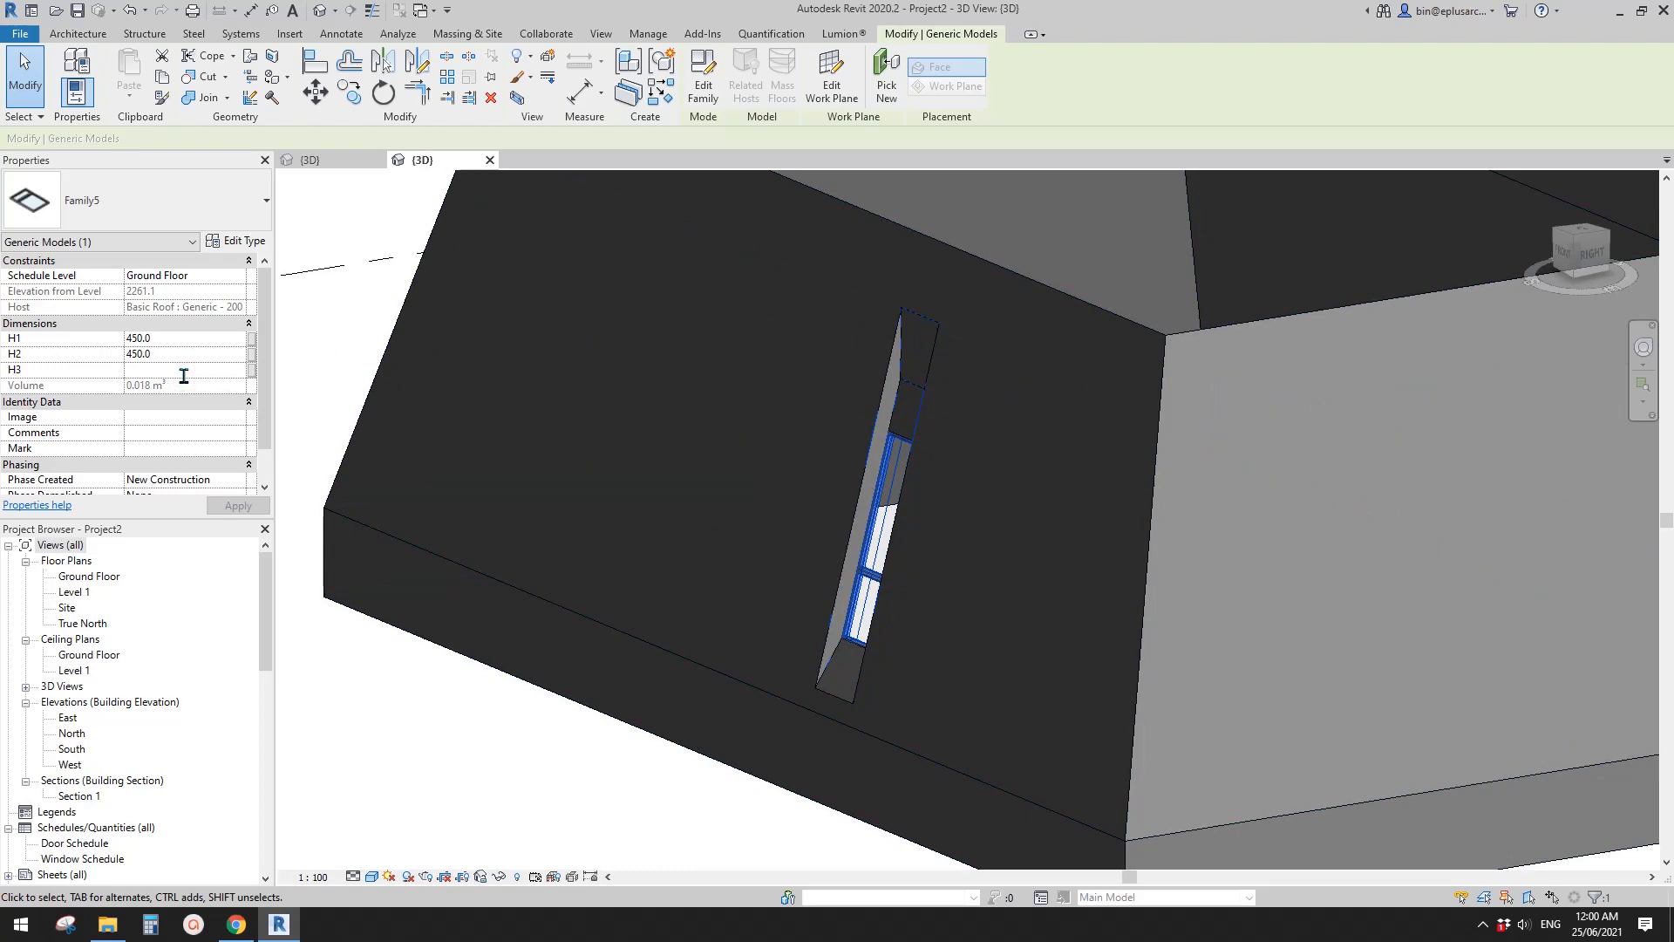
key("Return")
middle_click_drag(758, 422, 748, 416)
key("Escape")
middle_click_drag(826, 456, 915, 597, "shift")
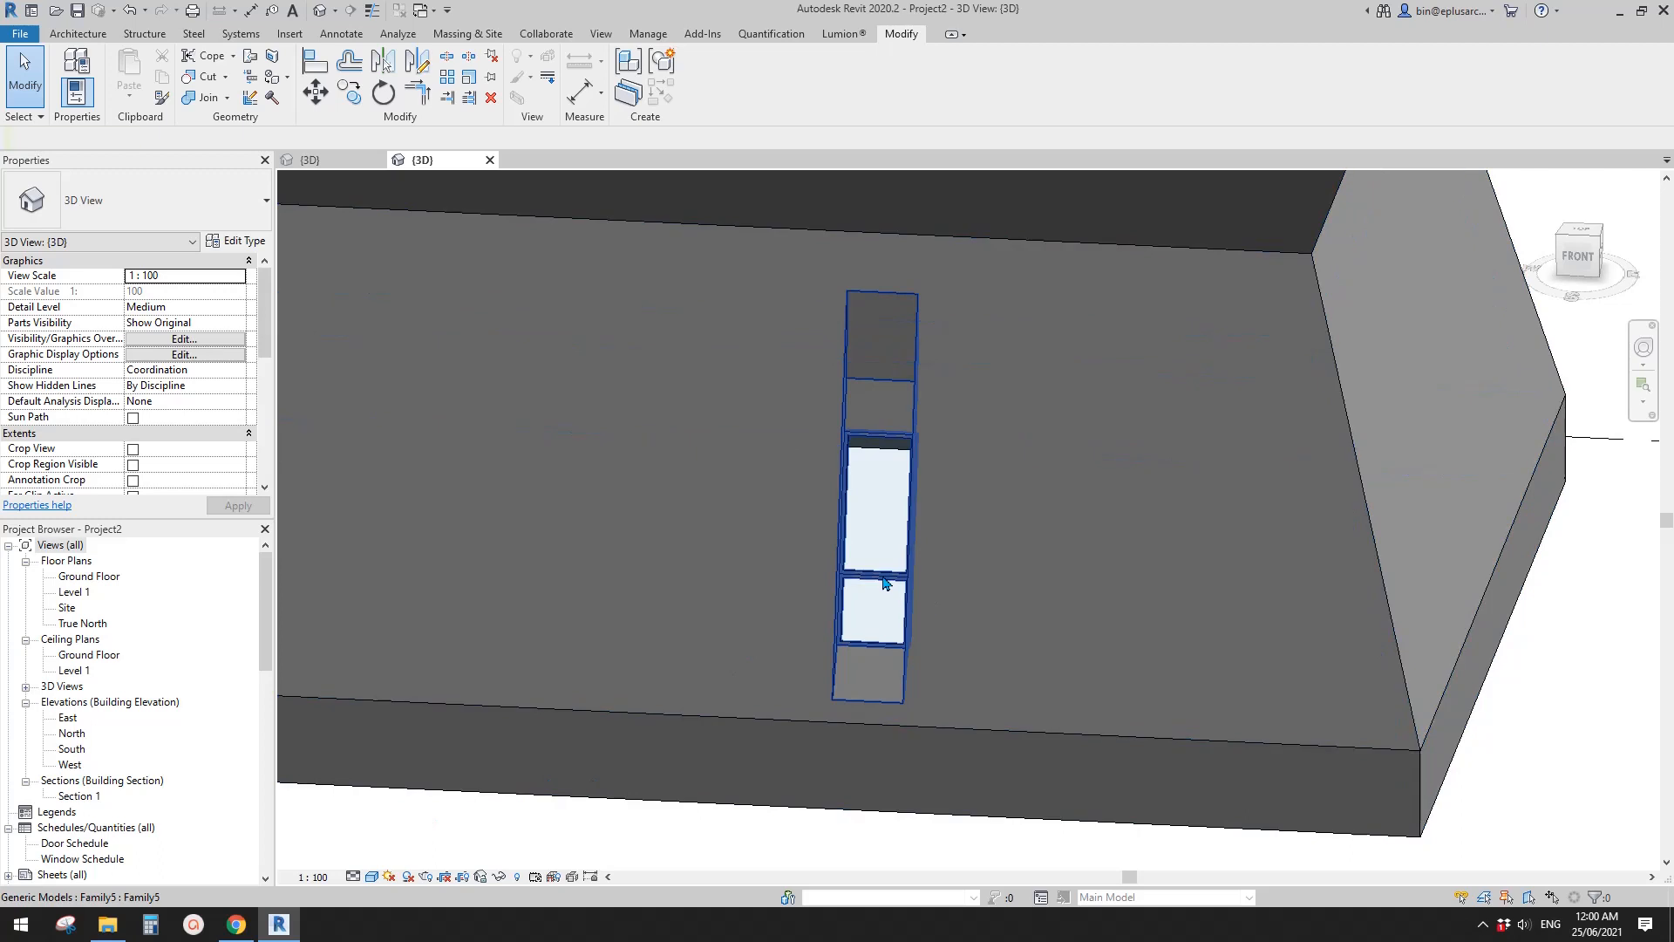
left_click(882, 577)
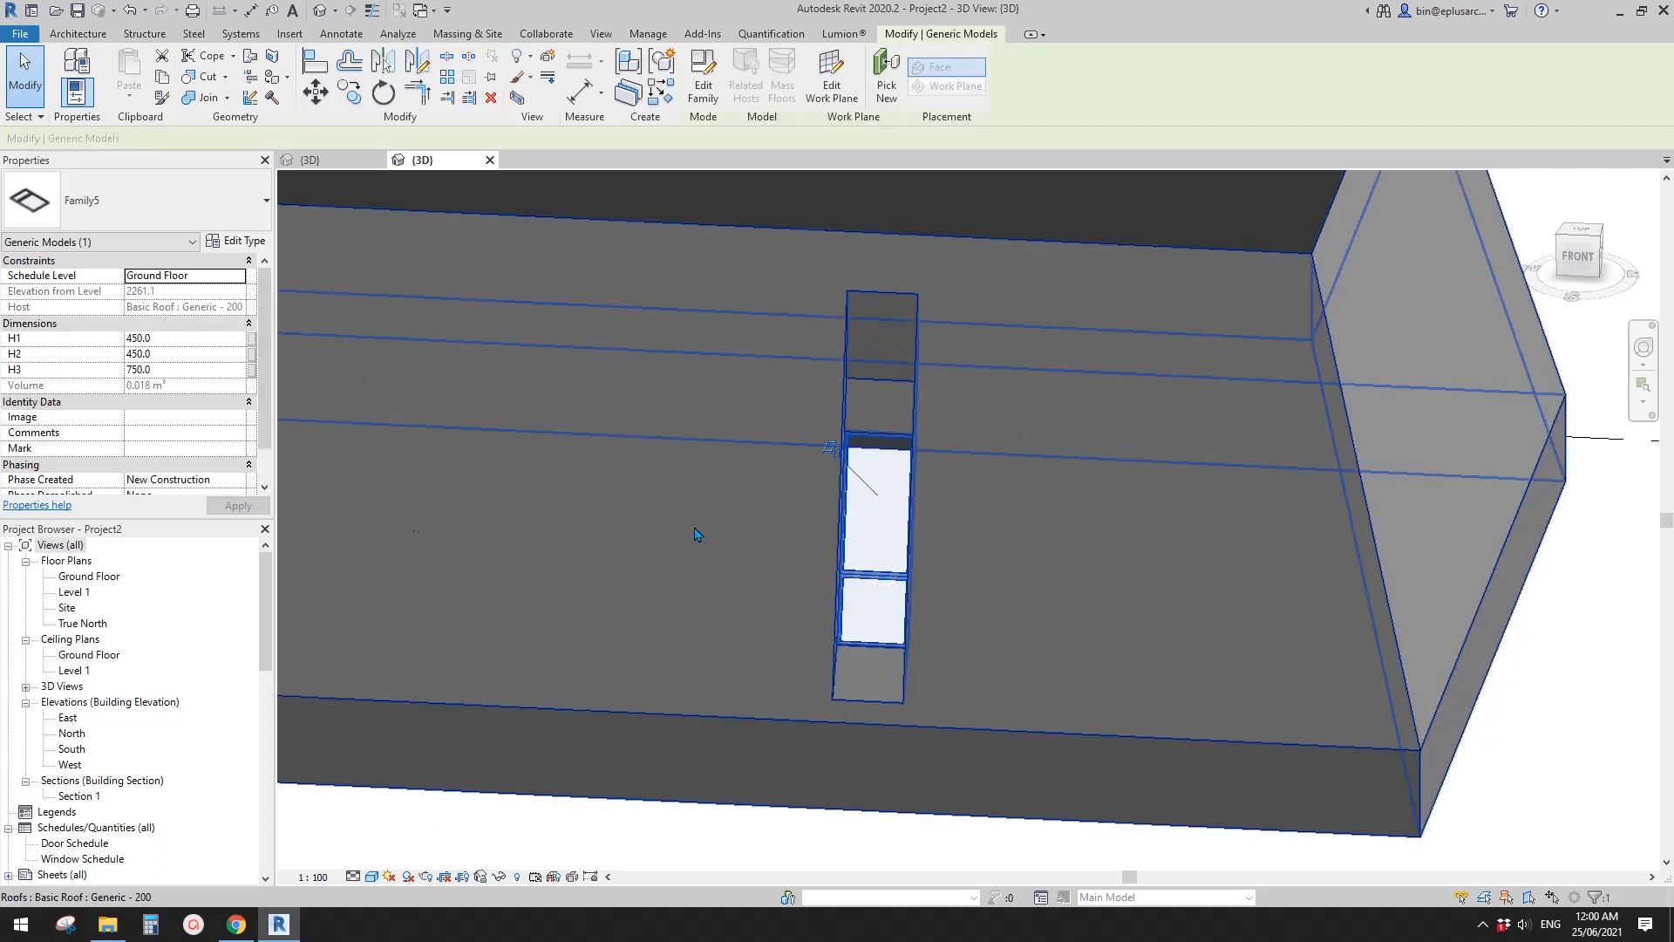
key("Escape")
- Switch to Chrome to look at the Van B facade reference image, and return to the Revit roof project
scroll(881, 529, "down", 1)
left_click(238, 926)
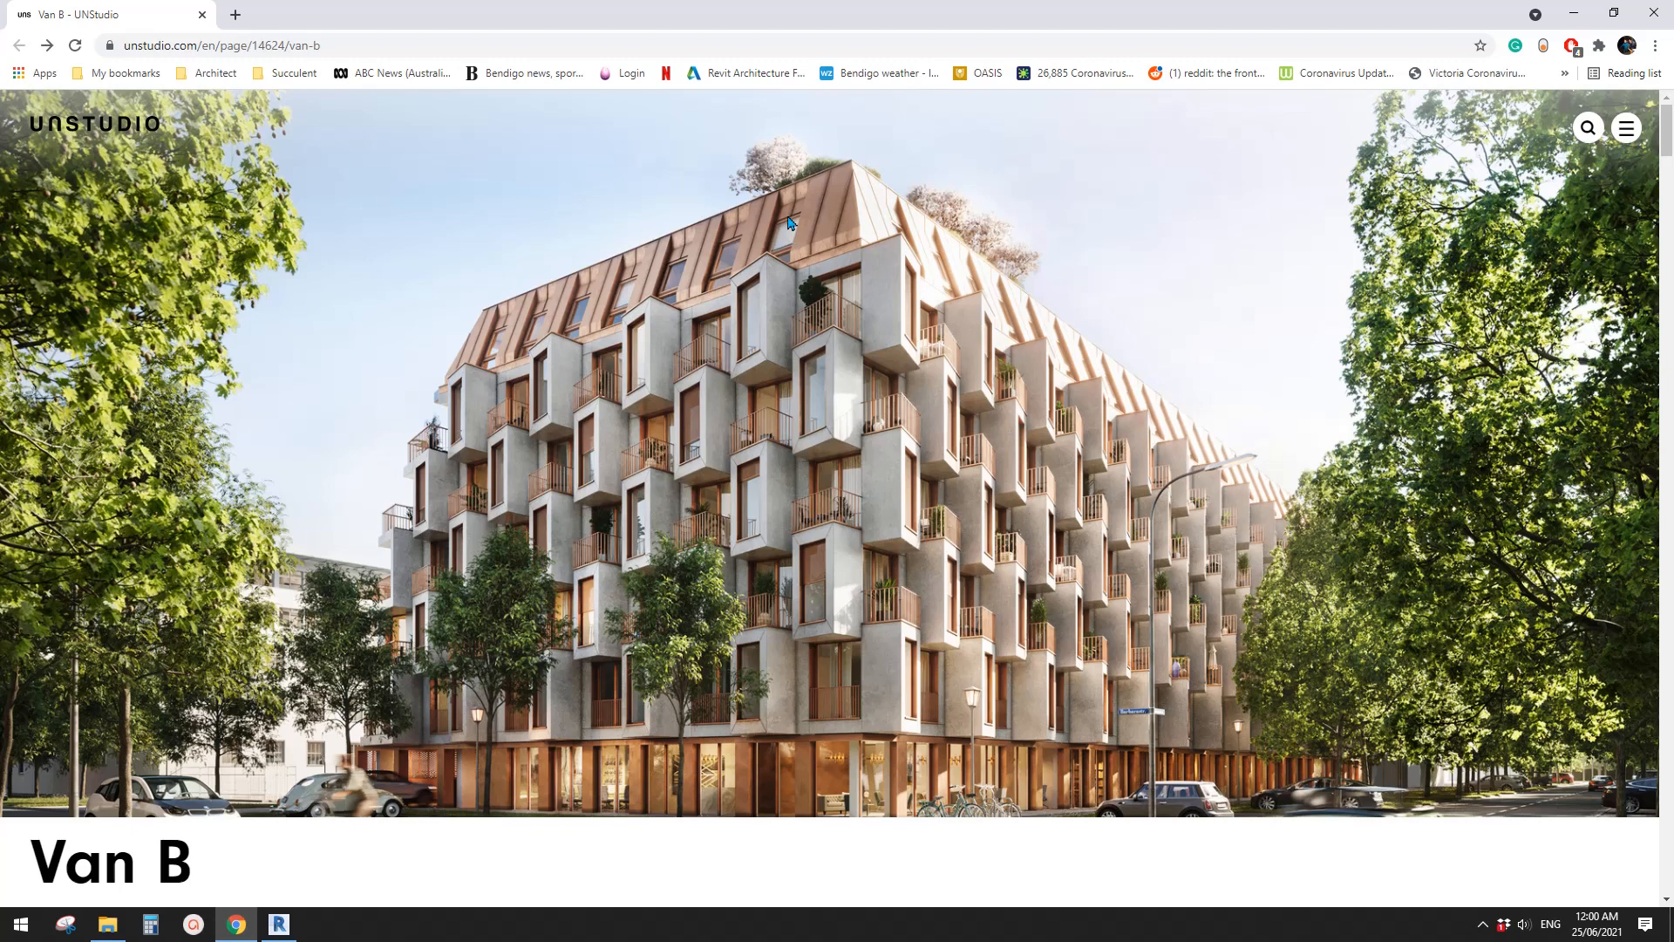
left_click(279, 924)
middle_click_drag(906, 593, 946, 596, "shift")
- Copy the bay four times leftward along the front roof face with the Multiple option, spaced about 1200 mm apart
left_click(908, 591)
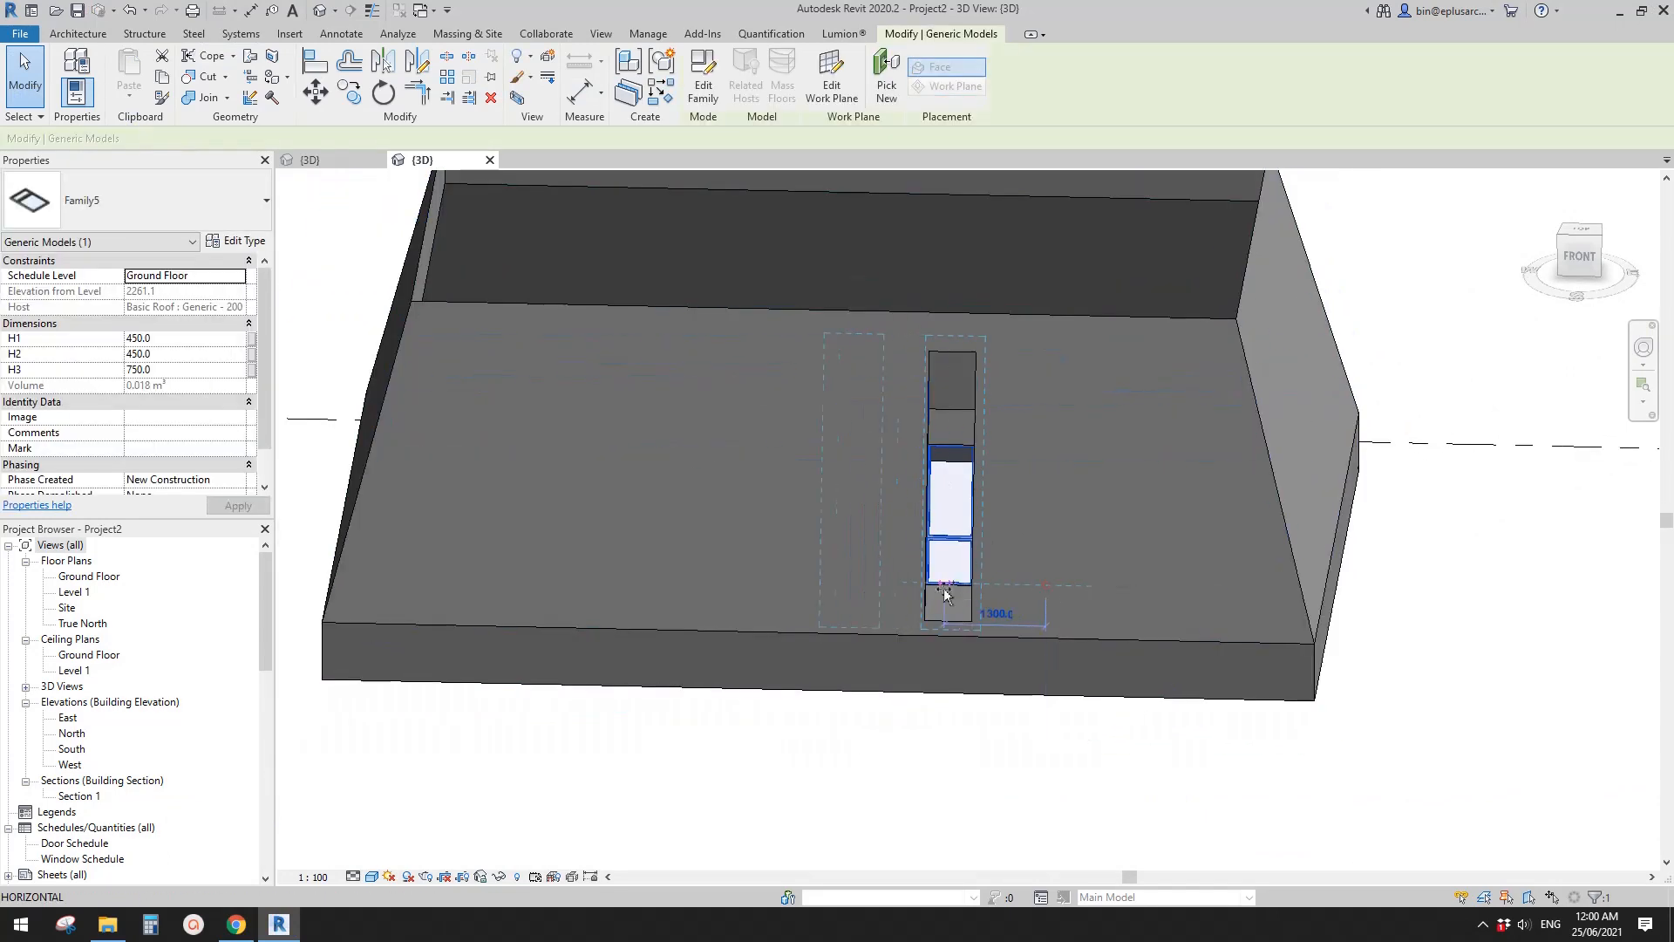
key("c")
key("o")
left_click(946, 595)
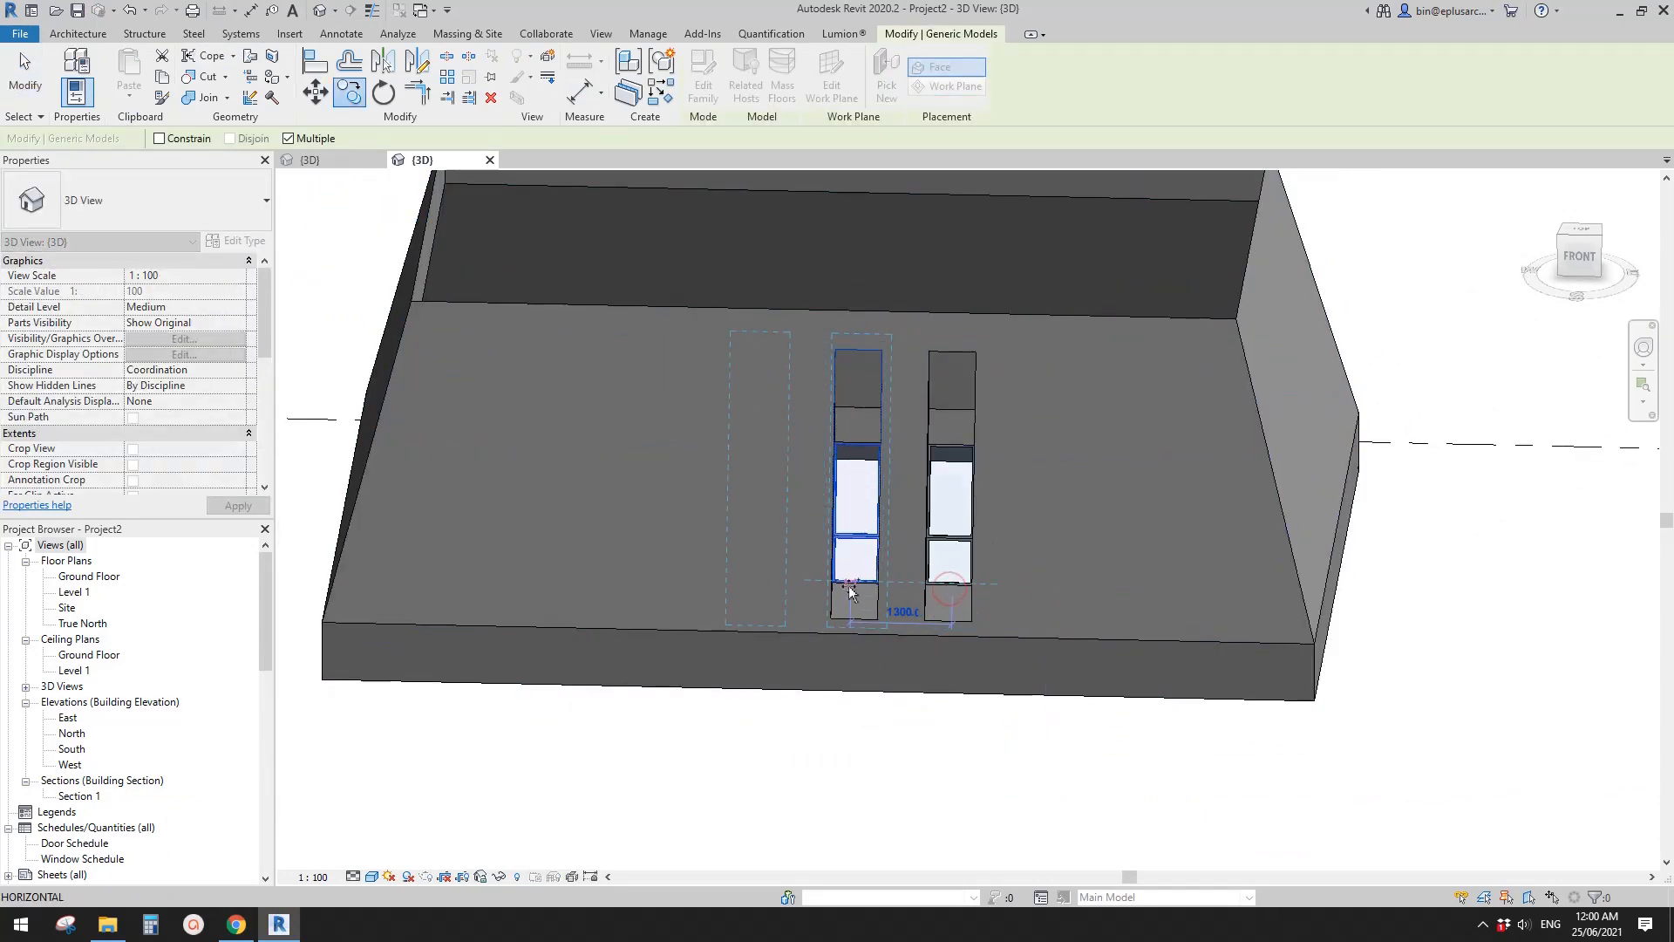
left_click(856, 591)
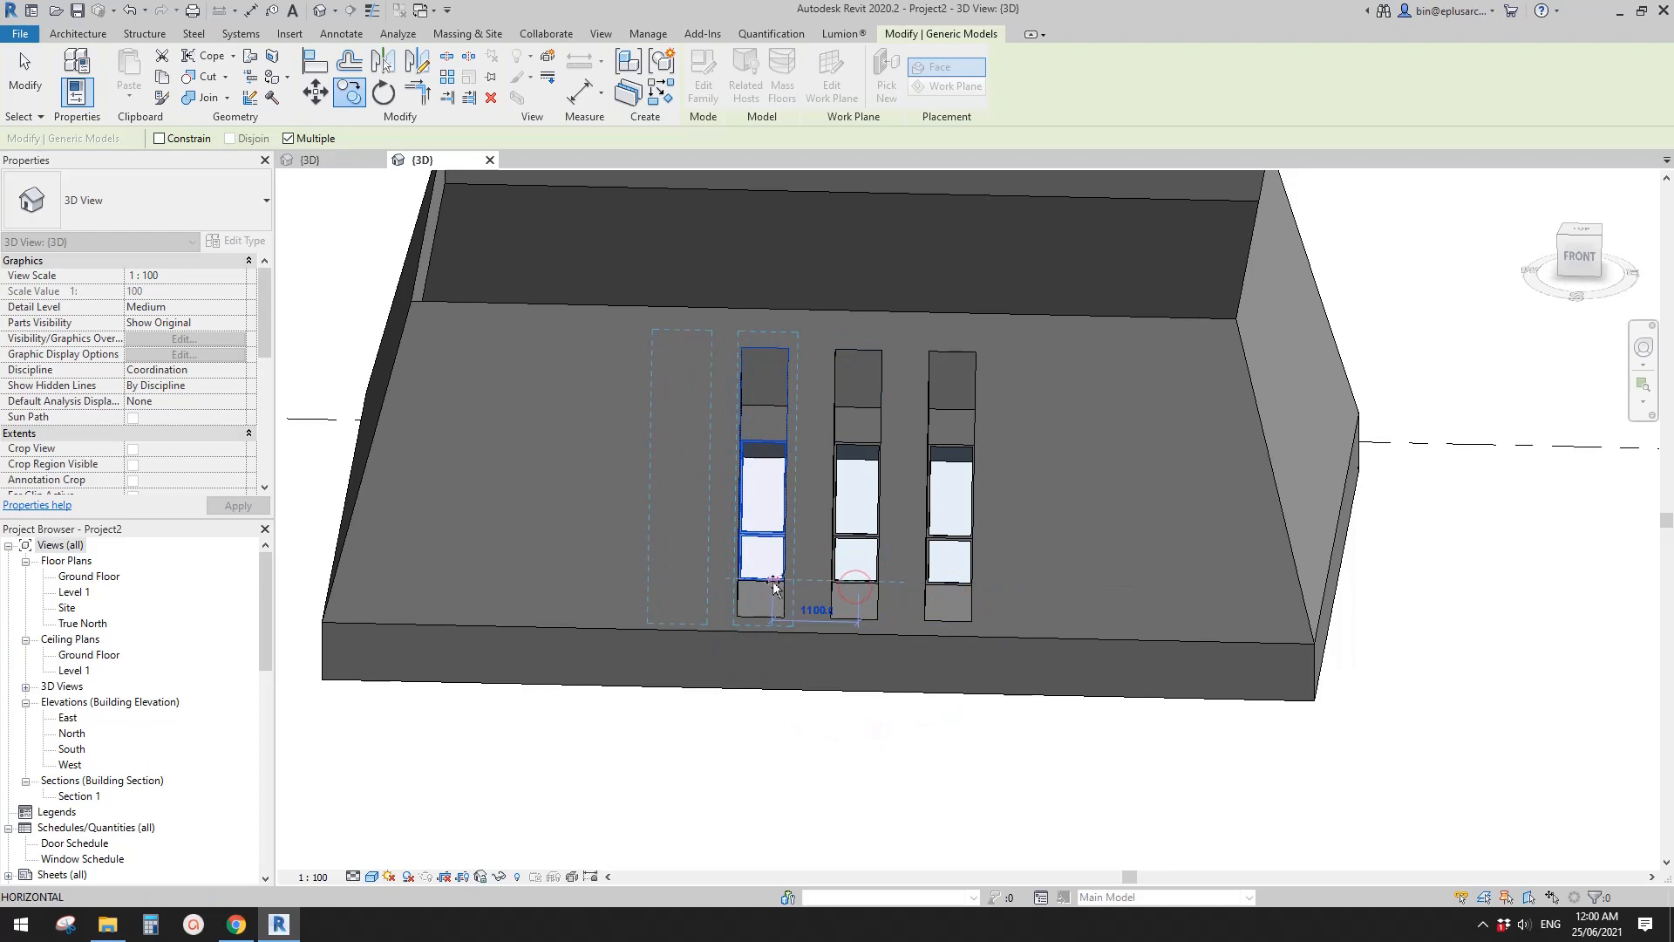
left_click(768, 582)
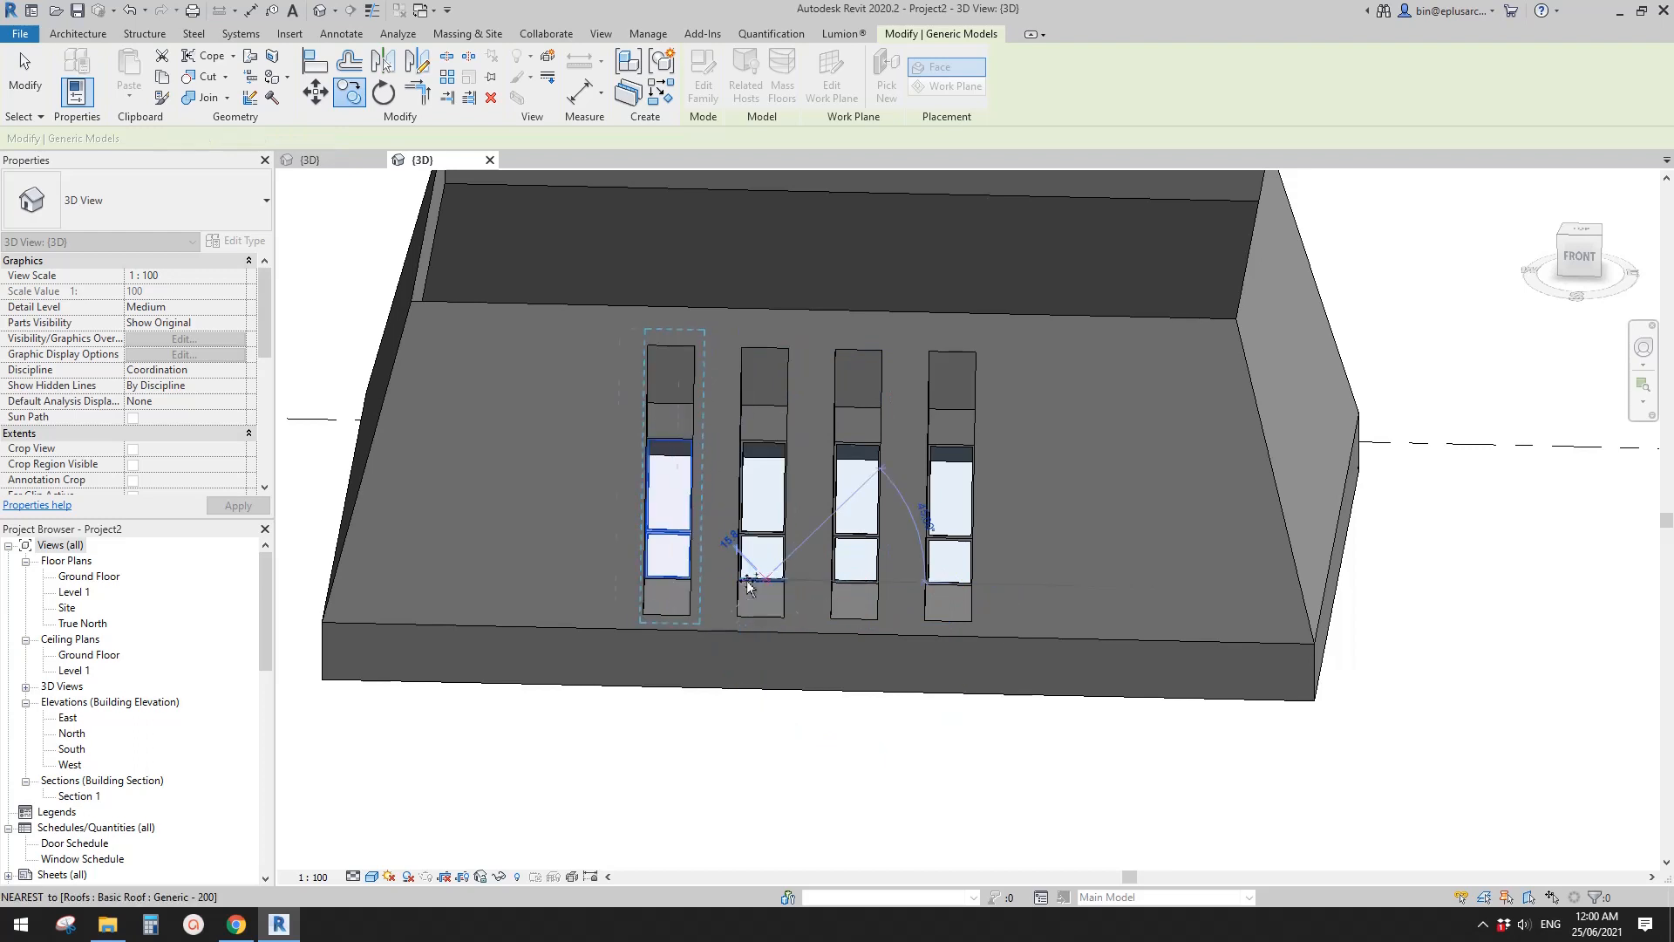
left_click(671, 582)
key("Escape")
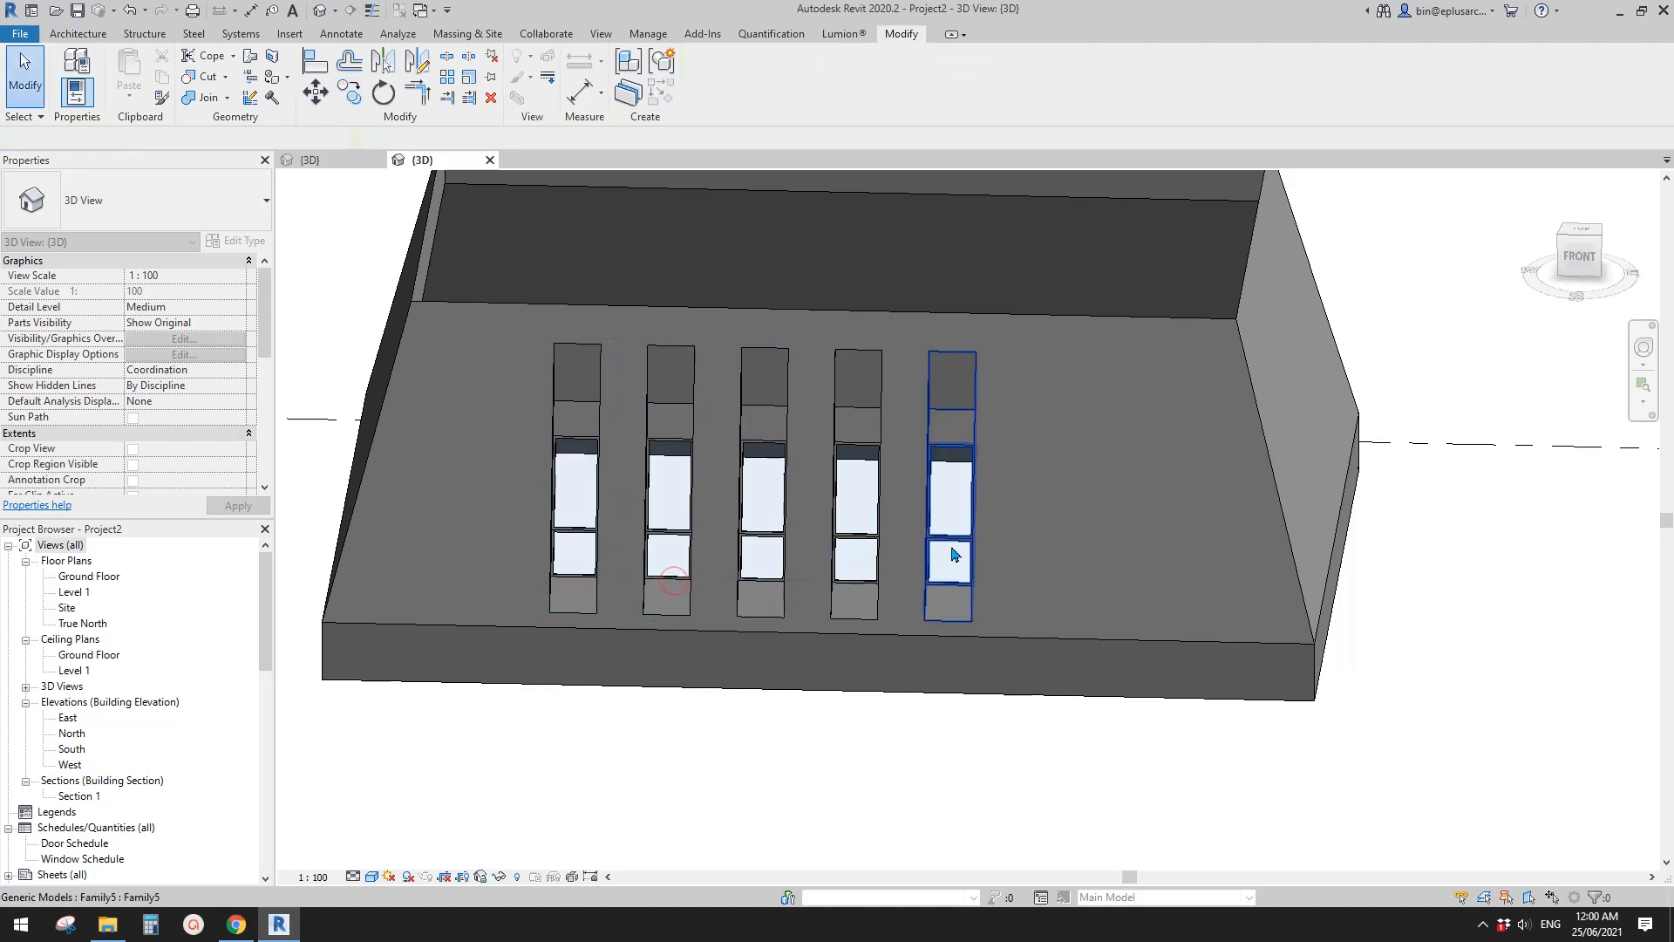
- Copy the rightmost bay three times toward the right end of the roof face at 1200 mm spacing
left_click(950, 558)
middle_click_drag(1318, 557, 1175, 545)
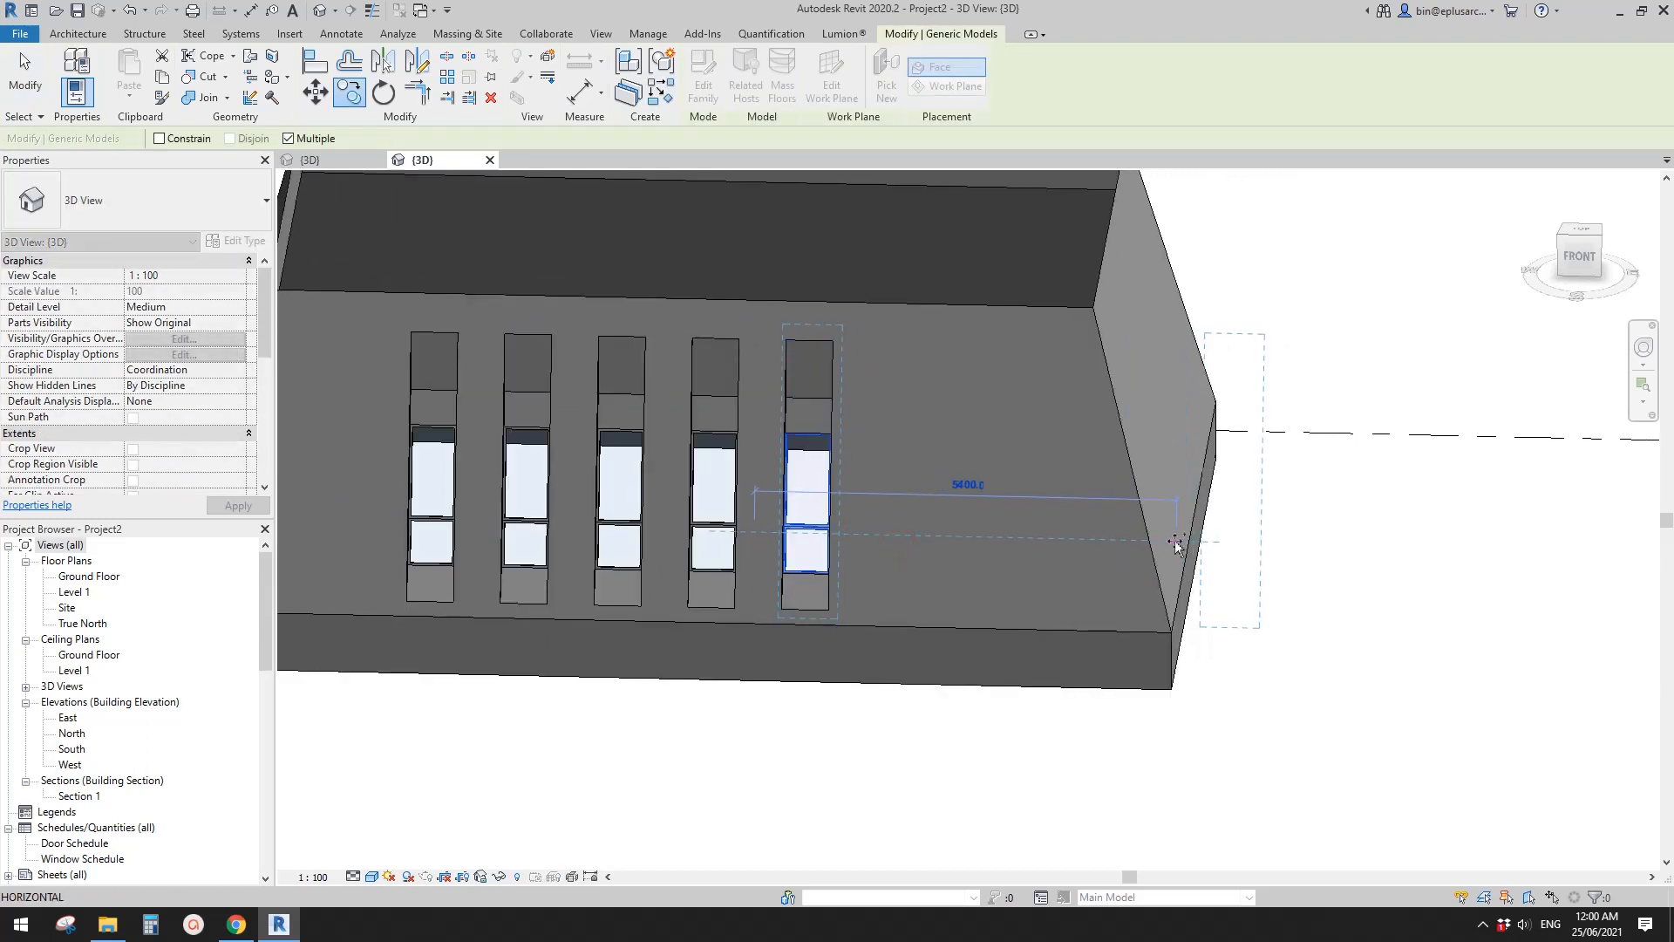
type("1200")
key("Return")
type("1200")
key("Return")
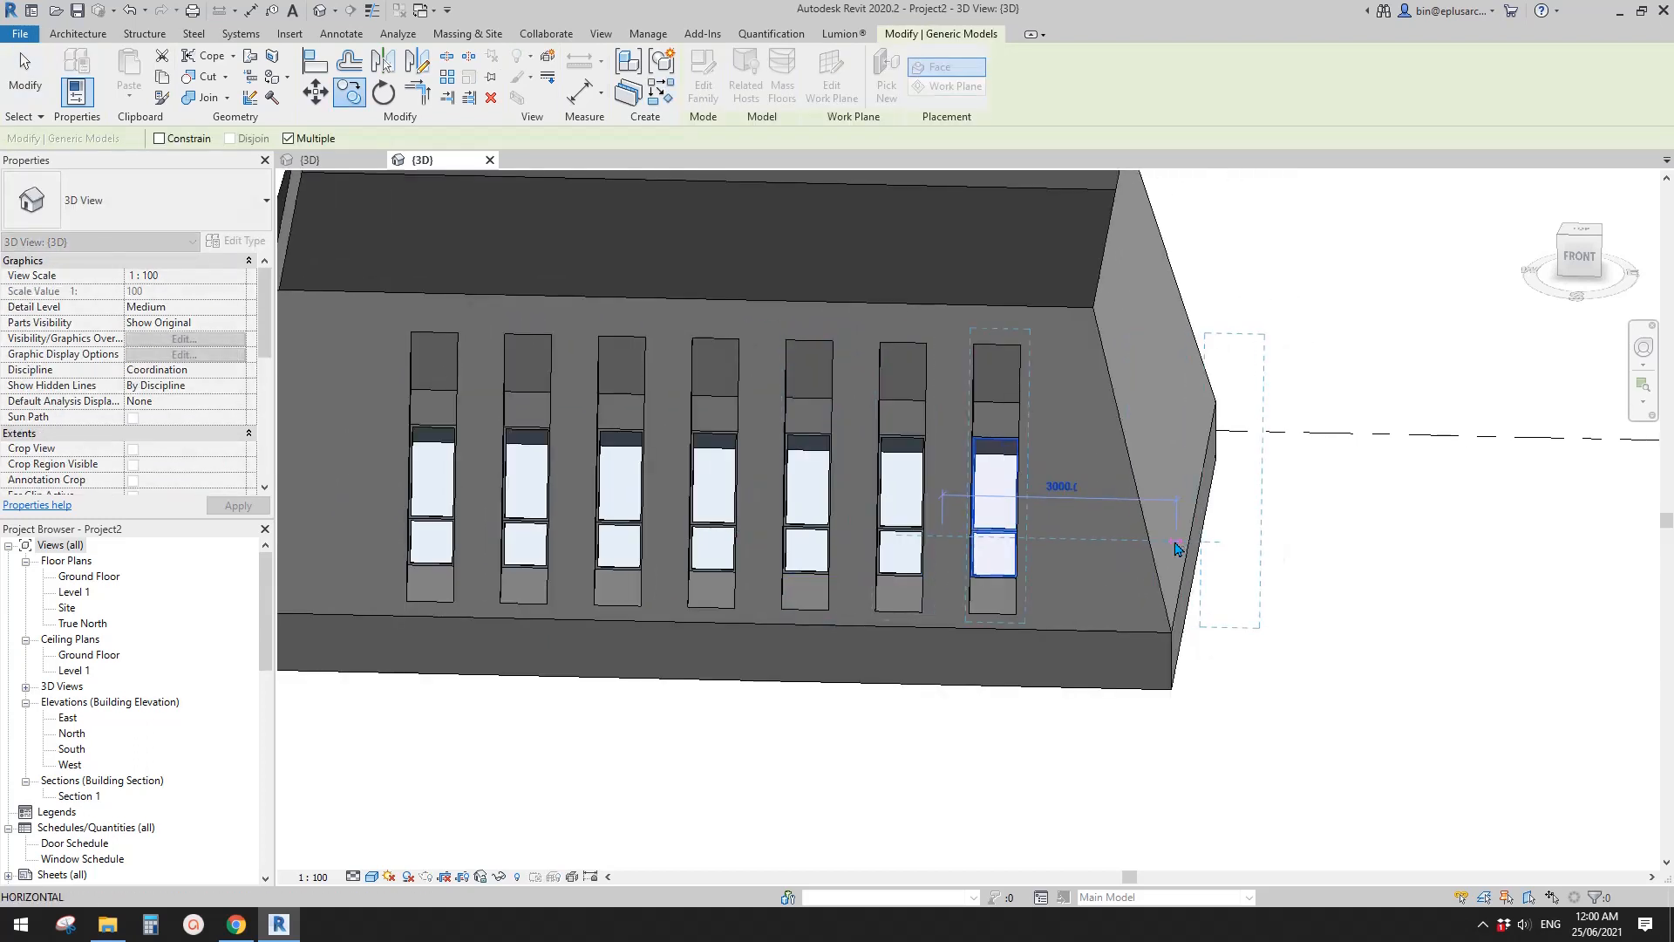
type("1200")
key("Return")
key("Escape")
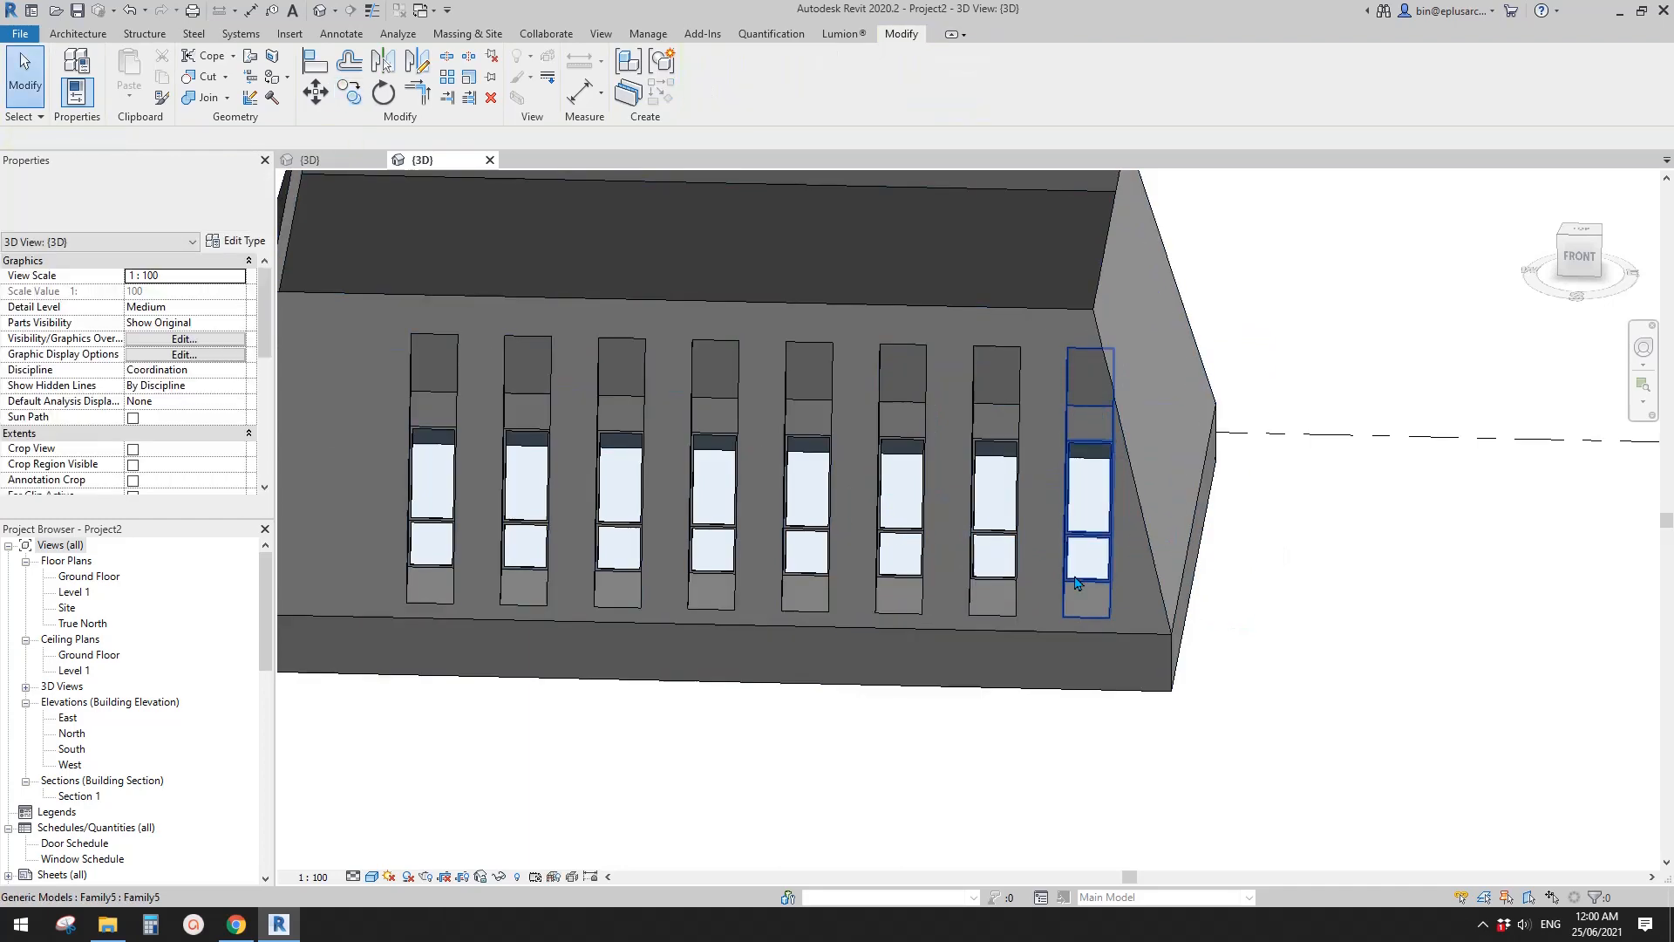
- Select all instances of the bay, clear the selection, and examine the row of bays on the roof from several angles
middle_click_drag(1081, 574, 1086, 566, "shift")
left_click(1096, 533)
key("s")
key("a")
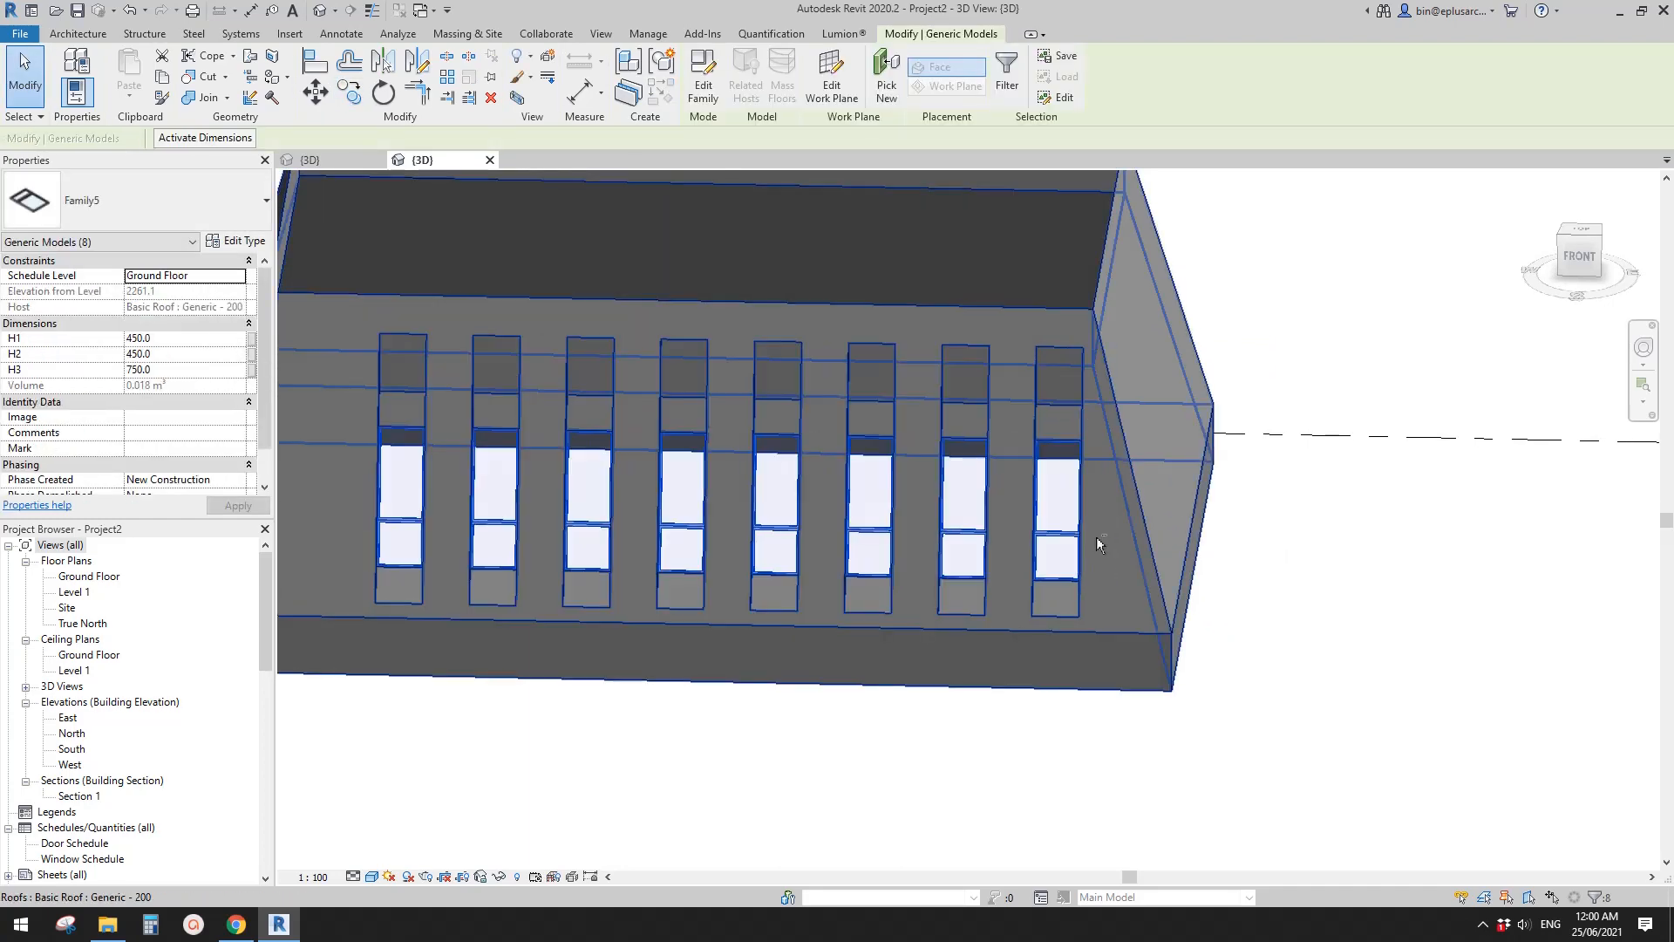
left_click(1252, 496)
middle_click_drag(1252, 496, 1145, 586, "shift")
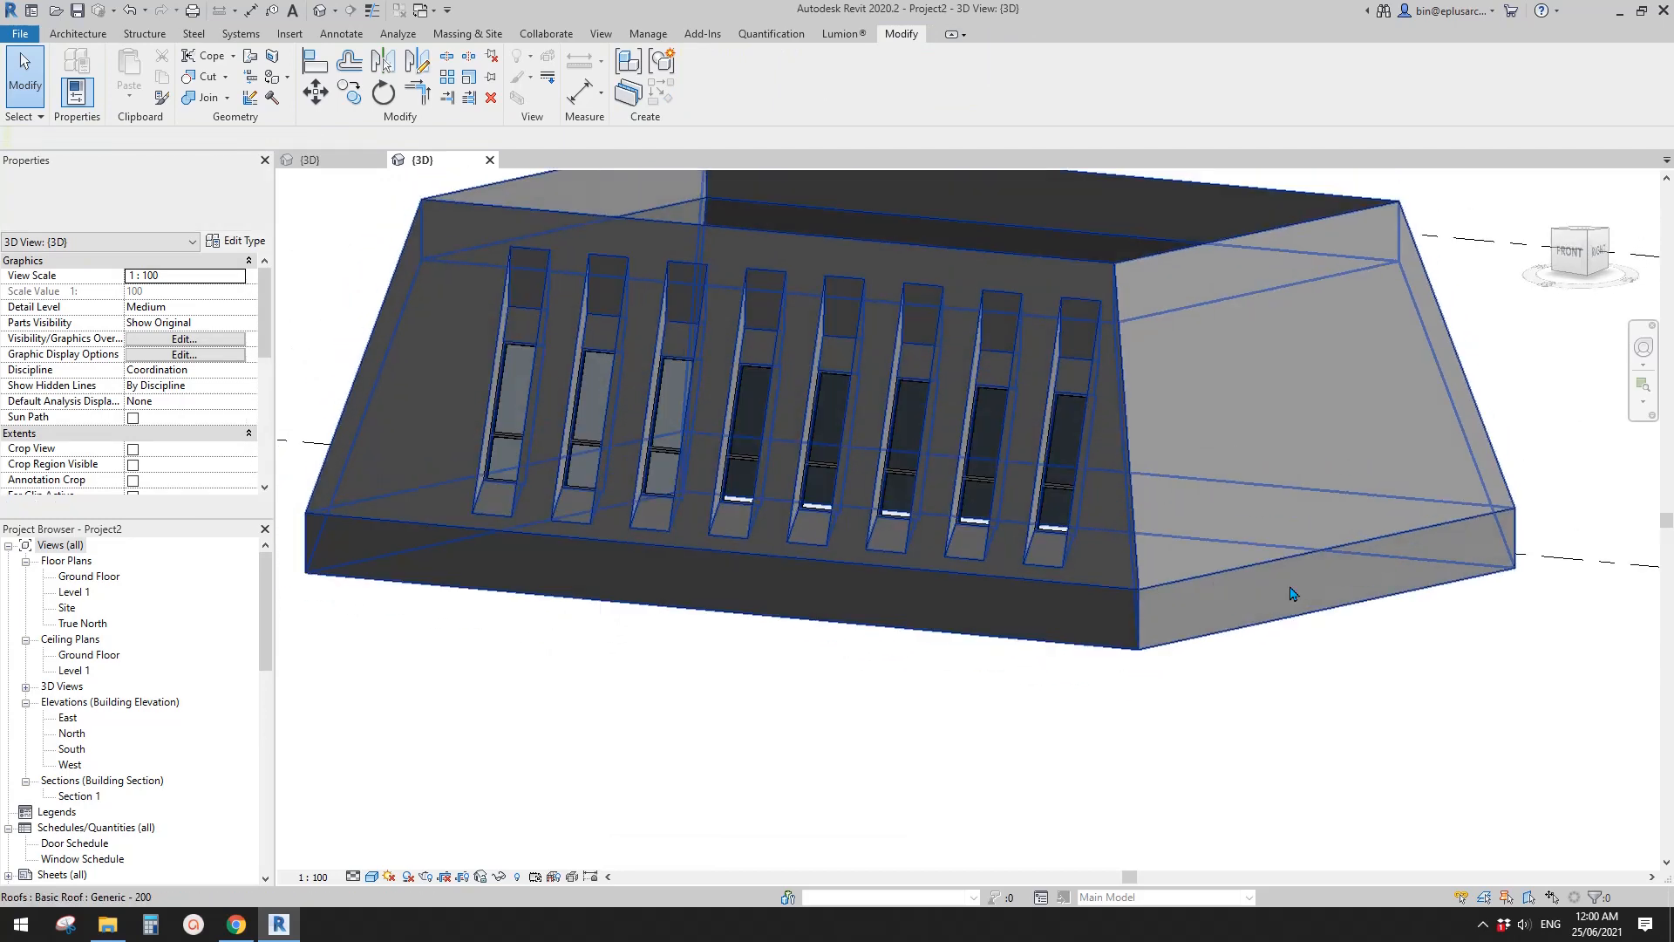
middle_click_drag(1293, 586, 1168, 585, "shift")
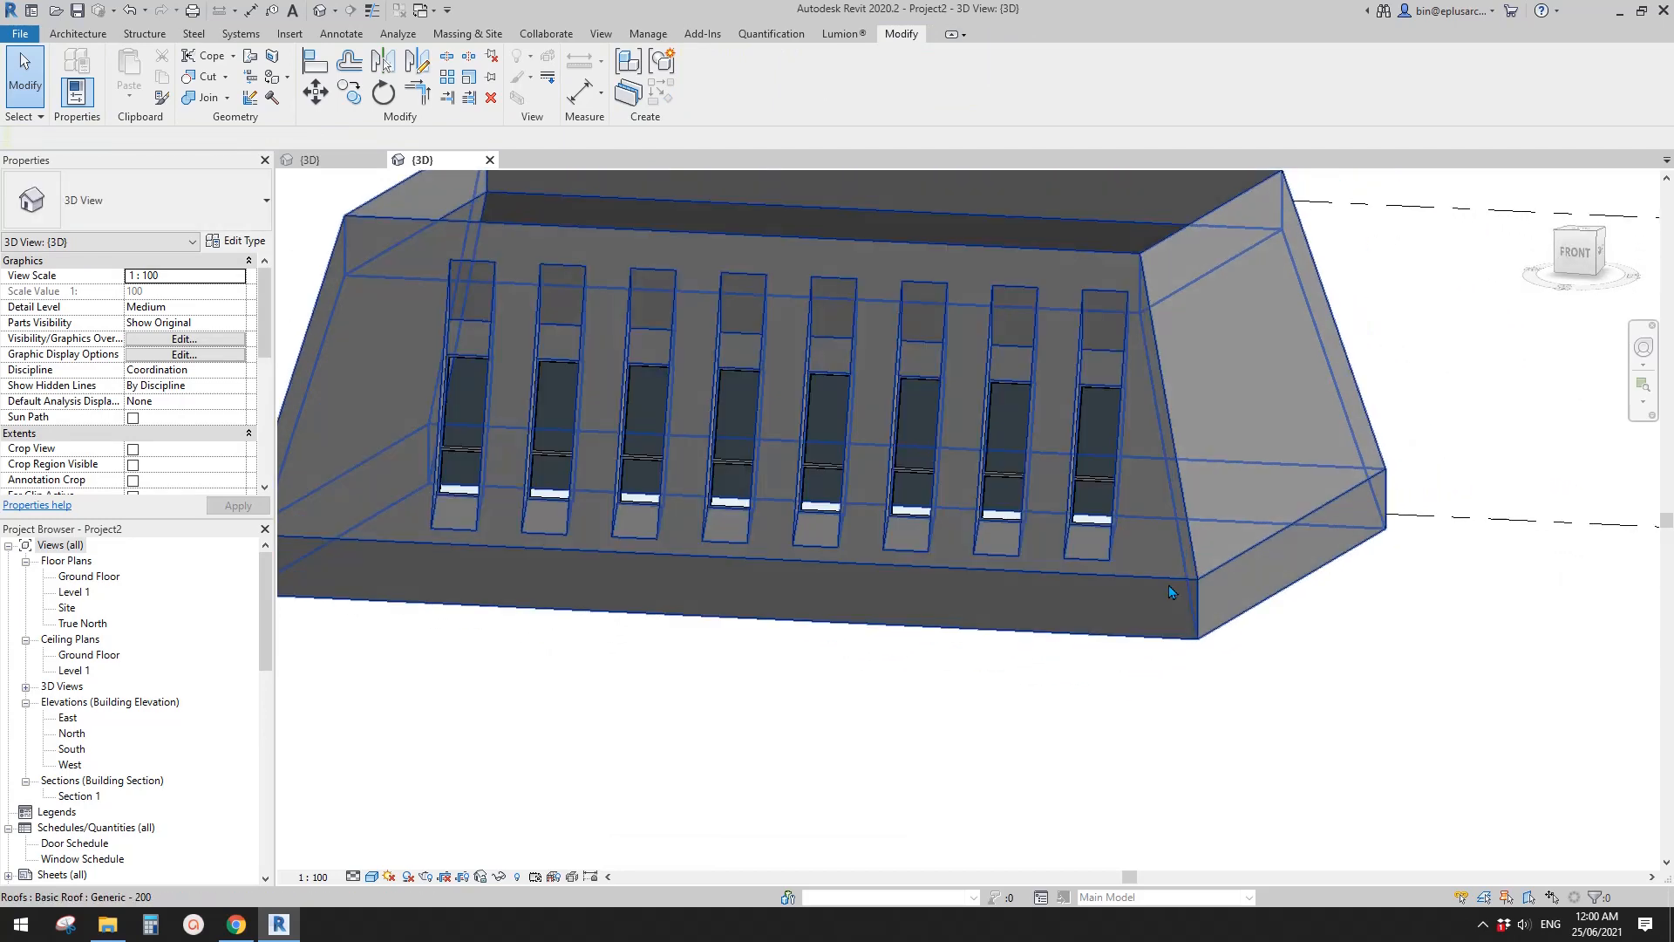
middle_click_drag(1018, 525, 1090, 576, "shift")
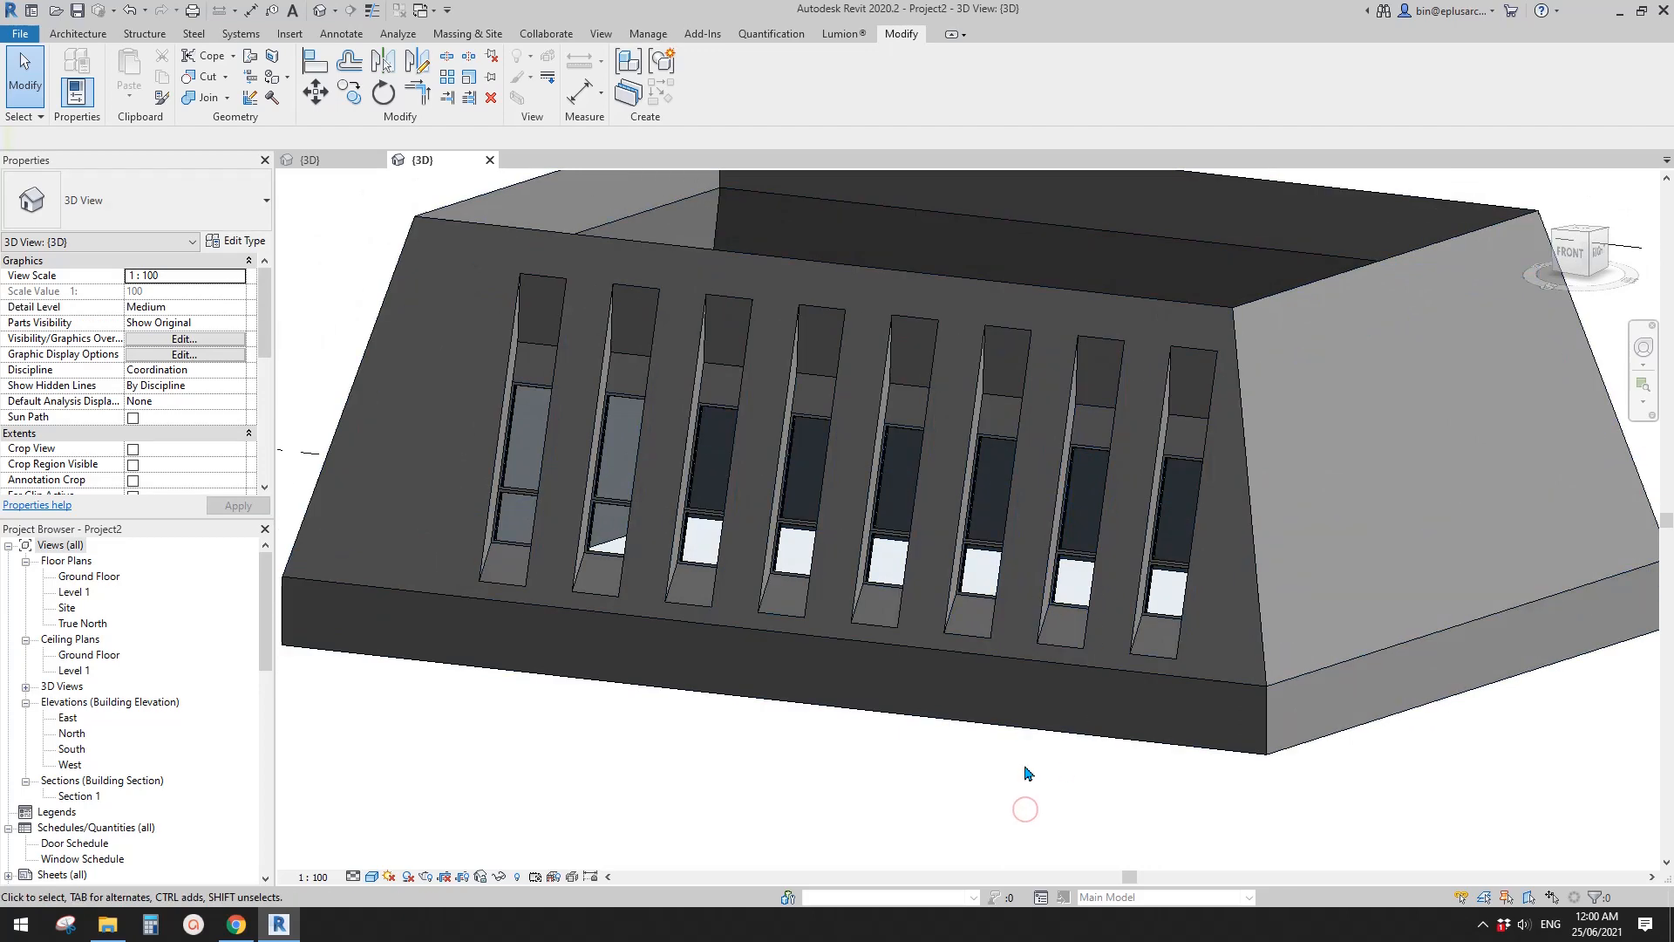
middle_click_drag(1000, 757, 1058, 762)
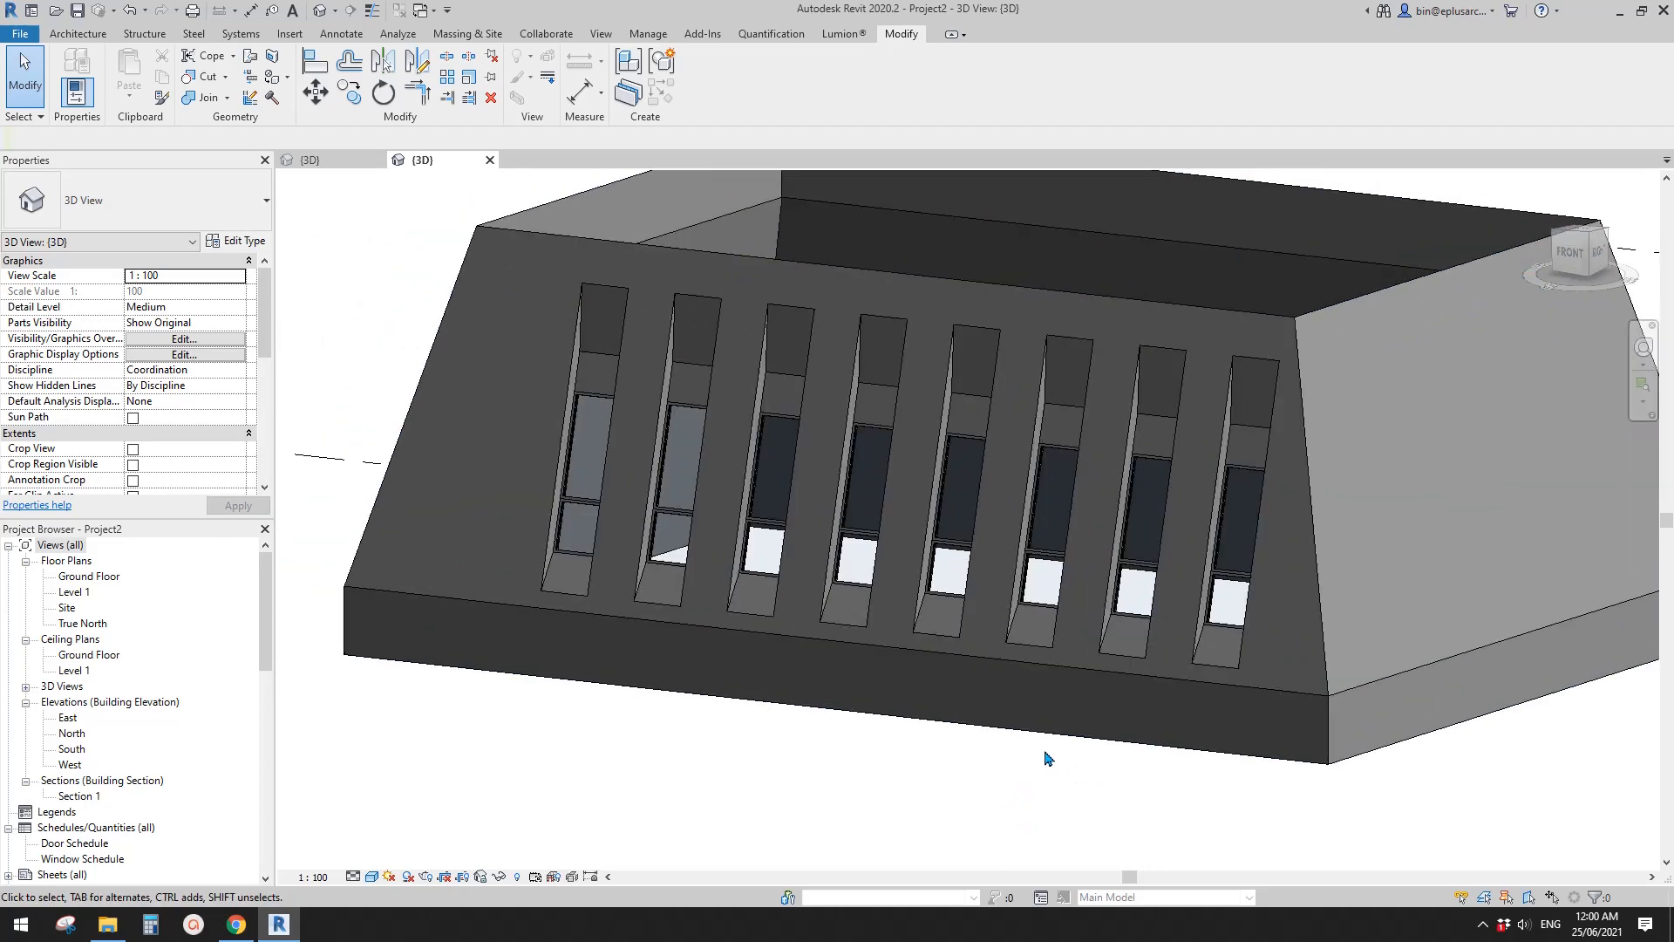
middle_click_drag(992, 715, 984, 706, "shift")
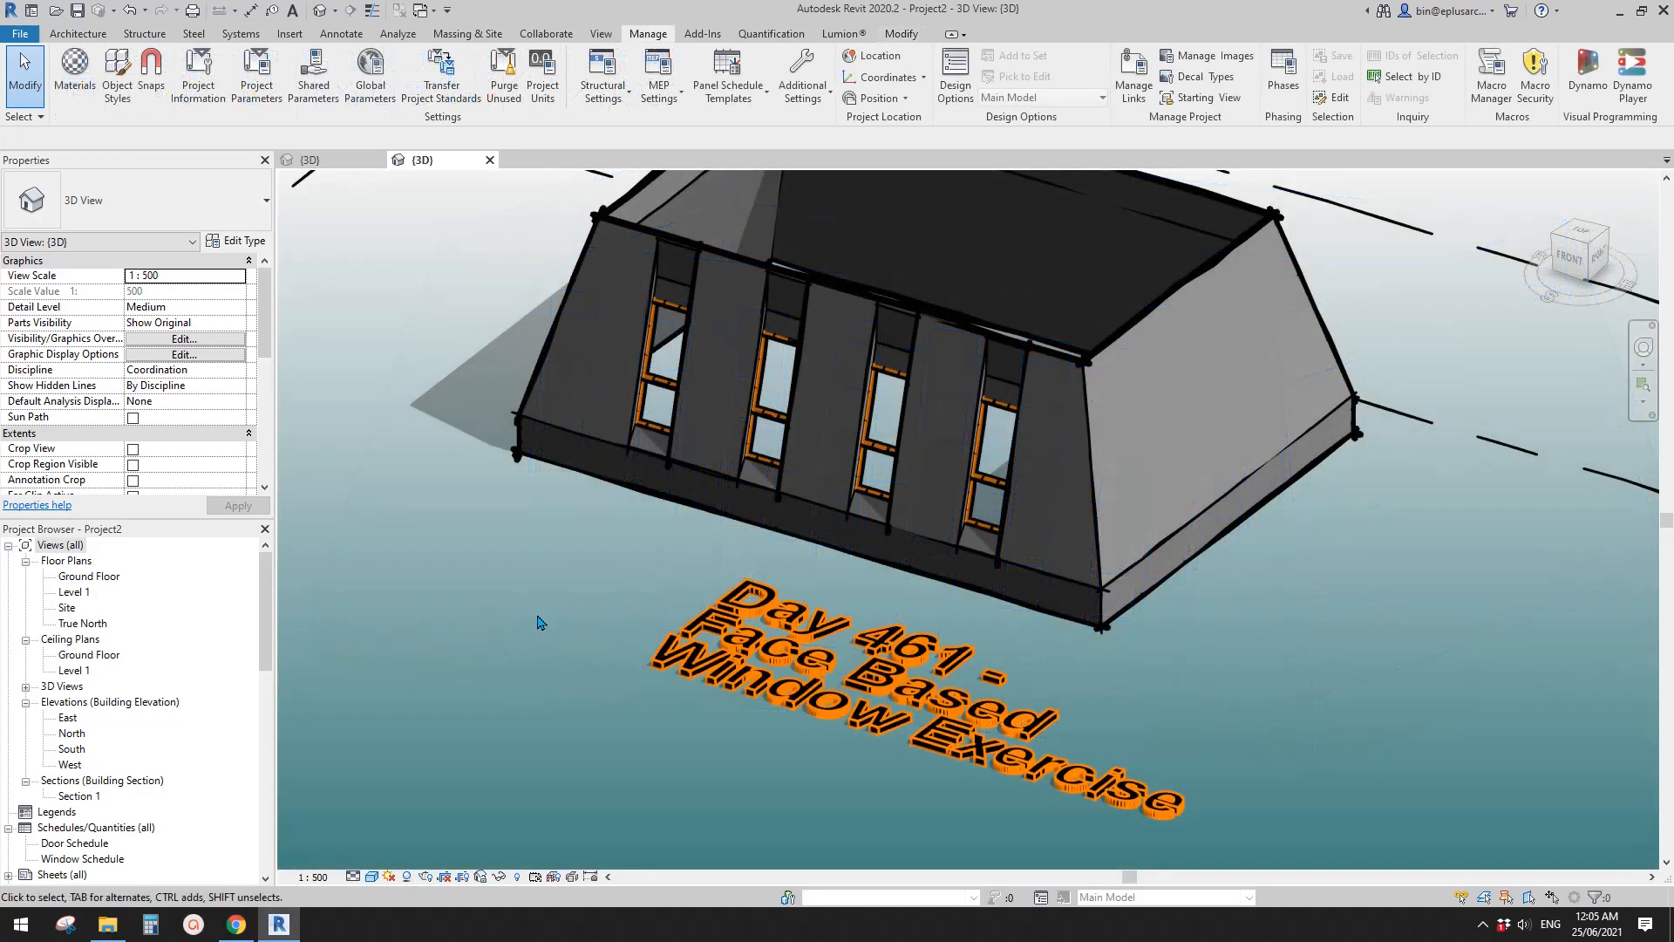
- Select the second bay from the left on the front roof face and open its family for editing
scroll(703, 523, "up", 3)
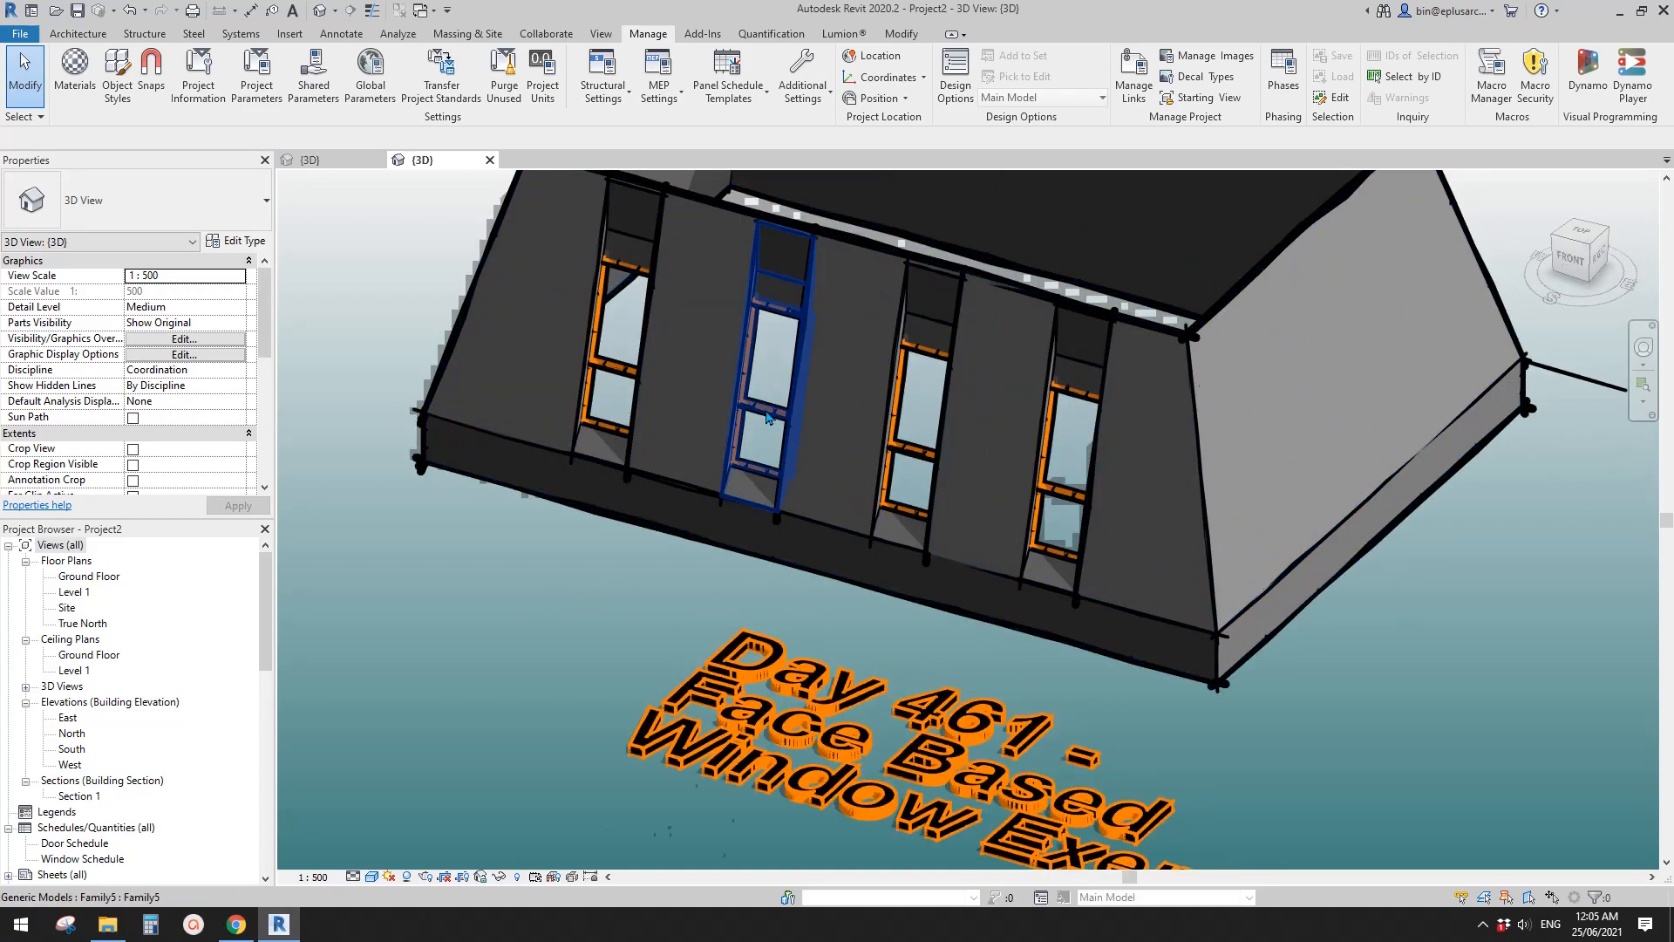
left_click(765, 410)
mouse_move(750, 489)
middle_mouse_down()
mouse_move(770, 498)
mouse_move(743, 507)
middle_mouse_up()
key("Escape")
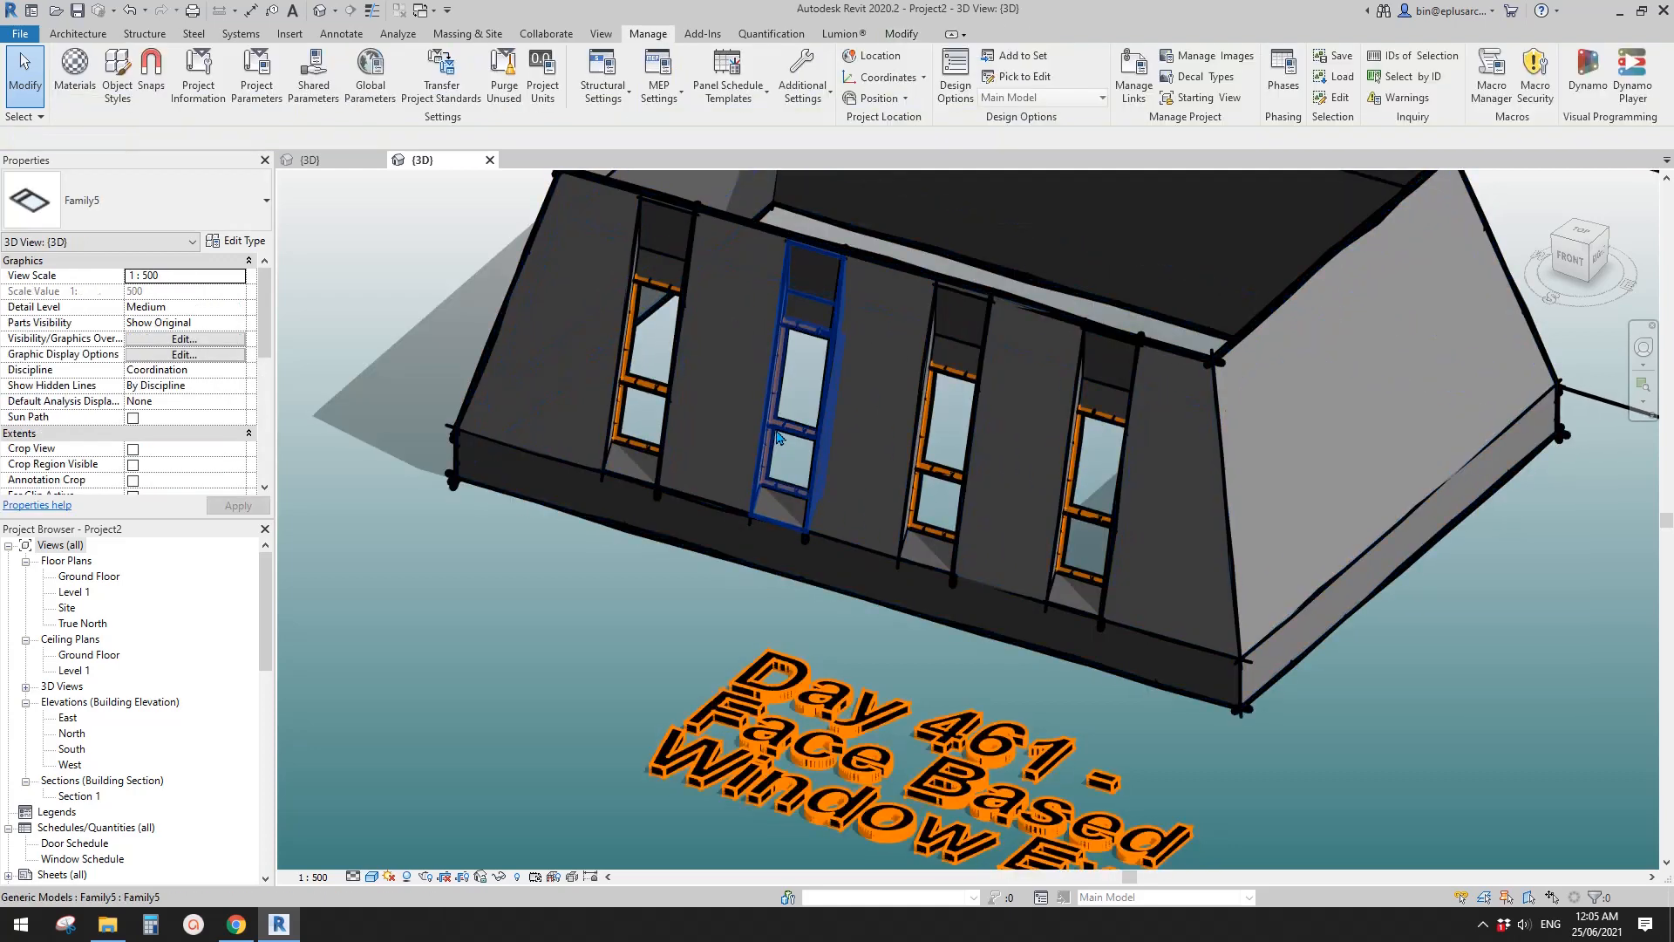
left_click(790, 422)
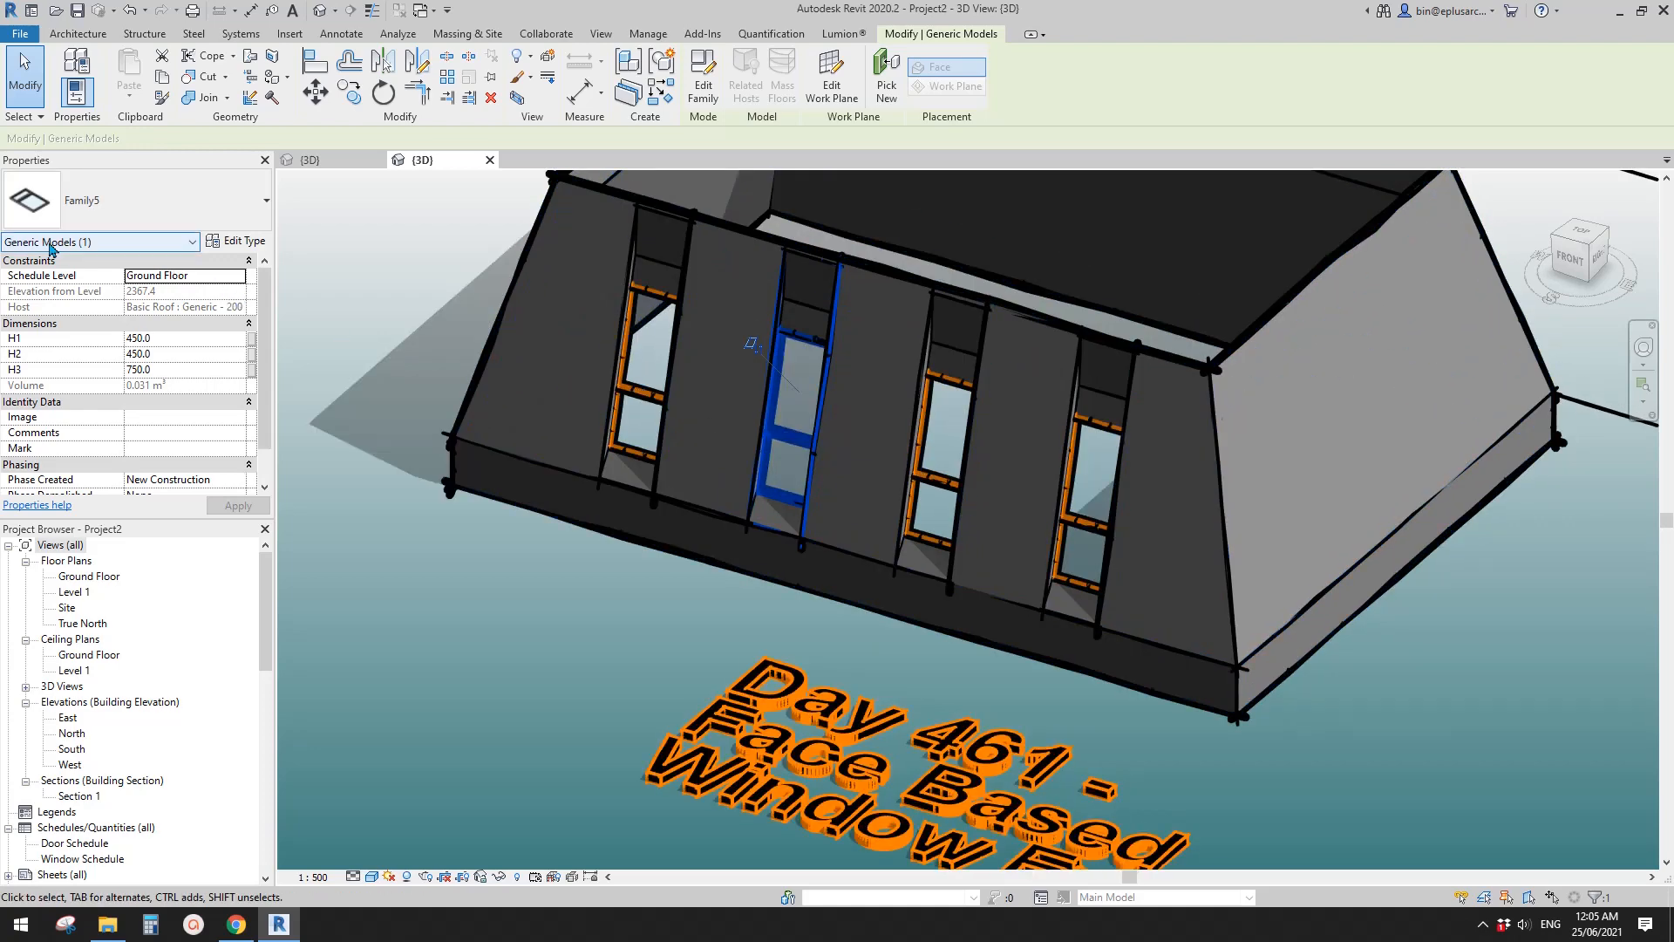
middle_click_drag(735, 365, 720, 369)
middle_click_drag(788, 313, 794, 350)
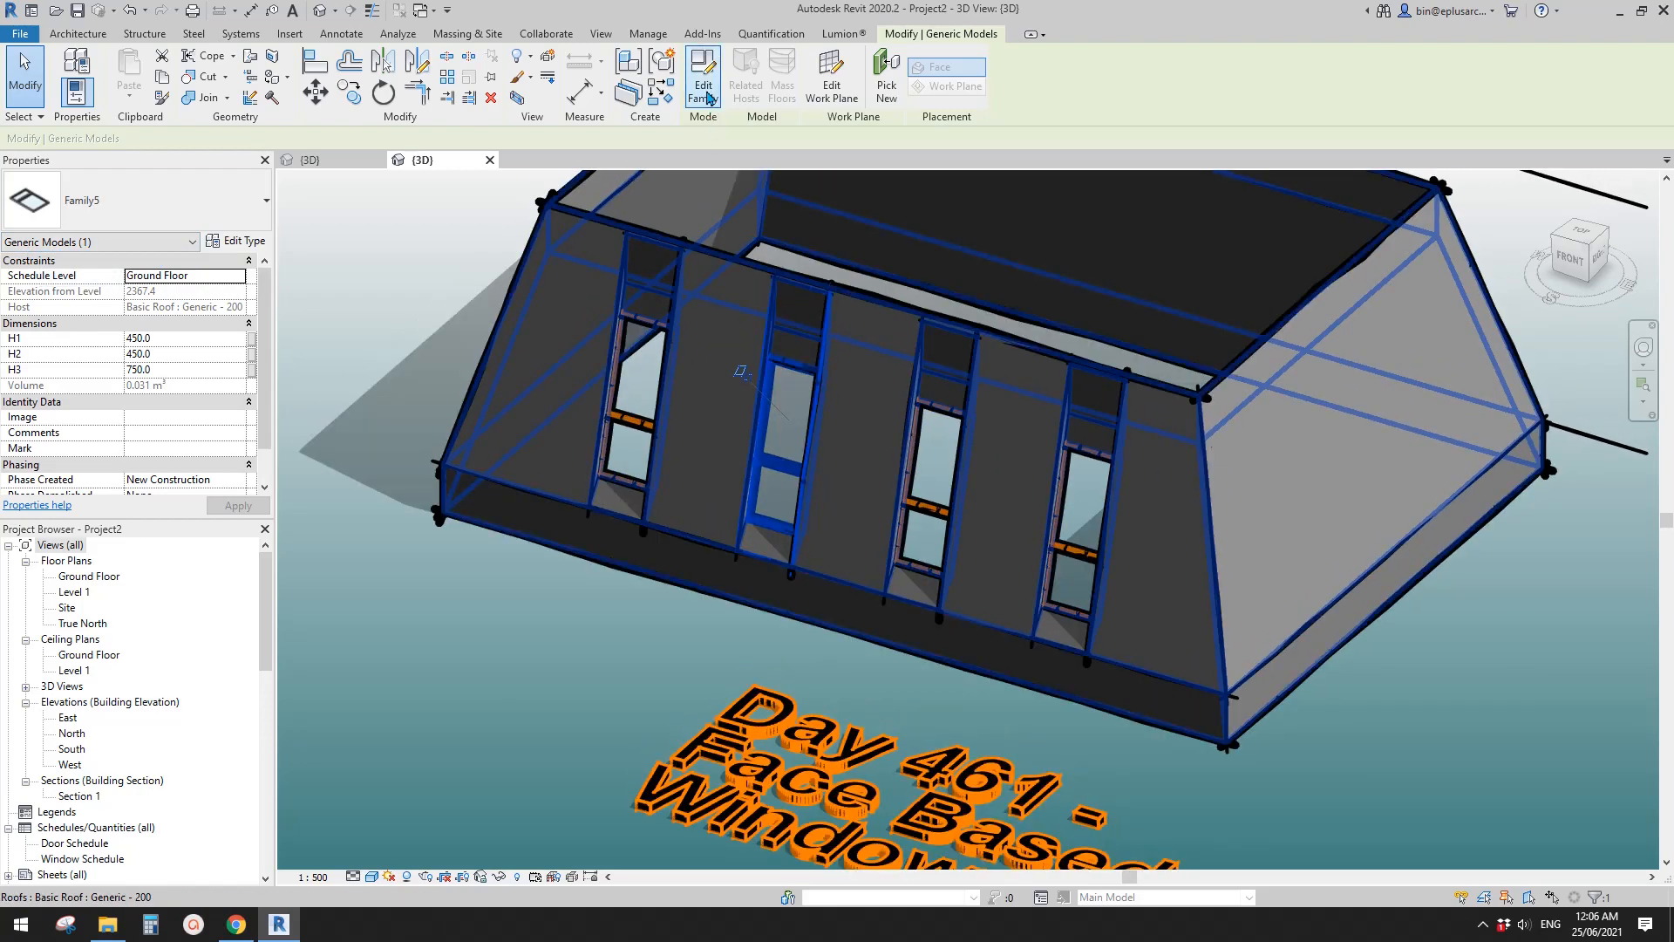
left_click(702, 85)
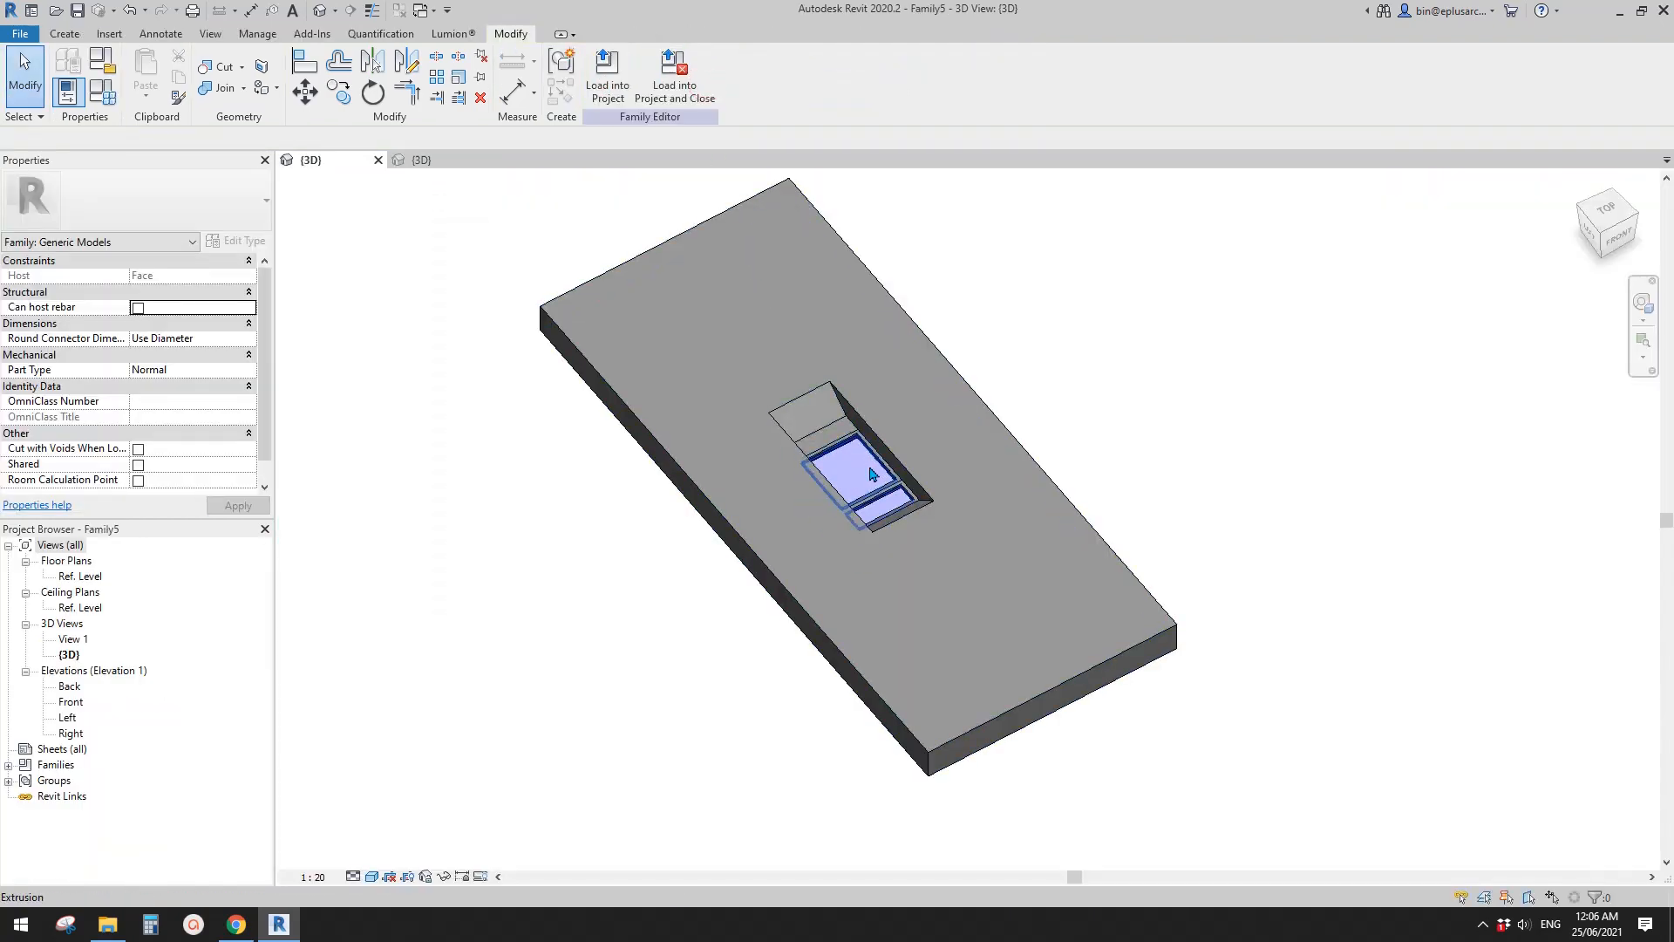
- Change the family category from Generic Models to Windows
middle_click_drag(869, 468, 841, 464)
left_click(102, 68)
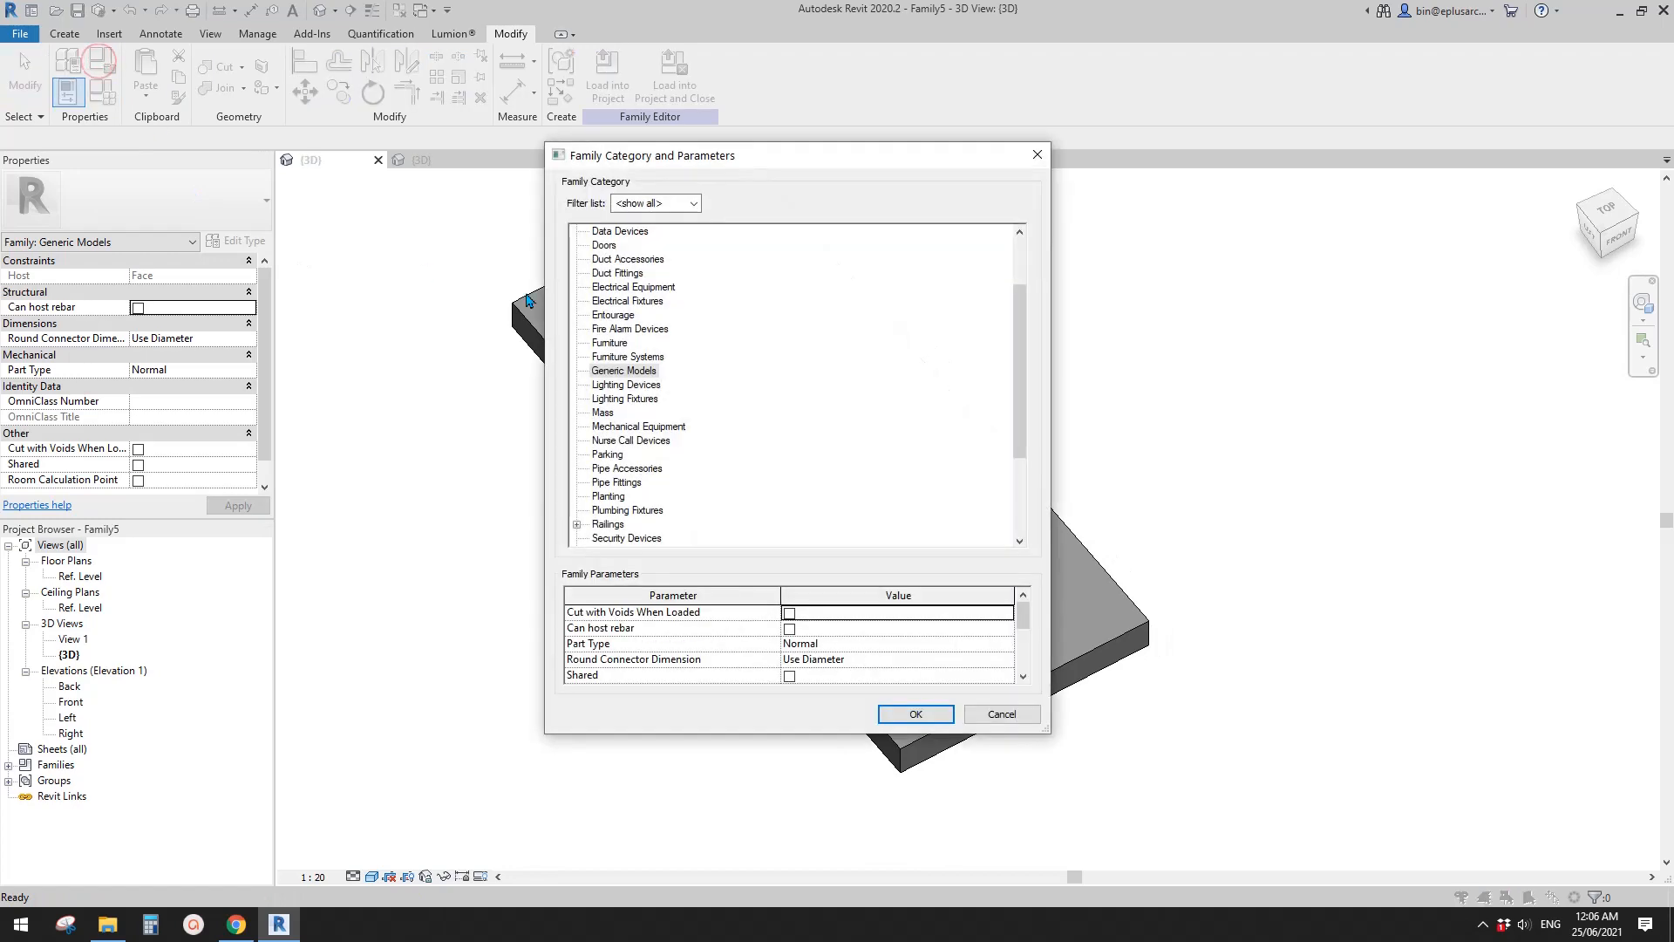
scroll(641, 436, "down", 3)
scroll(641, 486, "down", 1)
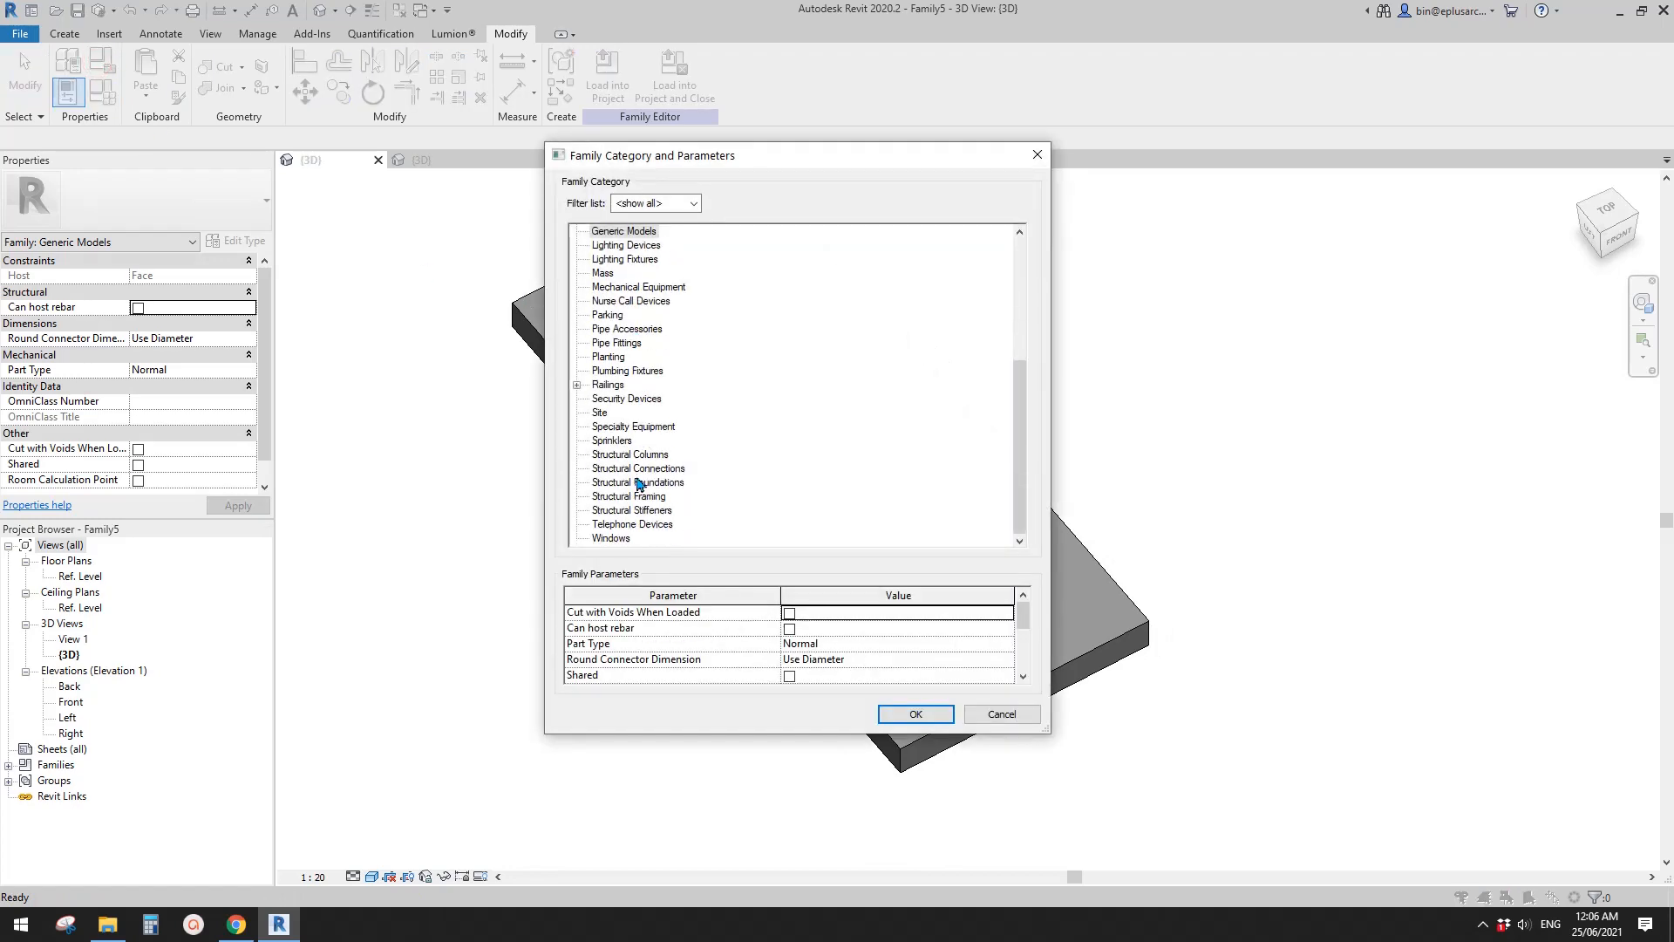
left_click(610, 537)
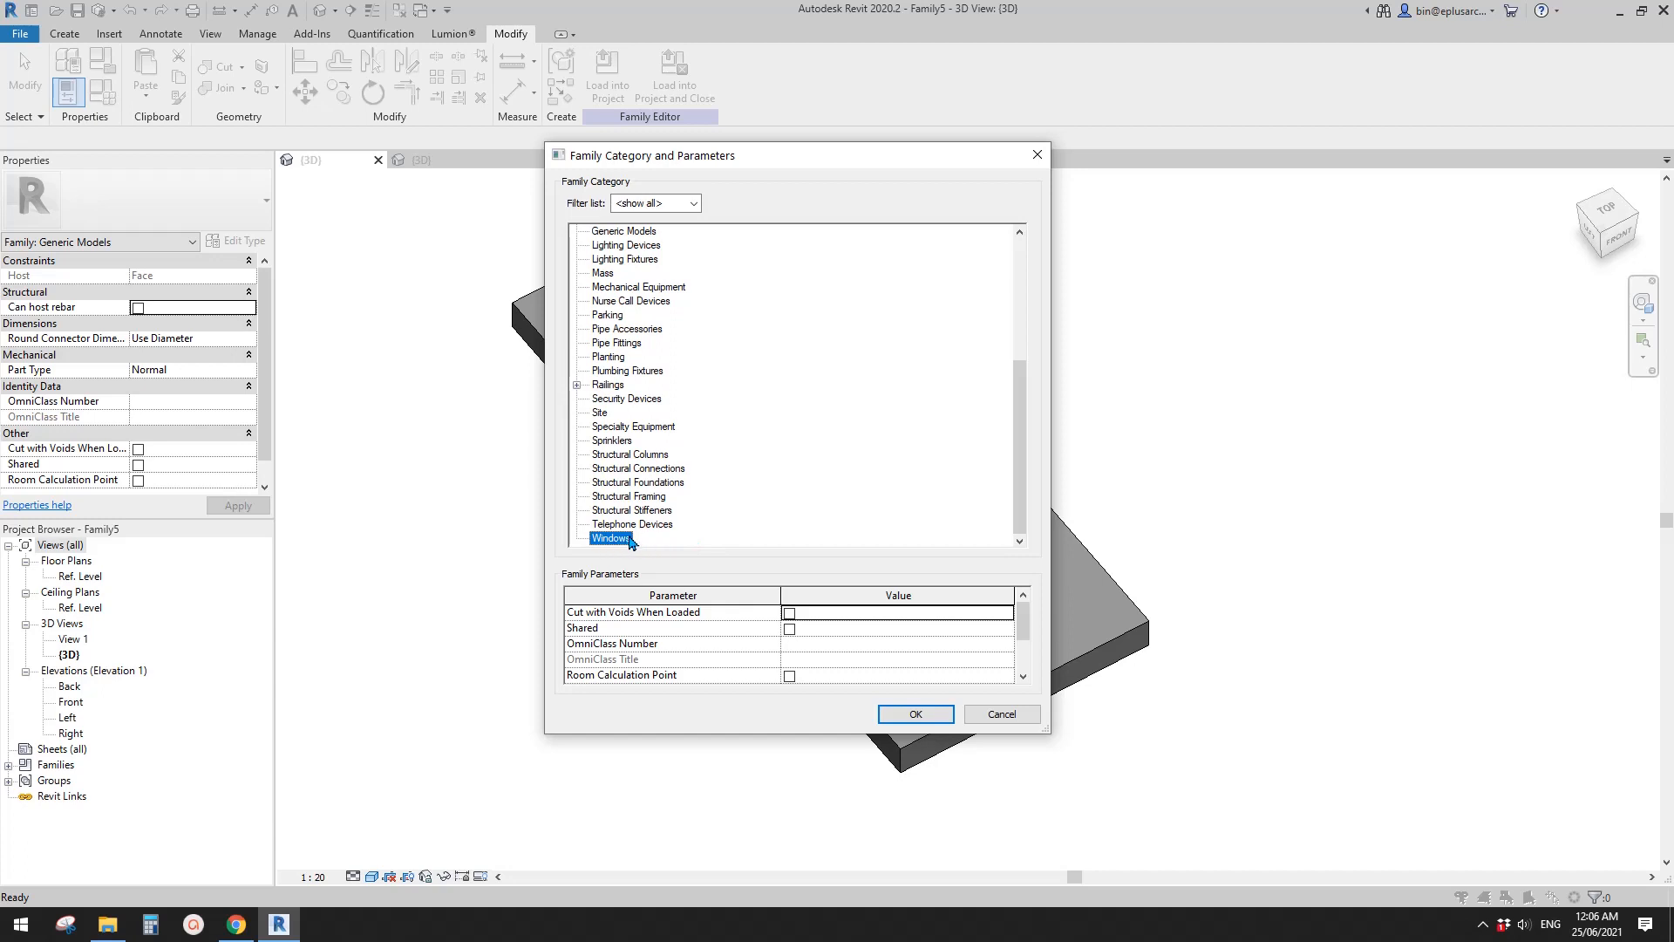
left_click(915, 715)
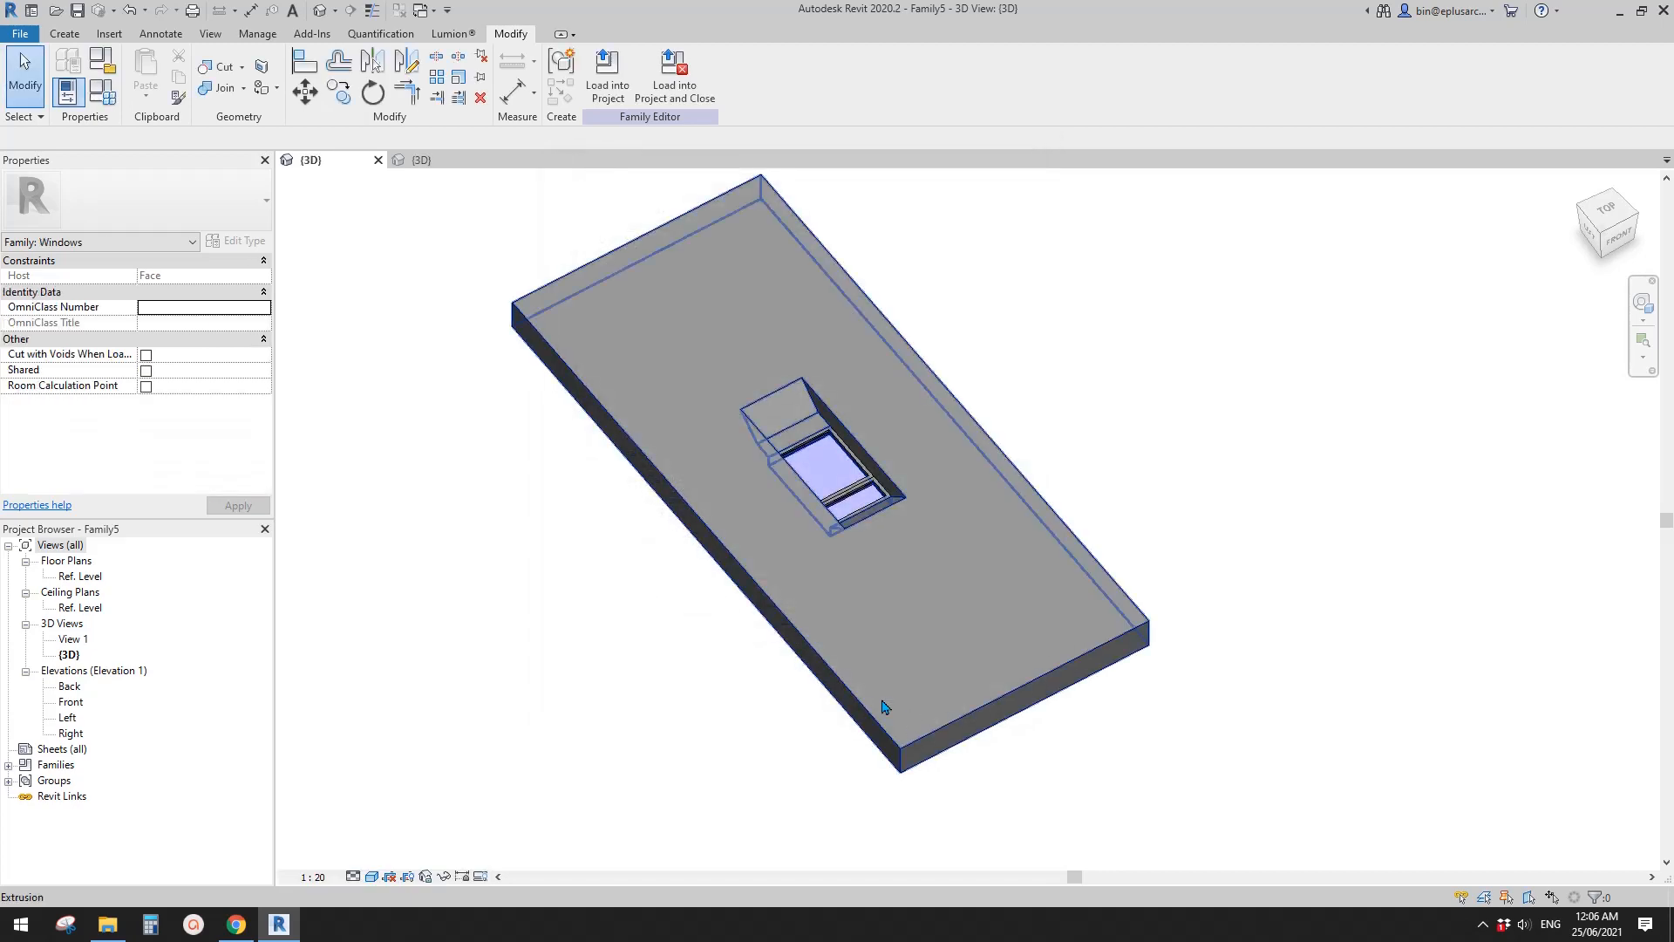
- Examine the properties of the glass extrusion inside the bay opening
middle_click_drag(853, 553, 694, 516)
scroll(838, 530, "down", 1)
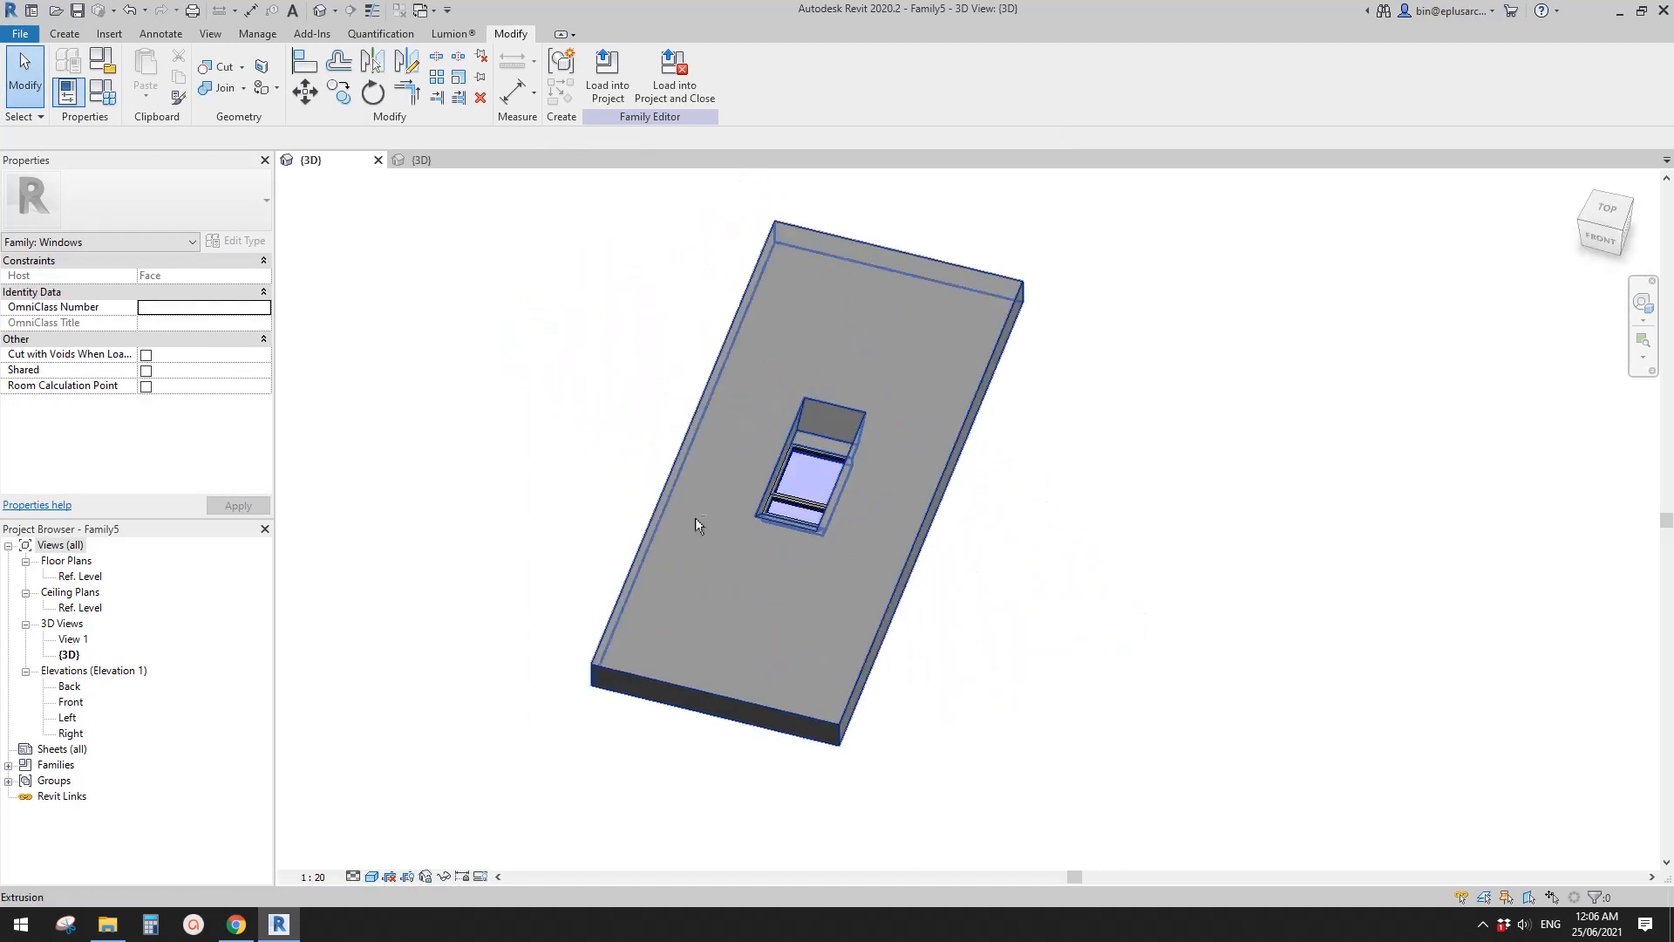
scroll(836, 505, "up", 3)
scroll(781, 479, "up", 6)
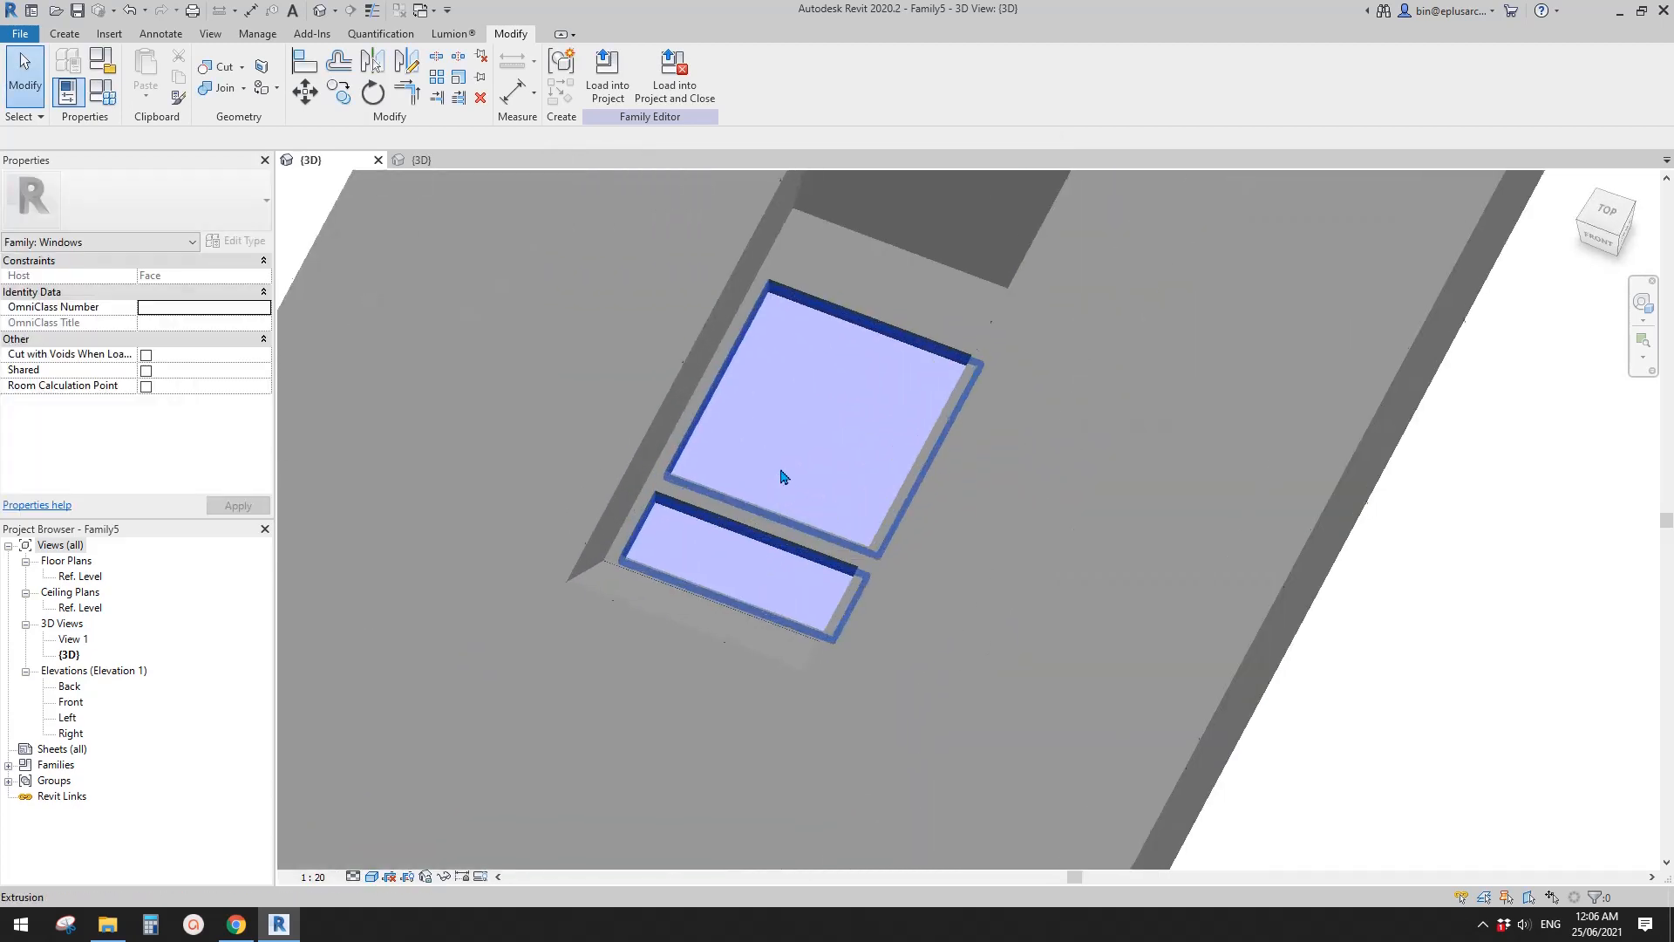
left_click(763, 451)
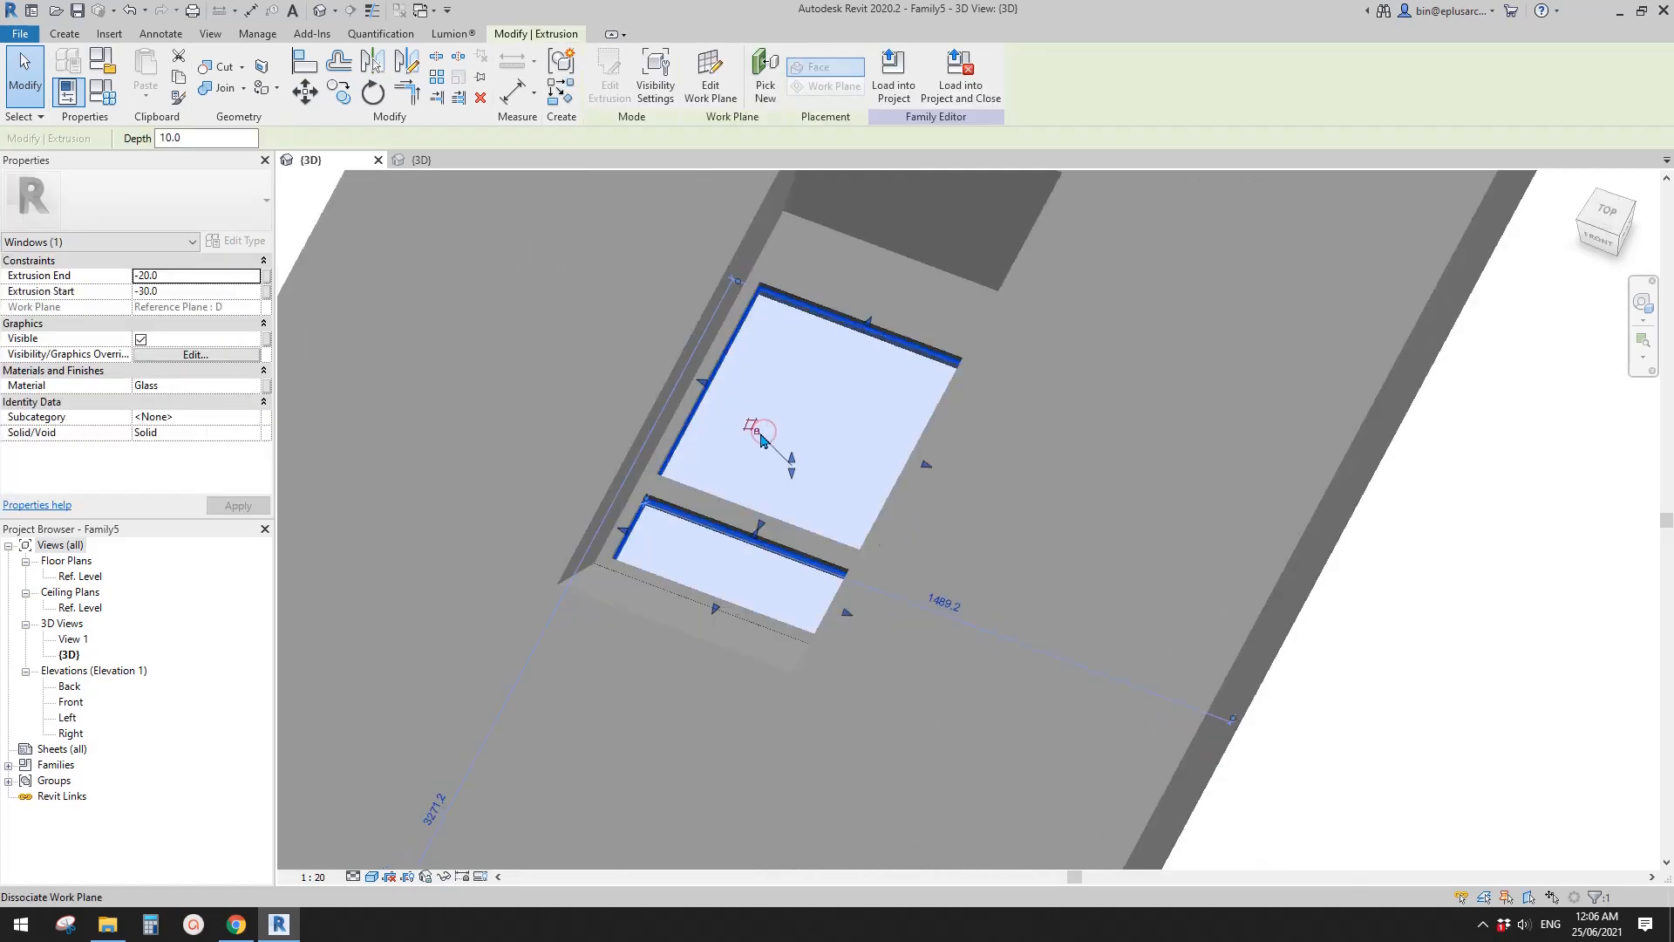
key("Escape")
- Assign both window frame sweeps around the upper and lower panes to the Frame/Mullion subcategory
scroll(735, 459, "up", 2)
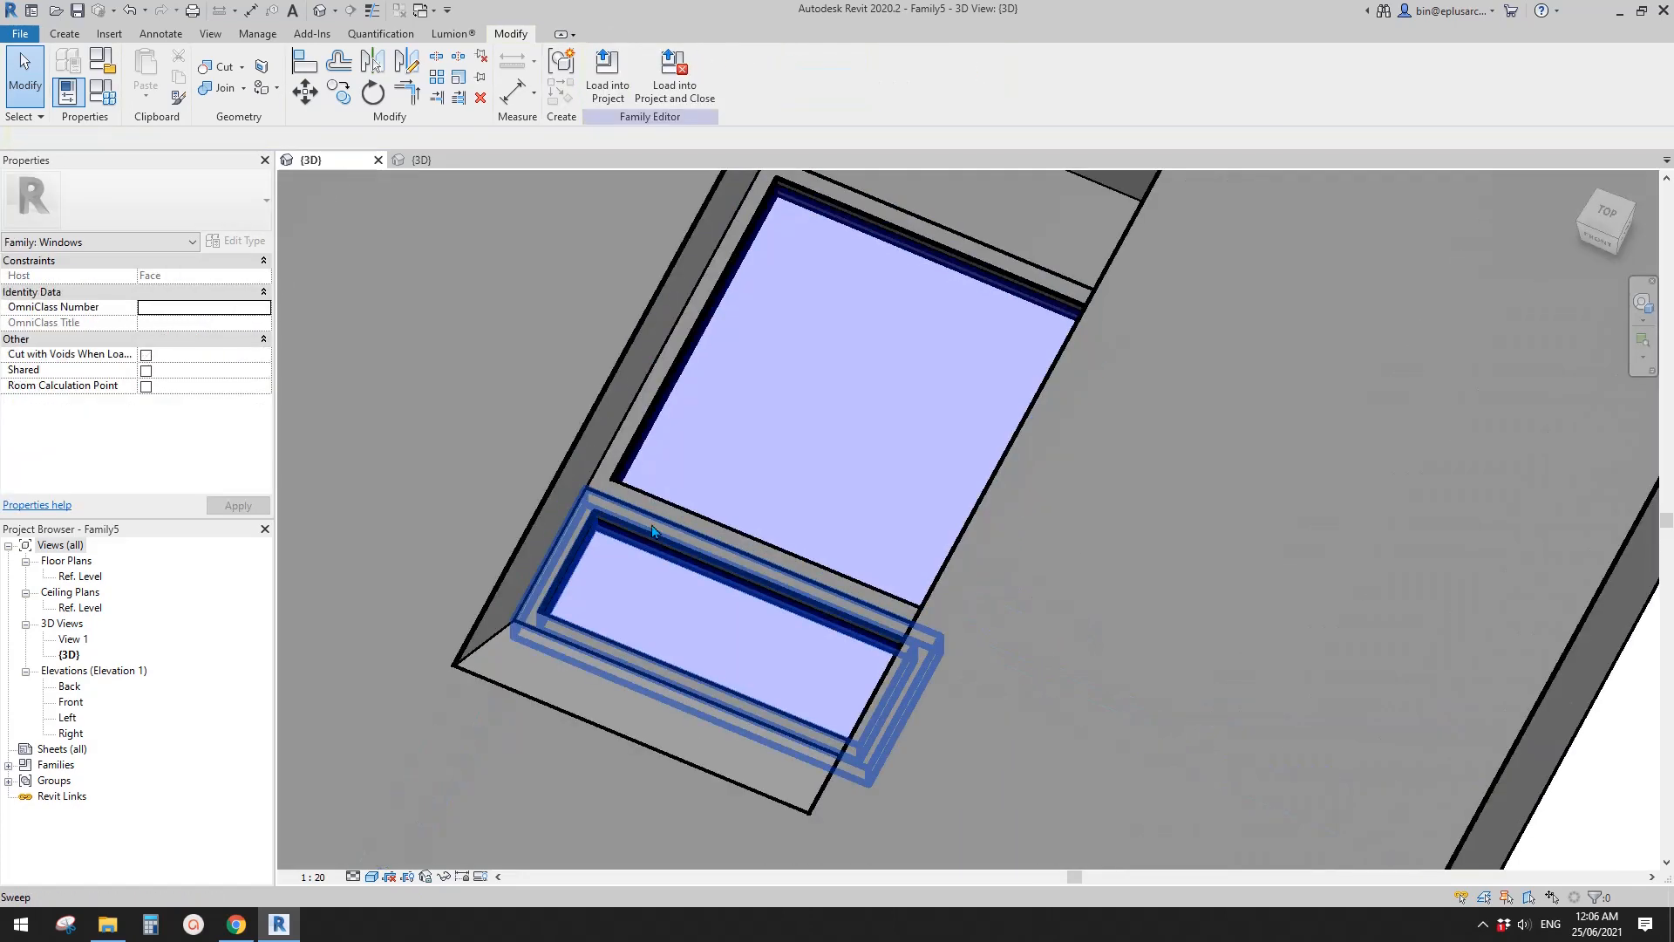
left_click(658, 522)
scroll(662, 511, "up", 1)
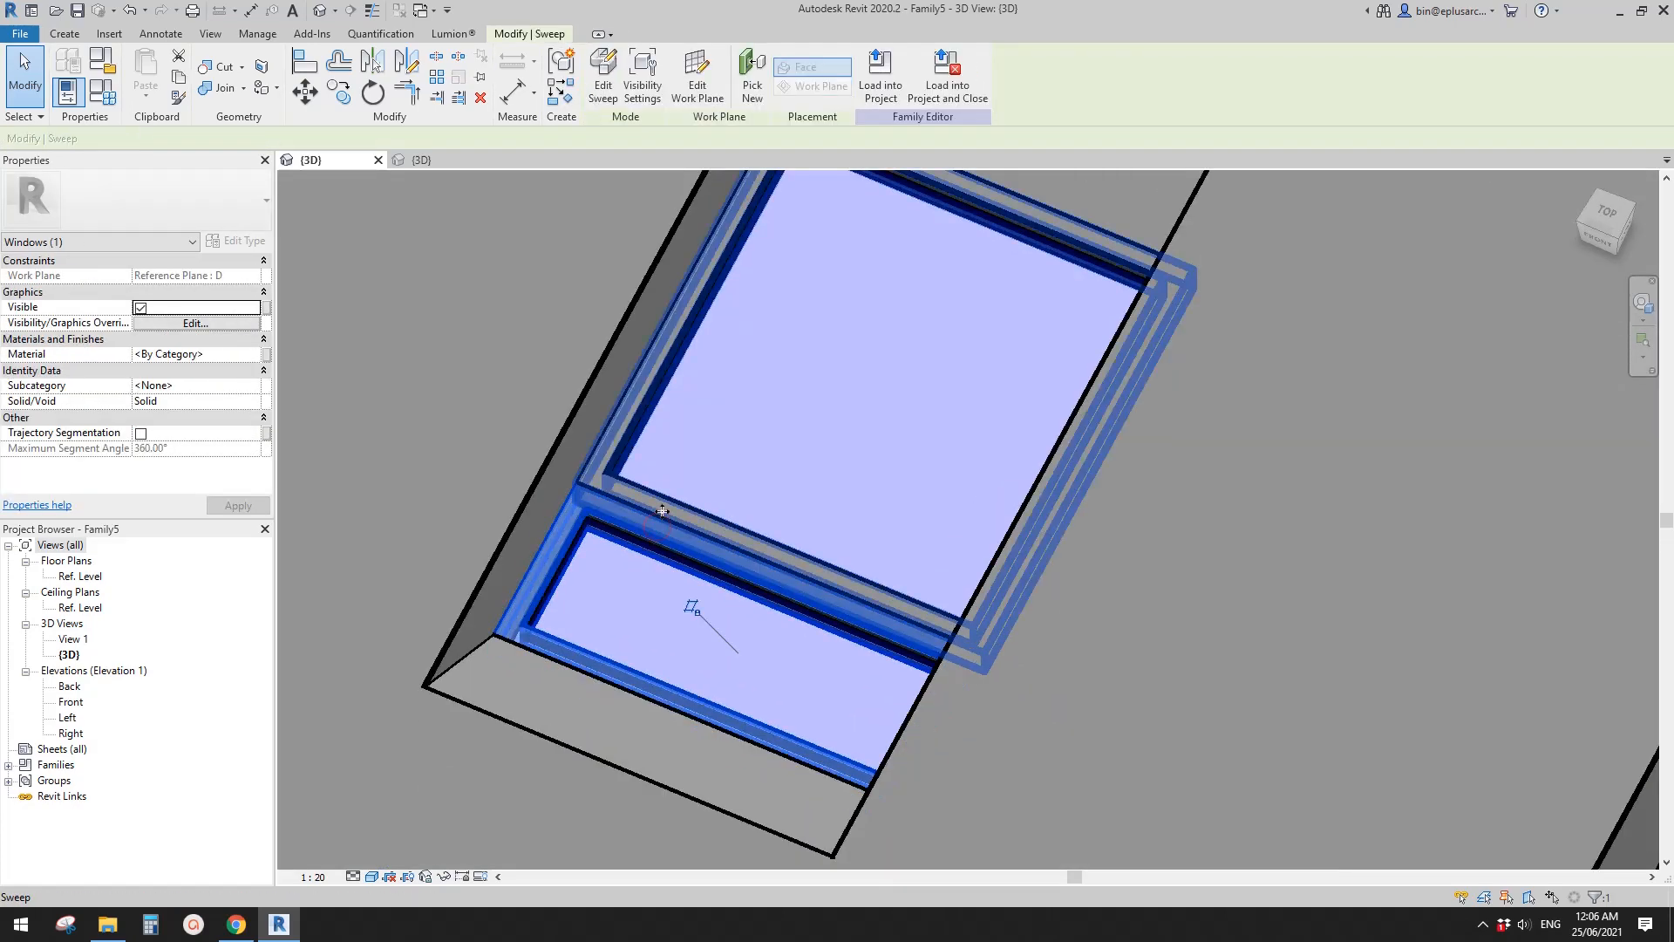
left_click(663, 511, "ctrl")
middle_click_drag(723, 533, 758, 525)
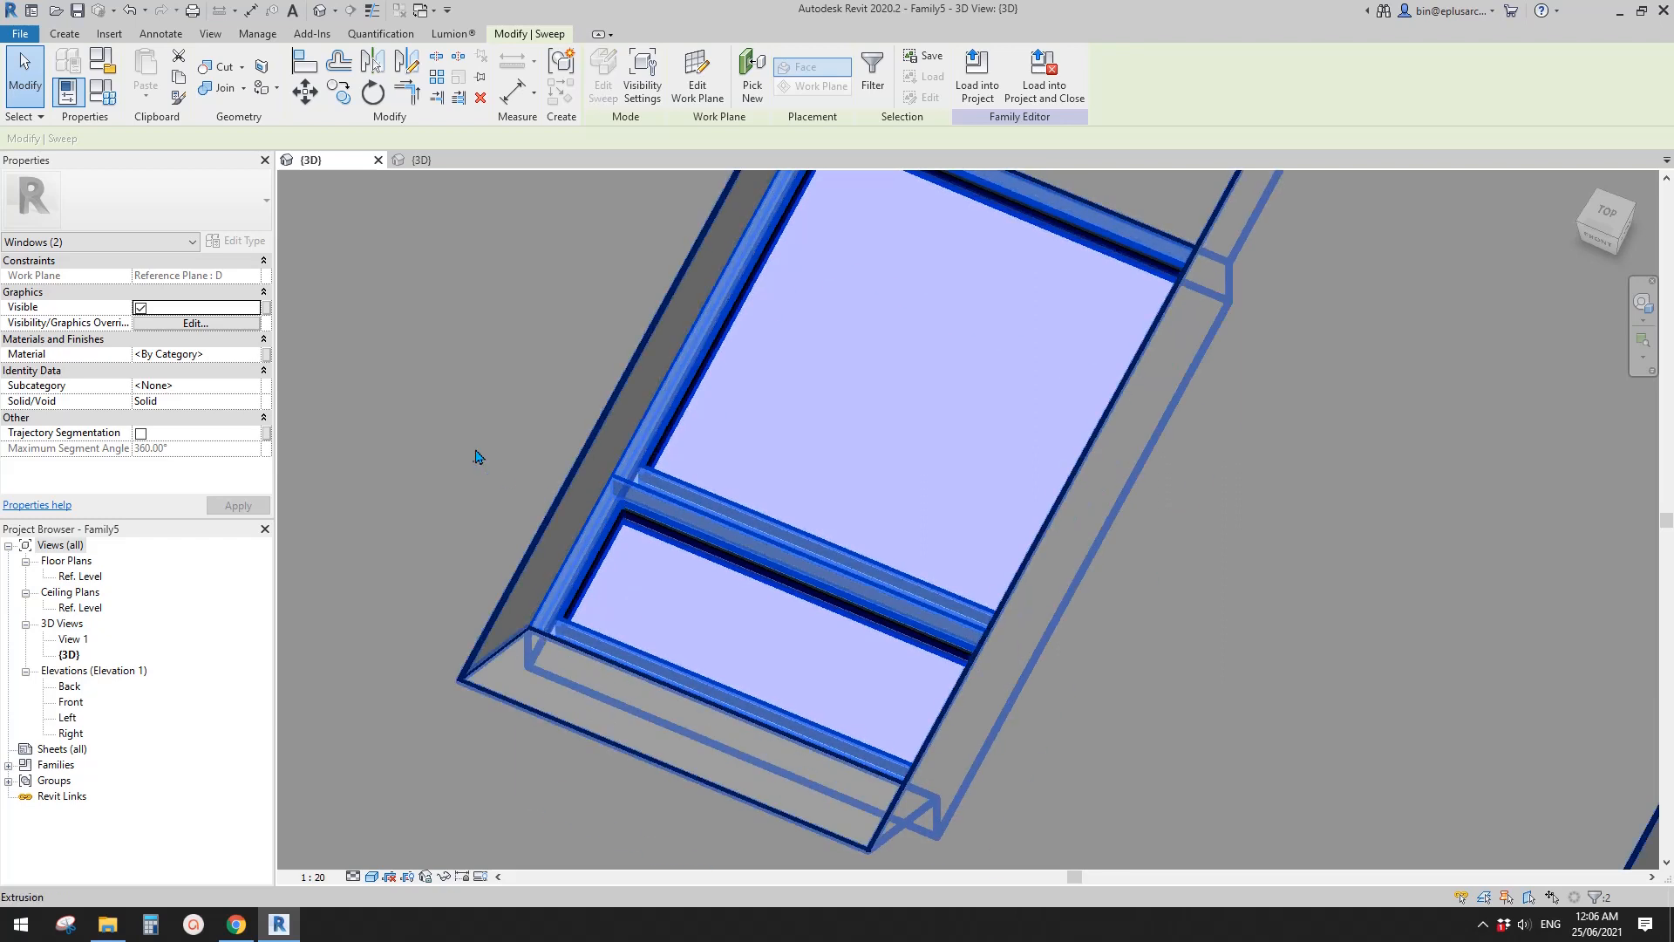
left_click(192, 385)
left_click(253, 385)
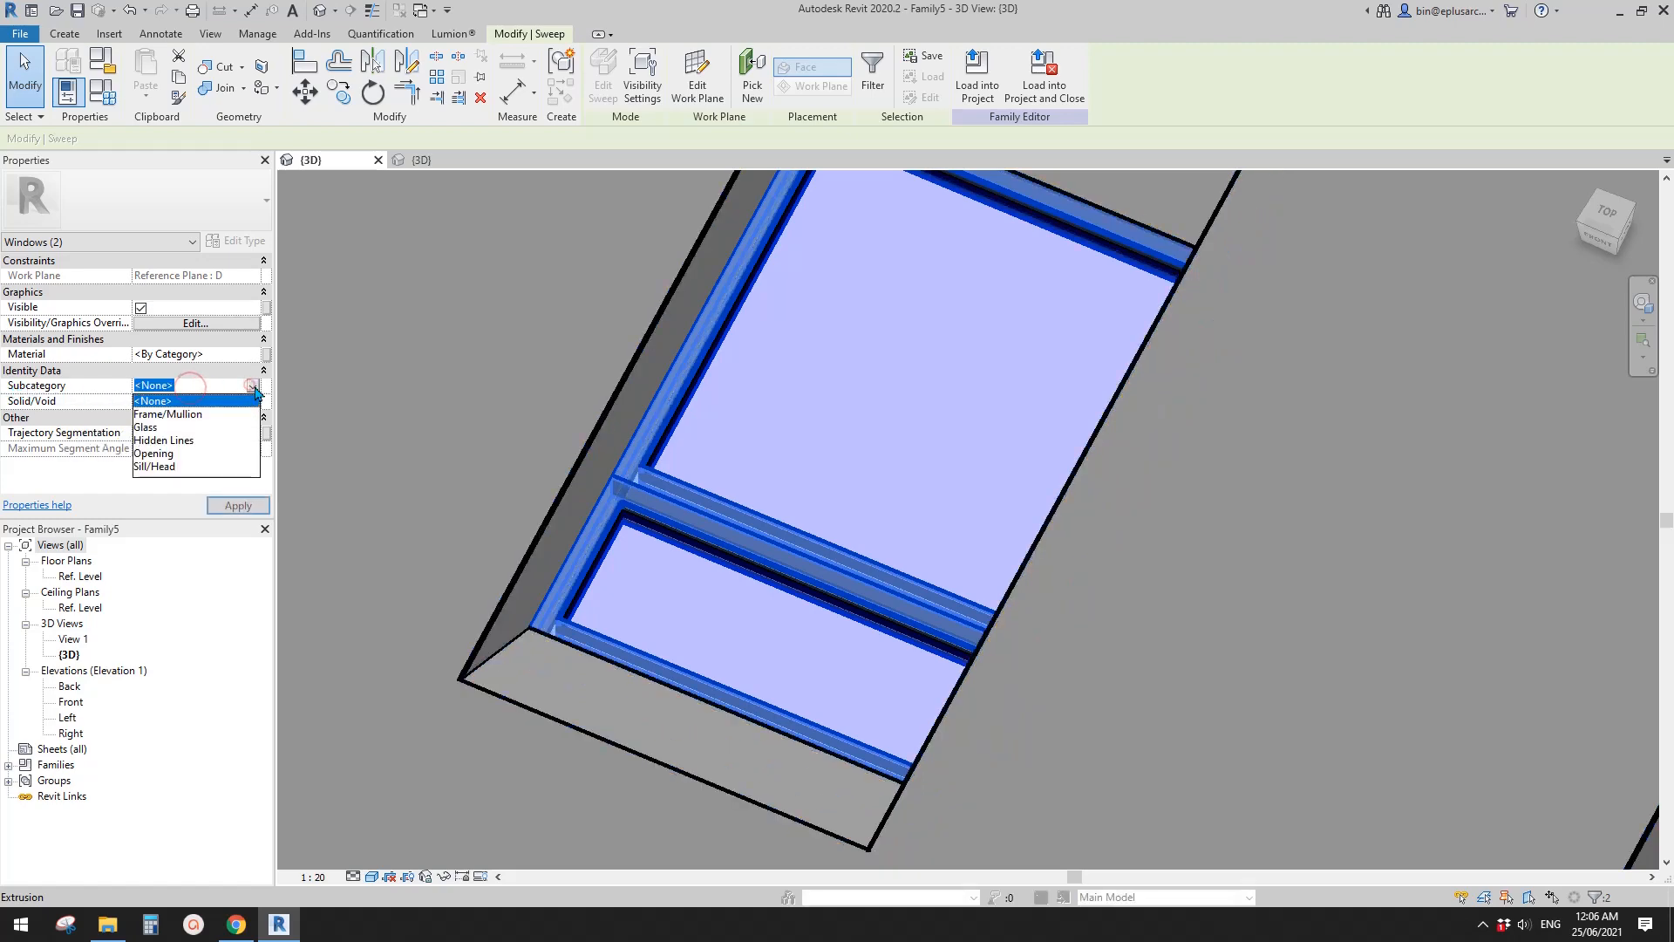
left_click(164, 415)
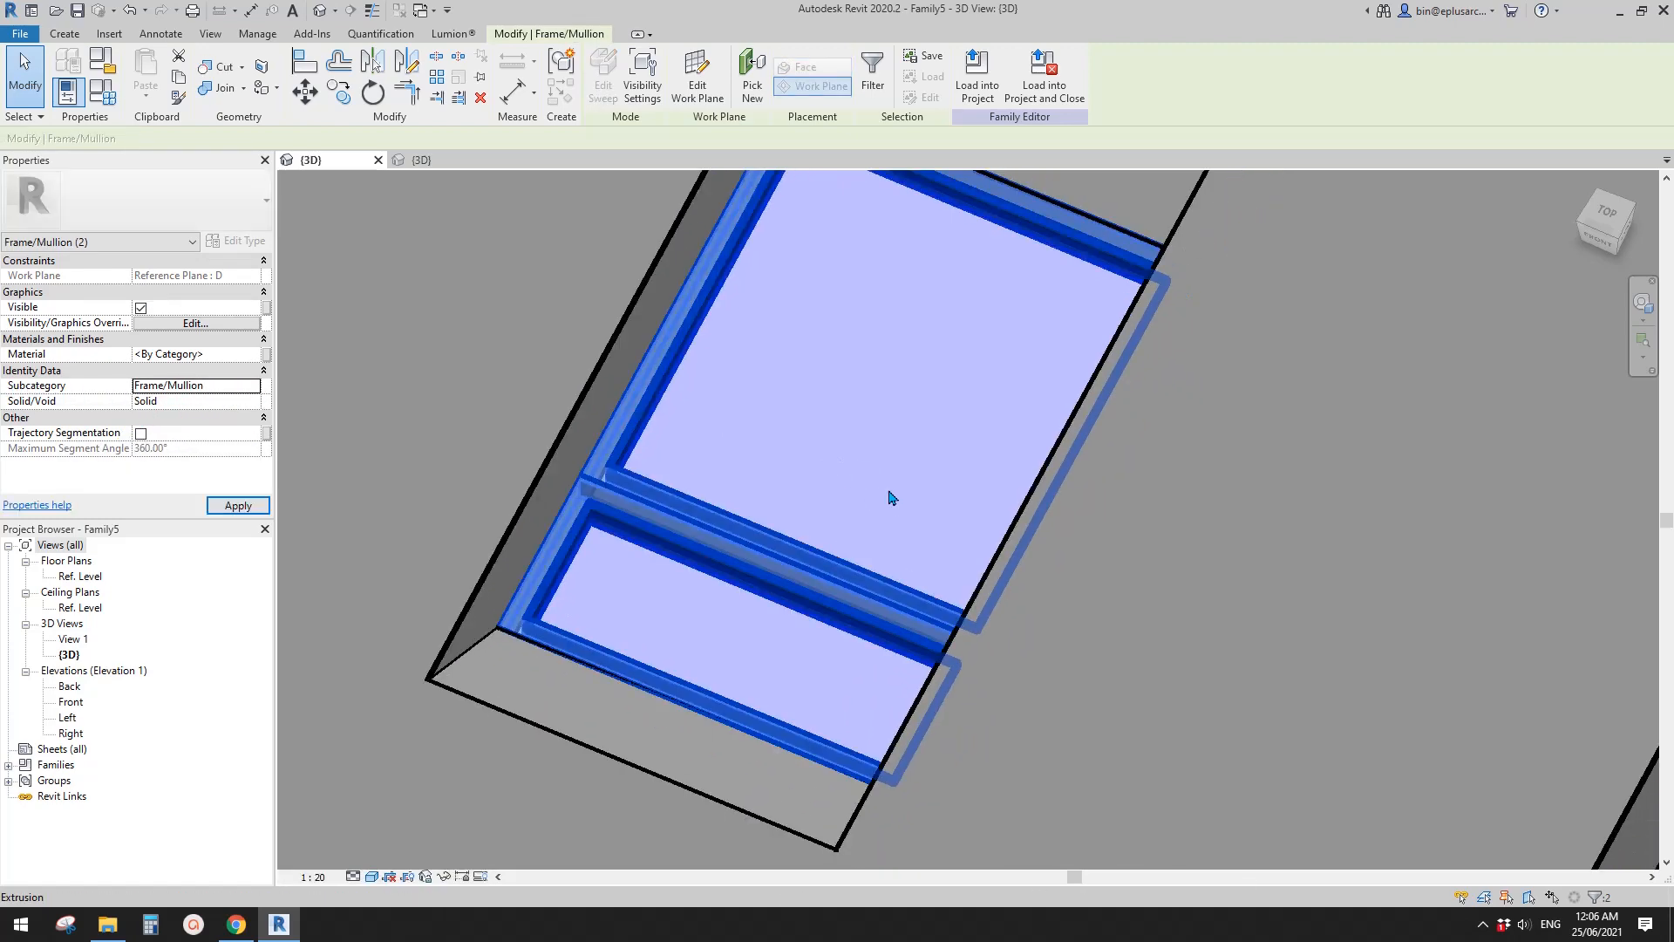
- Assign the glass extrusion of the window to the Glass subcategory and clear the selection
left_click(795, 436)
left_click(688, 435)
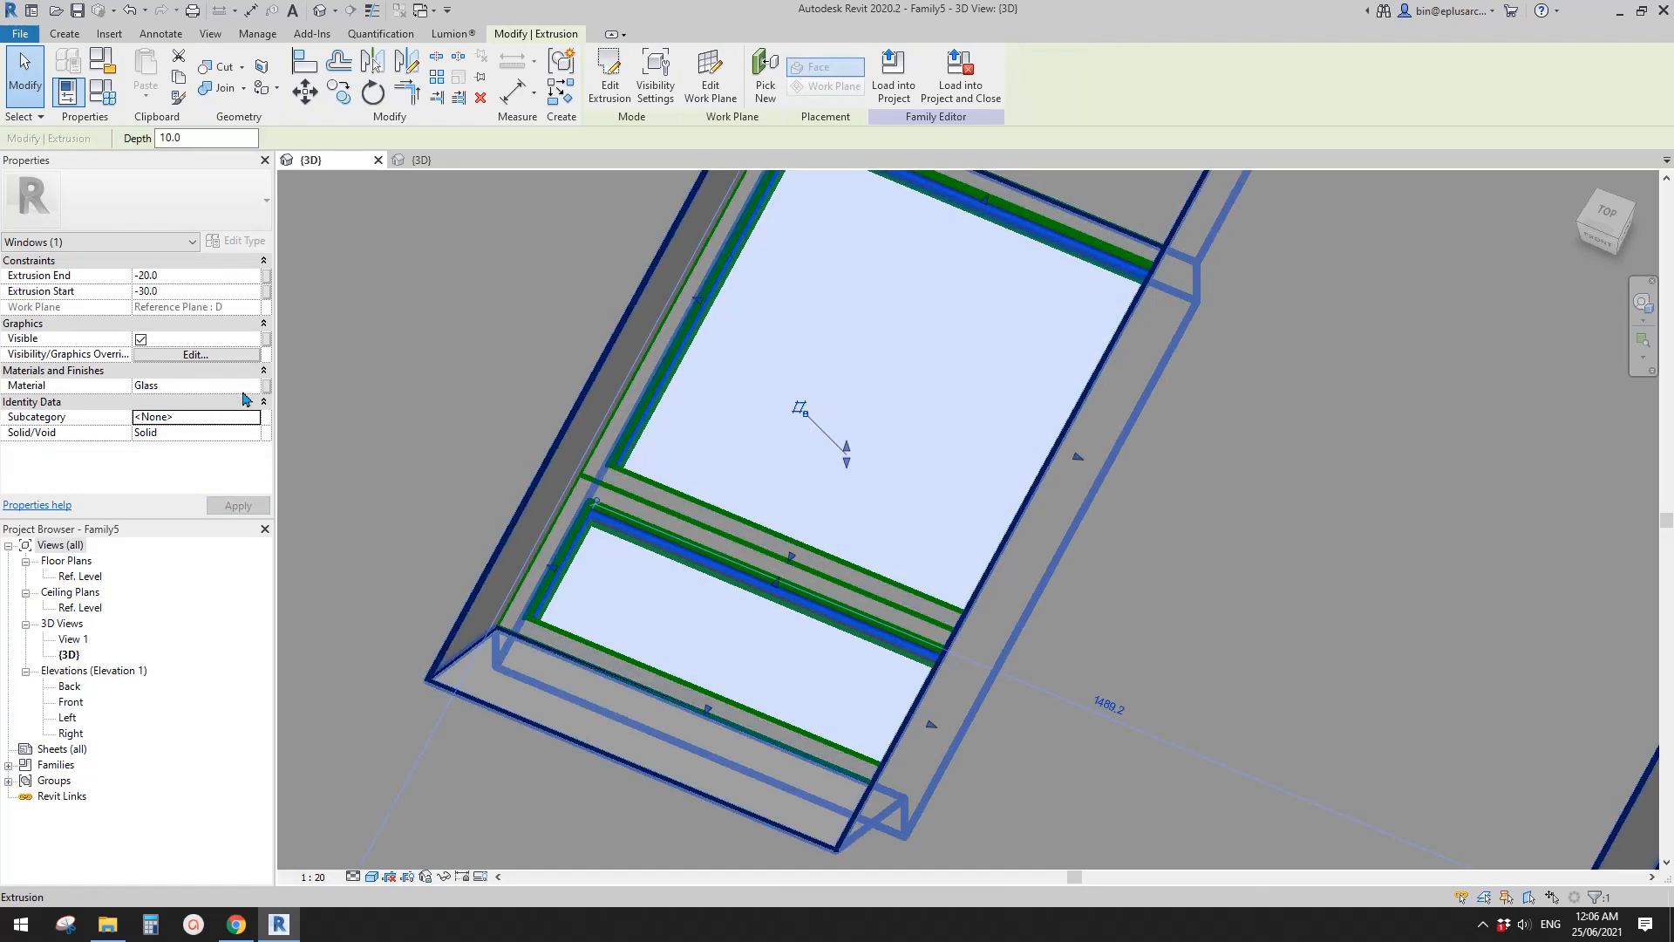
left_click(254, 417)
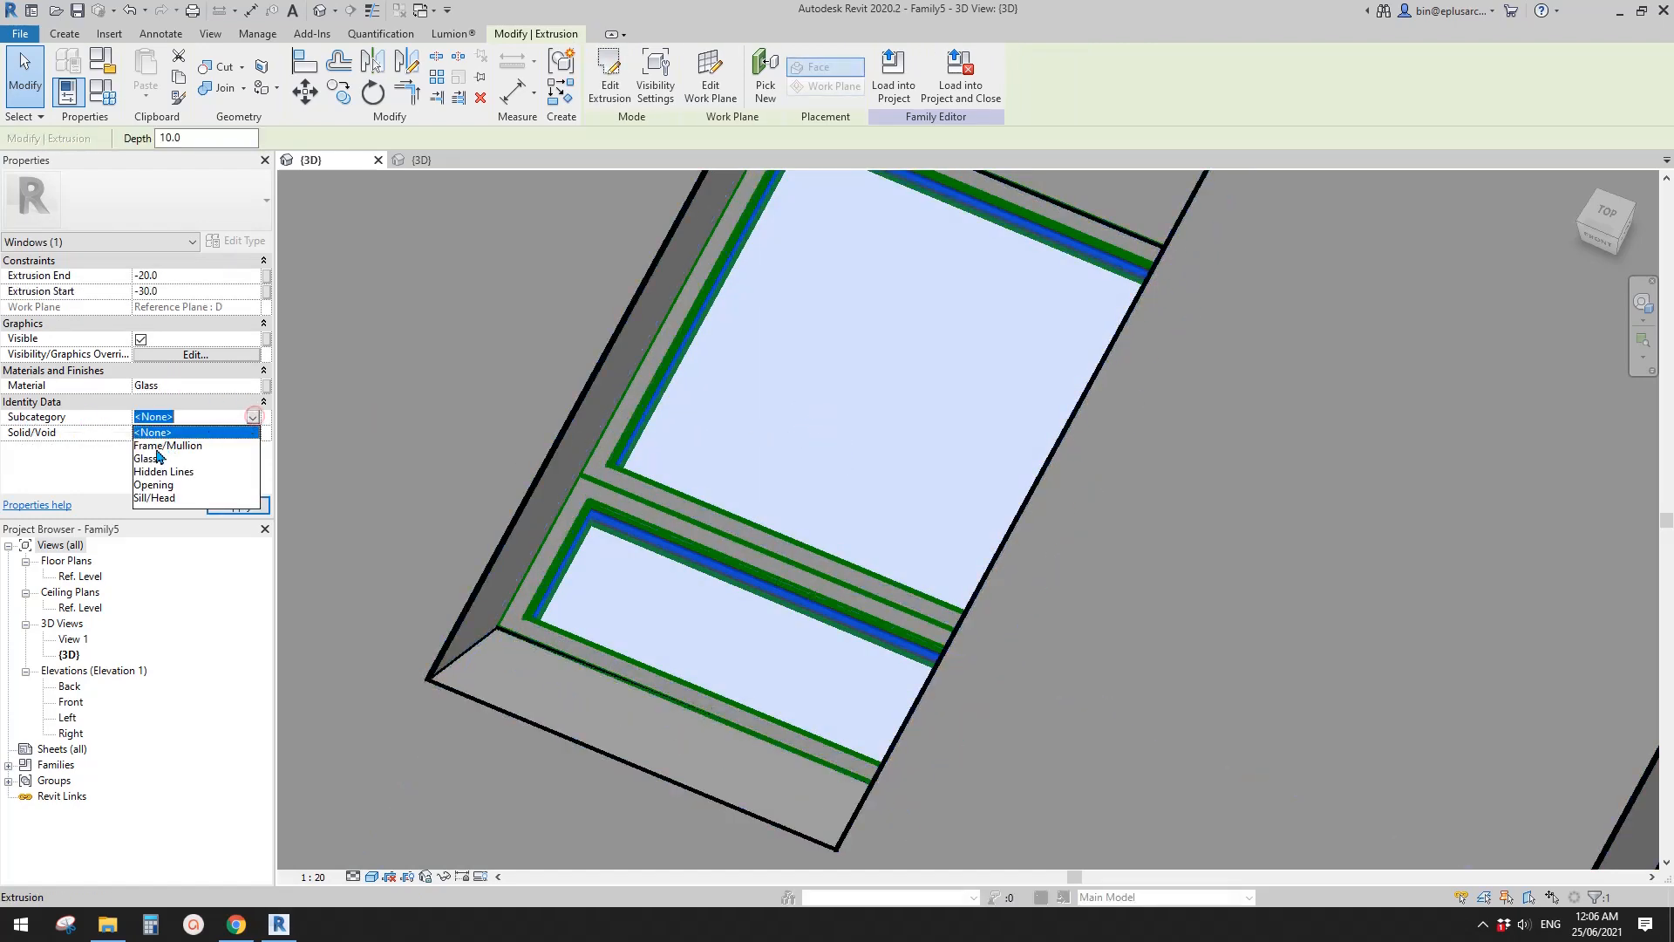
left_click(148, 458)
key("Escape")
- Load the updated window family into the project, overwriting the existing version without its parameter values
scroll(842, 425, "down", 1)
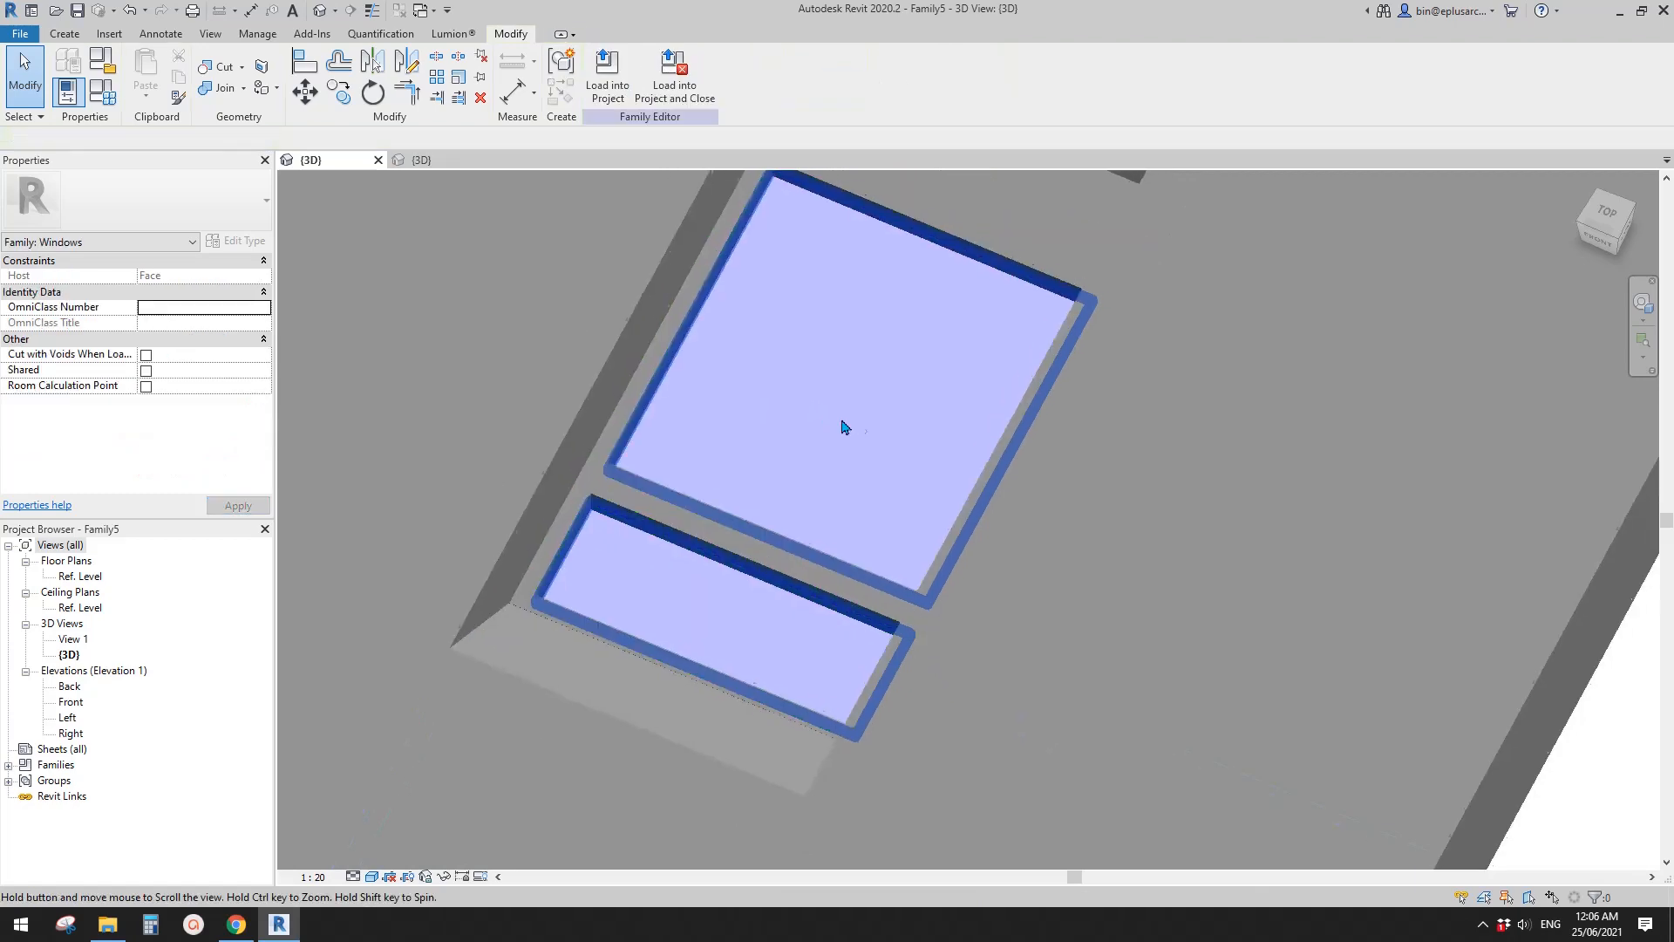
middle_click_drag(785, 448, 746, 474, "shift")
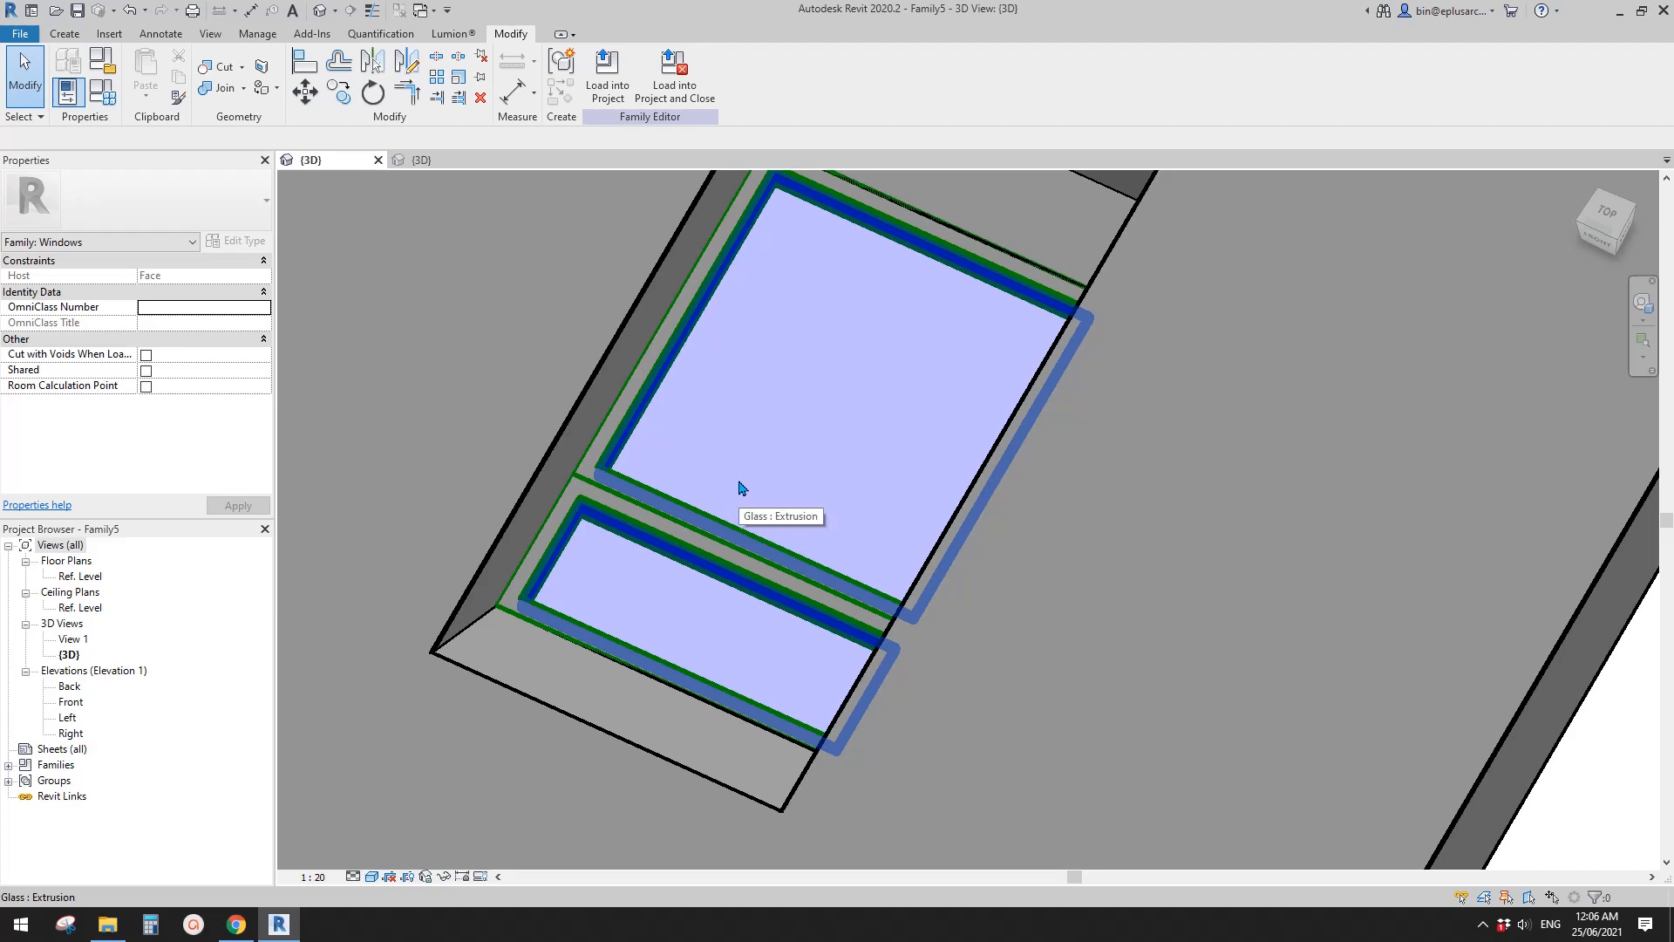
middle_click_drag(759, 468, 760, 452, "shift")
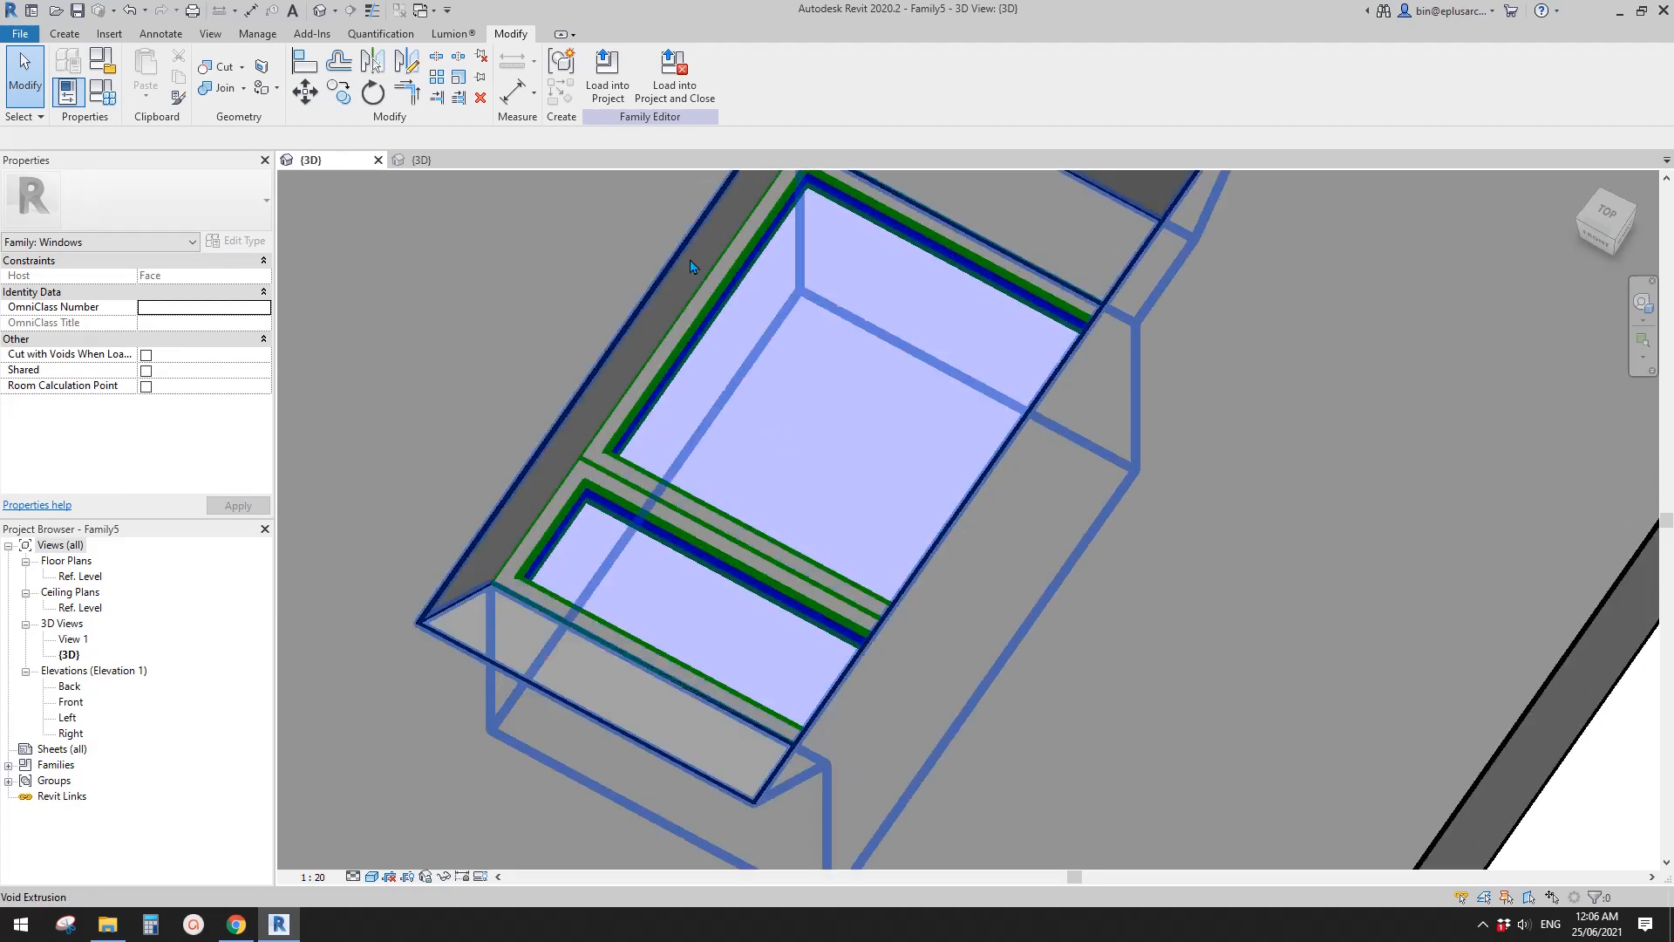
left_click(608, 82)
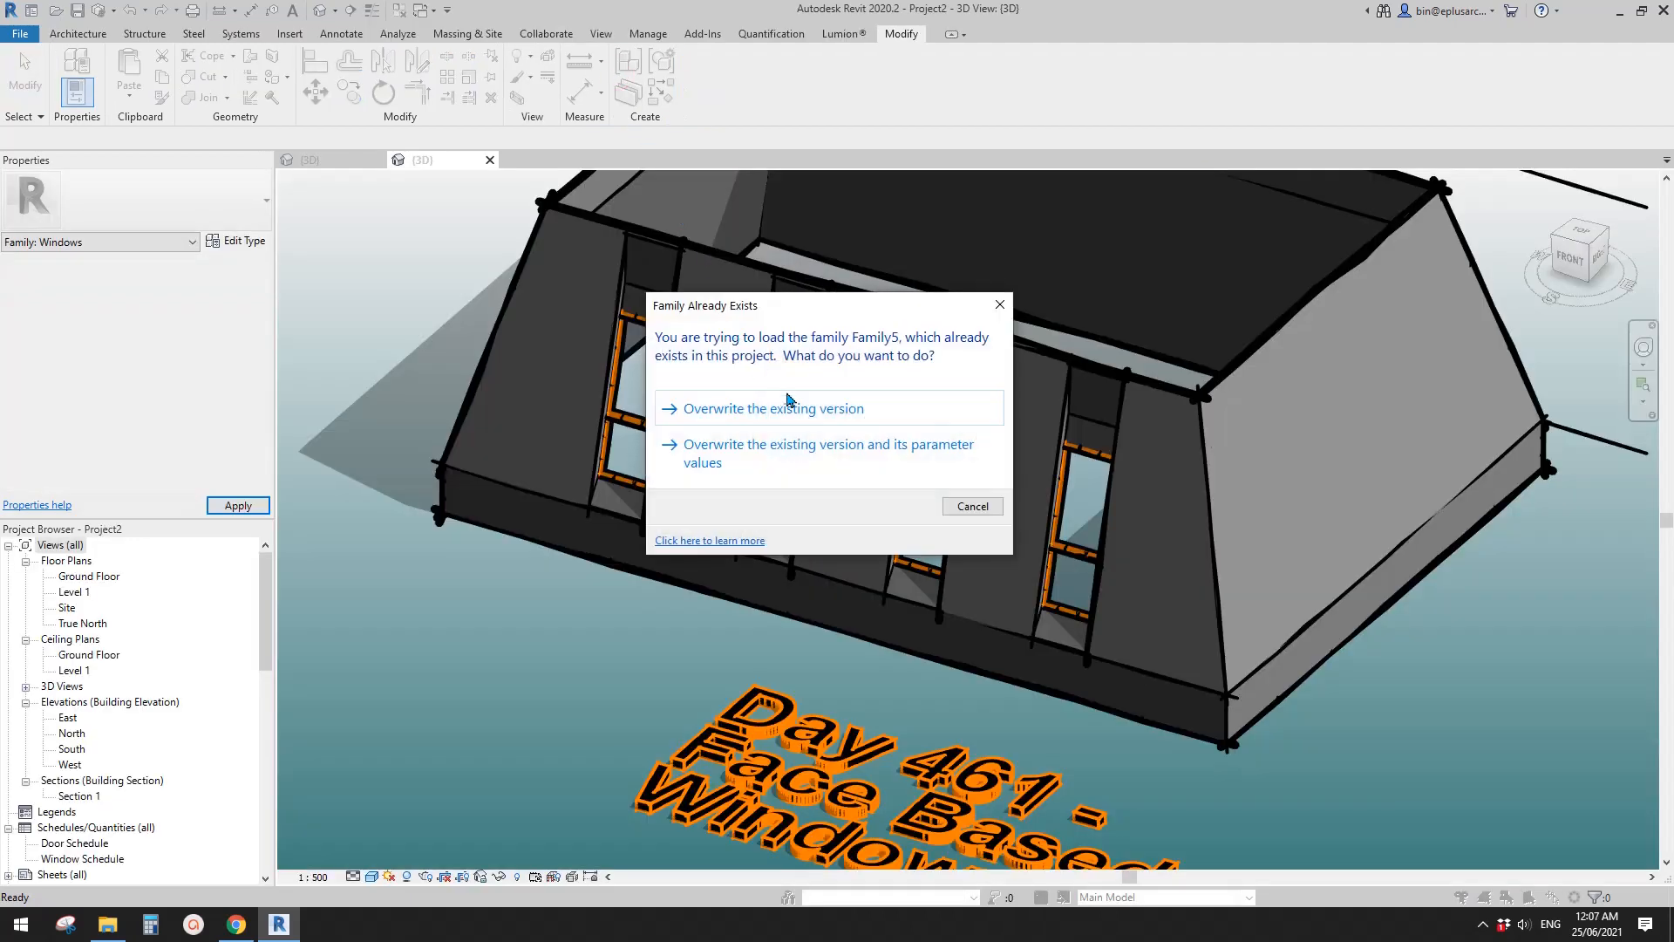
left_click(792, 407)
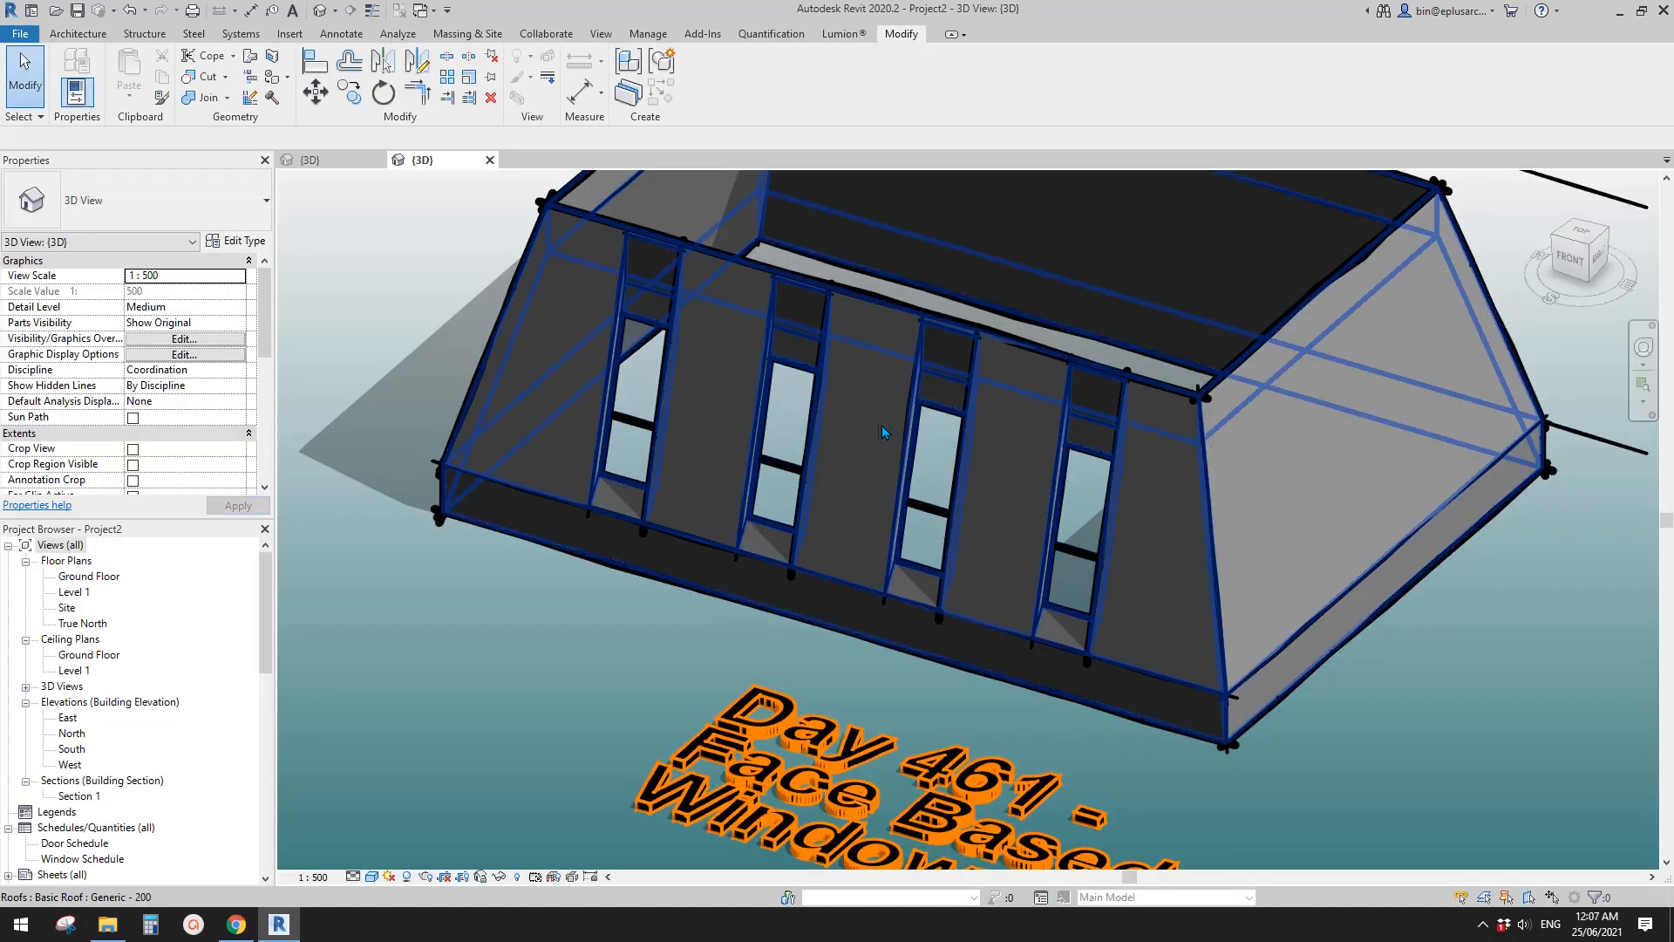
middle_click_drag(884, 433, 867, 429)
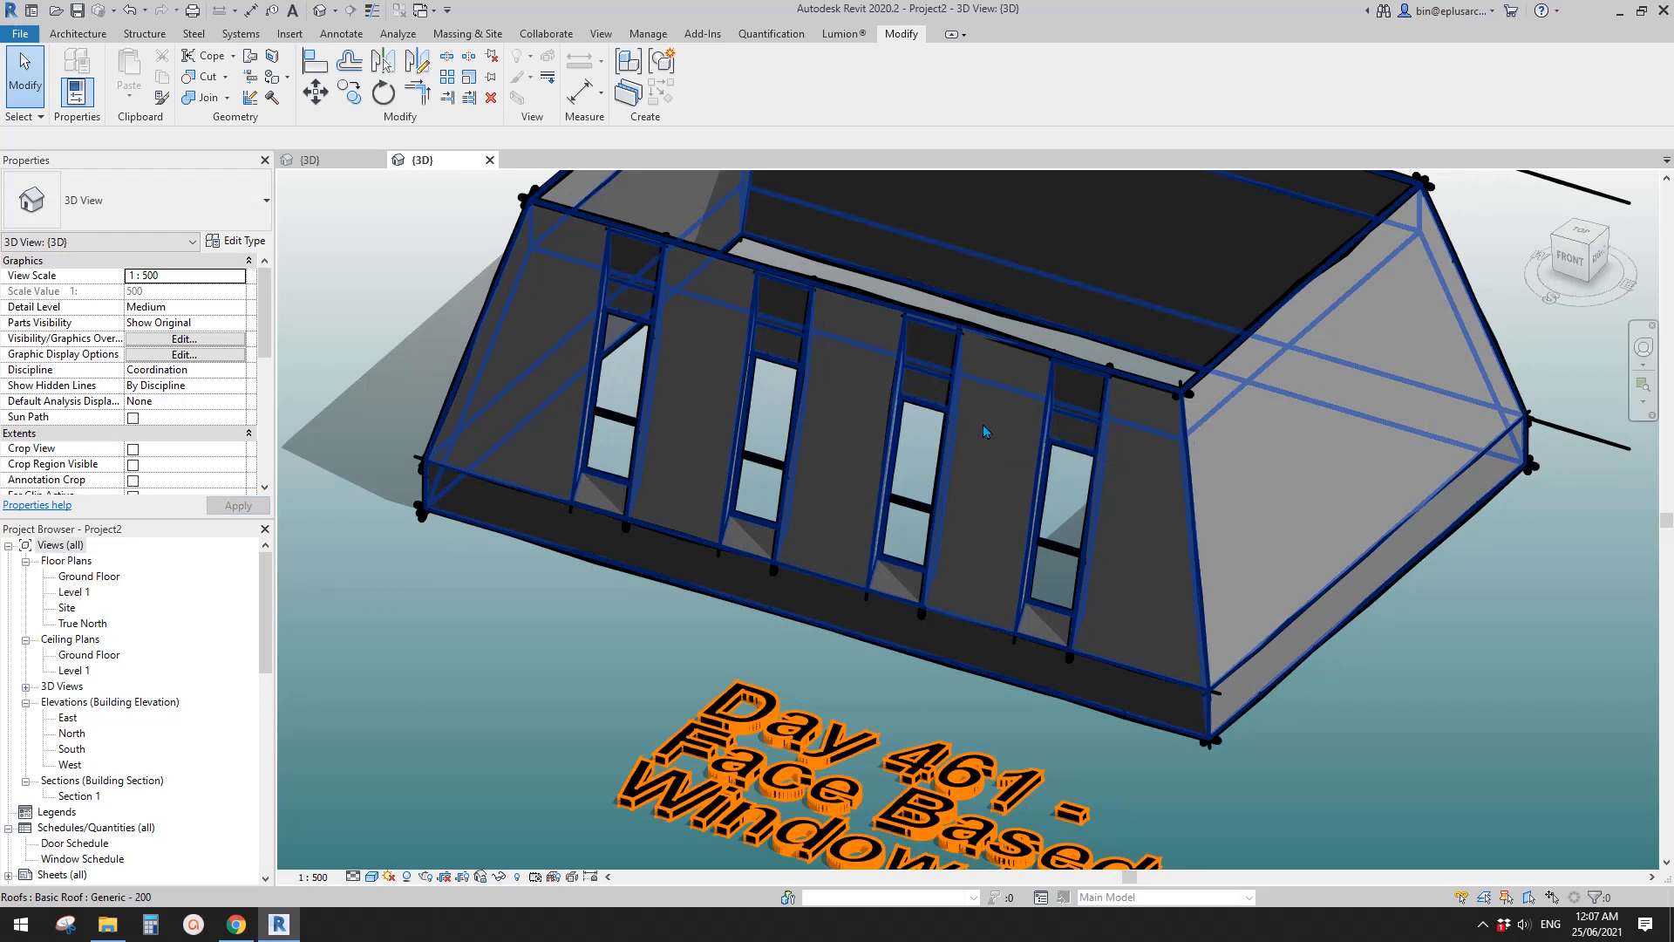